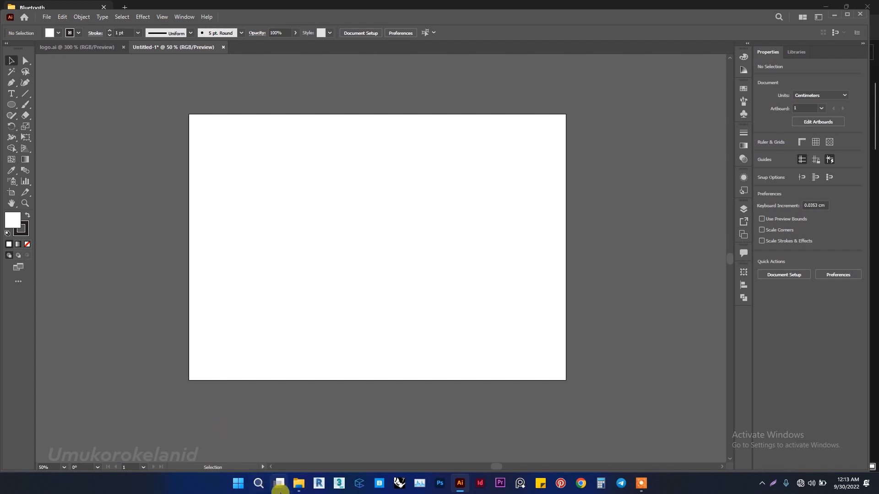
Place the Rocket Music sketch photo from the Bluetooth folder into the document and scale it proportionally to about 8.6 × 11.5 cm.
{"action": "left_click", "coordinate": [297, 483]}
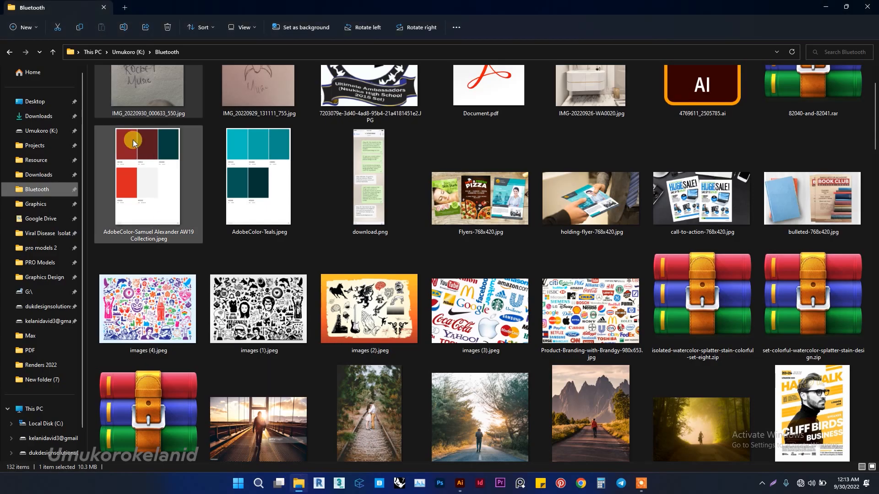
{"action": "left_click_drag", "start_coordinate": [147, 88], "coordinate": [367, 269]}
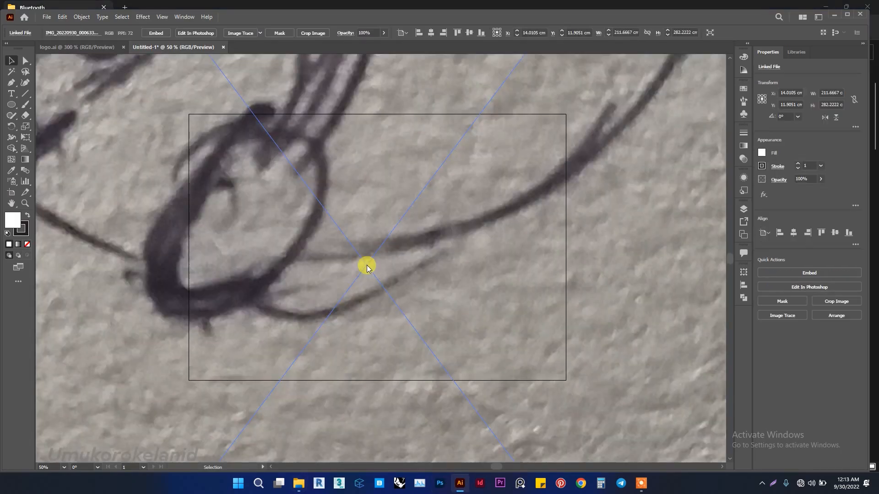
{"action": "scroll", "coordinate": [353, 284], "scroll_direction": "down", "scroll_amount": 3}
{"action": "scroll", "coordinate": [354, 285], "scroll_direction": "down", "scroll_amount": 8}
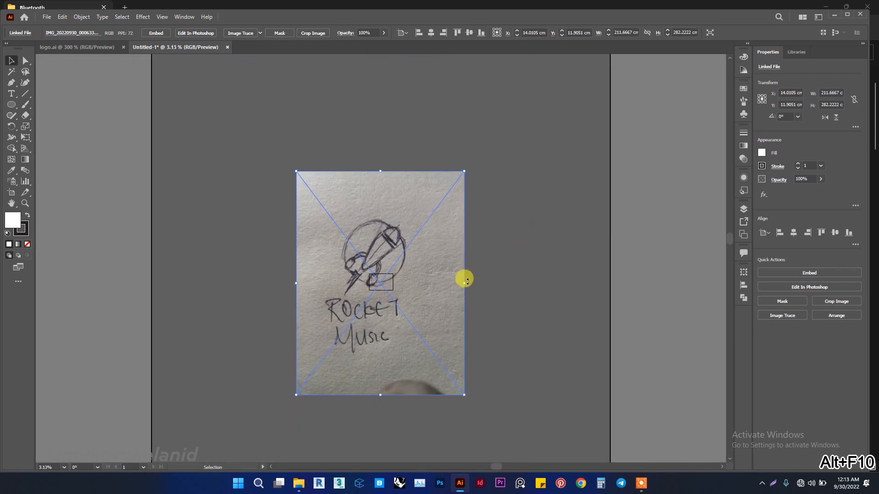
{"action": "left_click_drag", "start_coordinate": [464, 283], "coordinate": [385, 282]}
{"action": "key", "text": "alt+F10"}
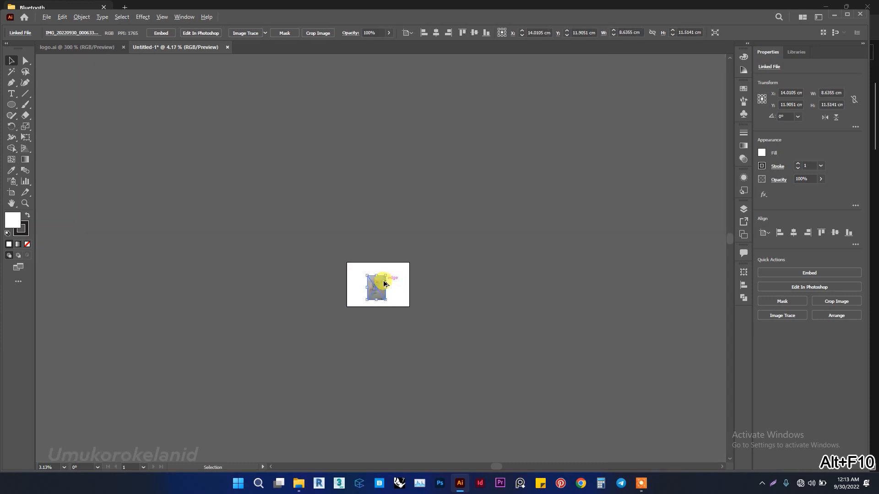
Move the sketch photo to the artboard's left half and place a duplicate about 12.5 cm to its right at the same height.
{"action": "scroll", "coordinate": [379, 282], "scroll_direction": "up", "scroll_amount": 3}
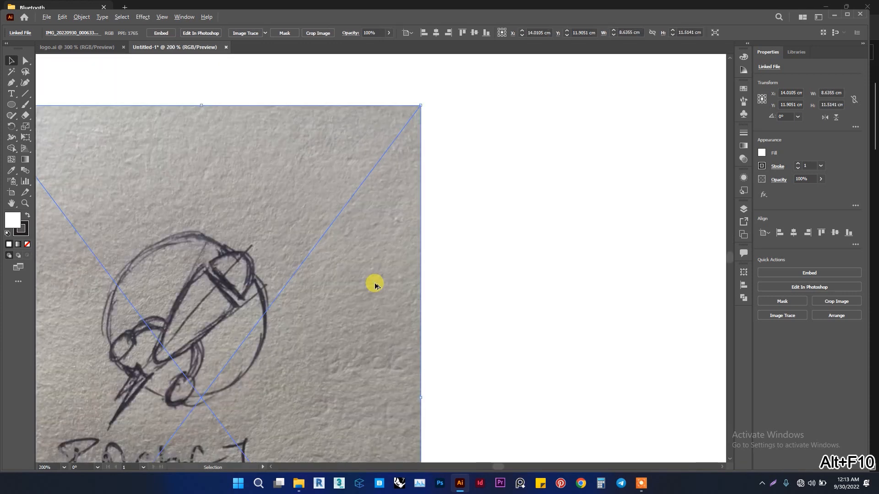
{"action": "scroll", "coordinate": [375, 286], "scroll_direction": "down", "scroll_amount": 4}
{"action": "left_click_drag", "start_coordinate": [325, 268], "coordinate": [333, 250]}
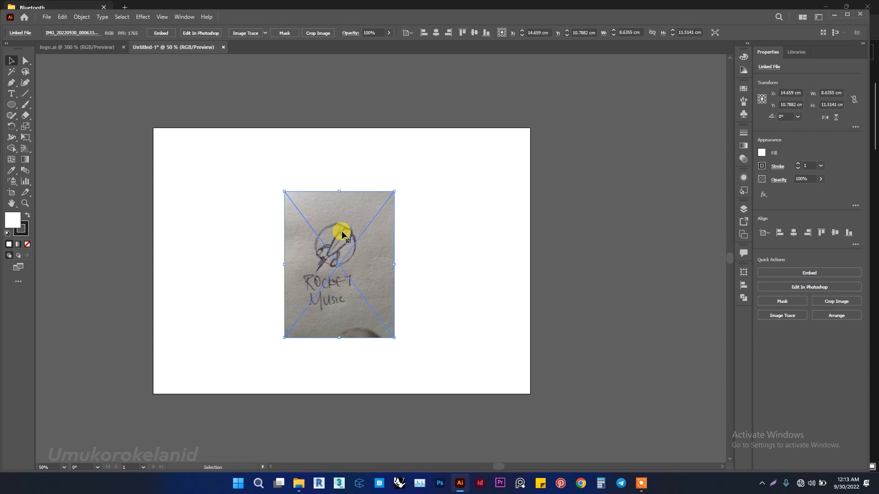
{"action": "left_click_drag", "start_coordinate": [345, 230], "coordinate": [251, 225]}
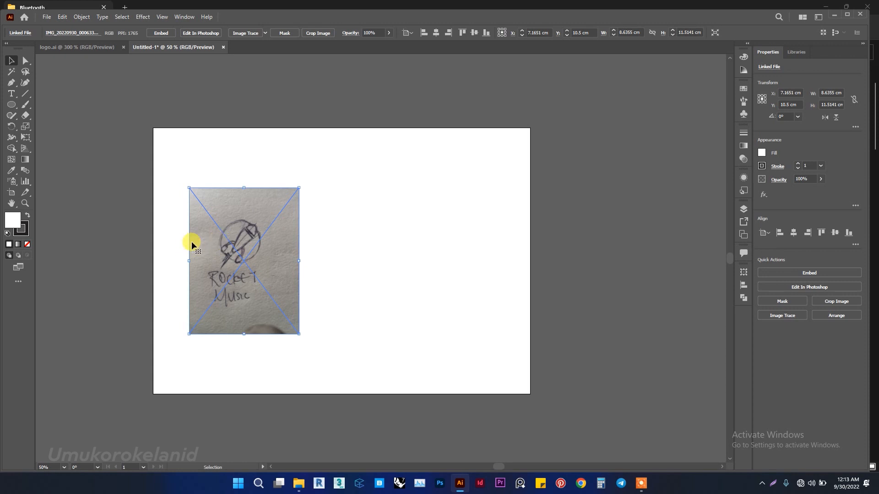
{"action": "left_click_drag", "start_coordinate": [210, 245], "coordinate": [375, 244]}
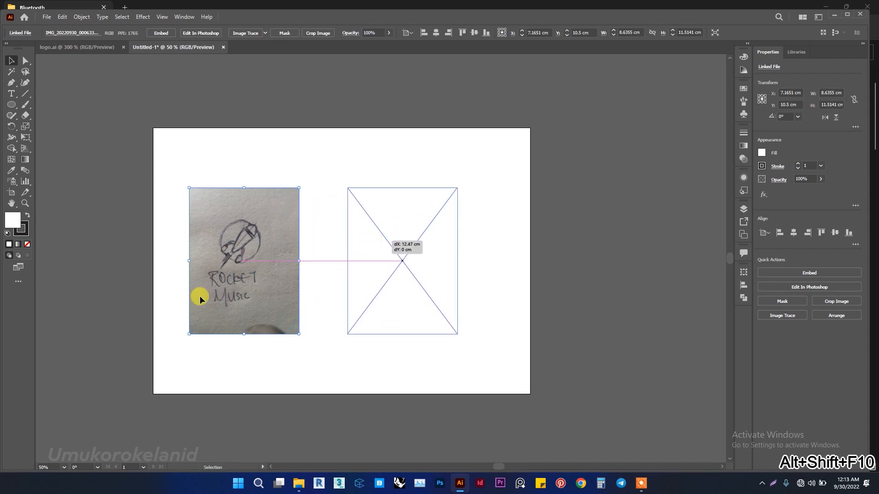
Draw a vertical line about 13.8 cm long through the centre of the duplicated sketch, extending past its upper and lower edges.
{"action": "left_click", "coordinate": [26, 95]}
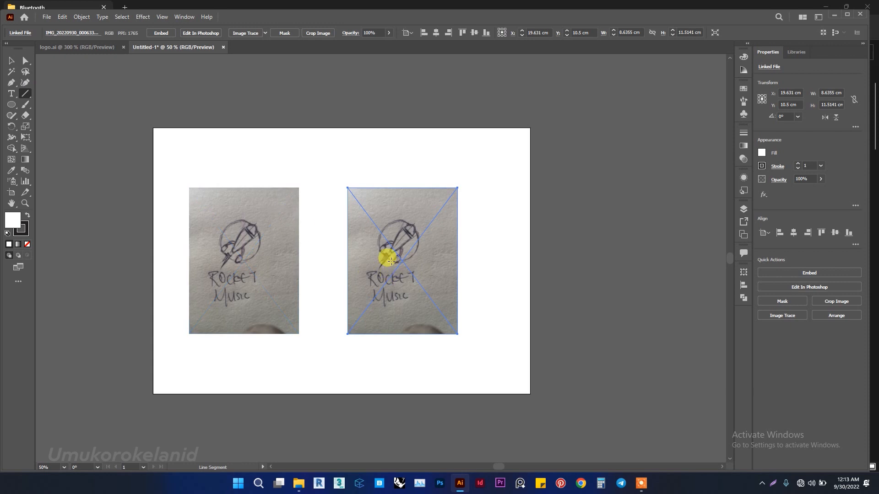
{"action": "left_click_drag", "start_coordinate": [402, 173], "coordinate": [402, 349]}
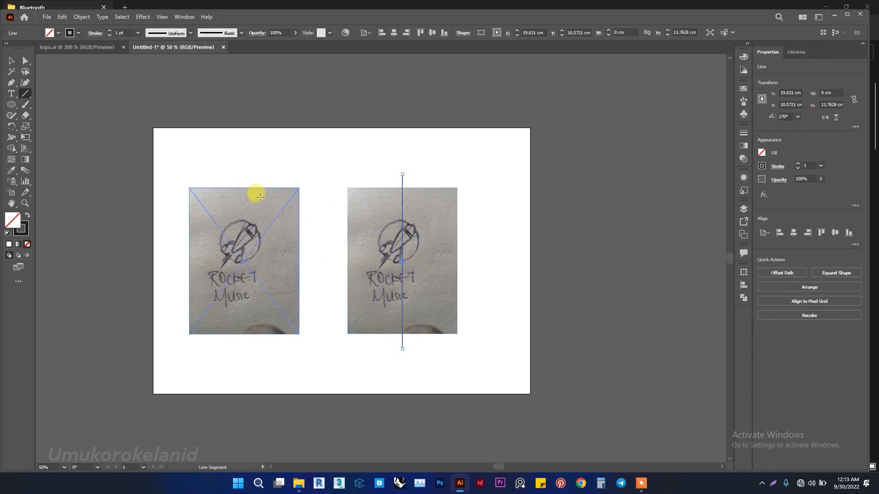
{"action": "left_click", "coordinate": [6, 63]}
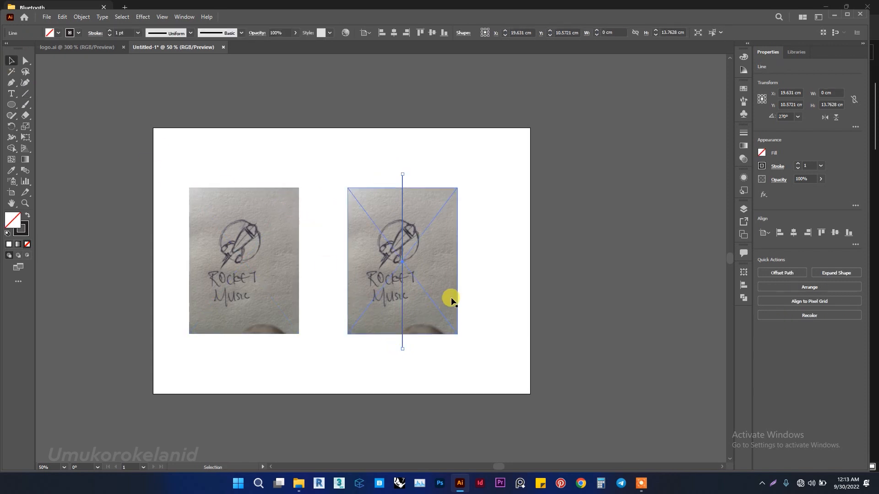
Rotate the duplicated sketch about 35.7° counterclockwise and shift it so the rocket lies over the vertical line.
{"action": "left_click", "coordinate": [448, 320]}
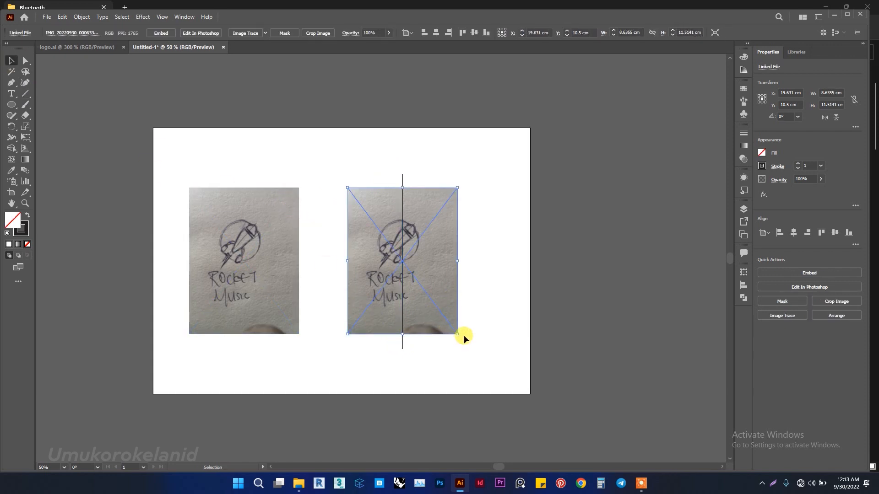
{"action": "mouse_move", "coordinate": [459, 339]}
{"action": "left_mouse_down"}
{"action": "mouse_move", "coordinate": [471, 308]}
{"action": "mouse_move", "coordinate": [478, 312]}
{"action": "left_mouse_up"}
{"action": "scroll", "coordinate": [477, 312], "scroll_direction": "up", "scroll_amount": 3}
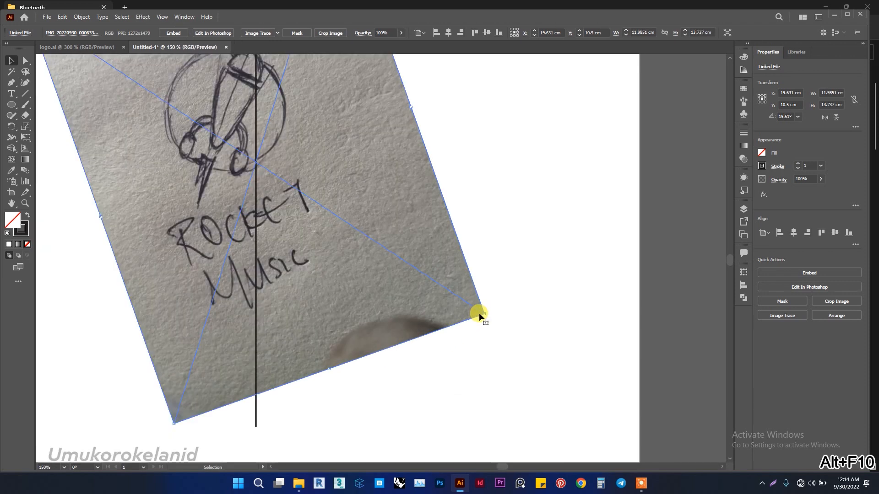
{"action": "scroll", "coordinate": [481, 306], "scroll_direction": "down", "scroll_amount": 3}
{"action": "scroll", "coordinate": [481, 305], "scroll_direction": "up", "scroll_amount": 1}
{"action": "scroll", "coordinate": [476, 355], "scroll_direction": "up", "scroll_amount": 1}
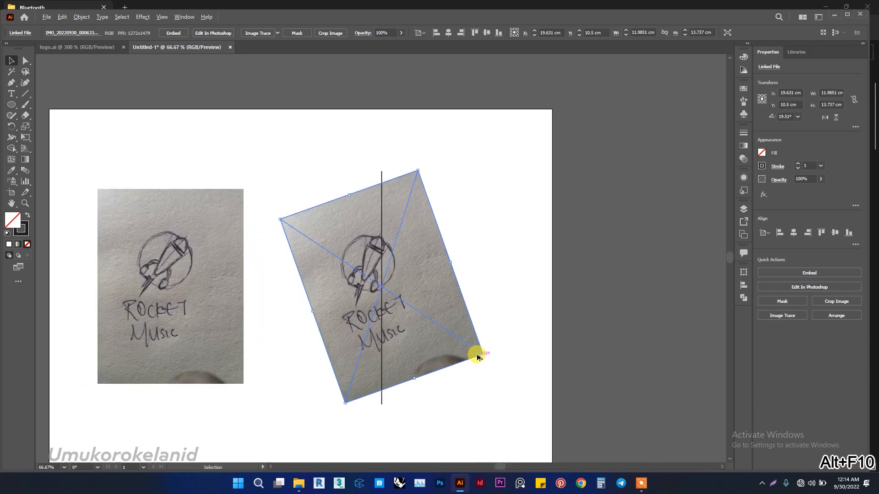
{"action": "left_click_drag", "start_coordinate": [485, 355], "coordinate": [491, 329]}
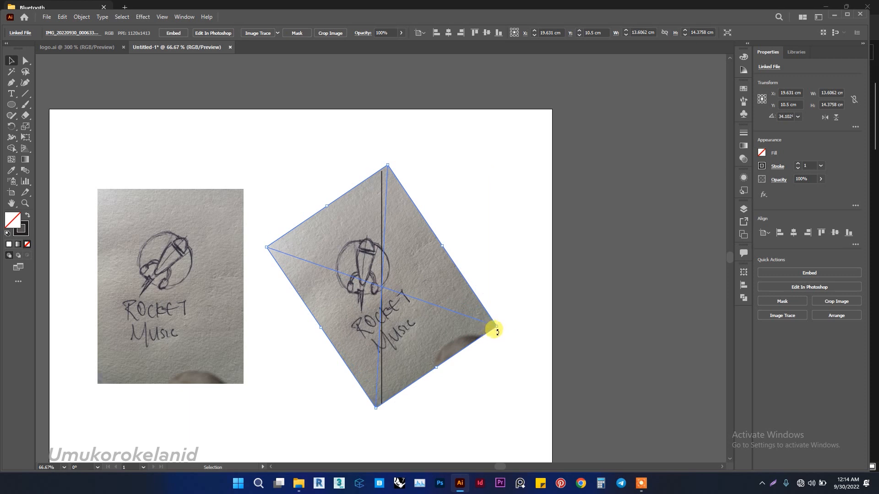
{"action": "left_click_drag", "start_coordinate": [500, 330], "coordinate": [499, 323]}
{"action": "left_click_drag", "start_coordinate": [429, 280], "coordinate": [444, 288]}
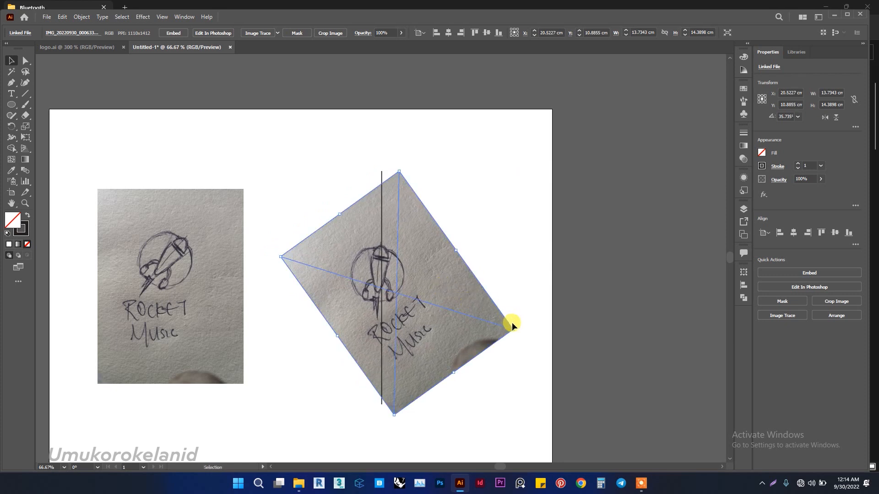
Fine-tune the duplicated sketch's rotation to about 41.5° and realign the upright rocket's axis with the vertical line.
{"action": "left_click_drag", "start_coordinate": [516, 328], "coordinate": [516, 319]}
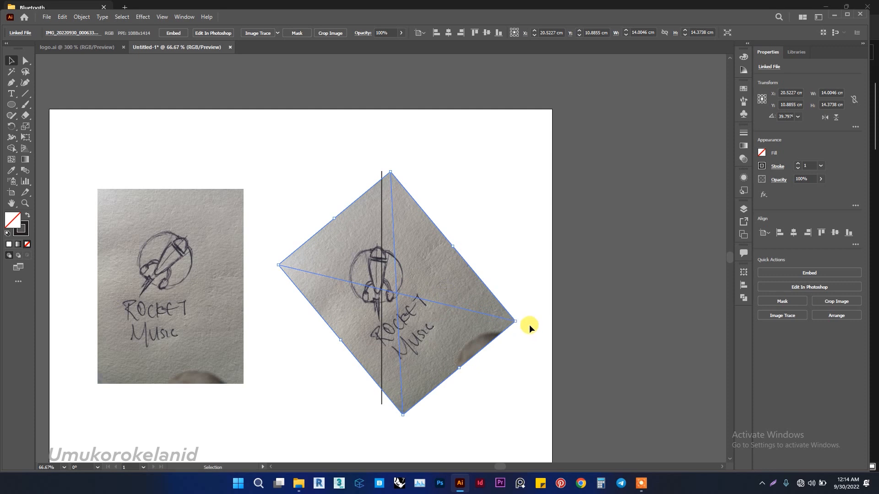
{"action": "left_click_drag", "start_coordinate": [517, 321], "coordinate": [526, 321]}
{"action": "left_click_drag", "start_coordinate": [414, 296], "coordinate": [412, 322]}
{"action": "key", "text": "alt+F10"}
{"action": "scroll", "coordinate": [392, 339], "scroll_direction": "up", "scroll_amount": 3}
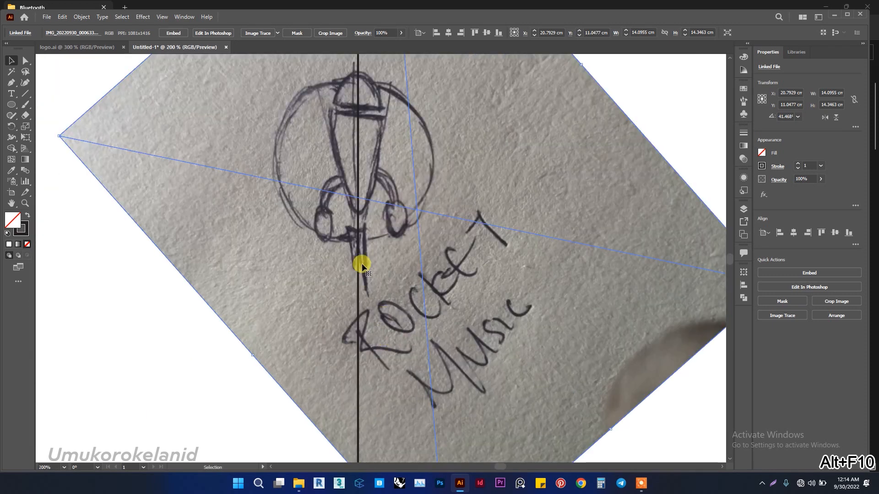
{"action": "scroll", "coordinate": [372, 357], "scroll_direction": "down", "scroll_amount": 3}
{"action": "scroll", "coordinate": [385, 288], "scroll_direction": "up", "scroll_amount": 3}
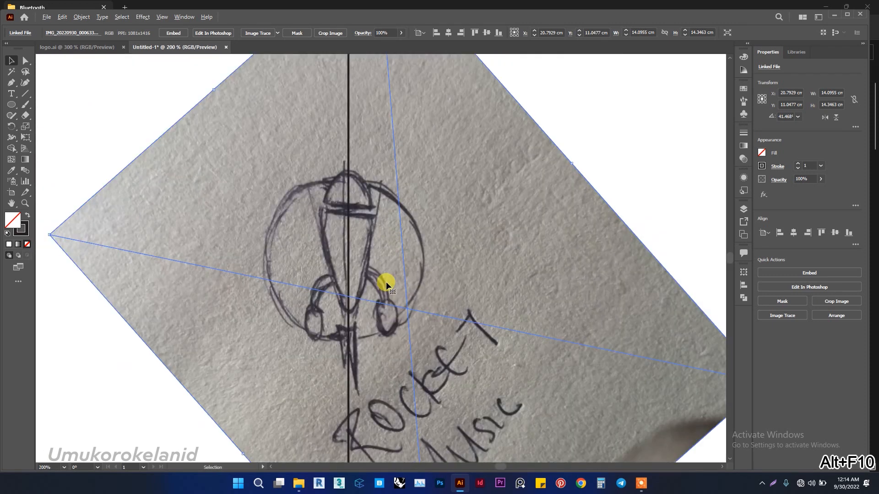
{"action": "scroll", "coordinate": [359, 231], "scroll_direction": "down", "scroll_amount": 1}
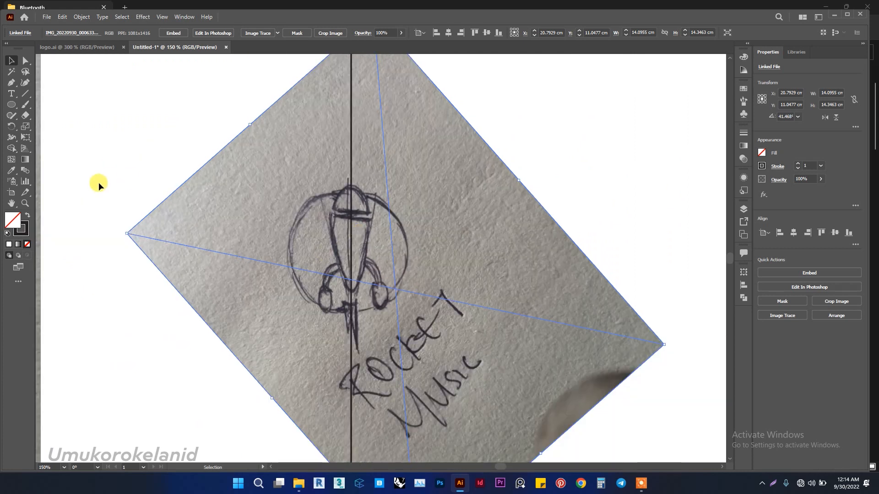
Expand Layer 1, identify the rotated sketch by toggling its visibility, and lock that image.
{"action": "left_click", "coordinate": [12, 105]}
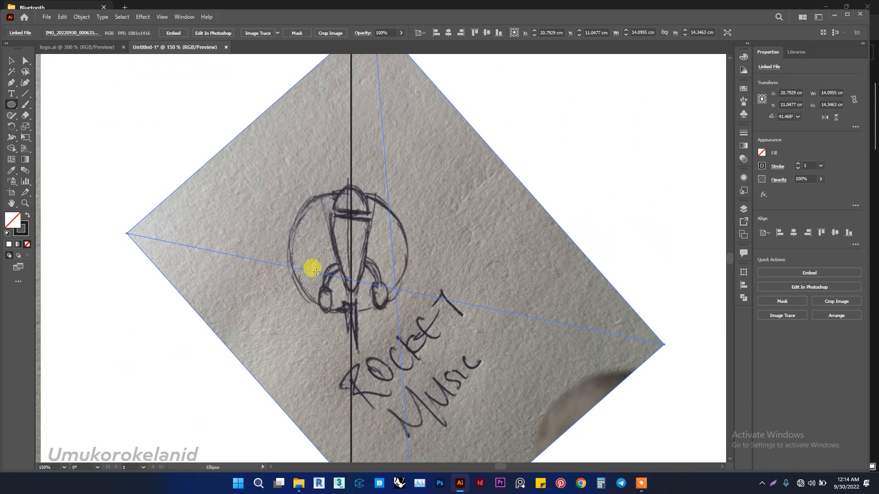
{"action": "left_click", "coordinate": [11, 61]}
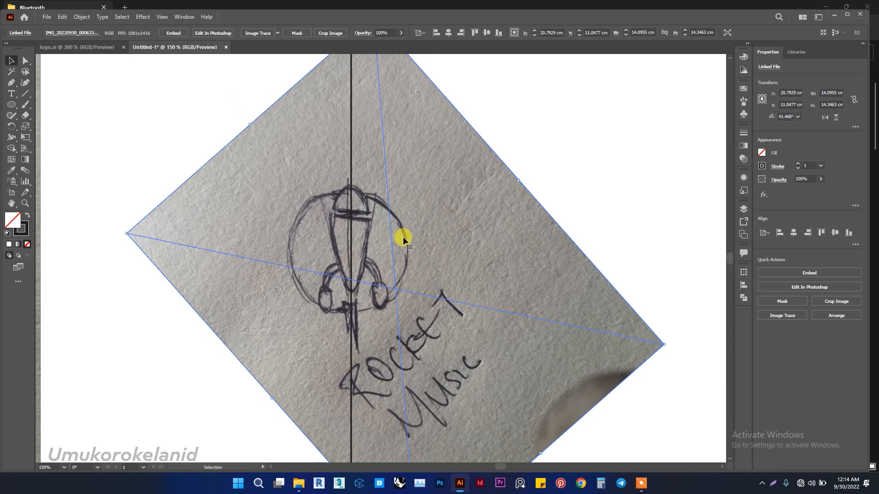
{"action": "left_click", "coordinate": [743, 209]}
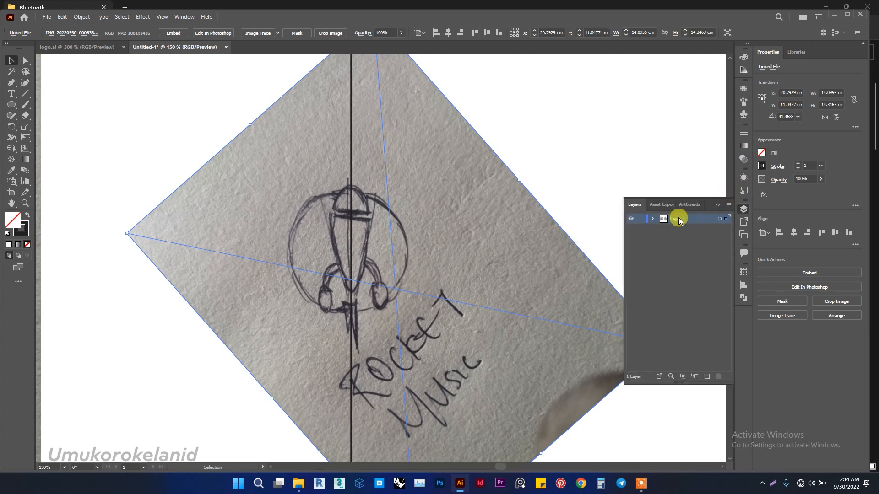
{"action": "left_click", "coordinate": [652, 219]}
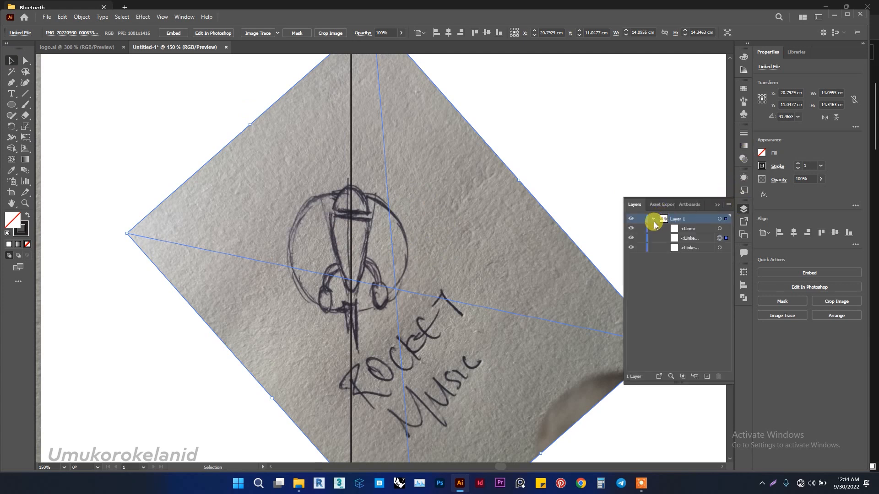
{"action": "left_click", "coordinate": [631, 239]}
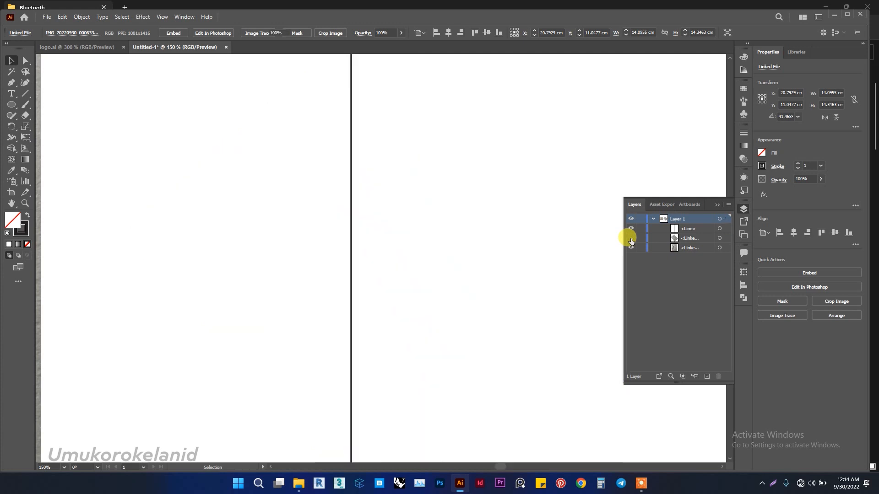
{"action": "left_click", "coordinate": [630, 238]}
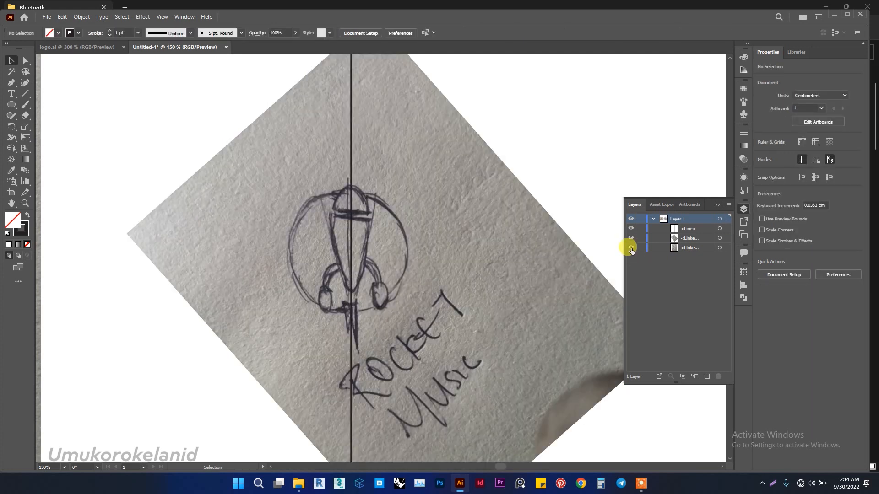
{"action": "left_click", "coordinate": [631, 238]}
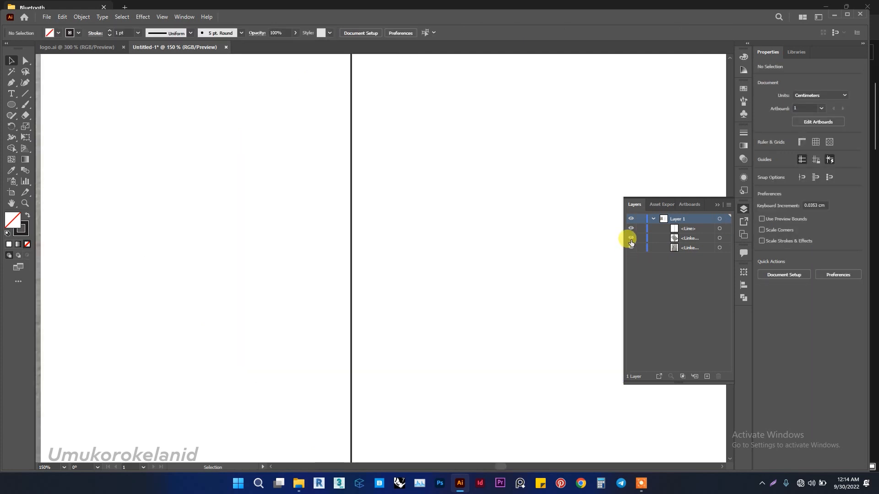
{"action": "left_click", "coordinate": [630, 238]}
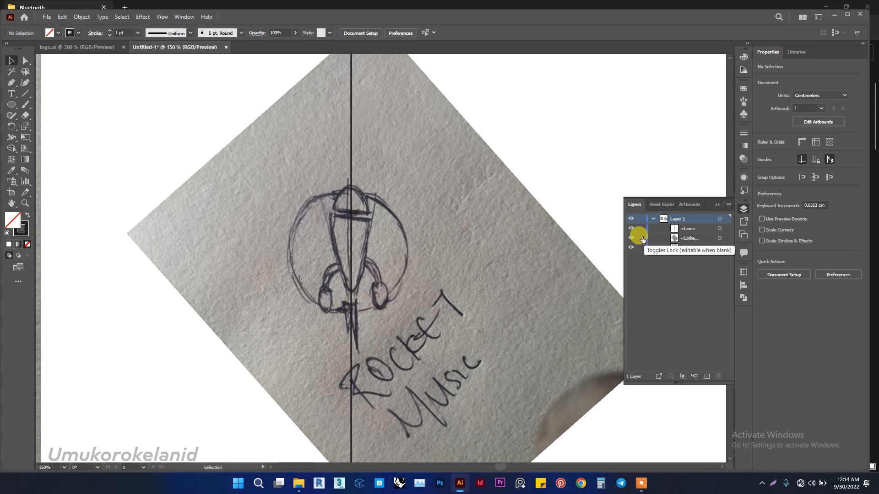
{"action": "left_click", "coordinate": [641, 239]}
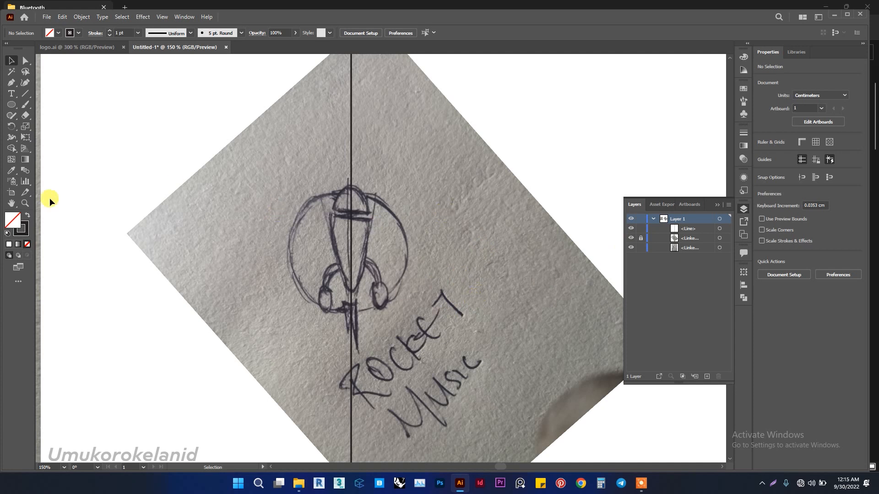
Create a circle 1.7473 cm in width and height over the rocket sketch.
{"action": "left_click", "coordinate": [11, 105]}
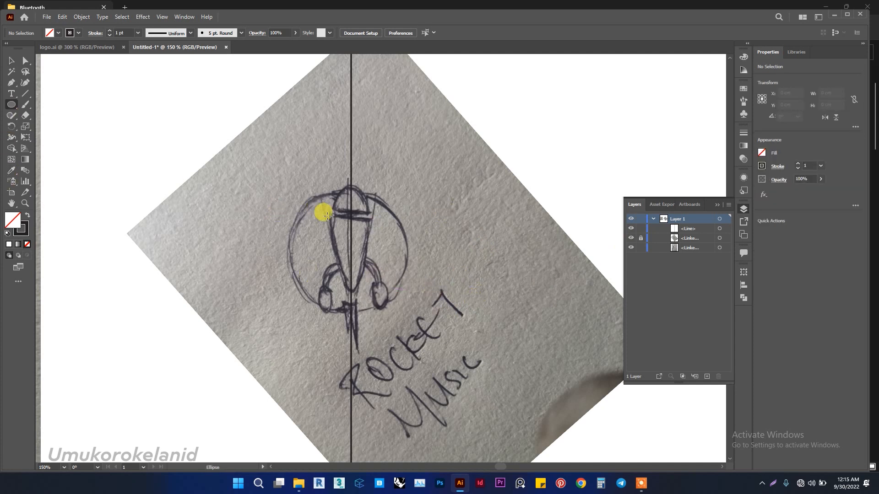
{"action": "left_click", "coordinate": [338, 243]}
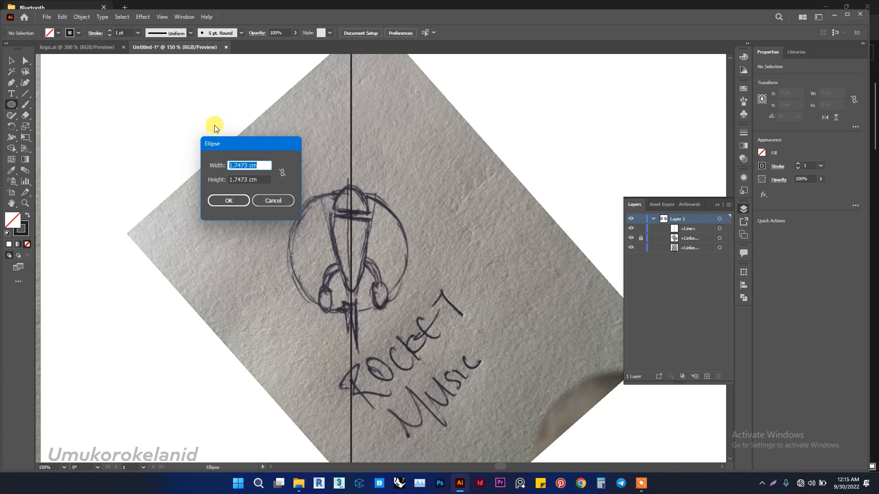
{"action": "left_click", "coordinate": [234, 200]}
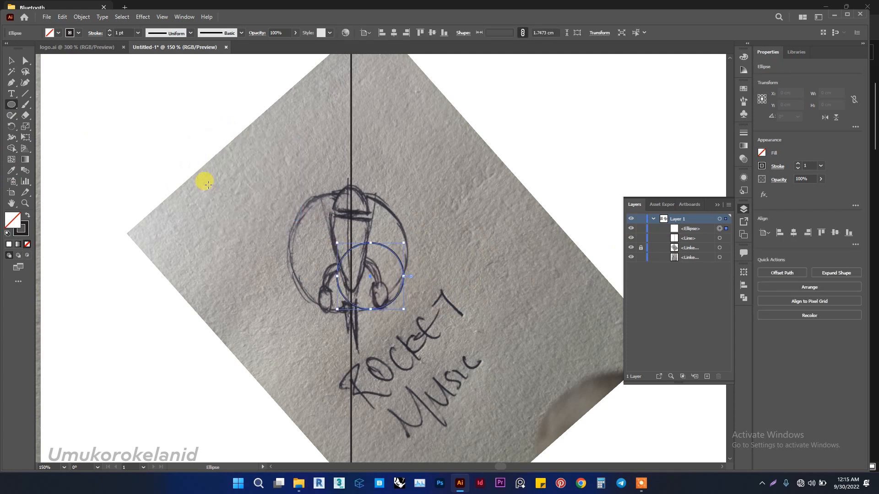
{"action": "left_click", "coordinate": [57, 33]}
{"action": "left_click", "coordinate": [59, 34]}
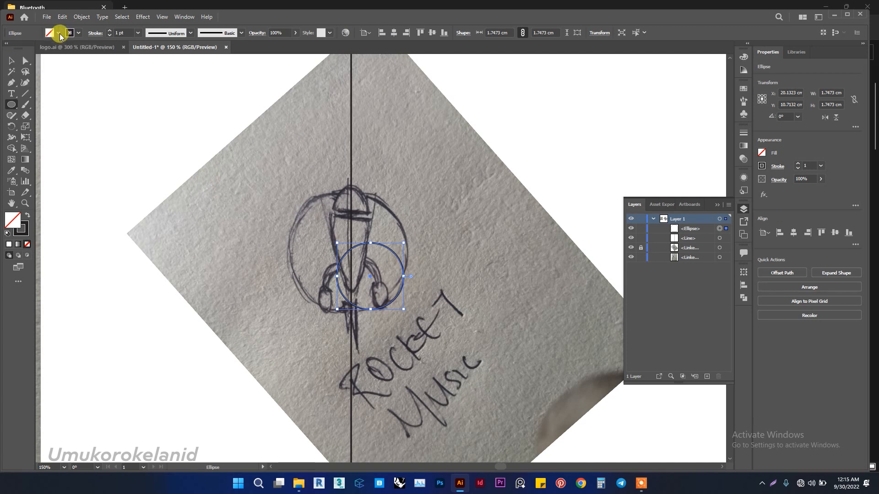
{"action": "left_click", "coordinate": [80, 32]}
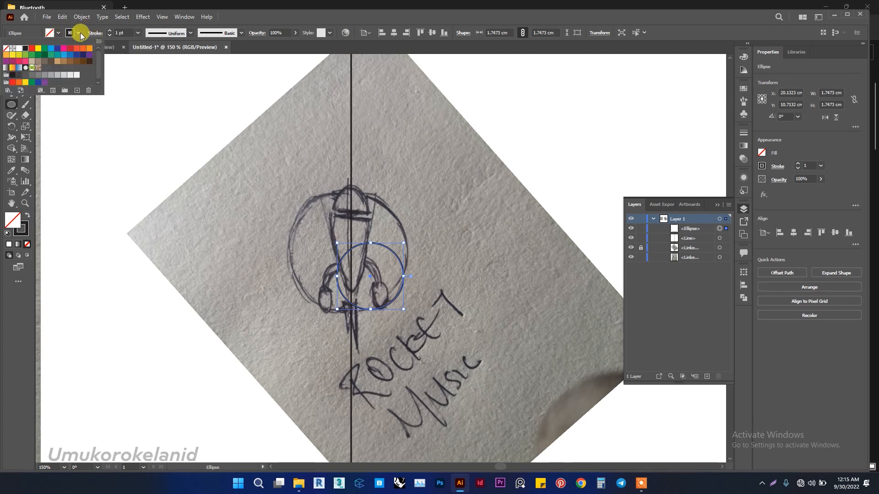
{"action": "left_click", "coordinate": [125, 30]}
{"action": "left_click", "coordinate": [9, 60]}
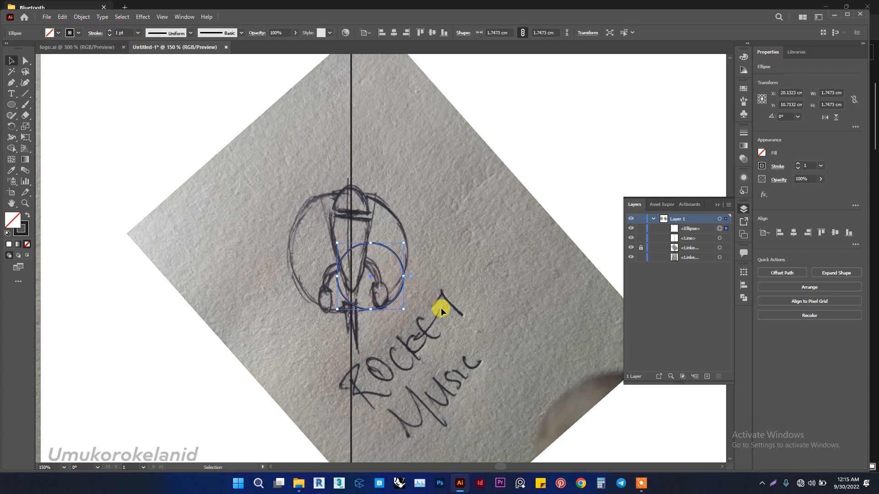
Centre the circle on the vertical line over the rocket and scale it proportionally to about 3.44 cm in diameter.
{"action": "left_click_drag", "start_coordinate": [370, 278], "coordinate": [348, 246]}
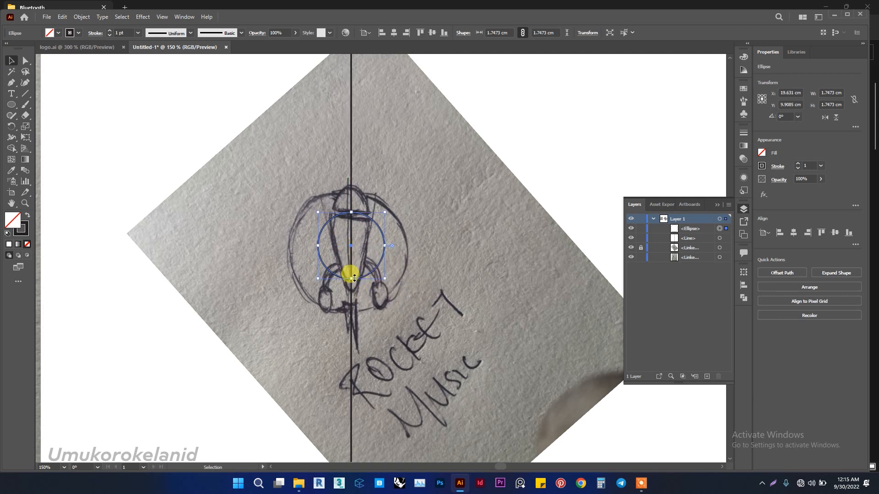
{"action": "left_click_drag", "start_coordinate": [351, 278], "coordinate": [362, 303]}
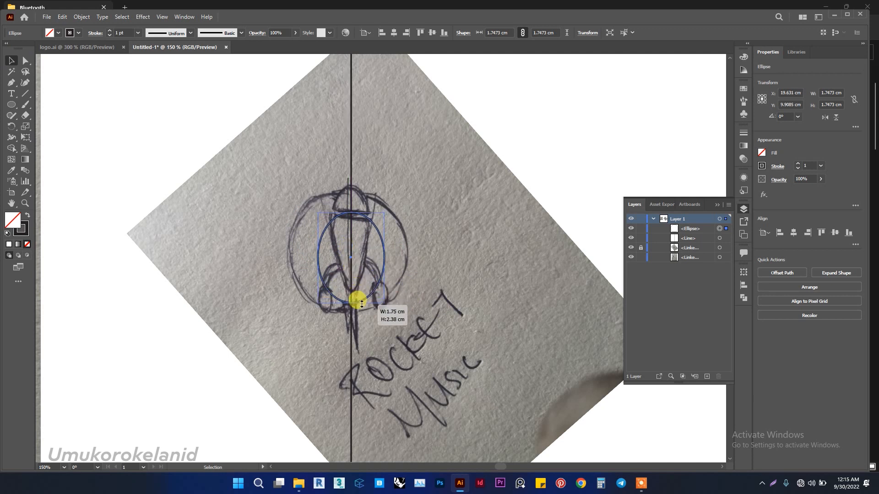
{"action": "key", "text": "shift"}
{"action": "left_click_drag", "start_coordinate": [362, 303], "coordinate": [354, 313]}
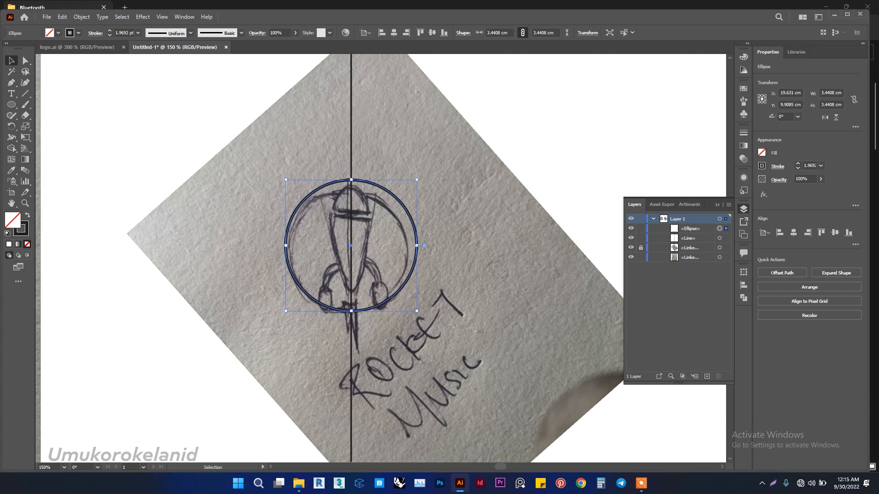
Set the circle's stroke to 1 pt and delete the vertical centre line.
{"action": "left_click", "coordinate": [131, 33]}
{"action": "type", "text": "1"}
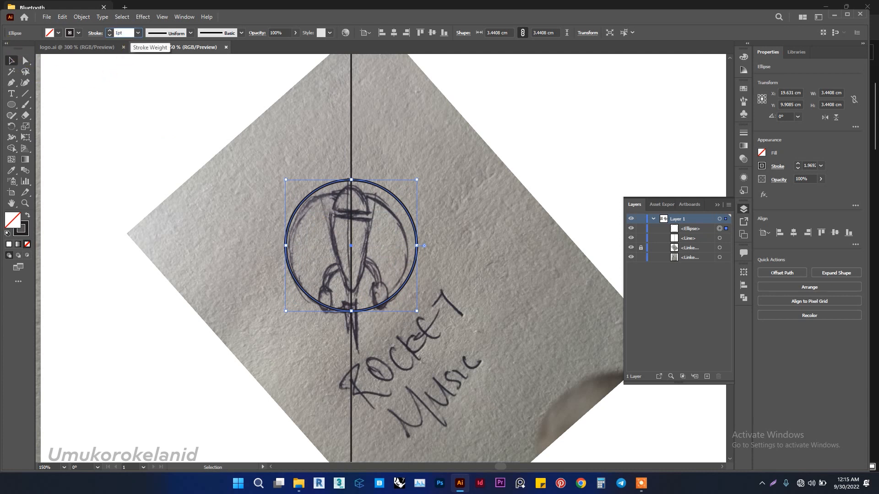
{"action": "key", "text": "Return"}
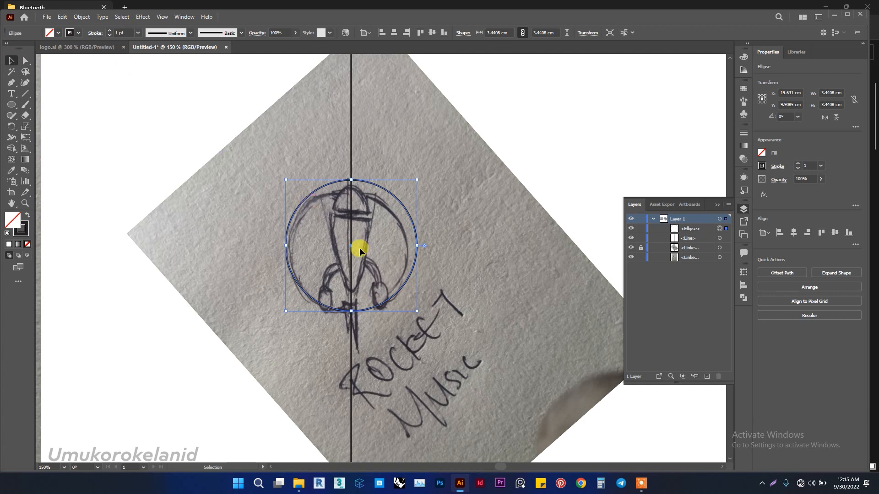
{"action": "left_click", "coordinate": [350, 113]}
{"action": "key", "text": "Delete"}
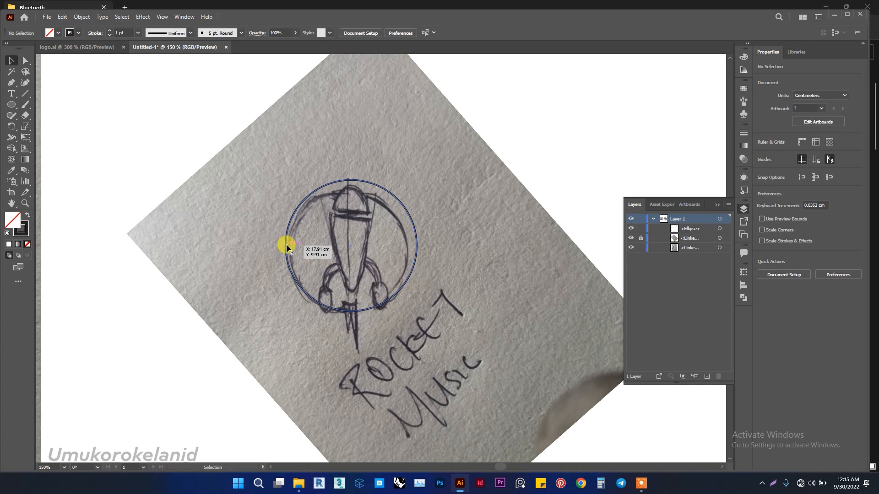
Duplicate the circle horizontally and shift the original the opposite way so their overlap outlines the rocket's body.
{"action": "left_click_drag", "start_coordinate": [287, 244], "coordinate": [335, 245]}
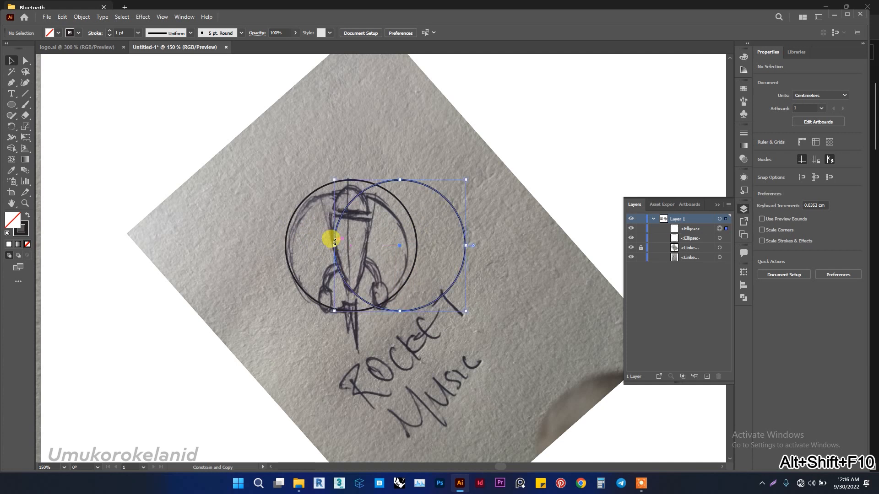
{"action": "left_click_drag", "start_coordinate": [413, 246], "coordinate": [370, 238]}
{"action": "key", "text": "alt+F10"}
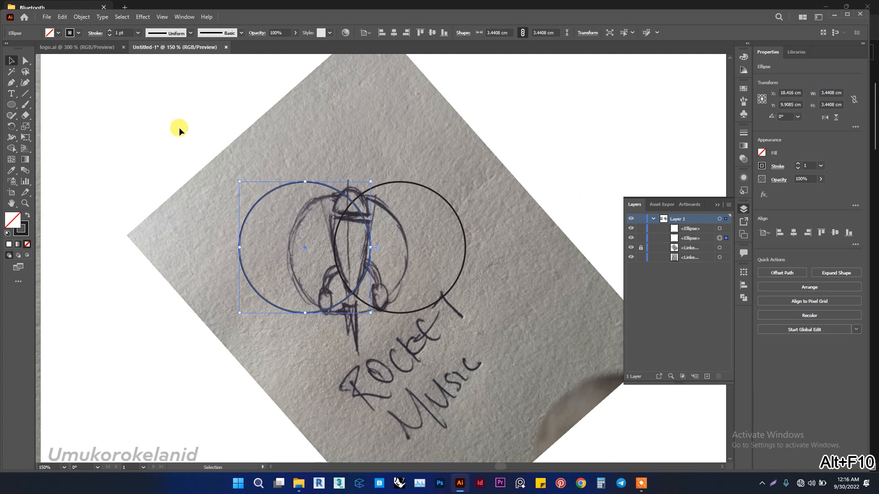
Scale both overlapping circles up together to about 4.13 cm in diameter each.
{"action": "left_click", "coordinate": [457, 280], "text": "shift"}
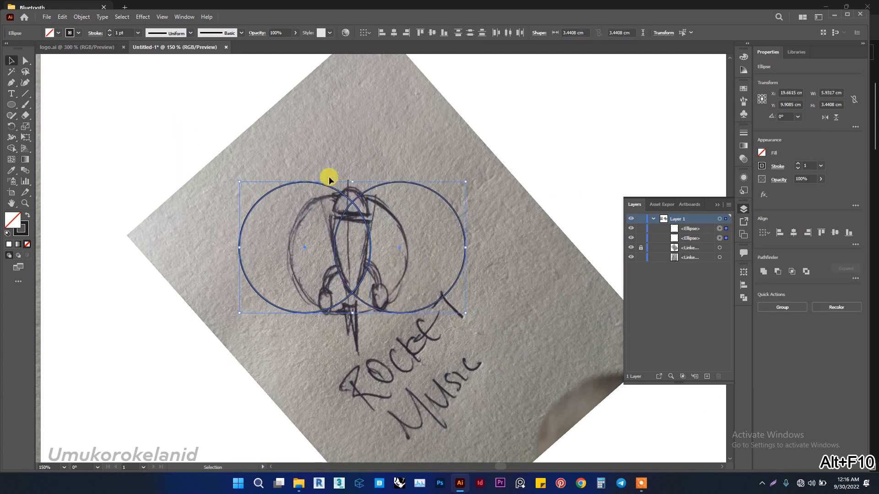
{"action": "left_click_drag", "start_coordinate": [352, 184], "coordinate": [349, 155]}
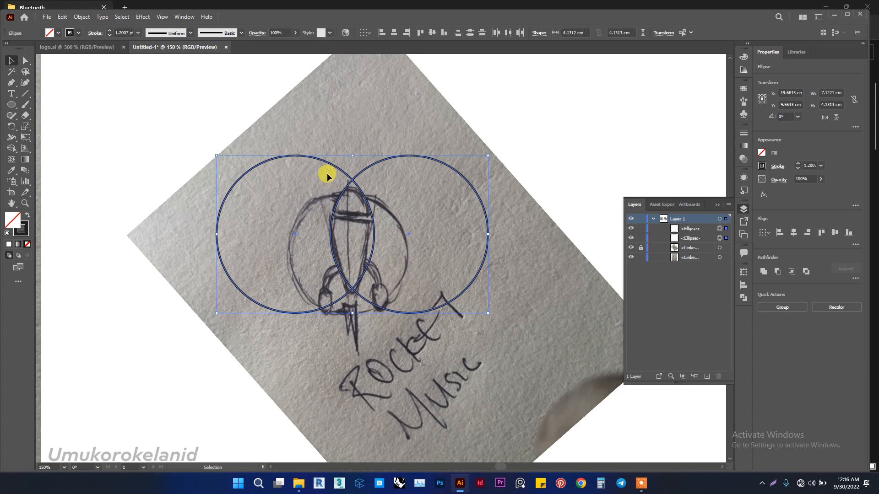
{"action": "key", "text": "XF86AudioRaiseVolume"}
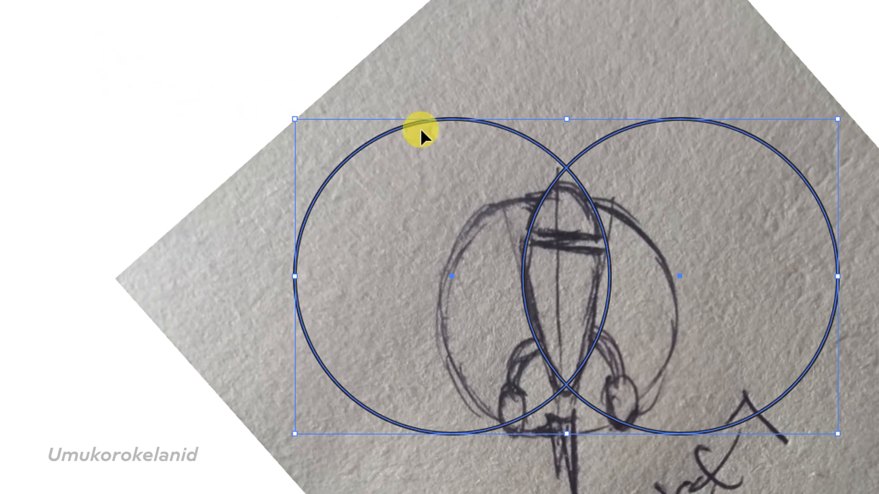
Copy one large circle onto the rocket and scale the copy down to roughly the width of the body.
{"action": "left_click", "coordinate": [410, 88]}
{"action": "left_click", "coordinate": [427, 118]}
{"action": "key", "text": "alt+F10"}
{"action": "left_click_drag", "start_coordinate": [427, 118], "coordinate": [549, 209]}
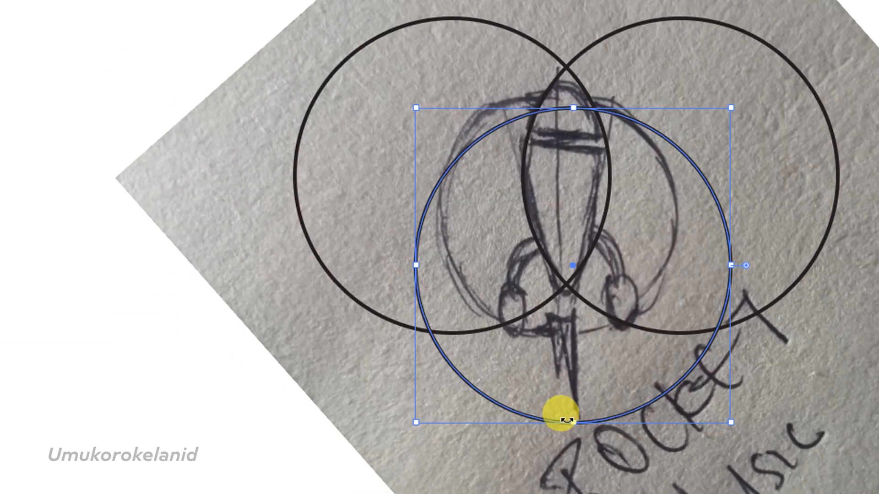
{"action": "left_click_drag", "start_coordinate": [573, 423], "coordinate": [571, 199]}
{"action": "scroll", "coordinate": [579, 192], "scroll_direction": "up", "scroll_amount": 3}
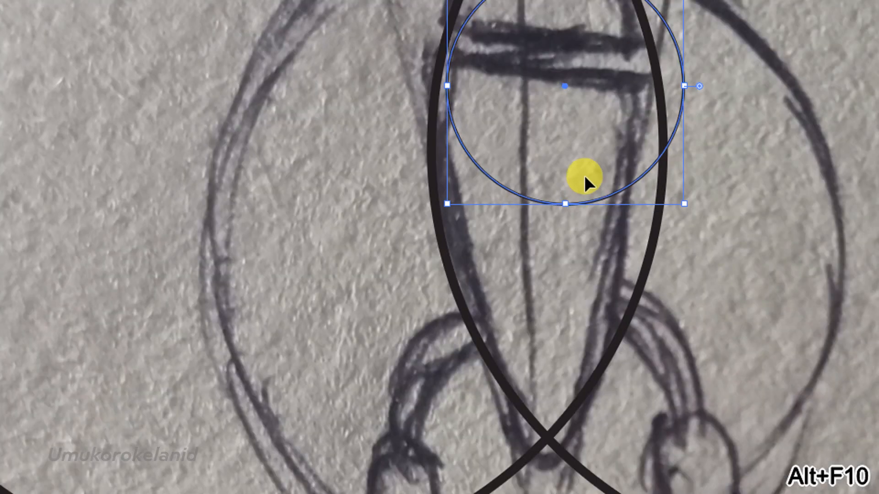
{"action": "left_click_drag", "start_coordinate": [567, 203], "coordinate": [567, 227]}
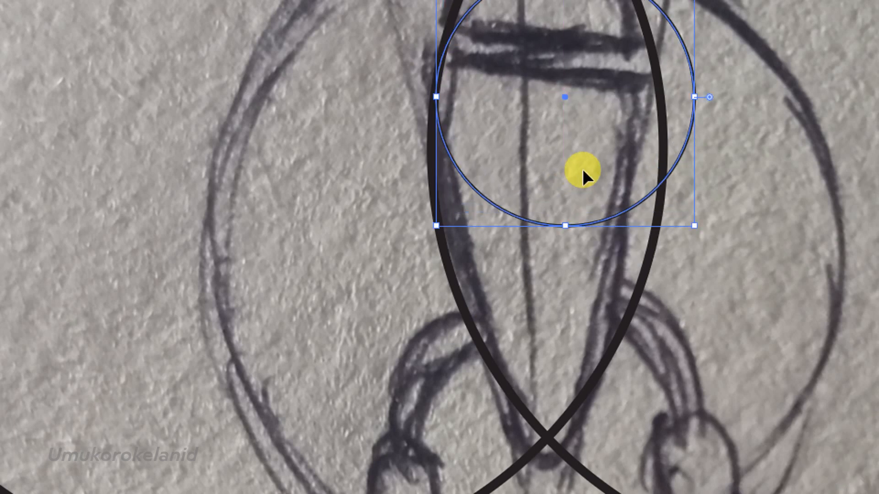
Hide the locked rotated sketch and shrink the small circle to about 1.1 cm in diameter to fit between the body arcs.
{"action": "key", "text": "alt+F10"}
{"action": "scroll", "coordinate": [630, 136], "scroll_direction": "up", "scroll_amount": 2}
{"action": "scroll", "coordinate": [736, 178], "scroll_direction": "right", "scroll_amount": 5}
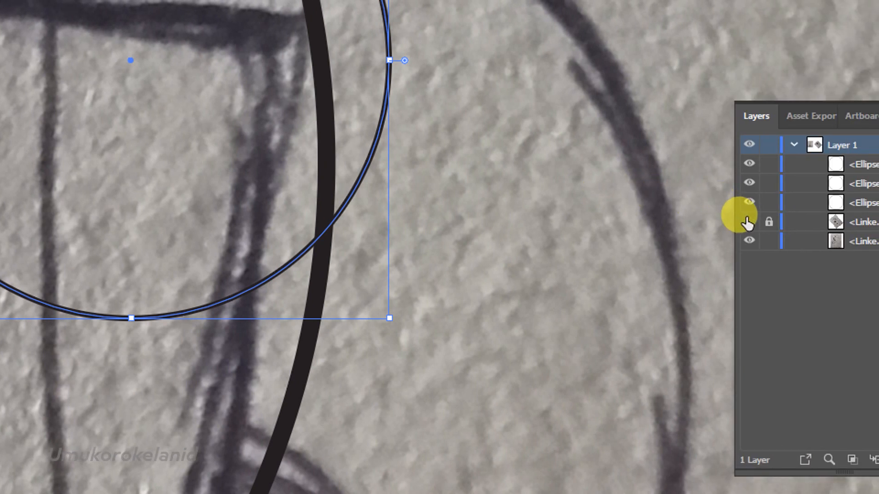
{"action": "left_click", "coordinate": [749, 222]}
{"action": "scroll", "coordinate": [270, 137], "scroll_direction": "up", "scroll_amount": 5}
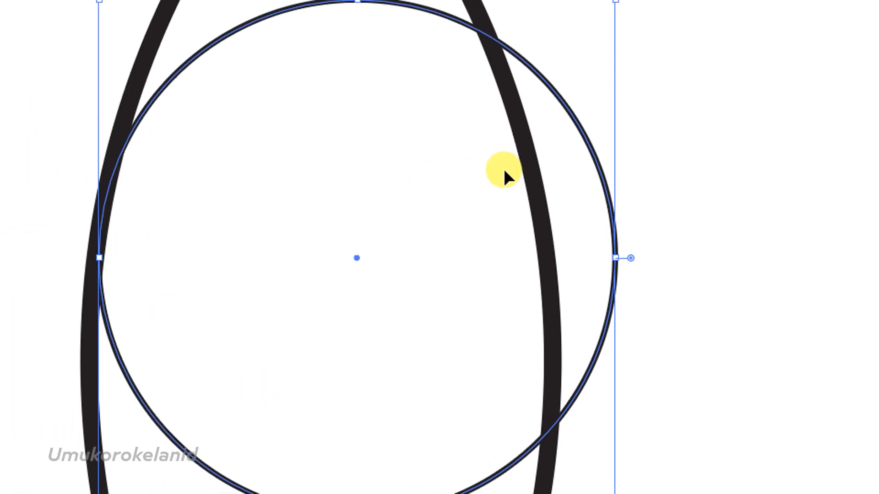
{"action": "left_click_drag", "start_coordinate": [615, 258], "coordinate": [546, 204]}
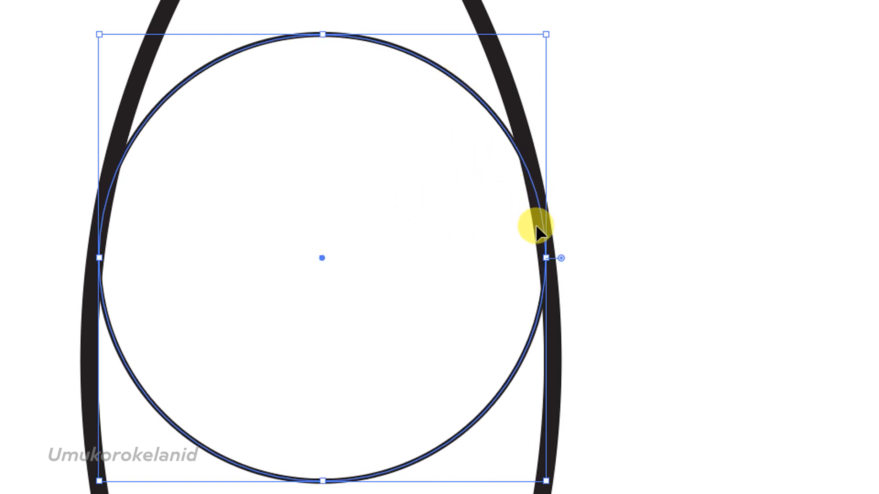
{"action": "left_click_drag", "start_coordinate": [545, 257], "coordinate": [589, 203]}
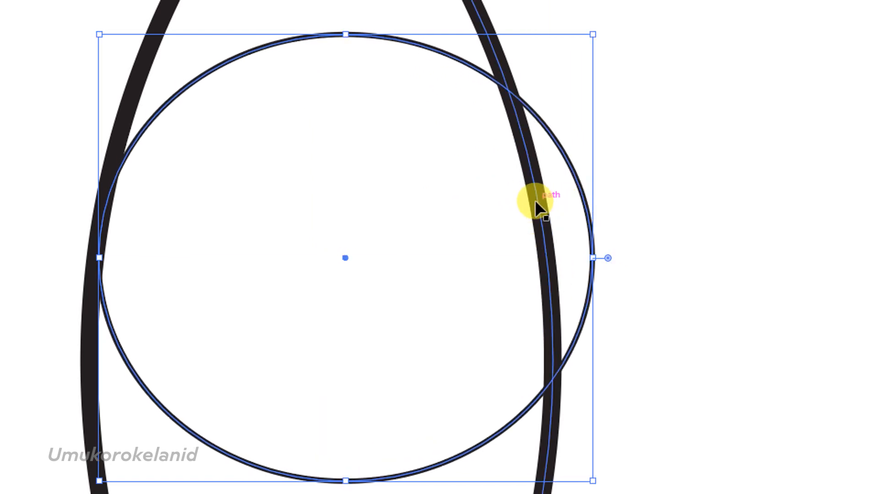
{"action": "key", "text": "ctrl+z"}
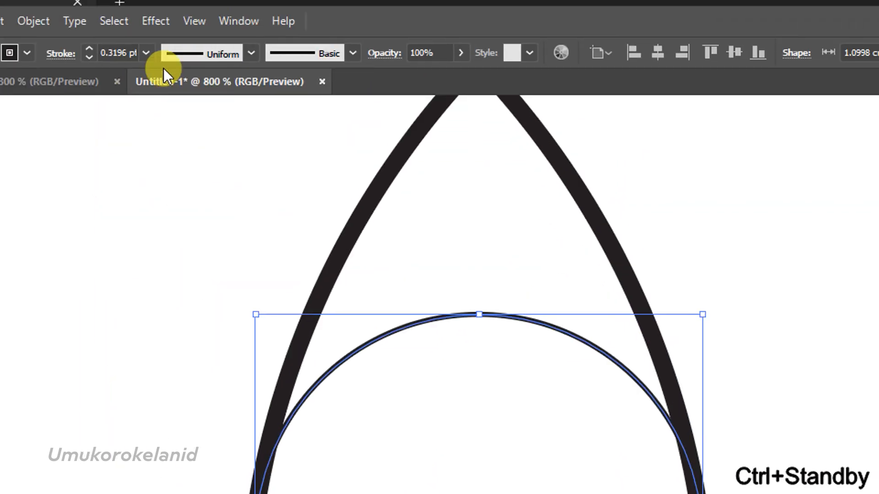
Turn off Snap to Glyph and Snap to Point.
{"action": "left_click", "coordinate": [194, 19]}
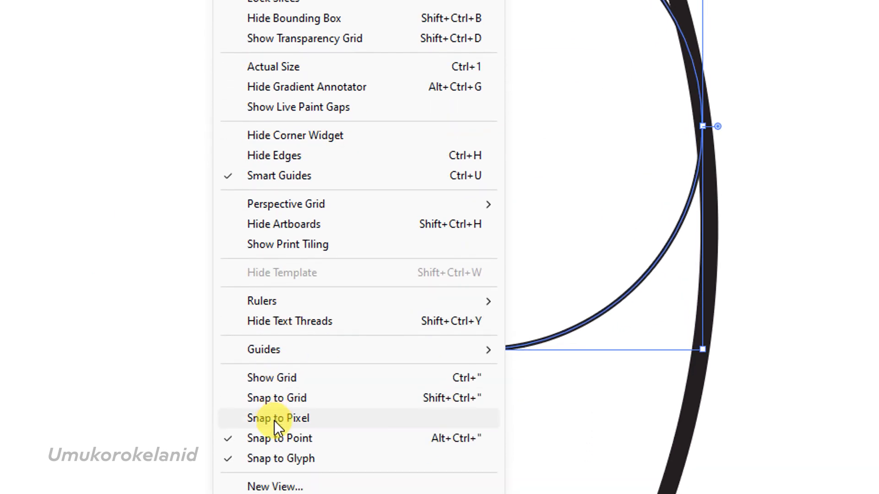
{"action": "left_click", "coordinate": [278, 423]}
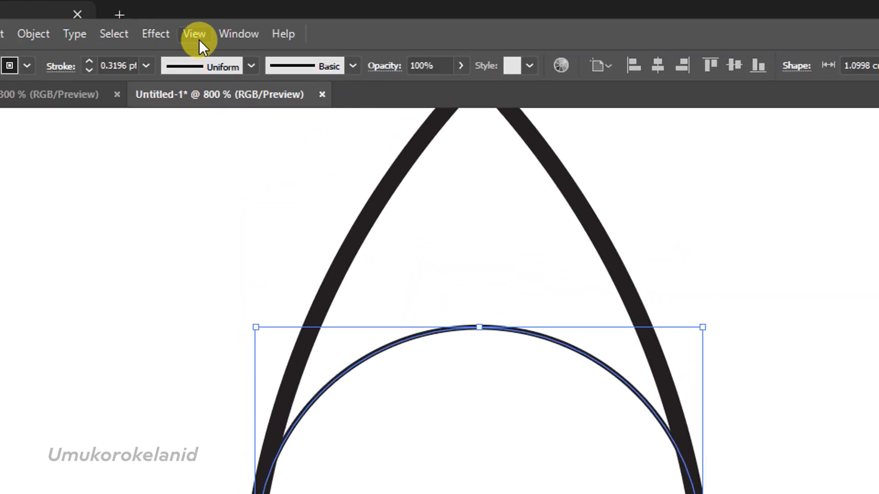
{"action": "left_click", "coordinate": [199, 41]}
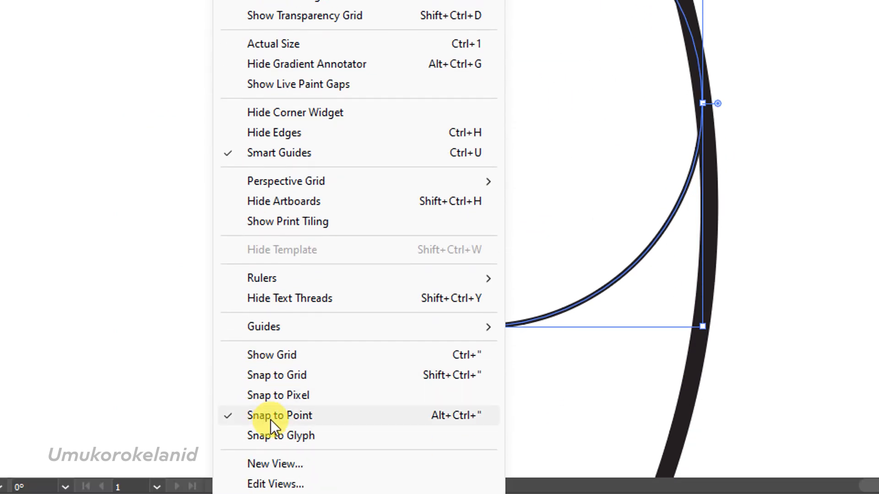
{"action": "left_click", "coordinate": [271, 416]}
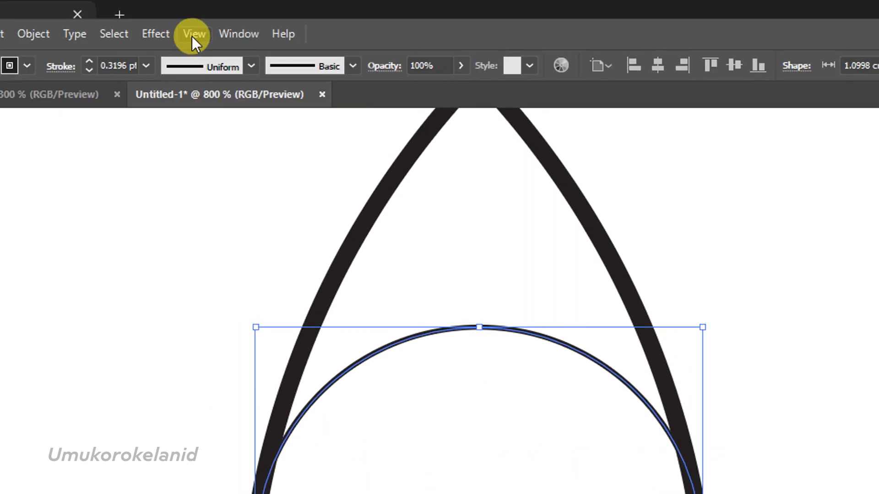
{"action": "left_click", "coordinate": [192, 34]}
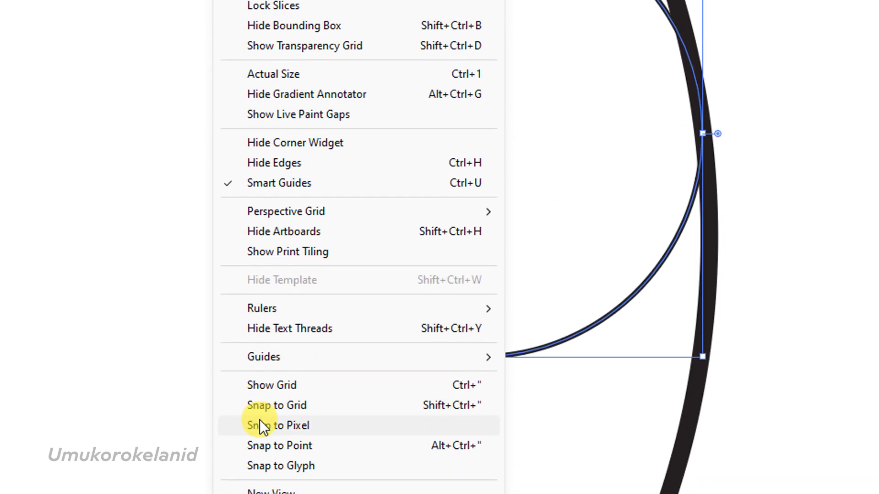
{"action": "left_click", "coordinate": [258, 425]}
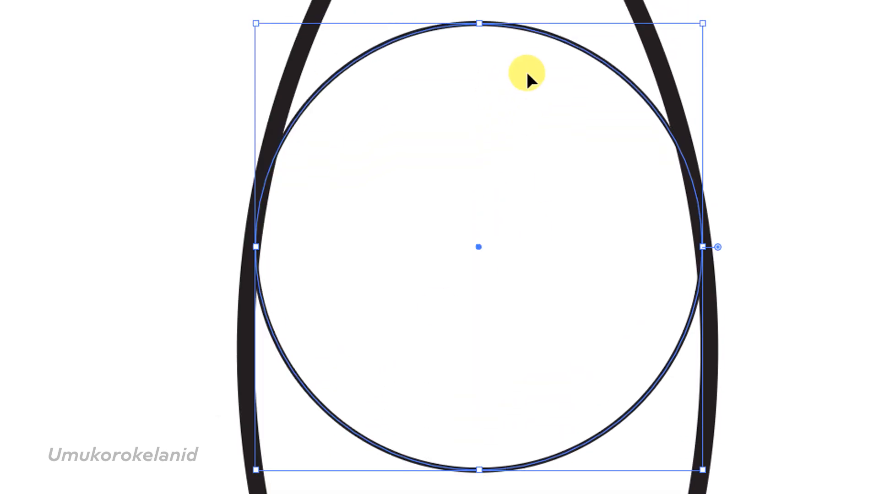
Fine-tune the small circle's size from both sides so its edges meet the two body arcs.
{"action": "left_click_drag", "start_coordinate": [700, 246], "coordinate": [699, 188]}
{"action": "key", "text": "ctrl+F10"}
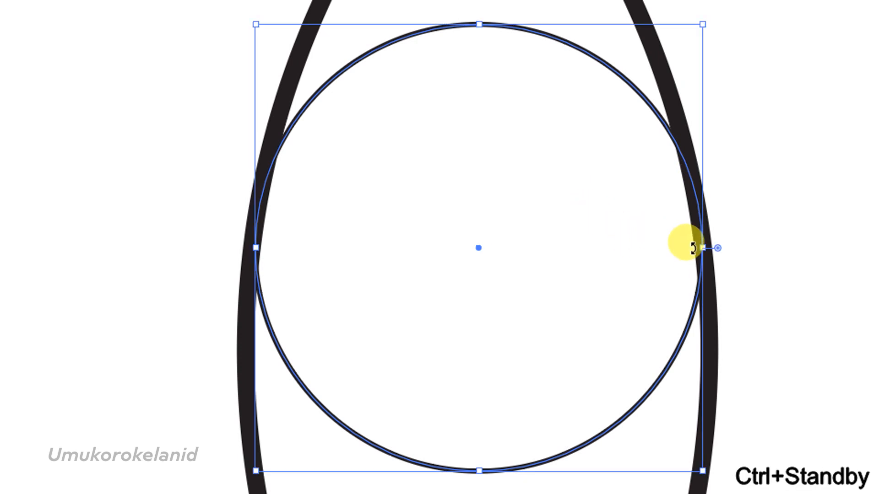
{"action": "left_click_drag", "start_coordinate": [700, 247], "coordinate": [686, 224]}
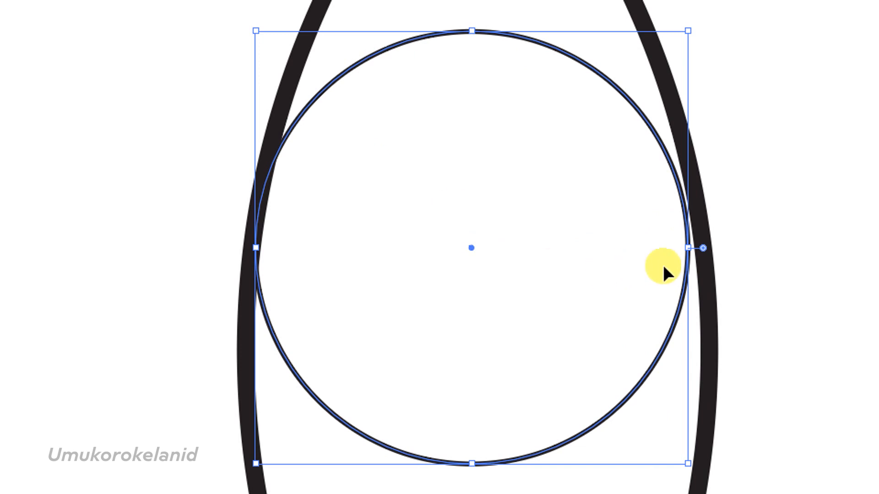
{"action": "left_click_drag", "start_coordinate": [687, 251], "coordinate": [700, 228]}
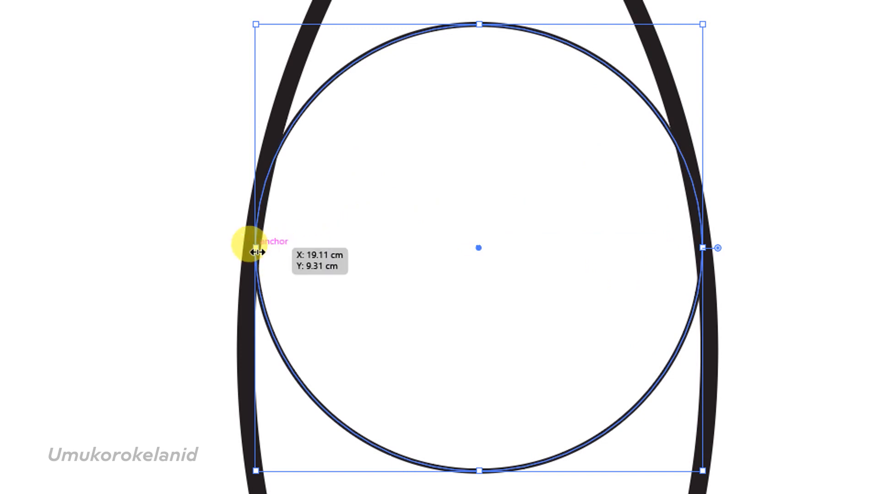
{"action": "left_click_drag", "start_coordinate": [255, 248], "coordinate": [261, 215]}
{"action": "key", "text": "alt+F10"}
{"action": "scroll", "coordinate": [252, 236], "scroll_direction": "up", "scroll_amount": 5}
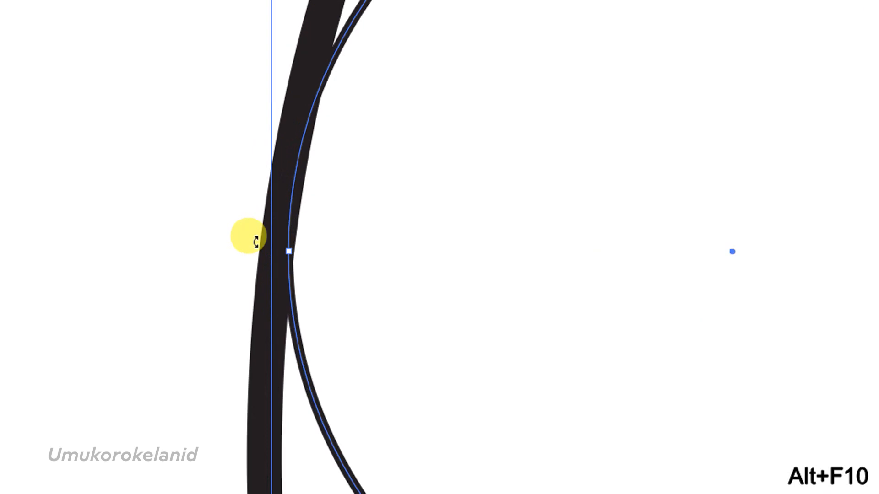
{"action": "scroll", "coordinate": [250, 147], "scroll_direction": "down", "scroll_amount": 6}
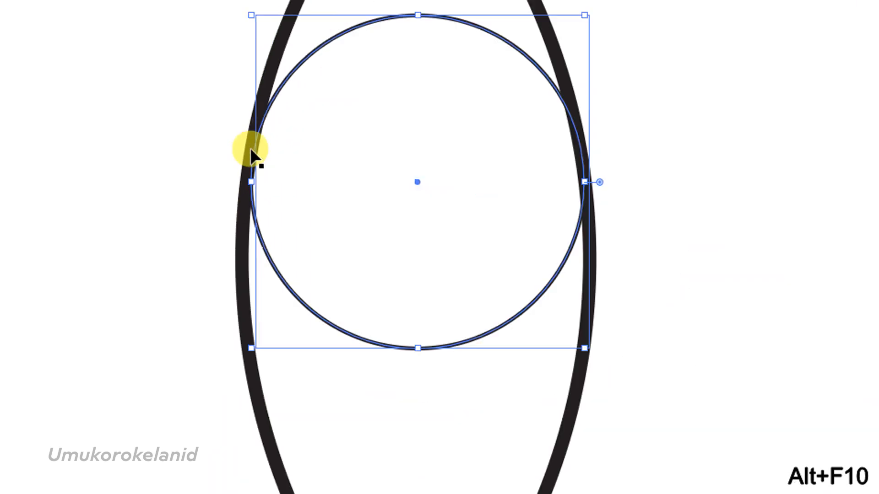
{"action": "scroll", "coordinate": [405, 149], "scroll_direction": "up", "scroll_amount": 3}
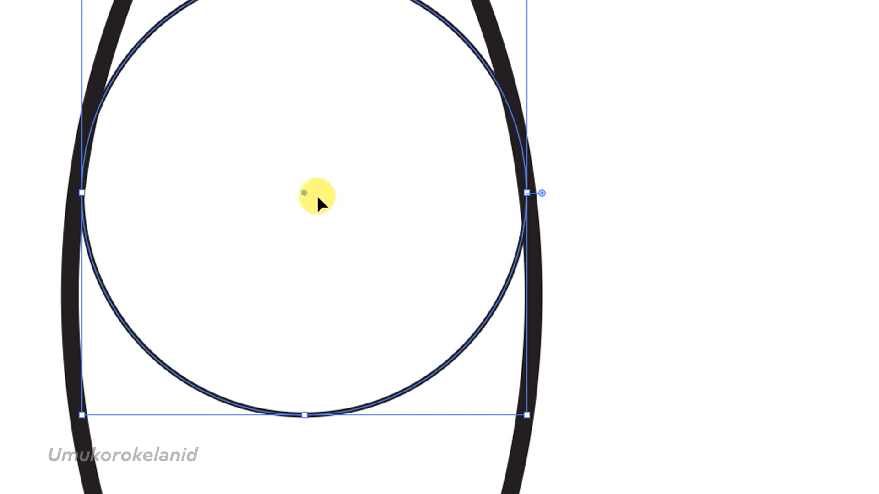
{"action": "key", "text": "ctrl+F10"}
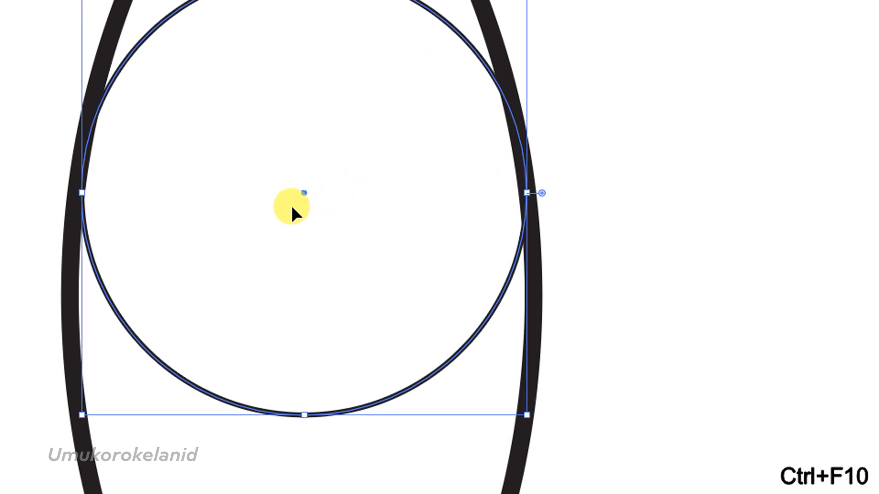
{"action": "scroll", "coordinate": [282, 214], "scroll_direction": "left", "scroll_amount": 4}
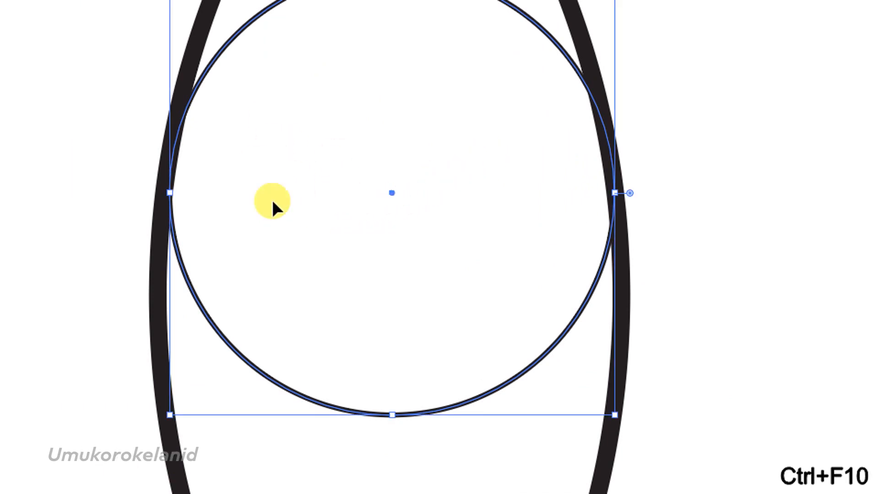
{"action": "scroll", "coordinate": [256, 166], "scroll_direction": "up", "scroll_amount": 3}
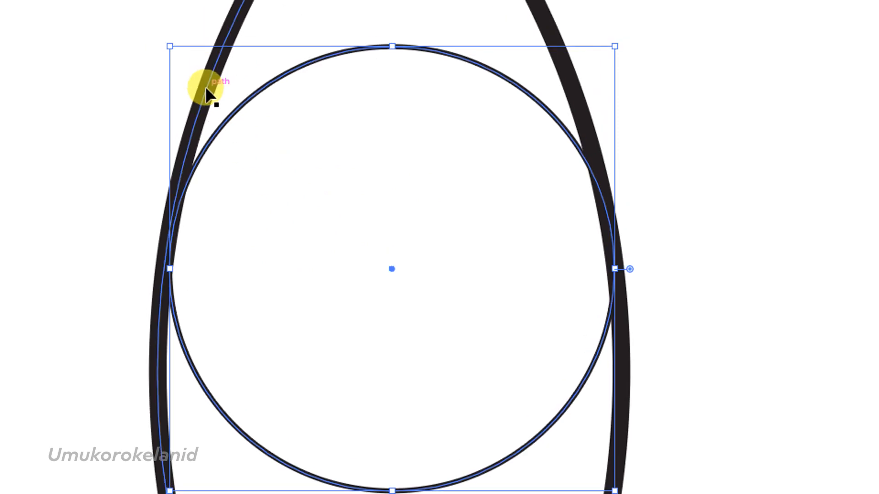
{"action": "key", "text": "ctrl+F10"}
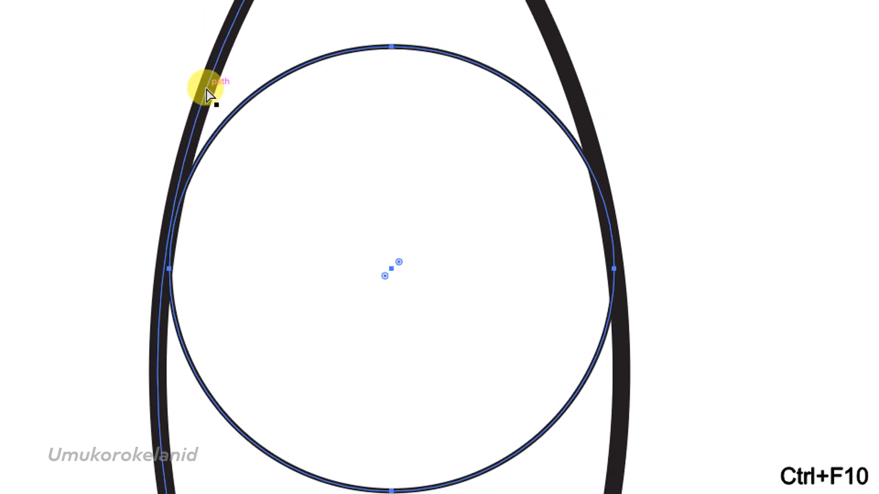
Switch to outline view and try to fit the small circle's left edge to the left body arc.
{"action": "key", "text": "ctrl+y"}
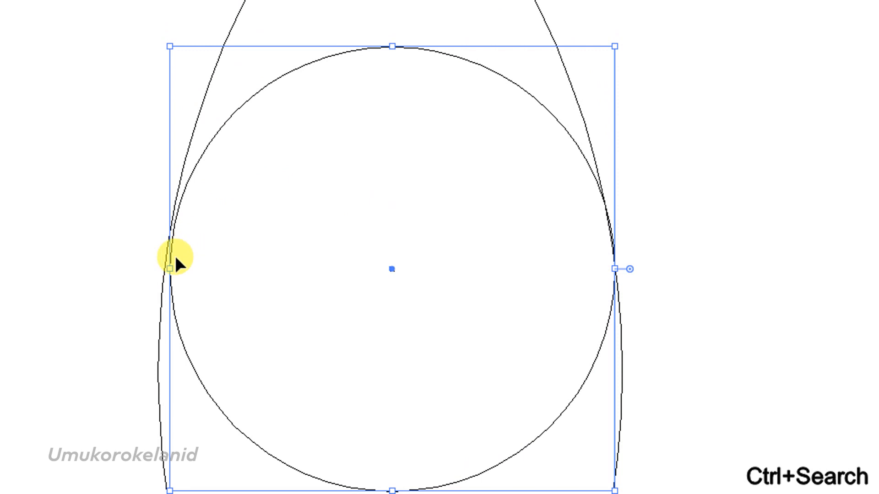
{"action": "scroll", "coordinate": [157, 284], "scroll_direction": "up", "scroll_amount": 5}
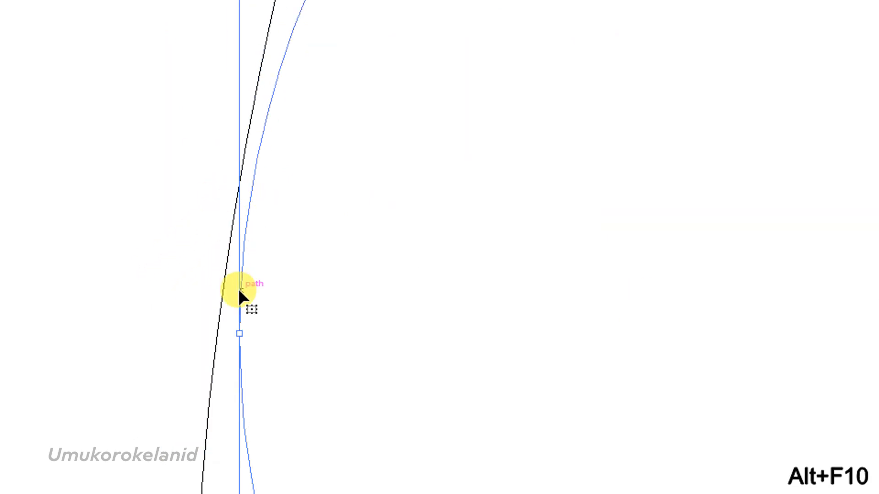
{"action": "left_click_drag", "start_coordinate": [243, 335], "coordinate": [236, 165]}
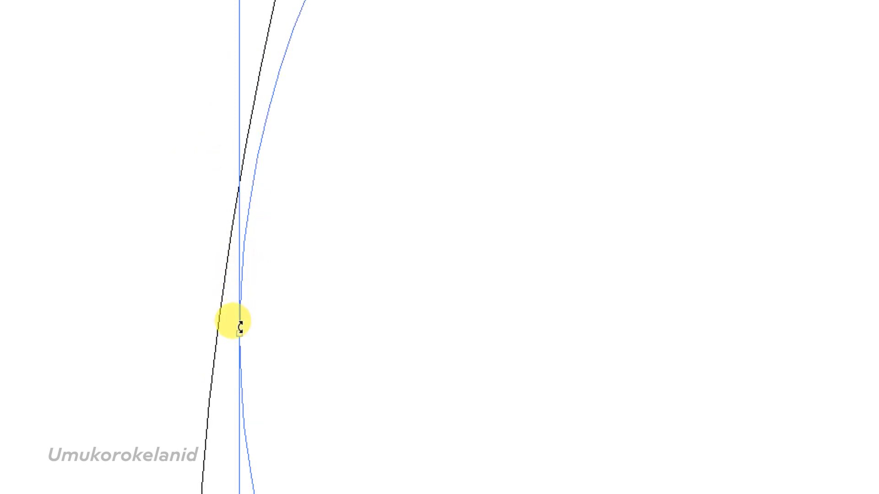
{"action": "left_click_drag", "start_coordinate": [242, 336], "coordinate": [205, 330]}
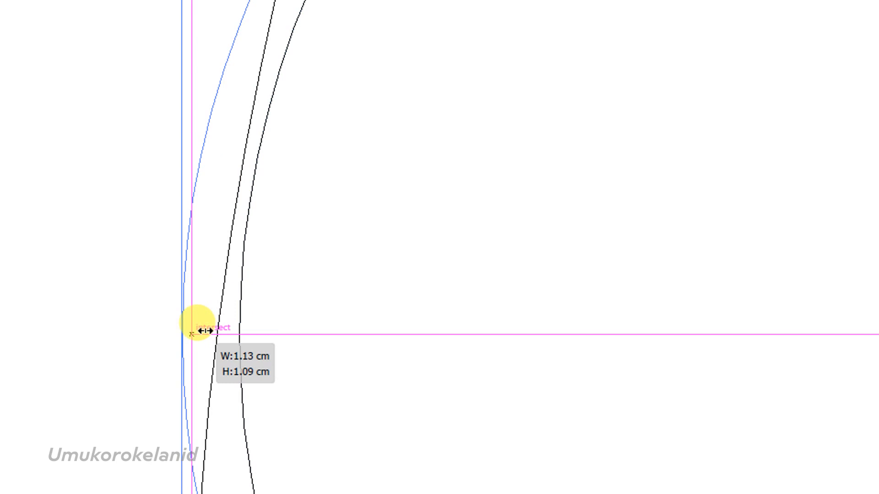
{"action": "left_click_drag", "start_coordinate": [205, 330], "coordinate": [256, 222]}
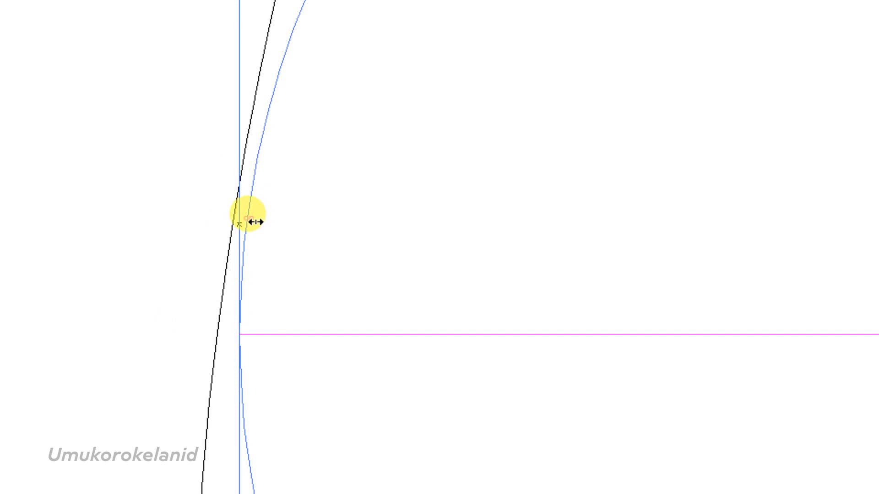
Turn off Snap to Pixel and extend the small circle's left edge to the left body arc.
{"action": "left_click", "coordinate": [189, 32]}
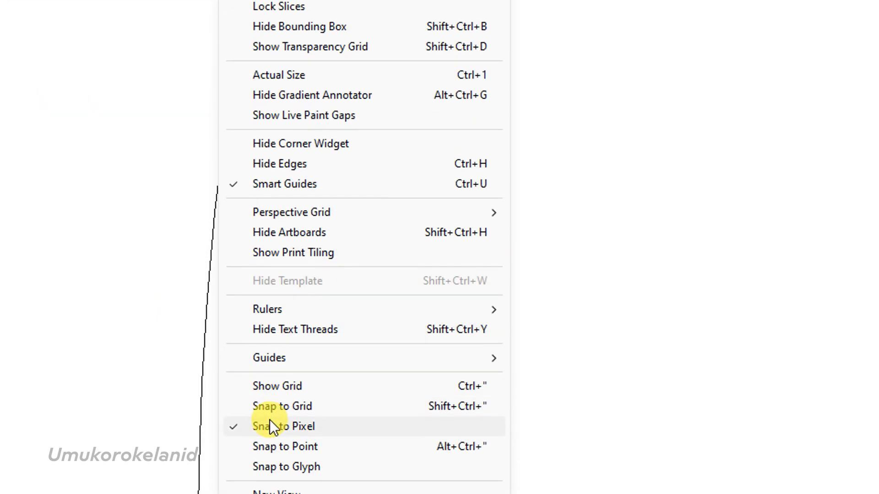
{"action": "left_click", "coordinate": [270, 426]}
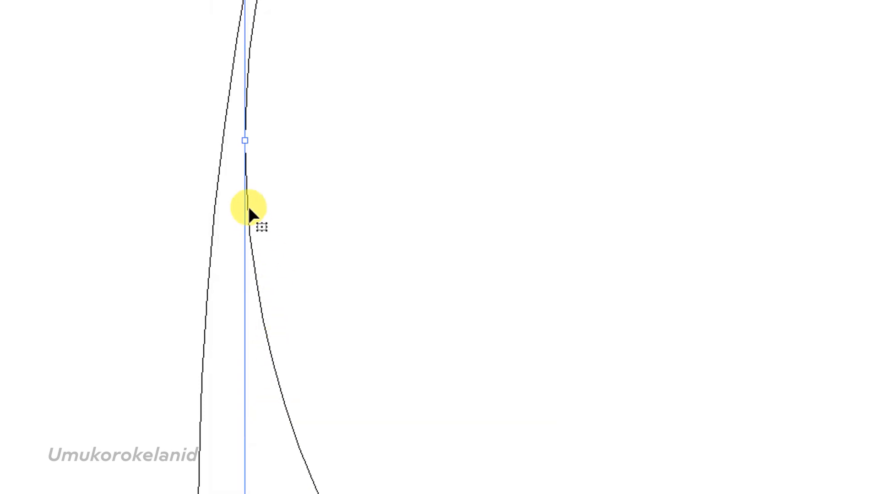
{"action": "left_click_drag", "start_coordinate": [249, 144], "coordinate": [232, 78]}
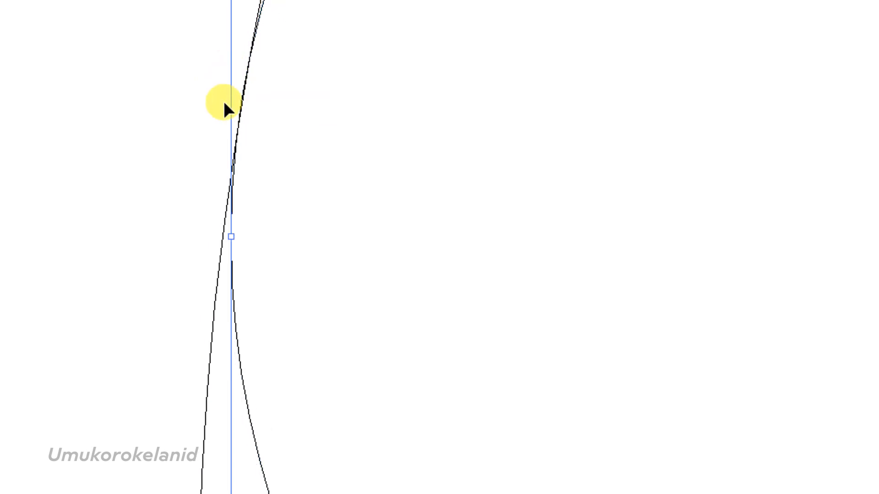
{"action": "key", "text": "alt+F10"}
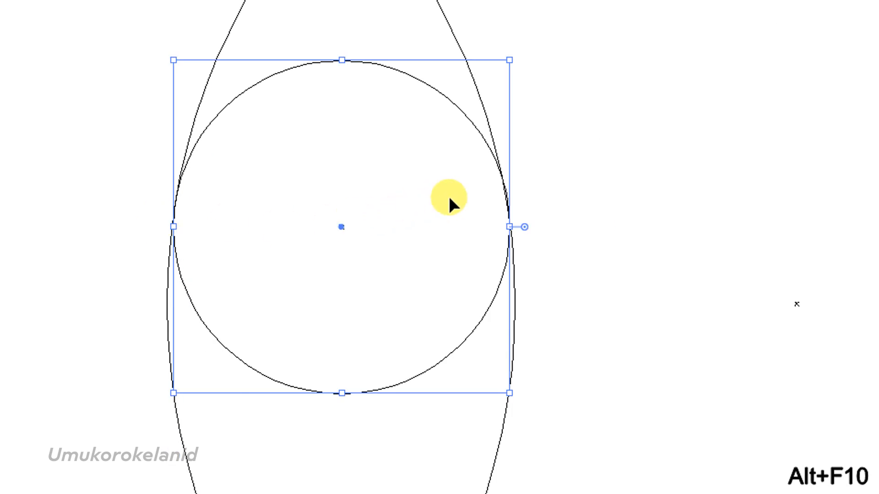
{"action": "scroll", "coordinate": [586, 275], "scroll_direction": "up", "scroll_amount": 3}
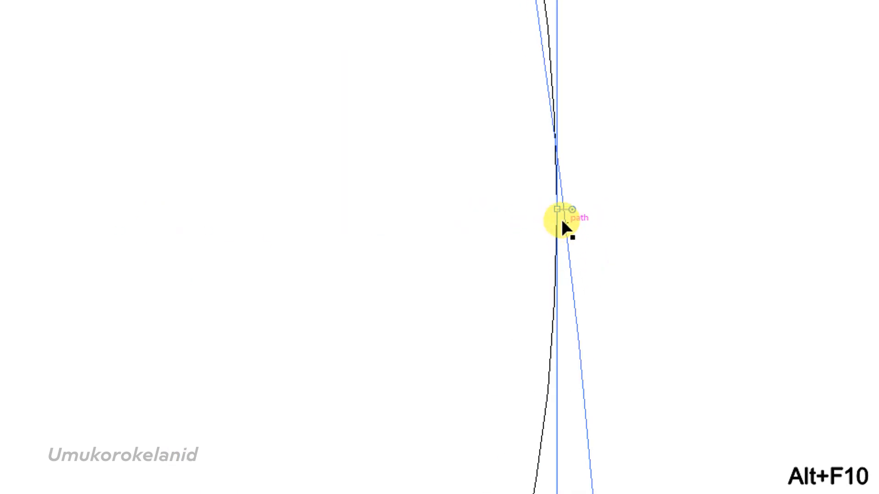
{"action": "scroll", "coordinate": [560, 216], "scroll_direction": "down", "scroll_amount": 6}
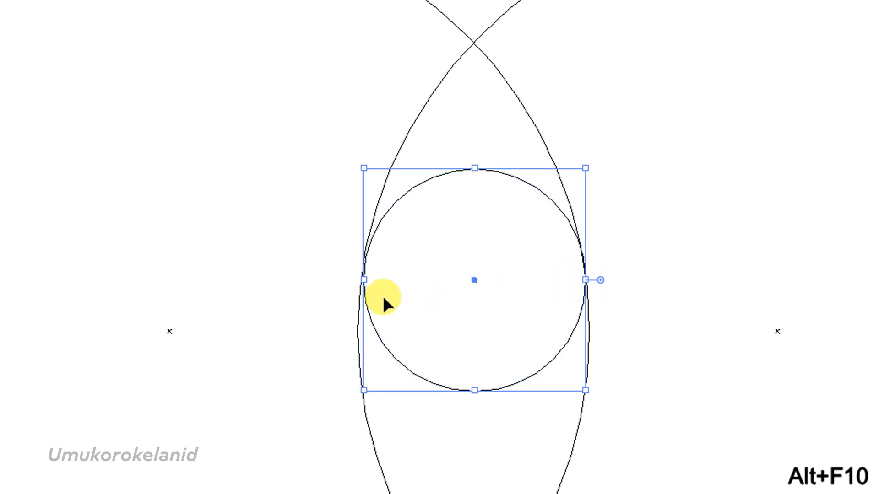
Readjust the small circle's left edge so it follows the left body arc more closely.
{"action": "scroll", "coordinate": [375, 289], "scroll_direction": "up", "scroll_amount": 5}
{"action": "scroll", "coordinate": [371, 290], "scroll_direction": "up", "scroll_amount": 2}
{"action": "left_click_drag", "start_coordinate": [246, 191], "coordinate": [204, 142]}
{"action": "left_click_drag", "start_coordinate": [217, 123], "coordinate": [231, 74]}
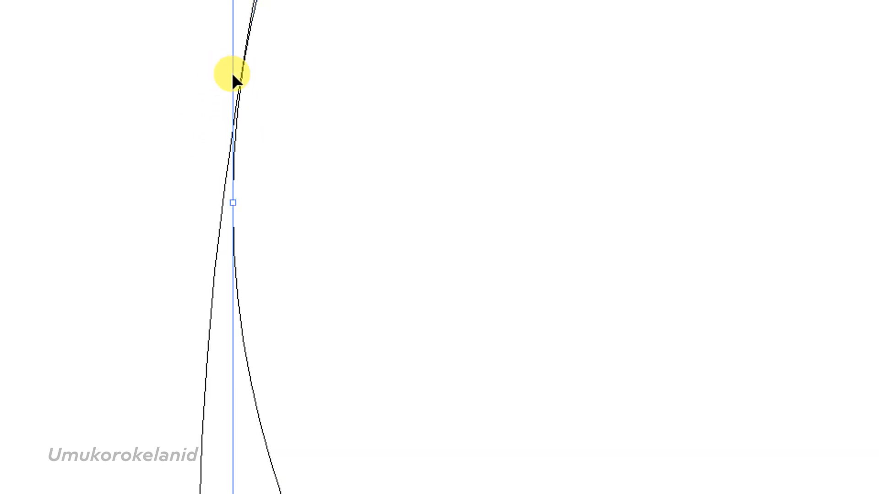
{"action": "key", "text": "alt+F10"}
{"action": "scroll", "coordinate": [238, 80], "scroll_direction": "down", "scroll_amount": 2}
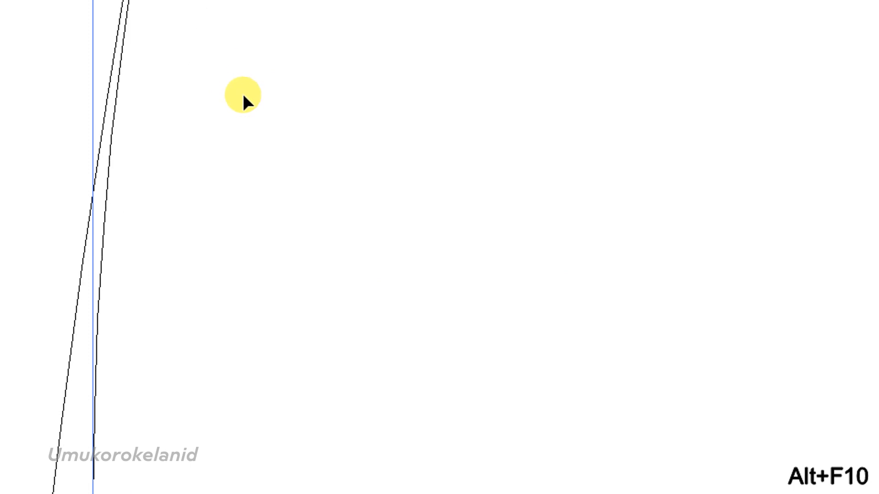
{"action": "scroll", "coordinate": [285, 112], "scroll_direction": "down", "scroll_amount": 1}
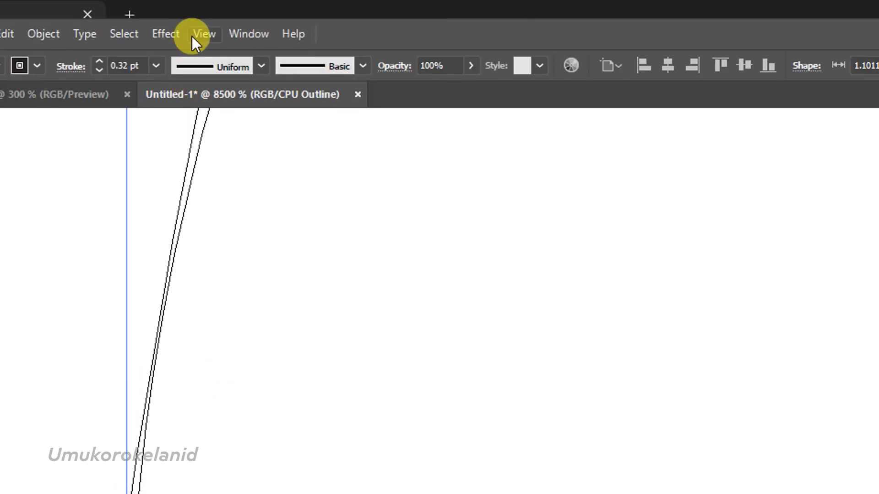
Check the snapping options and refine the small circle's left edge against the left body arc.
{"action": "left_click", "coordinate": [197, 35]}
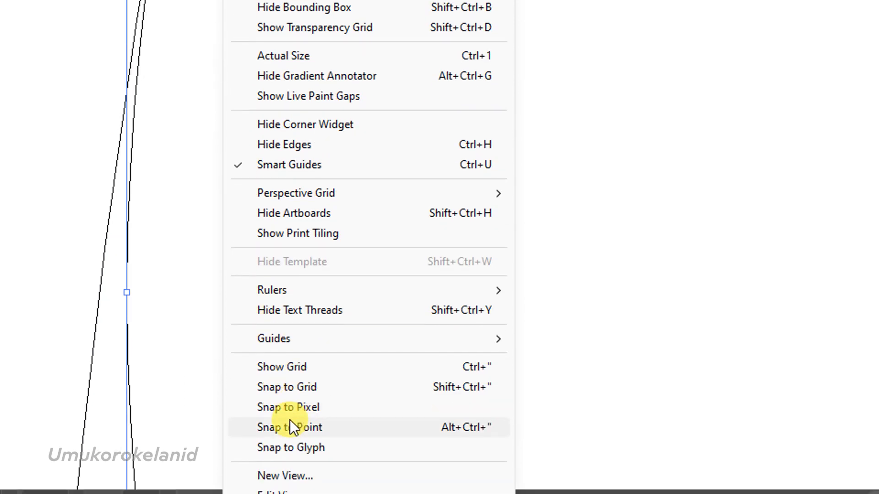
{"action": "left_click", "coordinate": [290, 420]}
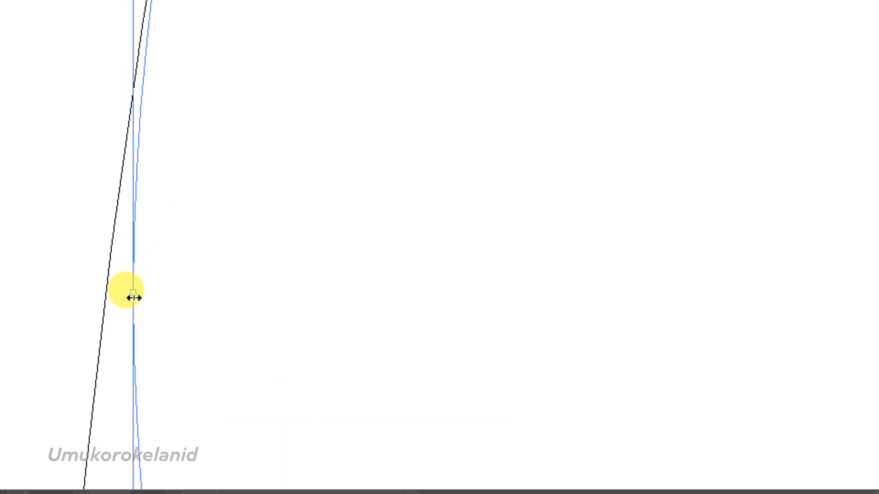
{"action": "left_click_drag", "start_coordinate": [133, 294], "coordinate": [153, 147]}
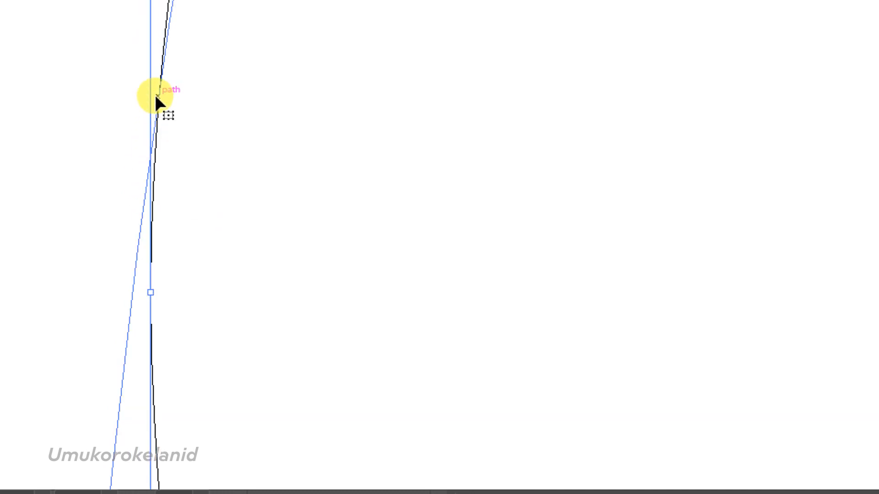
{"action": "key", "text": "alt+F10"}
{"action": "scroll", "coordinate": [579, 140], "scroll_direction": "up", "scroll_amount": 5}
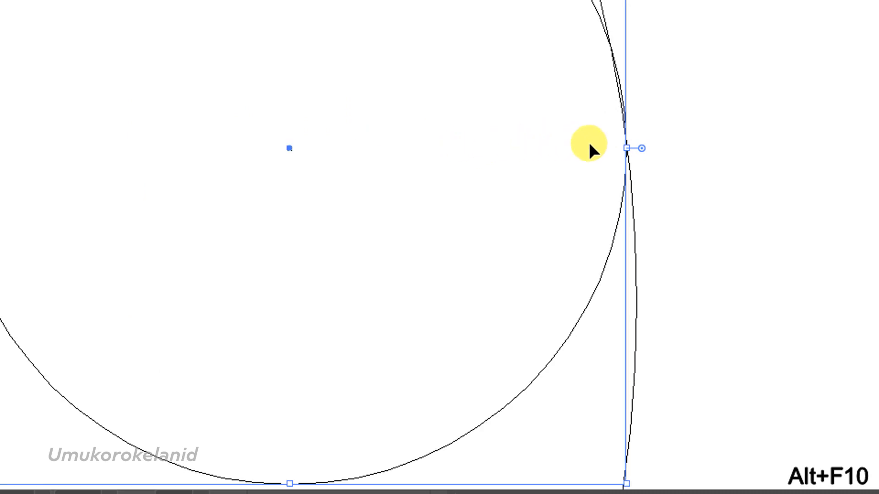
Adjust the small circle's right edge so it meets the right body arc.
{"action": "scroll", "coordinate": [772, 183], "scroll_direction": "right", "scroll_amount": 3}
{"action": "scroll", "coordinate": [745, 175], "scroll_direction": "up", "scroll_amount": 2}
{"action": "scroll", "coordinate": [746, 176], "scroll_direction": "up", "scroll_amount": 2}
{"action": "scroll", "coordinate": [744, 187], "scroll_direction": "right", "scroll_amount": 1}
{"action": "scroll", "coordinate": [664, 208], "scroll_direction": "down", "scroll_amount": 5}
{"action": "scroll", "coordinate": [718, 165], "scroll_direction": "up", "scroll_amount": 8}
{"action": "scroll", "coordinate": [581, 150], "scroll_direction": "down", "scroll_amount": 4}
{"action": "left_click_drag", "start_coordinate": [680, 345], "coordinate": [617, 269]}
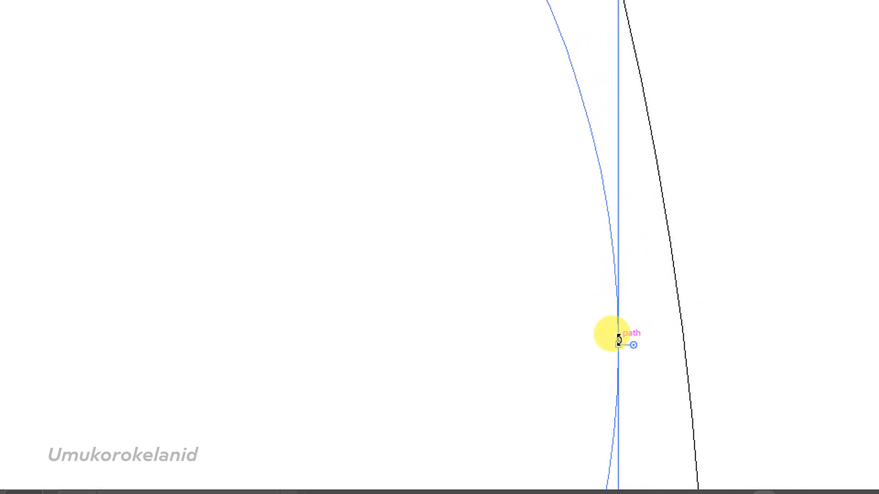
{"action": "left_click_drag", "start_coordinate": [620, 346], "coordinate": [673, 190]}
{"action": "key", "text": "alt+F10"}
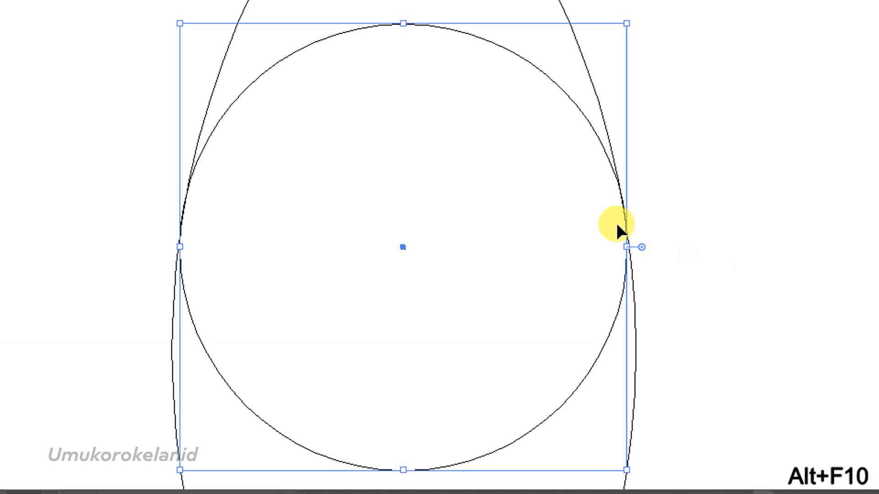
Return from outline view to the normal preview, keeping the small circle selected.
{"action": "scroll", "coordinate": [616, 224], "scroll_direction": "down", "scroll_amount": 1}
{"action": "scroll", "coordinate": [491, 166], "scroll_direction": "down", "scroll_amount": 5}
{"action": "scroll", "coordinate": [531, 240], "scroll_direction": "up", "scroll_amount": 3}
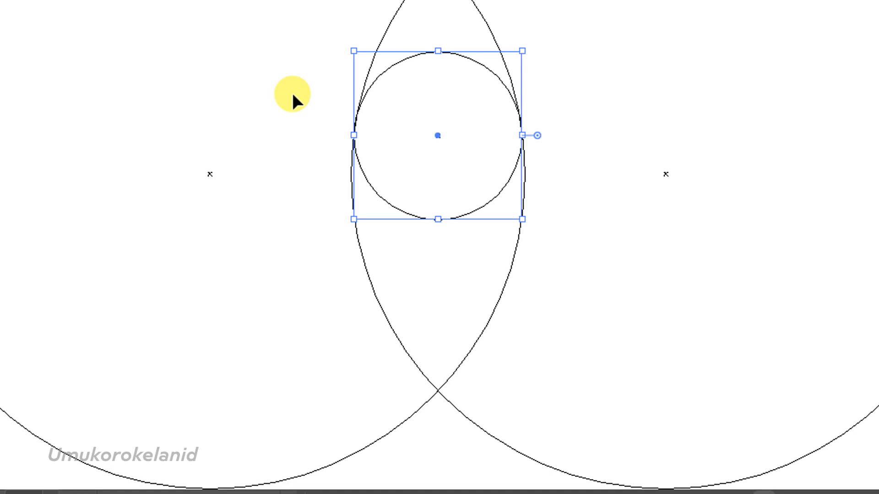
{"action": "key", "text": "ctrl+F10"}
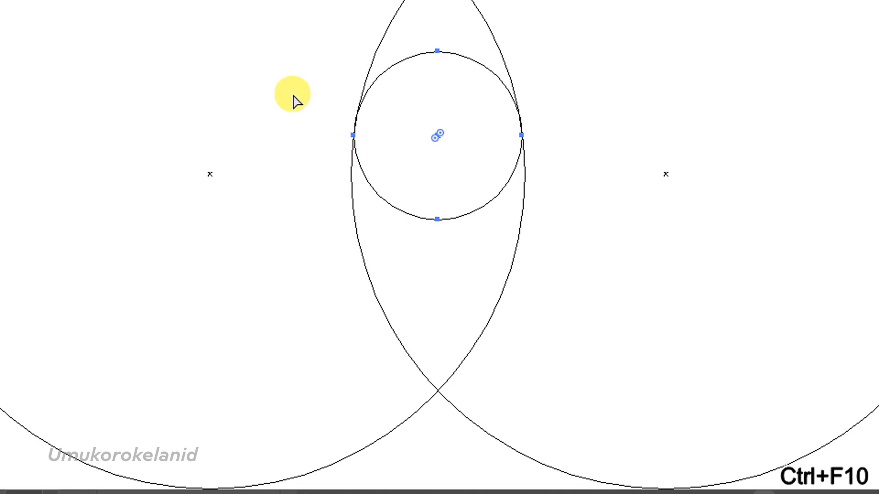
{"action": "key", "text": "ctrl+y"}
{"action": "key", "text": "v"}
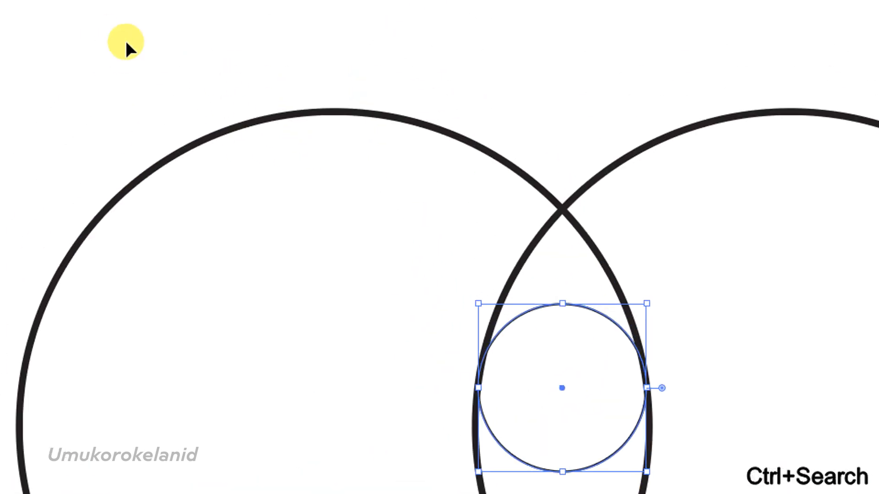
Increase the small circle's stroke weight so its line is closer in thickness to the large circles.
{"action": "left_click", "coordinate": [144, 10]}
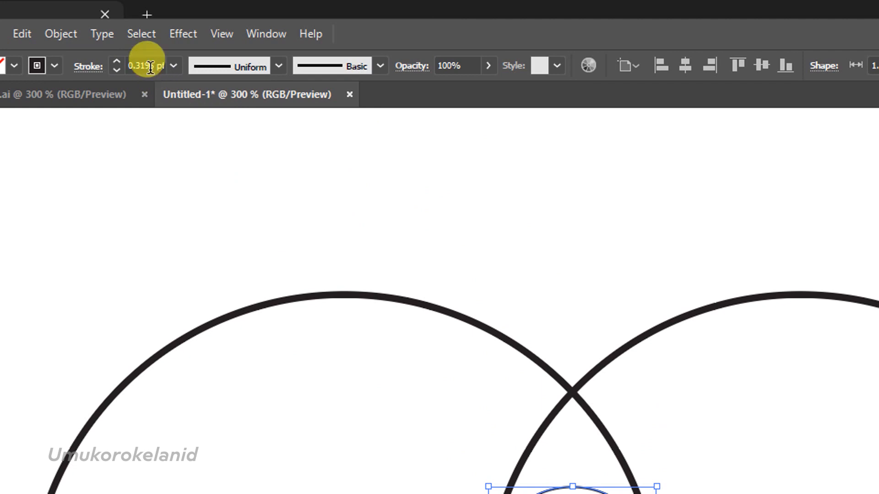
{"action": "type", "text": "191"}
{"action": "key", "text": "Return"}
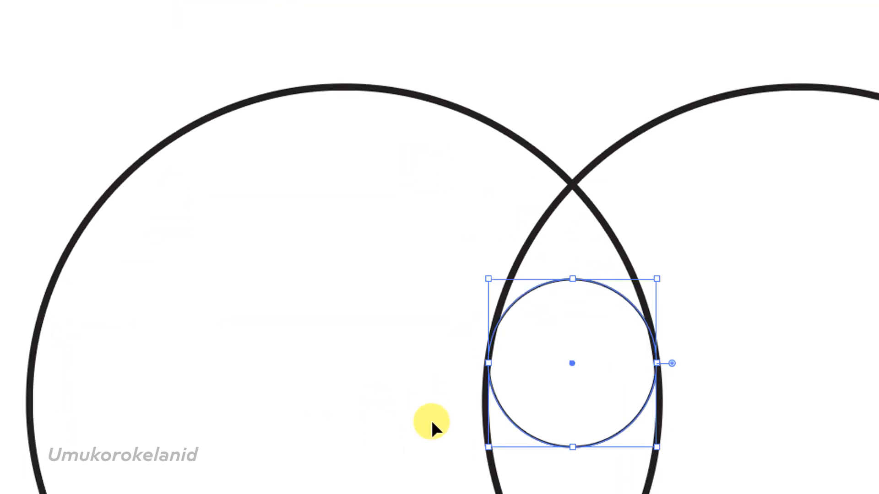
{"action": "key", "text": "Return"}
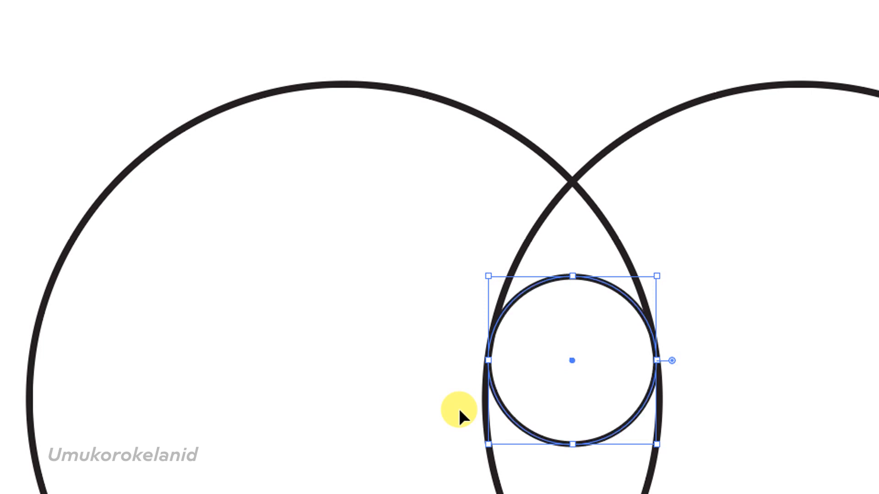
Select the two large circles together with the small one and activate the Shape Builder tool.
{"action": "scroll", "coordinate": [674, 408], "scroll_direction": "down", "scroll_amount": 5}
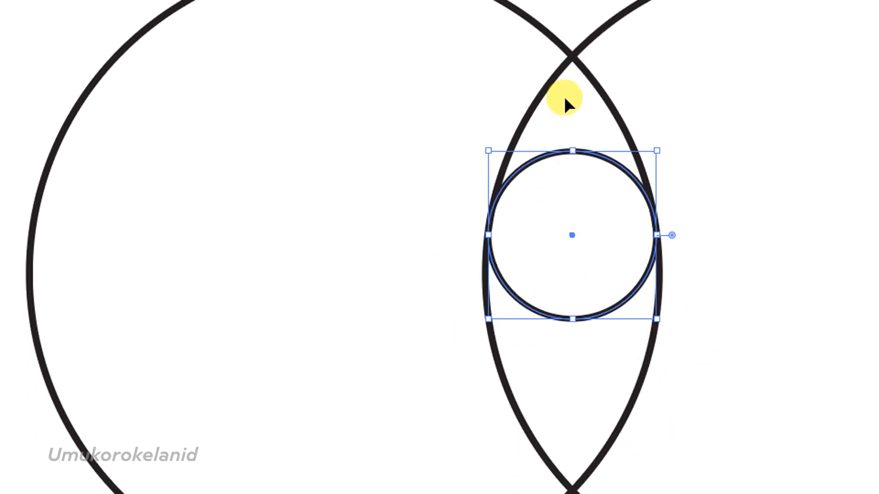
{"action": "scroll", "coordinate": [613, 205], "scroll_direction": "down", "scroll_amount": 3}
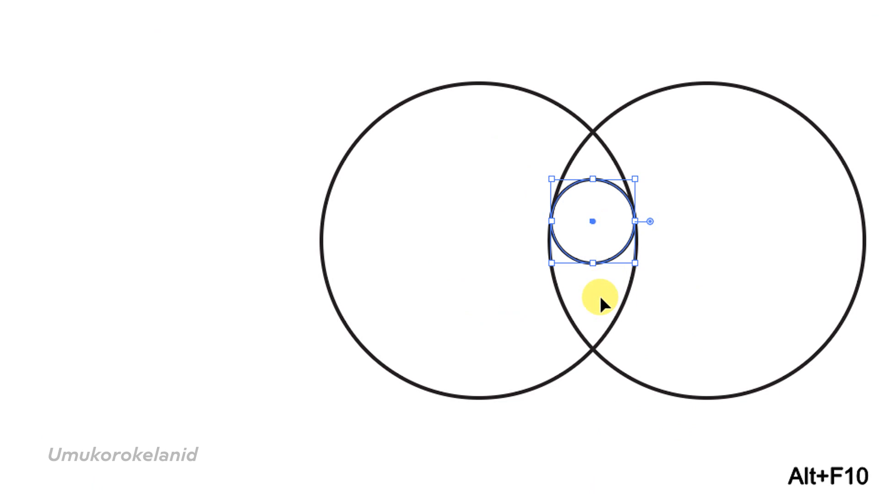
{"action": "scroll", "coordinate": [605, 313], "scroll_direction": "up", "scroll_amount": 3}
{"action": "scroll", "coordinate": [605, 313], "scroll_direction": "up", "scroll_amount": 1}
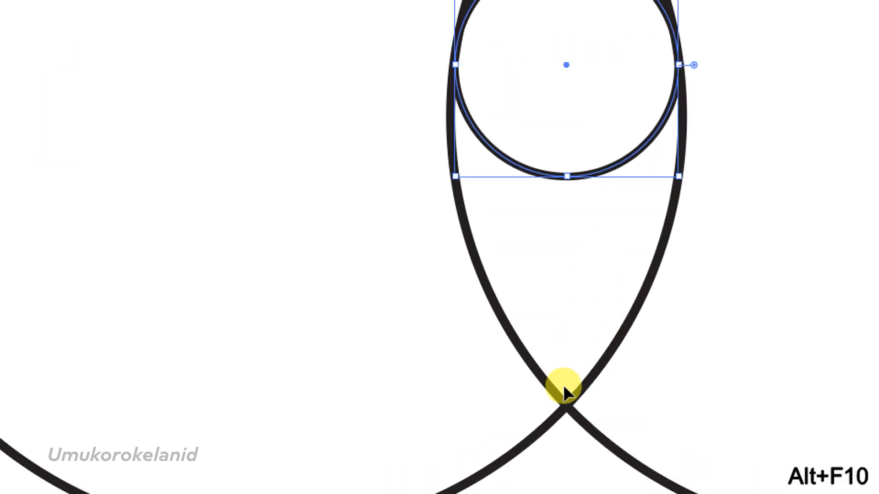
{"action": "scroll", "coordinate": [585, 398], "scroll_direction": "down", "scroll_amount": 3}
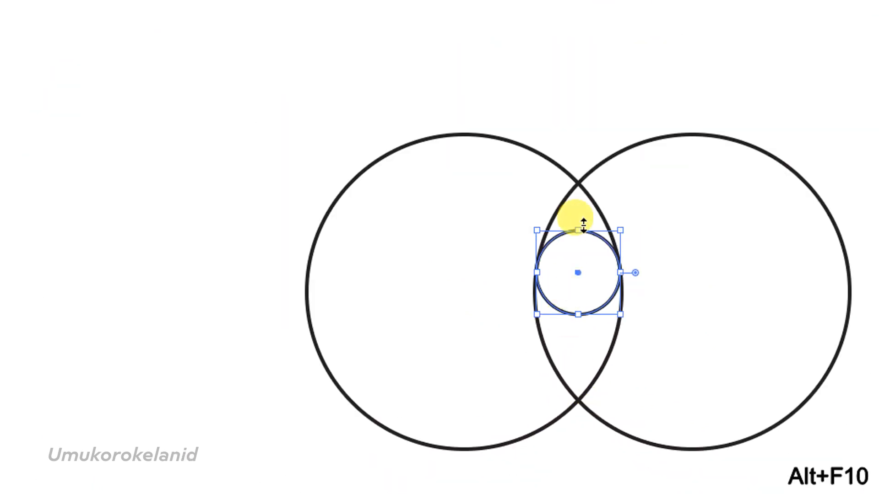
{"action": "scroll", "coordinate": [741, 87], "scroll_direction": "right", "scroll_amount": 3}
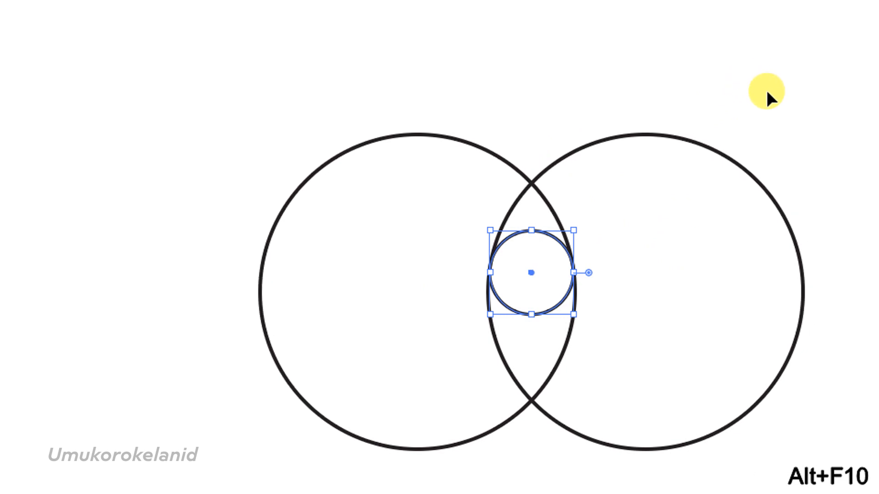
{"action": "left_click_drag", "start_coordinate": [426, 289], "coordinate": [158, 393]}
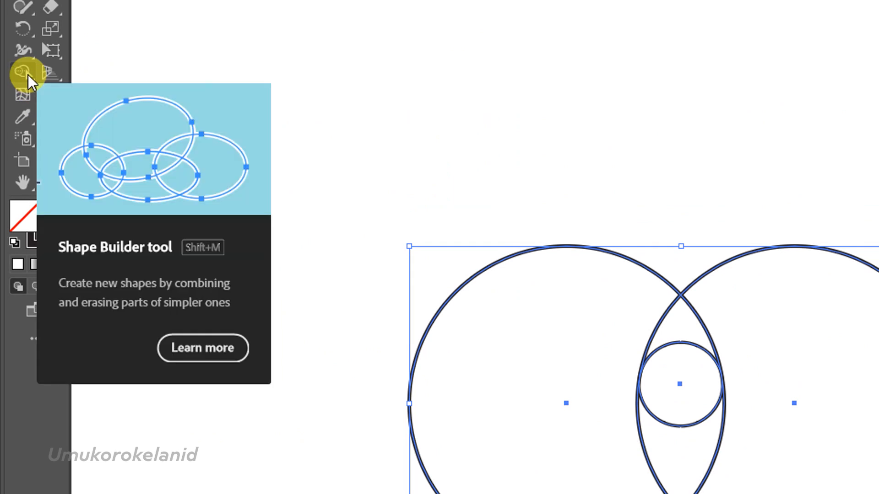
{"action": "left_click", "coordinate": [29, 82]}
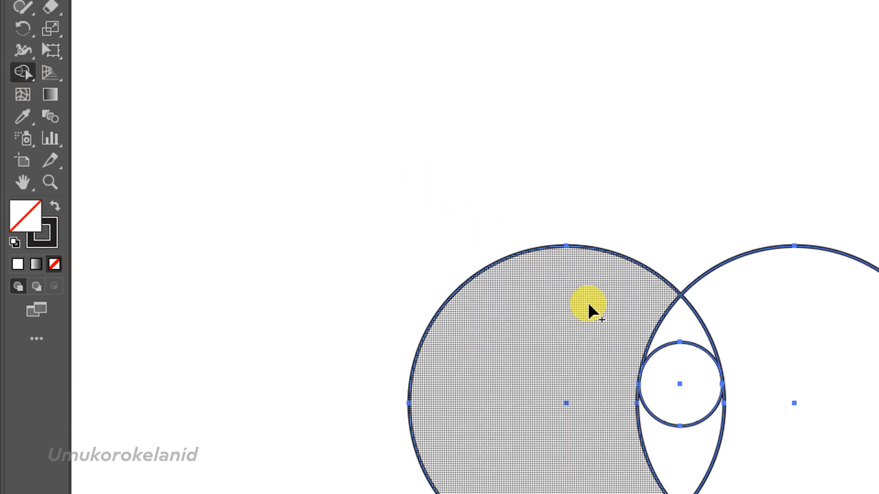
{"action": "scroll", "coordinate": [672, 423], "scroll_direction": "down", "scroll_amount": 5}
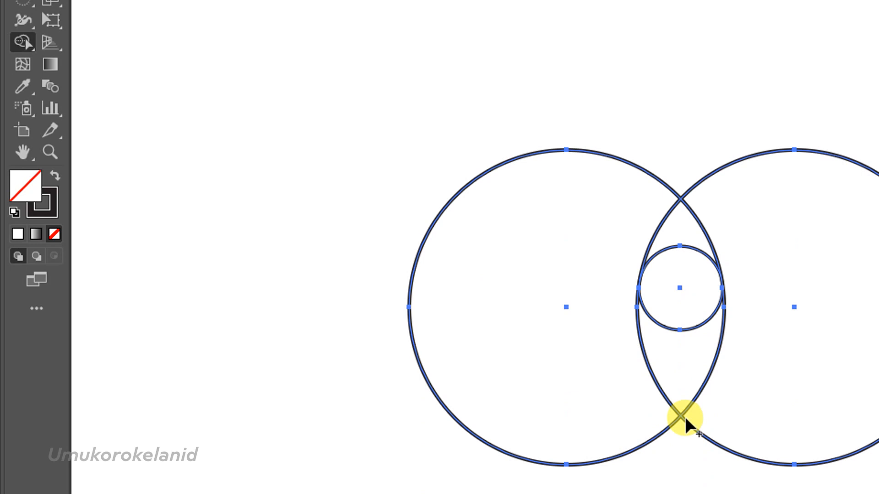
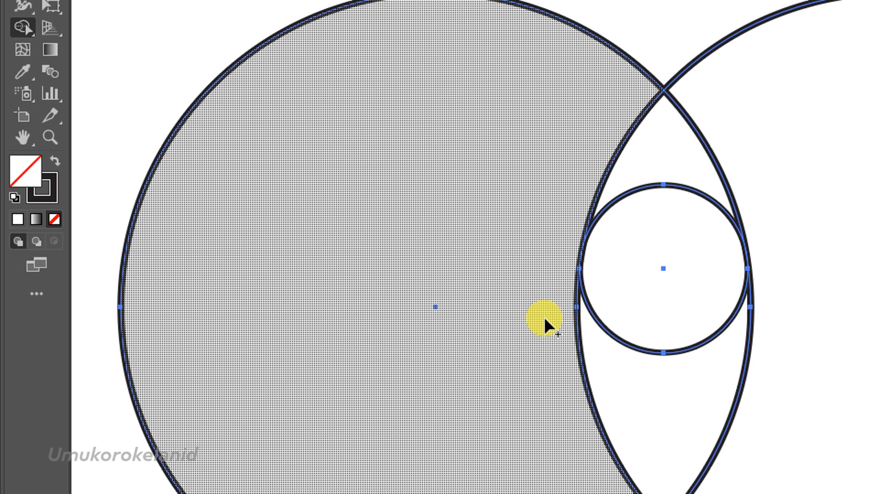
Erase the small circle's lower arc with Shape Builder so the circle and the lens area below it form one body shape.
{"action": "key", "text": "alt+F10"}
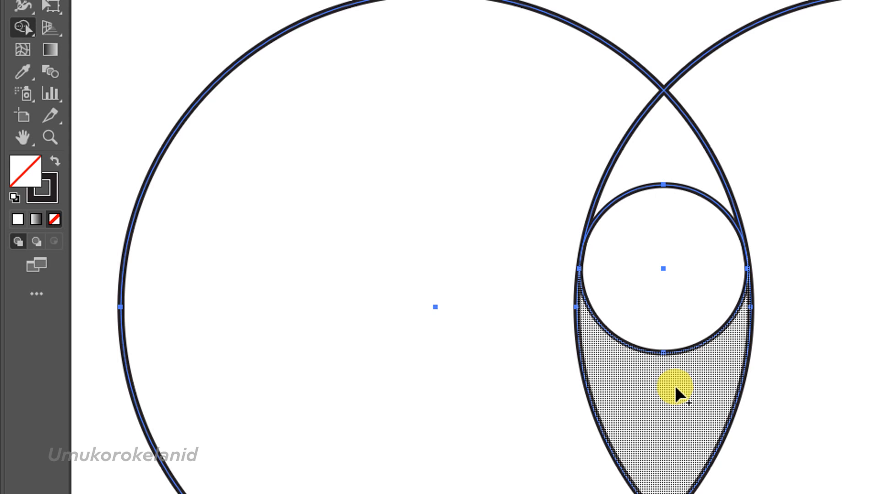
{"action": "key", "text": "alt+F10"}
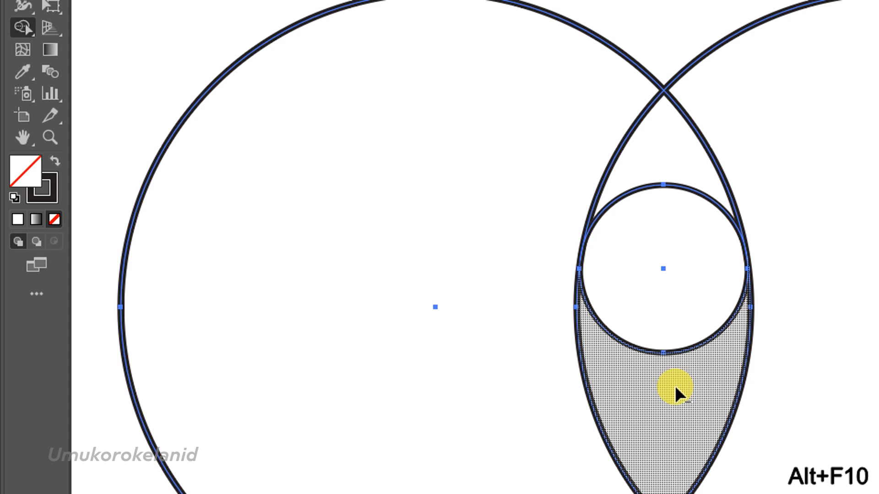
{"action": "left_click", "coordinate": [667, 357], "text": "alt"}
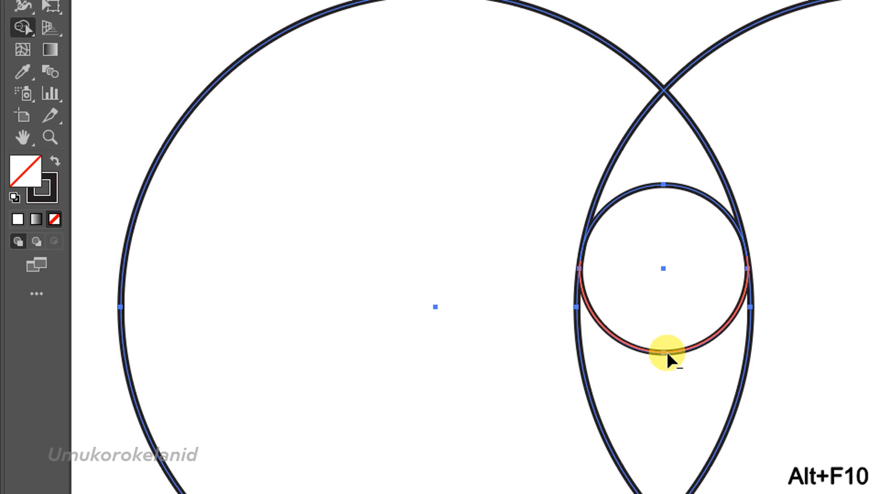
{"action": "left_click", "coordinate": [666, 353], "text": "alt"}
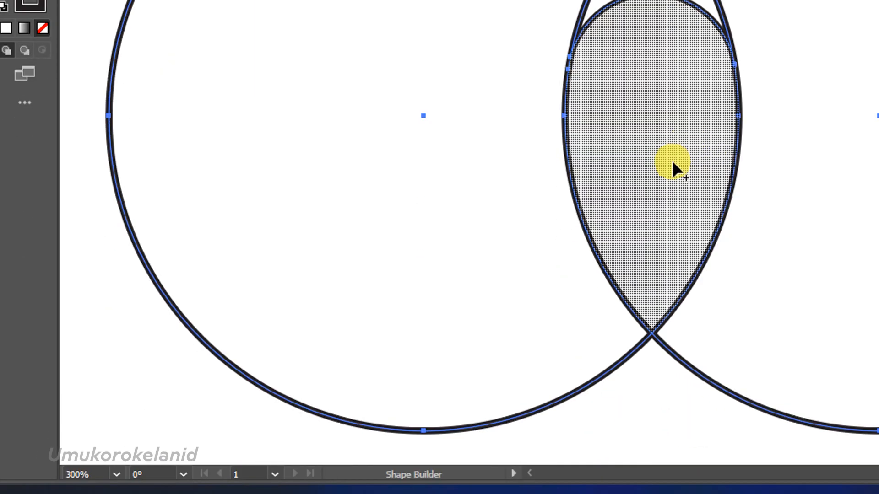
{"action": "left_click", "coordinate": [656, 132]}
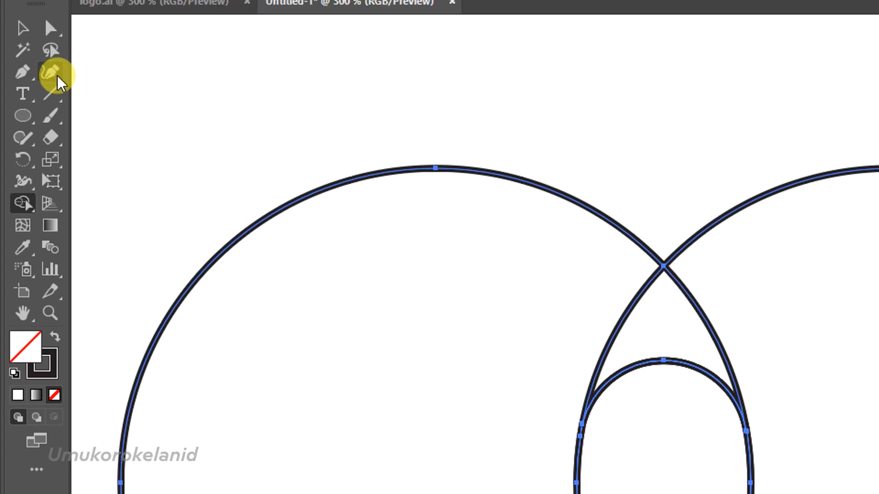
Delete the leftover left and right large circle shapes, keeping only the teardrop-shaped rocket body.
{"action": "left_click", "coordinate": [22, 67]}
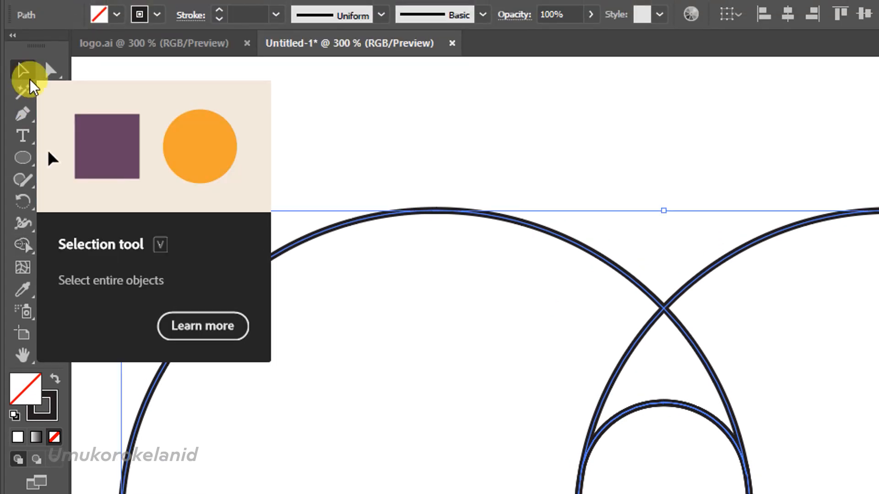
{"action": "key", "text": "alt+F10"}
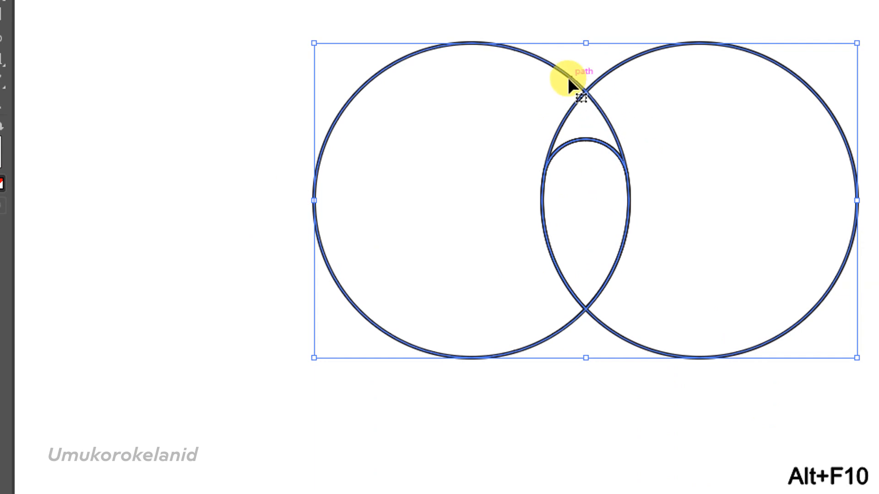
{"action": "left_click", "coordinate": [568, 77]}
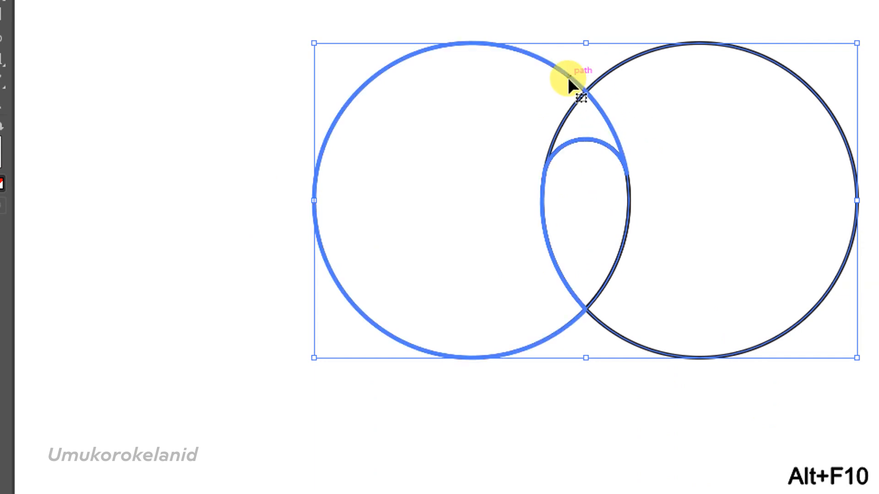
{"action": "left_click", "coordinate": [577, 5]}
{"action": "left_click", "coordinate": [553, 139]}
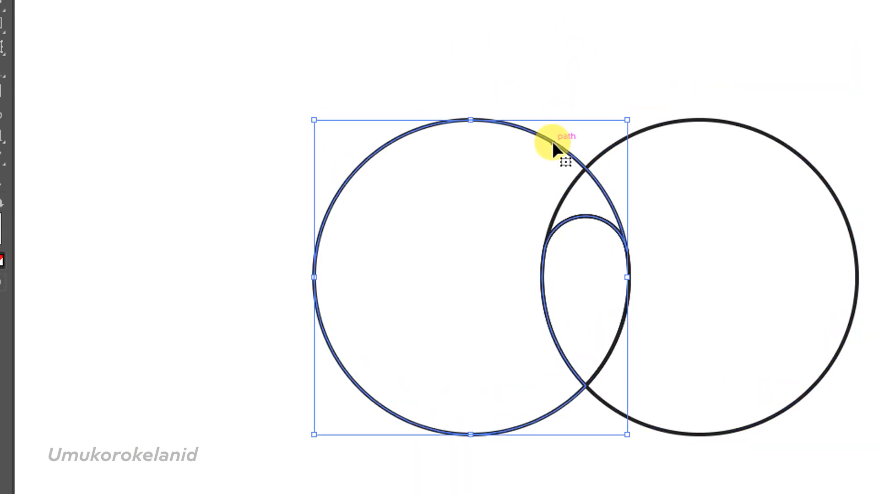
{"action": "key", "text": "Delete"}
{"action": "left_click", "coordinate": [603, 150]}
{"action": "left_click", "coordinate": [603, 149]}
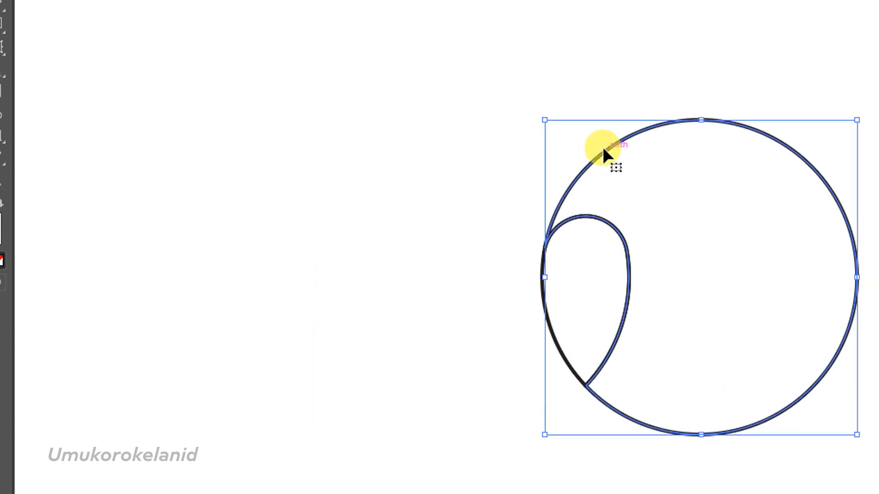
{"action": "key", "text": "Delete"}
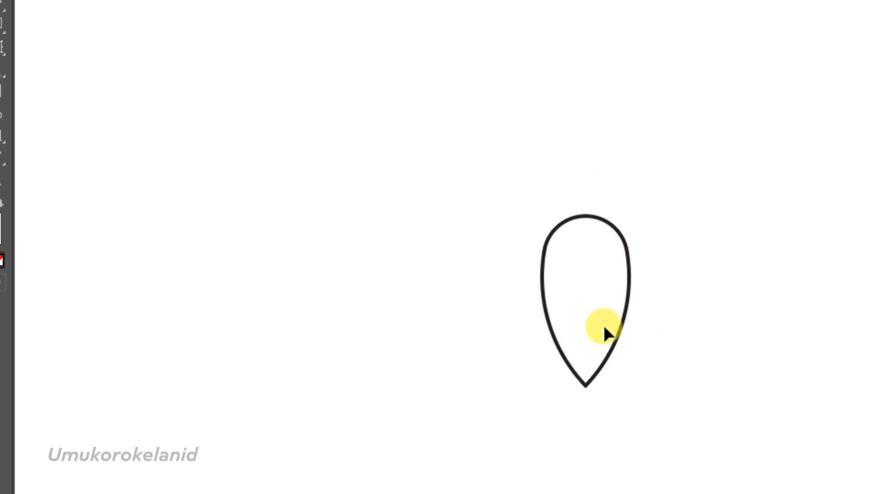
Round the pointed lower tip of the rocket body slightly and show the locked sketch image behind it.
{"action": "key", "text": "alt+F10"}
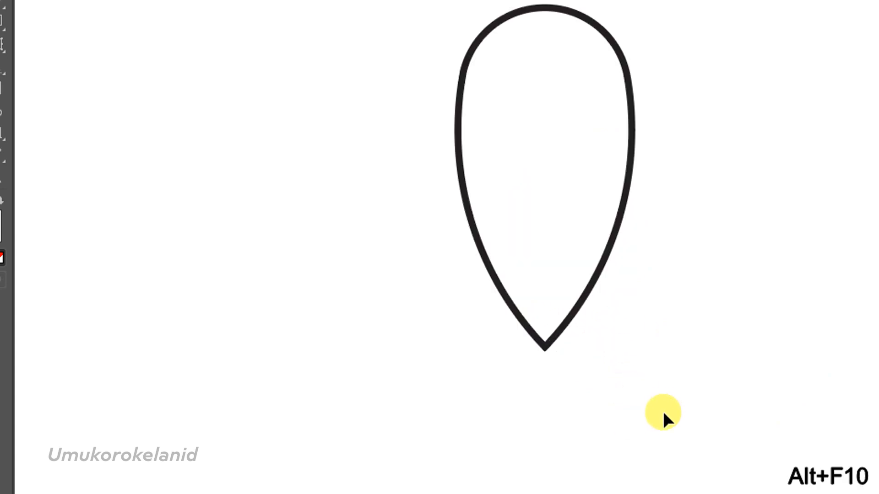
{"action": "scroll", "coordinate": [662, 407], "scroll_direction": "down", "scroll_amount": 2}
{"action": "scroll", "coordinate": [598, 300], "scroll_direction": "up", "scroll_amount": 1}
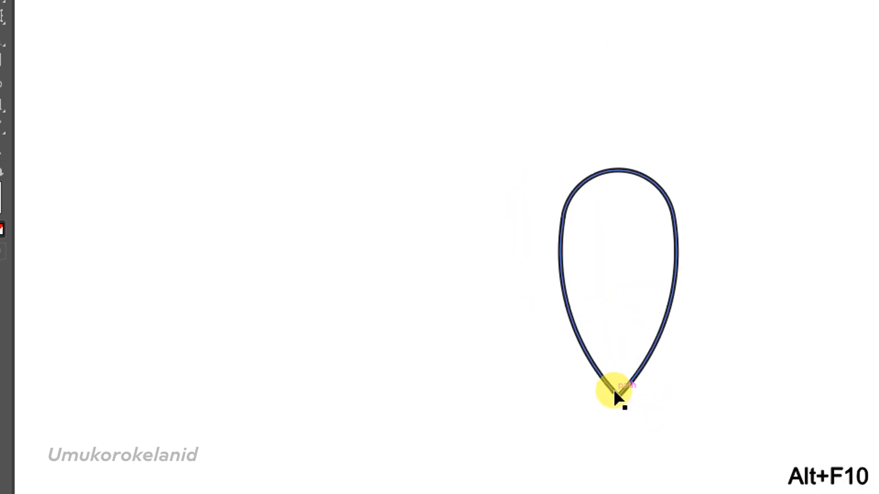
{"action": "scroll", "coordinate": [613, 388], "scroll_direction": "up", "scroll_amount": 1}
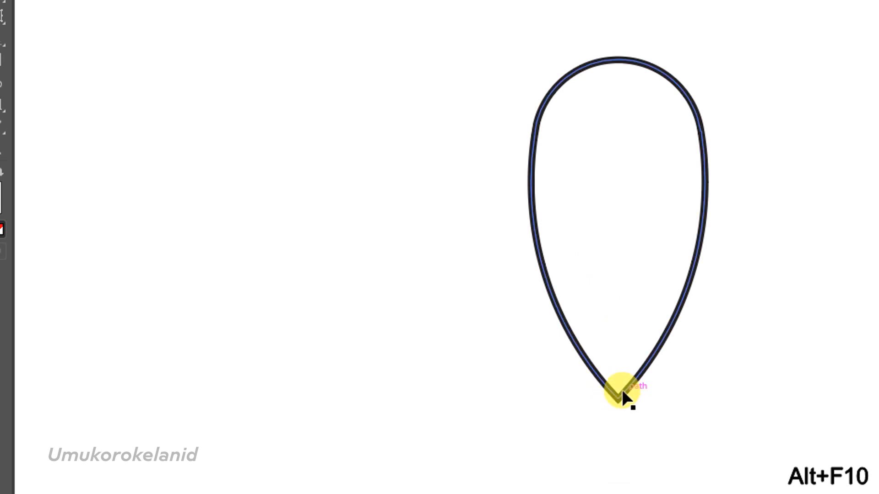
{"action": "left_click", "coordinate": [623, 396]}
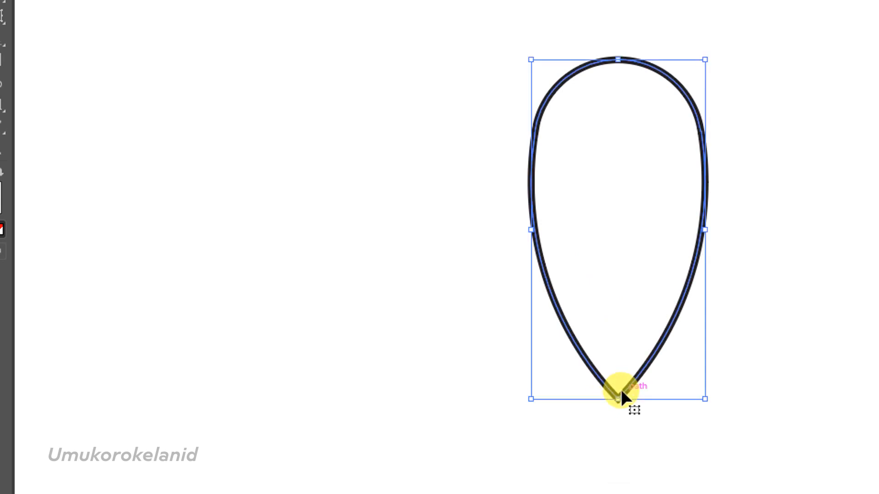
{"action": "key", "text": "ctrl+F10"}
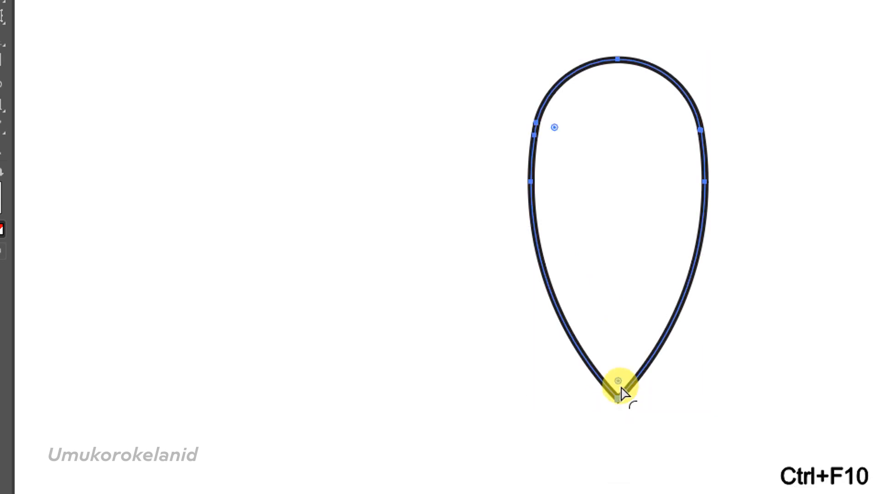
{"action": "left_click_drag", "start_coordinate": [622, 386], "coordinate": [626, 365]}
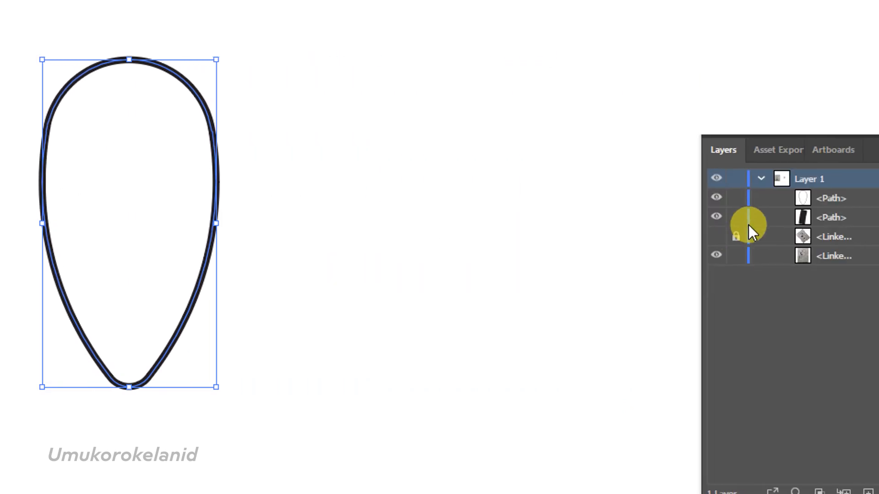
{"action": "left_click", "coordinate": [712, 236]}
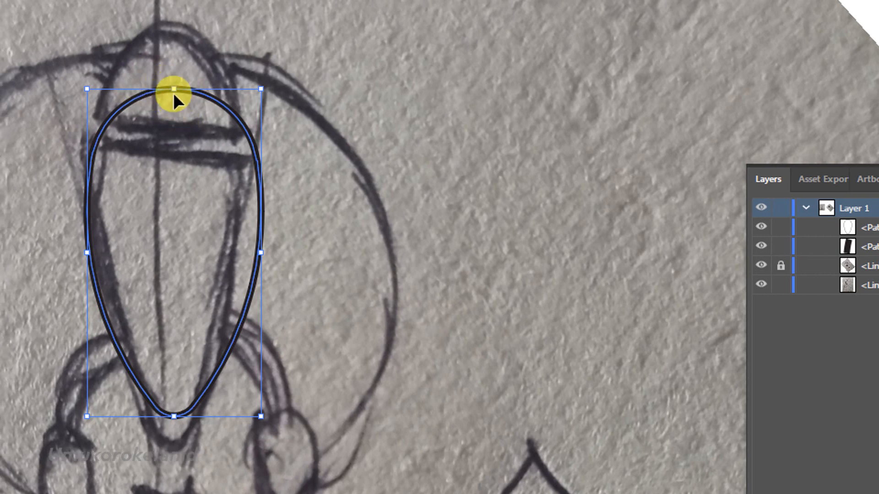
{"action": "key", "text": "ctrl+F10"}
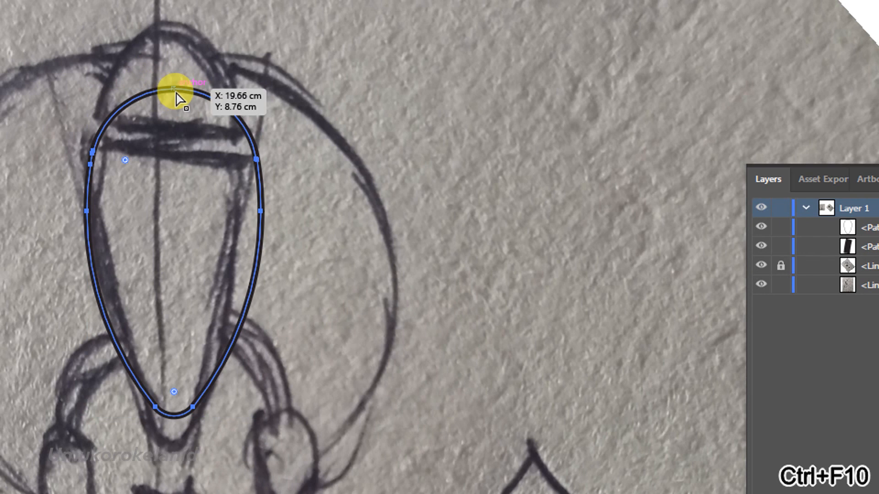
{"action": "left_click_drag", "start_coordinate": [176, 93], "coordinate": [173, 81]}
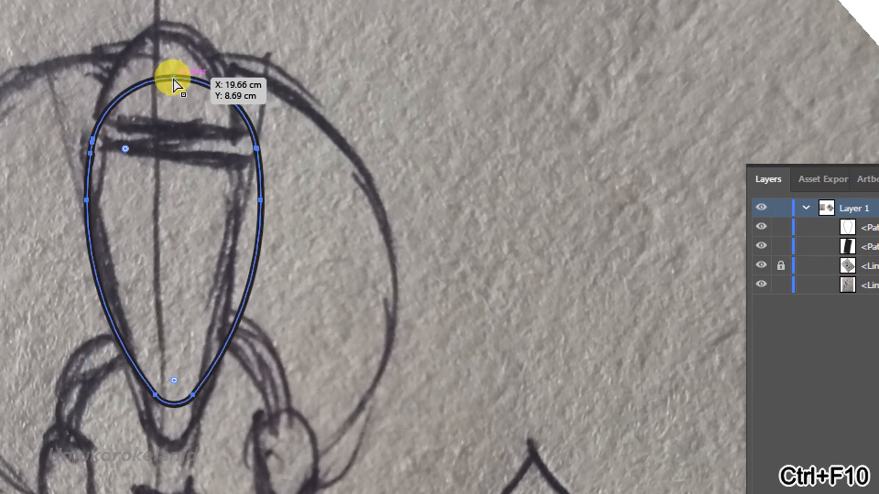
{"action": "key", "text": "ctrl+z"}
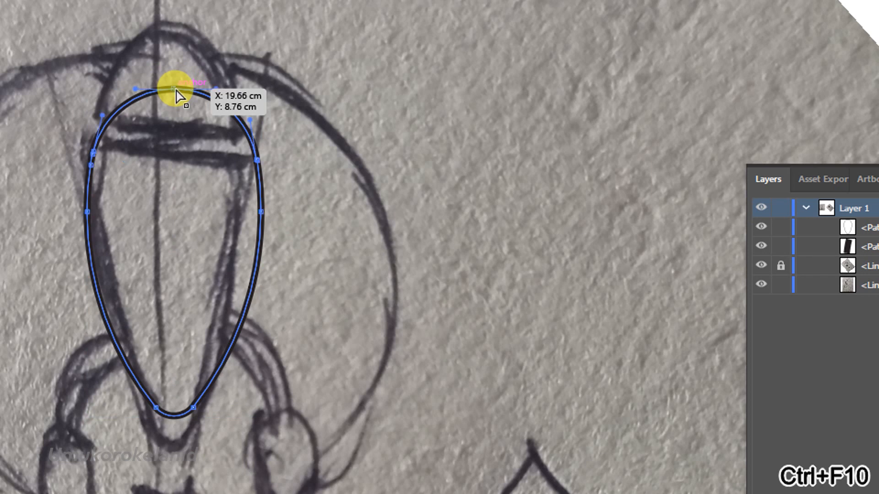
Raise only the rocket body's top anchor point straight up by about 0.12 cm to make the nose more pointed.
{"action": "left_click", "coordinate": [175, 87]}
{"action": "mouse_move", "coordinate": [175, 84]}
{"action": "left_mouse_down"}
{"action": "mouse_move", "coordinate": [176, 63]}
{"action": "mouse_move", "coordinate": [174, 82]}
{"action": "left_mouse_up"}
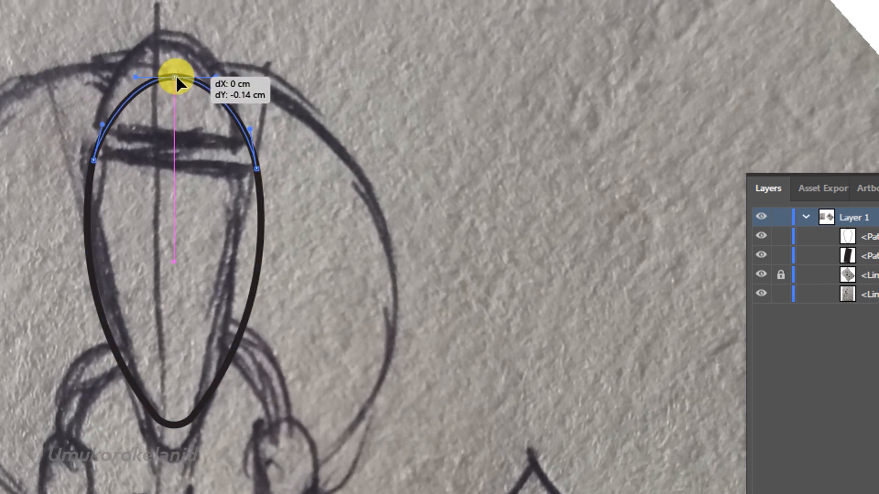
{"action": "key", "text": "ctrl+shift+F10"}
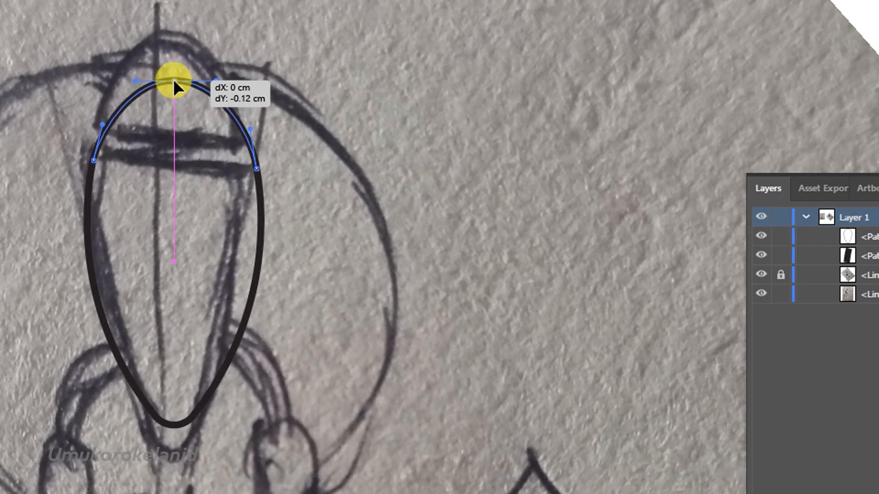
{"action": "left_click_drag", "start_coordinate": [174, 81], "coordinate": [173, 81]}
{"action": "key", "text": "v"}
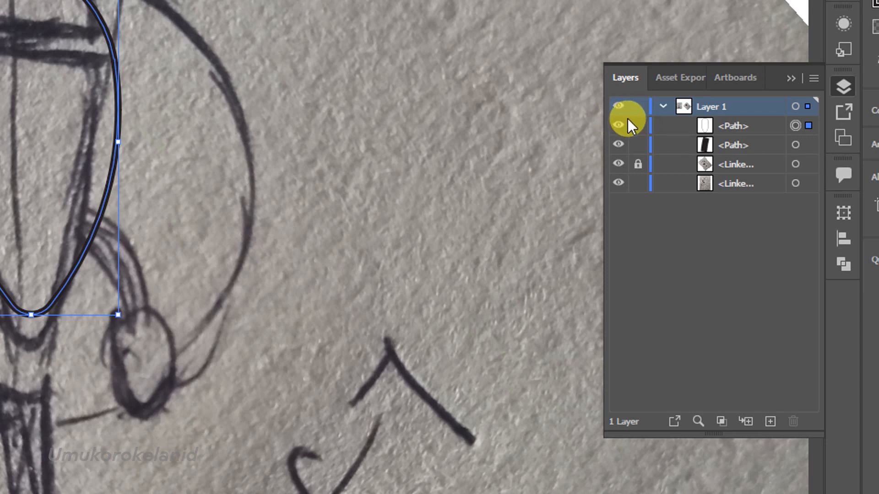
Hide the sketch image, leaving it locked, and deselect the rocket body.
{"action": "left_click", "coordinate": [637, 164]}
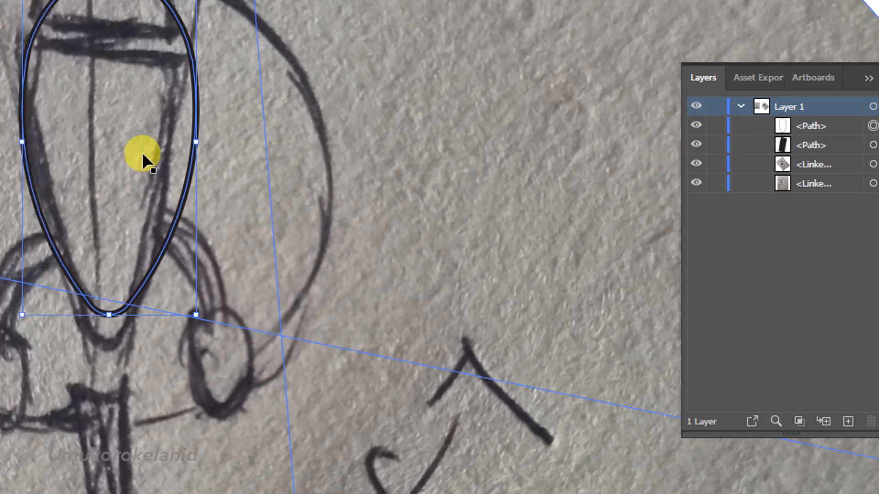
{"action": "left_click", "coordinate": [708, 164]}
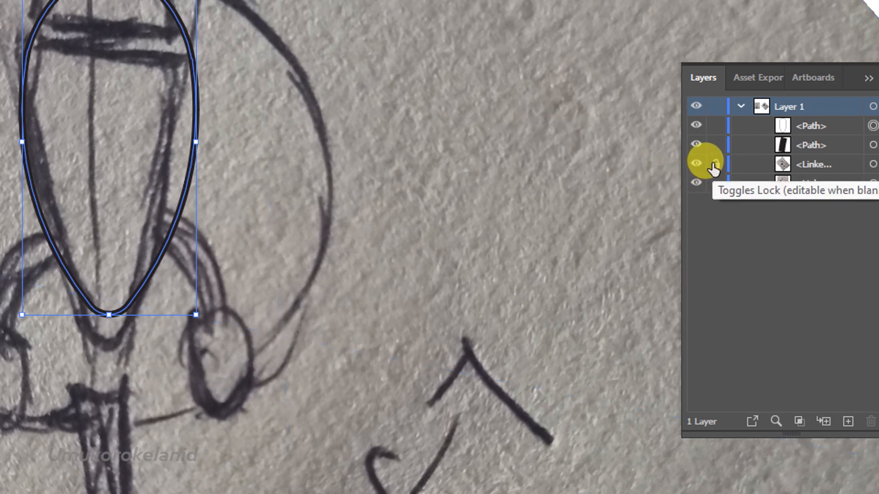
{"action": "left_click", "coordinate": [696, 164]}
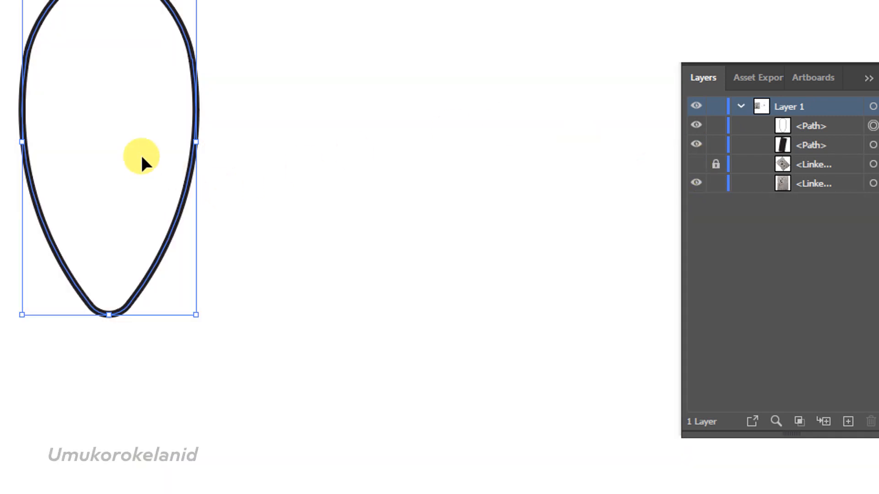
{"action": "left_click", "coordinate": [131, 116]}
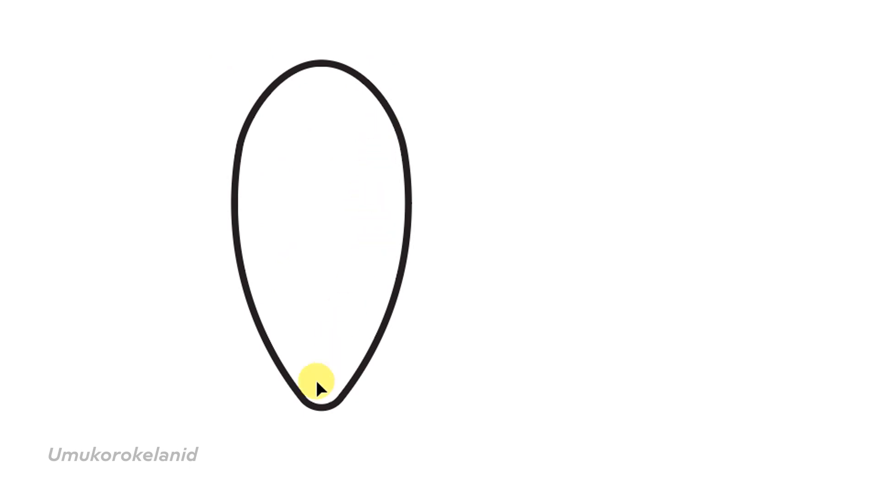
Draw a straight vertical line through the rocket body's centre, extending past its nose and lower tip.
{"action": "scroll", "coordinate": [302, 418], "scroll_direction": "down", "scroll_amount": 1}
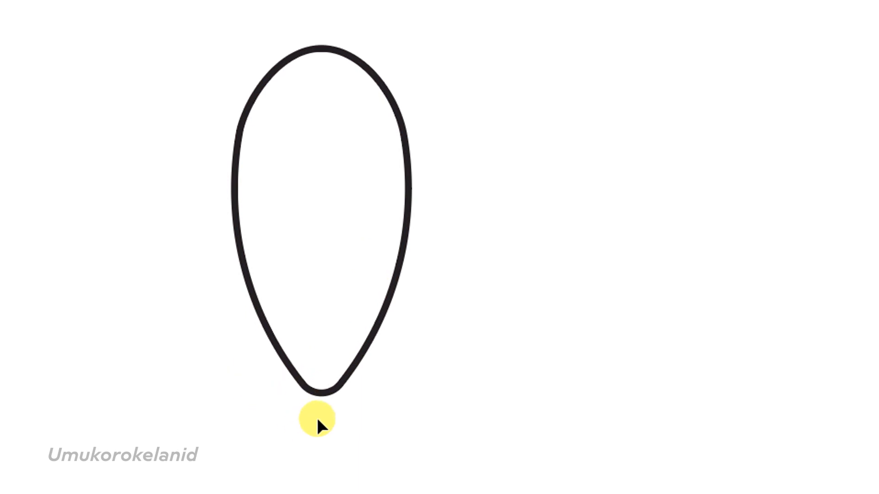
{"action": "scroll", "coordinate": [132, 76], "scroll_direction": "left", "scroll_amount": 1}
{"action": "left_click", "coordinate": [50, 85]}
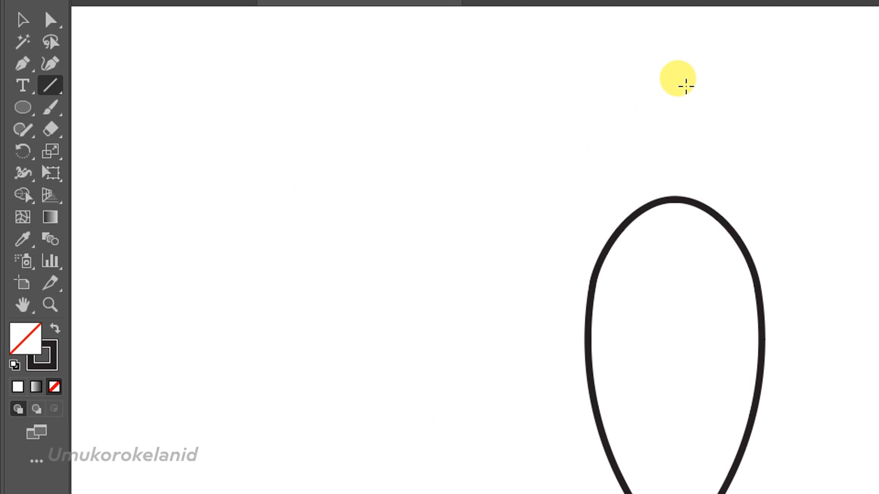
{"action": "left_click_drag", "start_coordinate": [674, 75], "coordinate": [675, 493]}
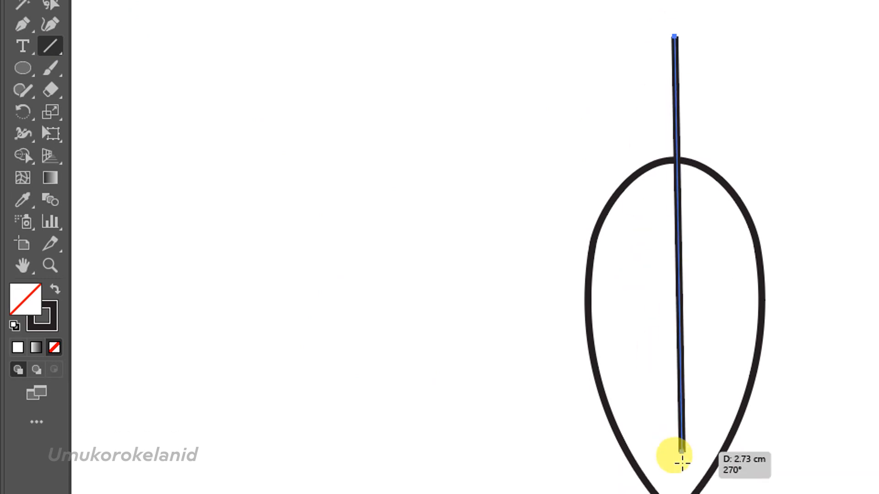
{"action": "left_click_drag", "start_coordinate": [675, 429], "coordinate": [676, 440]}
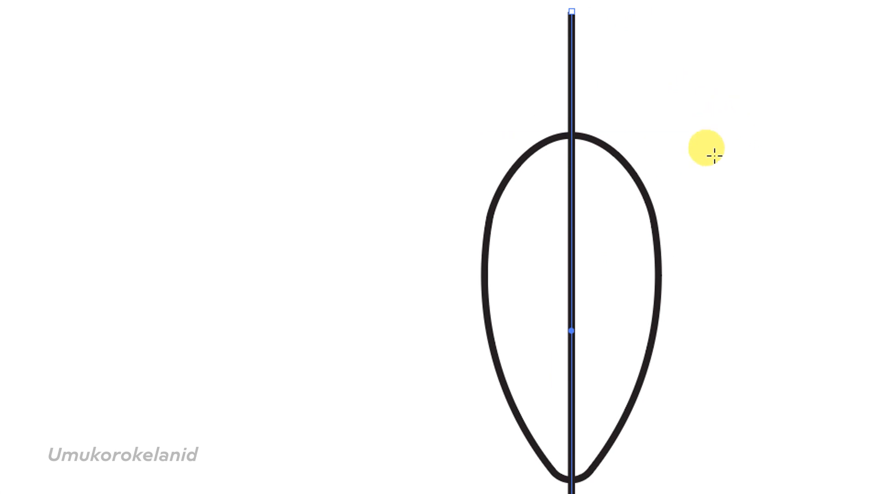
{"action": "scroll", "coordinate": [667, 295], "scroll_direction": "down", "scroll_amount": 3}
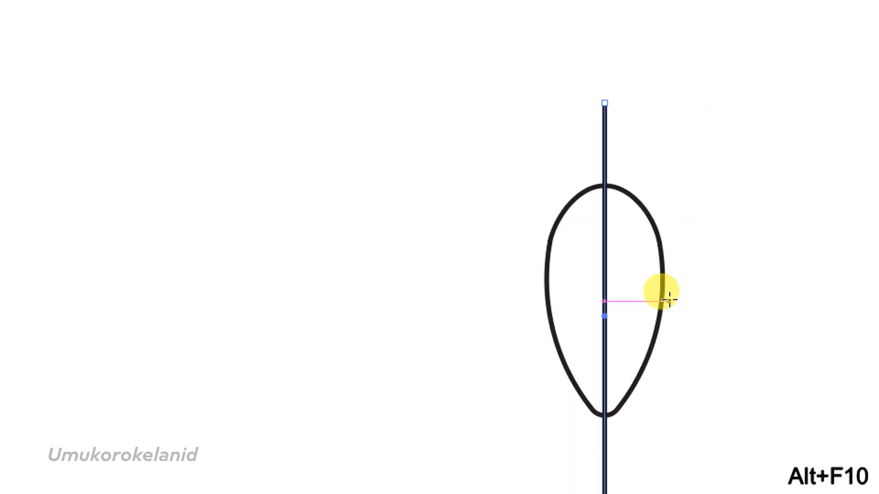
{"action": "scroll", "coordinate": [685, 343], "scroll_direction": "up", "scroll_amount": 1}
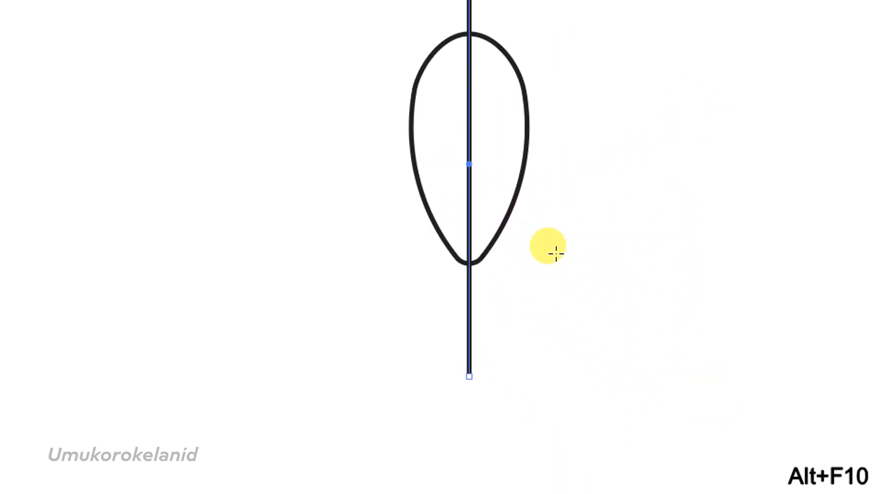
{"action": "scroll", "coordinate": [556, 249], "scroll_direction": "up", "scroll_amount": 2}
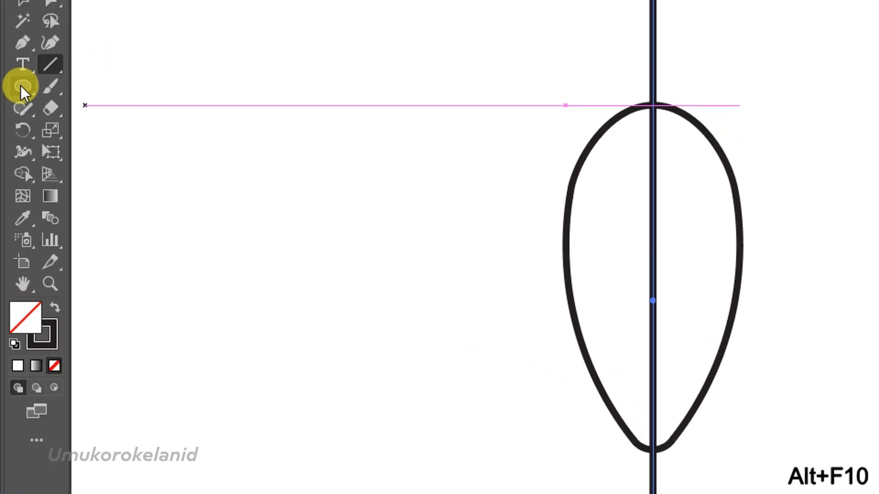
Draw a narrow upright rectangle just below the rocket body's lower tip, straddling the vertical centre line.
{"action": "left_click", "coordinate": [22, 79]}
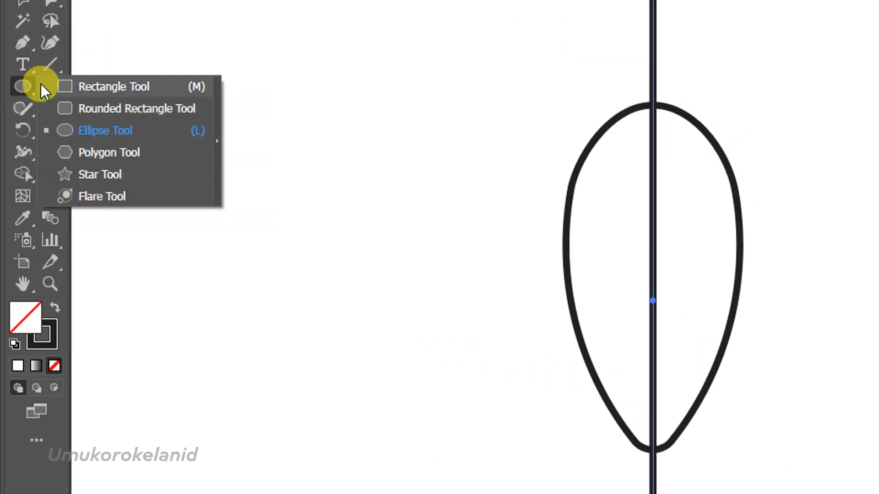
{"action": "left_click", "coordinate": [77, 91]}
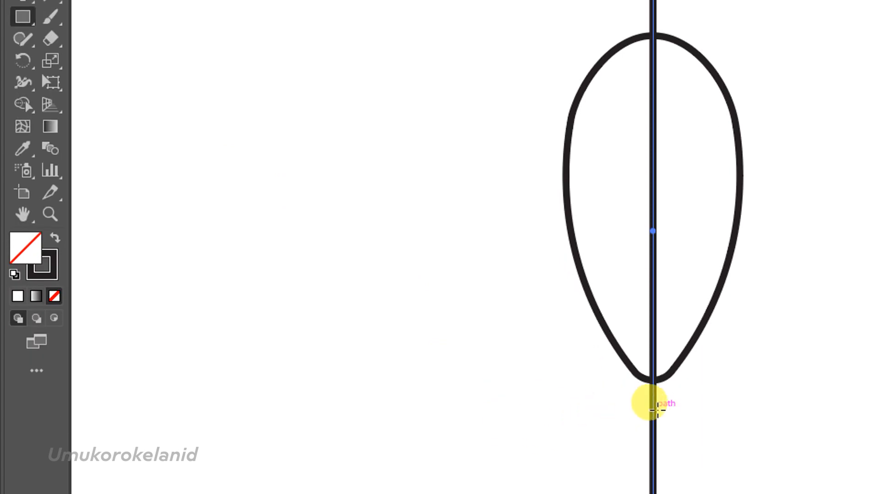
{"action": "mouse_move", "coordinate": [671, 408]}
{"action": "left_mouse_down"}
{"action": "mouse_move", "coordinate": [641, 416]}
{"action": "mouse_move", "coordinate": [619, 471]}
{"action": "left_mouse_up"}
{"action": "left_click_drag", "start_coordinate": [619, 428], "coordinate": [629, 461]}
{"action": "left_click_drag", "start_coordinate": [630, 420], "coordinate": [629, 419]}
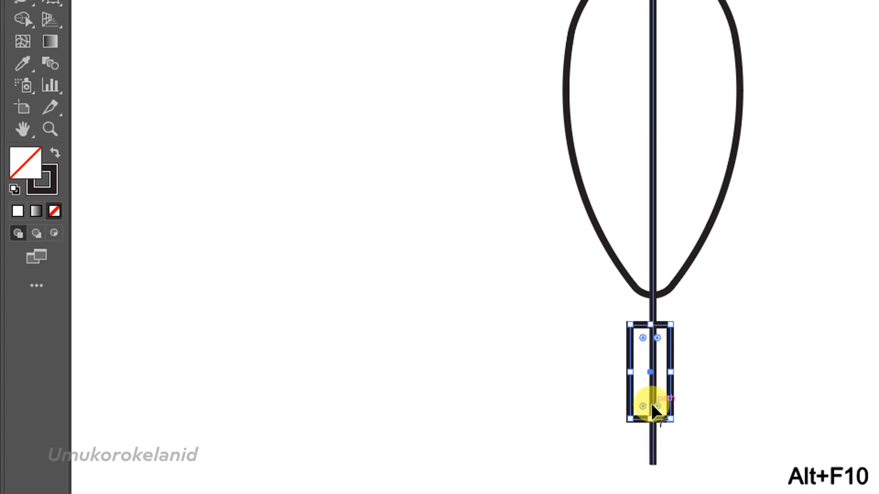
Move the rectangle 0.02 cm horizontally so it is centred on the vertical line.
{"action": "scroll", "coordinate": [651, 403], "scroll_direction": "up", "scroll_amount": 2}
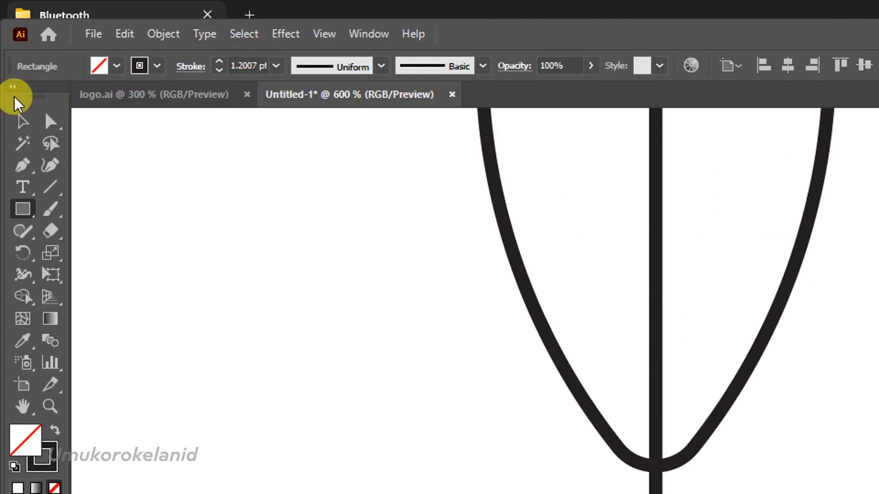
{"action": "left_click", "coordinate": [22, 121]}
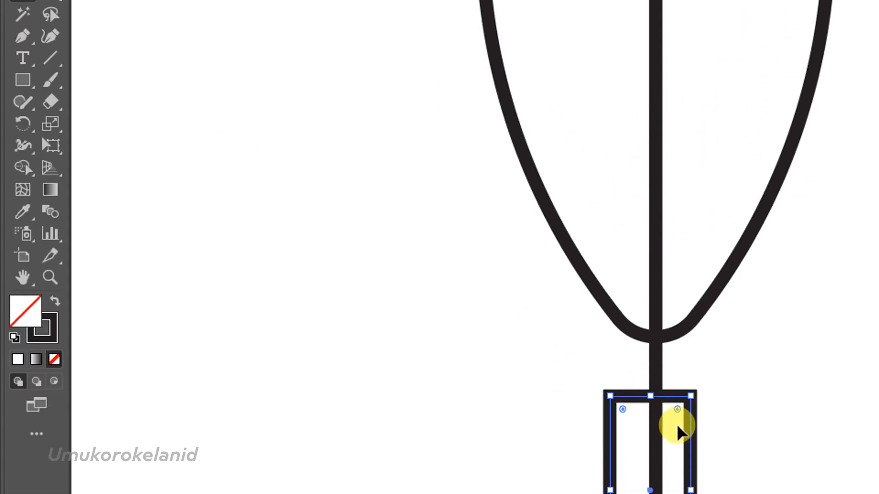
{"action": "left_click_drag", "start_coordinate": [690, 460], "coordinate": [699, 460]}
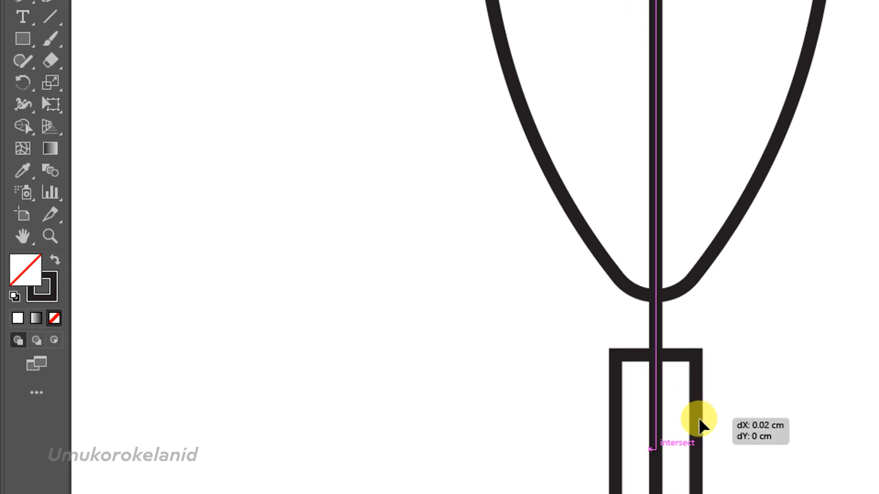
{"action": "left_click_drag", "start_coordinate": [699, 419], "coordinate": [699, 419]}
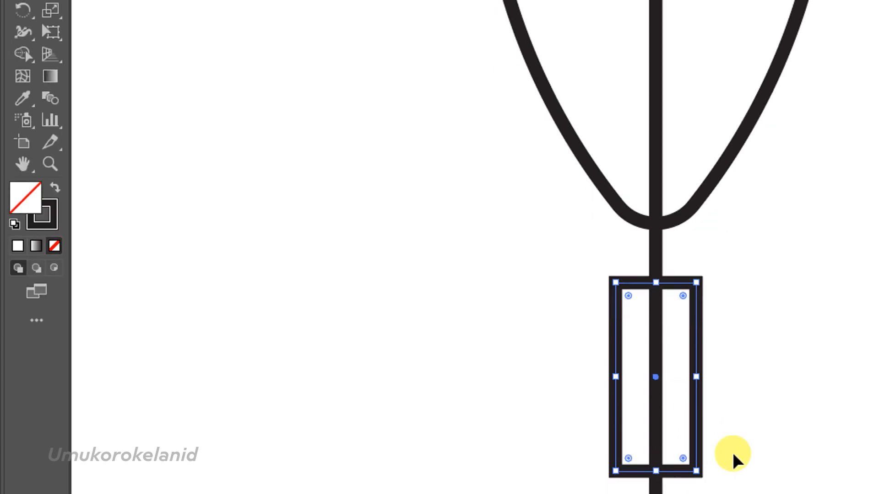
Shift only the rectangle's bottom-left corner anchor horizontally onto the centre line.
{"action": "key", "text": "ctrl+F10"}
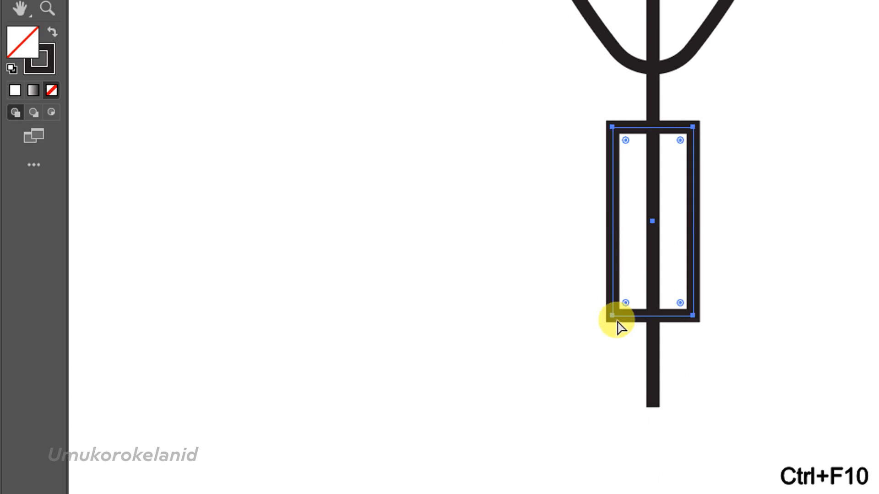
{"action": "key", "text": "a"}
{"action": "left_click", "coordinate": [612, 315]}
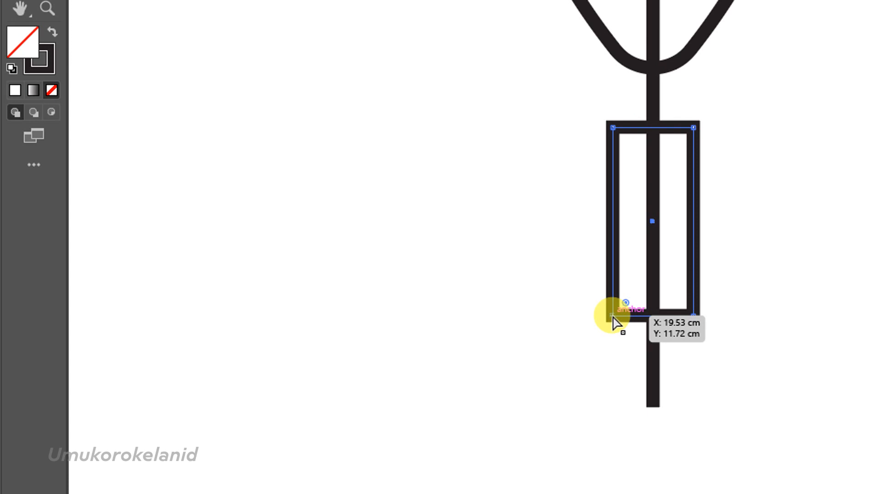
{"action": "left_click_drag", "start_coordinate": [613, 316], "coordinate": [651, 319]}
{"action": "key", "text": "ctrl+shift+F10"}
{"action": "key", "text": "v"}
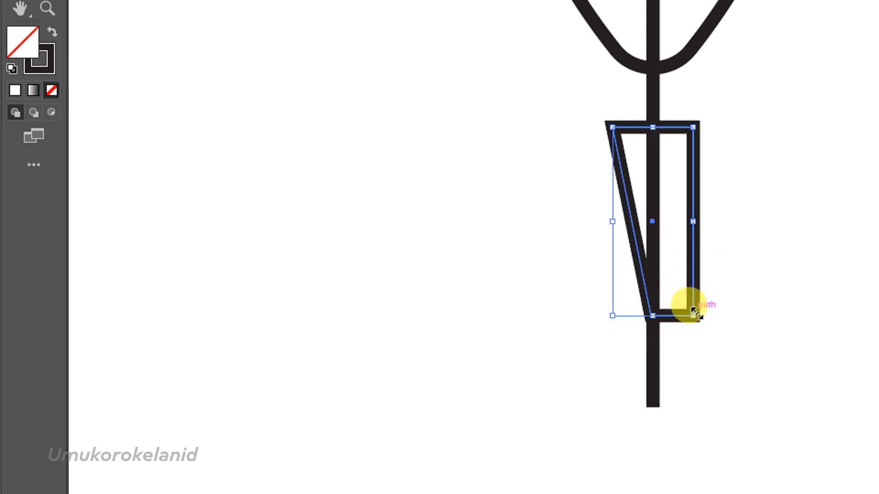
Move the bottom-right corner anchor up beyond the top-right corner, level with the top edge, forming a downward-pointing triangle.
{"action": "key", "text": "ctrl+F10"}
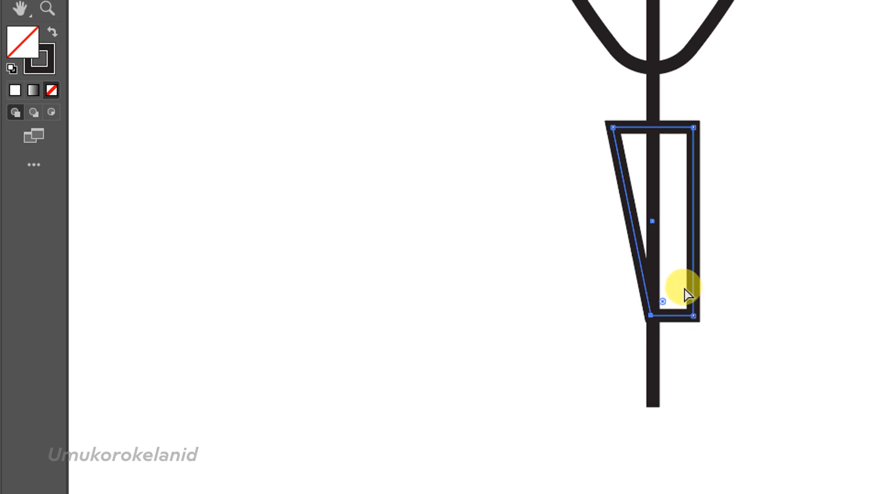
{"action": "key", "text": "ctrl+F10"}
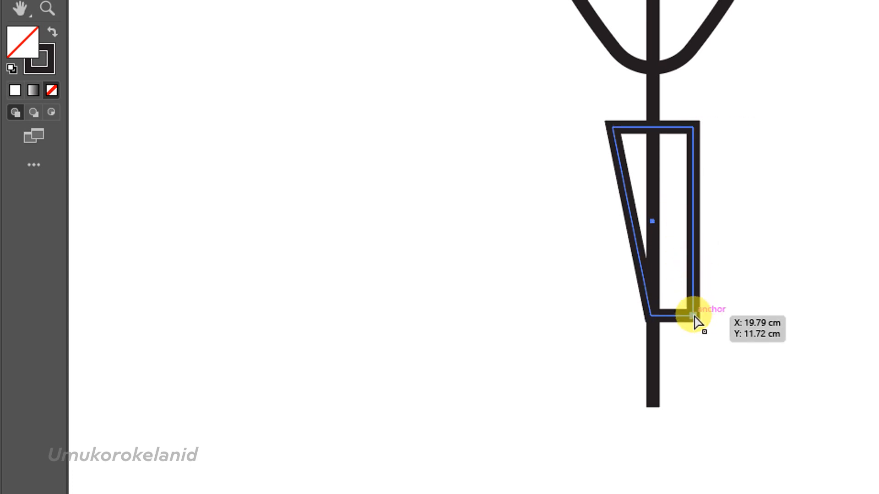
{"action": "left_click_drag", "start_coordinate": [694, 317], "coordinate": [717, 128]}
{"action": "key", "text": "ctrl+shift+F10"}
Move the triangle's inner top anchor onto the centre line and position the outer top-right anchor to make the shape symmetrical.
{"action": "key", "text": "ctrl+F10"}
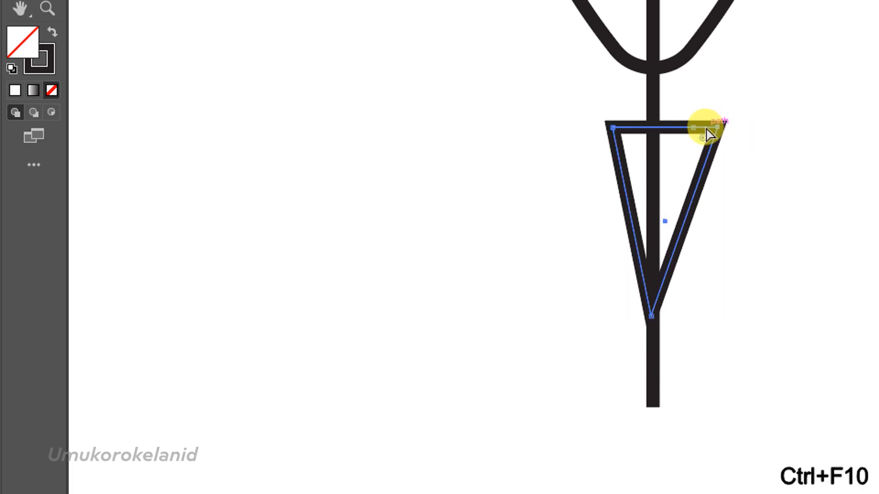
{"action": "left_click_drag", "start_coordinate": [700, 134], "coordinate": [660, 130]}
{"action": "key", "text": "ctrl+shift+F10"}
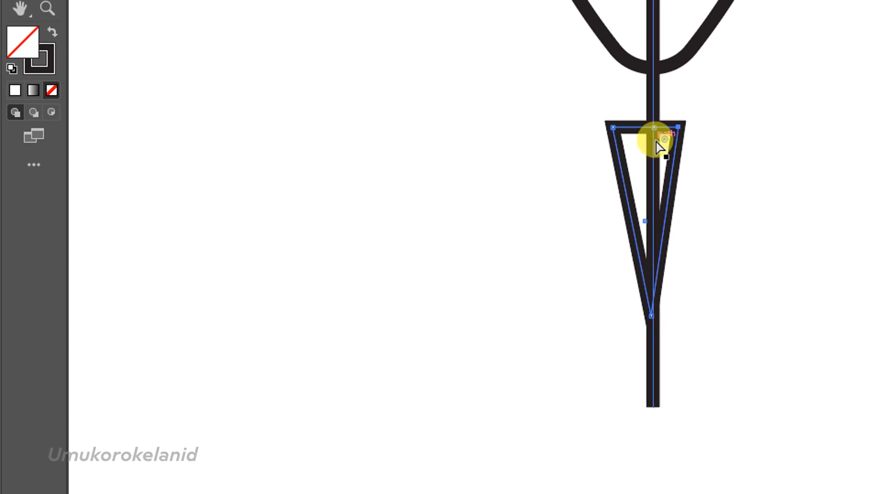
{"action": "left_click", "coordinate": [656, 129], "text": "ctrl"}
{"action": "left_click", "coordinate": [679, 129]}
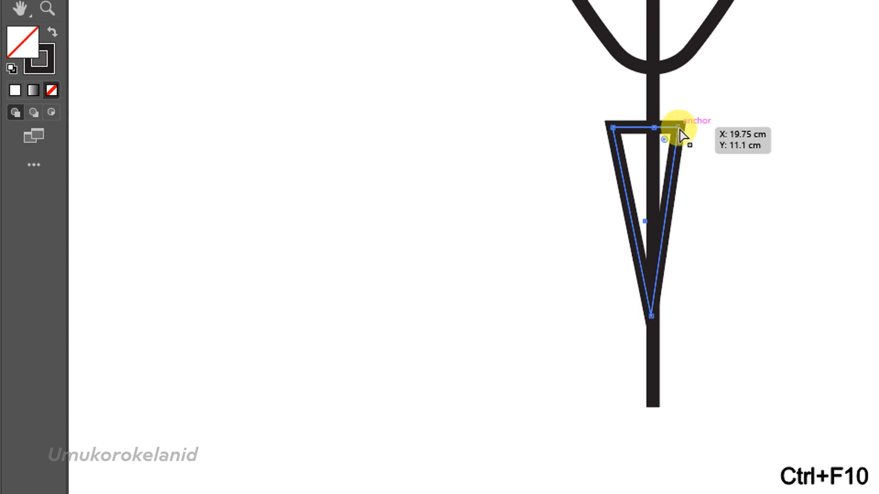
{"action": "left_click_drag", "start_coordinate": [680, 129], "coordinate": [692, 130]}
Lower the triangle's middle top anchor slightly and round that corner fully so the top edge becomes a concave curve.
{"action": "key", "text": "ctrl+F10"}
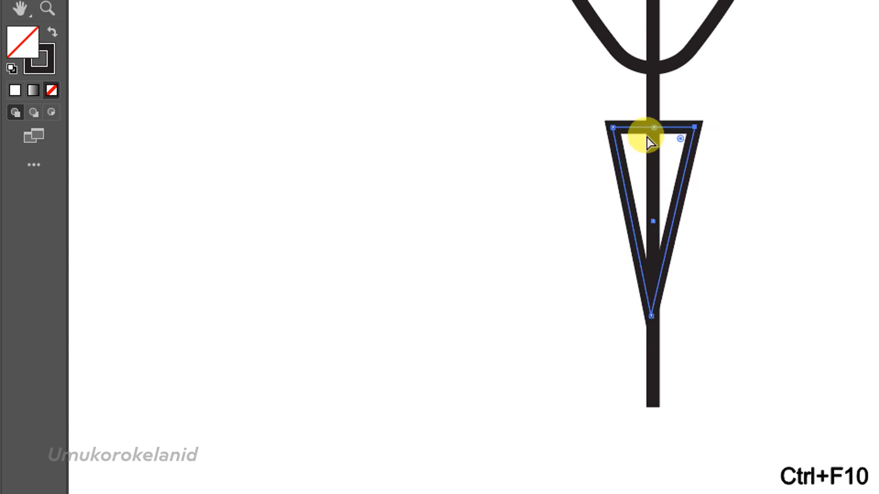
{"action": "left_click_drag", "start_coordinate": [658, 134], "coordinate": [654, 148]}
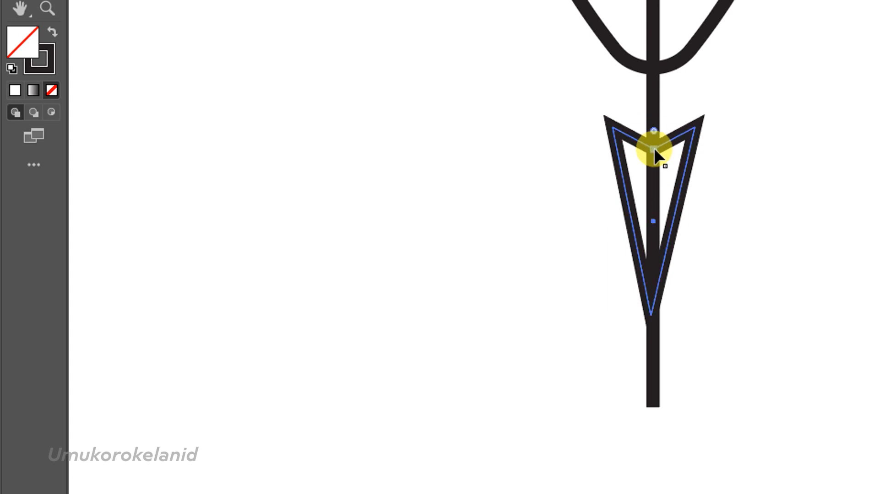
{"action": "key", "text": "ctrl+F10"}
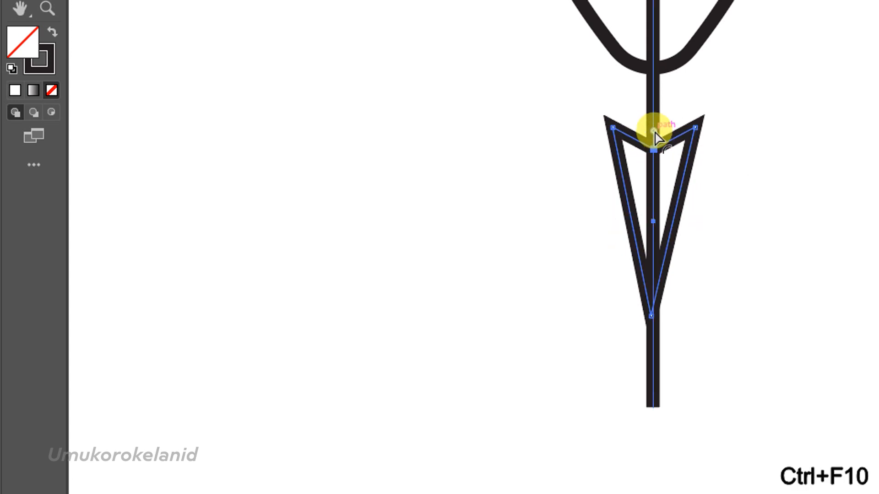
{"action": "left_click_drag", "start_coordinate": [654, 135], "coordinate": [665, 46]}
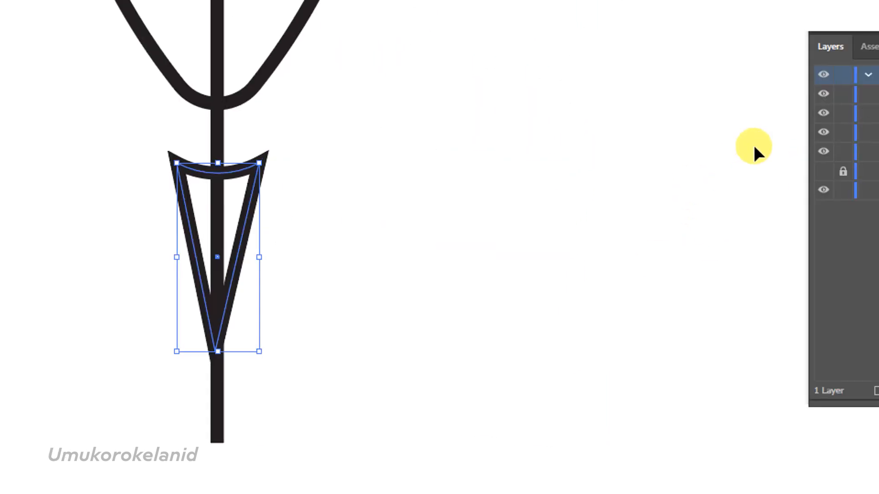
Show the locked sketch image, compare the rocket's tapered tail with the drawn shape, and hide the image again.
{"action": "left_click", "coordinate": [824, 172]}
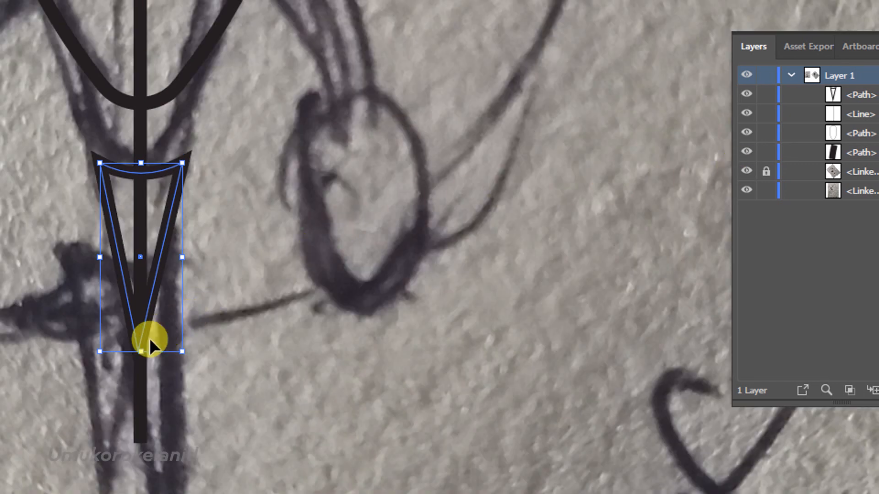
{"action": "scroll", "coordinate": [156, 330], "scroll_direction": "down", "scroll_amount": 6}
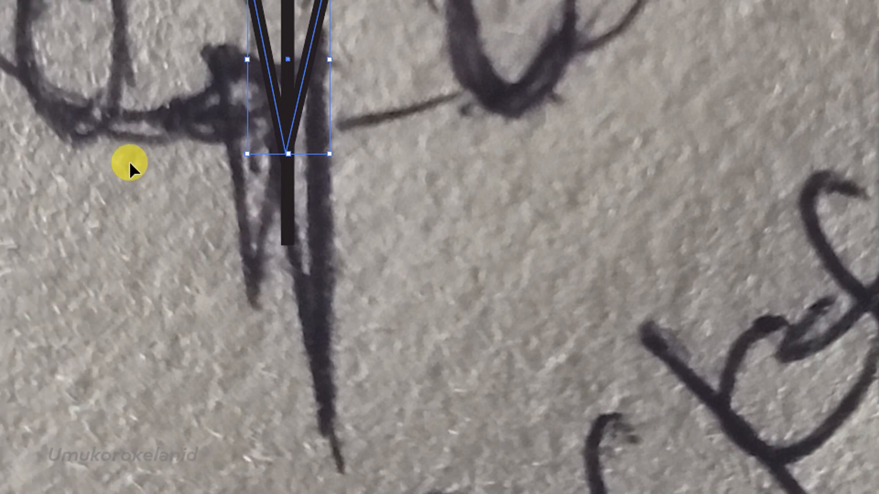
{"action": "scroll", "coordinate": [226, 241], "scroll_direction": "down", "scroll_amount": 1}
{"action": "scroll", "coordinate": [331, 240], "scroll_direction": "down", "scroll_amount": 10}
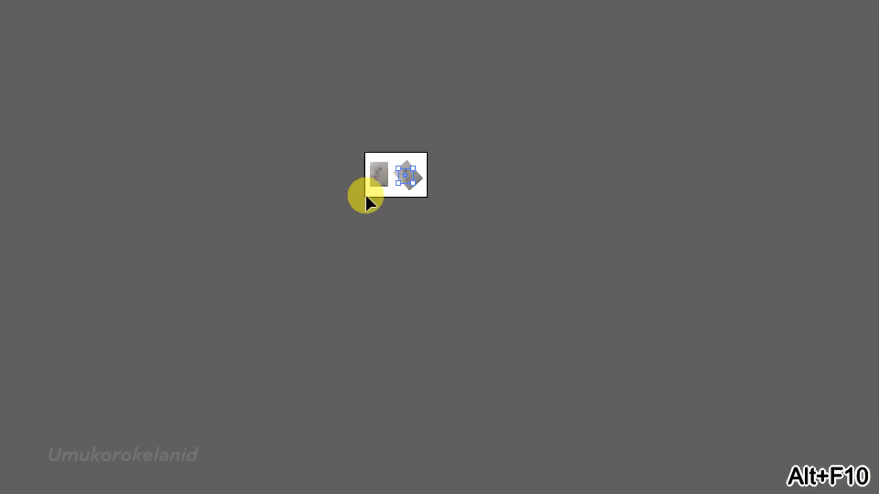
{"action": "scroll", "coordinate": [385, 180], "scroll_direction": "up", "scroll_amount": 6}
{"action": "scroll", "coordinate": [153, 57], "scroll_direction": "up", "scroll_amount": 4}
{"action": "scroll", "coordinate": [153, 59], "scroll_direction": "up", "scroll_amount": 8}
{"action": "scroll", "coordinate": [126, 110], "scroll_direction": "left", "scroll_amount": 5}
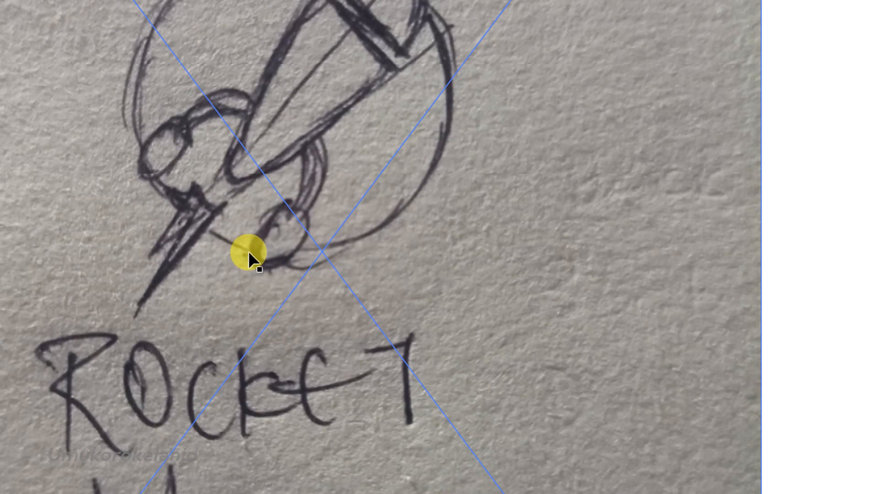
{"action": "scroll", "coordinate": [480, 251], "scroll_direction": "right", "scroll_amount": 10}
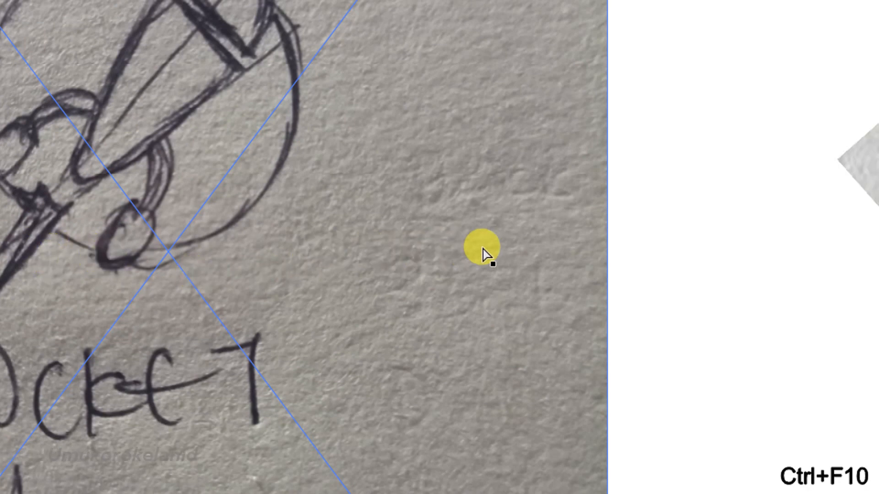
{"action": "scroll", "coordinate": [482, 249], "scroll_direction": "right", "scroll_amount": 20}
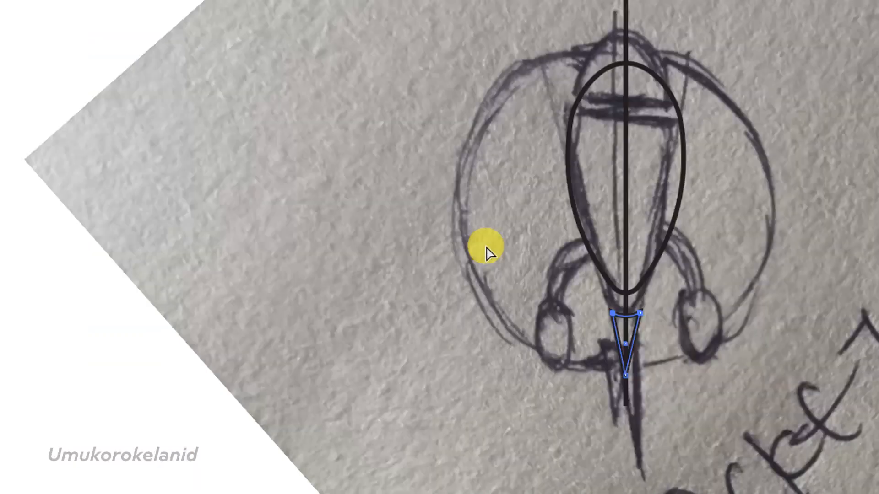
{"action": "scroll", "coordinate": [357, 319], "scroll_direction": "left", "scroll_amount": 12}
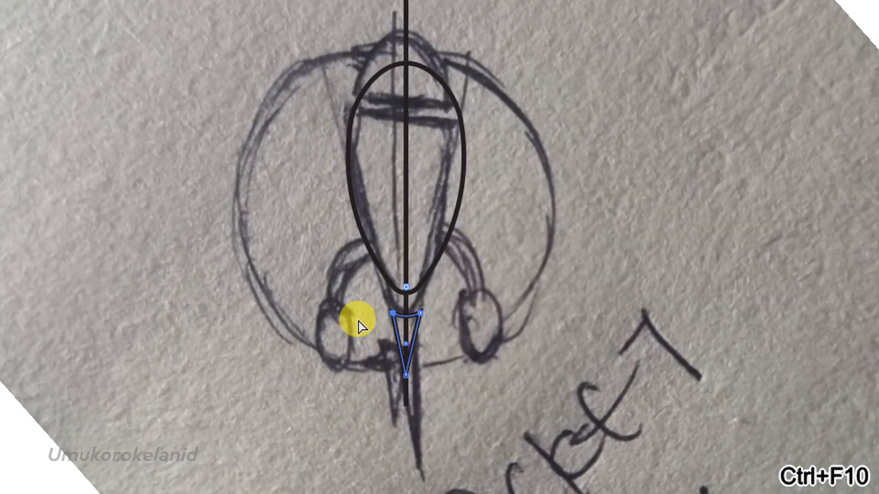
{"action": "scroll", "coordinate": [426, 348], "scroll_direction": "up", "scroll_amount": 10}
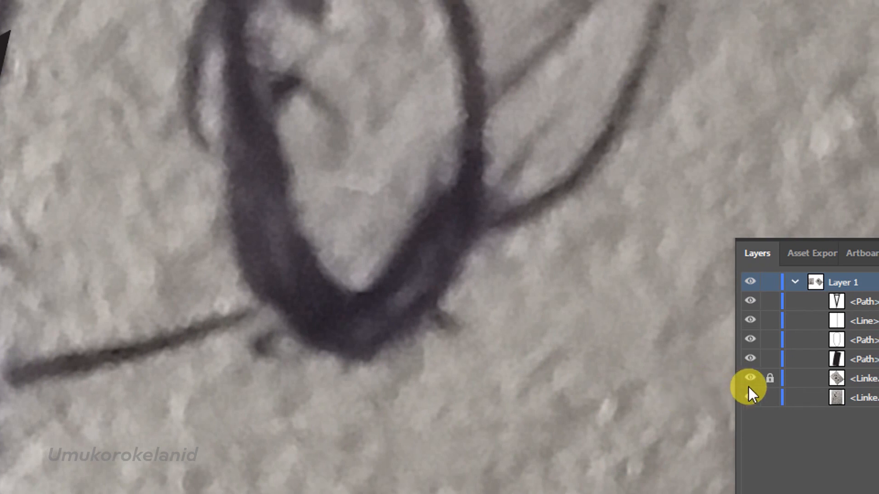
{"action": "left_click", "coordinate": [753, 379]}
Deselect the tapered tail shape and duplicate its path within Layer 1.
{"action": "scroll", "coordinate": [131, 386], "scroll_direction": "up", "scroll_amount": 1}
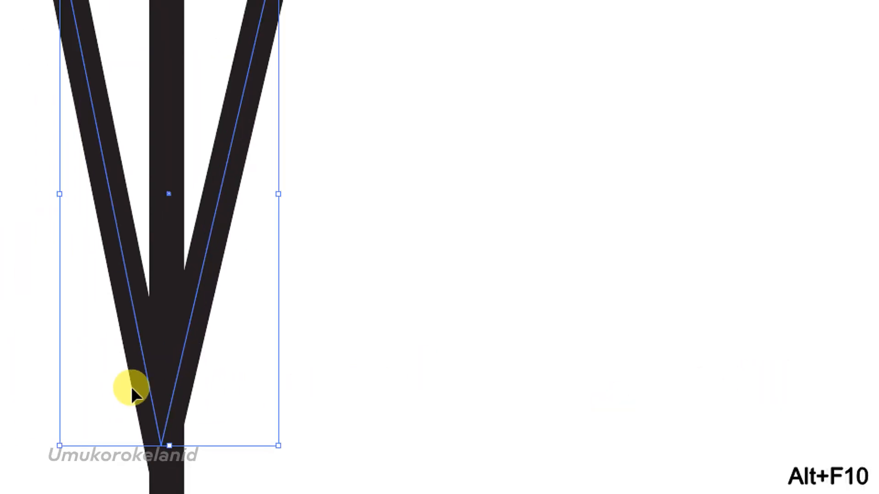
{"action": "scroll", "coordinate": [251, 422], "scroll_direction": "down", "scroll_amount": 3}
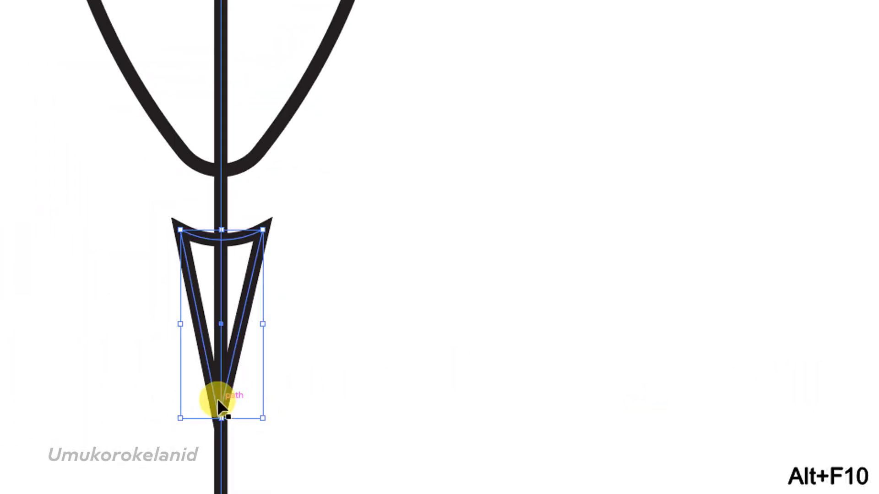
{"action": "scroll", "coordinate": [185, 345], "scroll_direction": "up", "scroll_amount": 1}
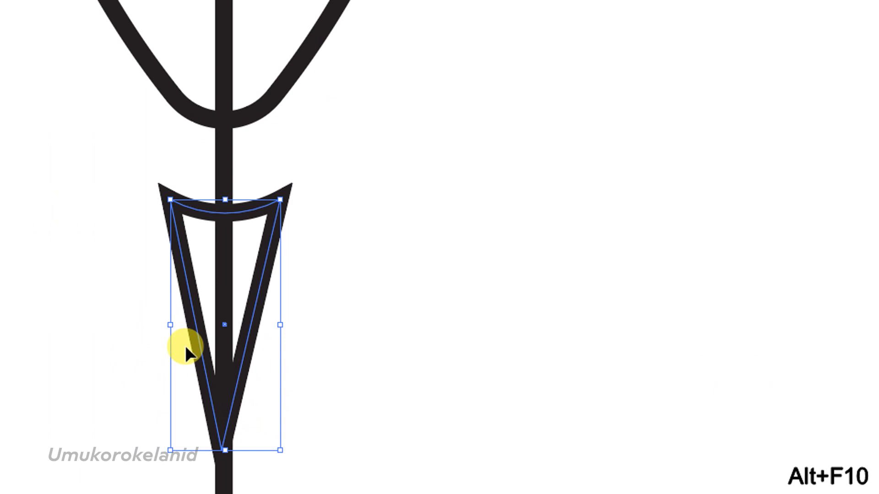
{"action": "scroll", "coordinate": [212, 415], "scroll_direction": "down", "scroll_amount": 1}
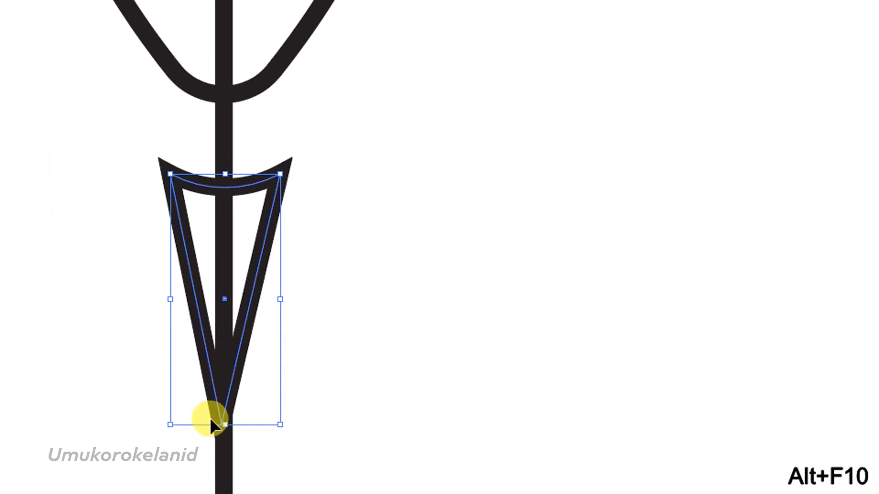
{"action": "key", "text": "ctrl+F10"}
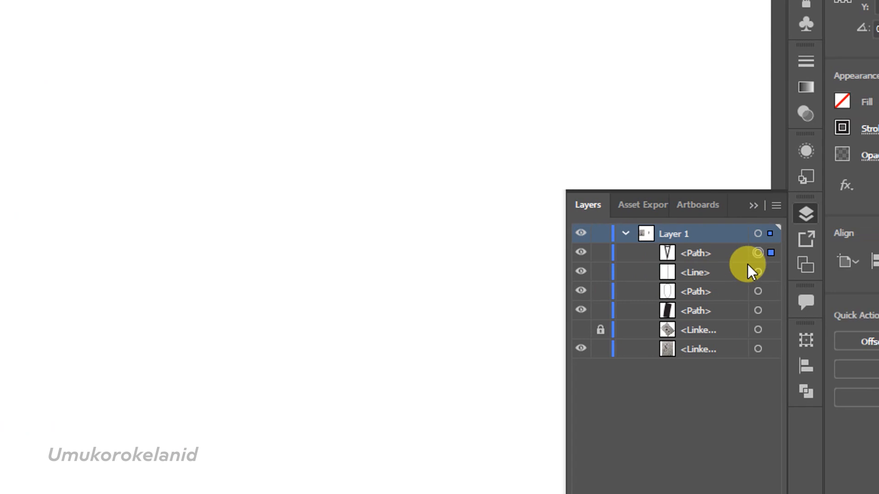
{"action": "left_click", "coordinate": [625, 252]}
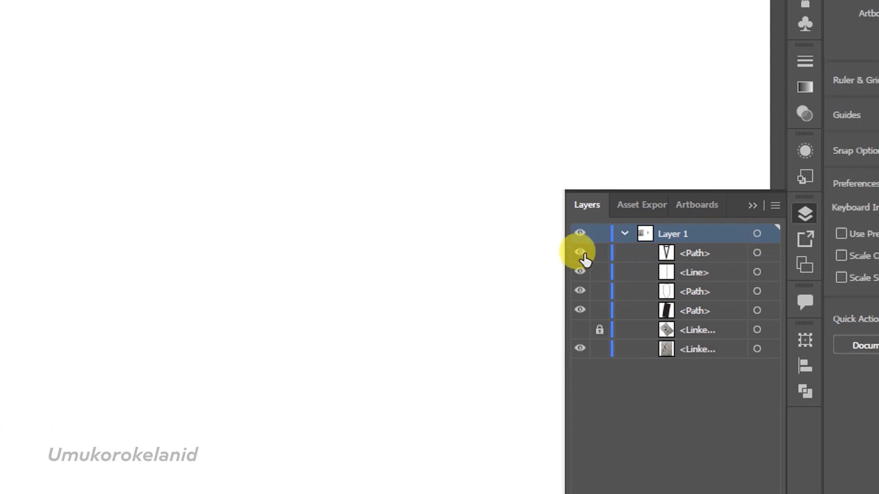
{"action": "left_click_drag", "start_coordinate": [702, 250], "coordinate": [724, 422]}
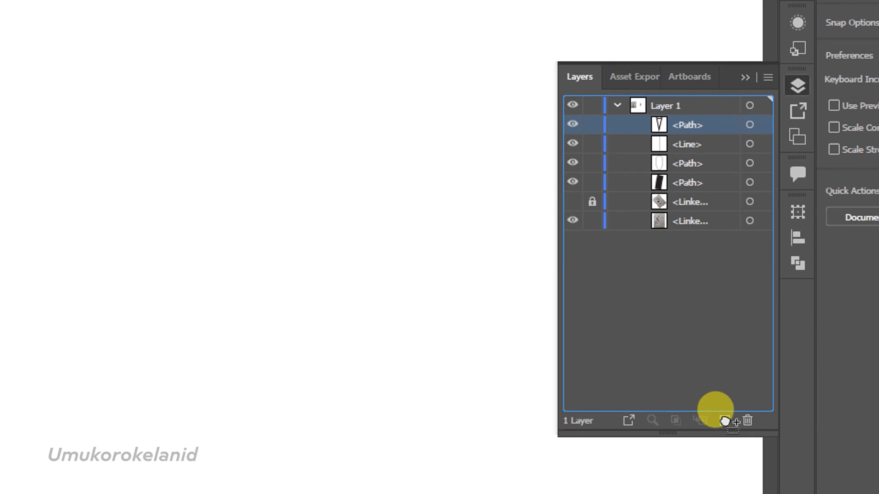
{"action": "left_click_drag", "start_coordinate": [724, 422], "coordinate": [725, 422]}
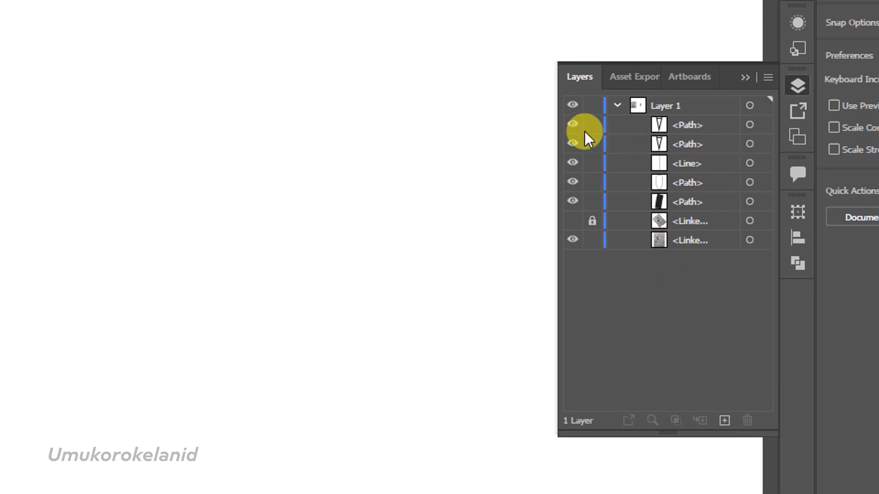
Select one copy of the tapered tail and pull its bottom tip down and to the left of the centre line into a longer tail.
{"action": "left_click", "coordinate": [573, 125]}
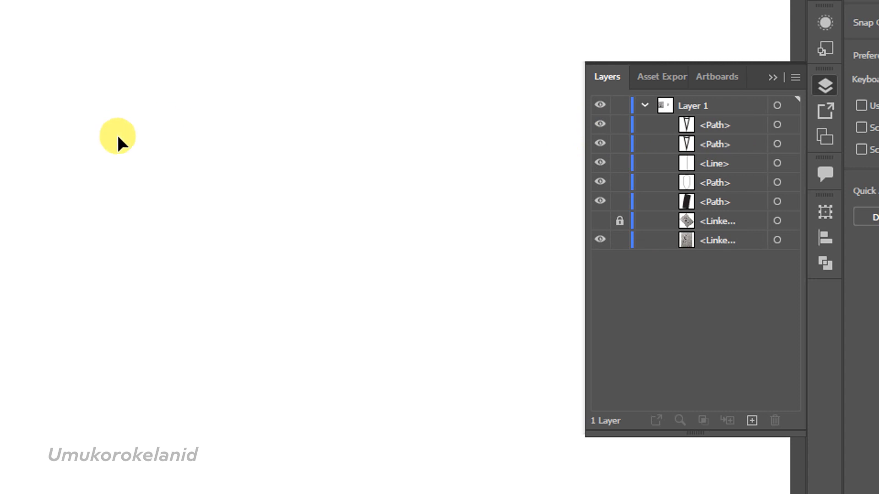
{"action": "left_click", "coordinate": [131, 136]}
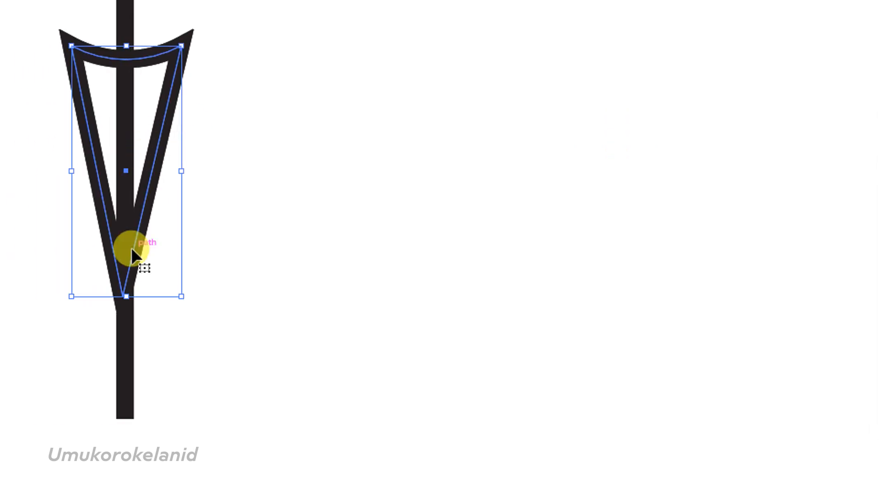
{"action": "key", "text": "ctrl+F10"}
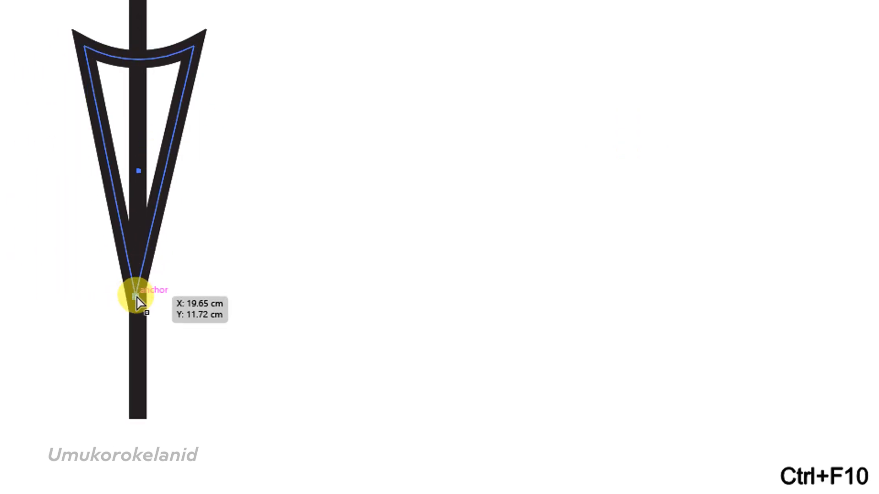
{"action": "left_click_drag", "start_coordinate": [136, 296], "coordinate": [77, 390]}
{"action": "left_click_drag", "start_coordinate": [131, 389], "coordinate": [117, 419]}
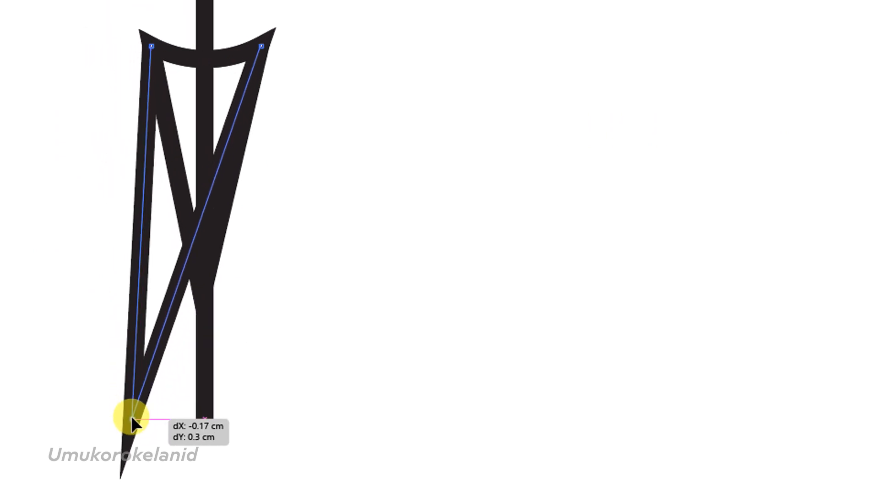
{"action": "left_click_drag", "start_coordinate": [131, 415], "coordinate": [136, 408]}
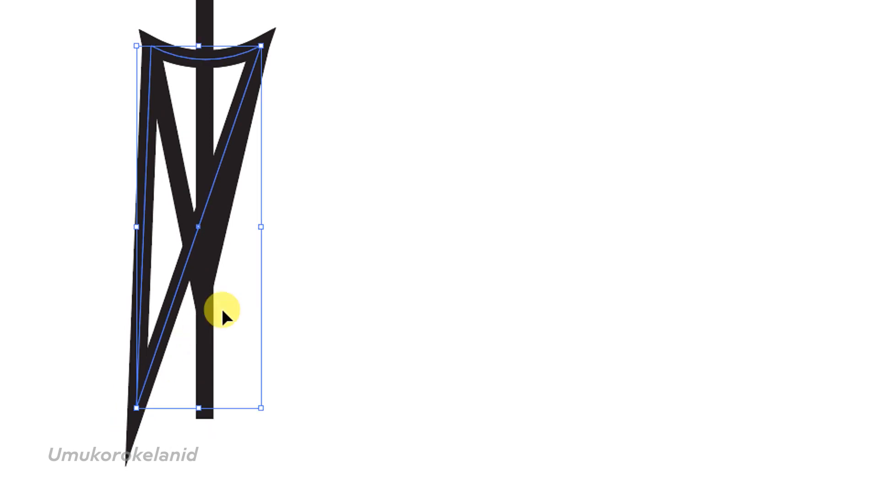
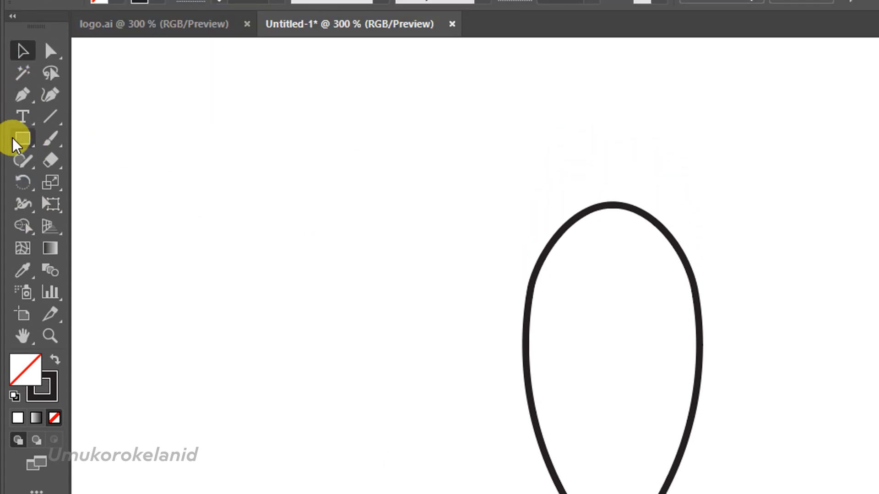
{"action": "left_click", "coordinate": [20, 139]}
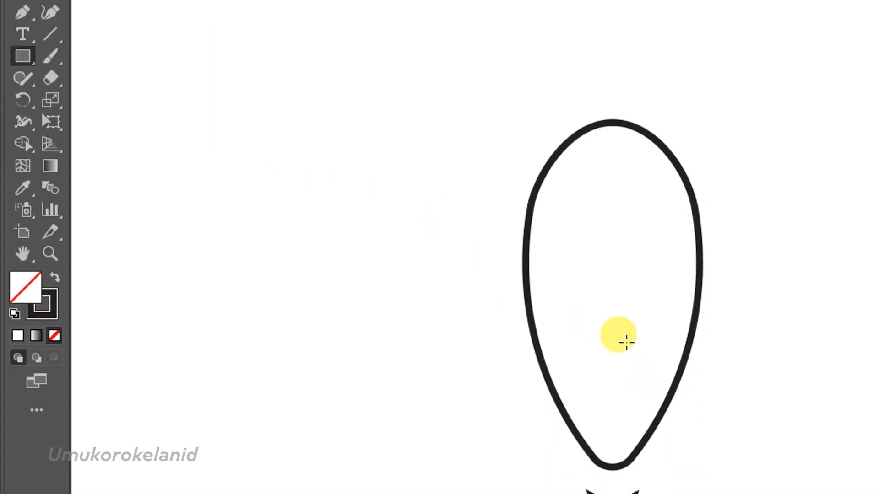
{"action": "left_click", "coordinate": [604, 318]}
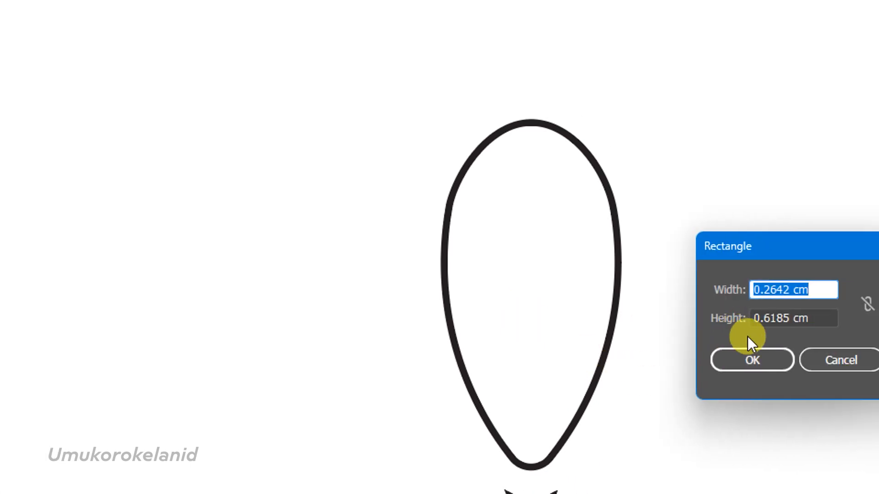
{"action": "type", "text": "1"}
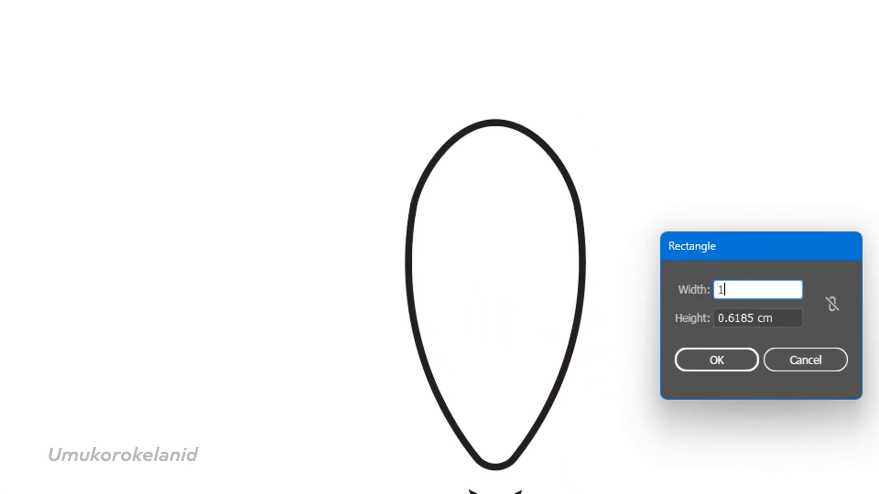
{"action": "left_click", "coordinate": [763, 316]}
{"action": "type", "text": "1"}
{"action": "left_click", "coordinate": [715, 369]}
{"action": "key", "text": "ctrl+z"}
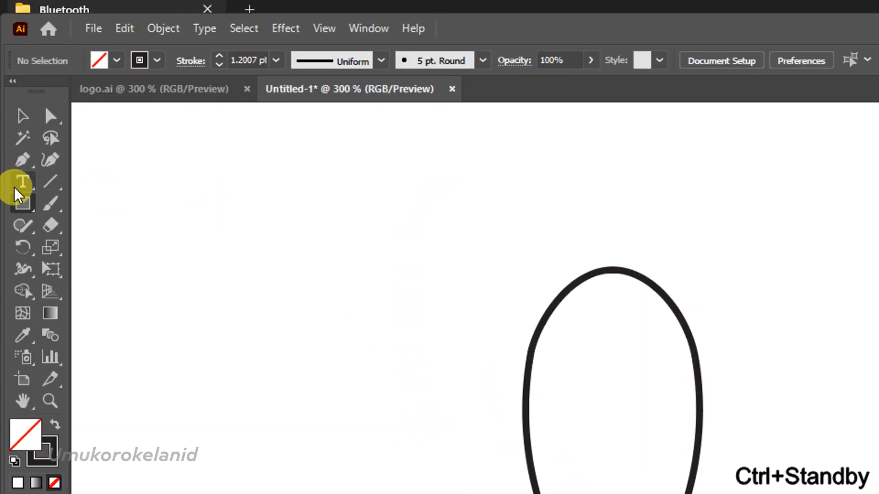
Create a circle 1.7473 cm wide and 1.7473 cm high with the Ellipse tool and move it to the left of the rocket body.
{"action": "left_click_drag", "start_coordinate": [19, 194], "coordinate": [83, 236]}
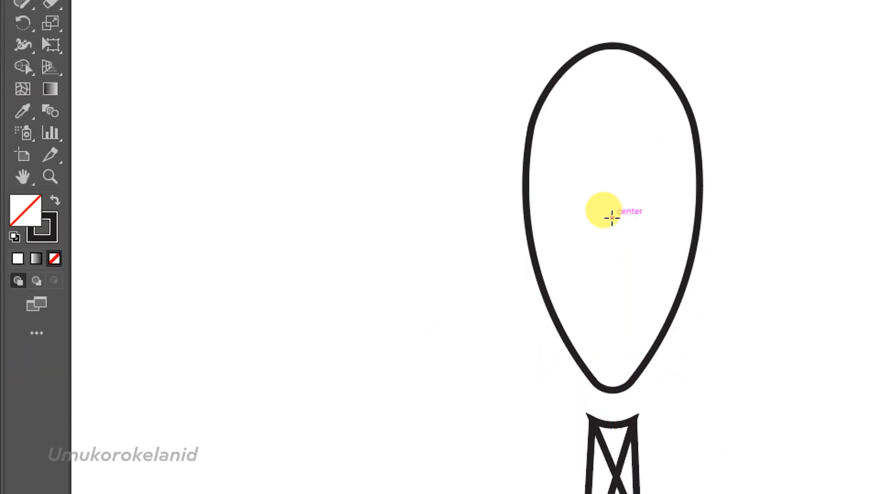
{"action": "left_click", "coordinate": [611, 218]}
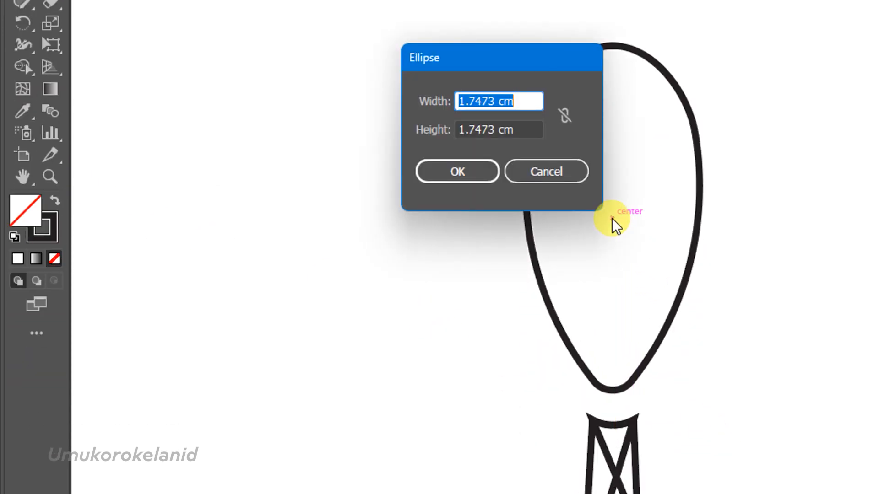
{"action": "left_click", "coordinate": [457, 172]}
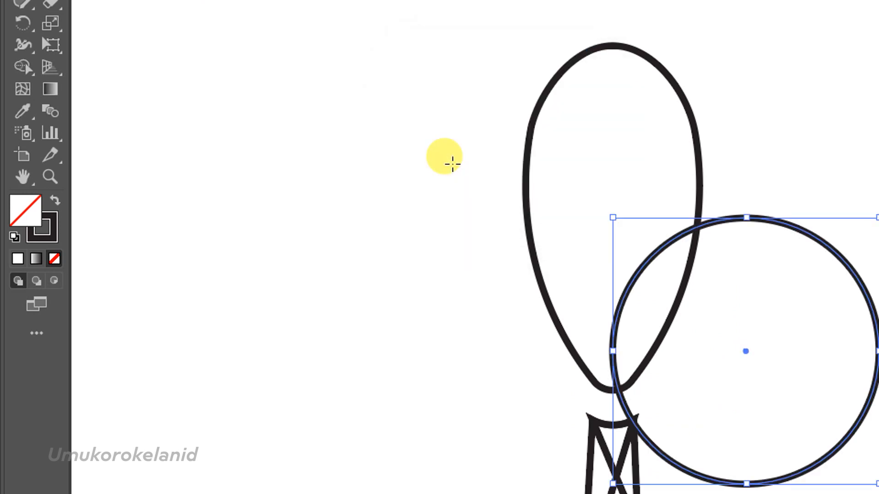
{"action": "left_click", "coordinate": [22, 73]}
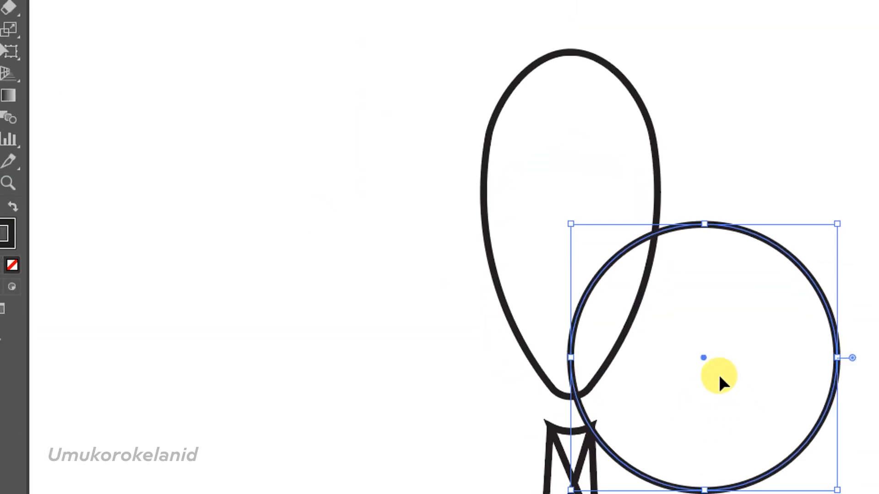
{"action": "left_click_drag", "start_coordinate": [703, 357], "coordinate": [222, 250]}
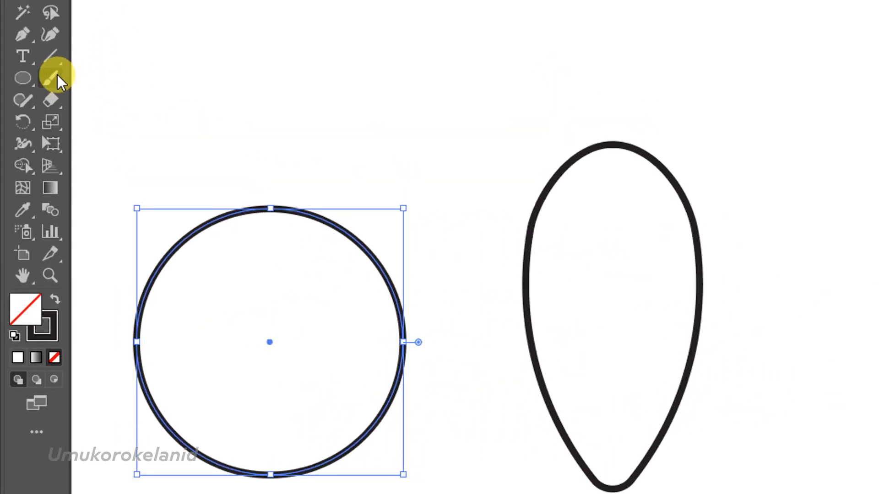
Draw a vertical line about 4.39 cm long through the rocket's centre, from above the body to below the tails.
{"action": "left_click", "coordinate": [50, 70]}
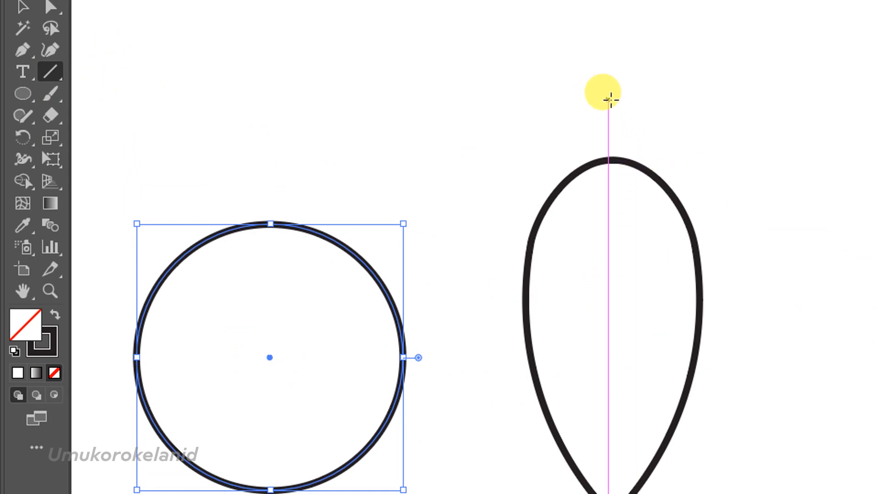
{"action": "left_click_drag", "start_coordinate": [612, 98], "coordinate": [541, 493]}
{"action": "left_click_drag", "start_coordinate": [541, 457], "coordinate": [620, 493]}
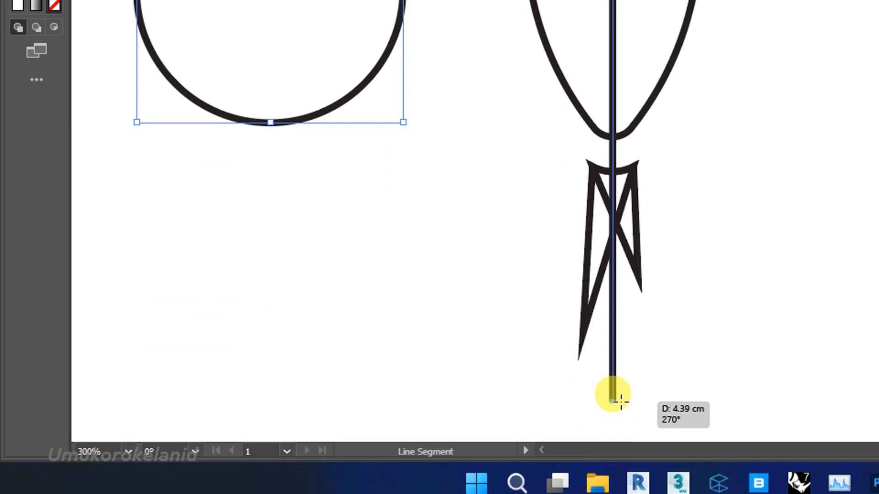
{"action": "left_click_drag", "start_coordinate": [621, 402], "coordinate": [620, 401]}
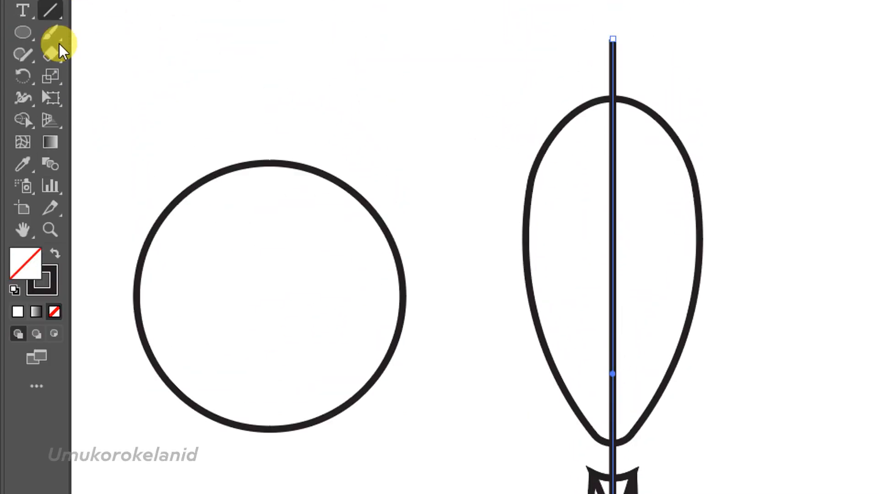
Move the circle onto the vertical line so its centre sits at the top edge of the tail shapes.
{"action": "left_click", "coordinate": [17, 75]}
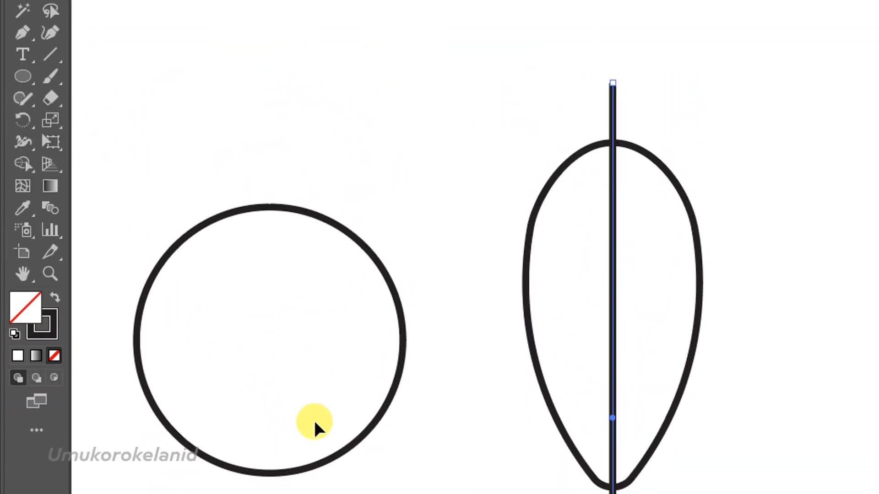
{"action": "left_click_drag", "start_coordinate": [324, 481], "coordinate": [679, 493]}
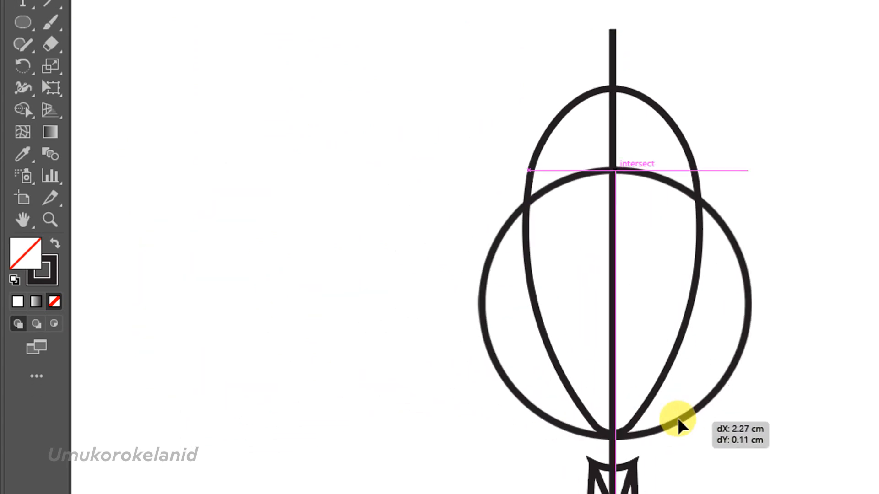
{"action": "left_click_drag", "start_coordinate": [677, 419], "coordinate": [671, 420]}
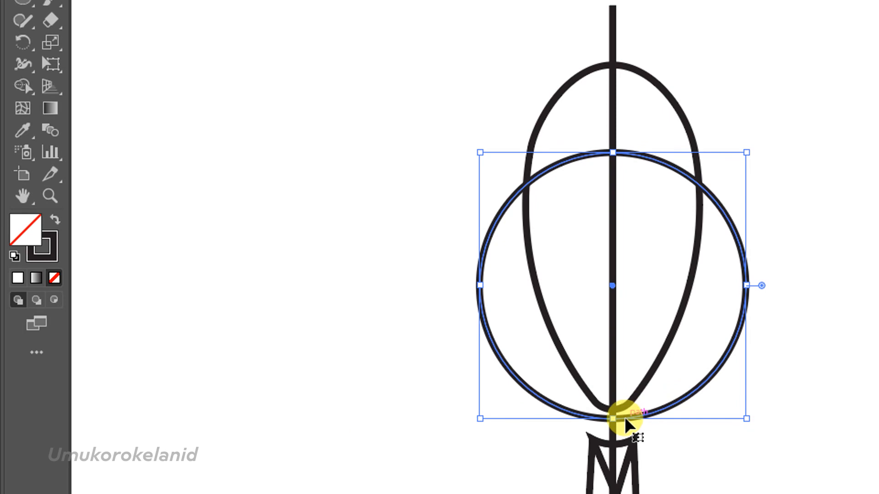
{"action": "left_click_drag", "start_coordinate": [613, 289], "coordinate": [592, 432]}
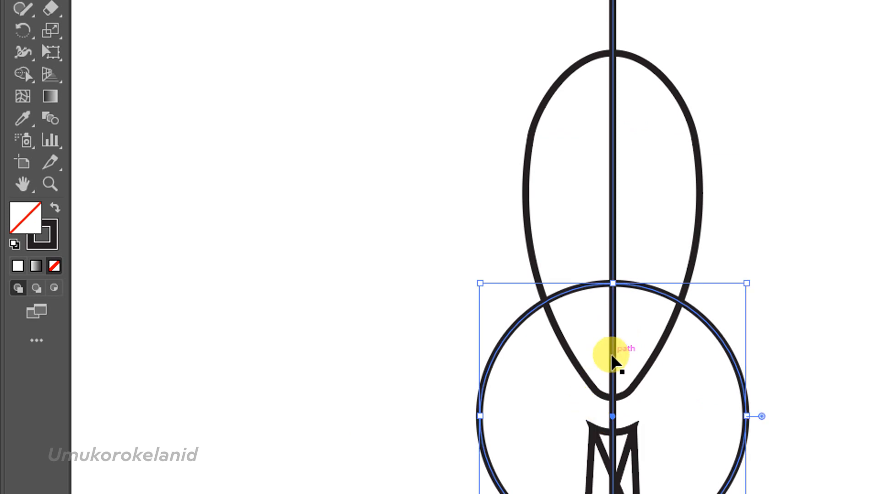
{"action": "left_click_drag", "start_coordinate": [612, 422], "coordinate": [613, 435]}
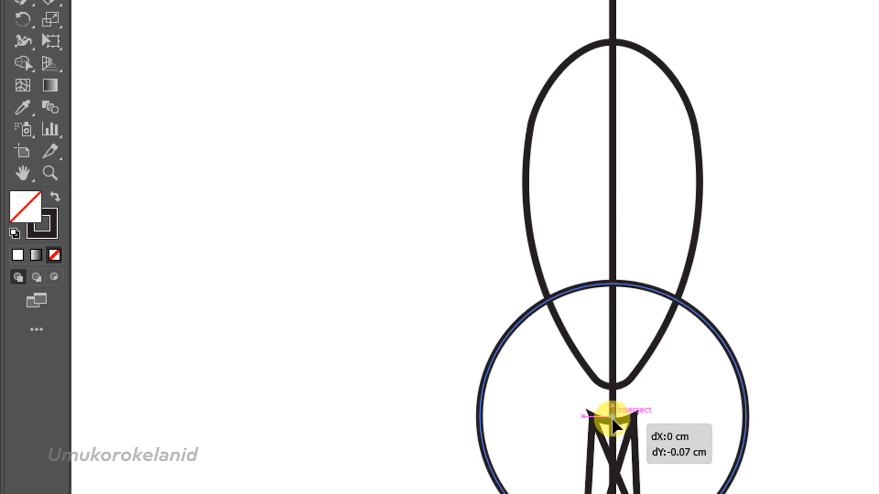
{"action": "left_click_drag", "start_coordinate": [612, 422], "coordinate": [612, 416]}
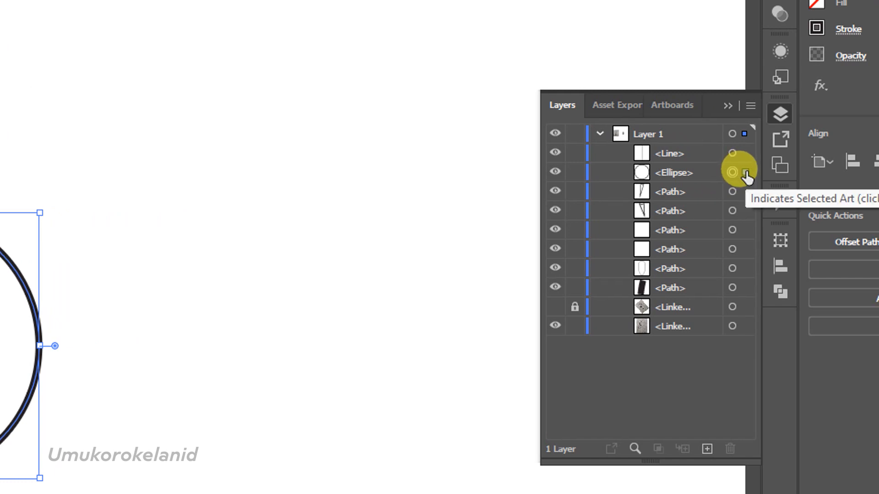
Toggle the circle's visibility to identify its entry, leave it visible, and duplicate the ellipse within Layer 1.
{"action": "left_click", "coordinate": [555, 172]}
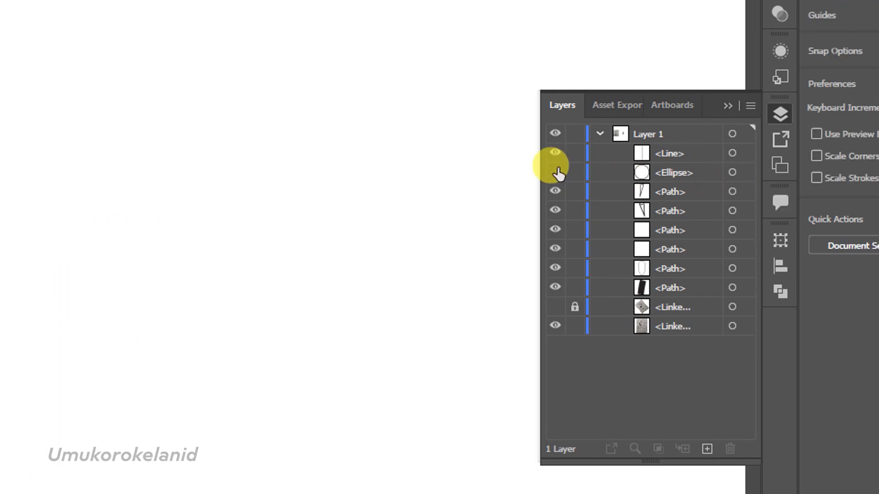
{"action": "left_click", "coordinate": [555, 171]}
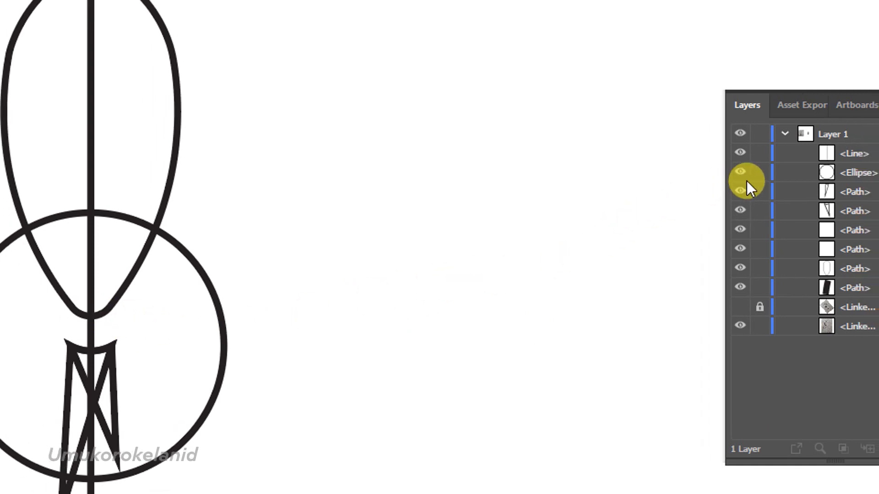
{"action": "left_click", "coordinate": [736, 172]}
{"action": "left_click", "coordinate": [736, 172]}
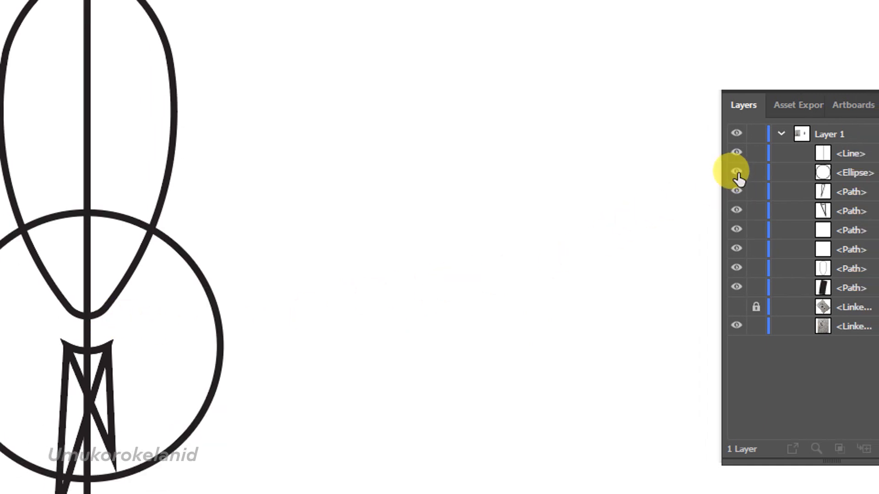
{"action": "left_click", "coordinate": [743, 176]}
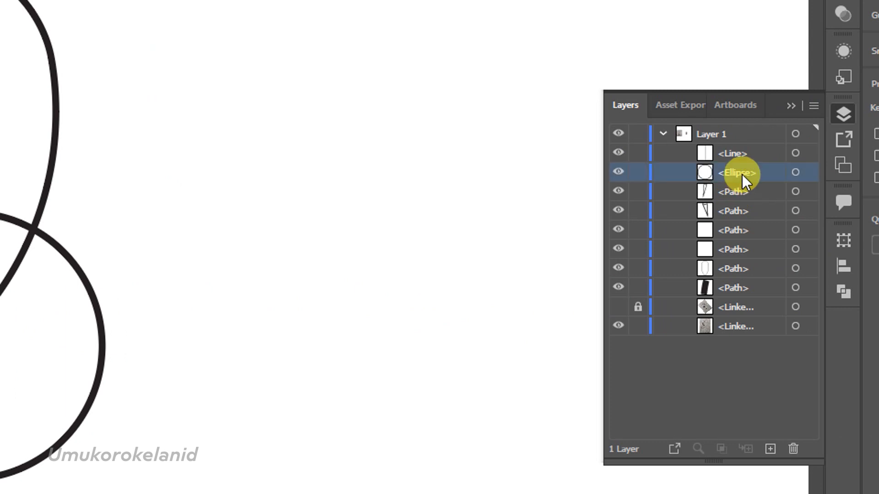
{"action": "left_click_drag", "start_coordinate": [743, 181], "coordinate": [768, 454]}
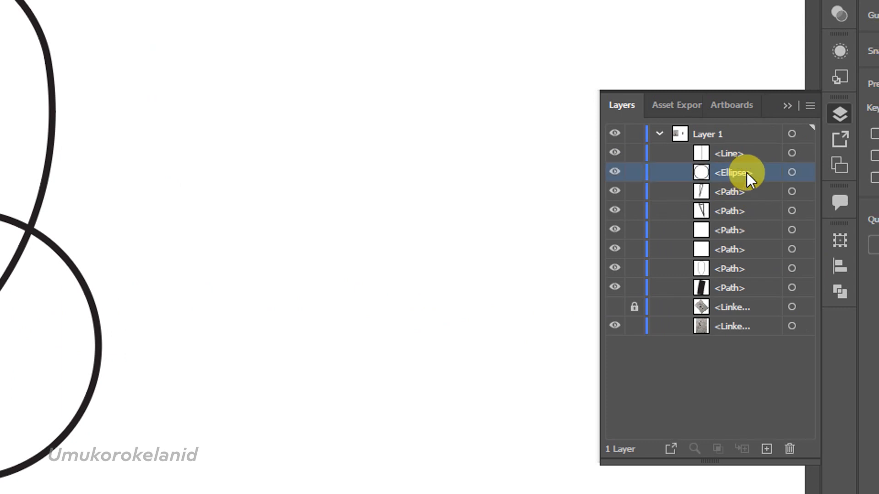
{"action": "left_click_drag", "start_coordinate": [746, 421], "coordinate": [747, 414]}
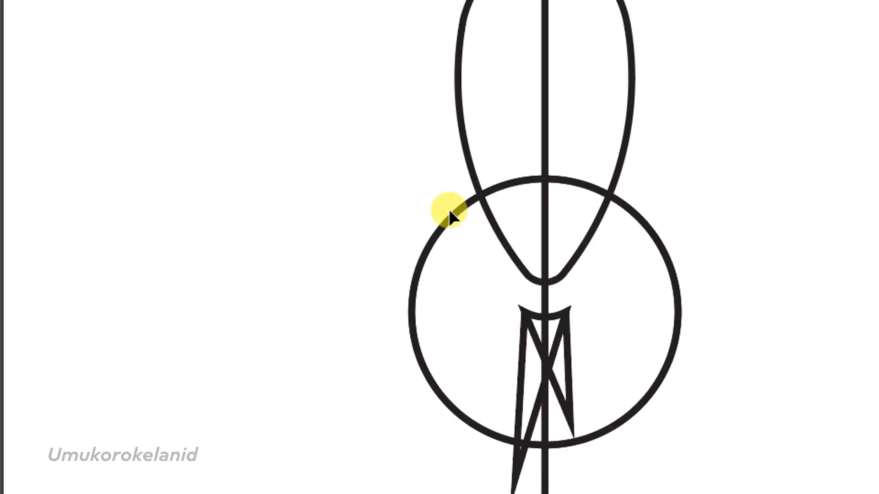
Enlarge the circle copy proportionally from its centre to form a slightly larger concentric ring around the original circle.
{"action": "left_click", "coordinate": [643, 213]}
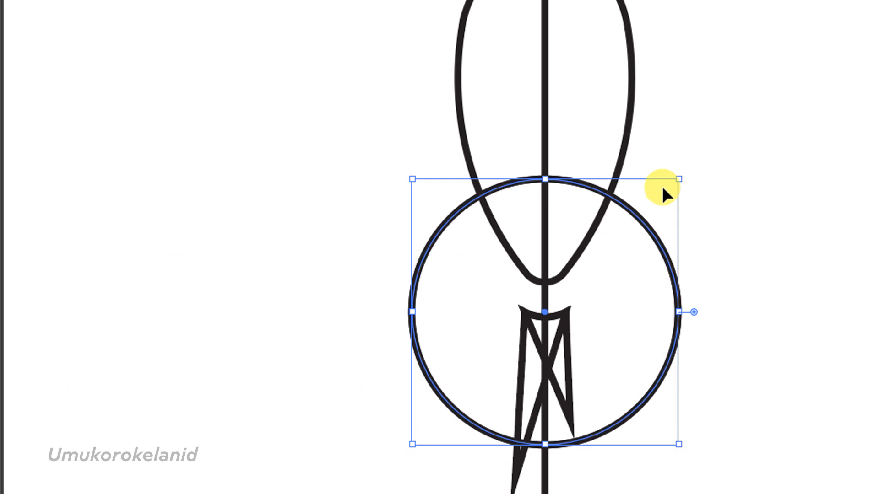
{"action": "key", "text": "alt+shift+F10"}
{"action": "left_click_drag", "start_coordinate": [679, 179], "coordinate": [702, 155]}
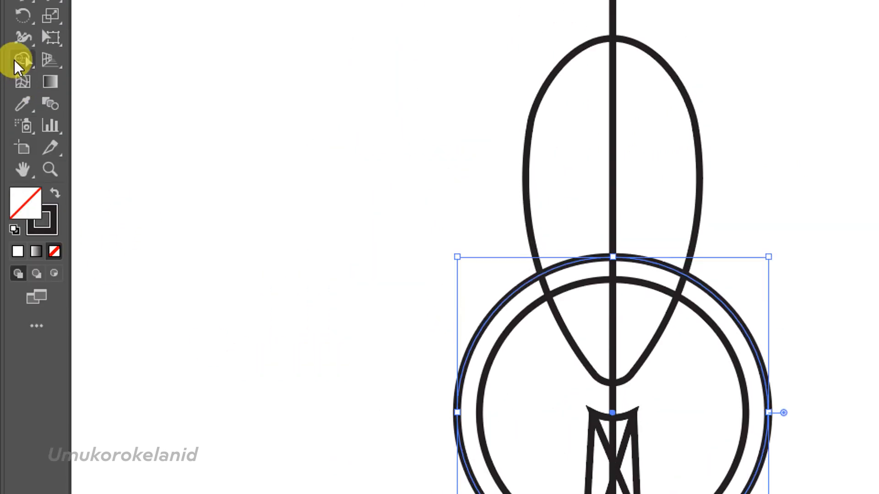
Draw a narrow upright rectangle across the left edges of the two concentric circles.
{"action": "left_click_drag", "start_coordinate": [12, 83], "coordinate": [60, 85]}
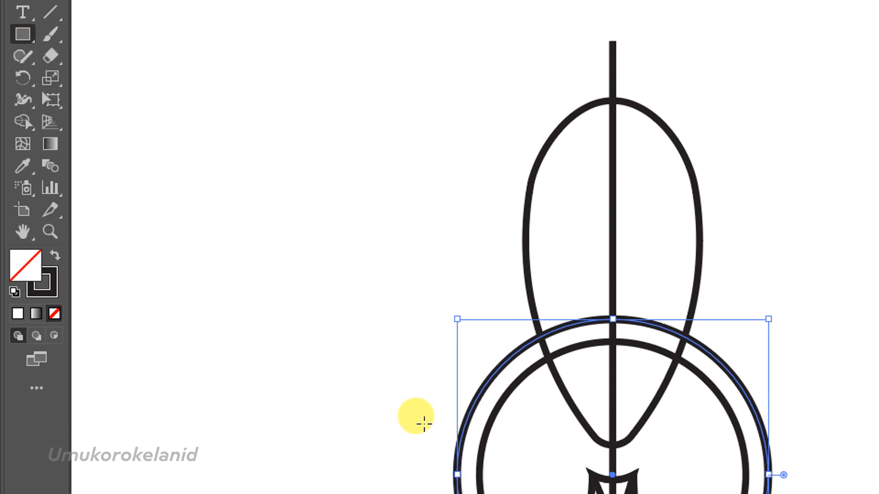
{"action": "mouse_move", "coordinate": [449, 406]}
{"action": "left_mouse_down"}
{"action": "mouse_move", "coordinate": [506, 443]}
{"action": "mouse_move", "coordinate": [503, 415]}
{"action": "left_mouse_up"}
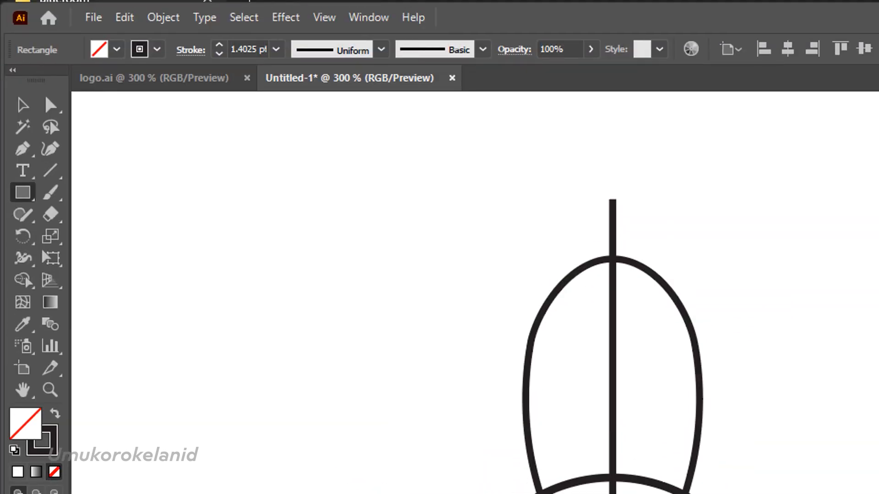
{"action": "left_click", "coordinate": [21, 104]}
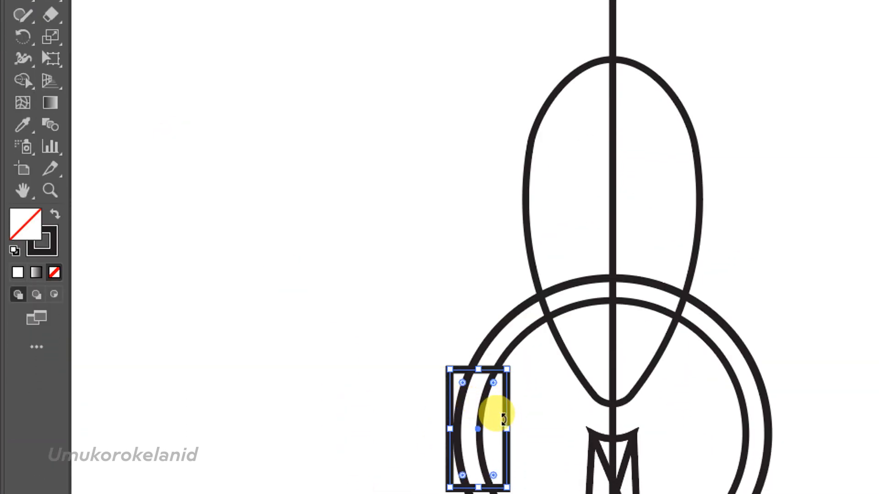
Move the narrow rectangle slightly outward and down, and widen it a little so it surrounds both circles' left edges.
{"action": "scroll", "coordinate": [465, 417], "scroll_direction": "up", "scroll_amount": 5}
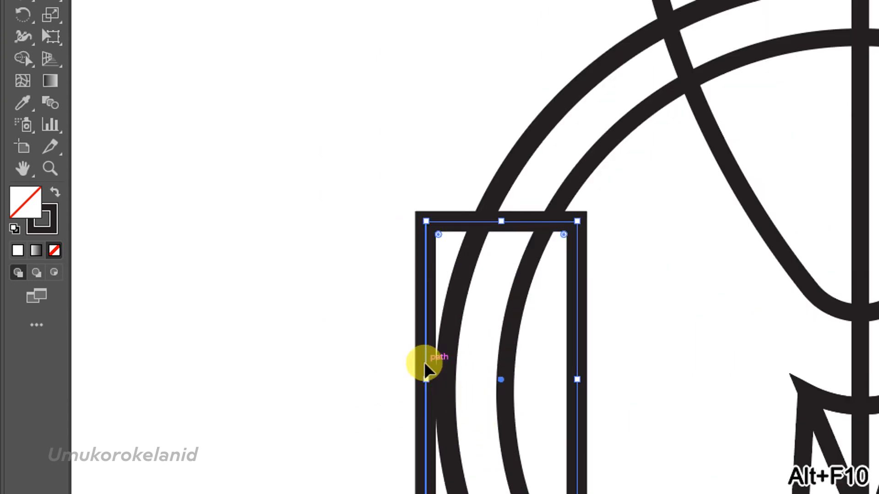
{"action": "left_click_drag", "start_coordinate": [425, 365], "coordinate": [406, 410]}
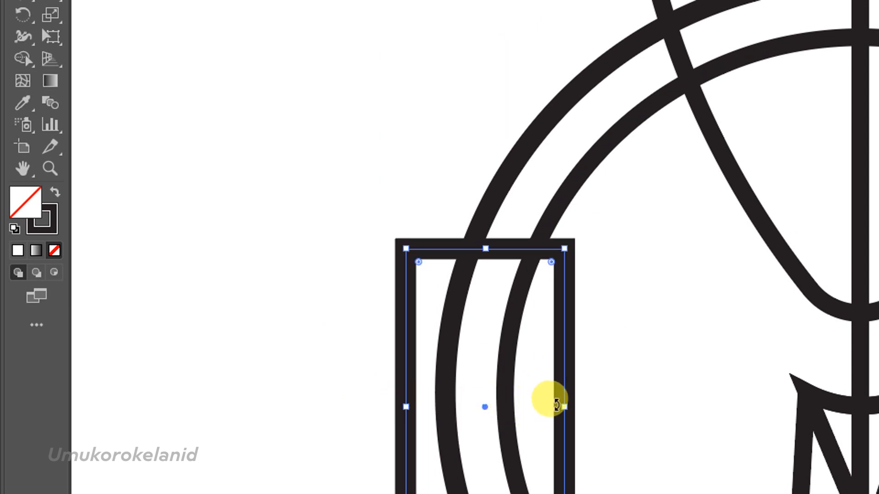
{"action": "left_click_drag", "start_coordinate": [563, 407], "coordinate": [567, 406]}
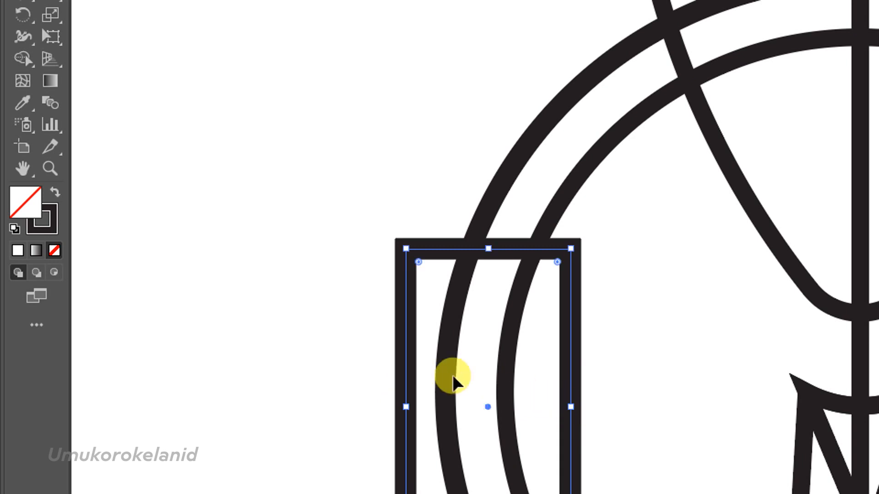
{"action": "key", "text": "alt+F10"}
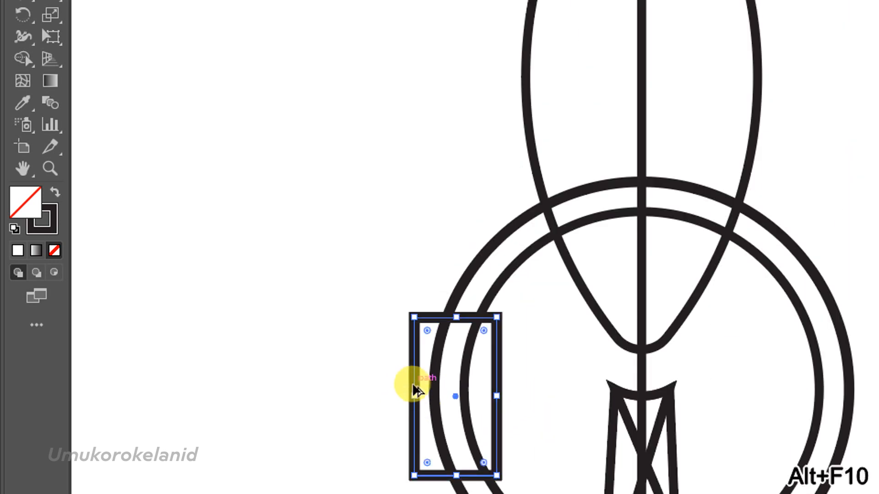
Try placing a copy of the rectangle over the right edges of the two circles.
{"action": "left_click_drag", "start_coordinate": [413, 389], "coordinate": [746, 395]}
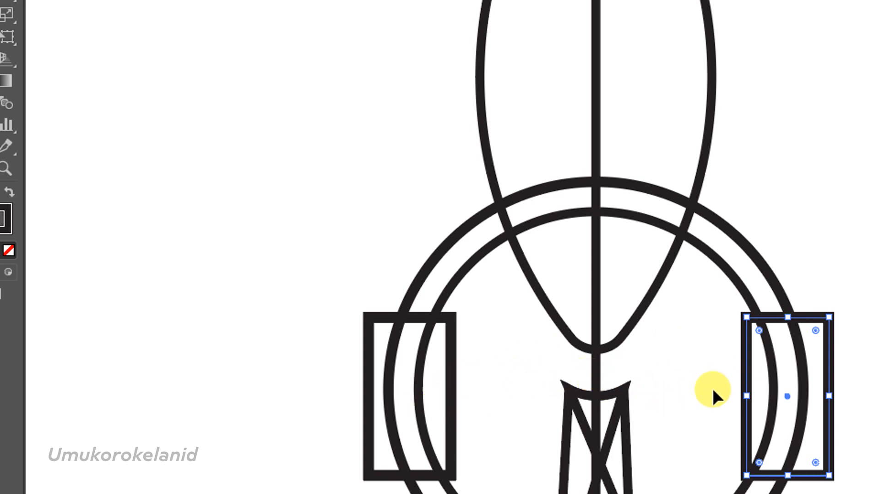
{"action": "key", "text": "Delete"}
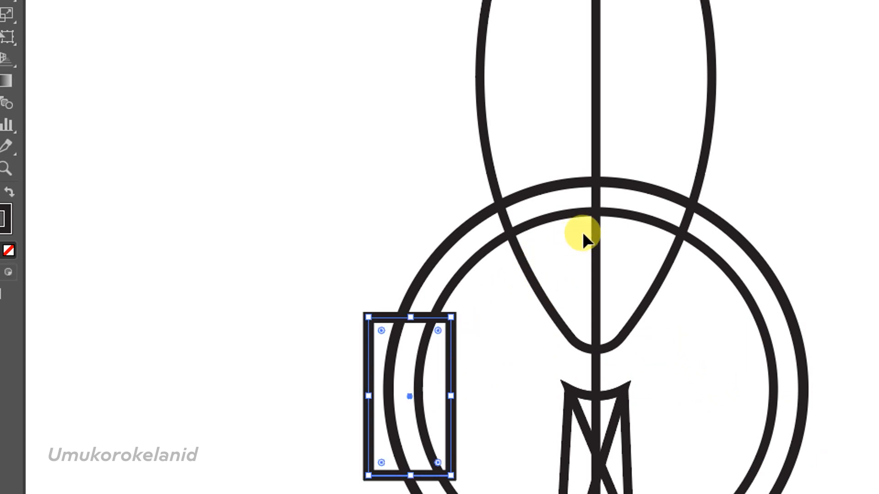
Reflect a copy of the rectangle and vertical centre line across the vertical axis, and align the copied line with the original.
{"action": "key", "text": "ctrl+F10"}
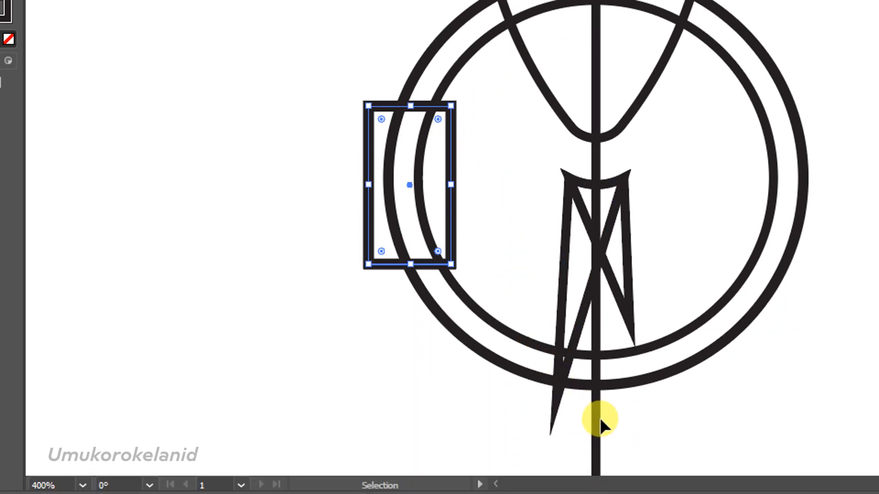
{"action": "key", "text": "a"}
{"action": "left_click", "coordinate": [597, 418]}
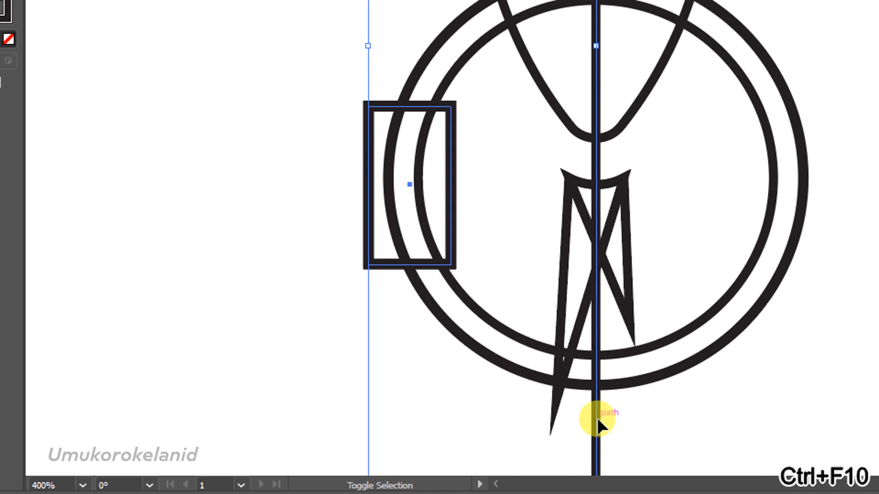
{"action": "right_click", "coordinate": [429, 137]}
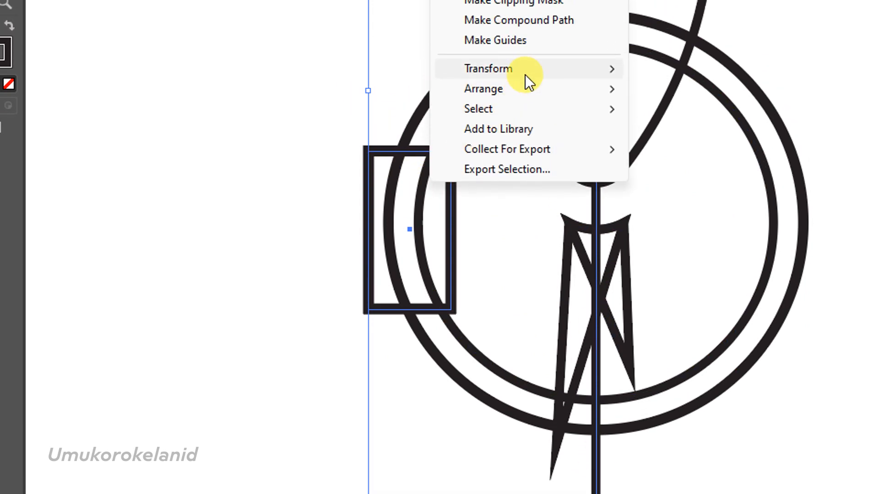
{"action": "mouse_move", "coordinate": [595, 23]}
{"action": "left_click", "coordinate": [734, 151]}
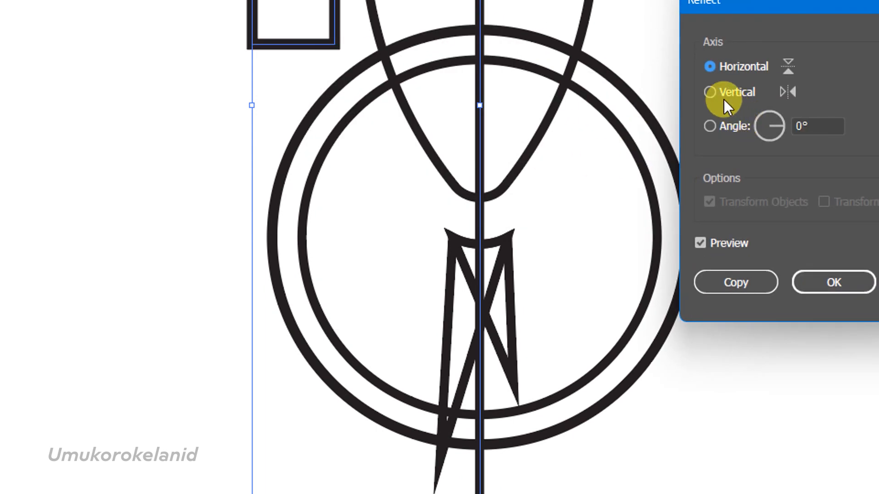
{"action": "left_click", "coordinate": [724, 93]}
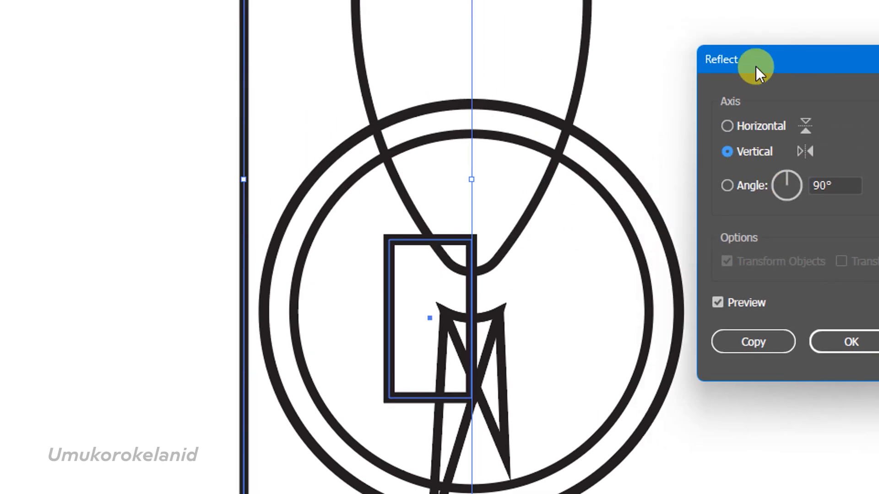
{"action": "left_click", "coordinate": [731, 345]}
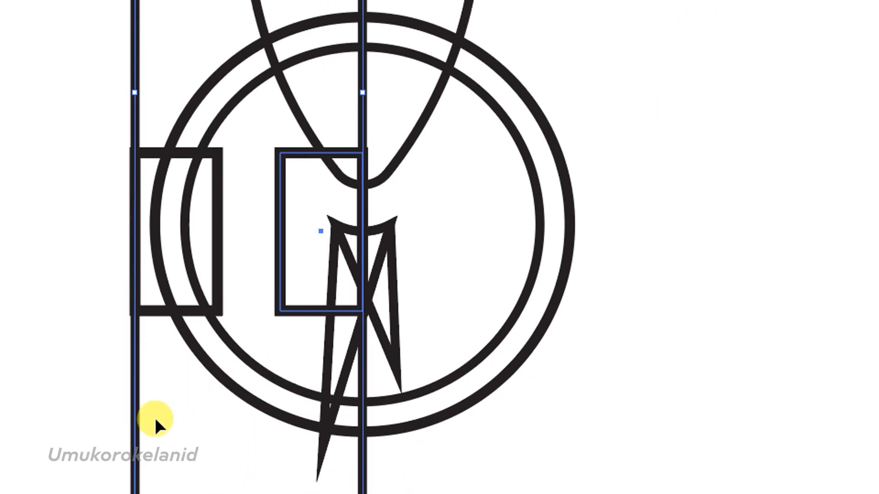
{"action": "left_click_drag", "start_coordinate": [132, 414], "coordinate": [359, 418]}
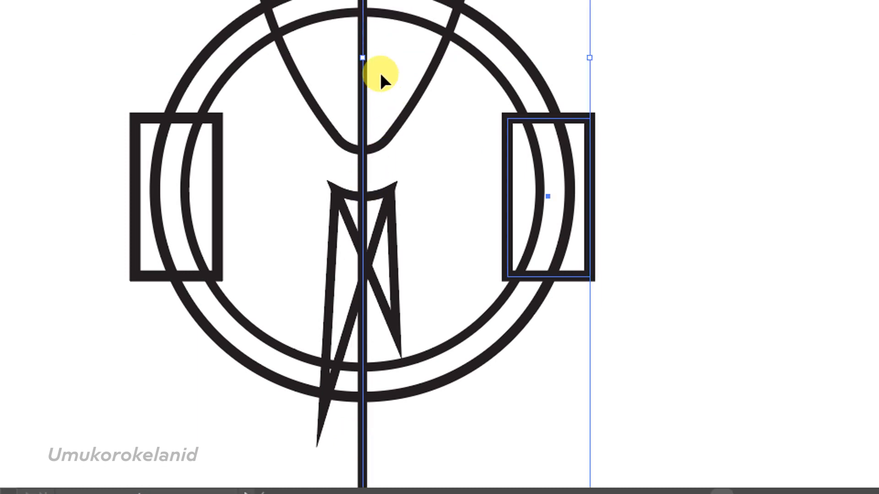
Delete the two overlapping vertical centre lines above the rocket body.
{"action": "scroll", "coordinate": [380, 75], "scroll_direction": "up", "scroll_amount": 3}
{"action": "scroll", "coordinate": [383, 79], "scroll_direction": "up", "scroll_amount": 8}
{"action": "left_click_drag", "start_coordinate": [390, 72], "coordinate": [308, 76]}
{"action": "key", "text": "Delete"}
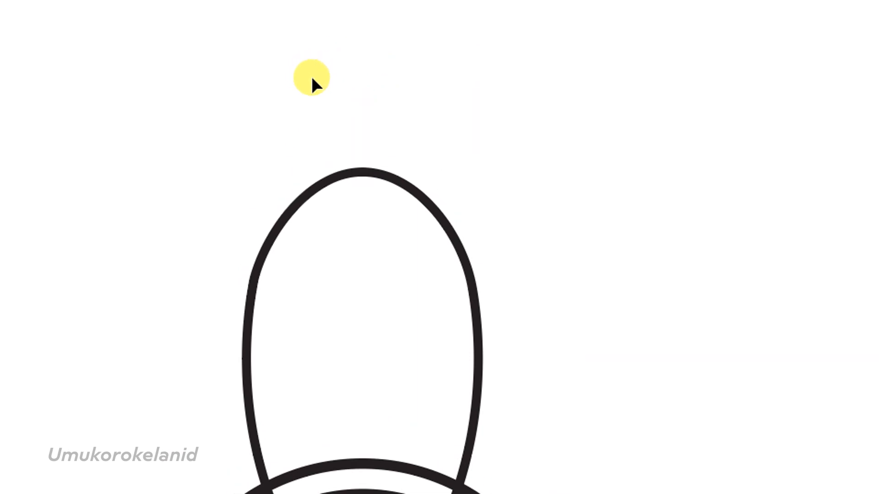
Select both circles and both rectangles, and build the upper ring segment between the rectangles into one headband shape with Shape Builder.
{"action": "scroll", "coordinate": [359, 180], "scroll_direction": "down", "scroll_amount": 7}
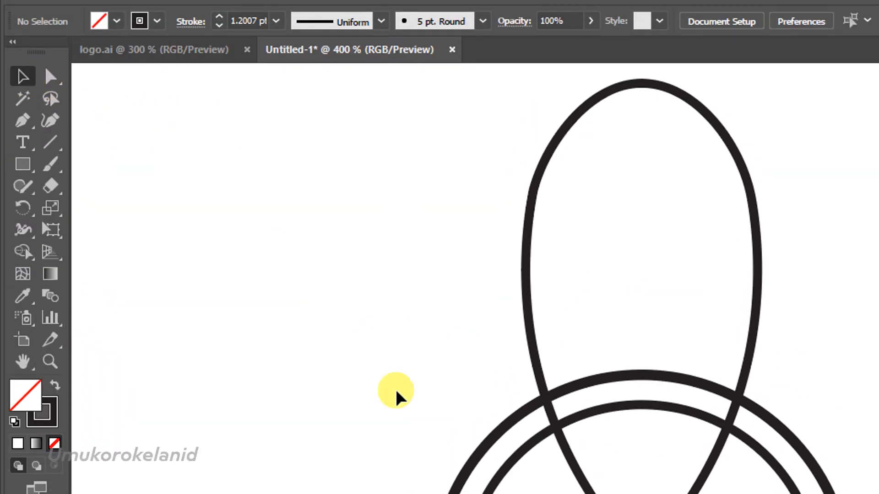
{"action": "left_click_drag", "start_coordinate": [534, 419], "coordinate": [348, 353]}
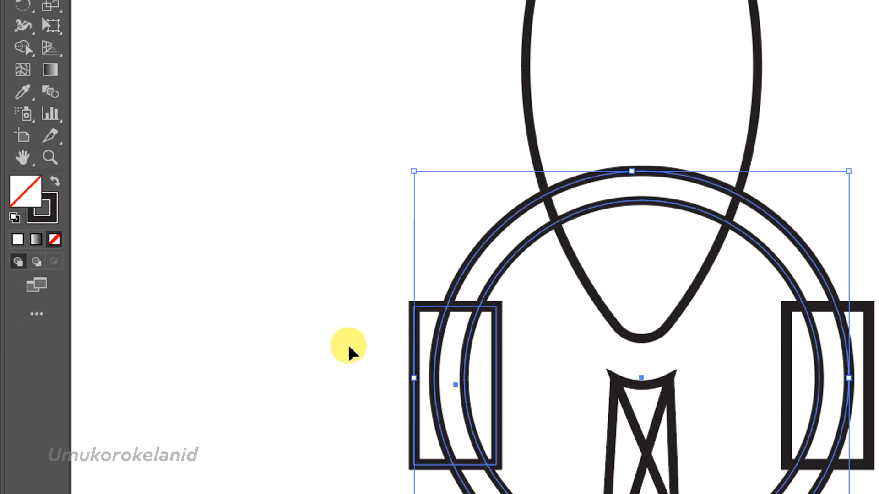
{"action": "left_click_drag", "start_coordinate": [746, 410], "coordinate": [658, 343]}
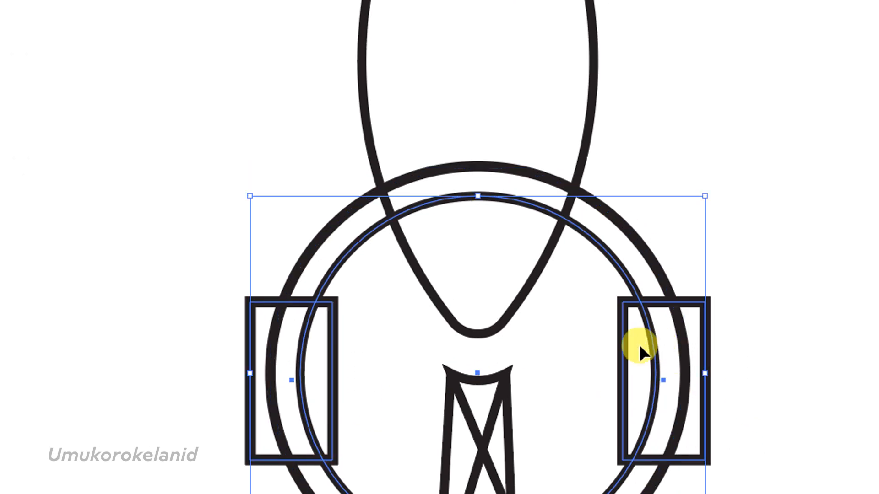
{"action": "left_click", "coordinate": [659, 255], "text": "shift"}
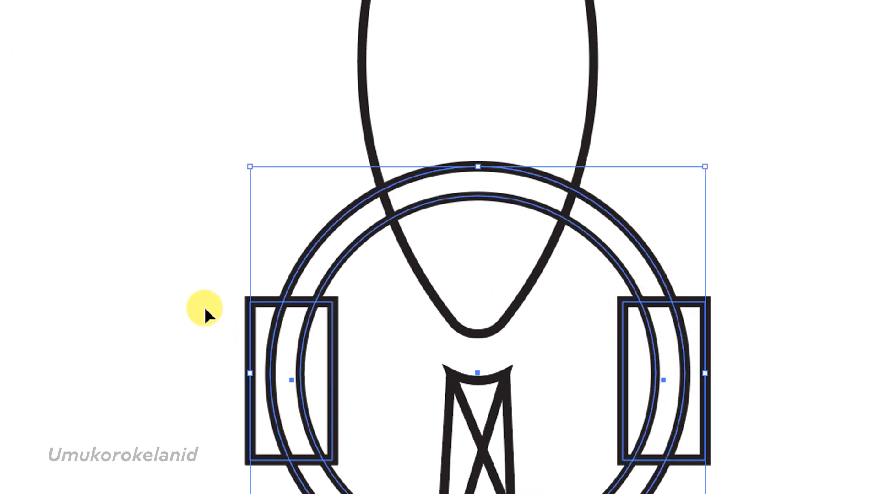
{"action": "left_click", "coordinate": [22, 73]}
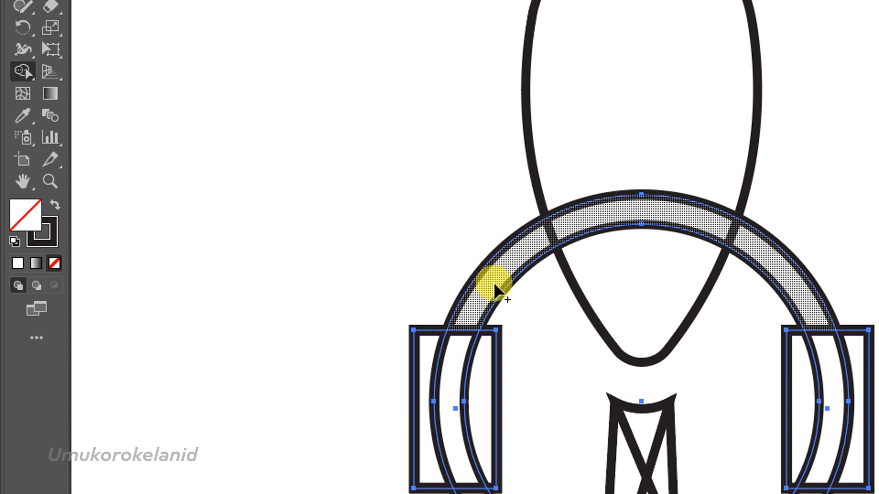
{"action": "left_click", "coordinate": [495, 287]}
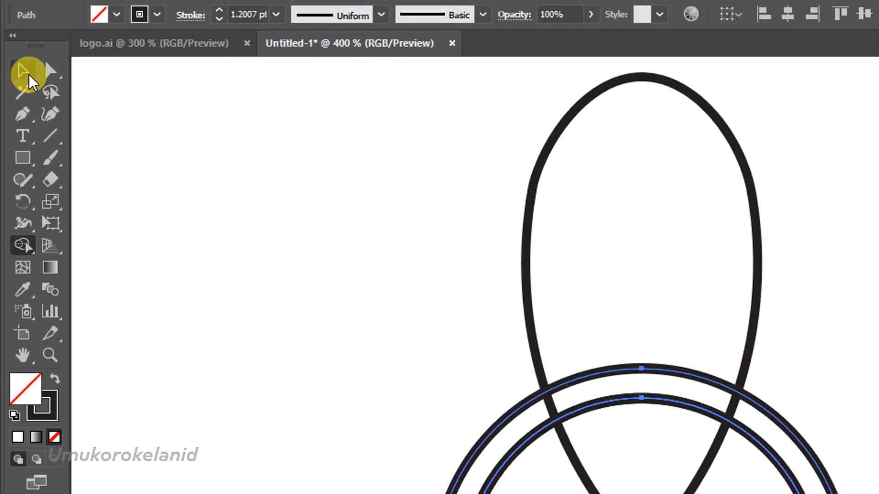
Delete the leftover inner and outer circle outlines, keeping only the headband arc and the two rectangles.
{"action": "left_click", "coordinate": [28, 74]}
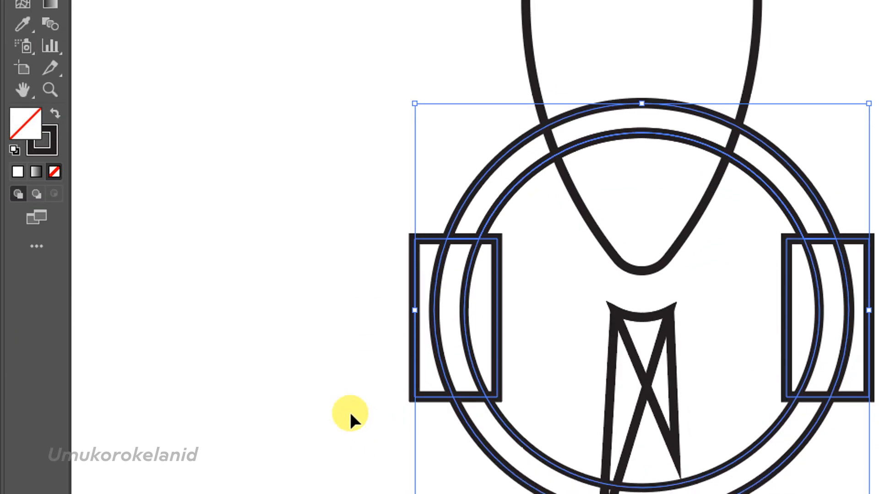
{"action": "left_click", "coordinate": [346, 379]}
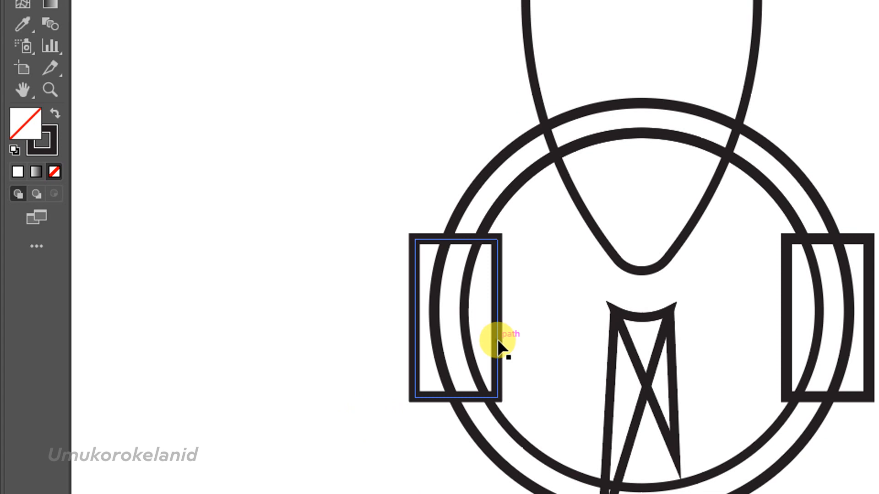
{"action": "left_click", "coordinate": [529, 445]}
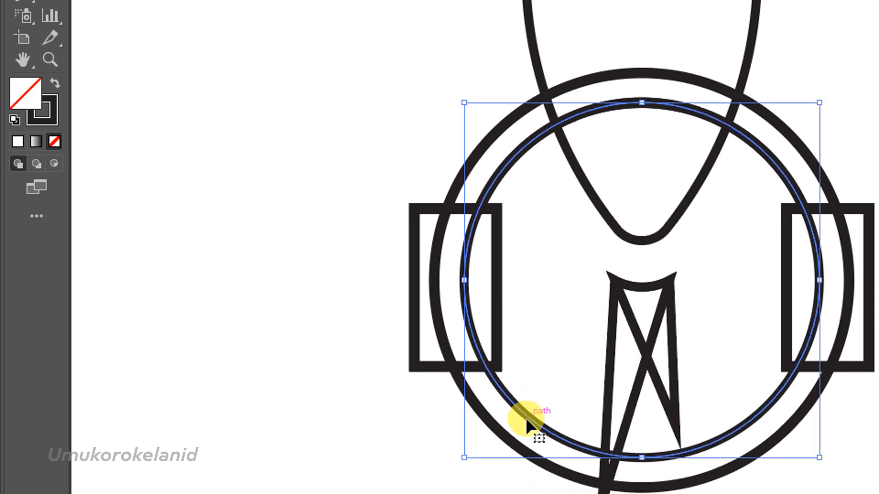
{"action": "left_click", "coordinate": [525, 418], "text": "alt"}
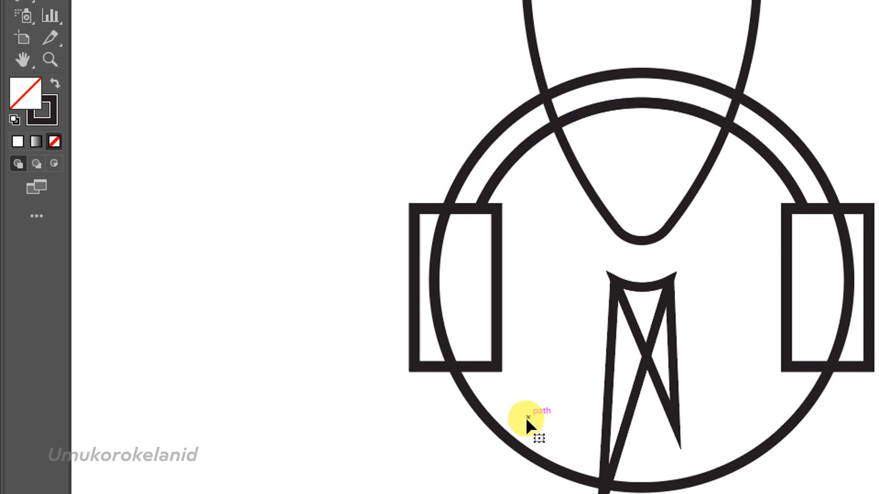
{"action": "left_click", "coordinate": [488, 418]}
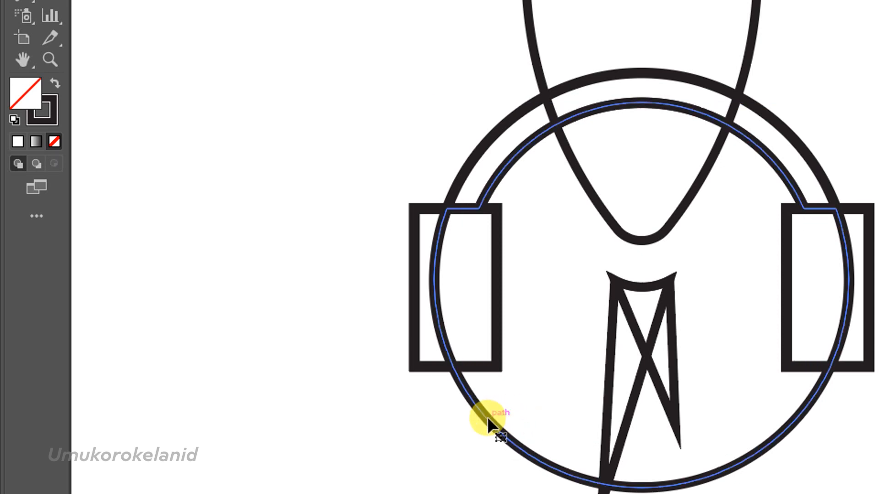
{"action": "left_click", "coordinate": [487, 417], "text": "alt"}
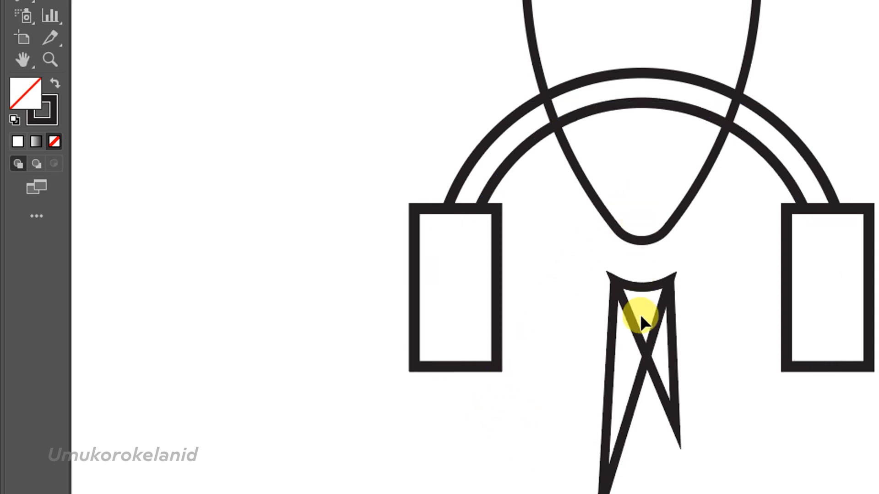
{"action": "scroll", "coordinate": [632, 320], "scroll_direction": "up", "scroll_amount": 2}
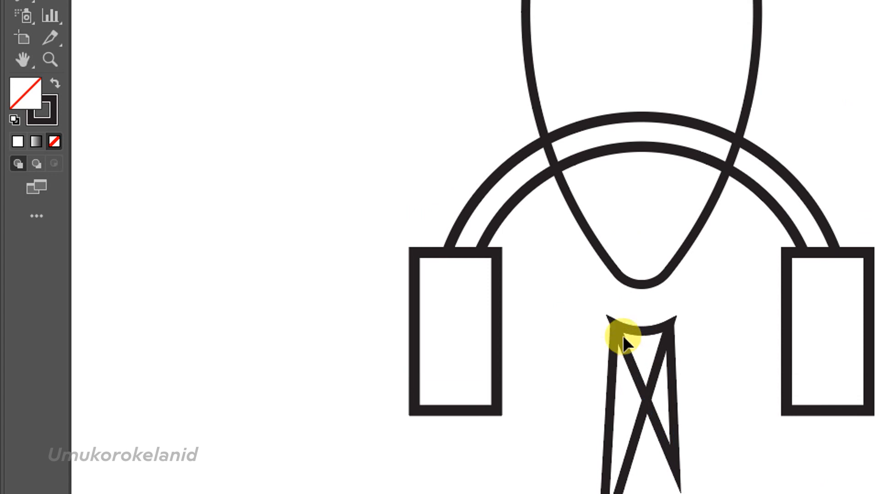
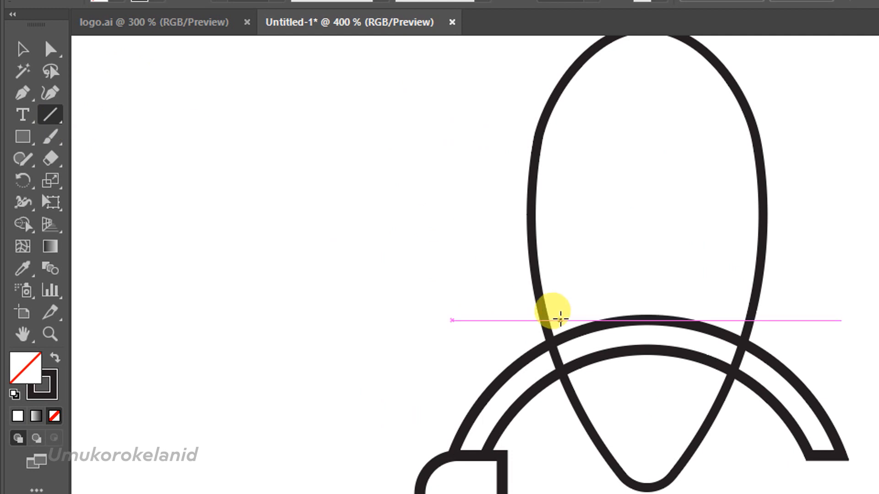
Draw a short slanted line across the headband just left of the rocket body, and adjust its lower end to follow the body's curve.
{"action": "key", "text": "alt+F10"}
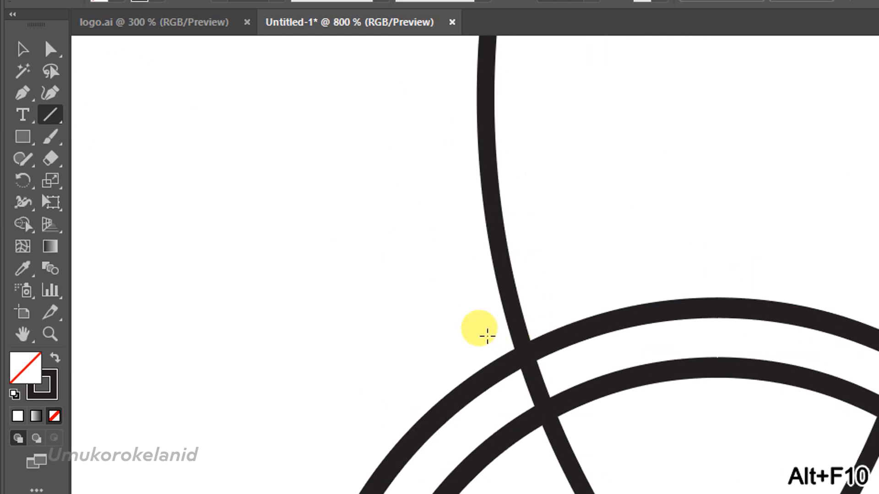
{"action": "left_click_drag", "start_coordinate": [454, 307], "coordinate": [521, 492]}
{"action": "mouse_move", "coordinate": [520, 419]}
{"action": "left_mouse_down"}
{"action": "mouse_move", "coordinate": [533, 428]}
{"action": "mouse_move", "coordinate": [533, 419]}
{"action": "left_mouse_up"}
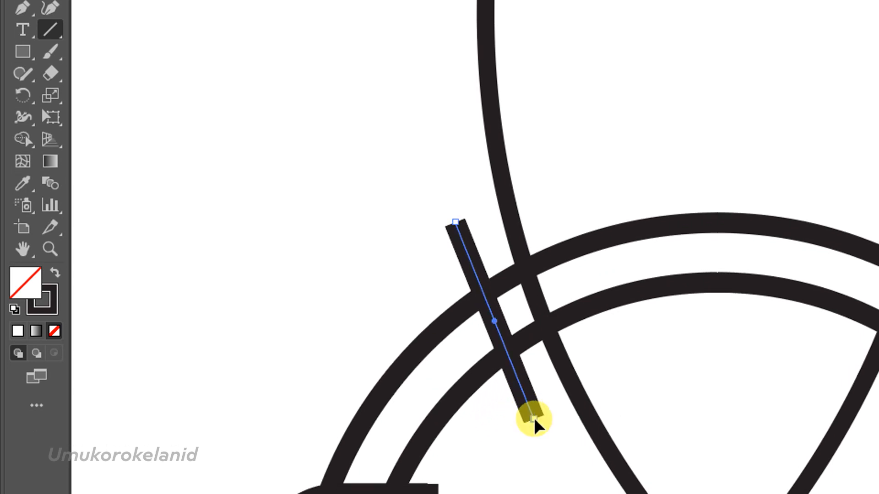
Select the left ear cup together with the slanted line, keeping the headband out of the selection.
{"action": "key", "text": "alt+F10"}
{"action": "scroll", "coordinate": [492, 293], "scroll_direction": "down", "scroll_amount": 1}
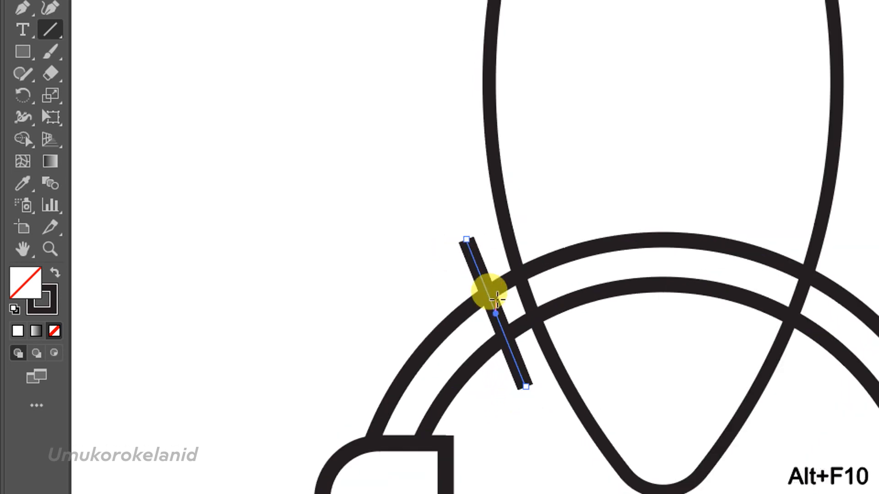
{"action": "scroll", "coordinate": [492, 302], "scroll_direction": "down", "scroll_amount": 1}
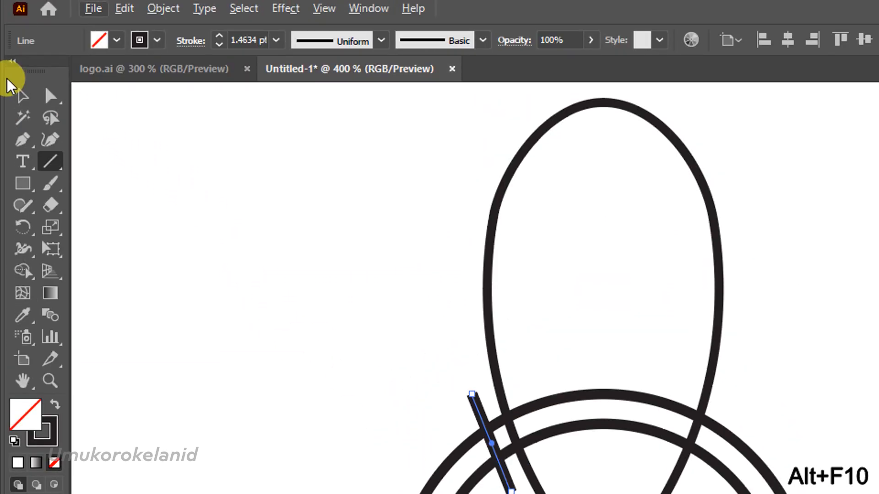
{"action": "left_click", "coordinate": [18, 94]}
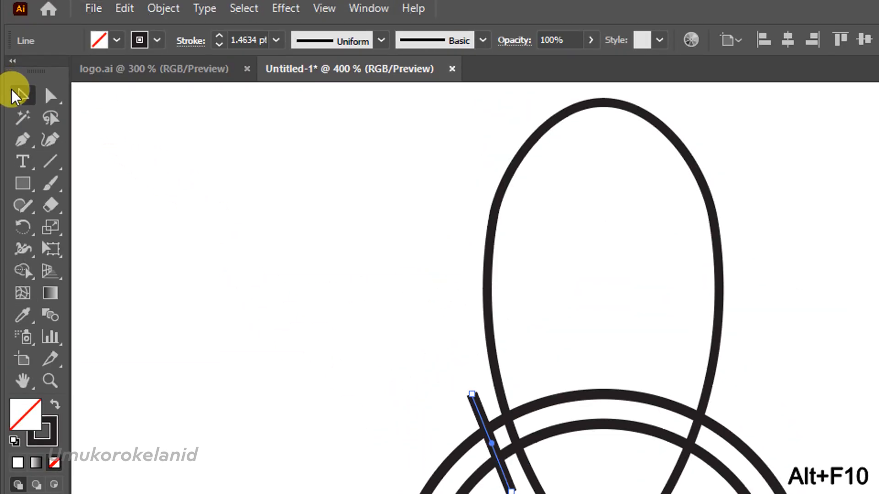
{"action": "left_click", "coordinate": [437, 489]}
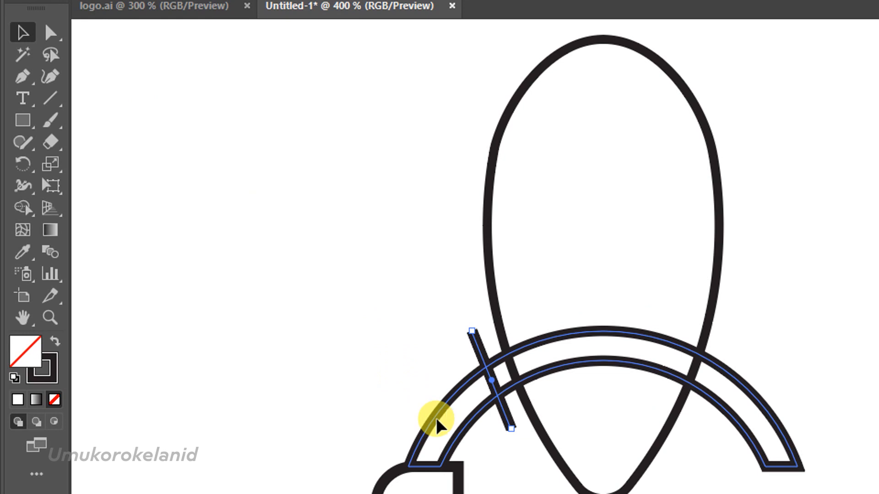
{"action": "left_click", "coordinate": [434, 416]}
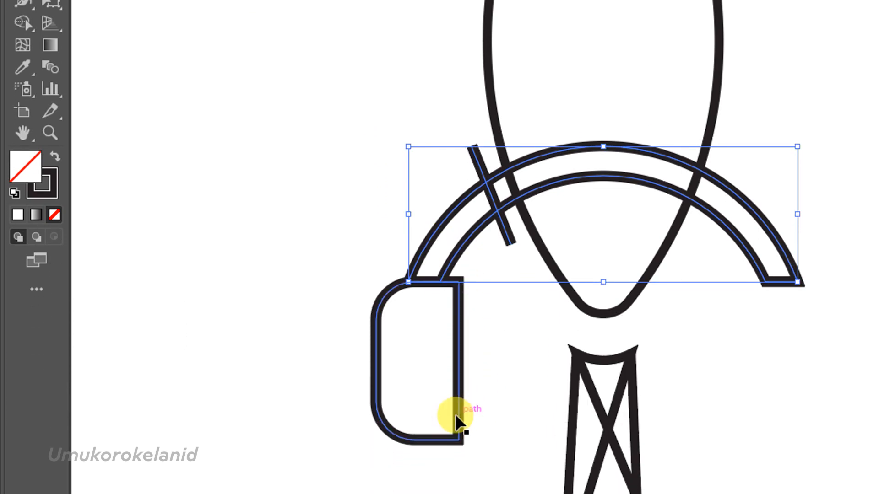
{"action": "left_click", "coordinate": [456, 417], "text": "shift"}
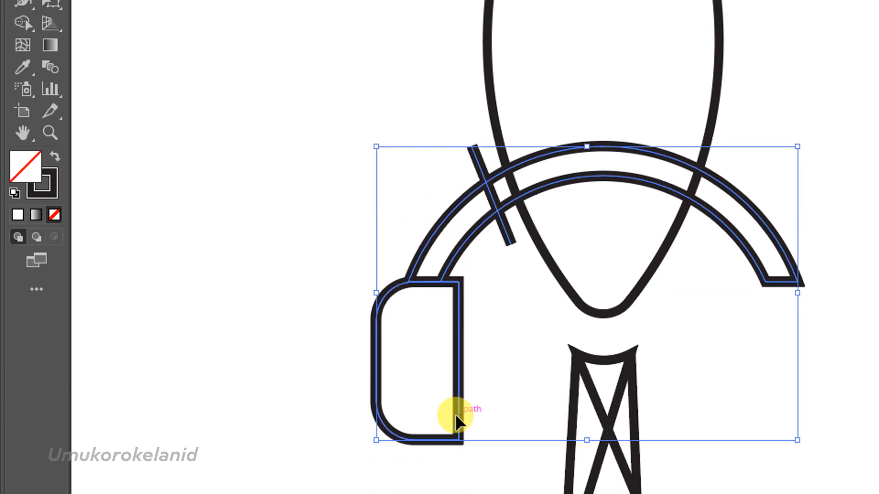
{"action": "left_click", "coordinate": [445, 208], "text": "shift"}
{"action": "left_click", "coordinate": [486, 189], "text": "shift"}
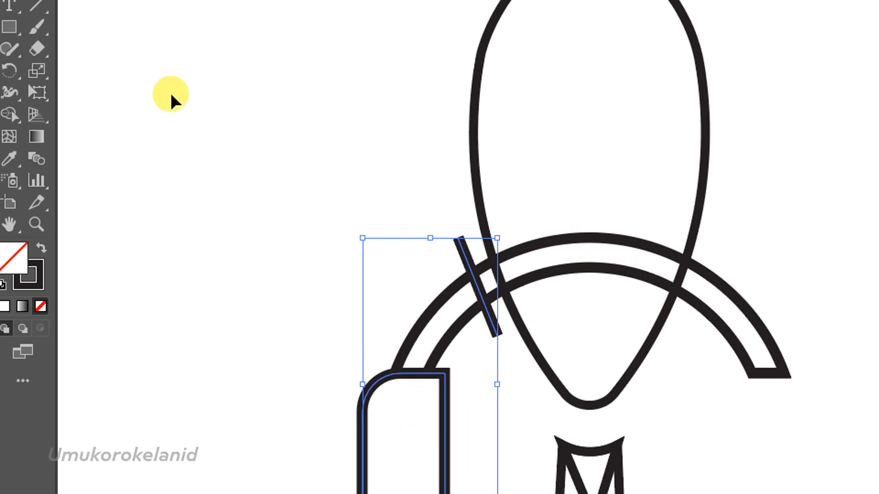
Draw a vertical centre line from above the rocket body's tip straight down through the headband and flame.
{"action": "left_click", "coordinate": [56, 77]}
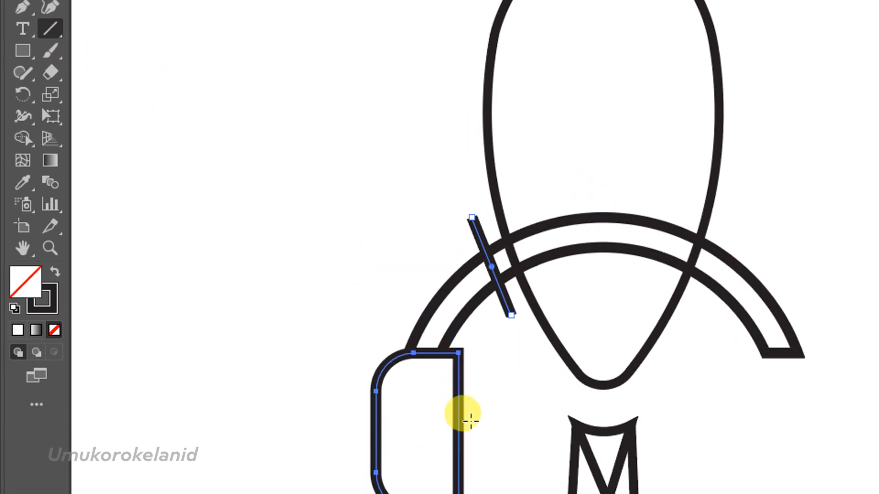
{"action": "key", "text": "alt+F10"}
{"action": "scroll", "coordinate": [721, 428], "scroll_direction": "down", "scroll_amount": 1}
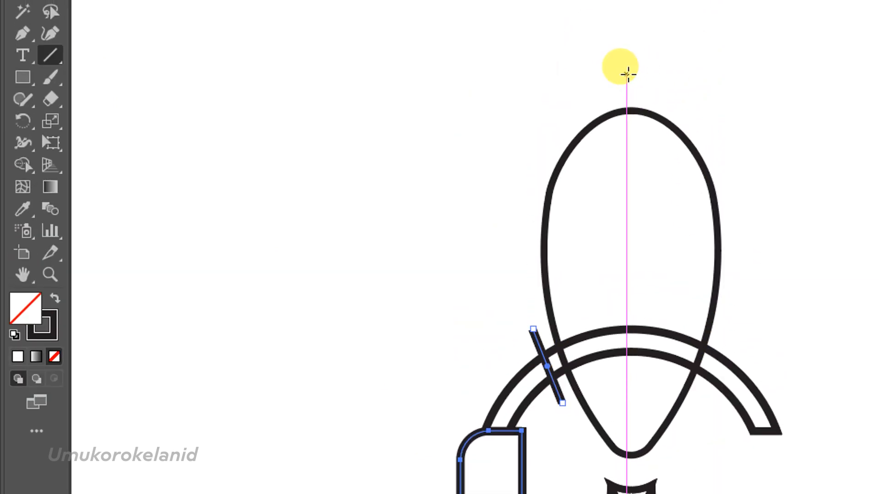
{"action": "left_click_drag", "start_coordinate": [630, 74], "coordinate": [630, 419]}
Select the left ear cup, the slanted line and the centre line, and make a reflected copy about the vertical axis.
{"action": "left_click", "coordinate": [20, 98]}
{"action": "left_click", "coordinate": [520, 480]}
{"action": "left_click", "coordinate": [534, 449], "text": "shift"}
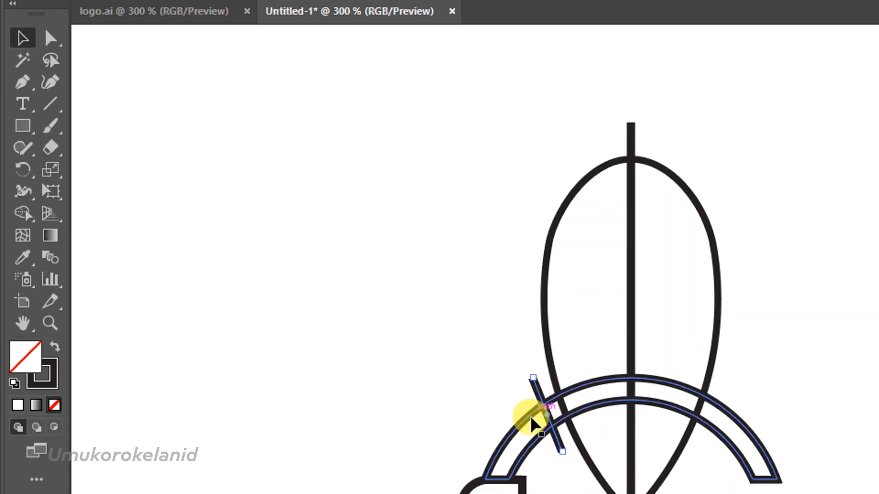
{"action": "left_click", "coordinate": [532, 420], "text": "shift"}
{"action": "left_click", "coordinate": [517, 420], "text": "shift"}
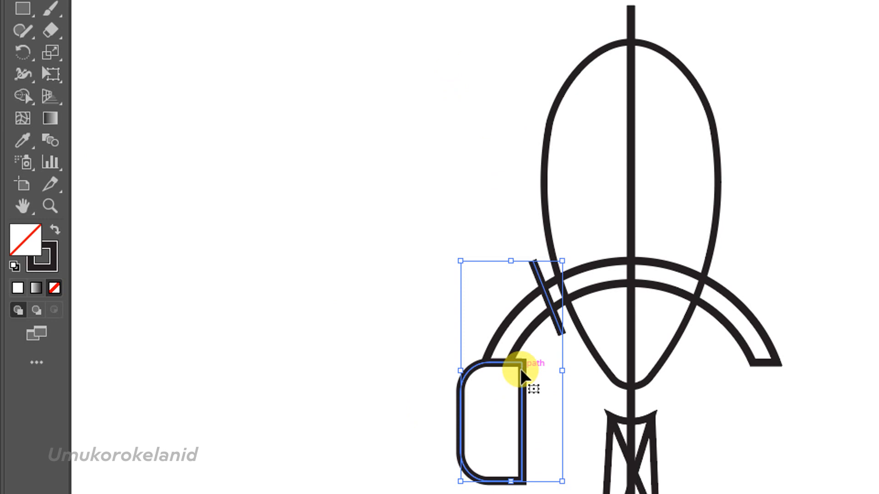
{"action": "left_click", "coordinate": [631, 31], "text": "shift"}
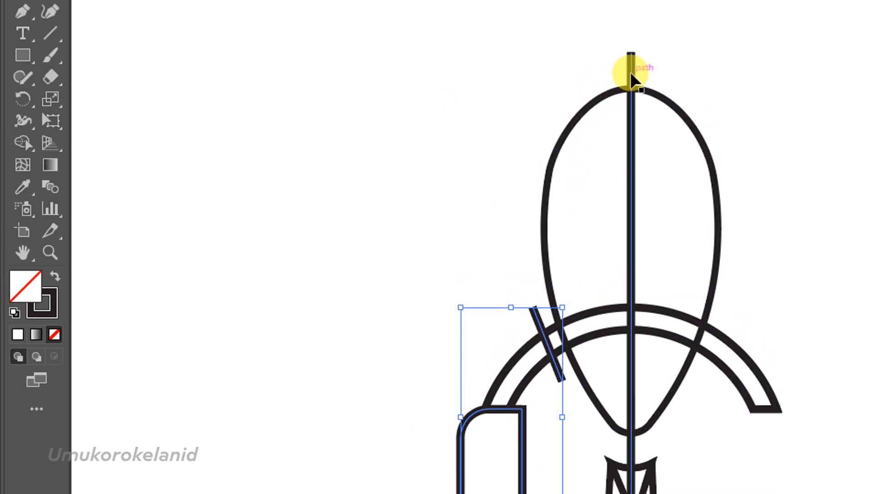
{"action": "left_click", "coordinate": [631, 76], "text": "shift"}
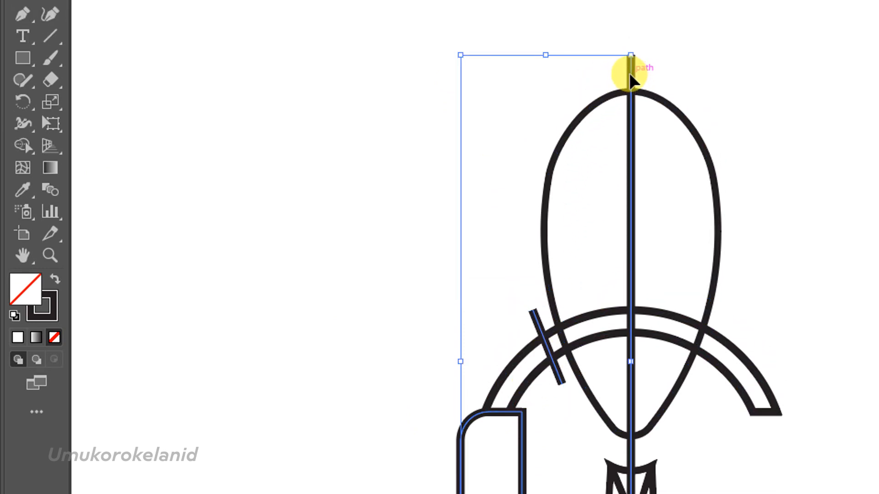
{"action": "right_click", "coordinate": [551, 416]}
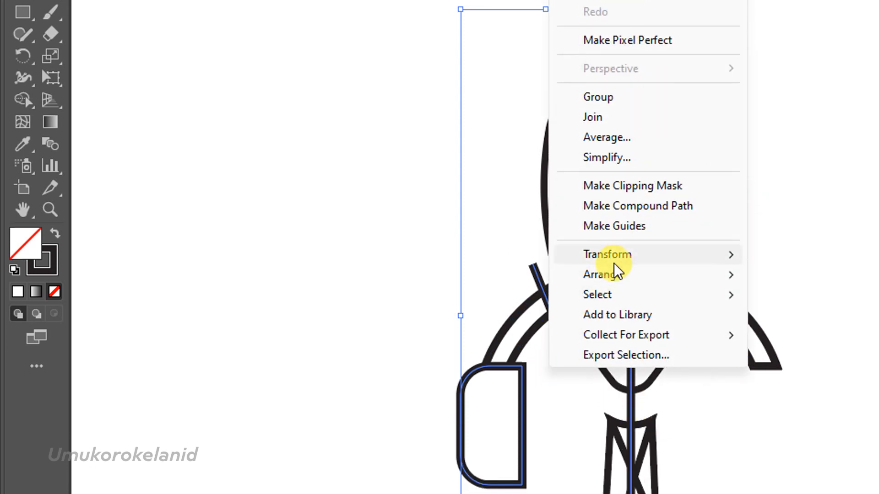
{"action": "mouse_move", "coordinate": [727, 309]}
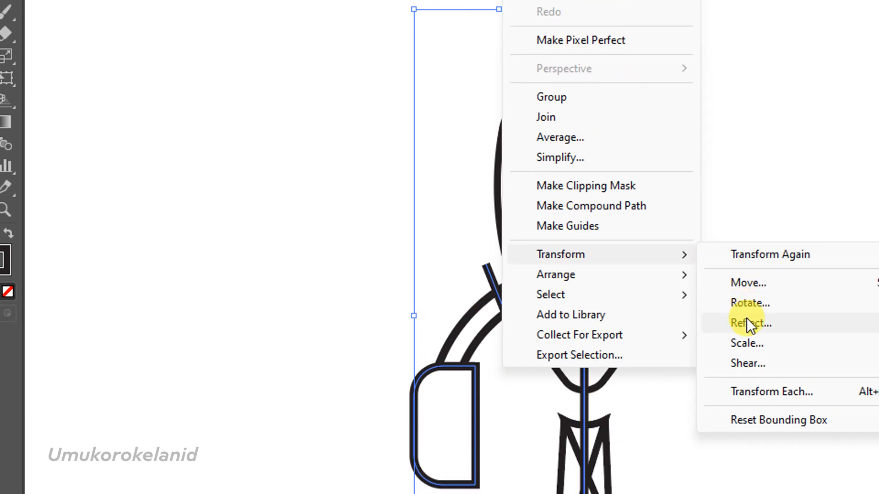
{"action": "left_click", "coordinate": [794, 323]}
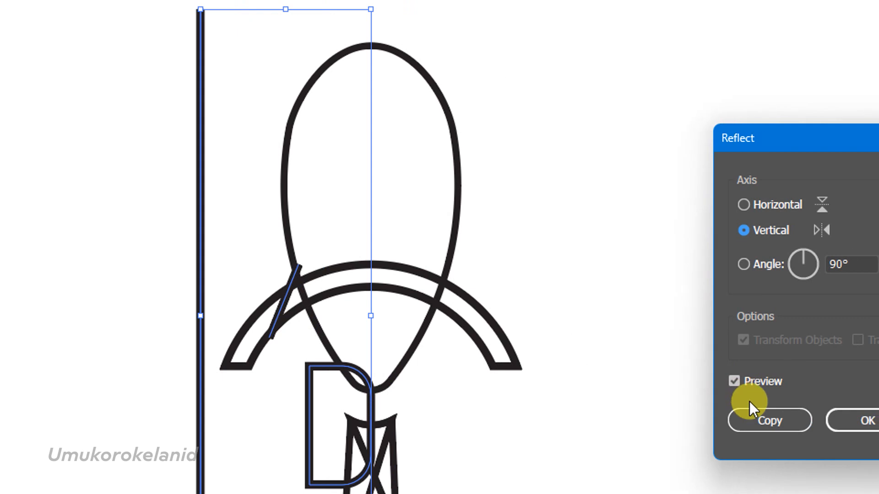
{"action": "left_click", "coordinate": [739, 414]}
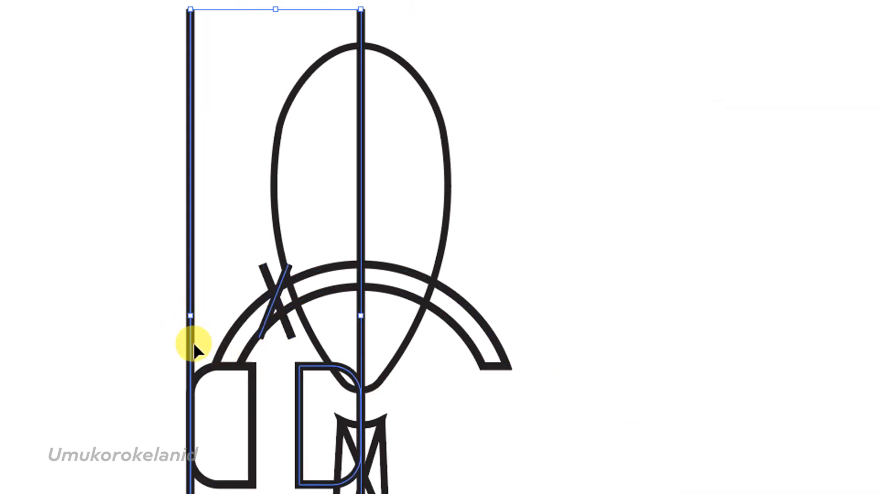
Move the mirrored ear cup, slanted line and vertical line across until the copied vertical line lies exactly on the original centre line.
{"action": "left_click_drag", "start_coordinate": [196, 422], "coordinate": [416, 417]}
{"action": "key", "text": "alt+F10"}
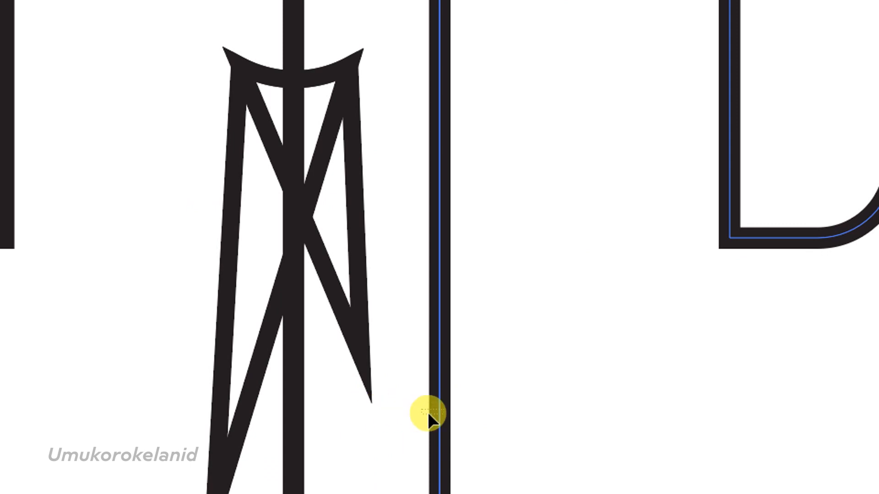
{"action": "left_click", "coordinate": [452, 403]}
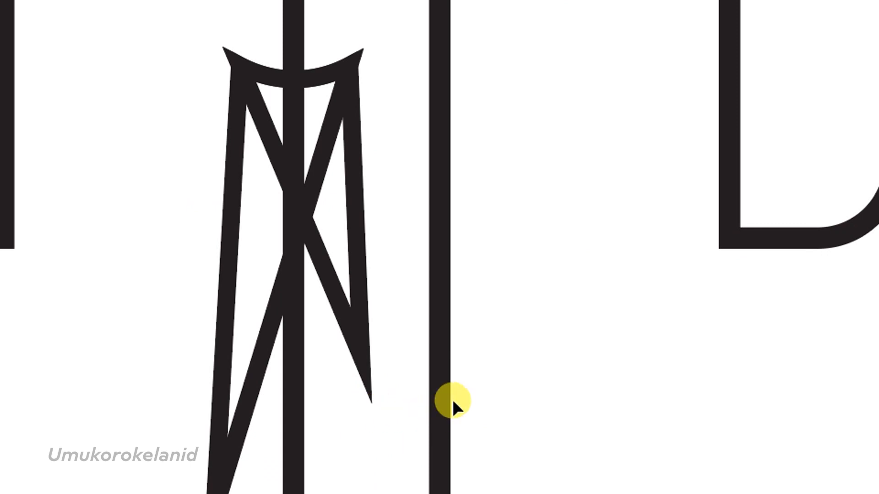
{"action": "left_click", "coordinate": [733, 237]}
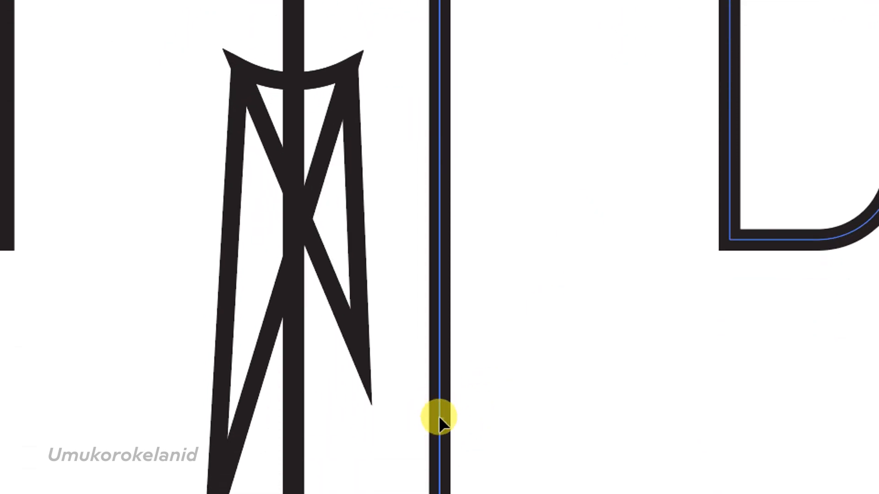
{"action": "left_click", "coordinate": [442, 404]}
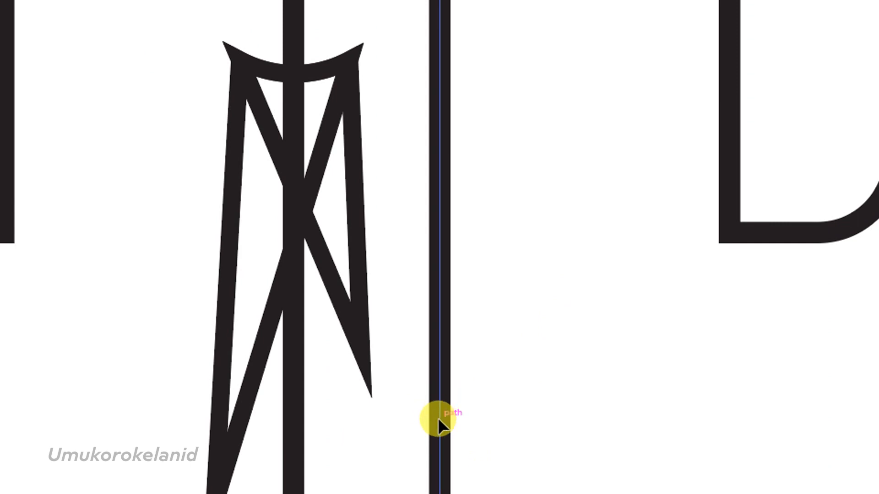
{"action": "left_click", "coordinate": [719, 245], "text": "shift"}
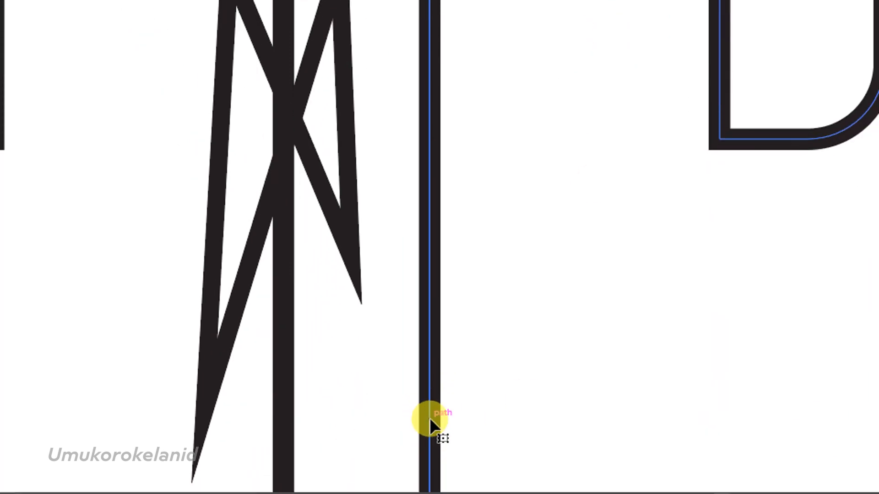
{"action": "left_click_drag", "start_coordinate": [430, 418], "coordinate": [281, 418]}
{"action": "key", "text": "alt+F10"}
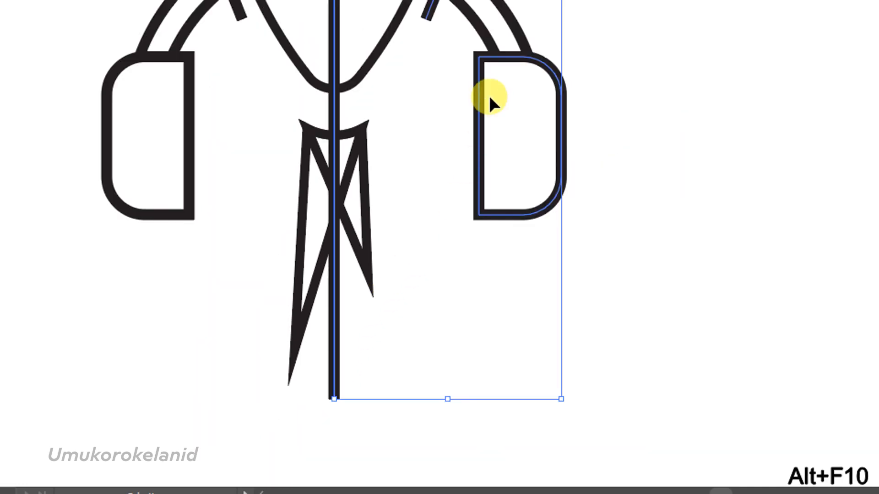
{"action": "scroll", "coordinate": [268, 52], "scroll_direction": "up", "scroll_amount": 4}
{"action": "scroll", "coordinate": [398, 78], "scroll_direction": "up", "scroll_amount": 5}
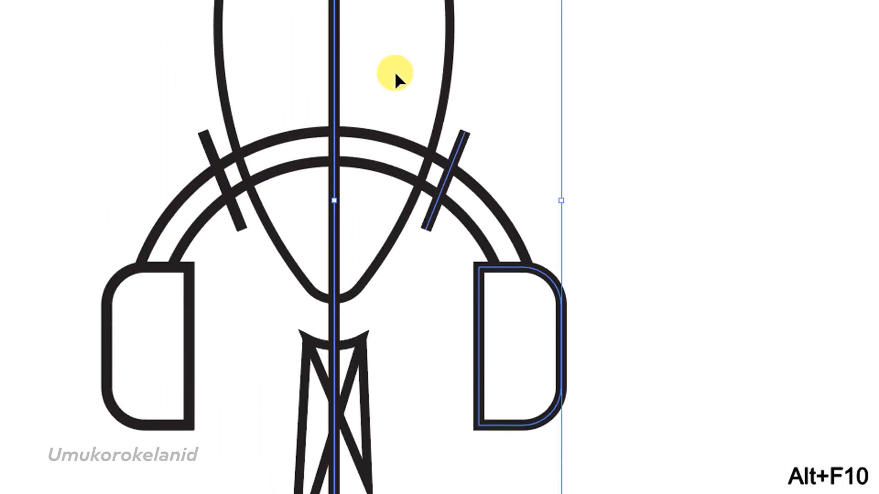
{"action": "scroll", "coordinate": [204, 415], "scroll_direction": "down", "scroll_amount": 3}
{"action": "scroll", "coordinate": [130, 374], "scroll_direction": "up", "scroll_amount": 5}
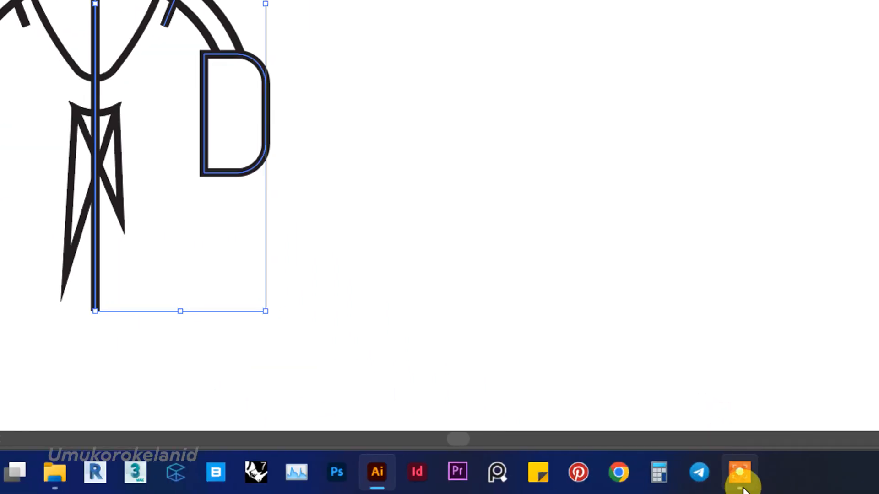
{"action": "left_click", "coordinate": [740, 476]}
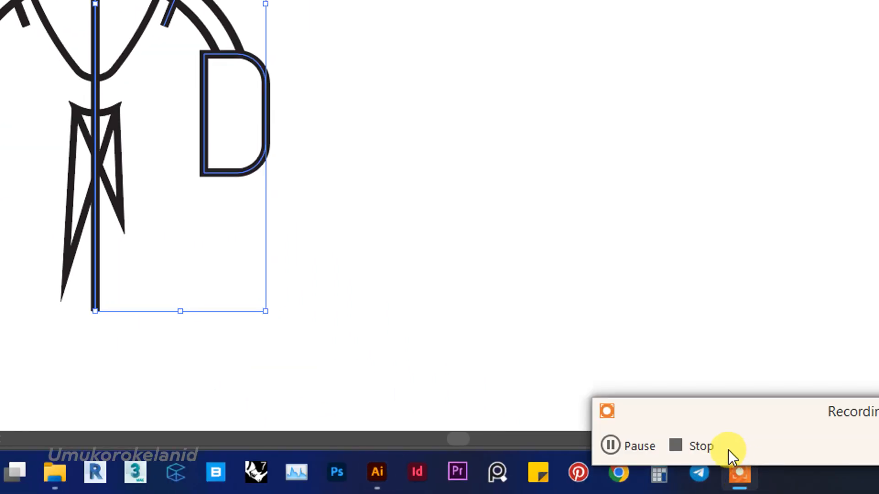
{"action": "left_click", "coordinate": [629, 446]}
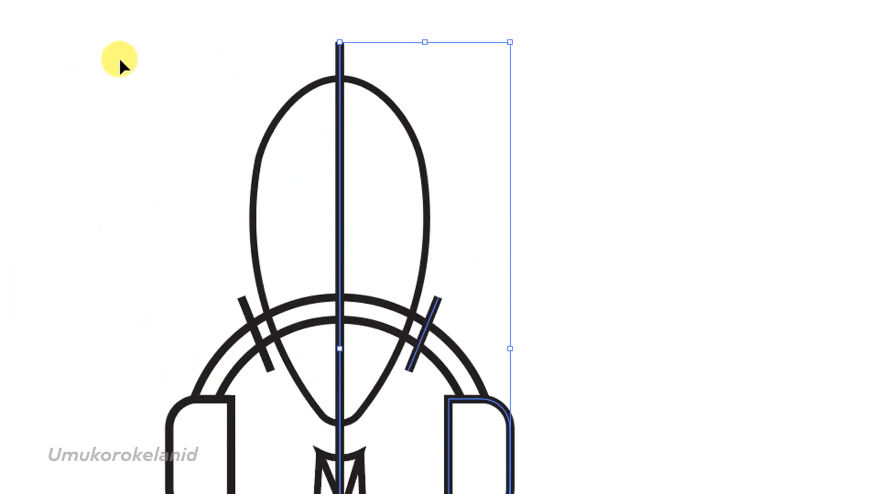
Delete the two overlapping vertical centre lines running through the rocket body and flame.
{"action": "key", "text": "alt+F10"}
{"action": "scroll", "coordinate": [313, 332], "scroll_direction": "down", "scroll_amount": 1}
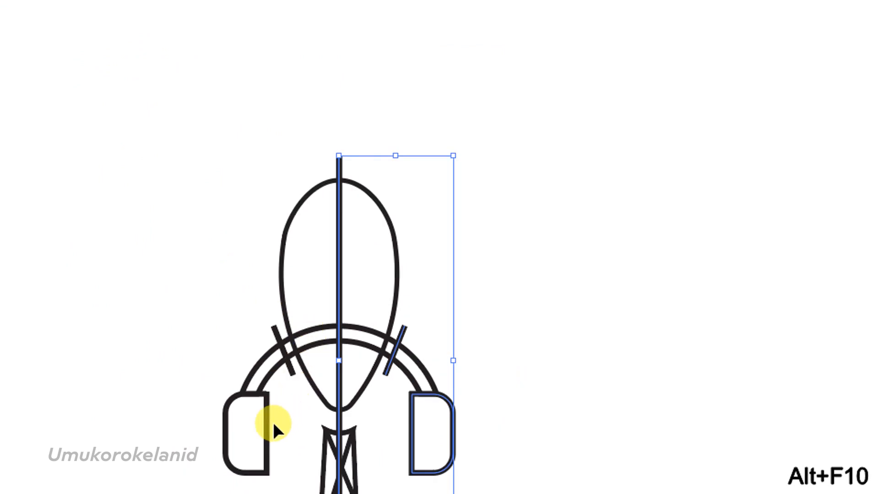
{"action": "scroll", "coordinate": [276, 416], "scroll_direction": "down", "scroll_amount": 2}
{"action": "scroll", "coordinate": [270, 416], "scroll_direction": "up", "scroll_amount": 1}
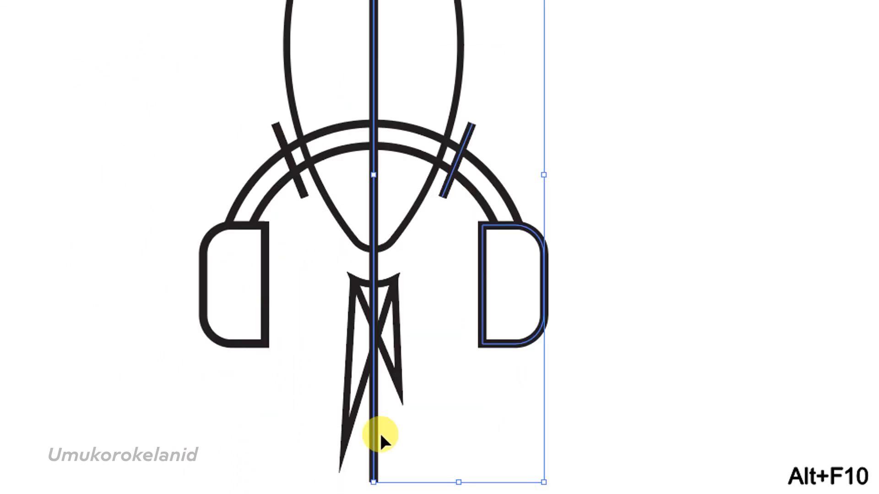
{"action": "scroll", "coordinate": [379, 431], "scroll_direction": "down", "scroll_amount": 3}
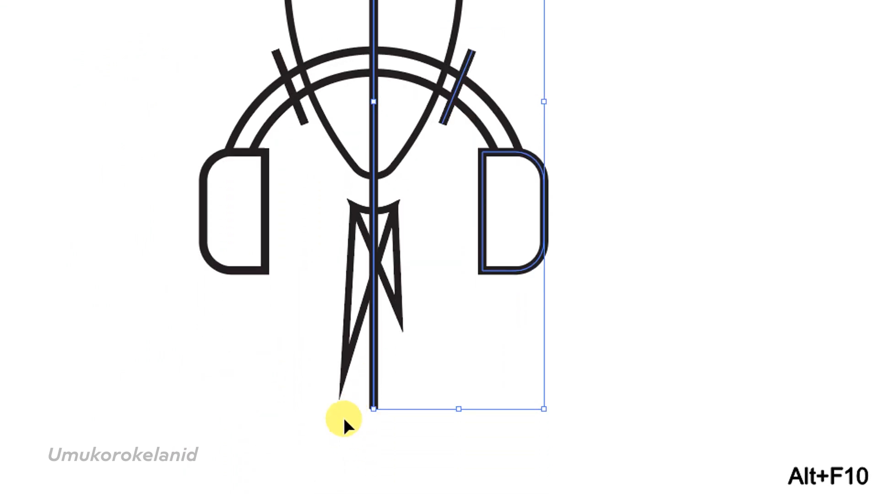
{"action": "left_click", "coordinate": [230, 410]}
{"action": "scroll", "coordinate": [345, 422], "scroll_direction": "down", "scroll_amount": 1}
{"action": "left_click_drag", "start_coordinate": [403, 419], "coordinate": [363, 377]}
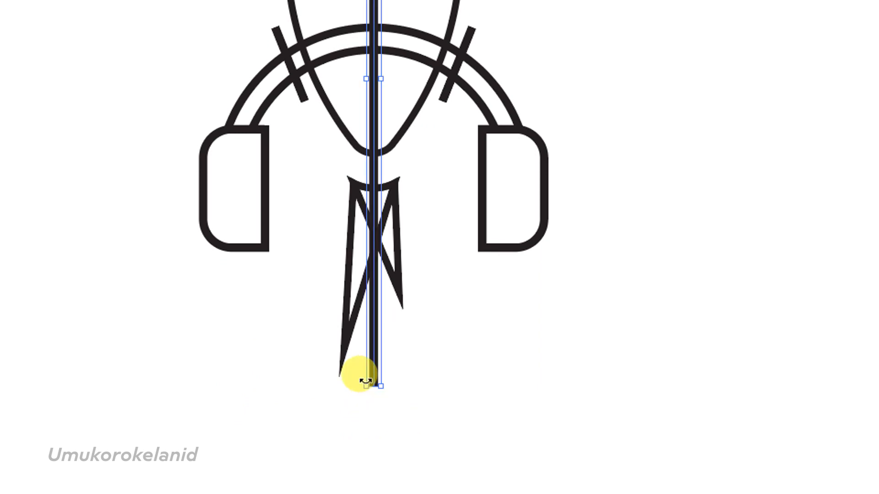
{"action": "key", "text": "Delete"}
Select all the headphone parts: both ear cups, the headband arc and both slanted lines.
{"action": "left_click_drag", "start_coordinate": [615, 264], "coordinate": [525, 188]}
{"action": "left_click_drag", "start_coordinate": [201, 224], "coordinate": [200, 225]}
{"action": "left_click", "coordinate": [241, 96], "text": "shift"}
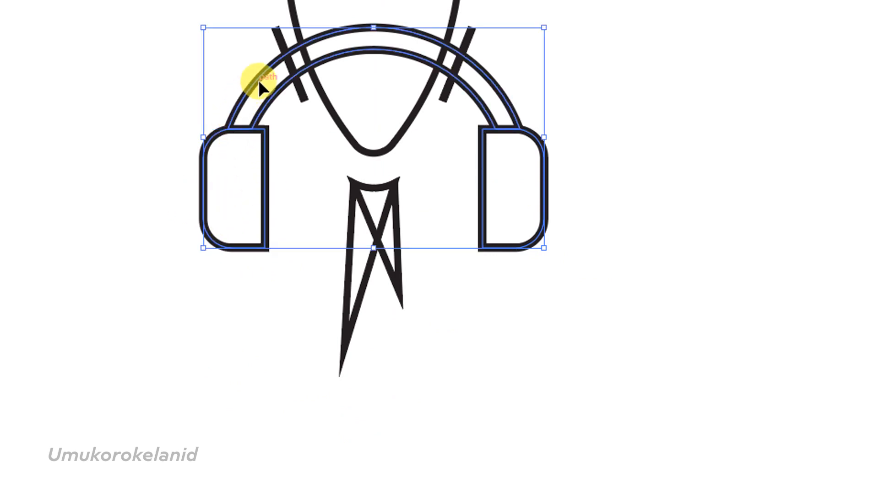
{"action": "scroll", "coordinate": [258, 80], "scroll_direction": "up", "scroll_amount": 2}
{"action": "scroll", "coordinate": [436, 86], "scroll_direction": "up", "scroll_amount": 1}
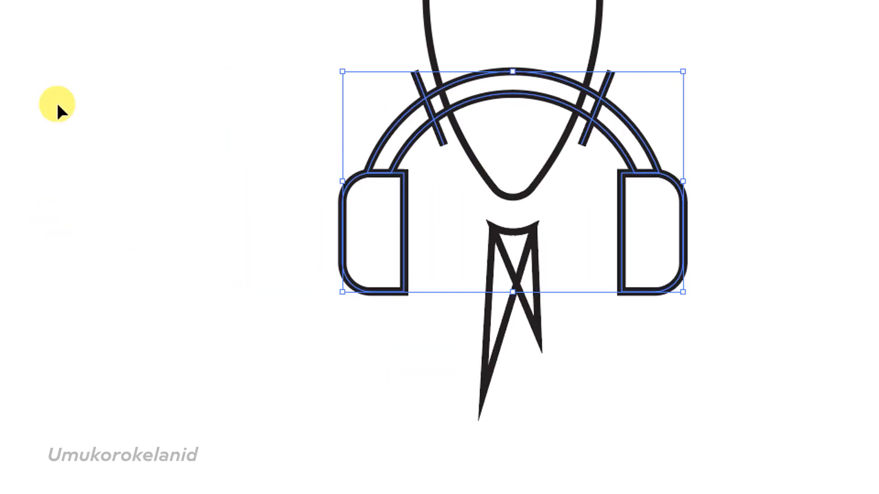
Use Shape Builder to split the arched double band into separate sections where the two short slanted lines cross it.
{"action": "left_click", "coordinate": [19, 130]}
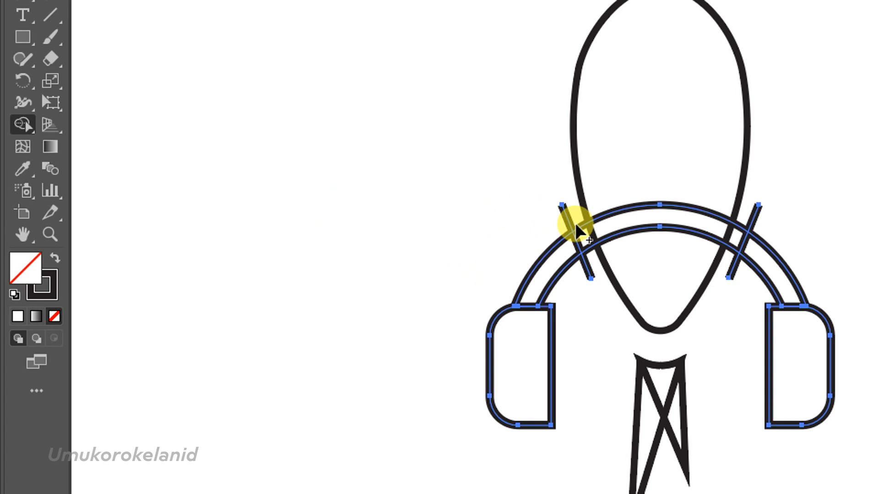
{"action": "left_click", "coordinate": [558, 259]}
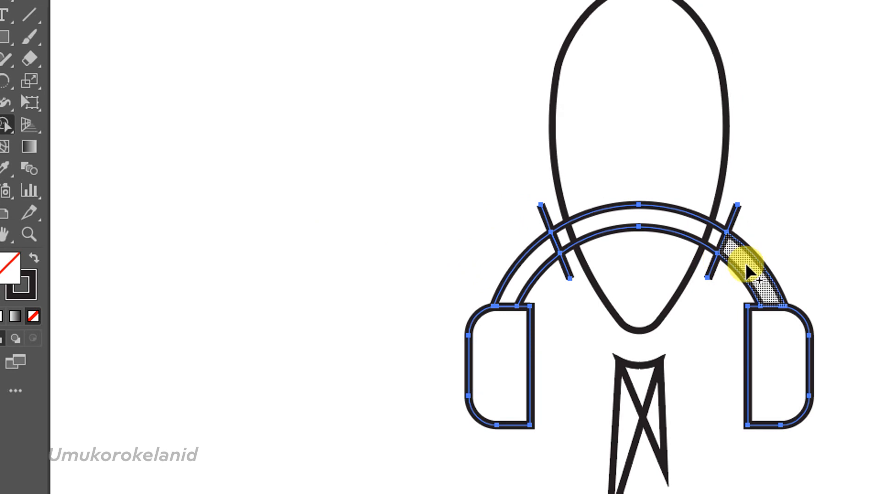
{"action": "left_click", "coordinate": [747, 270]}
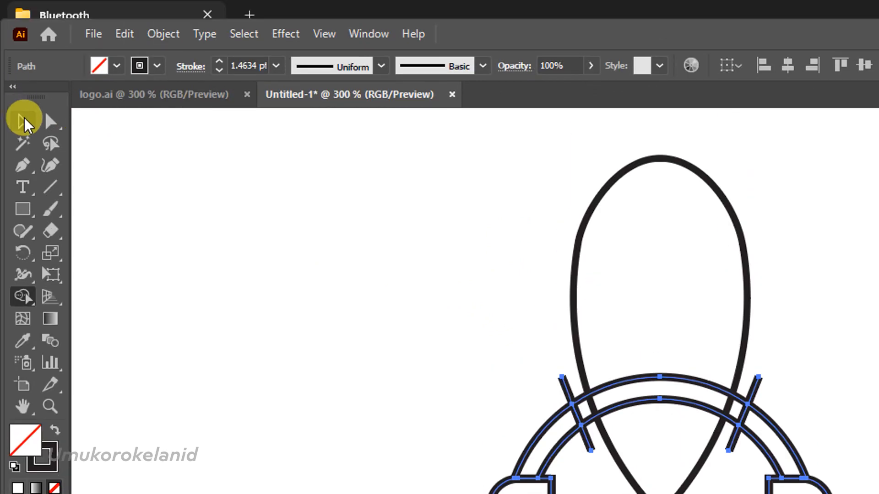
Delete the band's middle section across the oval and the leftover pieces of the short slanted lines.
{"action": "left_click", "coordinate": [2, 0]}
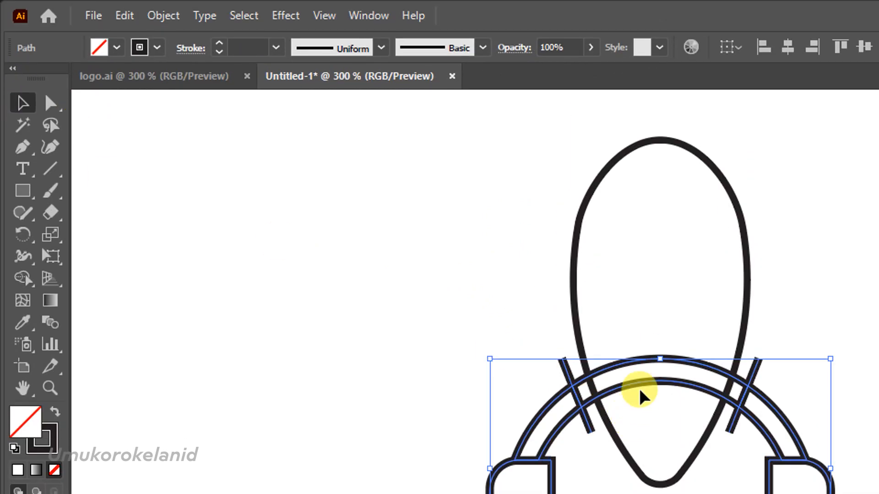
{"action": "left_click", "coordinate": [520, 332]}
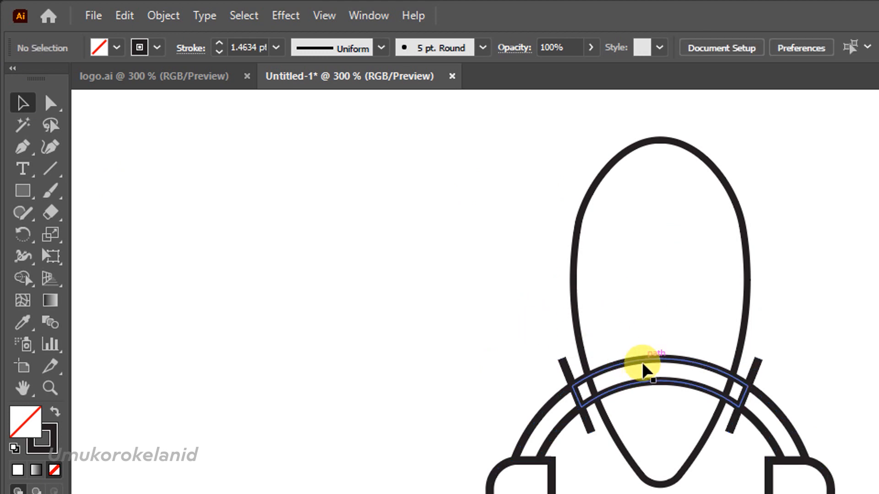
{"action": "left_click", "coordinate": [645, 368]}
{"action": "key", "text": "Delete"}
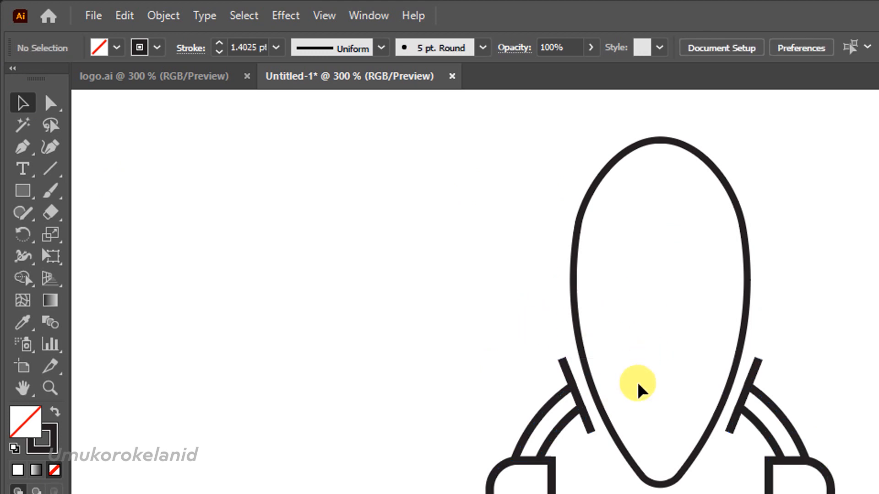
{"action": "key", "text": "Delete"}
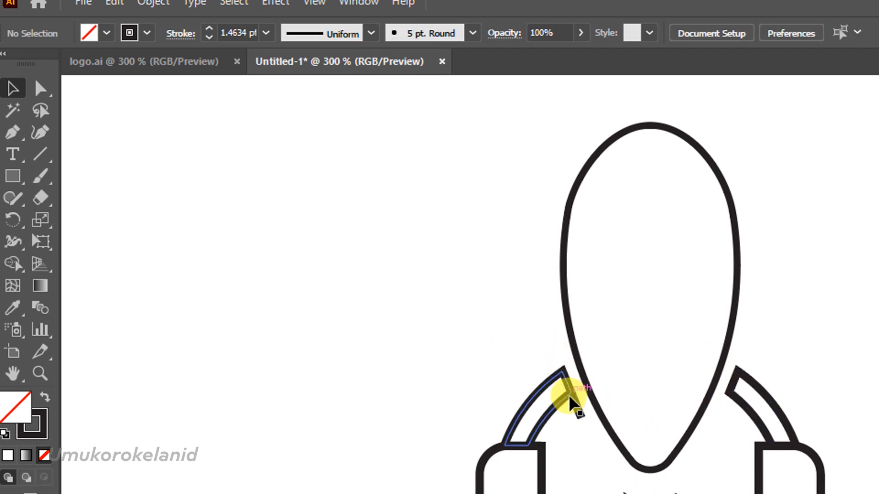
{"action": "left_click", "coordinate": [575, 412]}
{"action": "key", "text": "Delete"}
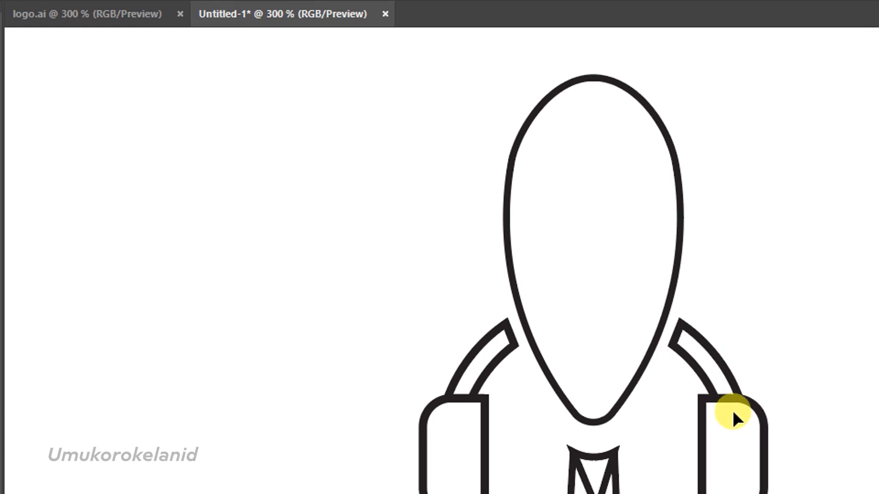
Select both bands with their rounded cups and erase the edge segment between band and cup on each side using Shape Builder.
{"action": "left_click_drag", "start_coordinate": [811, 418], "coordinate": [679, 380]}
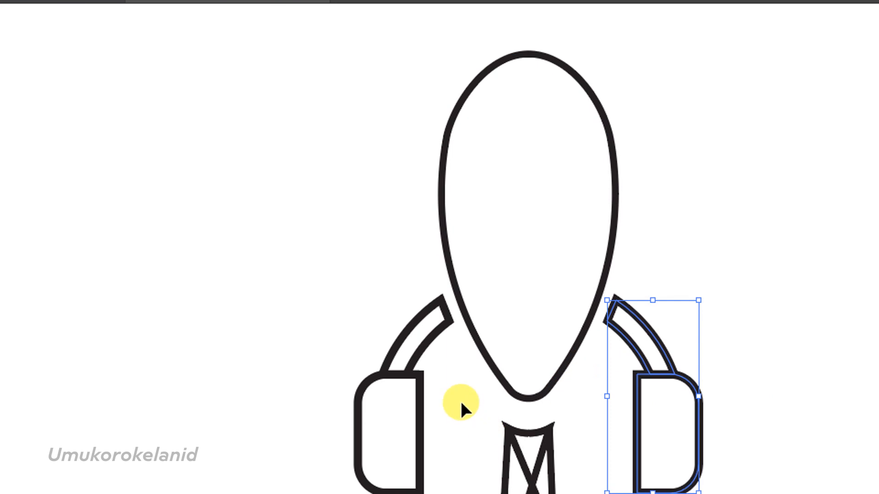
{"action": "left_click_drag", "start_coordinate": [420, 384], "coordinate": [359, 357]}
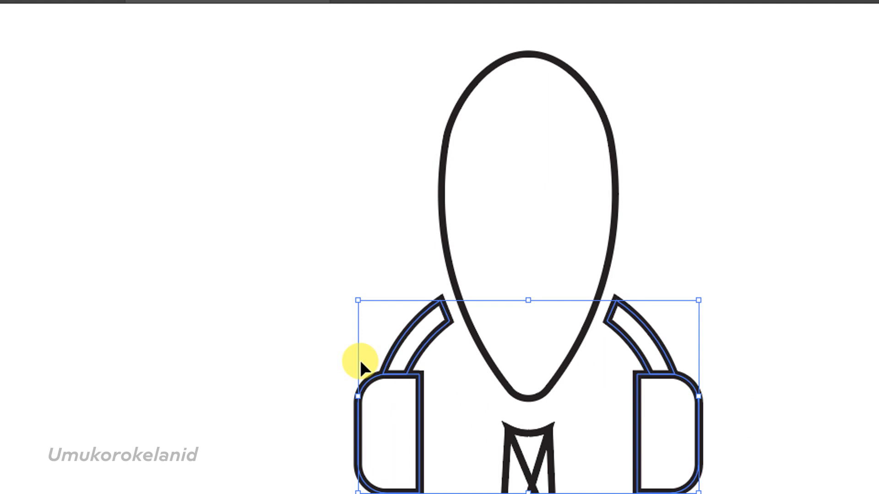
{"action": "left_click", "coordinate": [25, 198]}
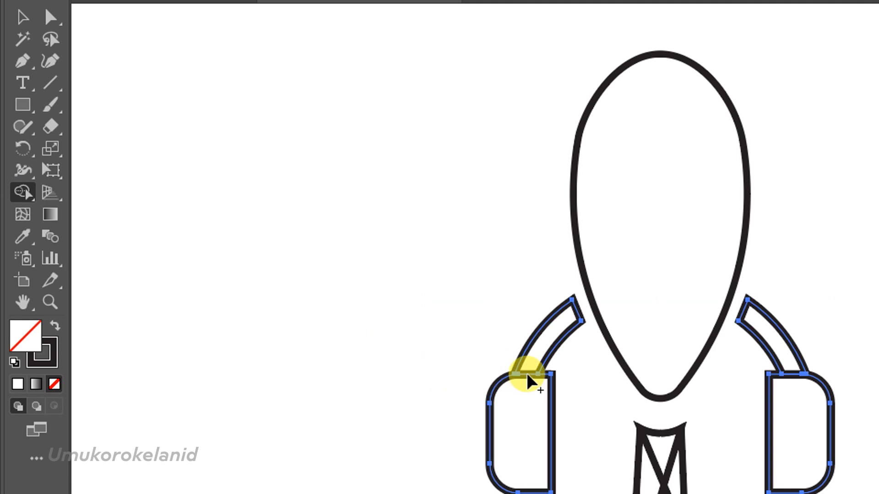
{"action": "scroll", "coordinate": [526, 376], "scroll_direction": "up", "scroll_amount": 2}
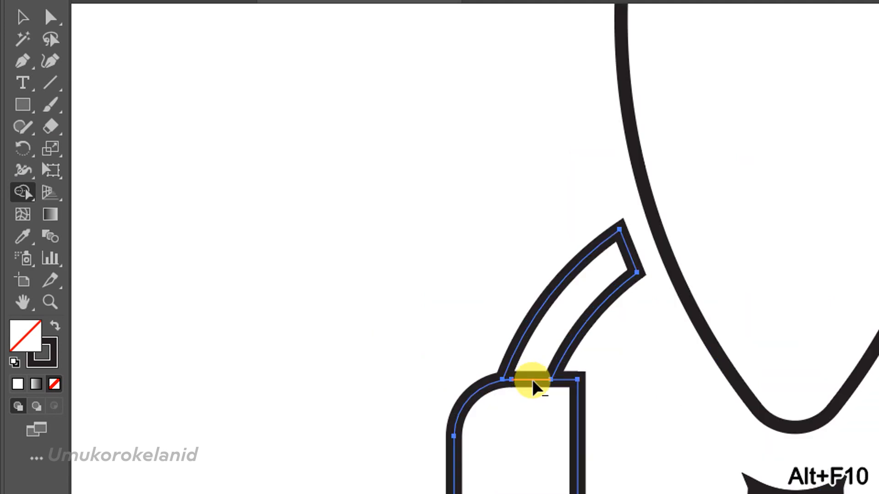
{"action": "left_click", "coordinate": [535, 383], "text": "alt"}
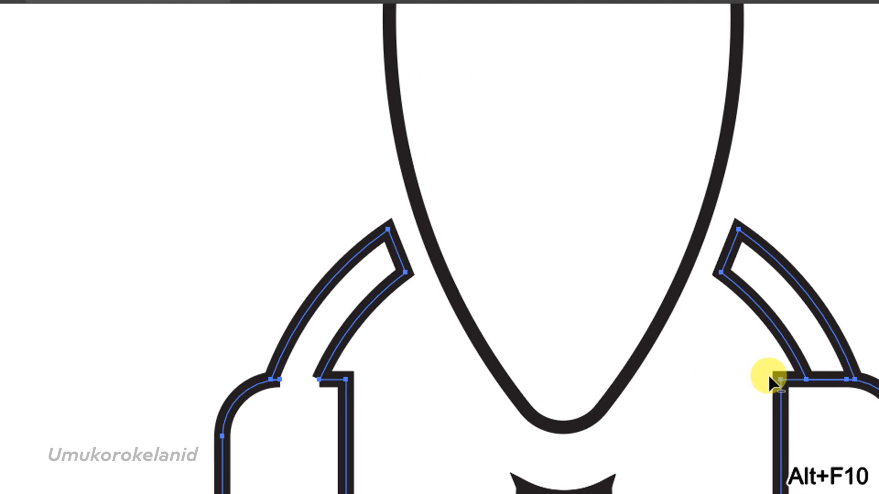
{"action": "left_click", "coordinate": [755, 379], "text": "alt"}
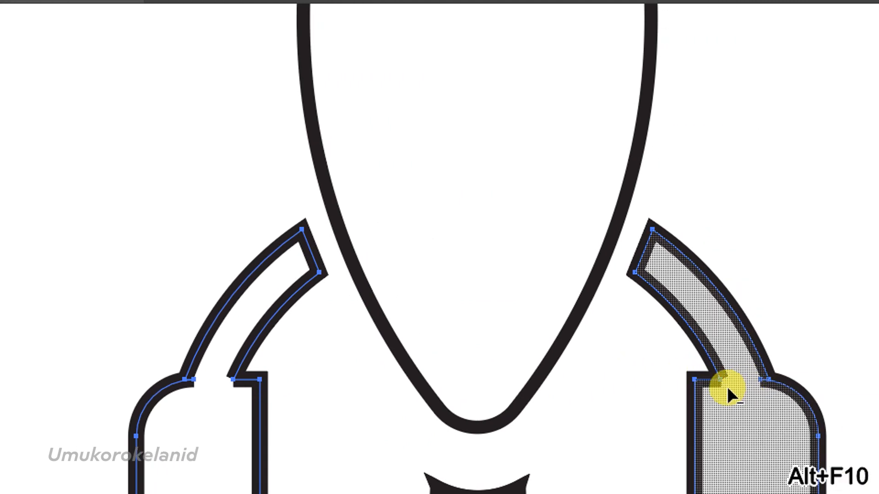
Merge each band with its rounded cup into a single shape on both sides using Shape Builder.
{"action": "scroll", "coordinate": [433, 486], "scroll_direction": "down", "scroll_amount": 2}
{"action": "scroll", "coordinate": [554, 399], "scroll_direction": "up", "scroll_amount": 3}
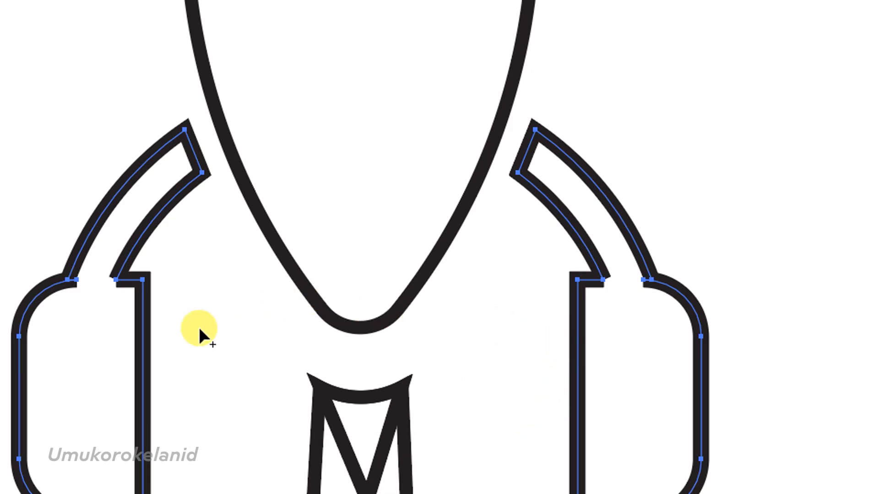
{"action": "left_click", "coordinate": [117, 342]}
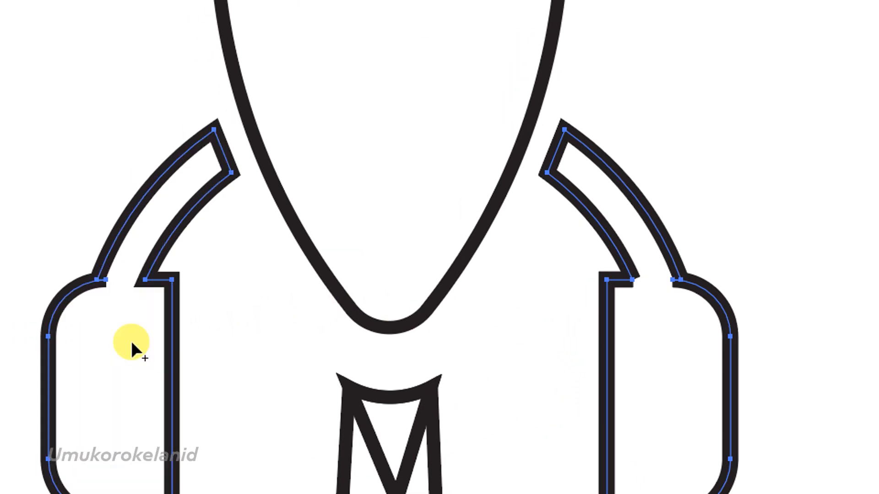
{"action": "left_click", "coordinate": [655, 343]}
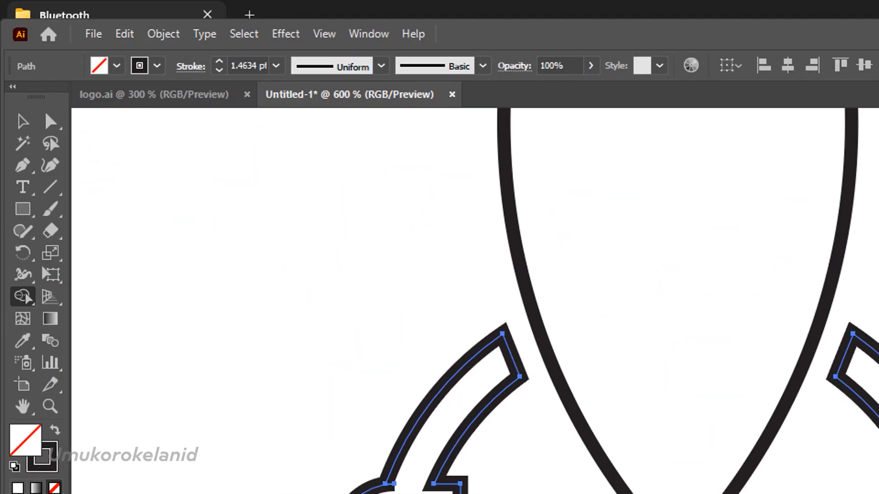
{"action": "left_click", "coordinate": [26, 120]}
With Shape Builder, erase the diagonal segment above the crossing in the pointed shapes below the oval and build the left tail as its own shape.
{"action": "scroll", "coordinate": [637, 423], "scroll_direction": "down", "scroll_amount": 4}
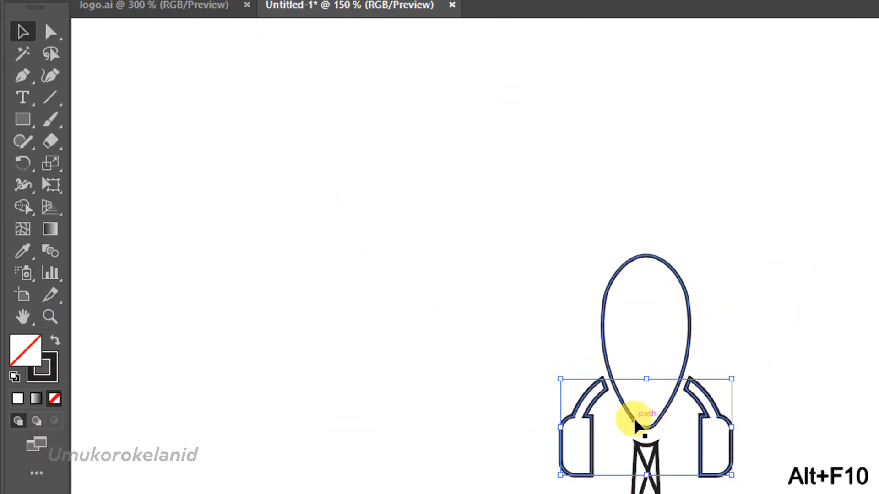
{"action": "scroll", "coordinate": [632, 451], "scroll_direction": "up", "scroll_amount": 2}
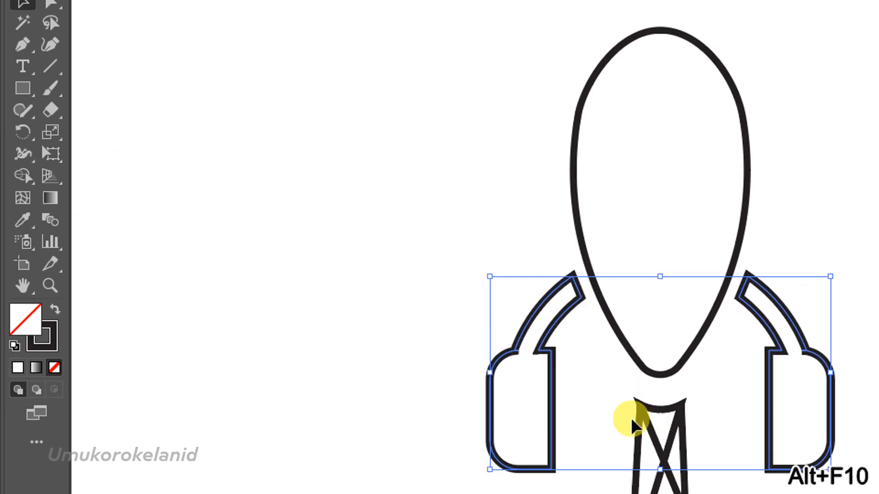
{"action": "scroll", "coordinate": [623, 421], "scroll_direction": "down", "scroll_amount": 1}
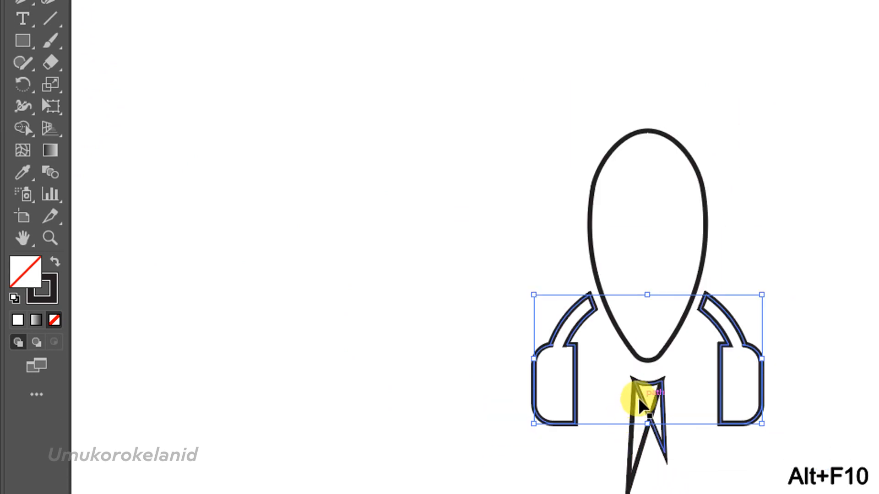
{"action": "scroll", "coordinate": [643, 412], "scroll_direction": "up", "scroll_amount": 1}
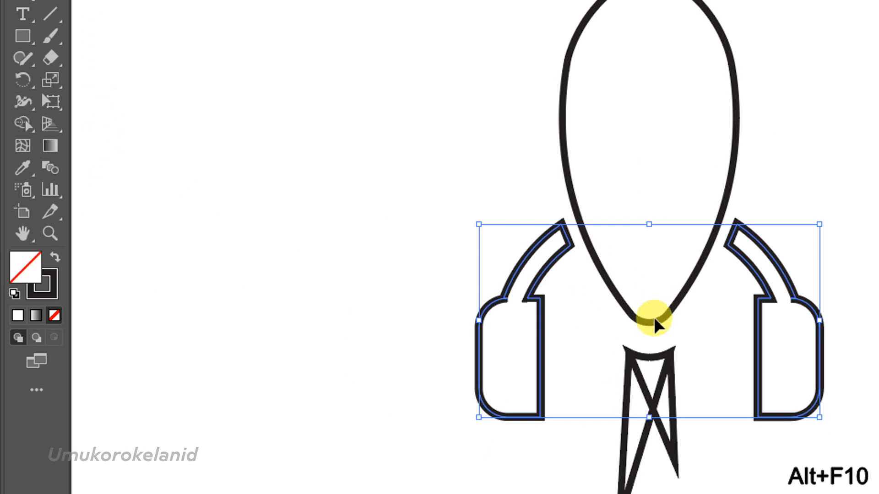
{"action": "scroll", "coordinate": [653, 453], "scroll_direction": "up", "scroll_amount": 3}
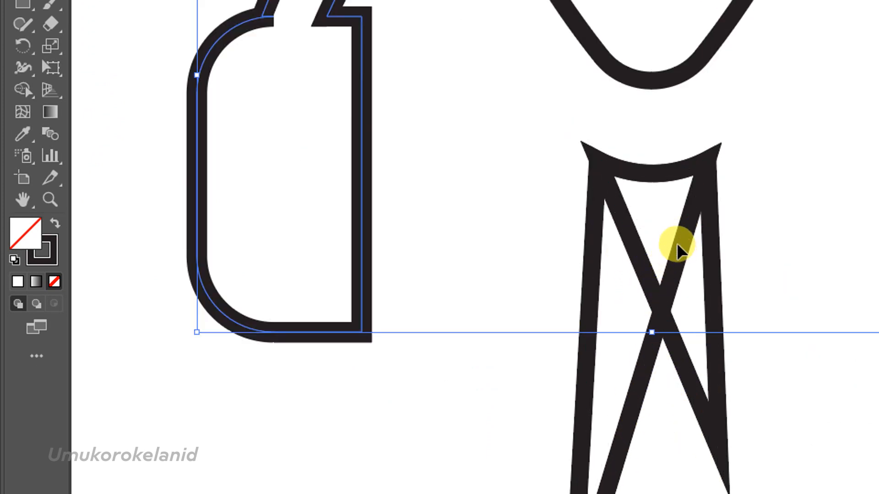
{"action": "key", "text": "alt+F10"}
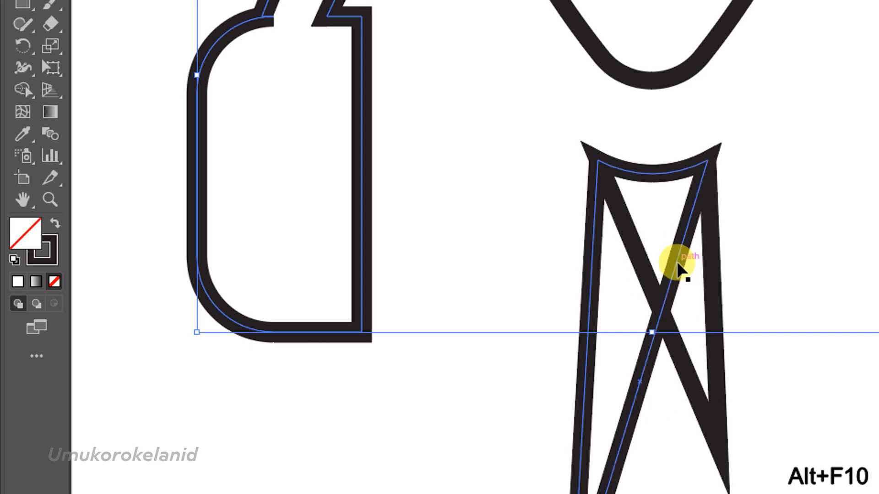
{"action": "left_click_drag", "start_coordinate": [760, 414], "coordinate": [540, 362]}
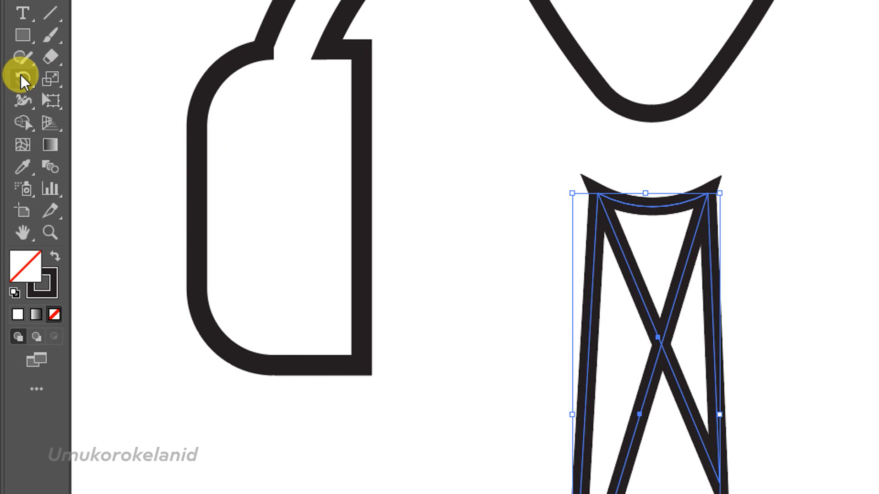
{"action": "left_click", "coordinate": [23, 123]}
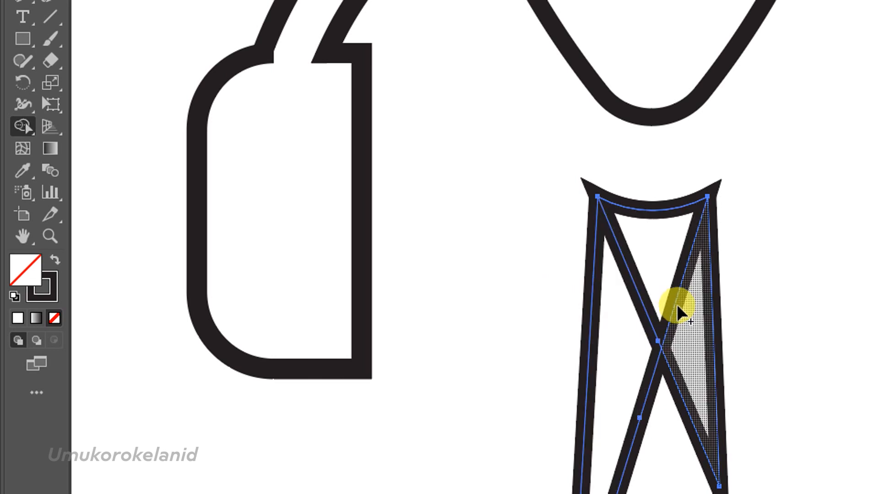
{"action": "key", "text": "alt"}
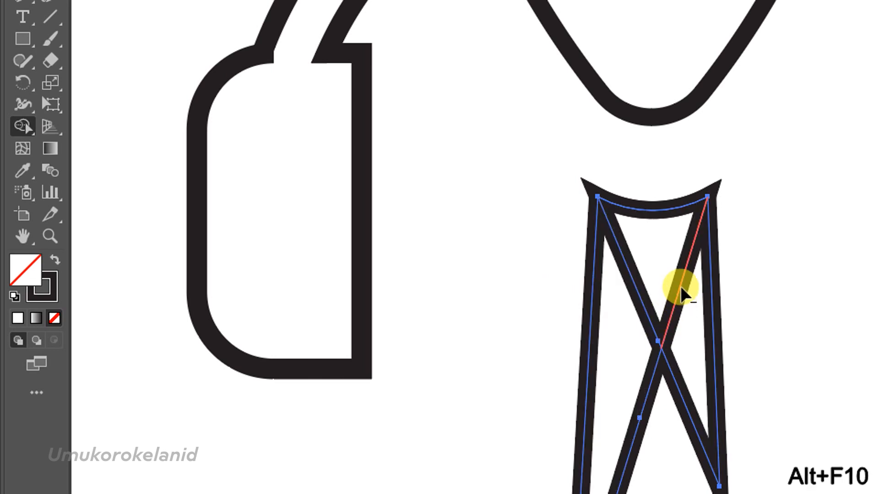
{"action": "left_click", "coordinate": [682, 289], "text": "alt"}
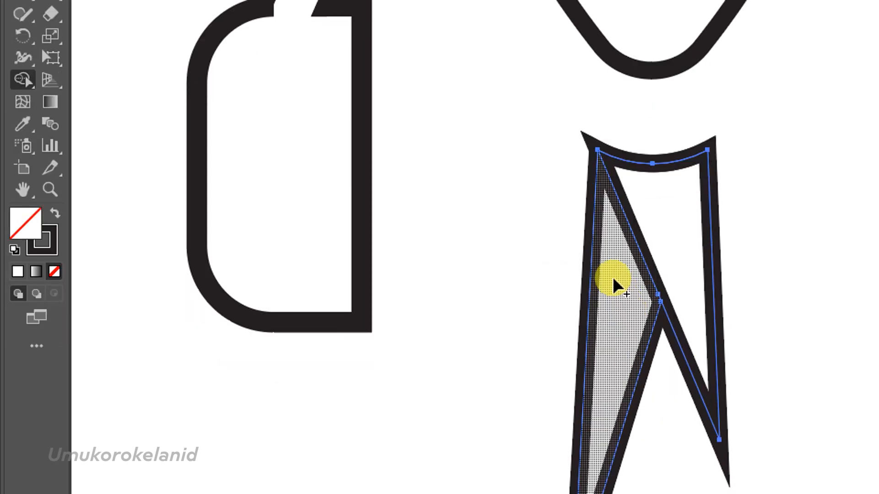
{"action": "left_click", "coordinate": [622, 295]}
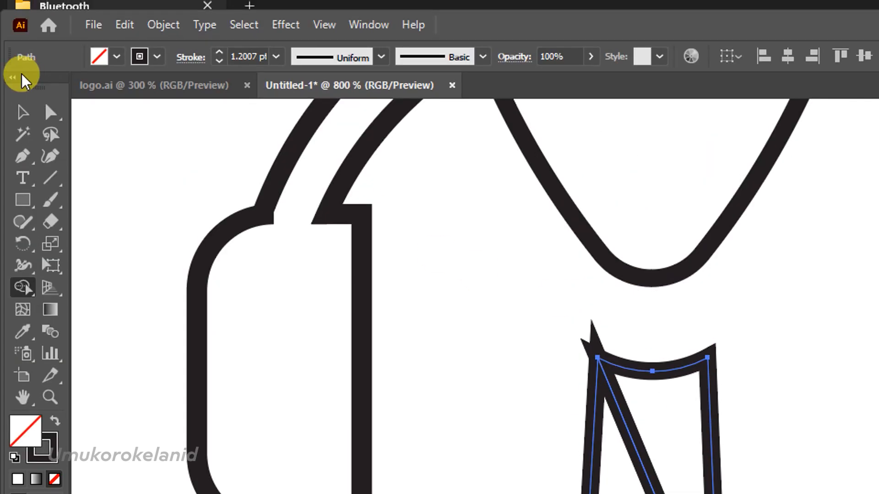
{"action": "left_click", "coordinate": [22, 115]}
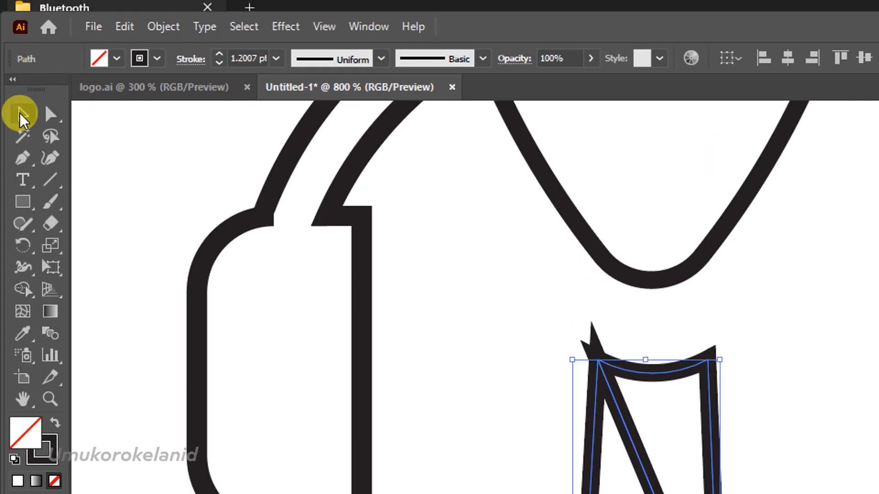
Move the middle anchor of the right pointed shape's curved top edge slightly downward to deepen the curve.
{"action": "key", "text": "alt+F10"}
{"action": "scroll", "coordinate": [599, 444], "scroll_direction": "down", "scroll_amount": 5}
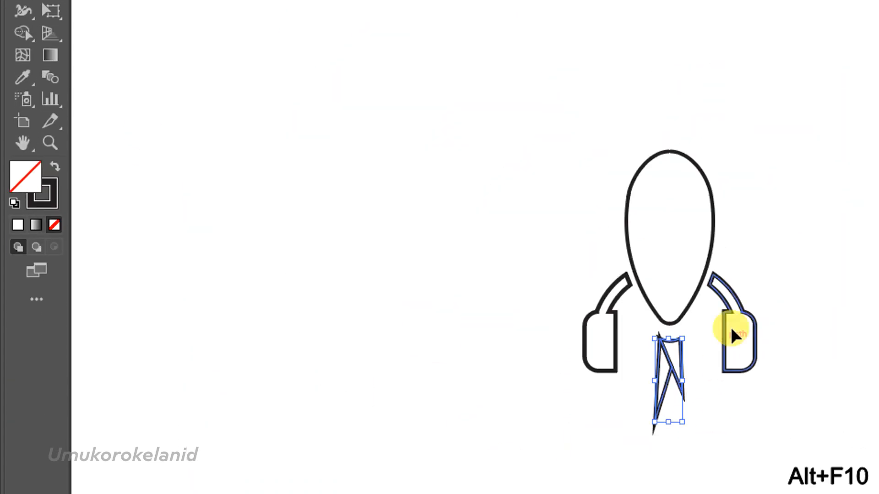
{"action": "left_click", "coordinate": [745, 262]}
{"action": "scroll", "coordinate": [627, 365], "scroll_direction": "up", "scroll_amount": 4}
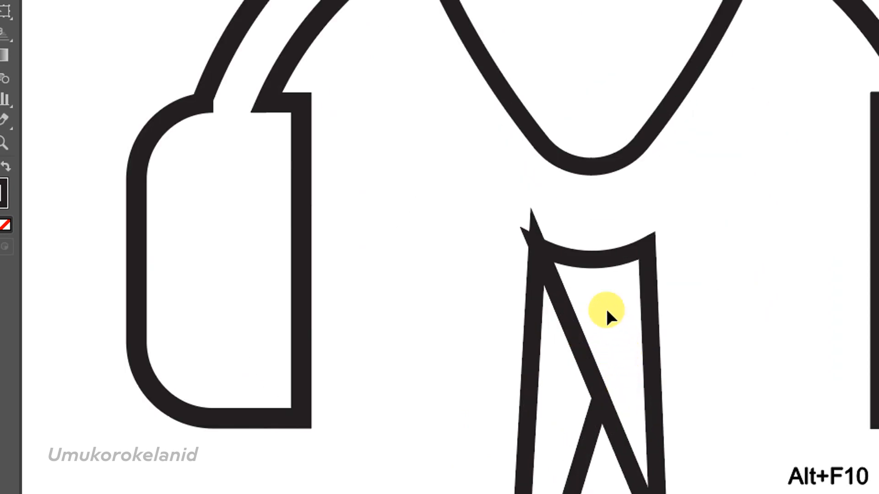
{"action": "left_click", "coordinate": [585, 265]}
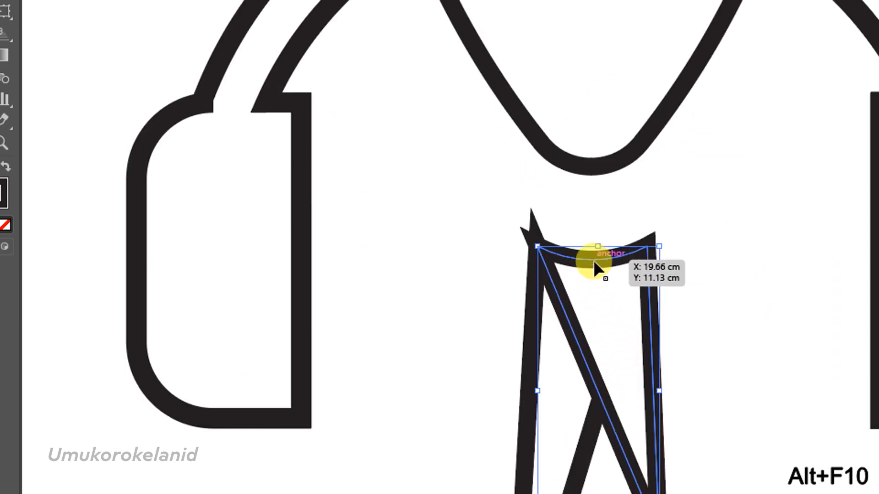
{"action": "scroll", "coordinate": [601, 274], "scroll_direction": "up", "scroll_amount": 2}
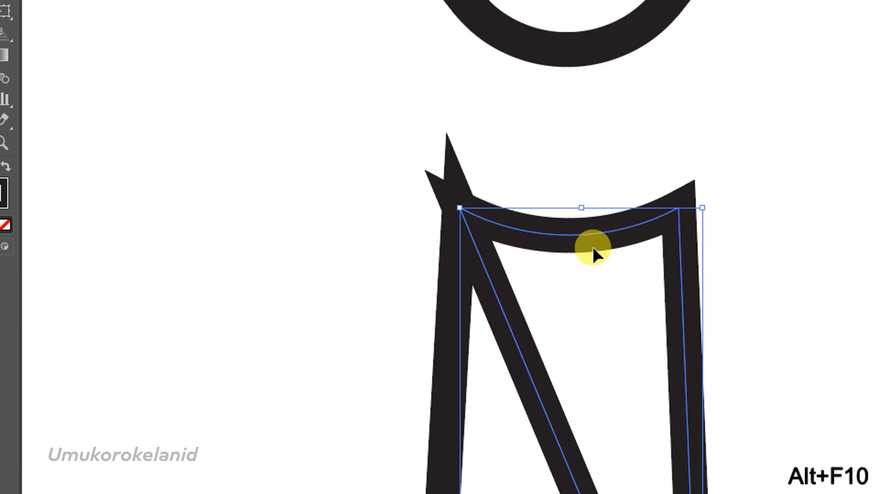
{"action": "key", "text": "ctrl+F10"}
{"action": "left_click_drag", "start_coordinate": [569, 234], "coordinate": [568, 246]}
{"action": "key", "text": "ctrl+z"}
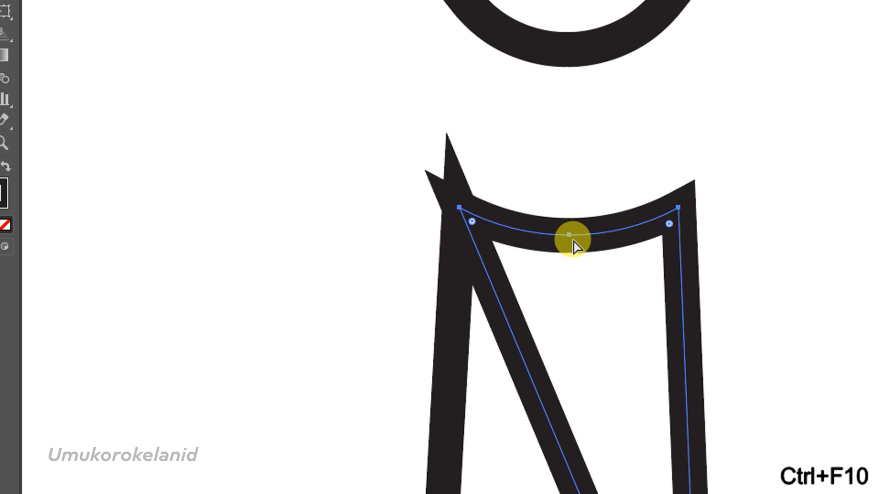
{"action": "left_click", "coordinate": [573, 239]}
{"action": "left_click_drag", "start_coordinate": [570, 237], "coordinate": [574, 245]}
{"action": "key", "text": "v"}
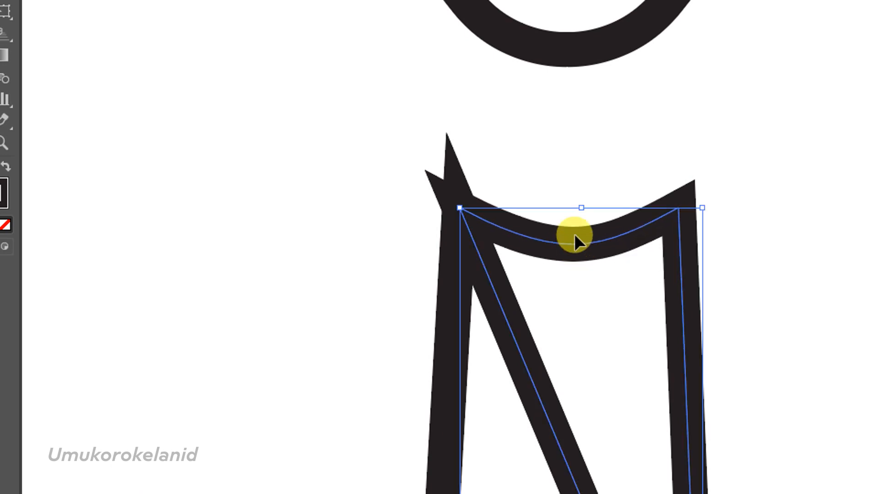
Select both pointed tail shapes below the oval.
{"action": "scroll", "coordinate": [575, 232], "scroll_direction": "down", "scroll_amount": 3}
{"action": "scroll", "coordinate": [632, 407], "scroll_direction": "down", "scroll_amount": 1}
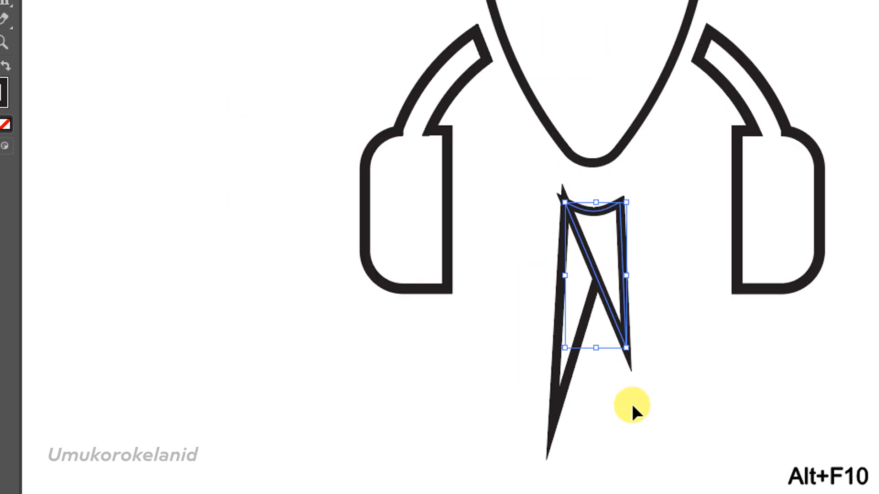
{"action": "left_click", "coordinate": [656, 407]}
{"action": "left_click_drag", "start_coordinate": [656, 408], "coordinate": [552, 322]}
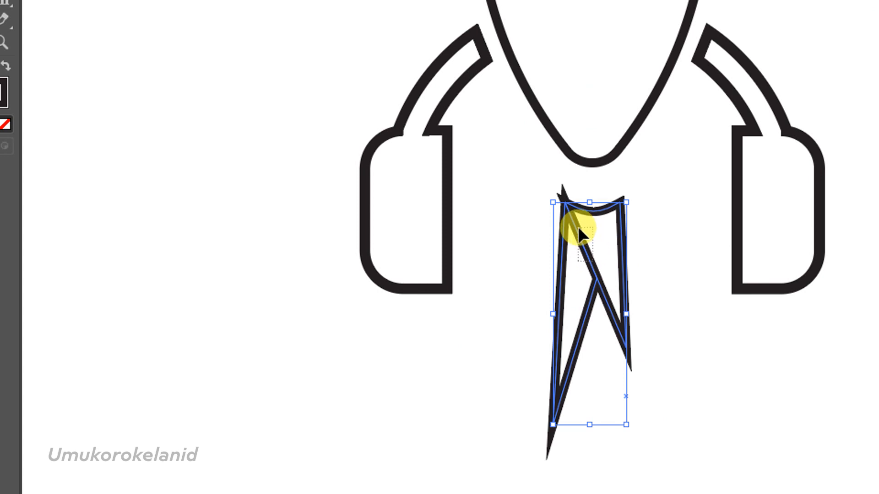
{"action": "left_click_drag", "start_coordinate": [583, 241], "coordinate": [579, 229]}
{"action": "scroll", "coordinate": [668, 367], "scroll_direction": "down", "scroll_amount": 1}
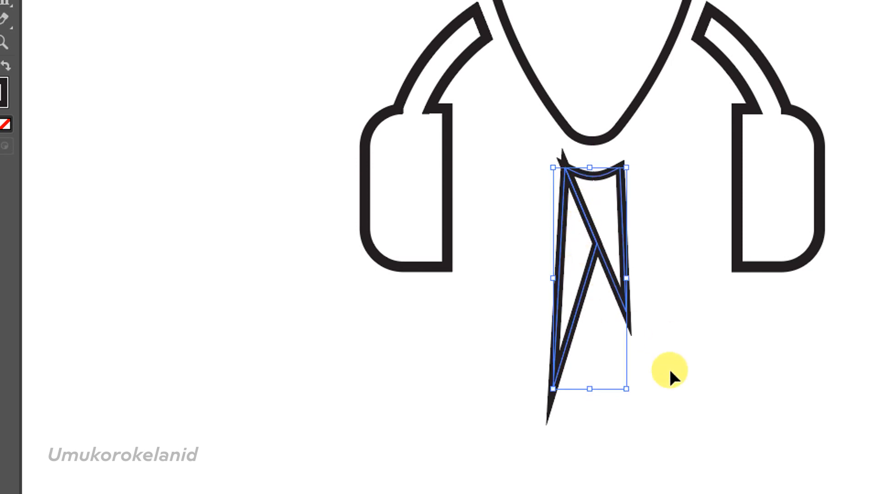
Show the locked linked sketch image behind the line art to compare them, and hide it again.
{"action": "scroll", "coordinate": [663, 378], "scroll_direction": "down", "scroll_amount": 3}
{"action": "left_click", "coordinate": [746, 250]}
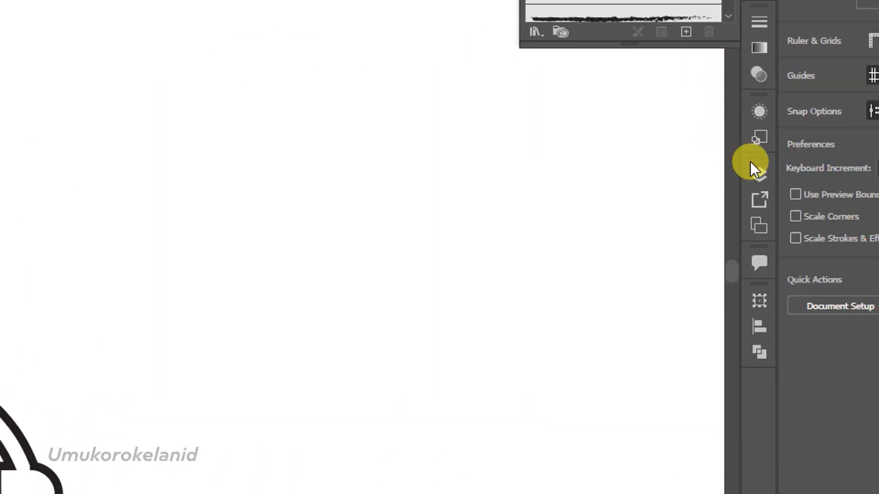
{"action": "left_click", "coordinate": [758, 173]}
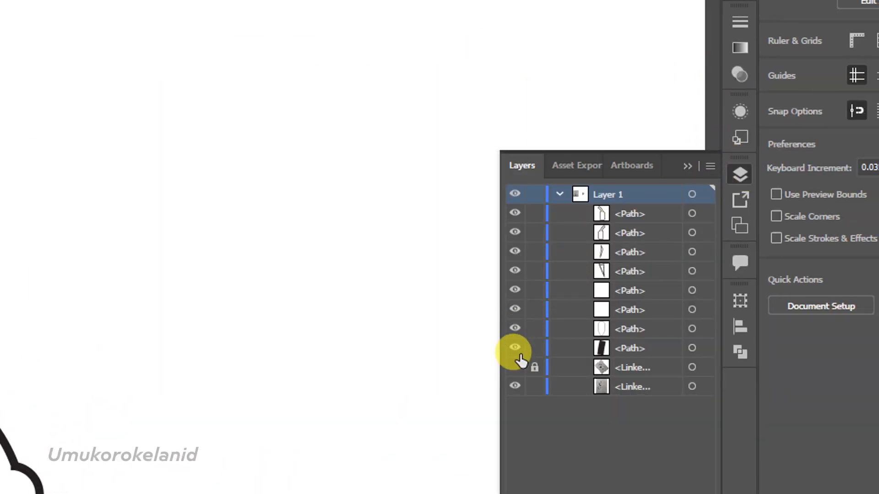
{"action": "key", "text": "alt+F10"}
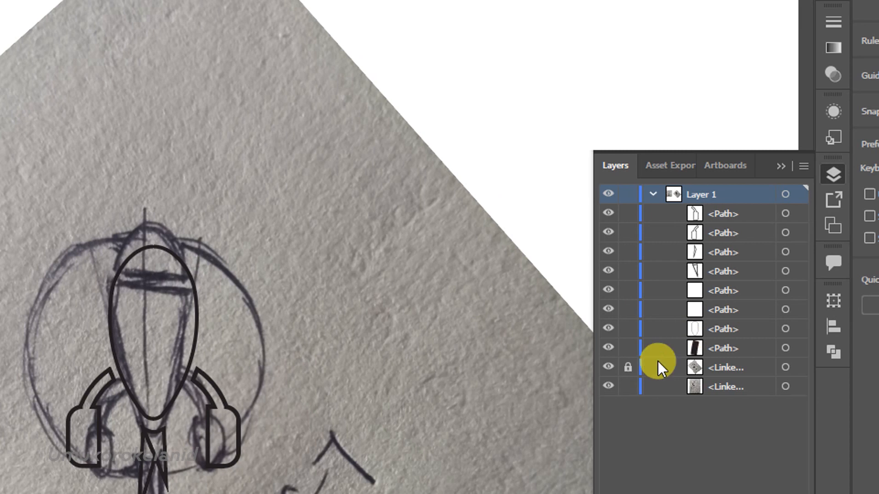
{"action": "left_click", "coordinate": [687, 367]}
{"action": "scroll", "coordinate": [152, 303], "scroll_direction": "up", "scroll_amount": 2}
{"action": "scroll", "coordinate": [7, 250], "scroll_direction": "down", "scroll_amount": 1}
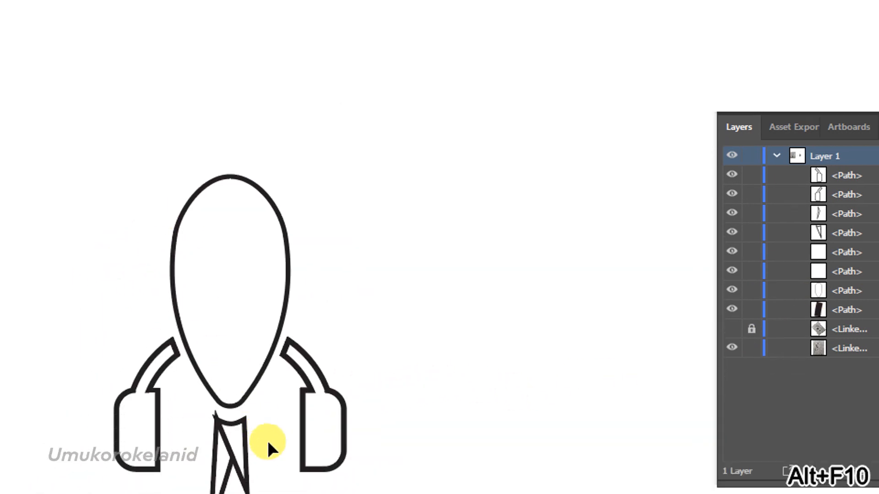
{"action": "scroll", "coordinate": [255, 408], "scroll_direction": "up", "scroll_amount": 2}
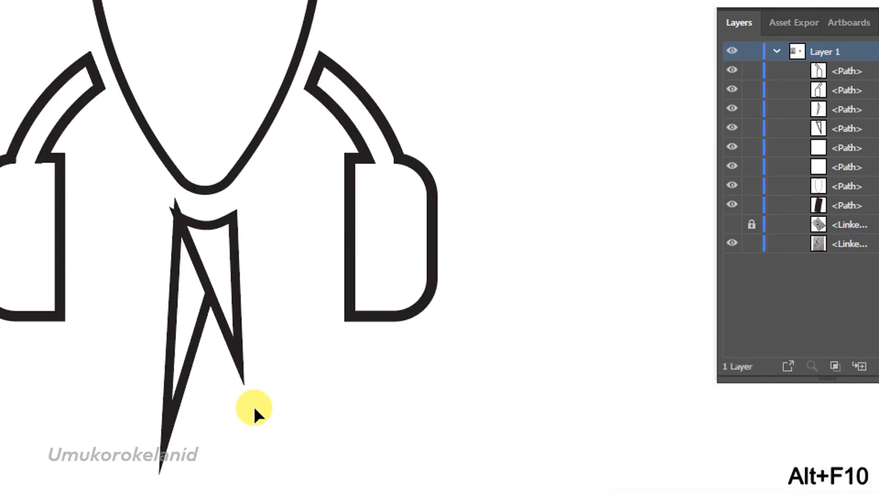
Draw two horizontal lines across the upper part of the oval, the upper one about 1.94 cm long and the lower one slightly shorter.
{"action": "scroll", "coordinate": [254, 406], "scroll_direction": "down", "scroll_amount": 2}
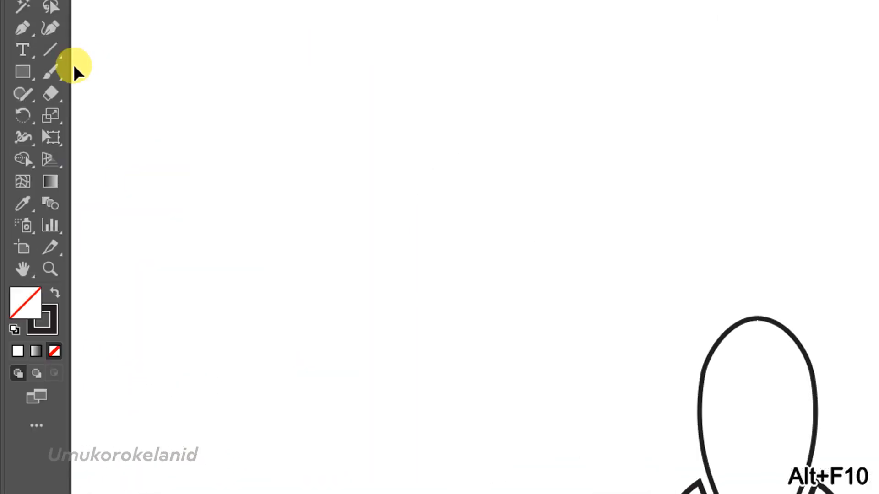
{"action": "left_click", "coordinate": [51, 50]}
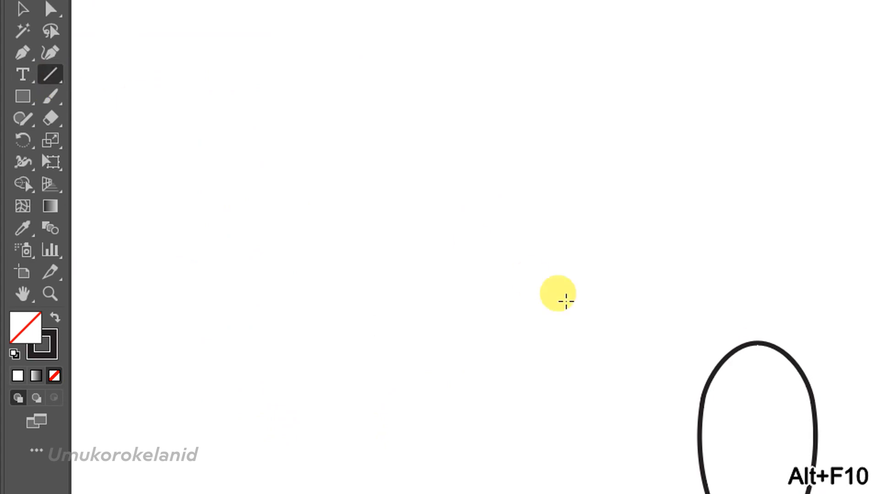
{"action": "left_click_drag", "start_coordinate": [667, 398], "coordinate": [863, 399]}
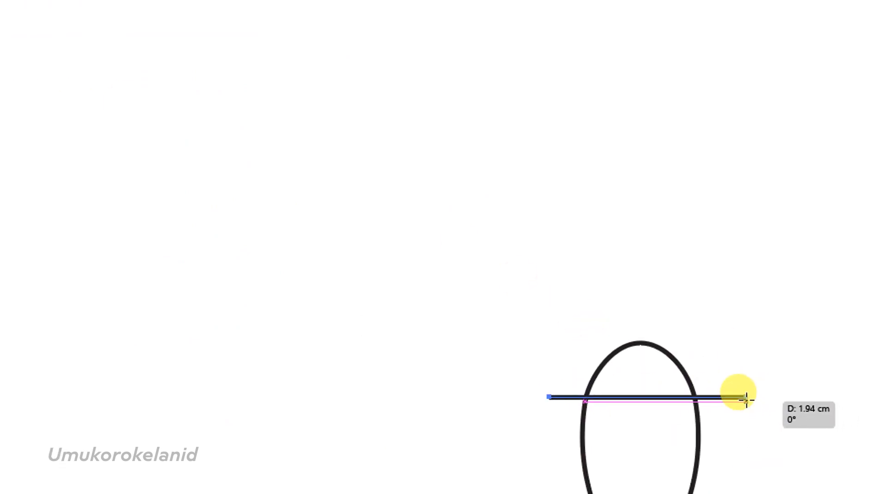
{"action": "left_click_drag", "start_coordinate": [746, 399], "coordinate": [746, 398]}
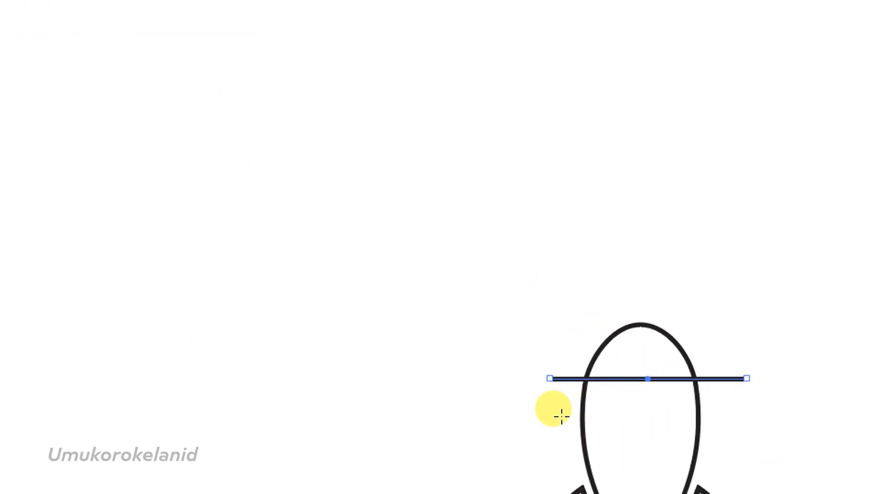
{"action": "left_click_drag", "start_coordinate": [555, 404], "coordinate": [741, 415]}
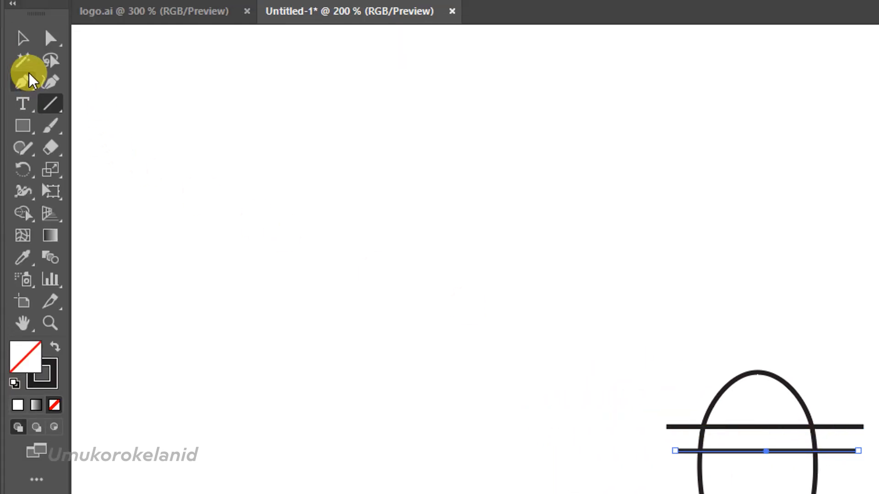
Move the lower horizontal line up to leave only a narrow gap below the upper line.
{"action": "left_click", "coordinate": [26, 74]}
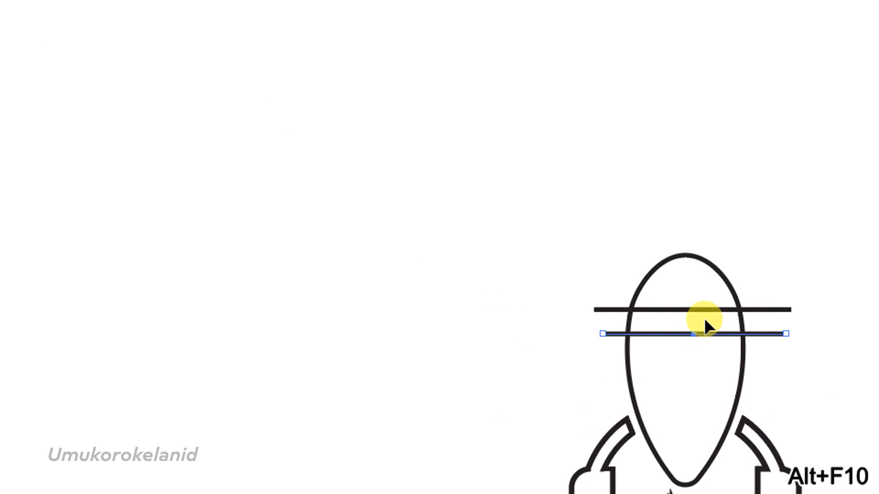
{"action": "scroll", "coordinate": [794, 483], "scroll_direction": "up", "scroll_amount": 3}
{"action": "left_click_drag", "start_coordinate": [718, 339], "coordinate": [703, 301]}
{"action": "key", "text": "alt+F10"}
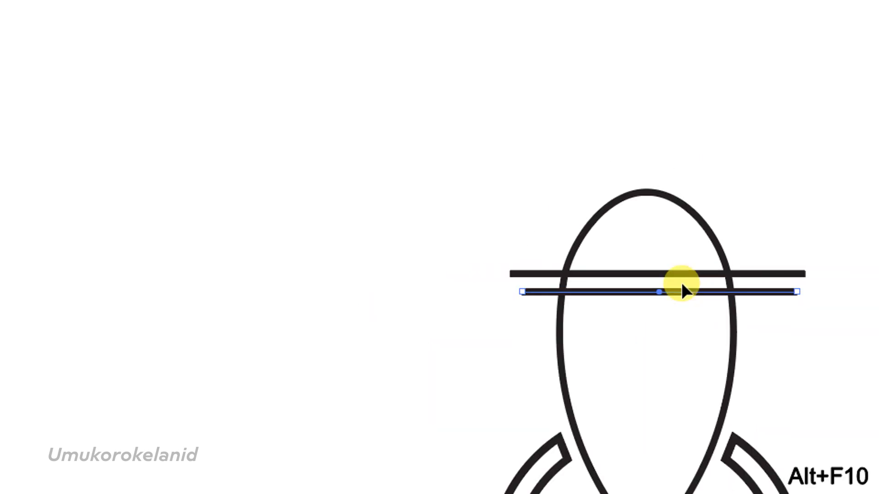
{"action": "scroll", "coordinate": [668, 329], "scroll_direction": "up", "scroll_amount": 3}
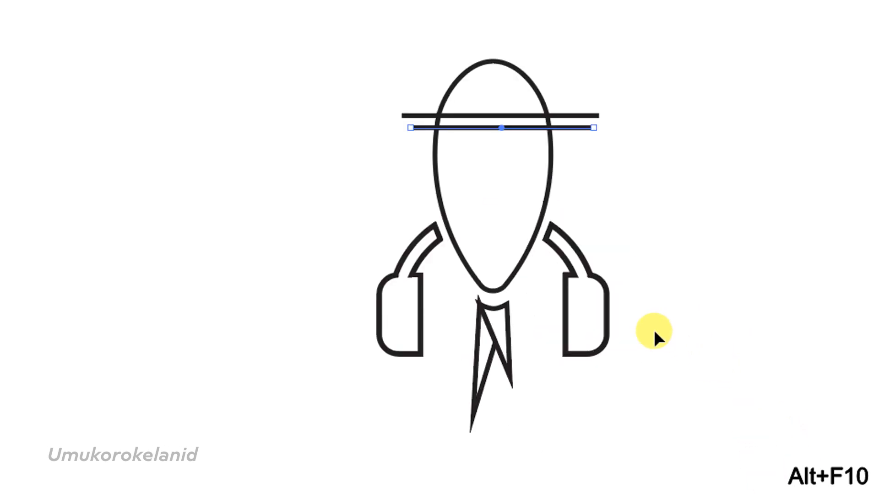
Select the oval with both horizontal lines and divide it into a cap, a thin strip and a body using Shape Builder.
{"action": "left_click_drag", "start_coordinate": [624, 143], "coordinate": [440, 75]}
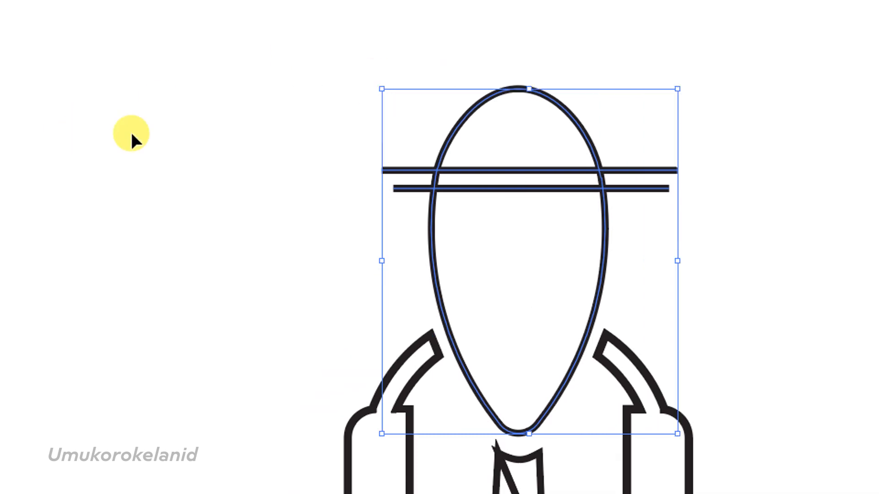
{"action": "left_click", "coordinate": [22, 164]}
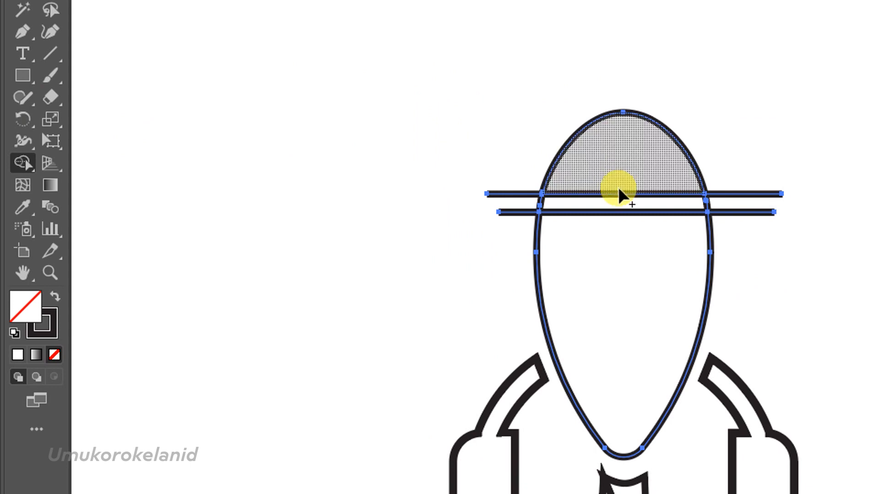
{"action": "left_click", "coordinate": [24, 65]}
{"action": "left_click", "coordinate": [745, 321]}
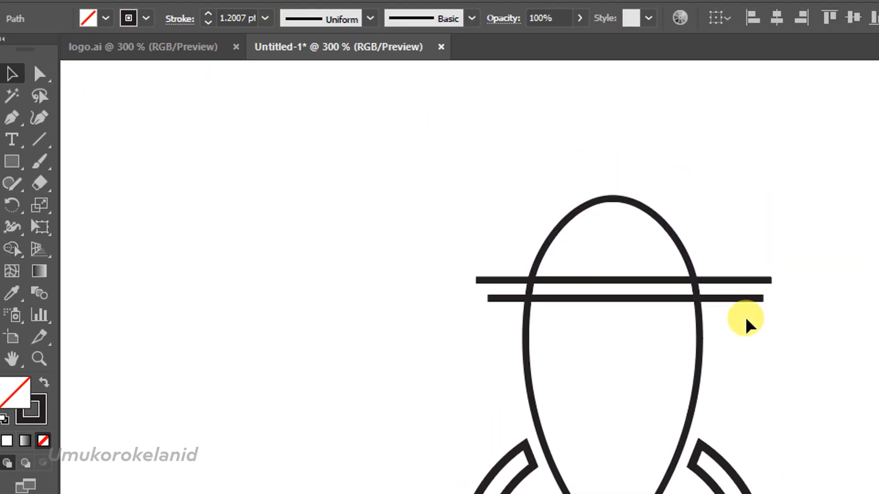
Delete the line ends overhanging both sides of the oval and the thin strip between cap and body.
{"action": "left_click", "coordinate": [746, 305], "text": "alt"}
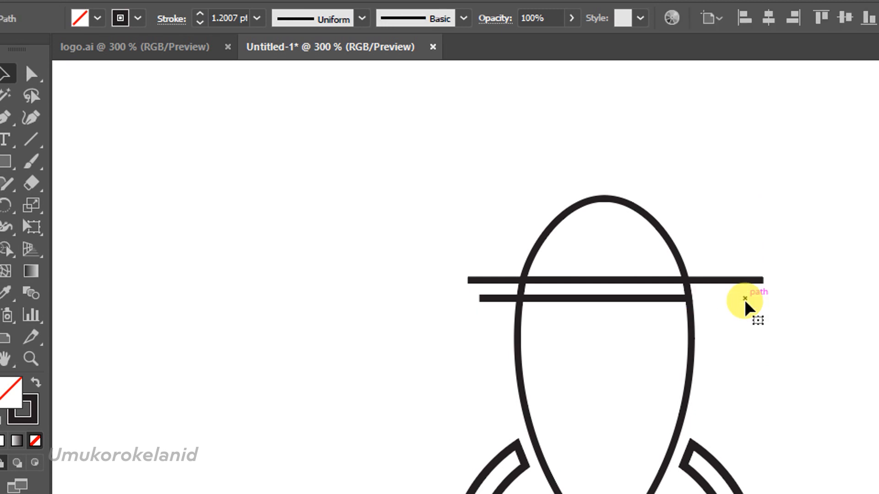
{"action": "left_click", "coordinate": [746, 288], "text": "alt"}
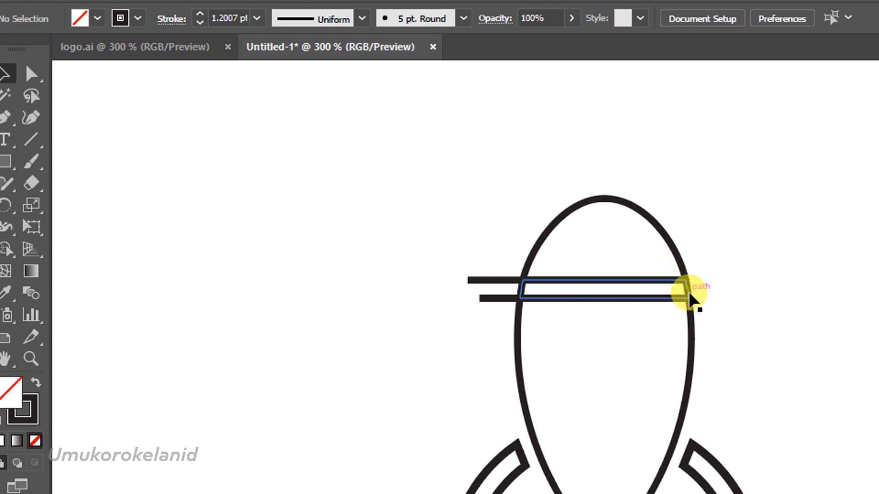
{"action": "left_click", "coordinate": [505, 288], "text": "alt"}
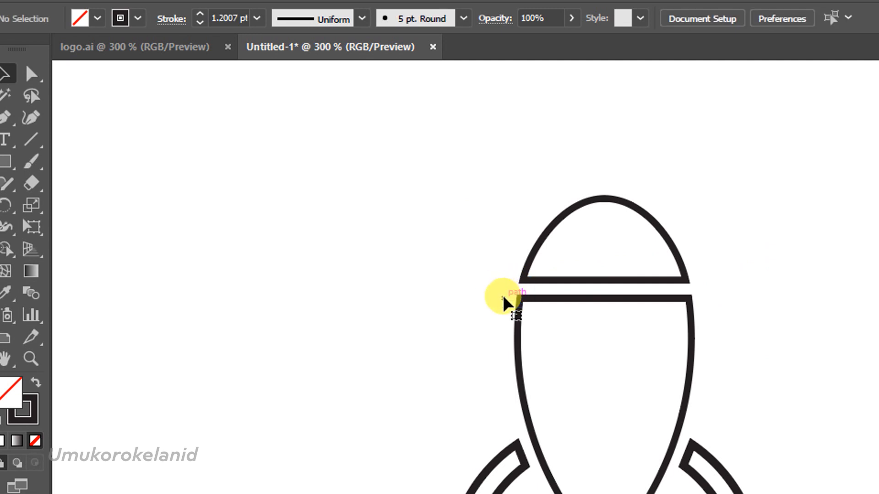
Show the locked sketch image again and compare the line-art rocket with the original hand drawing.
{"action": "scroll", "coordinate": [625, 420], "scroll_direction": "down", "scroll_amount": 2}
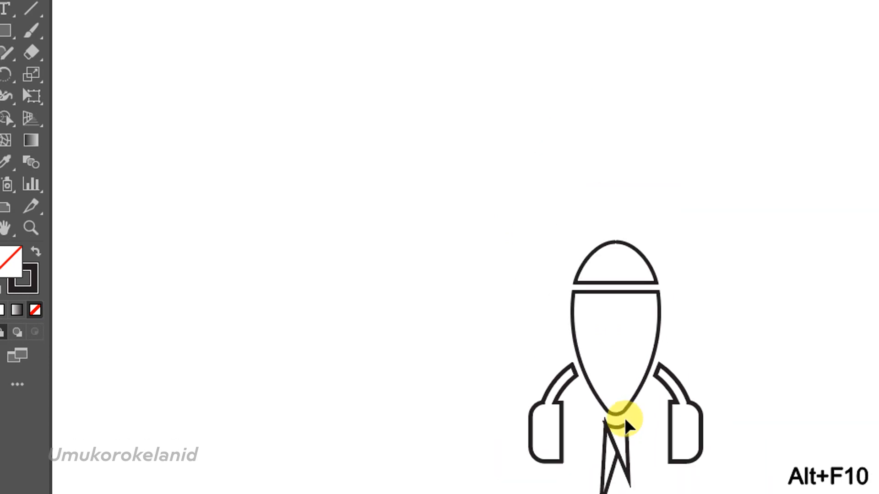
{"action": "scroll", "coordinate": [625, 419], "scroll_direction": "down", "scroll_amount": 1}
{"action": "scroll", "coordinate": [672, 386], "scroll_direction": "up", "scroll_amount": 1}
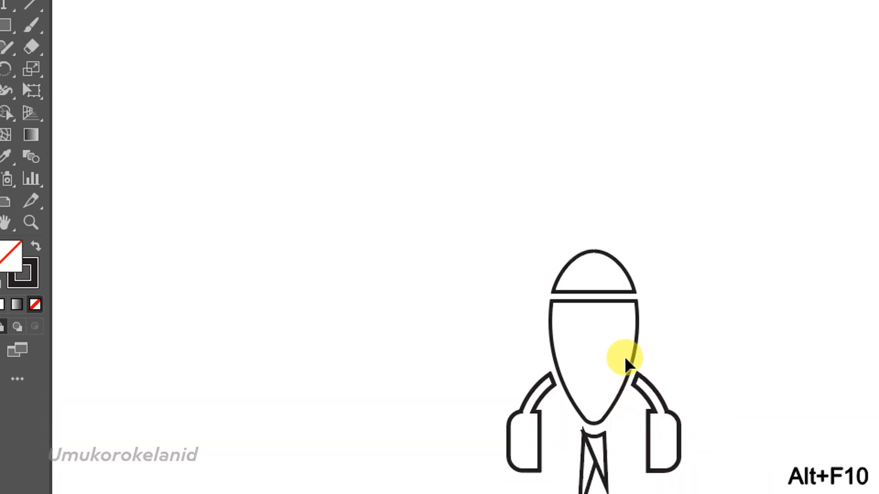
{"action": "scroll", "coordinate": [627, 364], "scroll_direction": "up", "scroll_amount": 1}
{"action": "scroll", "coordinate": [649, 425], "scroll_direction": "down", "scroll_amount": 3}
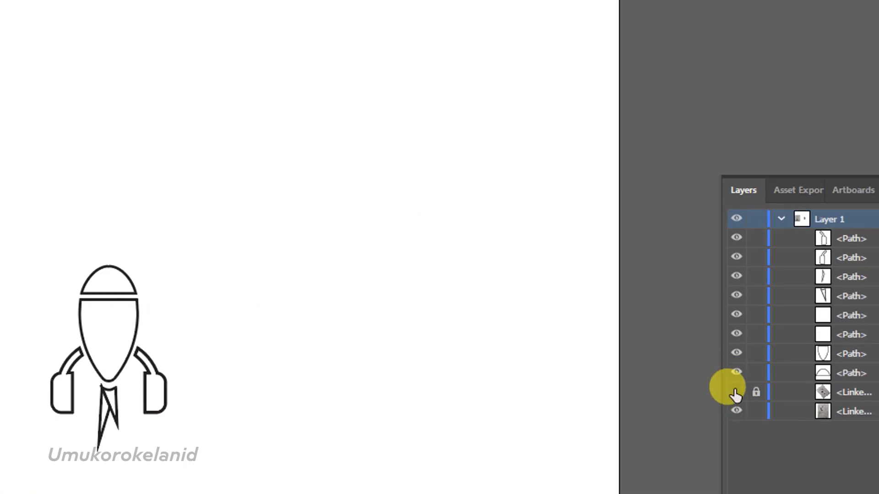
{"action": "left_click", "coordinate": [735, 393]}
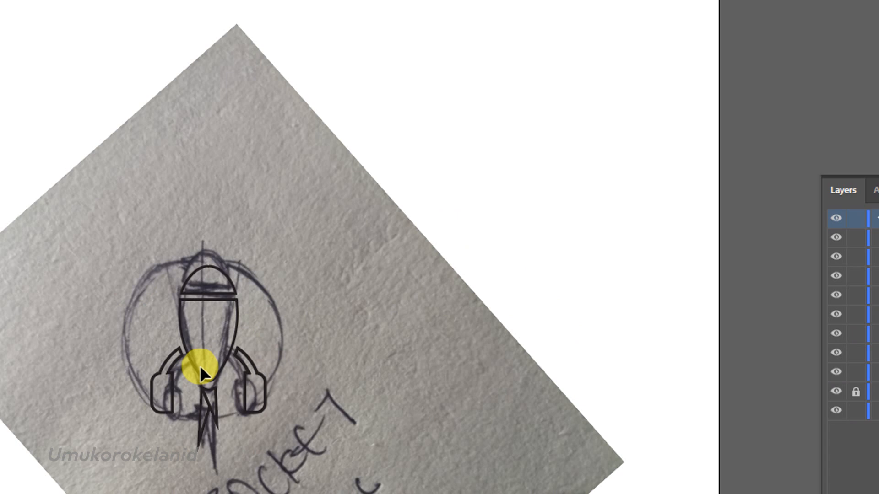
{"action": "key", "text": "ctrl+F10"}
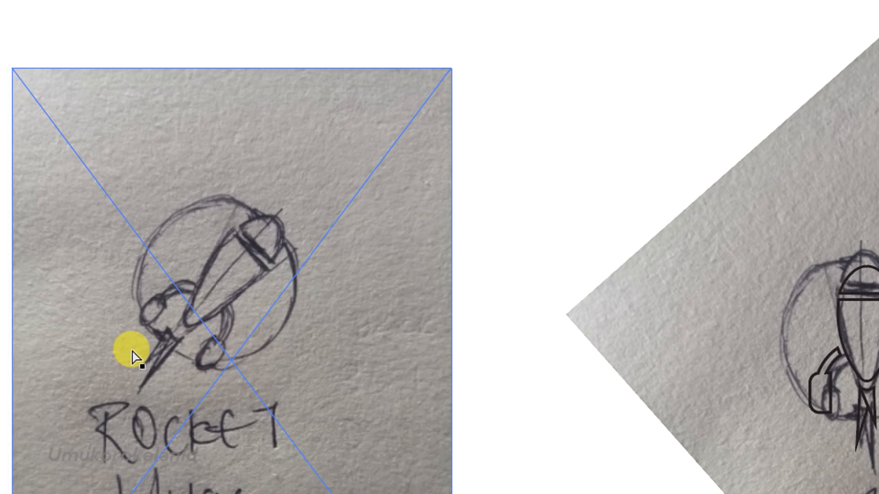
Hide both linked sketch images, leaving only the line-art paths on the artboard.
{"action": "key", "text": "alt+F10"}
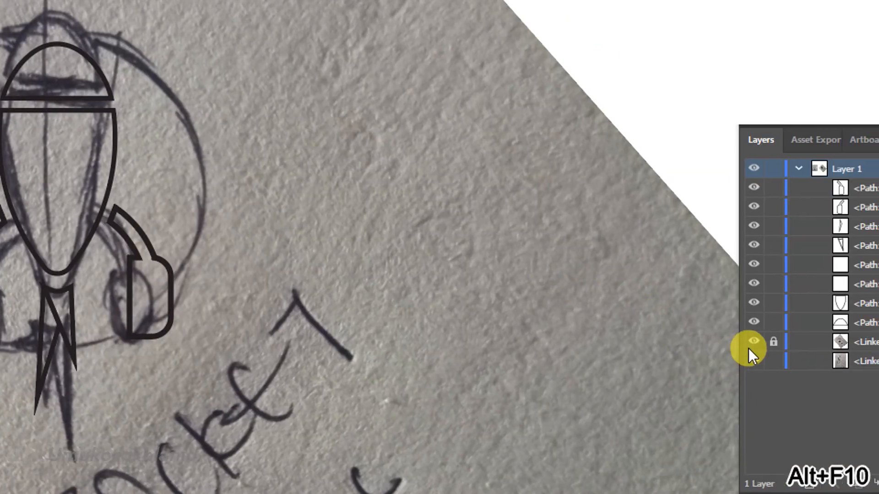
{"action": "left_click", "coordinate": [747, 342]}
{"action": "key", "text": "alt+F10"}
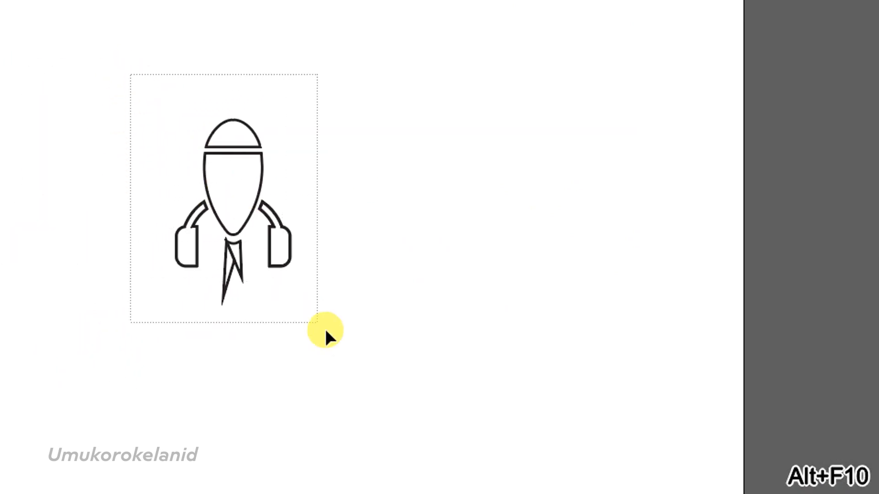
Select the whole rocket and rotate it counterclockwise by about 45° to point diagonally up and to the left.
{"action": "left_click_drag", "start_coordinate": [325, 334], "coordinate": [359, 354]}
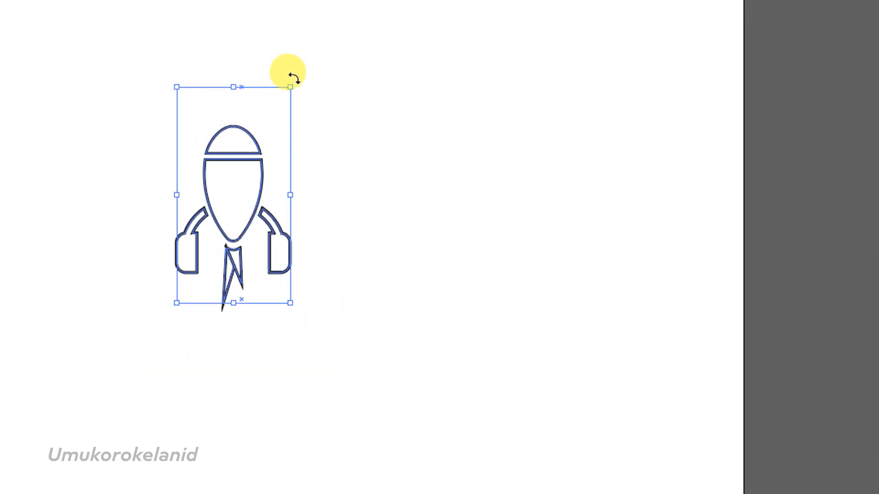
{"action": "left_click_drag", "start_coordinate": [293, 78], "coordinate": [212, 76]}
{"action": "left_click_drag", "start_coordinate": [212, 76], "coordinate": [188, 76]}
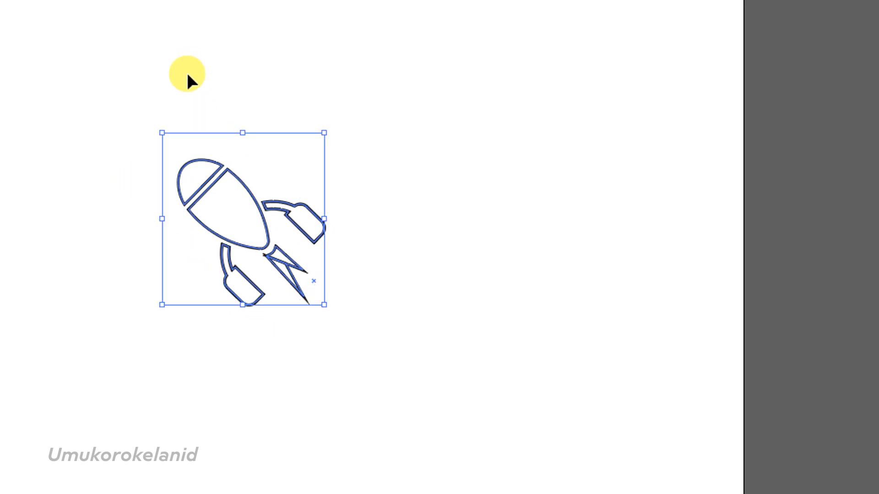
Reflect the tilted rocket across the vertical axis to point up and to the right.
{"action": "right_click", "coordinate": [214, 181]}
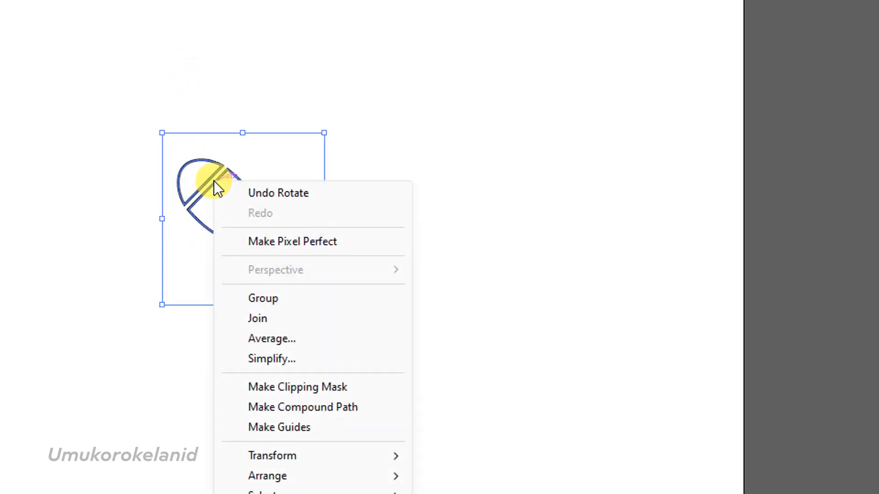
{"action": "mouse_move", "coordinate": [365, 421]}
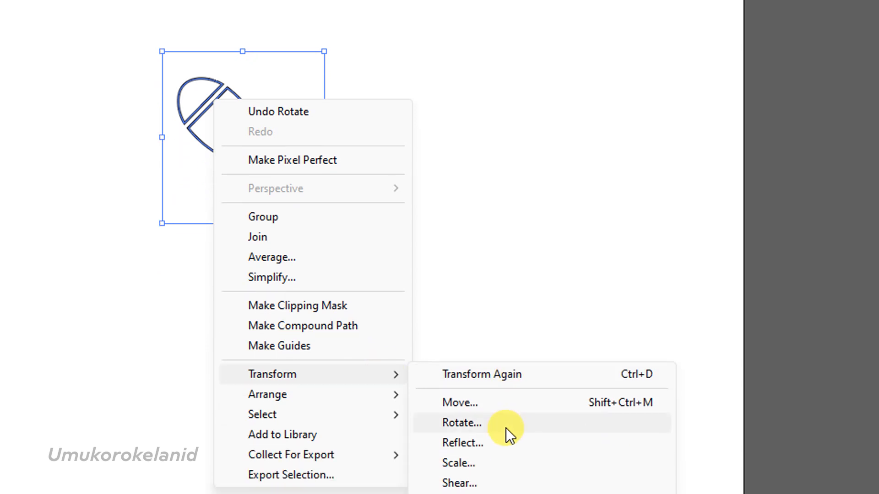
{"action": "left_click", "coordinate": [462, 362]}
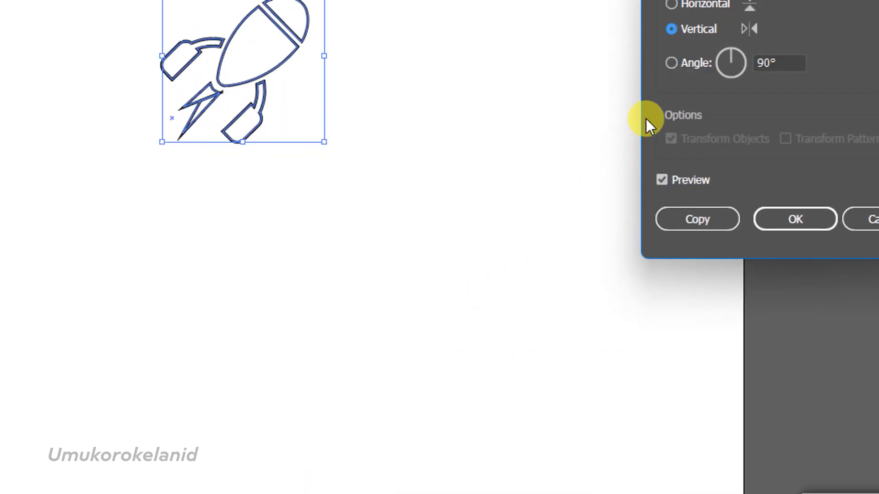
{"action": "left_click", "coordinate": [791, 224]}
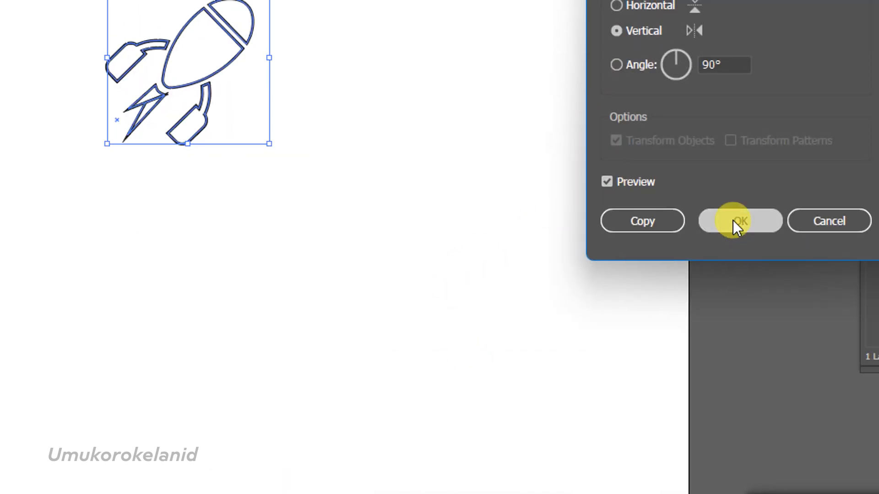
Scale the rocket's nose cone down about its centre to about 0.67 cm by 0.68 cm, leaving a wider gap above the body.
{"action": "left_click", "coordinate": [309, 211]}
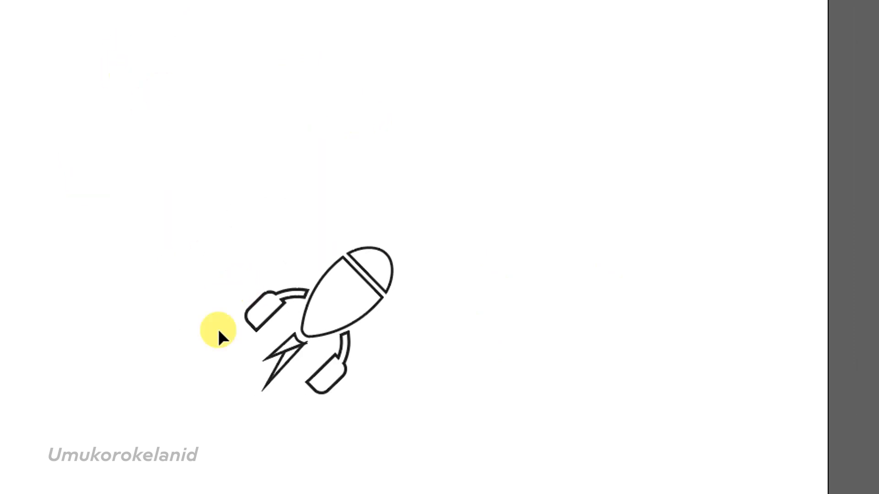
{"action": "scroll", "coordinate": [199, 167], "scroll_direction": "down", "scroll_amount": 1}
{"action": "scroll", "coordinate": [338, 417], "scroll_direction": "down", "scroll_amount": 1}
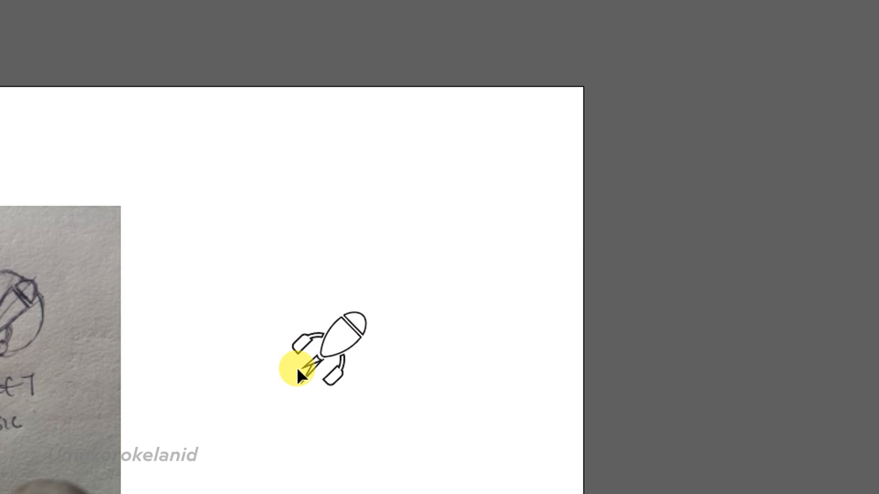
{"action": "scroll", "coordinate": [296, 365], "scroll_direction": "up", "scroll_amount": 5}
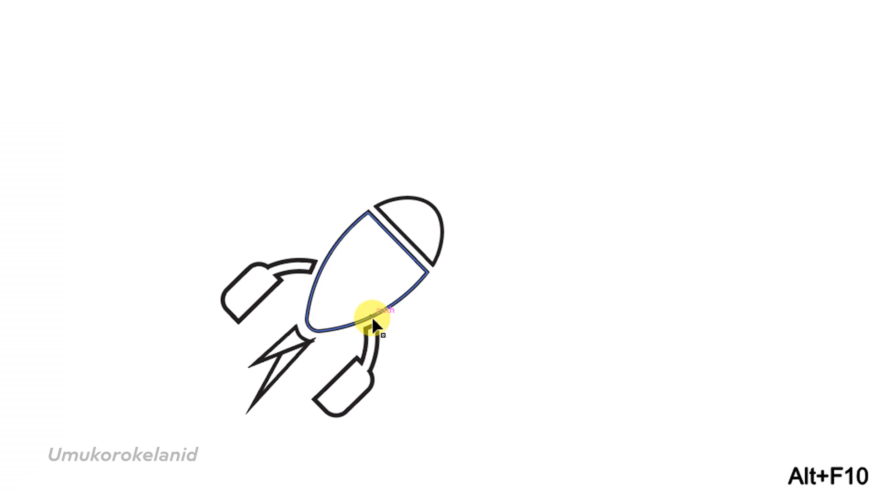
{"action": "scroll", "coordinate": [402, 237], "scroll_direction": "down", "scroll_amount": 3}
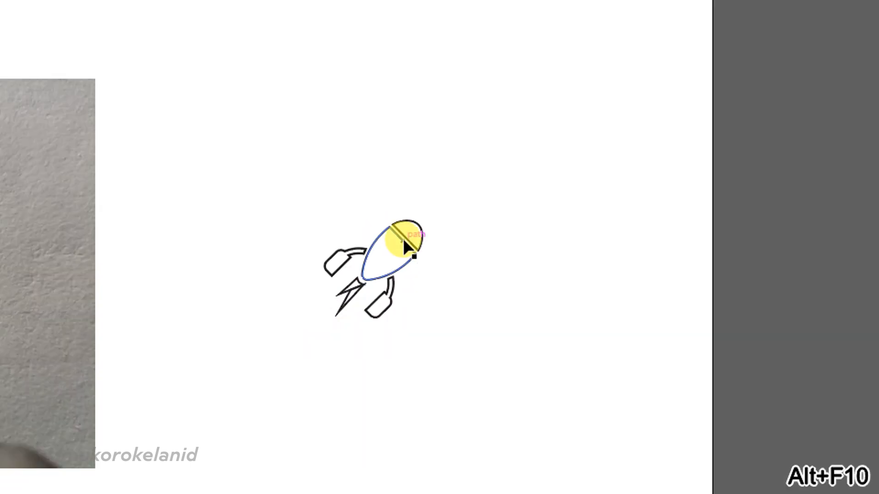
{"action": "scroll", "coordinate": [403, 243], "scroll_direction": "up", "scroll_amount": 5}
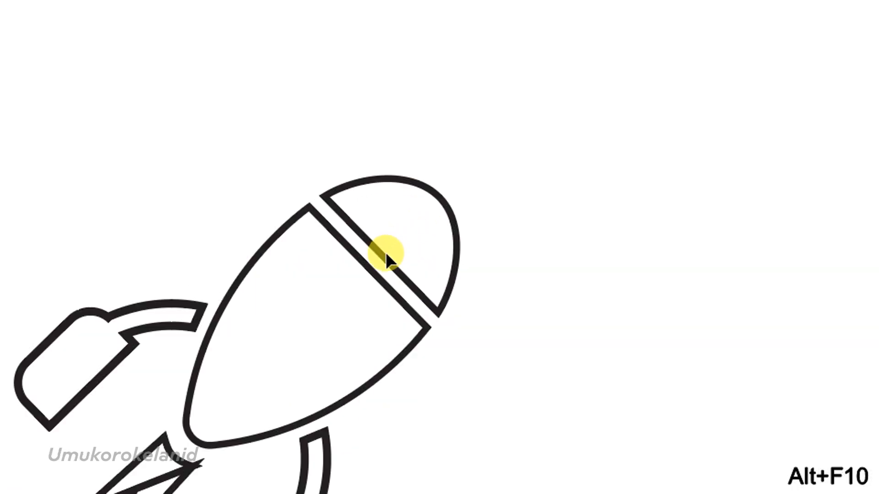
{"action": "left_click", "coordinate": [382, 252]}
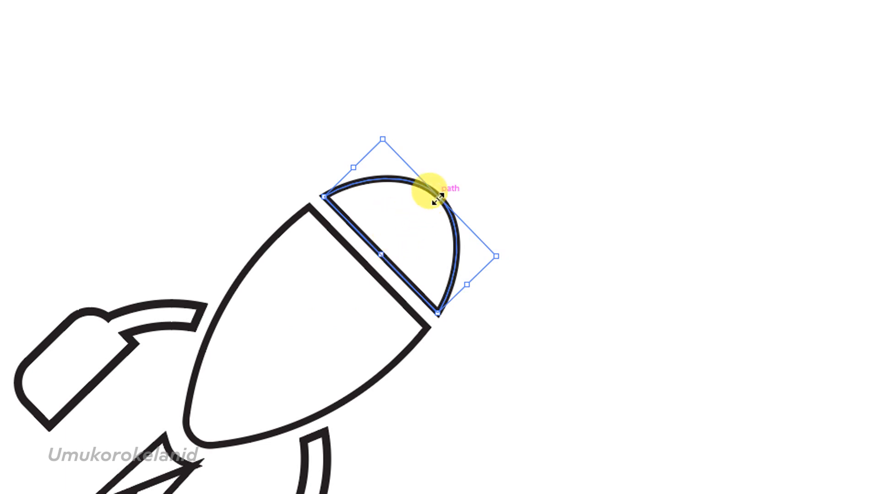
{"action": "left_click_drag", "start_coordinate": [438, 196], "coordinate": [428, 213]}
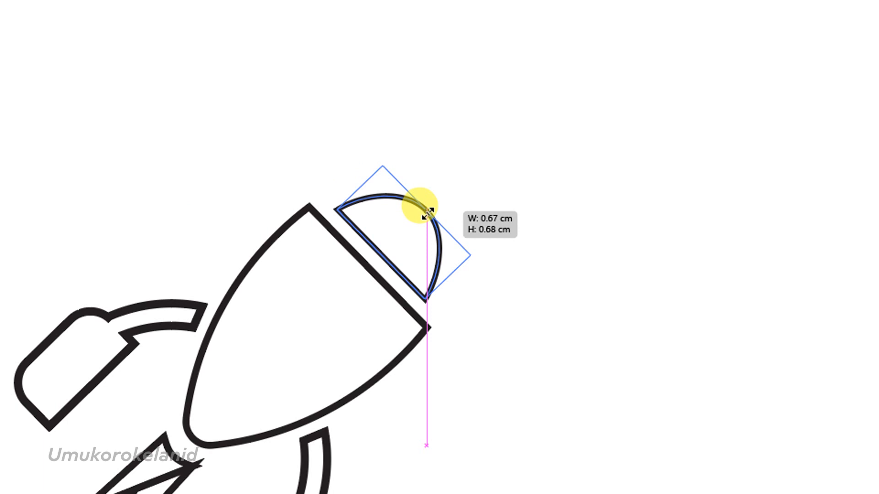
{"action": "left_click_drag", "start_coordinate": [428, 213], "coordinate": [427, 213]}
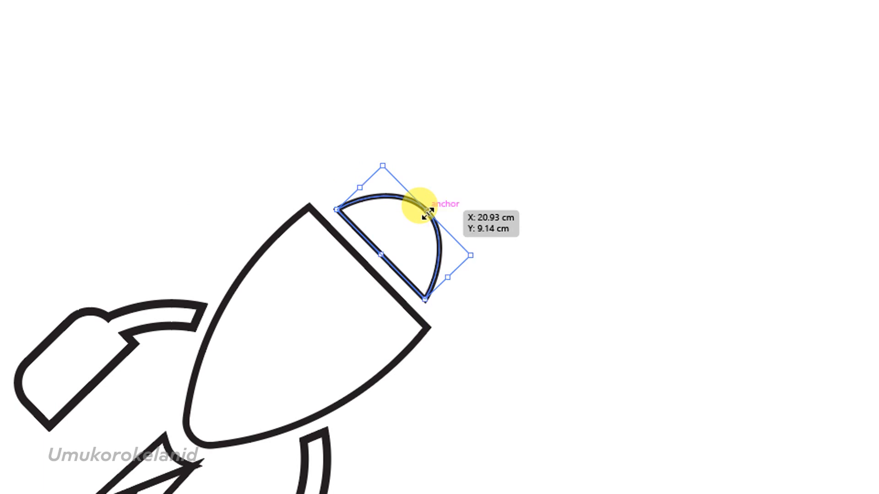
{"action": "scroll", "coordinate": [436, 431], "scroll_direction": "down", "scroll_amount": 3}
{"action": "left_click", "coordinate": [476, 416]}
{"action": "key", "text": "alt+F10"}
{"action": "scroll", "coordinate": [459, 215], "scroll_direction": "down", "scroll_amount": 2}
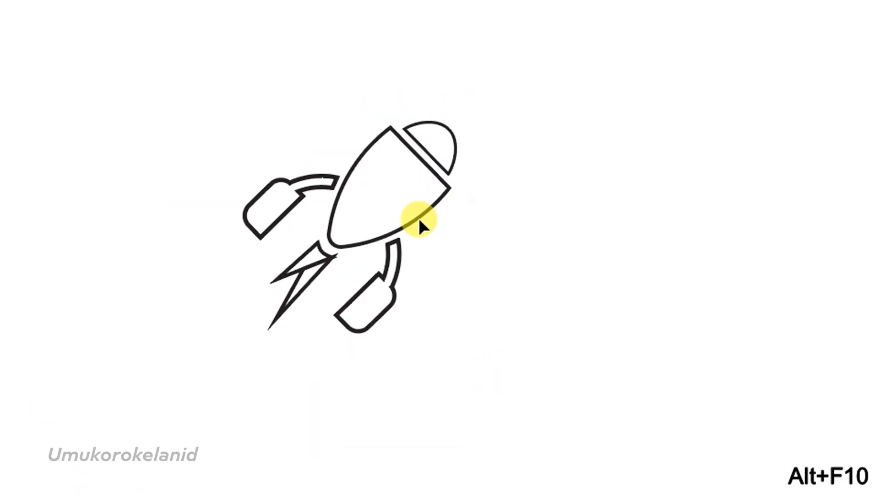
Create a 1.7473 cm circle with the Ellipse tool, starting from a point inside the rocket's body.
{"action": "scroll", "coordinate": [451, 188], "scroll_direction": "down", "scroll_amount": 2}
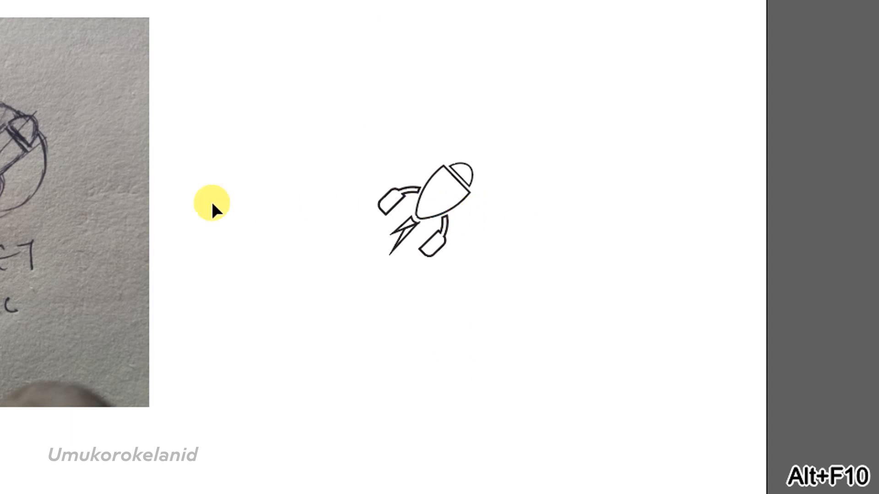
{"action": "scroll", "coordinate": [264, 200], "scroll_direction": "left", "scroll_amount": 4}
{"action": "scroll", "coordinate": [123, 78], "scroll_direction": "left", "scroll_amount": 1}
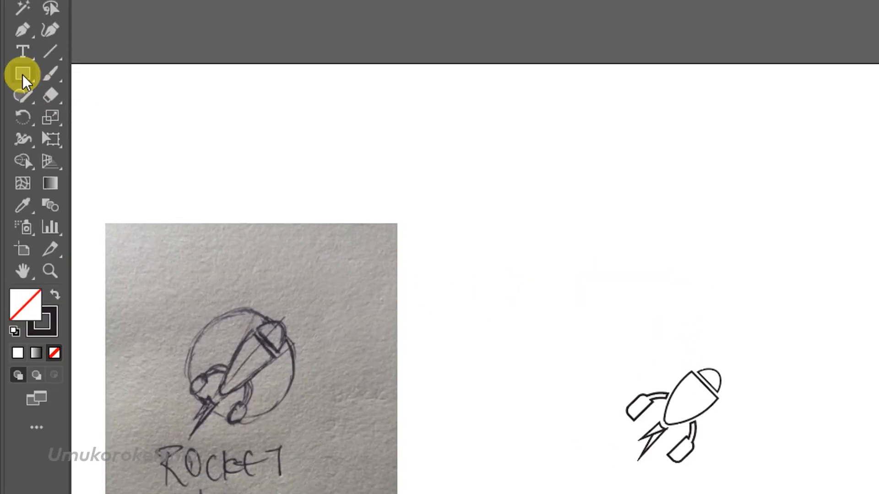
{"action": "left_click", "coordinate": [25, 75]}
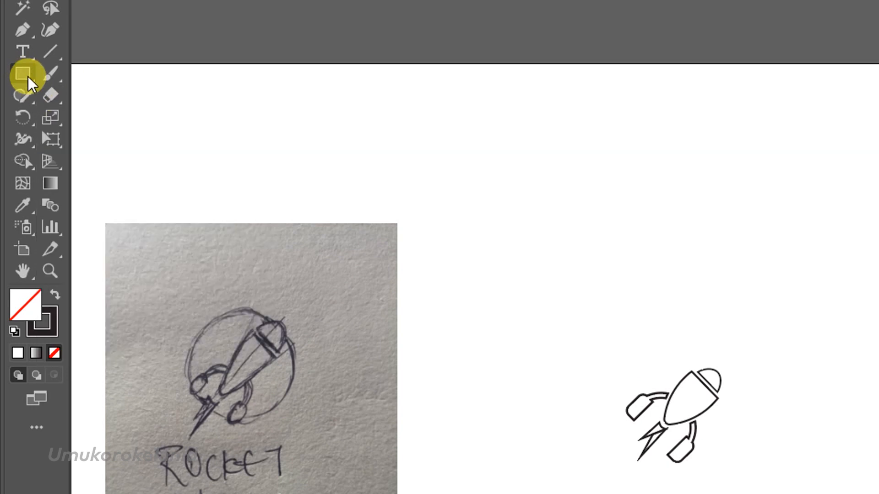
{"action": "left_click", "coordinate": [29, 77]}
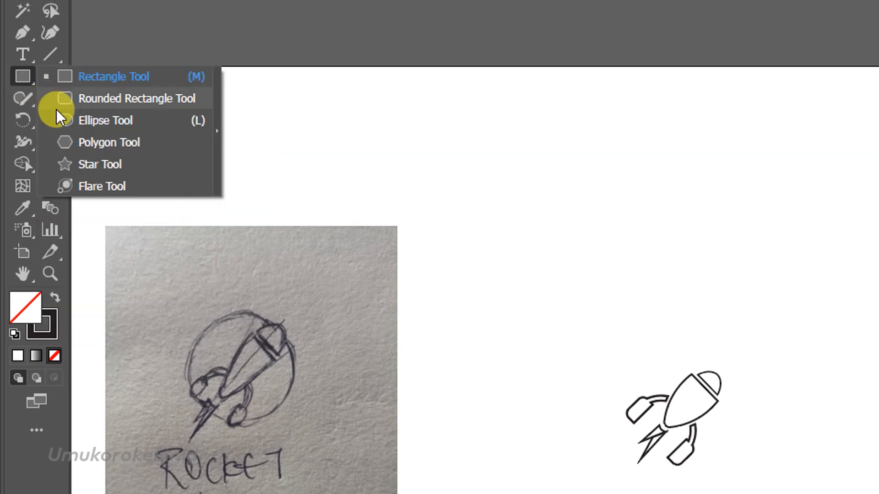
{"action": "left_click", "coordinate": [62, 120]}
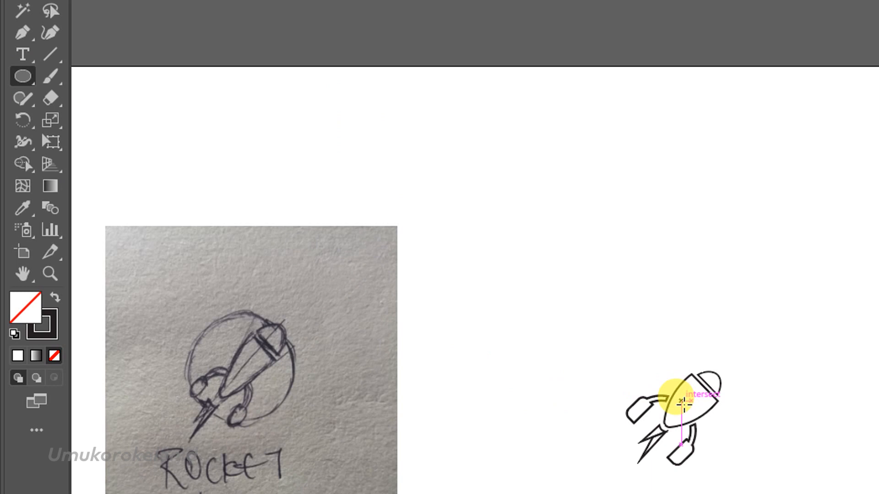
{"action": "left_click", "coordinate": [686, 407]}
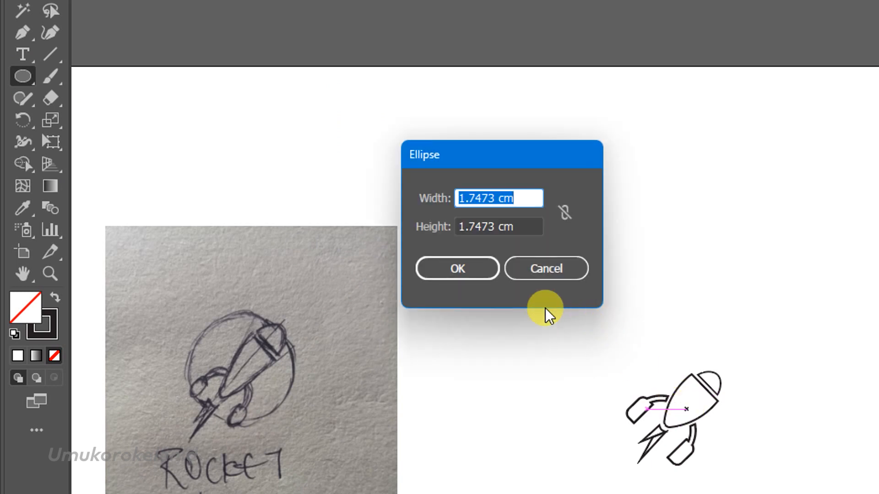
{"action": "left_click", "coordinate": [471, 270]}
Move the circle onto the rocket's body, enlarge it proportionally to about 3.67 cm and centre it around the whole rocket.
{"action": "left_click", "coordinate": [23, 0]}
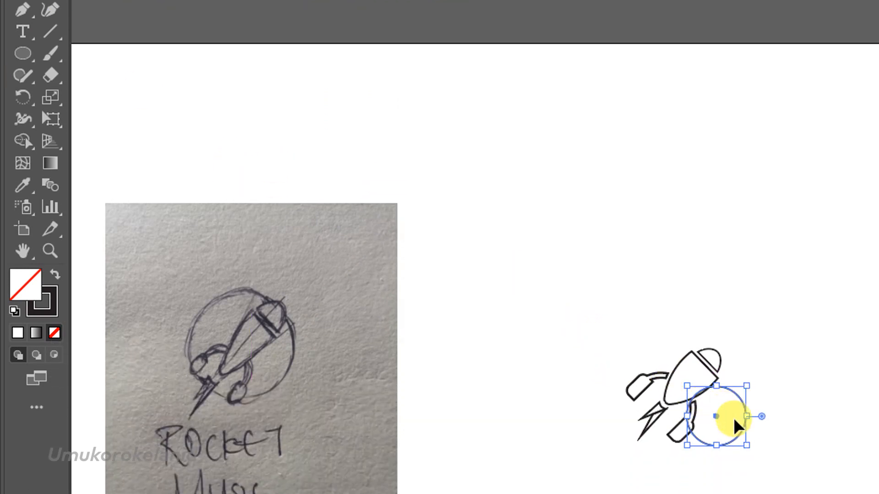
{"action": "left_click_drag", "start_coordinate": [718, 416], "coordinate": [687, 387]}
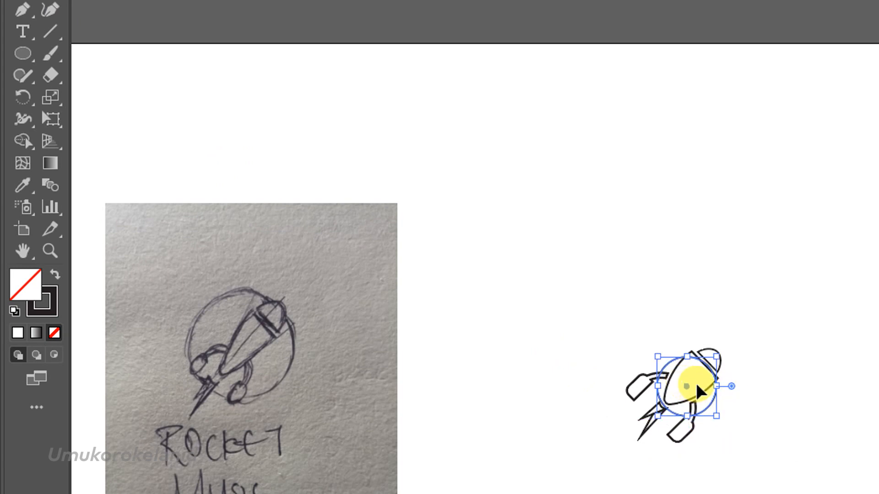
{"action": "key", "text": "alt+F10"}
{"action": "scroll", "coordinate": [687, 390], "scroll_direction": "down", "scroll_amount": 1}
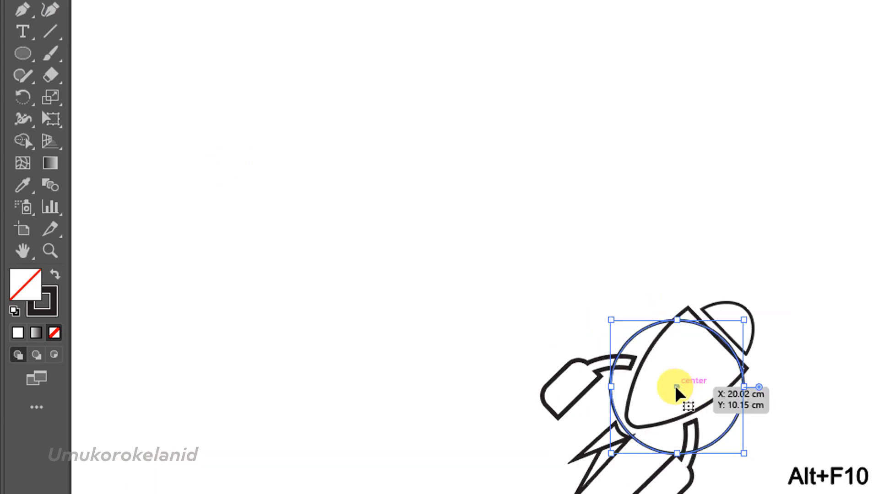
{"action": "left_click_drag", "start_coordinate": [744, 320], "coordinate": [744, 244]}
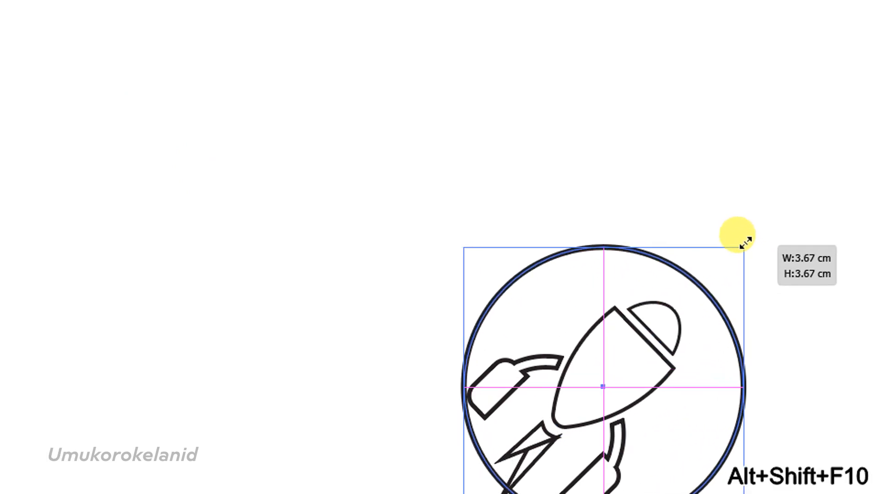
{"action": "left_click_drag", "start_coordinate": [602, 388], "coordinate": [582, 393]}
{"action": "key", "text": "alt+F10"}
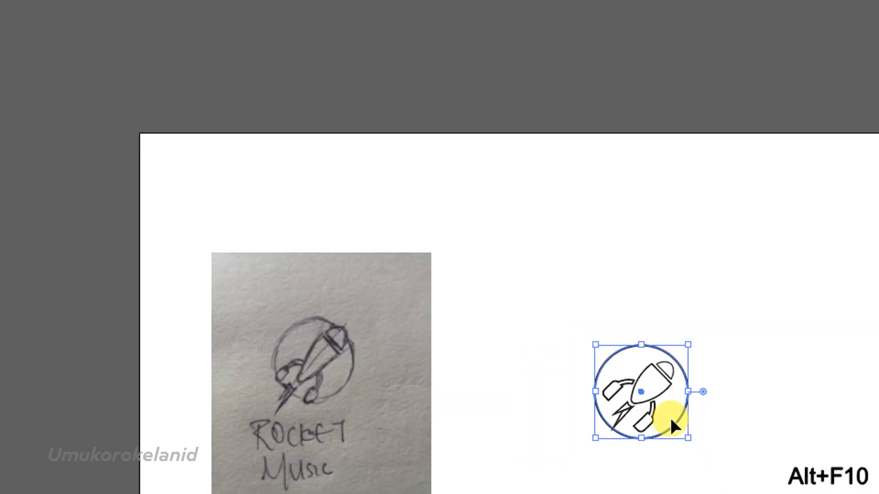
Shrink and reposition the circle so the nose cone, both boosters and the flames stick out past its edge, as in the sketch.
{"action": "scroll", "coordinate": [670, 415], "scroll_direction": "up", "scroll_amount": 1}
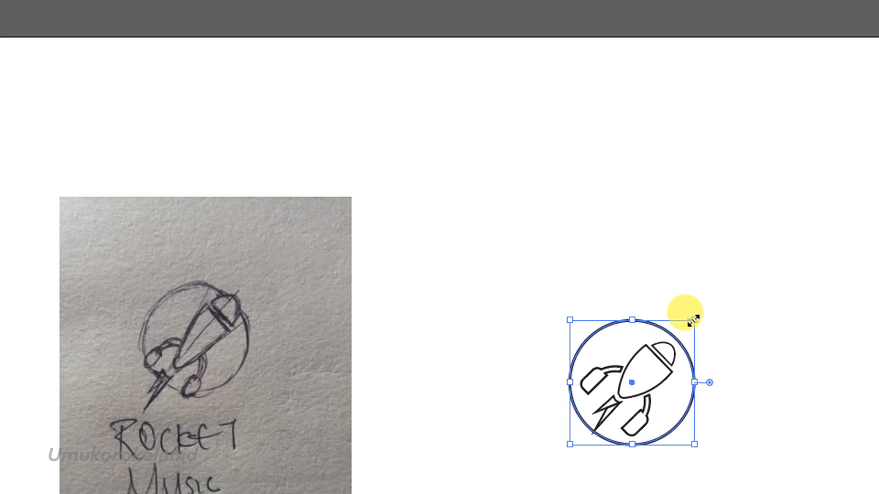
{"action": "left_click_drag", "start_coordinate": [694, 320], "coordinate": [682, 330]}
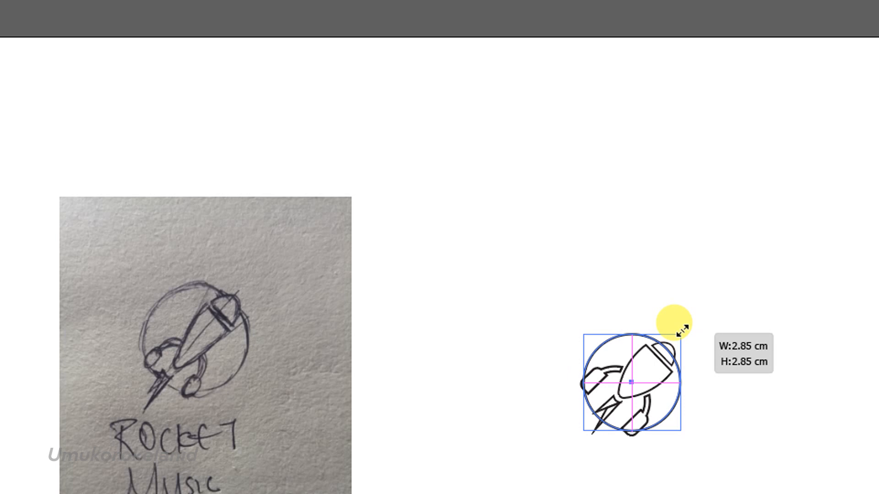
{"action": "left_click_drag", "start_coordinate": [682, 330], "coordinate": [687, 326]}
{"action": "key", "text": "alt+F10"}
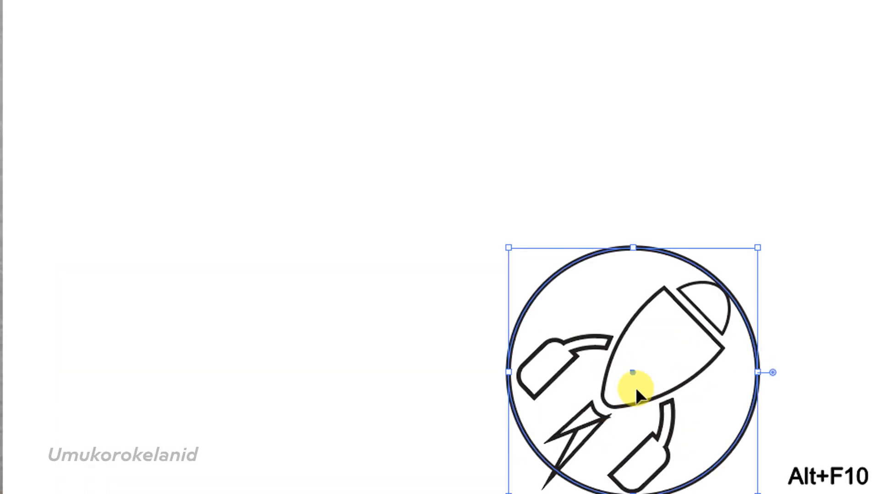
{"action": "scroll", "coordinate": [744, 358], "scroll_direction": "right", "scroll_amount": 1}
{"action": "scroll", "coordinate": [745, 359], "scroll_direction": "down", "scroll_amount": 2}
{"action": "scroll", "coordinate": [722, 355], "scroll_direction": "down", "scroll_amount": 1}
{"action": "scroll", "coordinate": [721, 355], "scroll_direction": "up", "scroll_amount": 1}
{"action": "left_click_drag", "start_coordinate": [721, 358], "coordinate": [721, 358]}
{"action": "mouse_move", "coordinate": [736, 311]}
{"action": "left_mouse_down"}
{"action": "mouse_move", "coordinate": [725, 326]}
{"action": "mouse_move", "coordinate": [732, 316]}
{"action": "left_mouse_up"}
{"action": "key", "text": "alt+F10"}
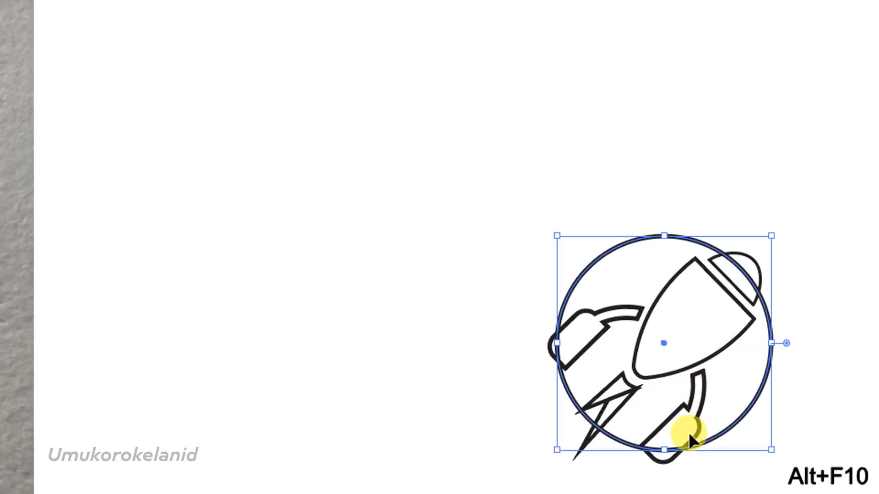
Select both flame shapes beneath the rocket's body together.
{"action": "scroll", "coordinate": [689, 432], "scroll_direction": "up", "scroll_amount": 3}
{"action": "left_click", "coordinate": [541, 332]}
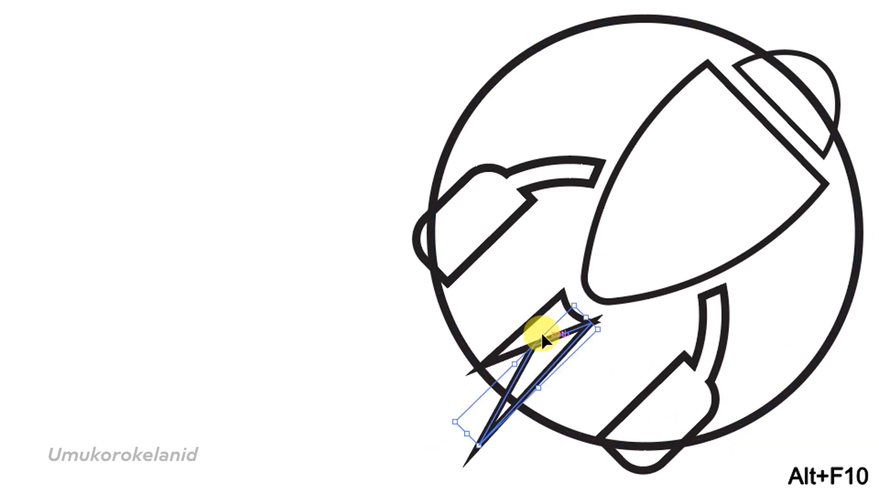
{"action": "left_click", "coordinate": [534, 325], "text": "shift"}
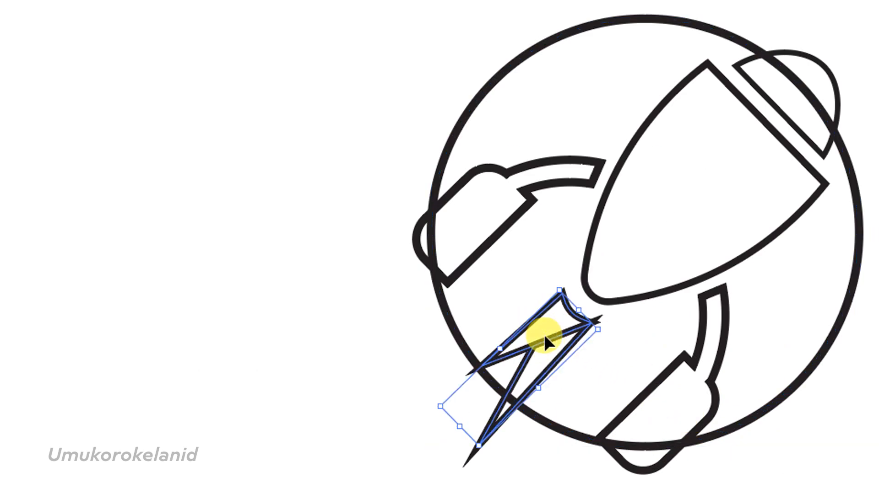
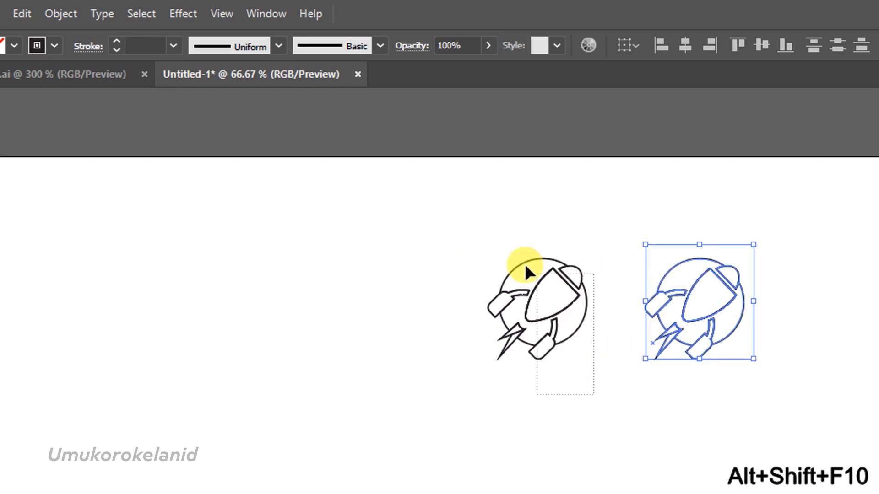
Fill the background circle compound path of the first rocket copy with black from the color swatches.
{"action": "left_click_drag", "start_coordinate": [423, 208], "coordinate": [423, 210]}
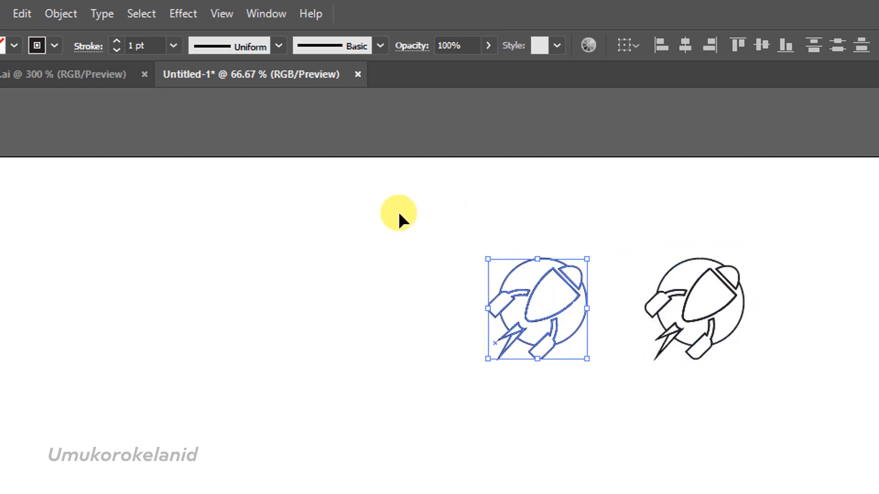
{"action": "left_click", "coordinate": [411, 228]}
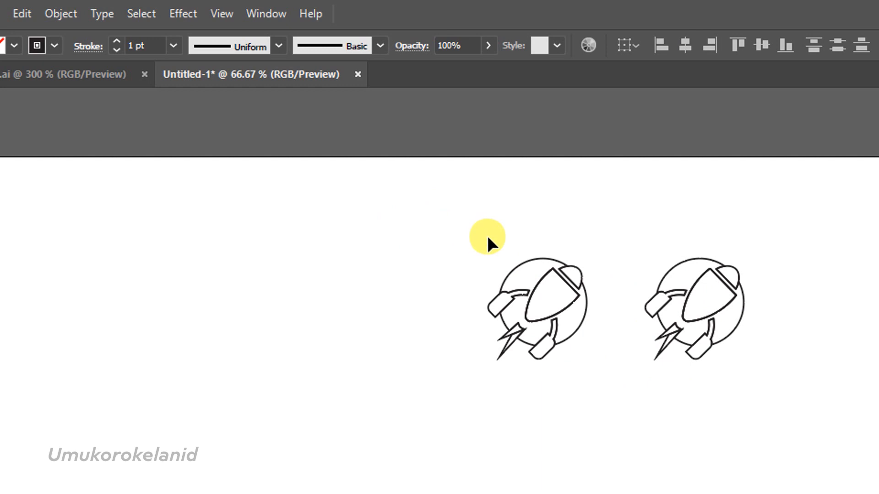
{"action": "left_click", "coordinate": [522, 265]}
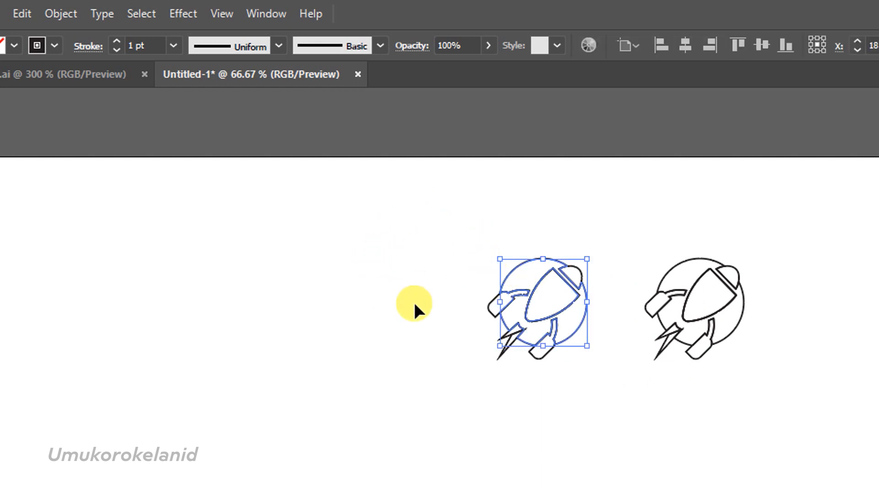
{"action": "left_click", "coordinate": [16, 46]}
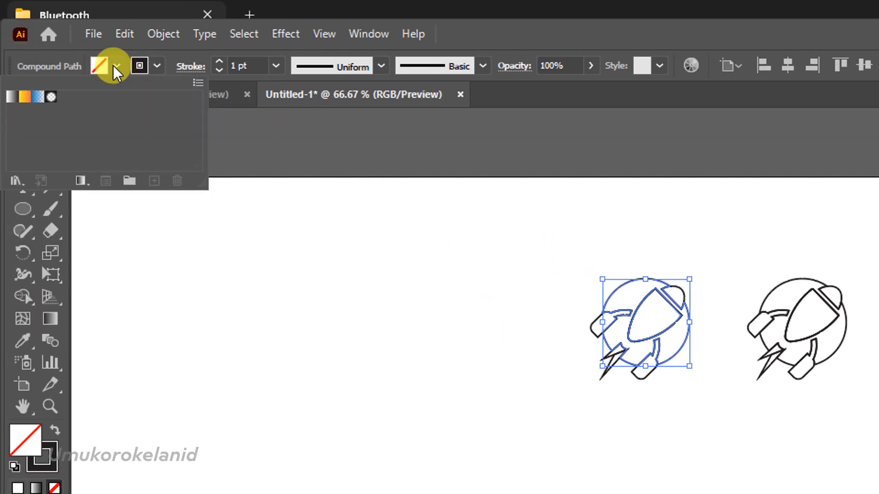
{"action": "left_click", "coordinate": [81, 181]}
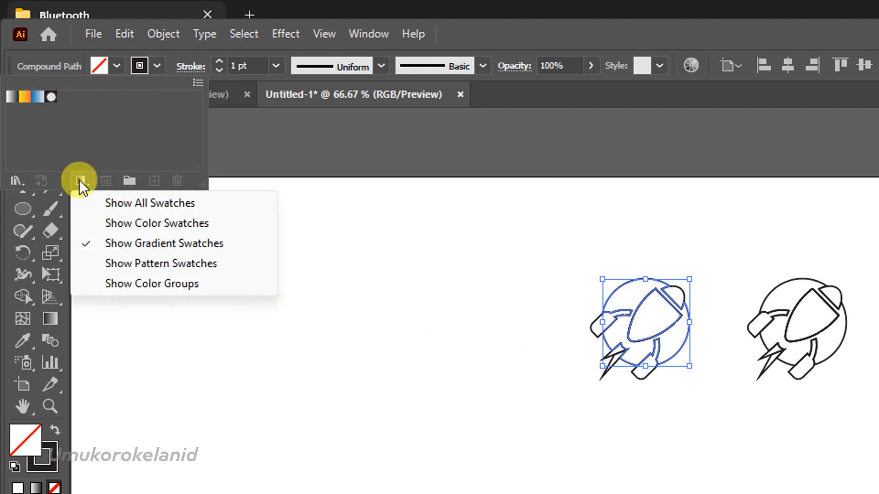
{"action": "left_click", "coordinate": [104, 223]}
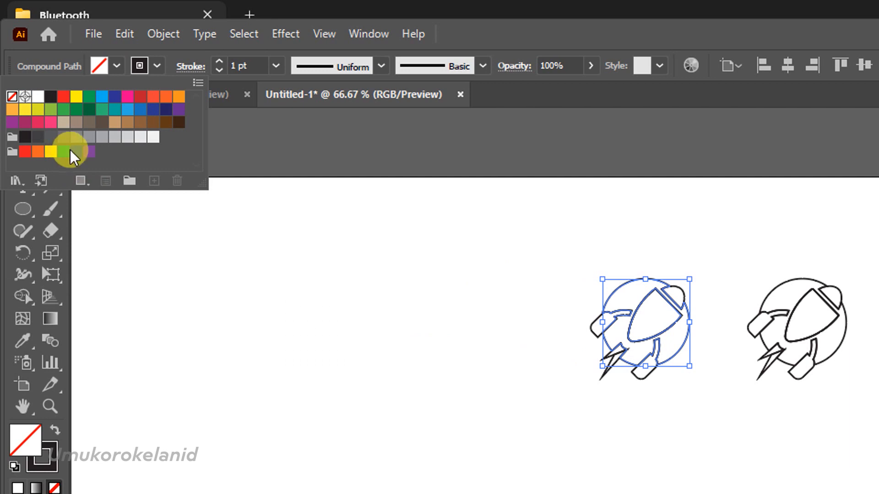
{"action": "left_click", "coordinate": [50, 103]}
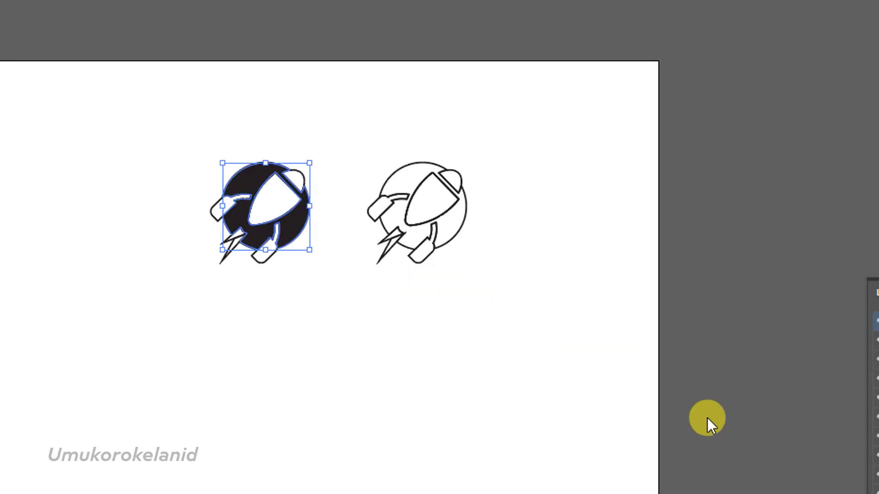
{"action": "key", "text": "alt+F10"}
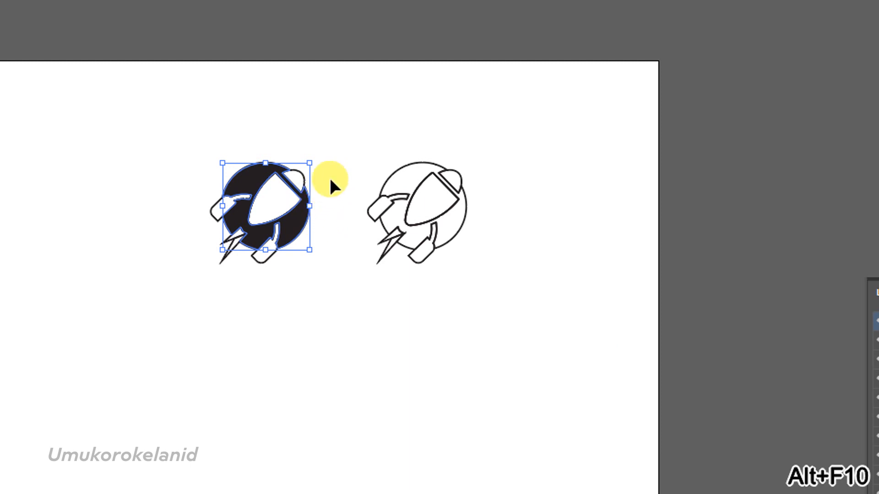
{"action": "scroll", "coordinate": [328, 178], "scroll_direction": "up", "scroll_amount": 3}
{"action": "scroll", "coordinate": [315, 188], "scroll_direction": "down", "scroll_amount": 2}
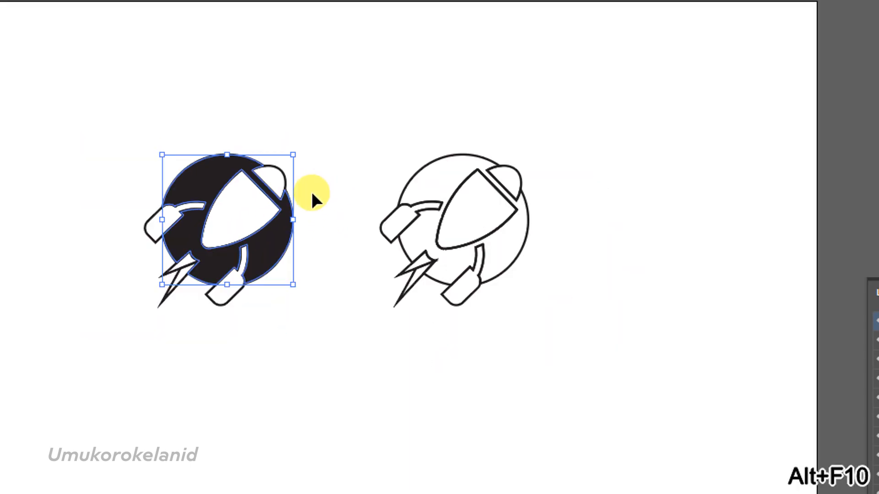
{"action": "scroll", "coordinate": [310, 190], "scroll_direction": "up", "scroll_amount": 2}
{"action": "left_click", "coordinate": [290, 395]}
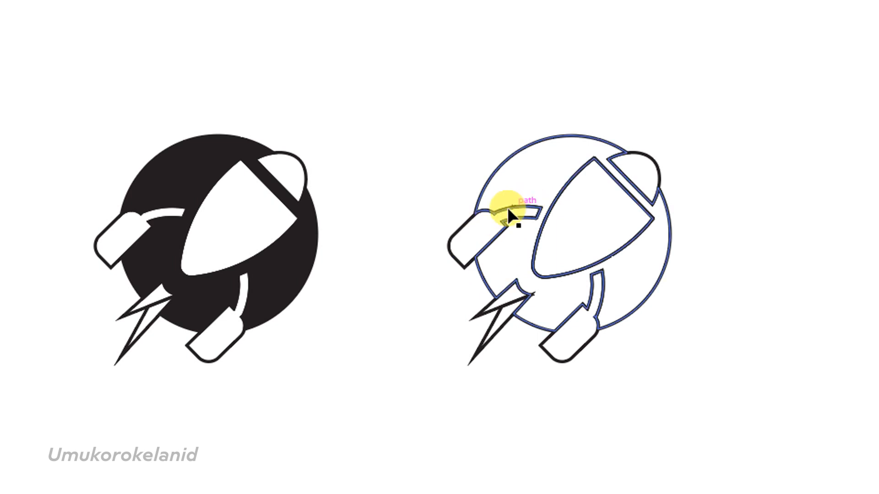
{"action": "left_click_drag", "start_coordinate": [386, 368], "coordinate": [7, 105]}
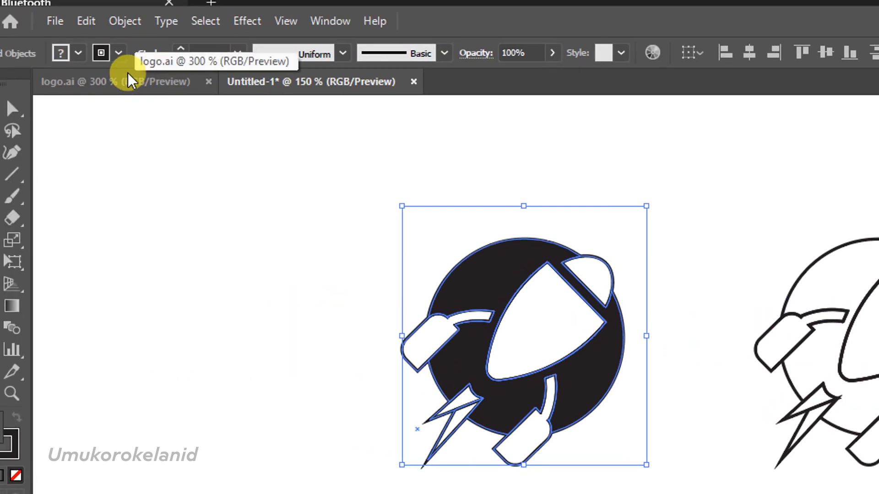
{"action": "left_click", "coordinate": [81, 42]}
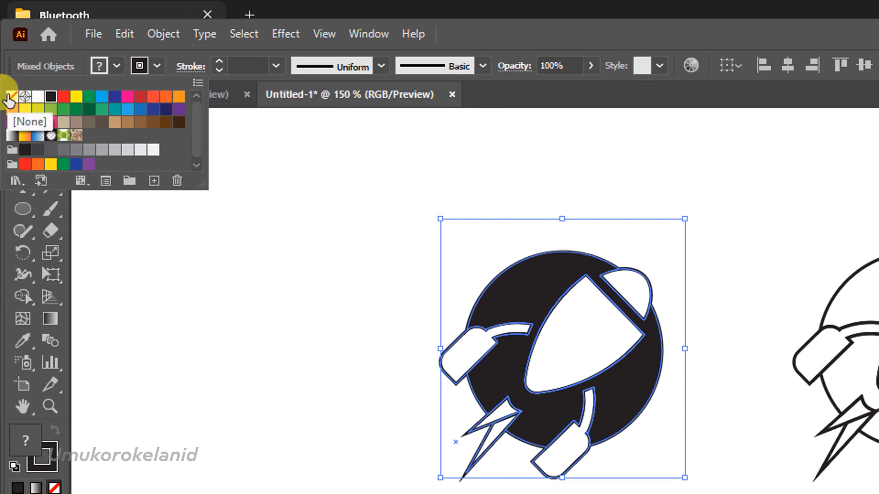
{"action": "left_click", "coordinate": [330, 396]}
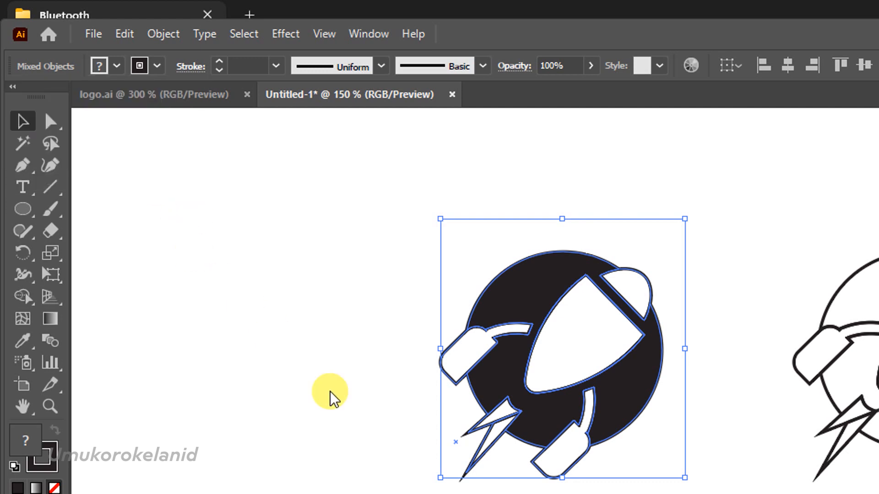
{"action": "left_click", "coordinate": [357, 391]}
Duplicate the whole black-circle rocket logo and place the copy directly below the original.
{"action": "scroll", "coordinate": [611, 420], "scroll_direction": "down", "scroll_amount": 1}
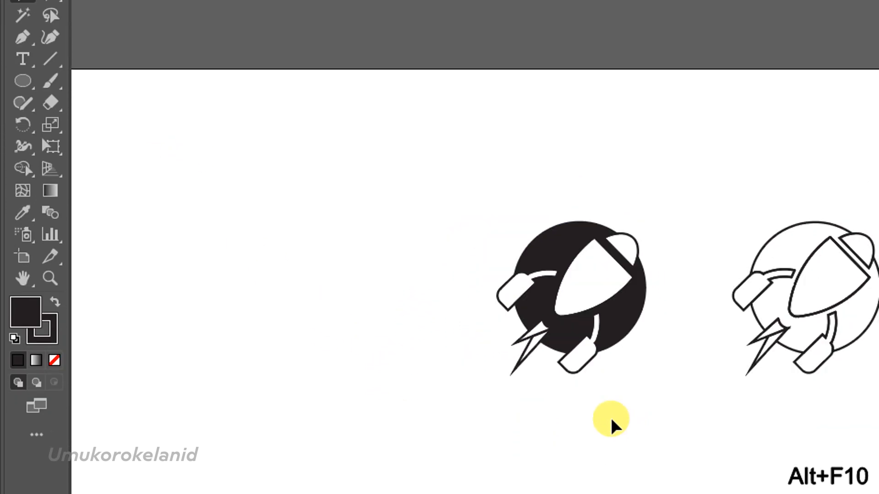
{"action": "scroll", "coordinate": [611, 420], "scroll_direction": "down", "scroll_amount": 1}
{"action": "scroll", "coordinate": [745, 384], "scroll_direction": "up", "scroll_amount": 2}
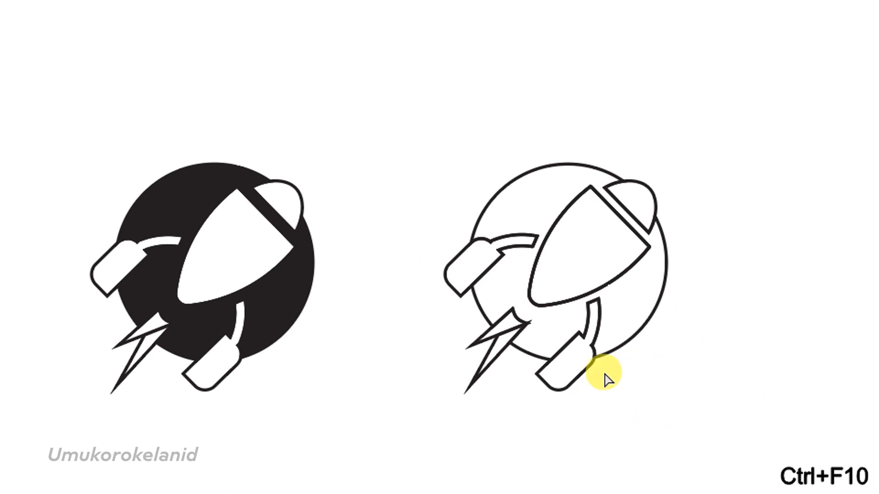
{"action": "scroll", "coordinate": [586, 376], "scroll_direction": "left", "scroll_amount": 3}
{"action": "scroll", "coordinate": [529, 192], "scroll_direction": "down", "scroll_amount": 2}
{"action": "scroll", "coordinate": [584, 281], "scroll_direction": "up", "scroll_amount": 1}
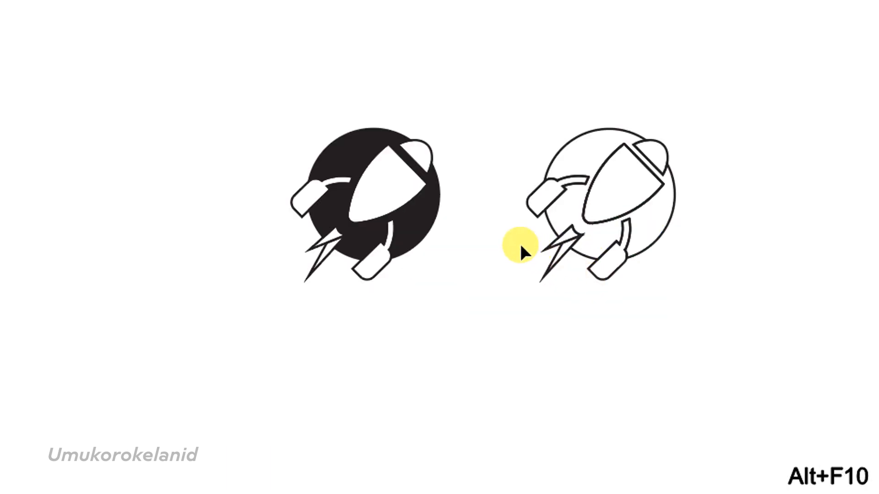
{"action": "scroll", "coordinate": [521, 248], "scroll_direction": "down", "scroll_amount": 1}
{"action": "left_click_drag", "start_coordinate": [383, 188], "coordinate": [344, 153]}
{"action": "left_click_drag", "start_coordinate": [418, 194], "coordinate": [402, 361]}
{"action": "scroll", "coordinate": [536, 401], "scroll_direction": "down", "scroll_amount": 1}
{"action": "left_click", "coordinate": [572, 360]}
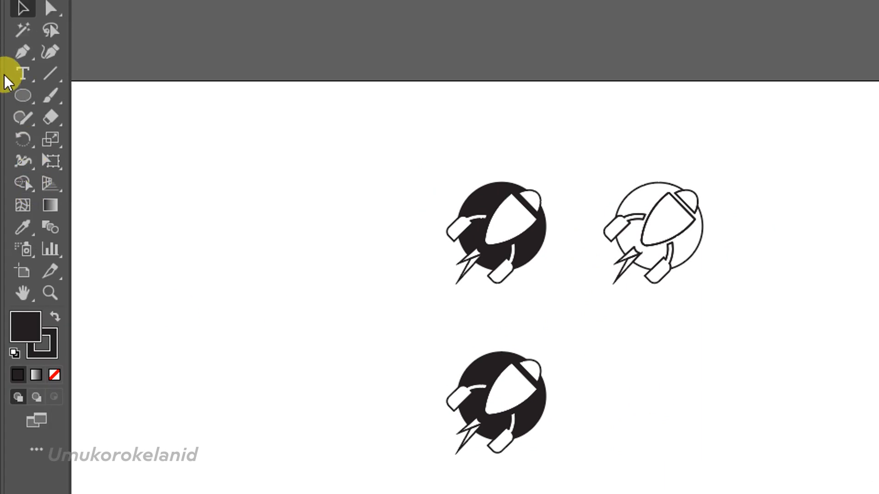
Add the text ROCKET beside the lower rocket logo and enlarge it proportionally to about 30 pt.
{"action": "left_click", "coordinate": [20, 26]}
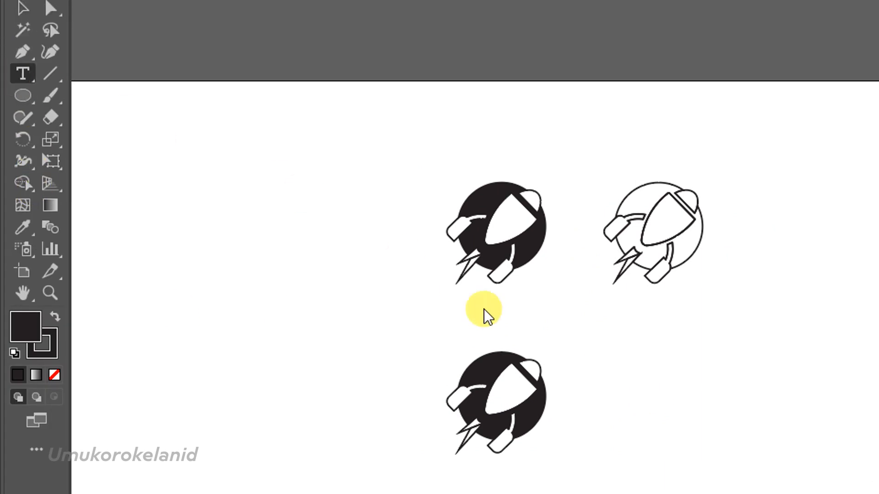
{"action": "left_click", "coordinate": [581, 367]}
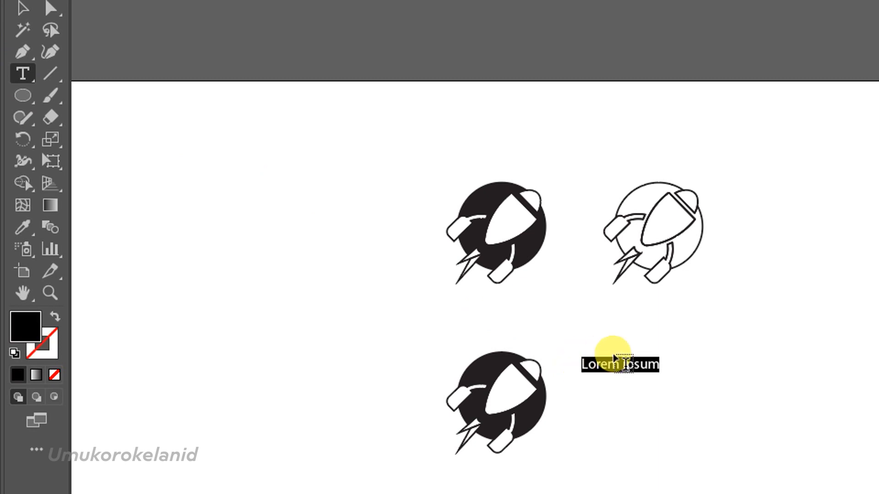
{"action": "type", "text": "ROCKET"}
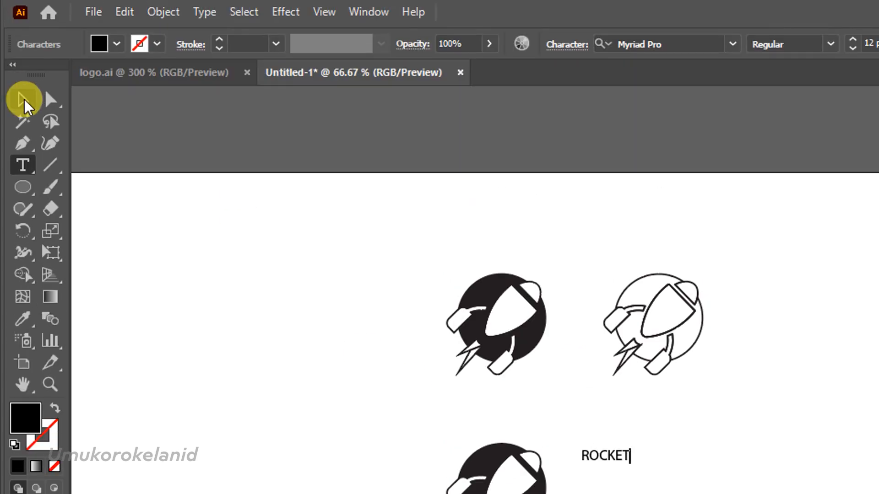
{"action": "left_click", "coordinate": [22, 8]}
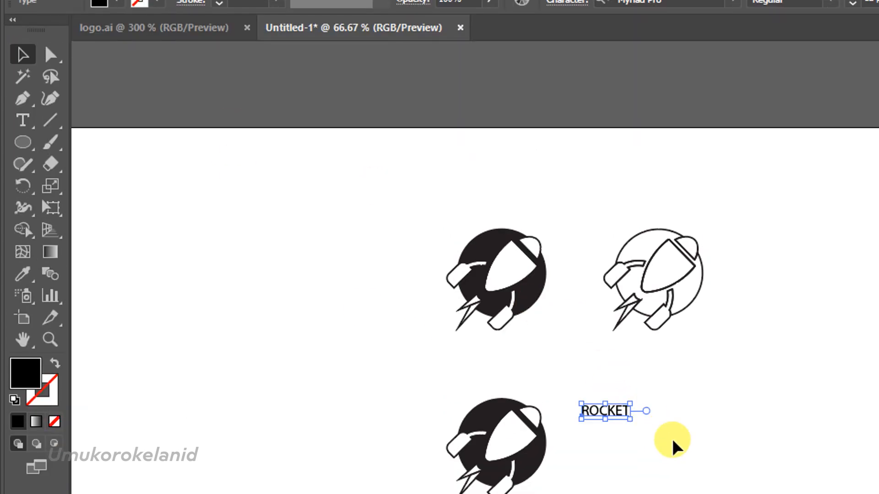
{"action": "scroll", "coordinate": [610, 482], "scroll_direction": "up", "scroll_amount": 1}
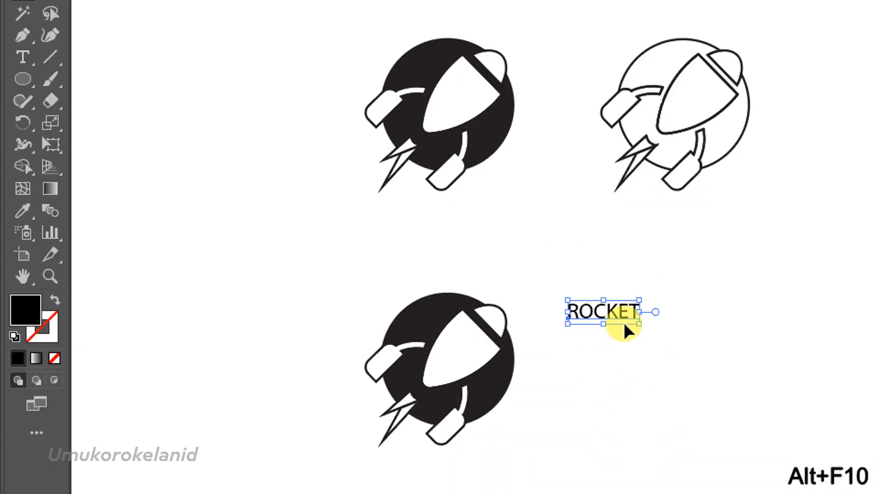
{"action": "mouse_move", "coordinate": [639, 324]}
{"action": "left_mouse_down"}
{"action": "mouse_move", "coordinate": [726, 390]}
{"action": "mouse_move", "coordinate": [725, 374]}
{"action": "mouse_move", "coordinate": [785, 366]}
{"action": "mouse_move", "coordinate": [765, 347]}
{"action": "mouse_move", "coordinate": [775, 349]}
{"action": "mouse_move", "coordinate": [732, 361]}
{"action": "mouse_move", "coordinate": [691, 357]}
{"action": "mouse_move", "coordinate": [704, 370]}
{"action": "mouse_move", "coordinate": [631, 334]}
{"action": "left_mouse_up"}
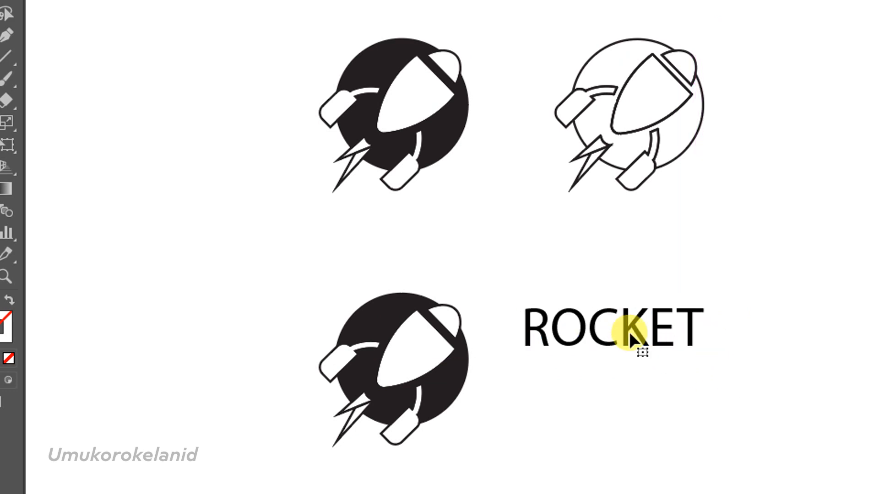
Select all of the ROCKET text and set its font to Novera from the favorite fonts.
{"action": "double_click", "coordinate": [629, 333]}
{"action": "key", "text": "ctrl+a"}
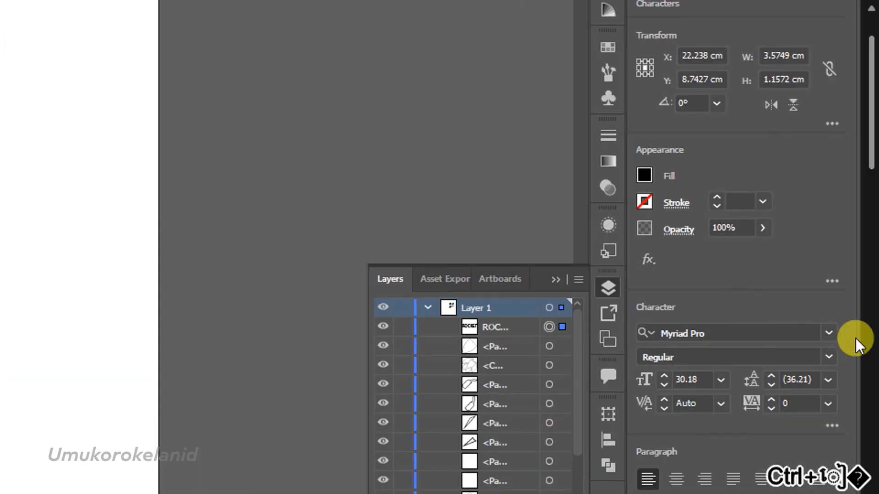
{"action": "left_click", "coordinate": [828, 335]}
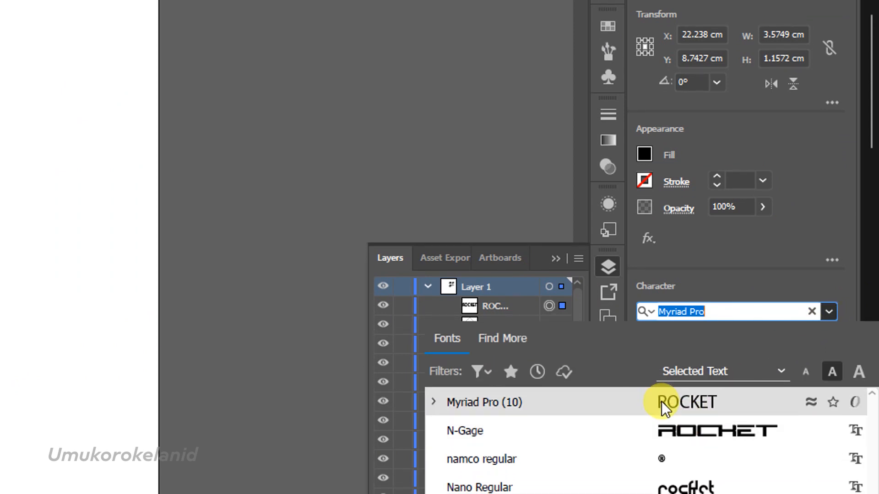
{"action": "scroll", "coordinate": [664, 407], "scroll_direction": "up", "scroll_amount": 2}
{"action": "scroll", "coordinate": [565, 416], "scroll_direction": "up", "scroll_amount": 2}
{"action": "scroll", "coordinate": [556, 414], "scroll_direction": "up", "scroll_amount": 6}
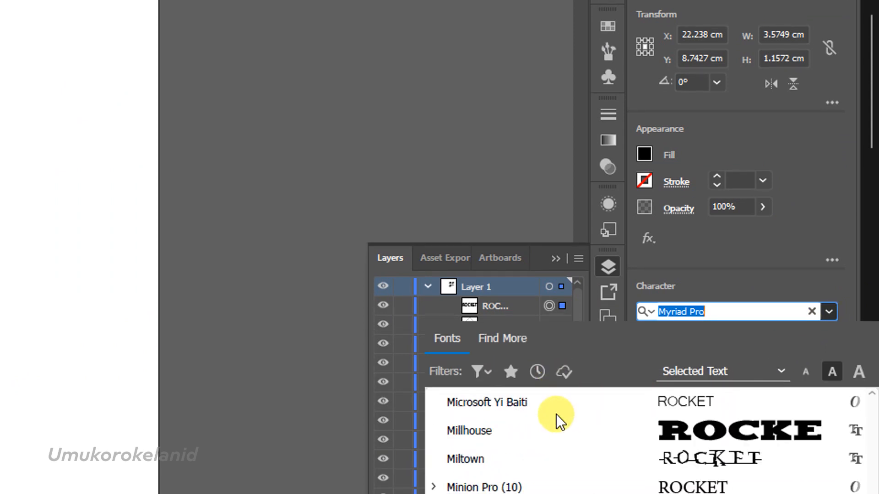
{"action": "left_click", "coordinate": [509, 372]}
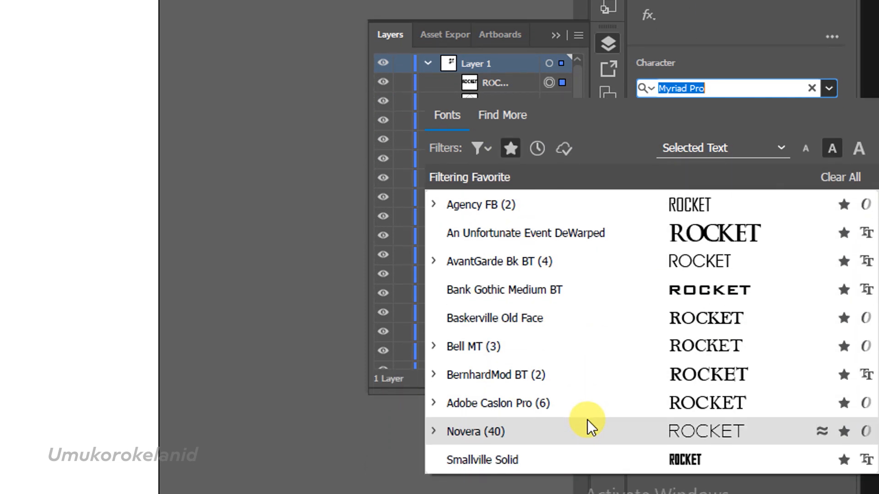
{"action": "left_click", "coordinate": [587, 419]}
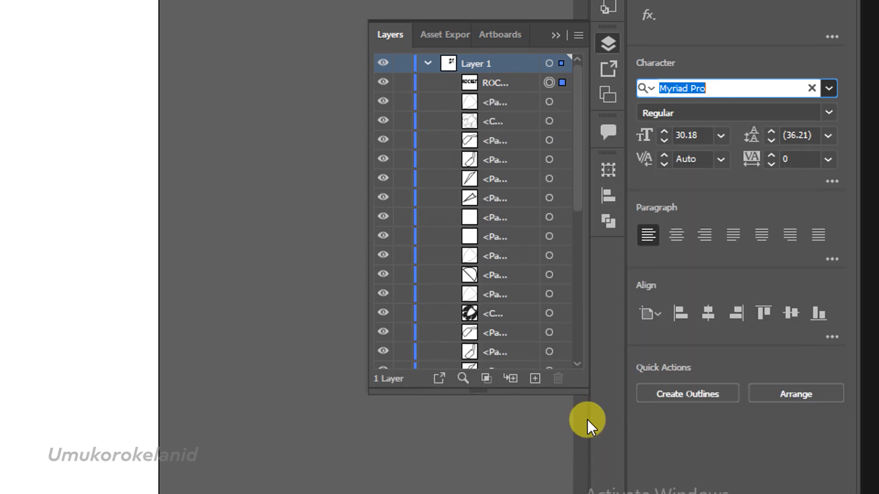
Set the font style of the ROCKET text to Modern SemiBold.
{"action": "left_click", "coordinate": [825, 114]}
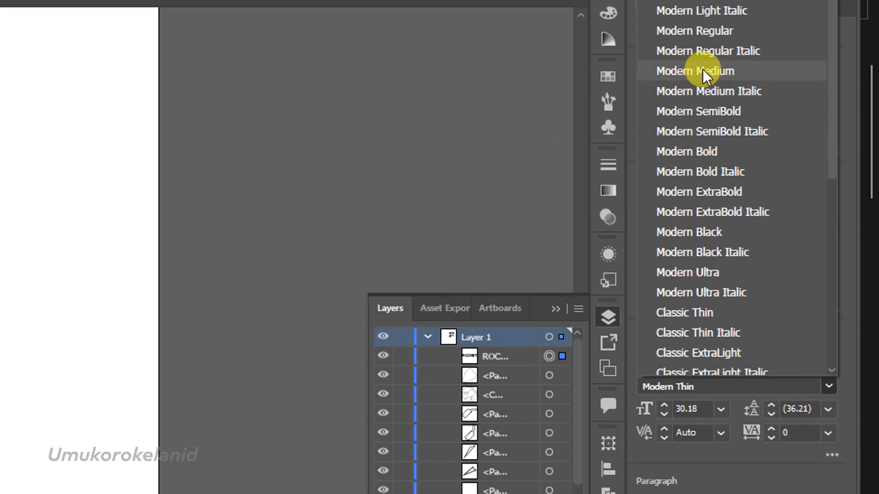
{"action": "left_click", "coordinate": [696, 73]}
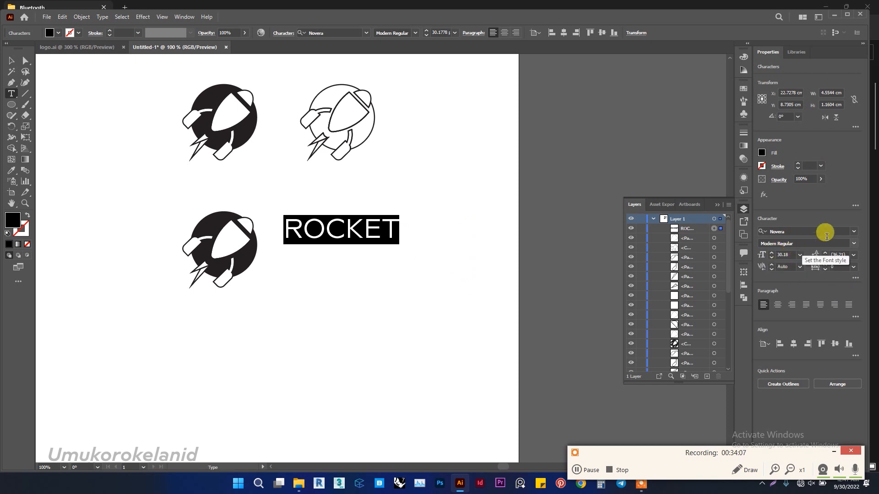
{"action": "left_click", "coordinate": [852, 244]}
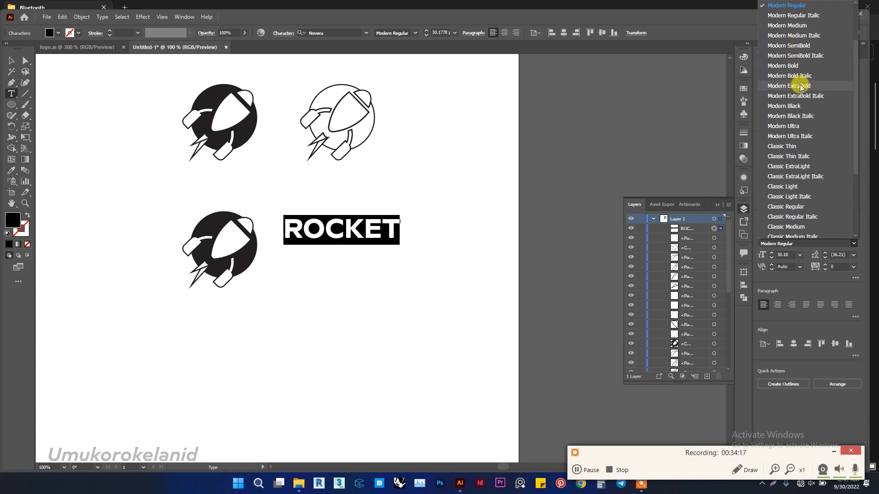
{"action": "left_click", "coordinate": [785, 46]}
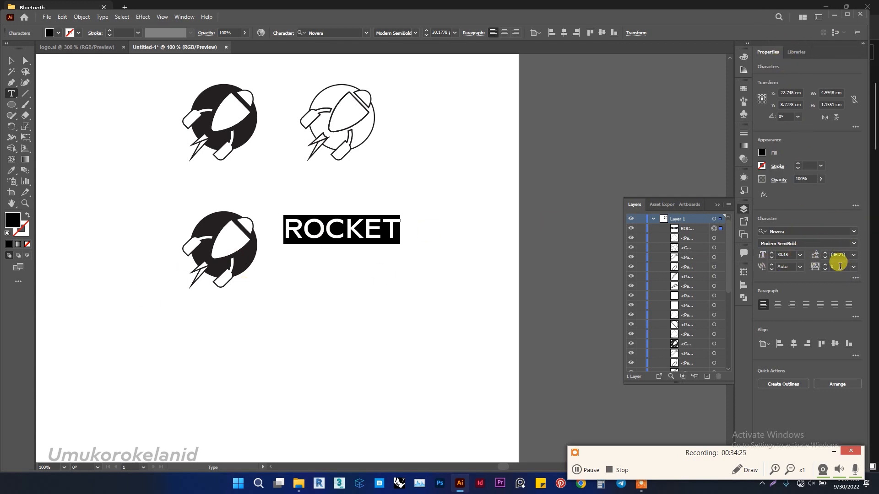
Try a tracking of 600 on the ROCKET text and settle on a tracking of 250.
{"action": "left_click", "coordinate": [840, 267]}
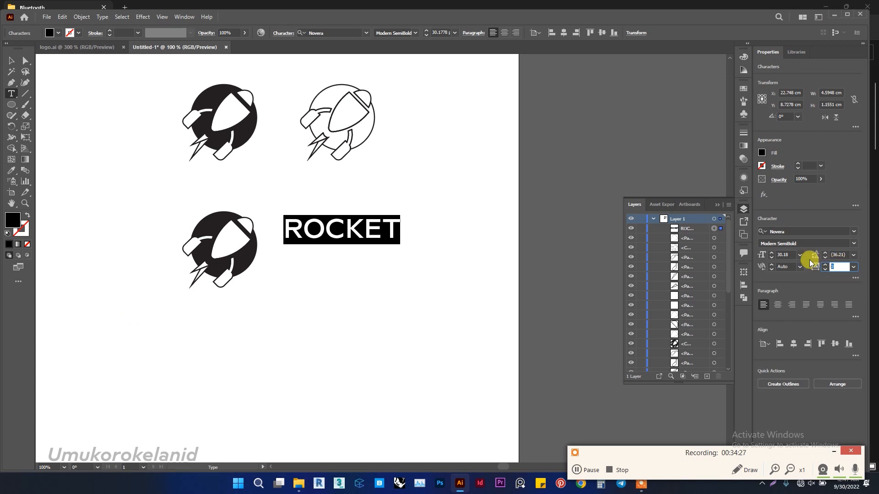
{"action": "left_click", "coordinate": [809, 260]}
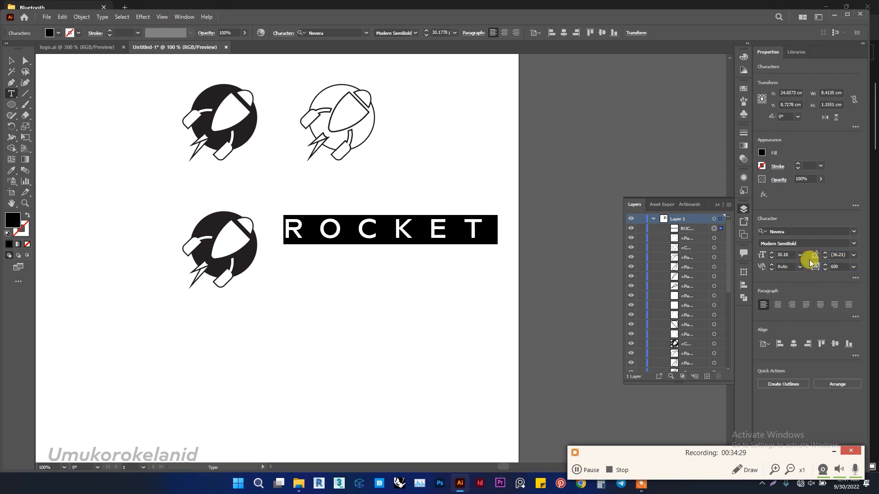
{"action": "left_click", "coordinate": [844, 264]}
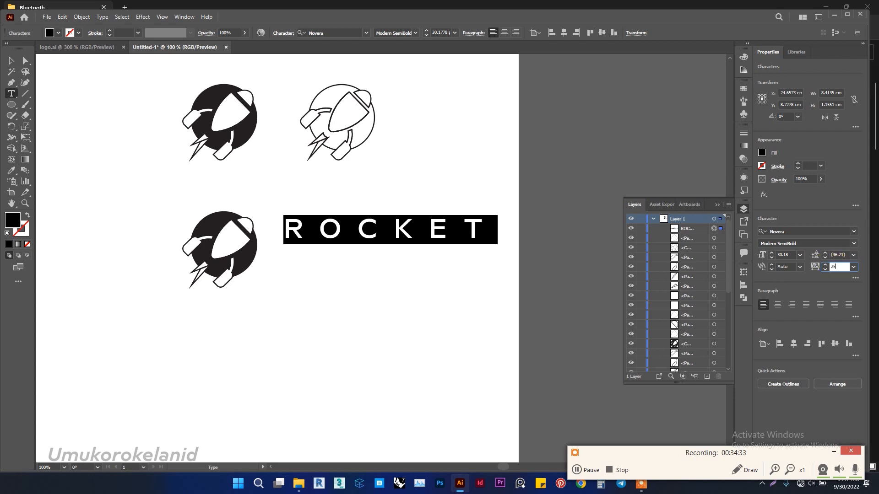
{"action": "type", "text": "250"}
{"action": "left_click", "coordinate": [824, 261]}
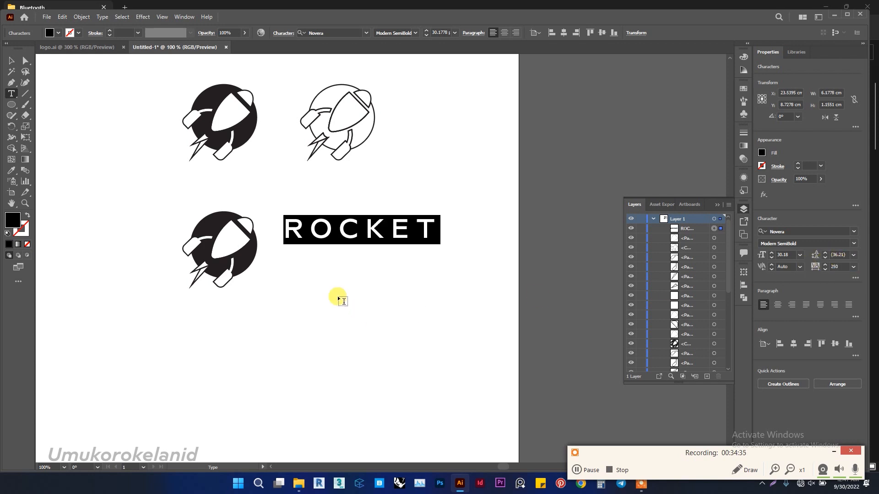
{"action": "left_click", "coordinate": [16, 65]}
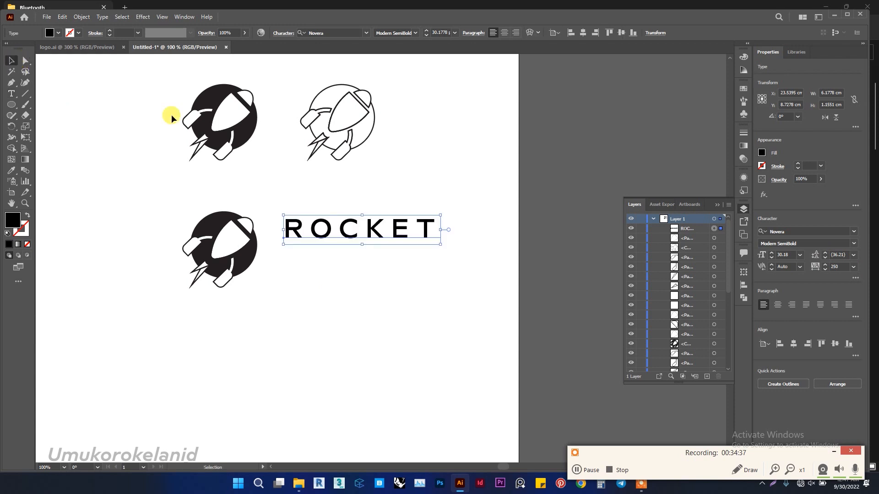
Shift the ROCKET text slightly down beside the lower rocket and reduce its font size to 18 pt.
{"action": "left_click_drag", "start_coordinate": [441, 215], "coordinate": [405, 220]}
{"action": "left_click_drag", "start_coordinate": [354, 235], "coordinate": [351, 241]}
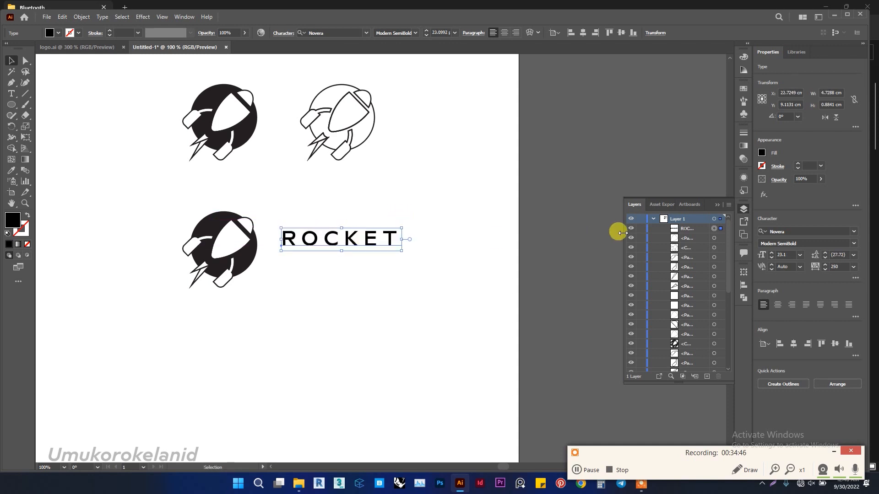
{"action": "left_click", "coordinate": [783, 254]}
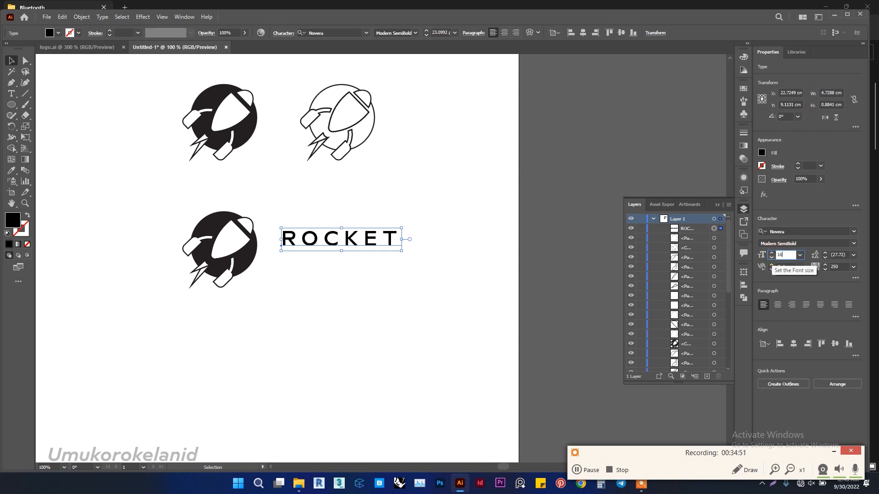
{"action": "key", "text": "Return"}
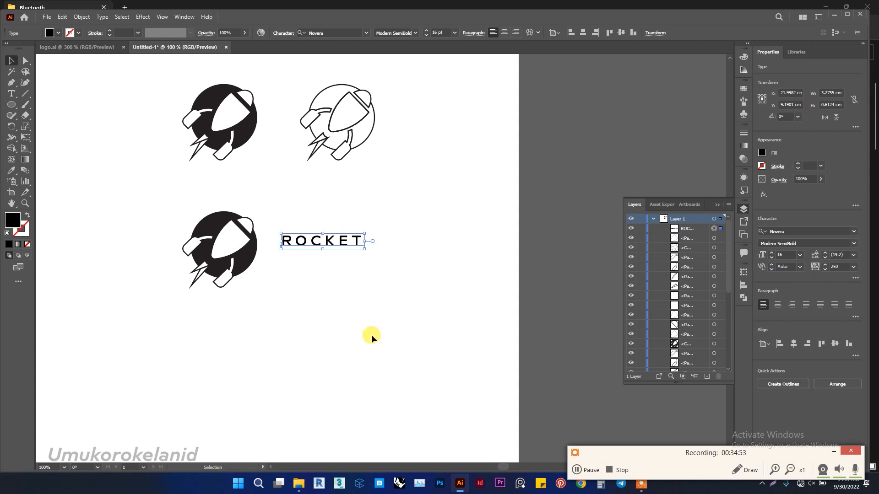
{"action": "scroll", "coordinate": [206, 271], "scroll_direction": "up", "scroll_amount": 1}
{"action": "left_click", "coordinate": [792, 253]}
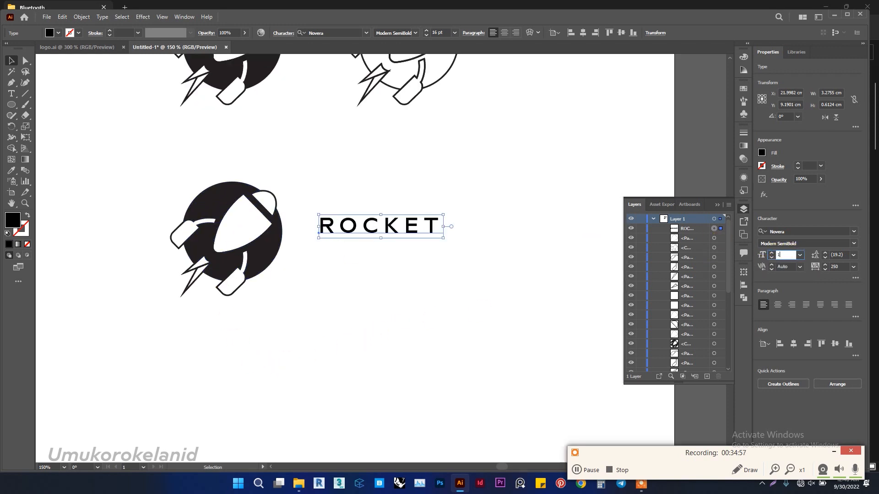
{"action": "type", "text": "18"}
{"action": "key", "text": "Return"}
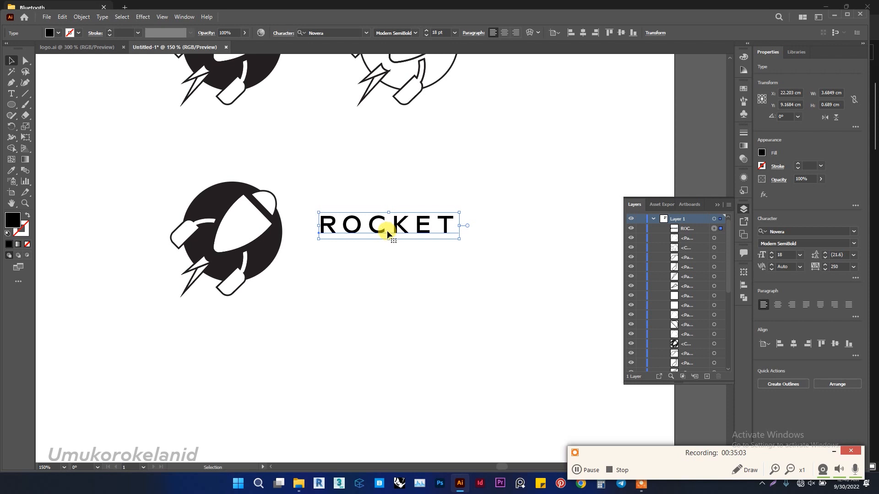
Duplicate the ROCKET text directly beneath itself and replace the copy's wording with MUSIC.
{"action": "left_click_drag", "start_coordinate": [396, 221], "coordinate": [399, 248]}
{"action": "key", "text": "t"}
{"action": "double_click", "coordinate": [398, 247]}
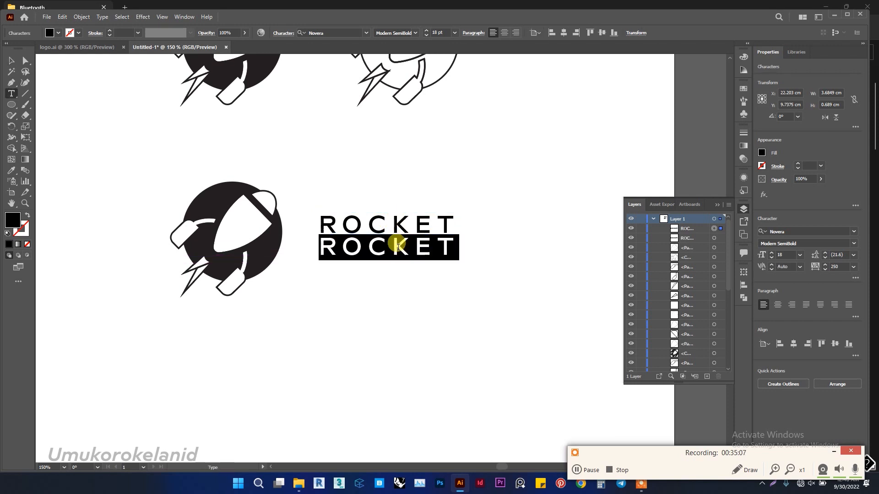
{"action": "type", "text": "MUSIC"}
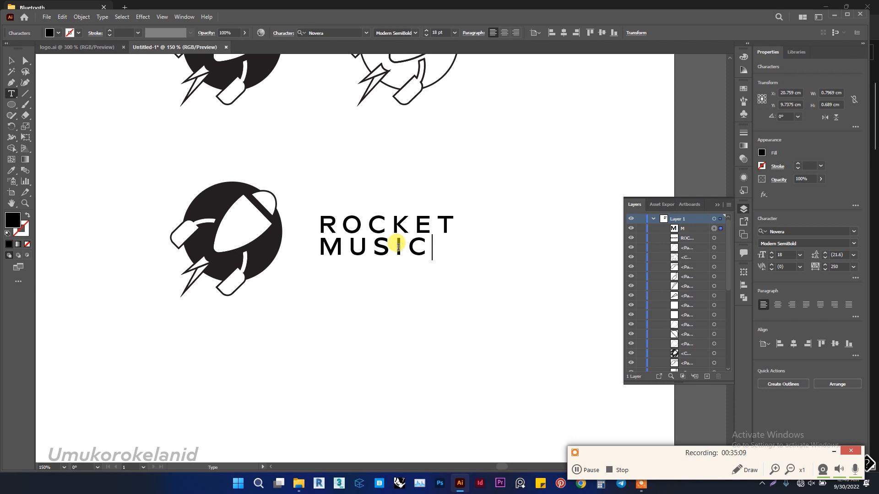
Set the font style of the MUSIC text to Modern Regular.
{"action": "double_click", "coordinate": [398, 247]}
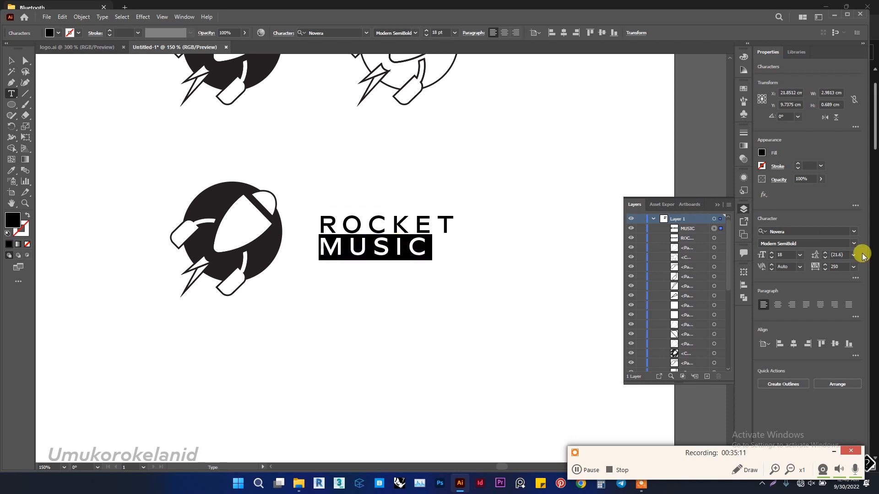
{"action": "left_click", "coordinate": [854, 244]}
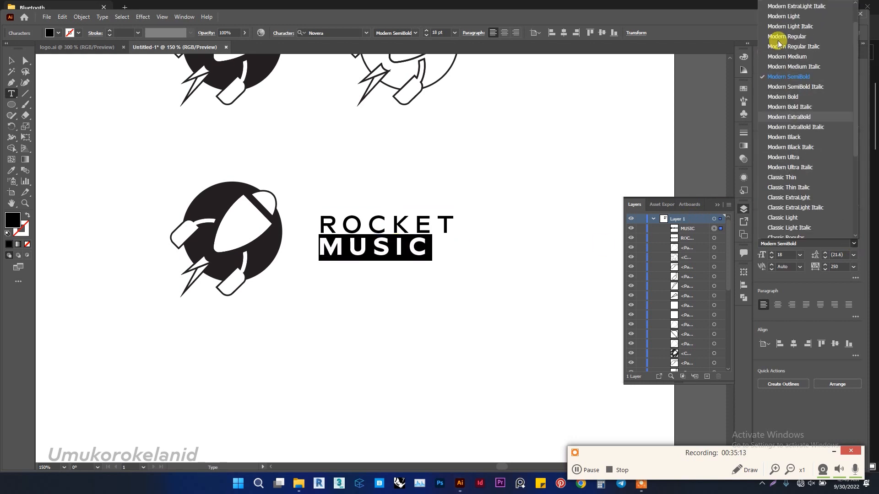
{"action": "left_click", "coordinate": [787, 37]}
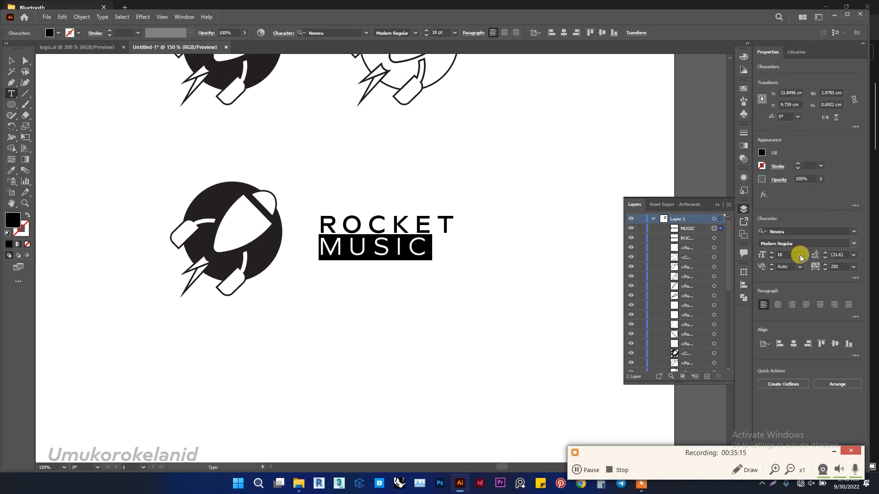
Try a font size of 10 pt on the MUSIC text and settle on 11 pt.
{"action": "left_click", "coordinate": [781, 255]}
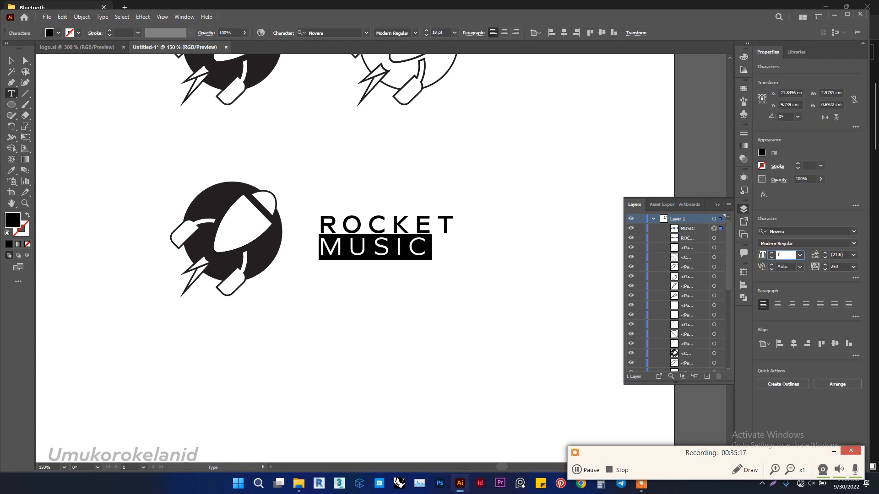
{"action": "key", "text": "Return"}
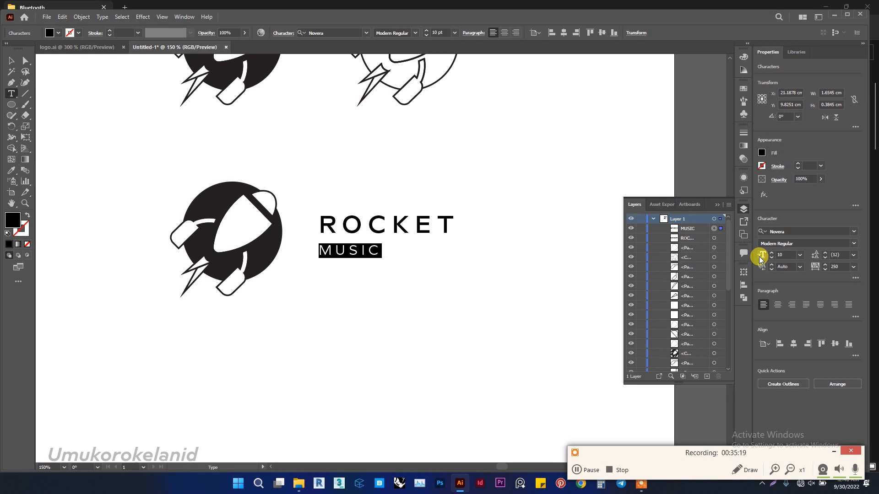
{"action": "left_click", "coordinate": [789, 257]}
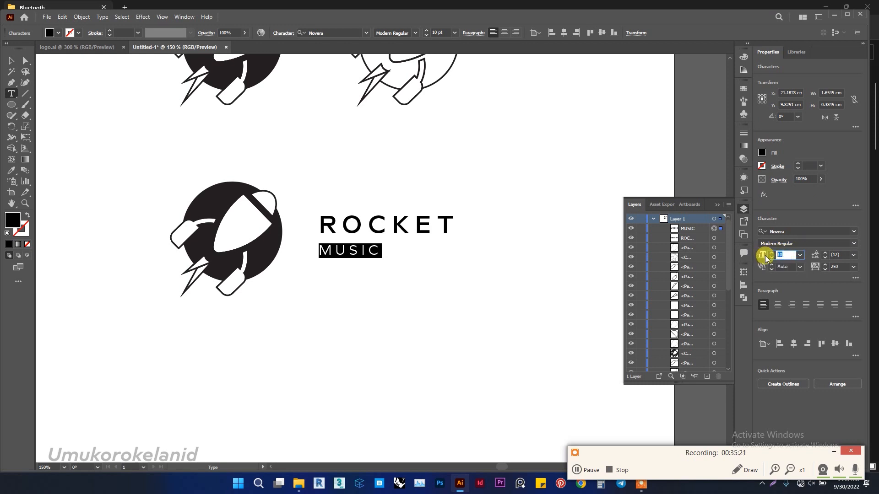
{"action": "type", "text": "11"}
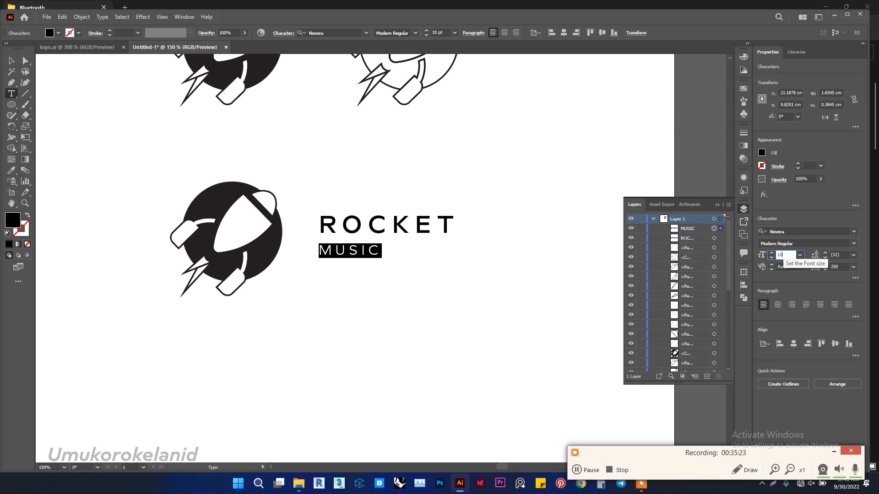
{"action": "key", "text": "Return"}
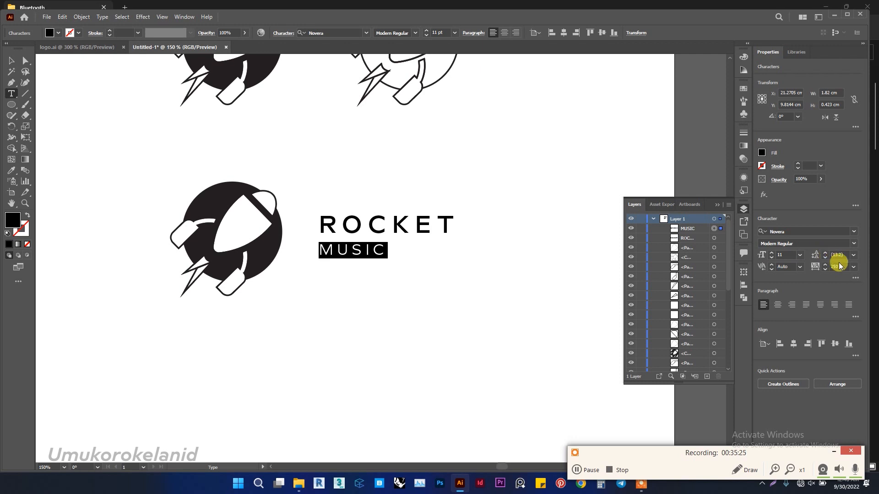
Try a tracking of 900 on the MUSIC text and settle on a tracking of 1100.
{"action": "left_click", "coordinate": [845, 265]}
{"action": "type", "text": "5"}
{"action": "left_click", "coordinate": [811, 268]}
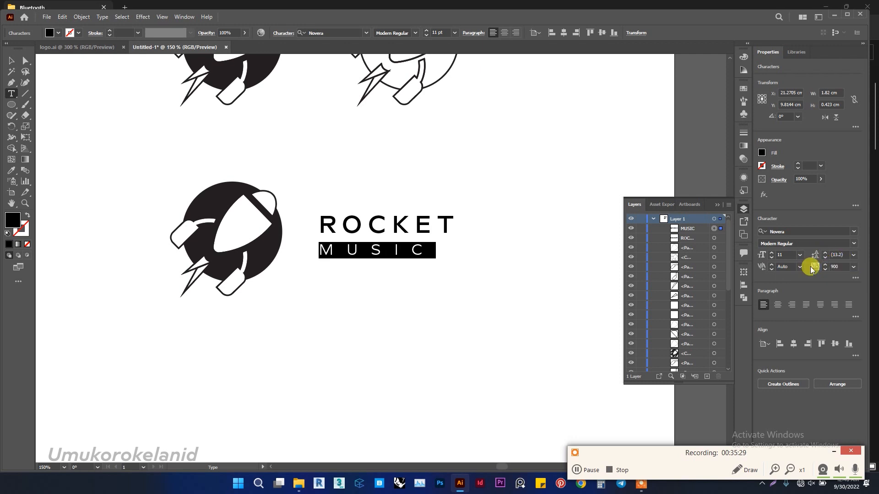
{"action": "left_click", "coordinate": [840, 266]}
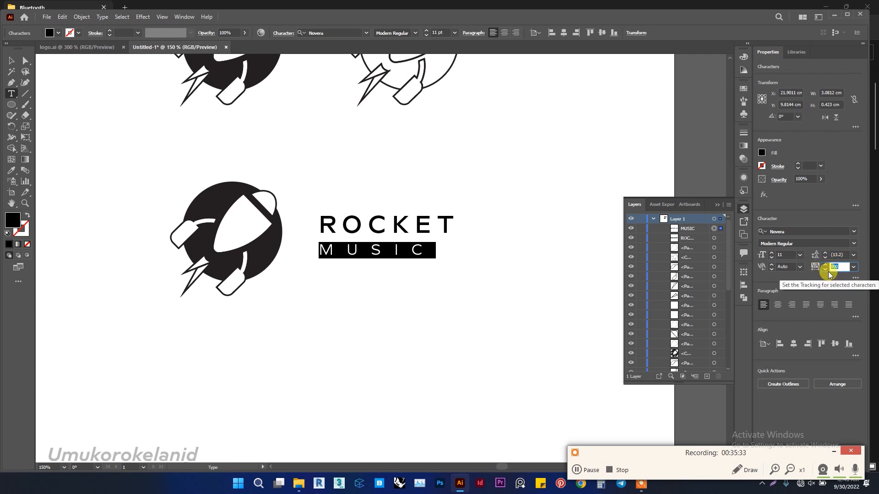
{"action": "type", "text": "11"}
{"action": "key", "text": "Return"}
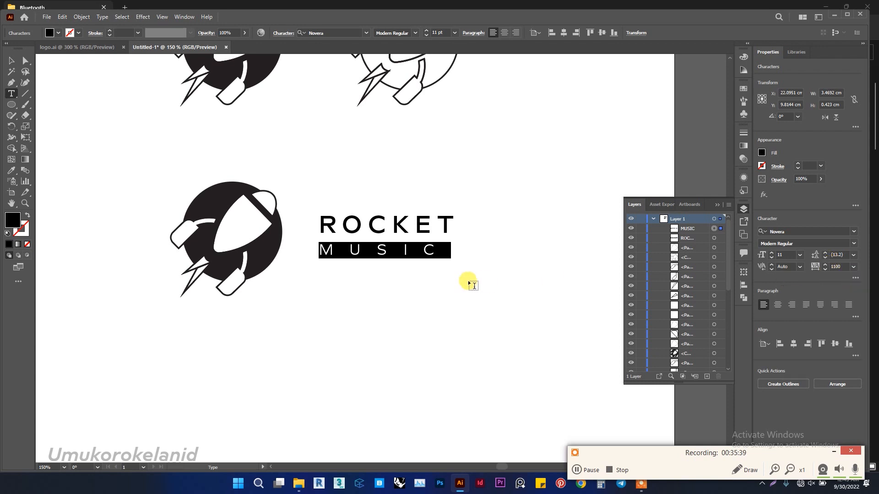
Enlarge the MUSIC line and the ROCKET line so both words span nearly the same width, with ROCKET at about 19.78 pt.
{"action": "left_click", "coordinate": [11, 60]}
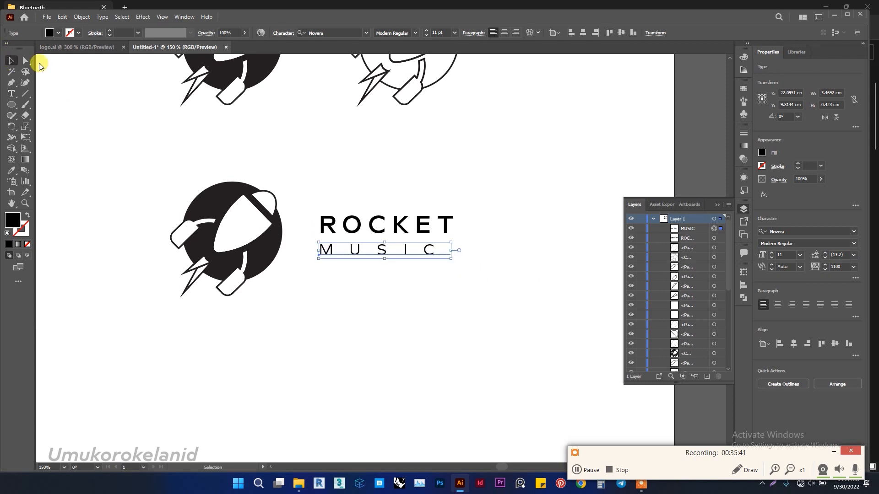
{"action": "left_click_drag", "start_coordinate": [450, 259], "coordinate": [488, 260]}
{"action": "left_click", "coordinate": [453, 219]}
{"action": "mouse_move", "coordinate": [460, 214]}
{"action": "left_mouse_down"}
{"action": "mouse_move", "coordinate": [456, 205]}
{"action": "mouse_move", "coordinate": [473, 203]}
{"action": "left_mouse_up"}
{"action": "left_click", "coordinate": [451, 313]}
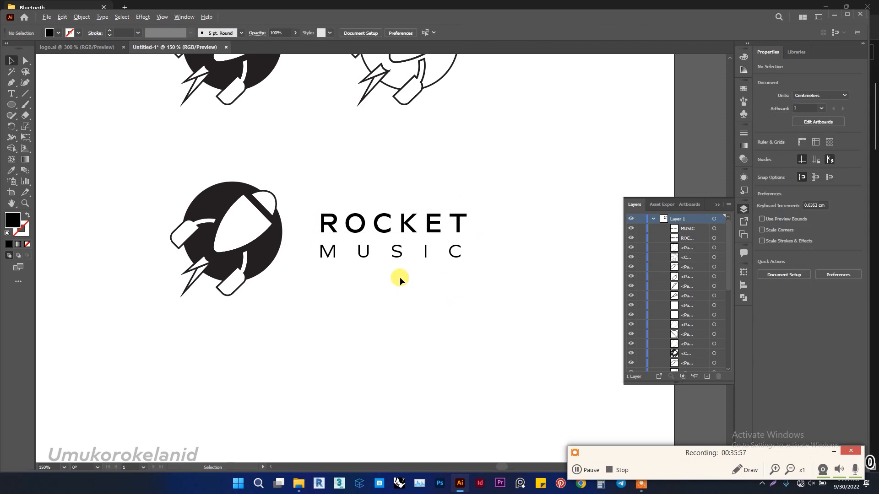
Move the MUSIC line slightly closer beneath the ROCKET line.
{"action": "scroll", "coordinate": [407, 280], "scroll_direction": "down", "scroll_amount": 1}
{"action": "scroll", "coordinate": [433, 262], "scroll_direction": "up", "scroll_amount": 2}
{"action": "mouse_move", "coordinate": [447, 268]}
{"action": "left_mouse_down"}
{"action": "mouse_move", "coordinate": [447, 255]}
{"action": "mouse_move", "coordinate": [445, 272]}
{"action": "left_mouse_up"}
{"action": "left_click", "coordinate": [446, 321]}
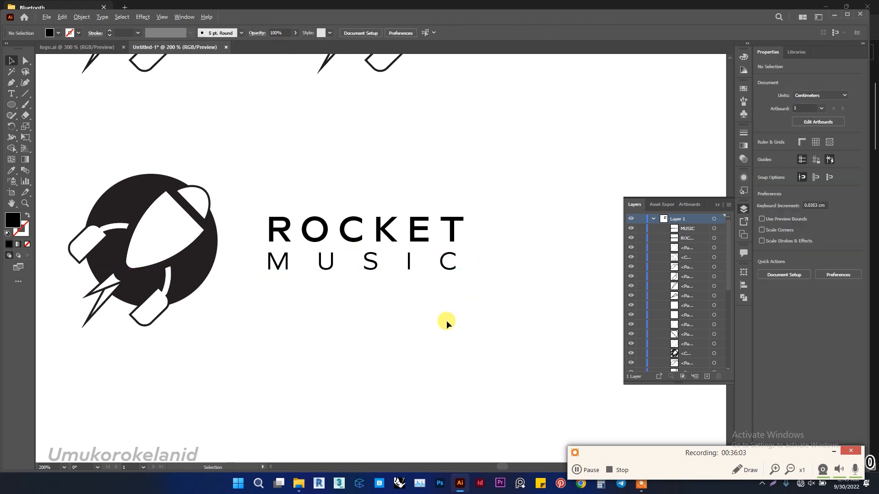
Set the font style of the ROCKET text to Modern ExtraBold.
{"action": "scroll", "coordinate": [447, 320], "scroll_direction": "down", "scroll_amount": 1}
{"action": "scroll", "coordinate": [454, 243], "scroll_direction": "up", "scroll_amount": 2}
{"action": "left_click", "coordinate": [454, 244]}
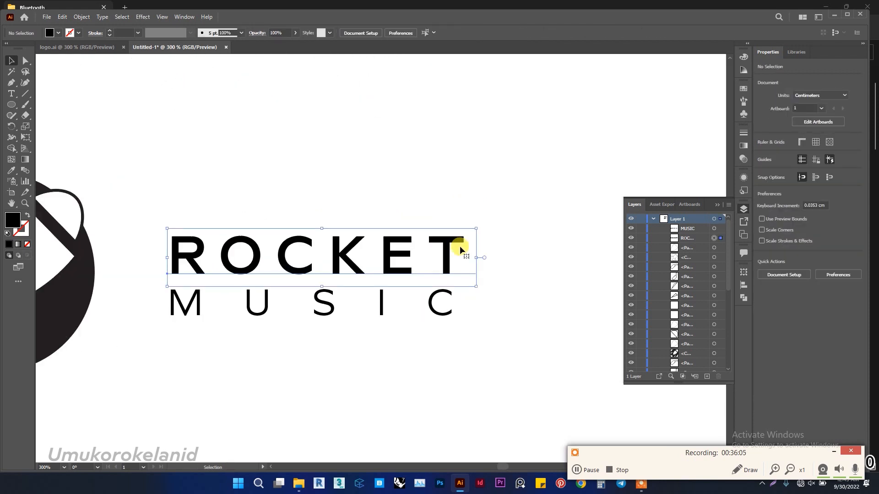
{"action": "left_click", "coordinate": [853, 247]}
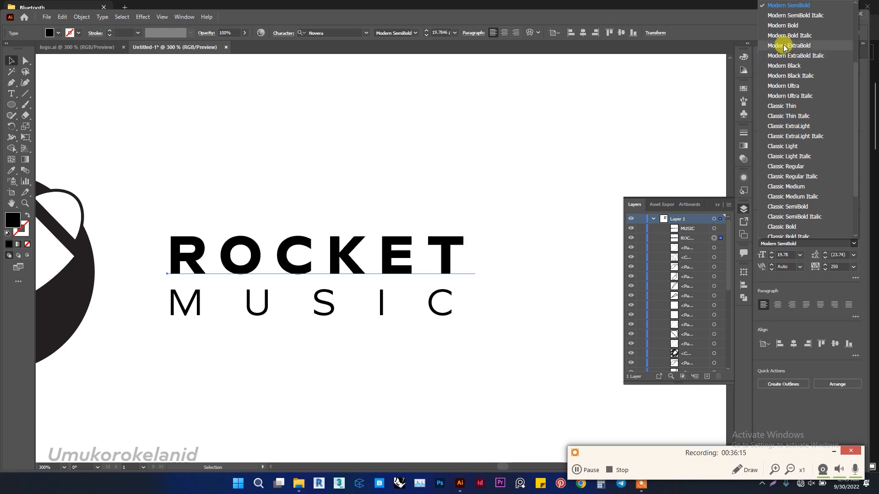
{"action": "left_click", "coordinate": [784, 47]}
{"action": "left_click", "coordinate": [564, 200]}
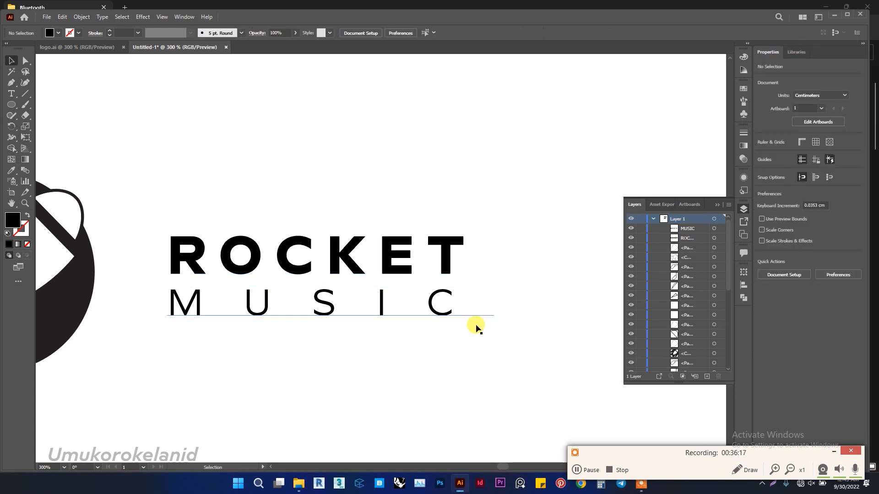
Select the lower rocket together with its ROCKET MUSIC text and duplicate the whole logo straight below.
{"action": "scroll", "coordinate": [468, 346], "scroll_direction": "down", "scroll_amount": 5}
{"action": "left_click_drag", "start_coordinate": [471, 366], "coordinate": [419, 317]}
{"action": "scroll", "coordinate": [298, 159], "scroll_direction": "down", "scroll_amount": 4}
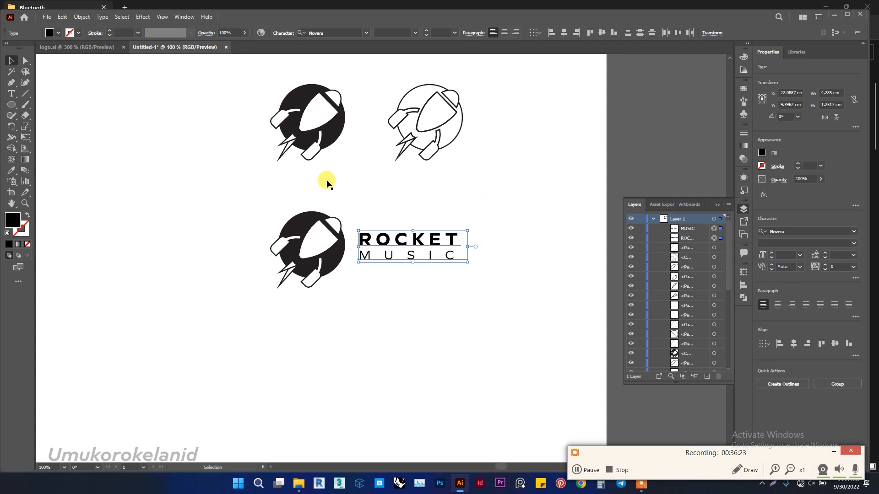
{"action": "scroll", "coordinate": [326, 183], "scroll_direction": "down", "scroll_amount": 1}
{"action": "left_click_drag", "start_coordinate": [484, 324], "coordinate": [198, 172]}
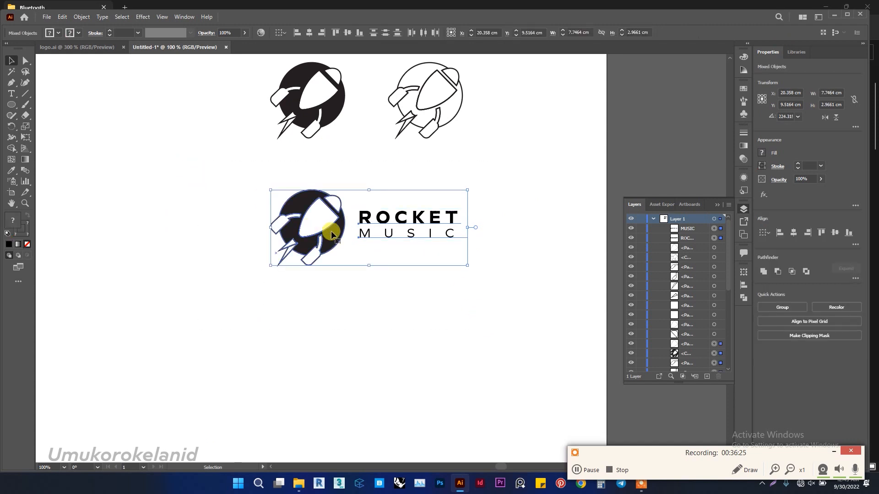
{"action": "left_click_drag", "start_coordinate": [337, 220], "coordinate": [339, 339]}
Move the ROCKET MUSIC text of the new copy from beside its rocket to beneath it for a stacked layout.
{"action": "scroll", "coordinate": [391, 169], "scroll_direction": "down", "scroll_amount": 3}
{"action": "left_click", "coordinate": [454, 427]}
{"action": "left_click_drag", "start_coordinate": [455, 323], "coordinate": [376, 215]}
{"action": "left_click_drag", "start_coordinate": [398, 260], "coordinate": [300, 327]}
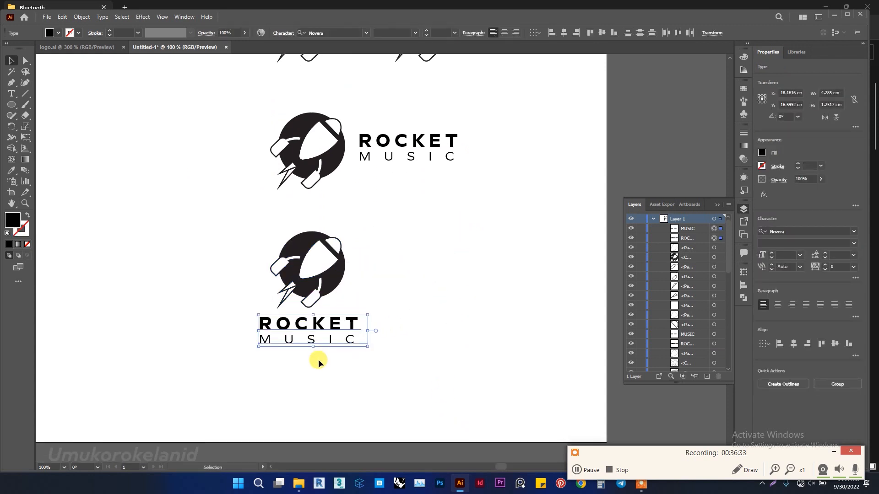
{"action": "left_click", "coordinate": [452, 311]}
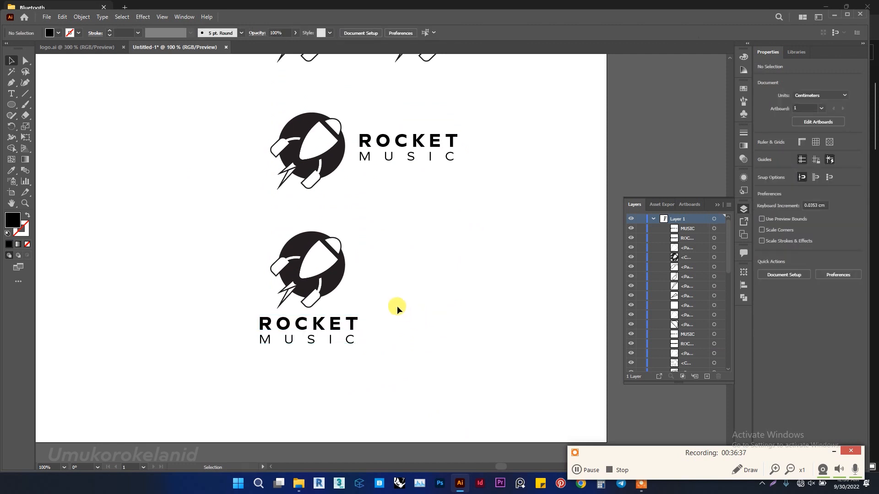
Duplicate the stacked rocket logo with its text horizontally into the empty space beside it.
{"action": "scroll", "coordinate": [405, 353], "scroll_direction": "right", "scroll_amount": 1}
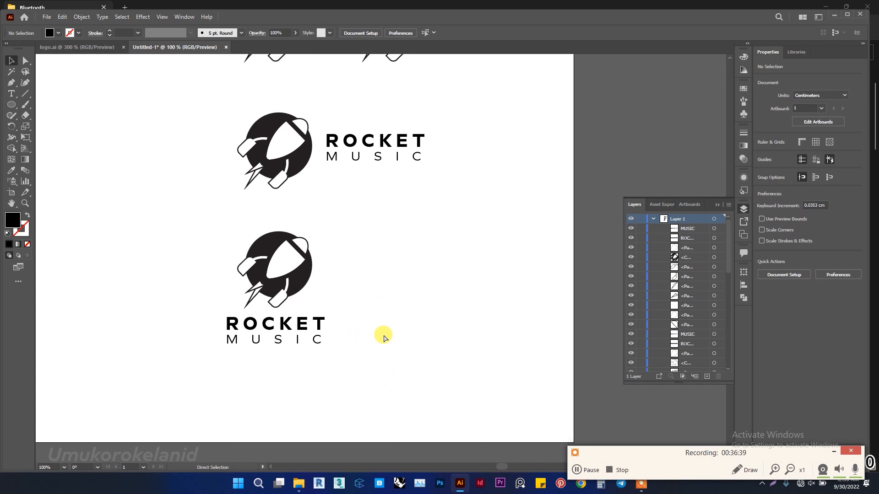
{"action": "scroll", "coordinate": [405, 354], "scroll_direction": "up", "scroll_amount": 2}
{"action": "scroll", "coordinate": [405, 353], "scroll_direction": "down", "scroll_amount": 2}
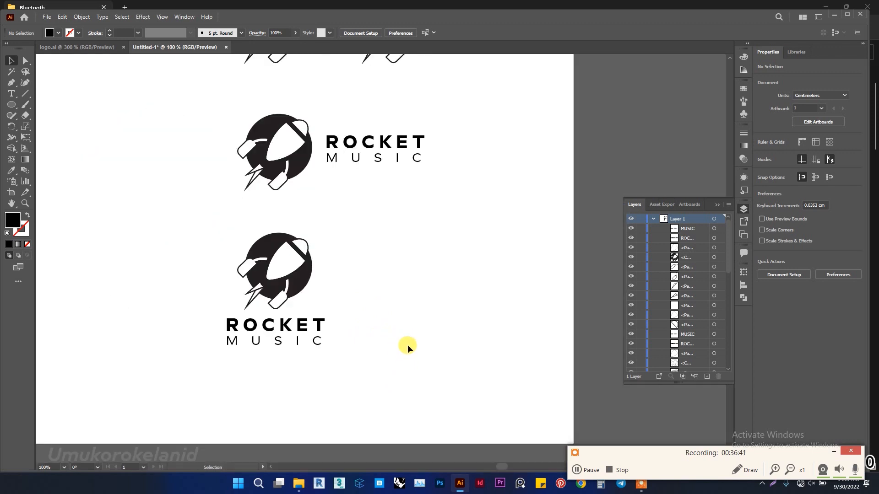
{"action": "left_click_drag", "start_coordinate": [438, 404], "coordinate": [192, 226]}
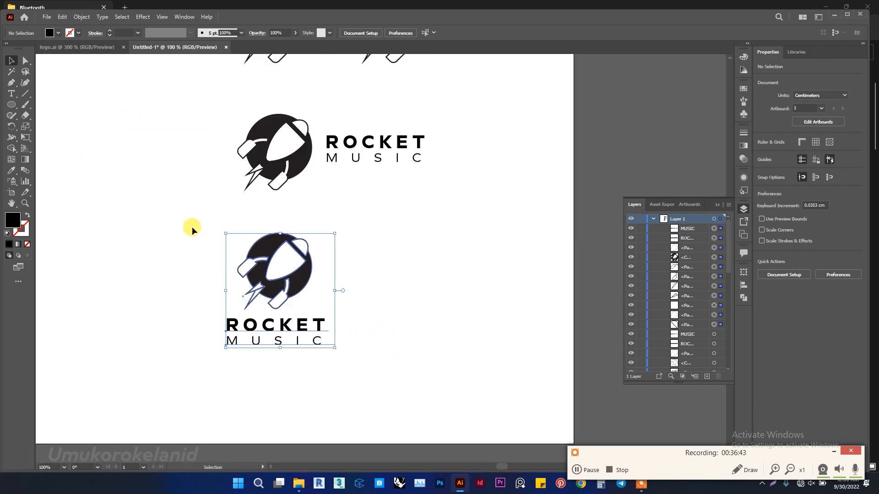
{"action": "left_click_drag", "start_coordinate": [267, 256], "coordinate": [455, 257]}
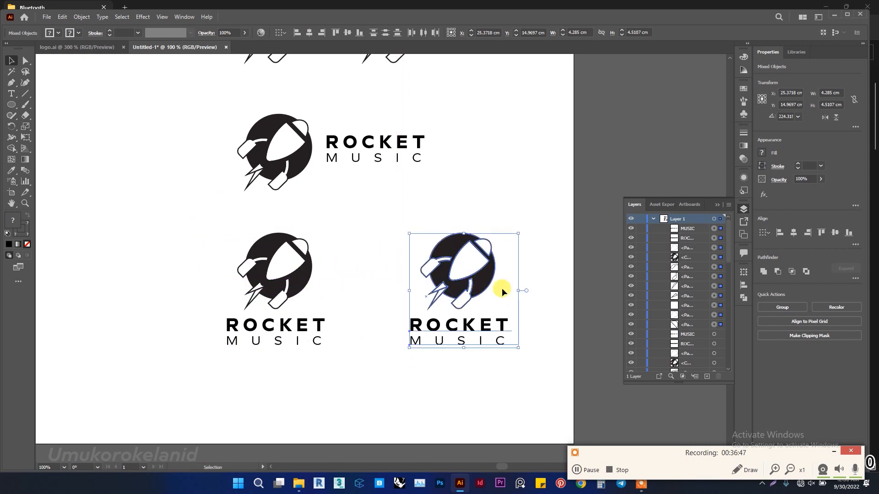
Delete the ROCKET and MUSIC lines from the newest stacked copy, leaving only its rocket symbol.
{"action": "left_click", "coordinate": [568, 239]}
{"action": "left_click_drag", "start_coordinate": [502, 325], "coordinate": [501, 324]}
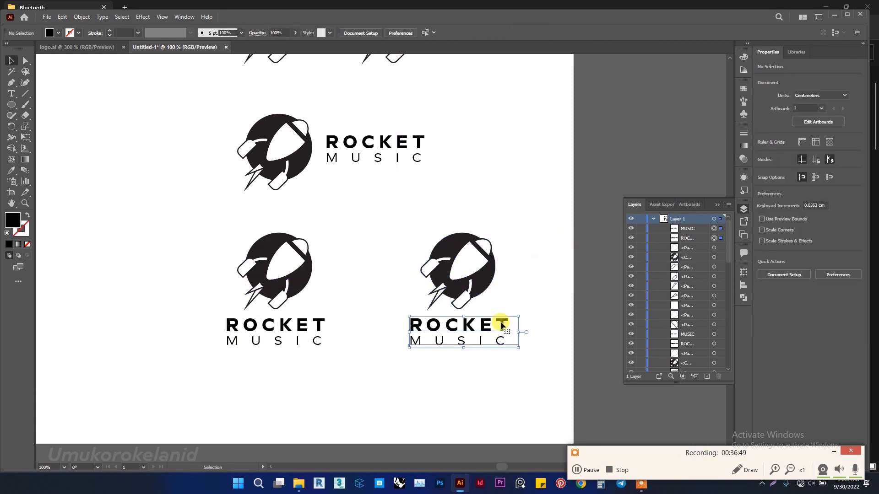
{"action": "key", "text": "Delete"}
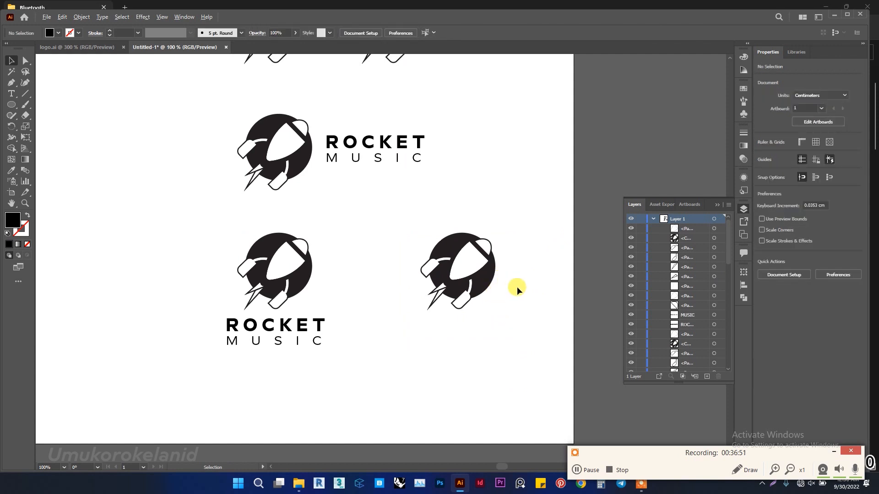
{"action": "scroll", "coordinate": [517, 287], "scroll_direction": "up", "scroll_amount": 1}
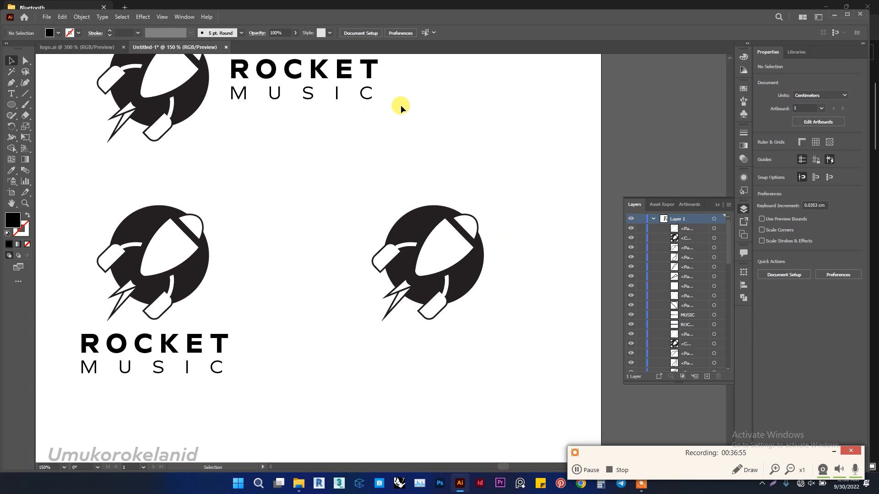
{"action": "key", "text": "a"}
{"action": "key", "text": "ctrl+r"}
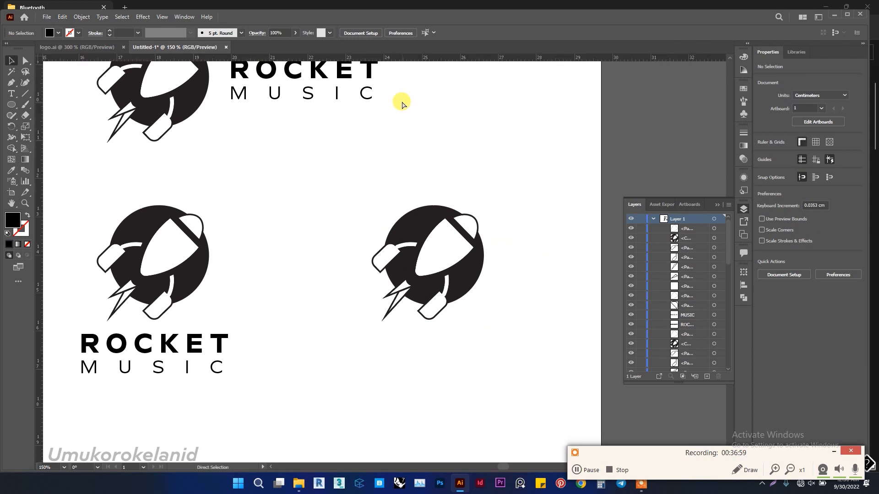
{"action": "key", "text": "v"}
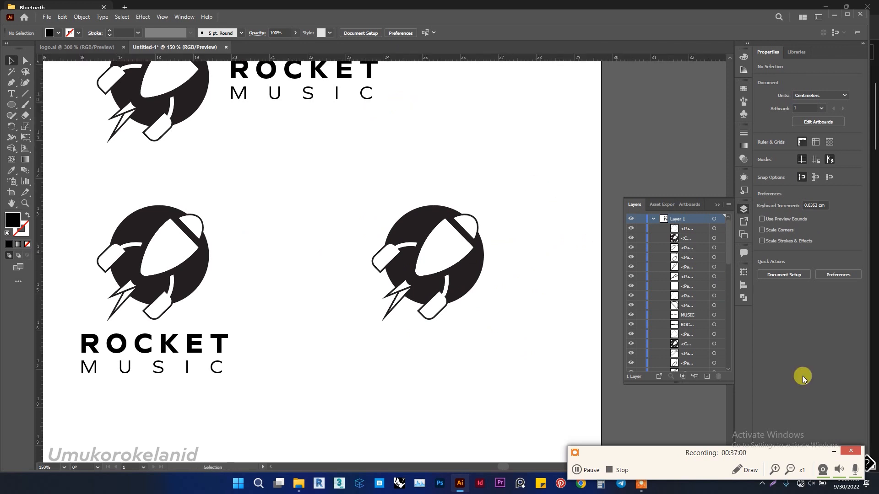
{"action": "left_click", "coordinate": [834, 452]}
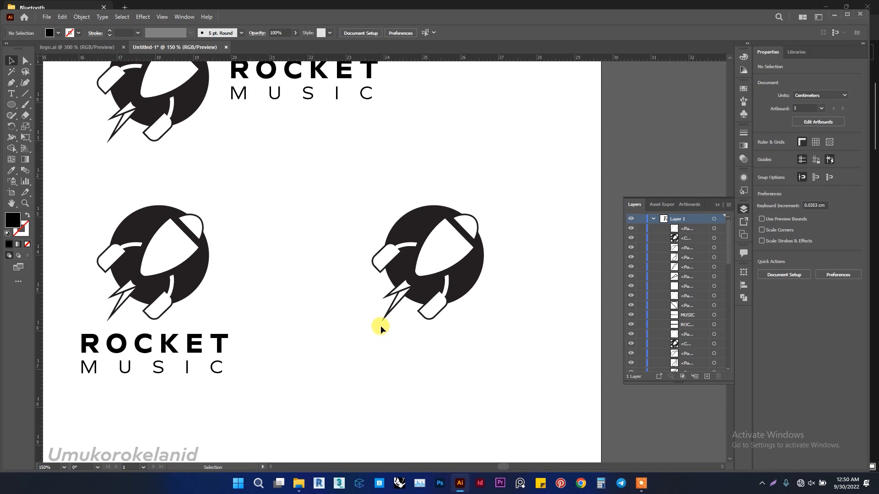
{"action": "key", "text": "ctrl+F10"}
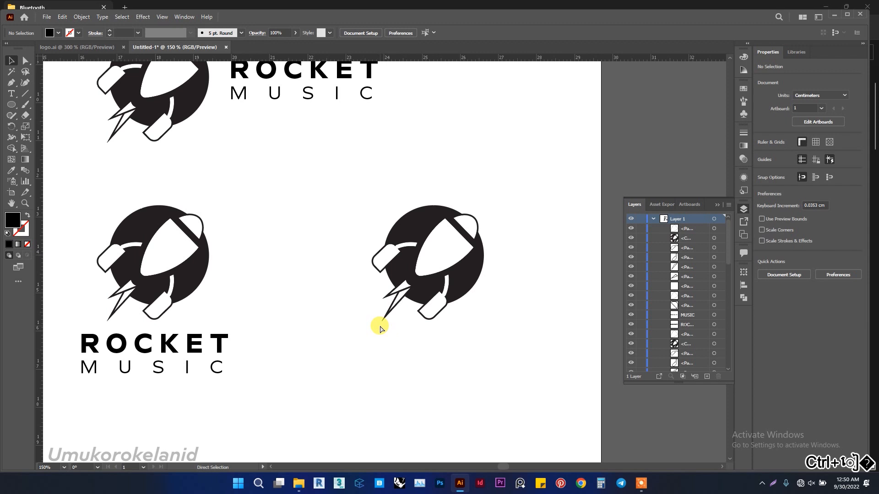
{"action": "key", "text": "ctrl+r"}
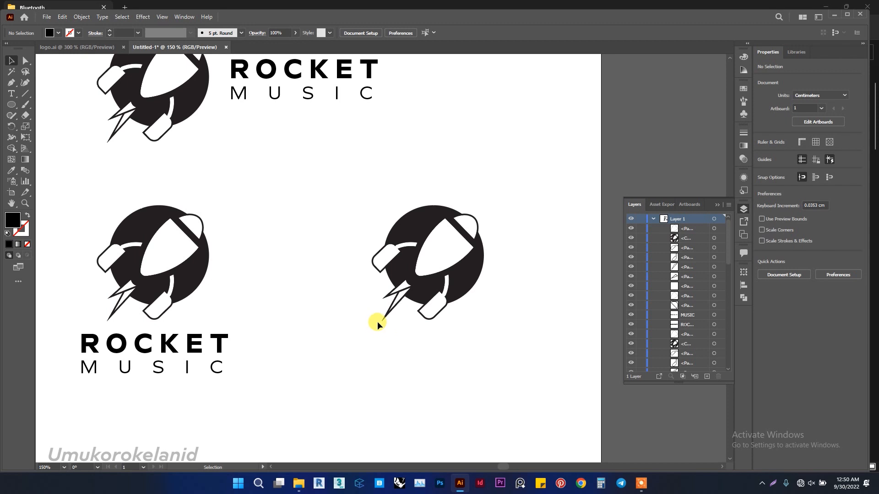
{"action": "key", "text": "ctrl+F10"}
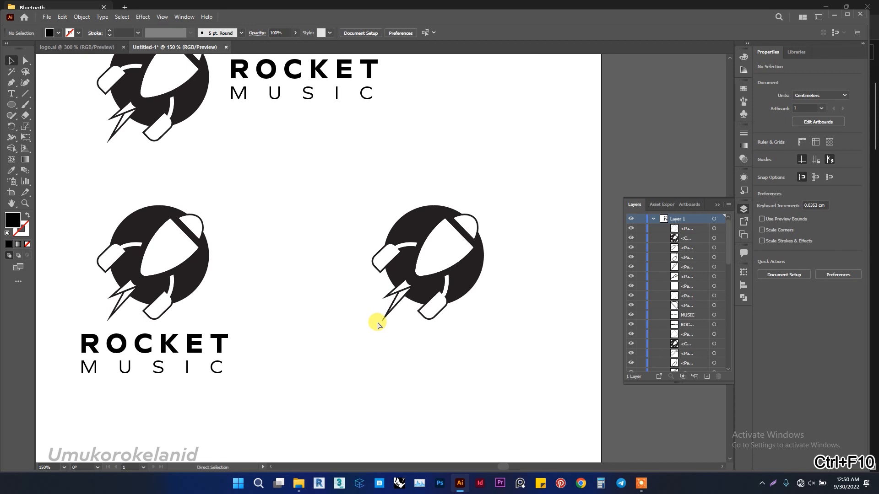
{"action": "key", "text": "ctrl+r"}
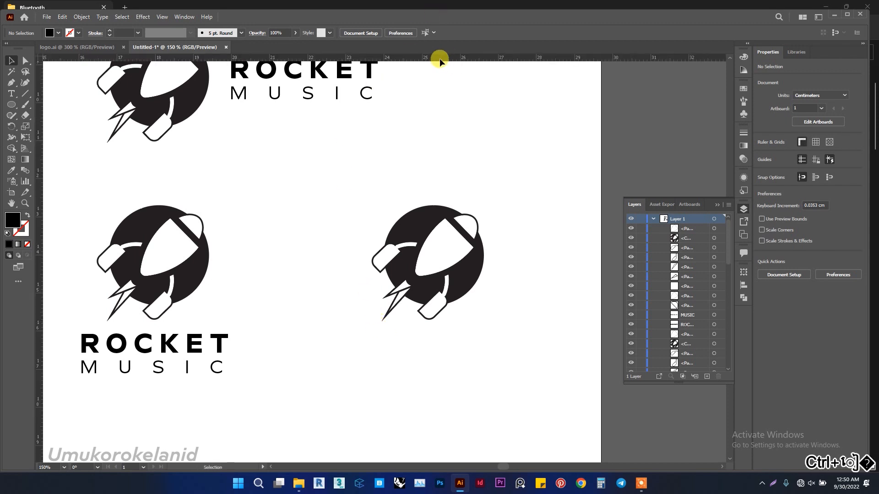
{"action": "left_click_drag", "start_coordinate": [432, 58], "coordinate": [436, 205]}
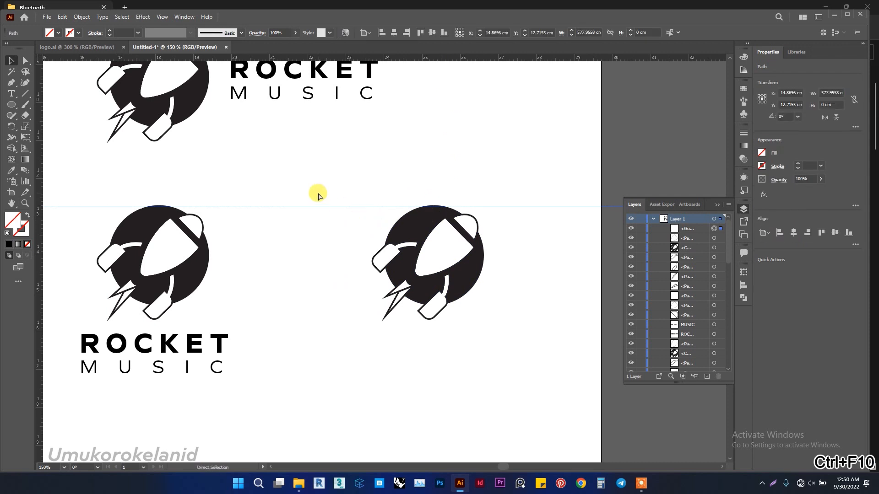
{"action": "key", "text": "ctrl+semicolon"}
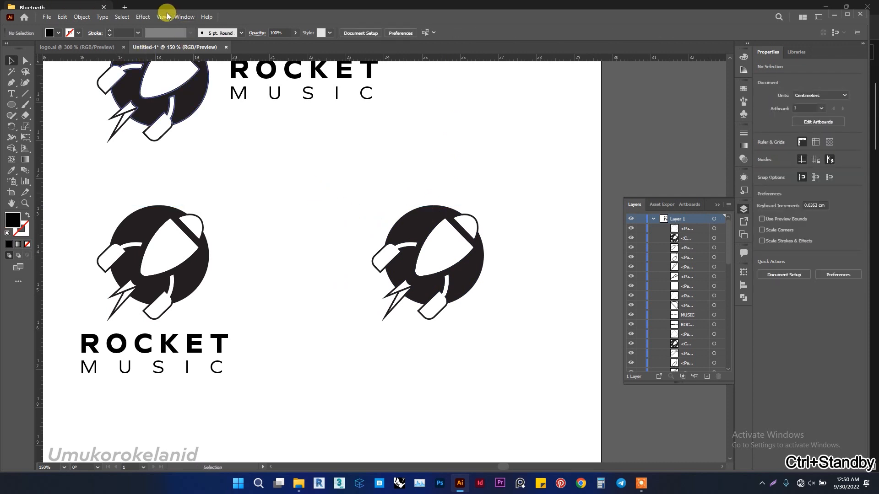
{"action": "key", "text": "ctrl+r"}
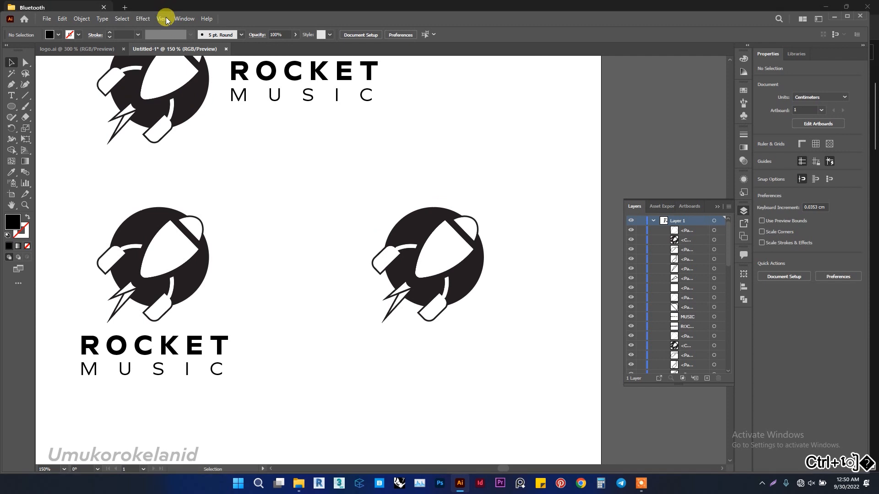
Show the rulers and place a horizontal guide along the top and a vertical guide along the outer edge of the symbol-only rocket's disc.
{"action": "left_click", "coordinate": [166, 17]}
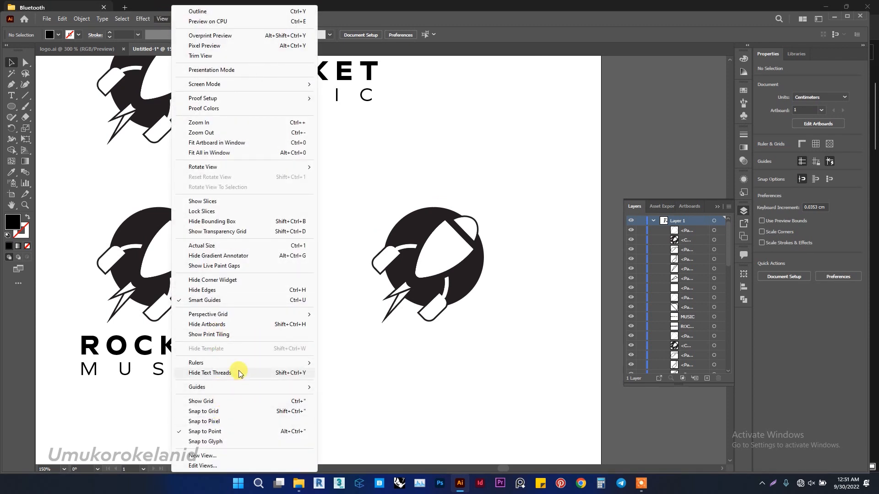
{"action": "mouse_move", "coordinate": [234, 363]}
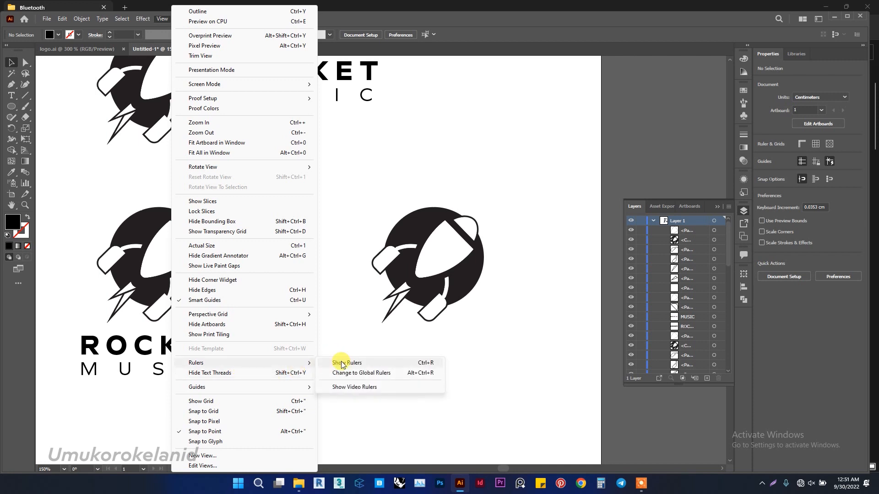
{"action": "left_click", "coordinate": [417, 363]}
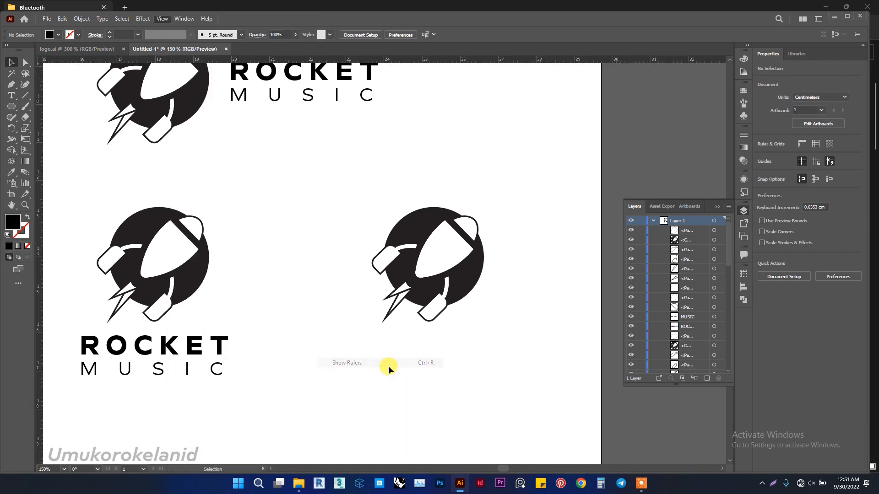
{"action": "left_click_drag", "start_coordinate": [426, 58], "coordinate": [433, 207]}
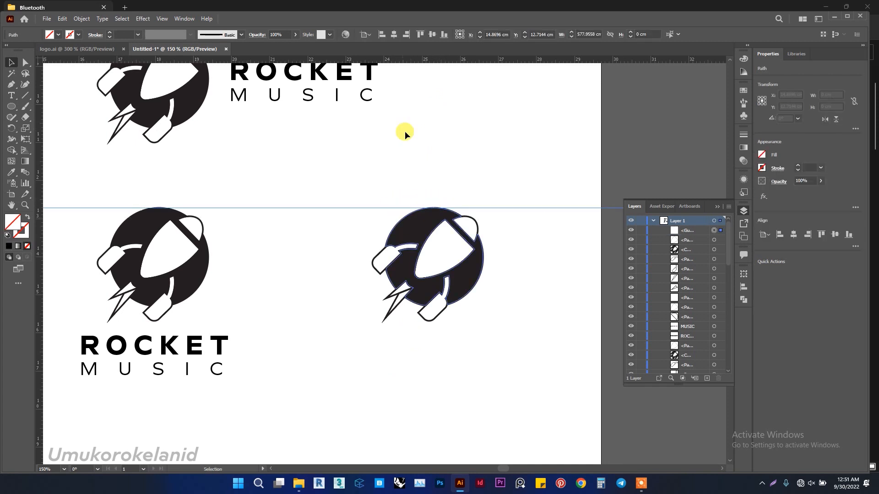
{"action": "scroll", "coordinate": [476, 239], "scroll_direction": "up", "scroll_amount": 2}
{"action": "scroll", "coordinate": [413, 168], "scroll_direction": "up", "scroll_amount": 2}
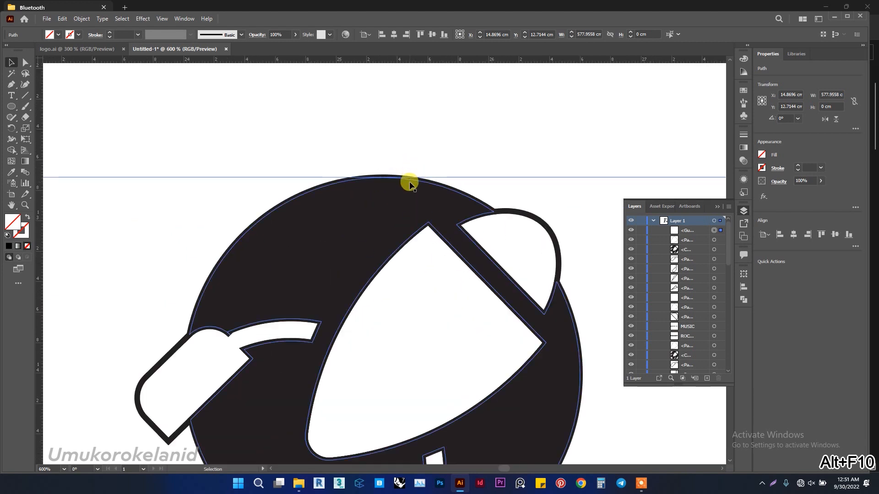
{"action": "scroll", "coordinate": [409, 184], "scroll_direction": "down", "scroll_amount": 4}
{"action": "left_click_drag", "start_coordinate": [39, 182], "coordinate": [475, 222]}
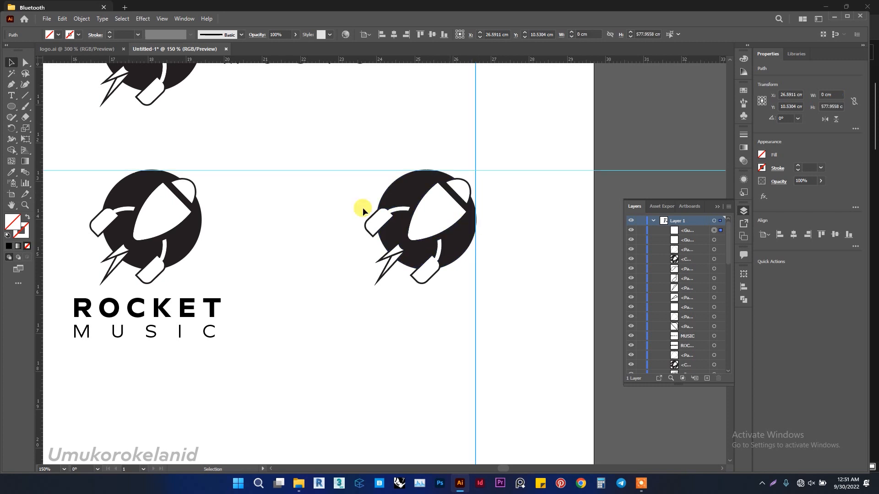
Draw a circle about 2.6 cm across from the guides' intersection over the symbol-only rocket's disc and give it a black stroke.
{"action": "left_click", "coordinate": [10, 108]}
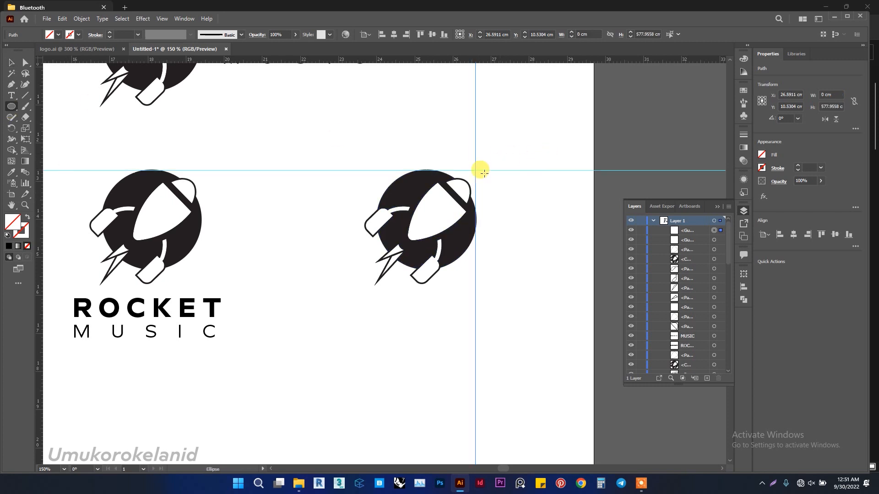
{"action": "left_click_drag", "start_coordinate": [475, 170], "coordinate": [375, 268]}
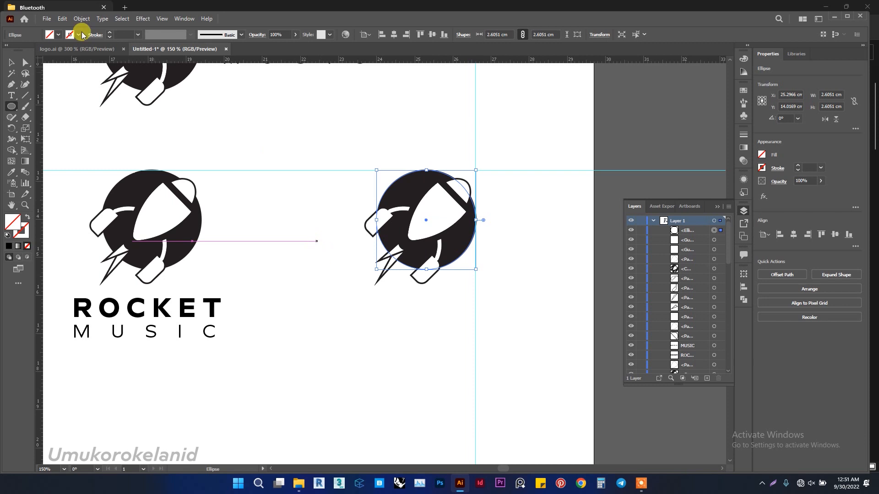
{"action": "left_click", "coordinate": [11, 62]}
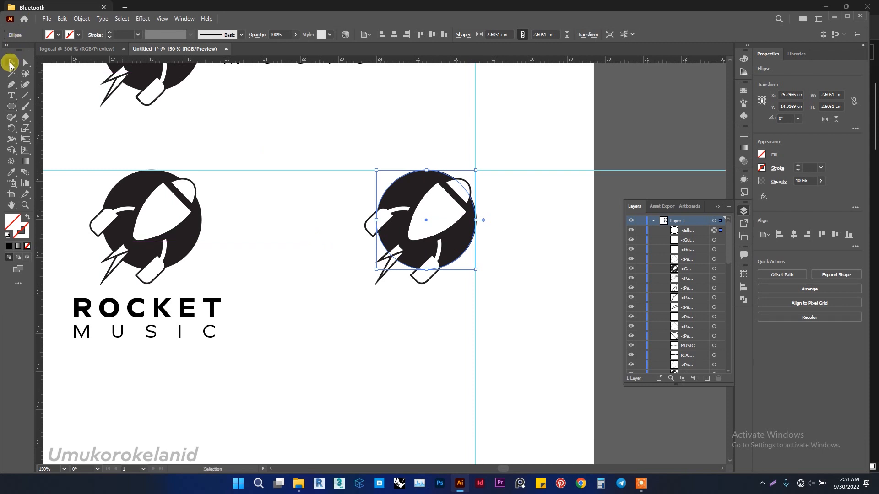
{"action": "left_click", "coordinate": [71, 36]}
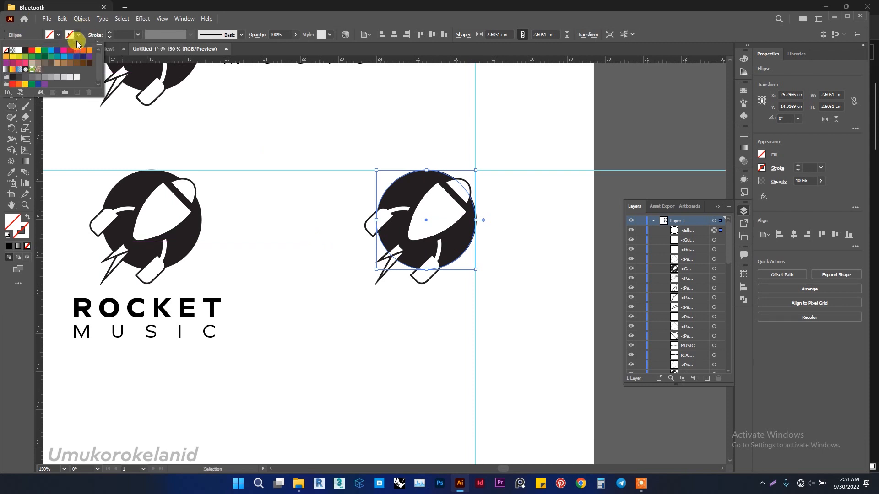
{"action": "left_click", "coordinate": [25, 50]}
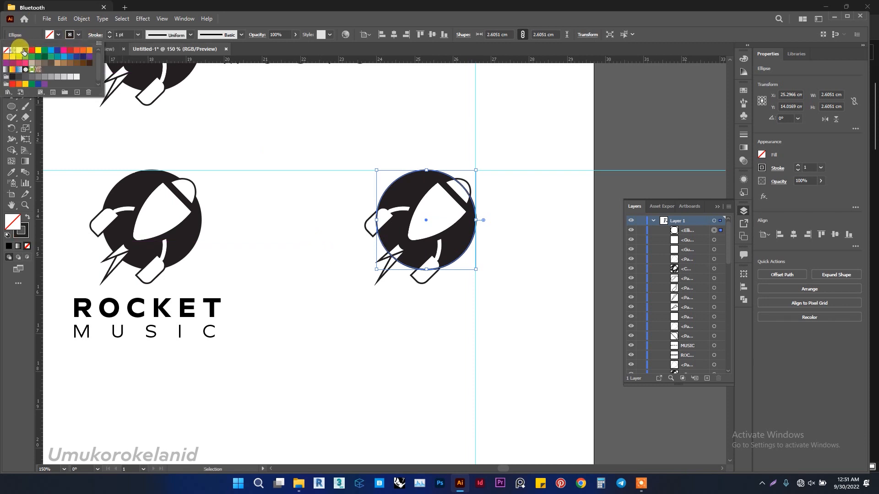
Enlarge the outlined circle proportionally around its centre to about 3.46 cm across, forming a ring around the symbol-only rocket.
{"action": "left_click", "coordinate": [476, 172]}
{"action": "left_click_drag", "start_coordinate": [476, 171], "coordinate": [489, 136]}
{"action": "key", "text": "alt+shift+F10"}
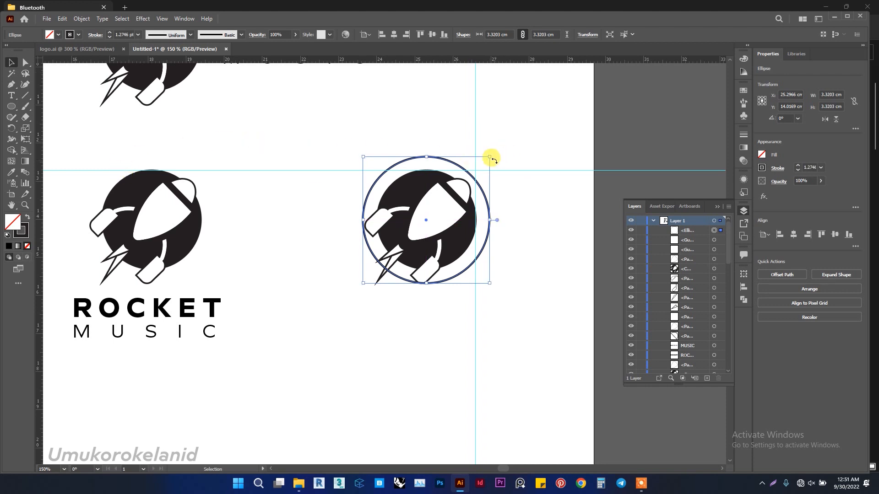
{"action": "left_click_drag", "start_coordinate": [491, 157], "coordinate": [492, 151]}
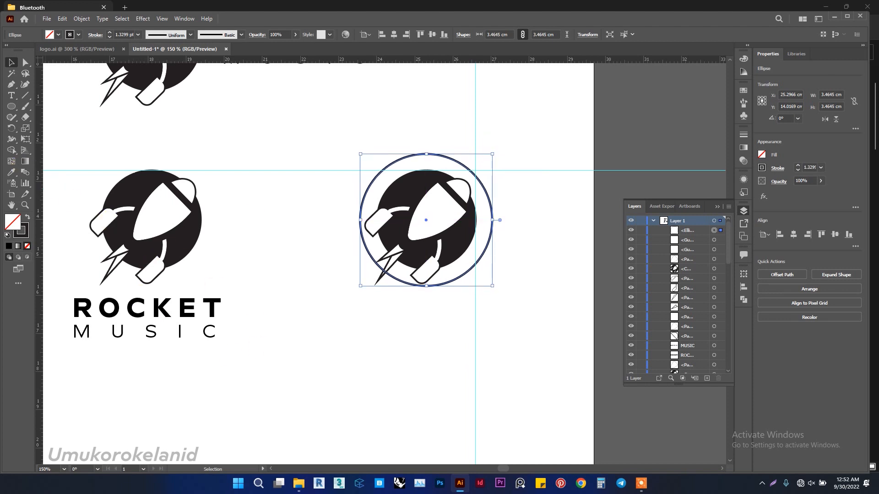
{"action": "left_click", "coordinate": [13, 94]}
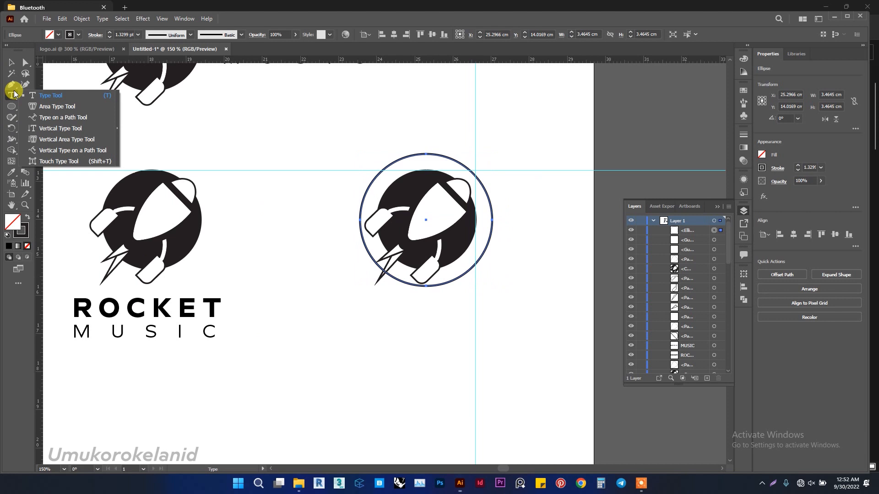
{"action": "left_click", "coordinate": [71, 118]}
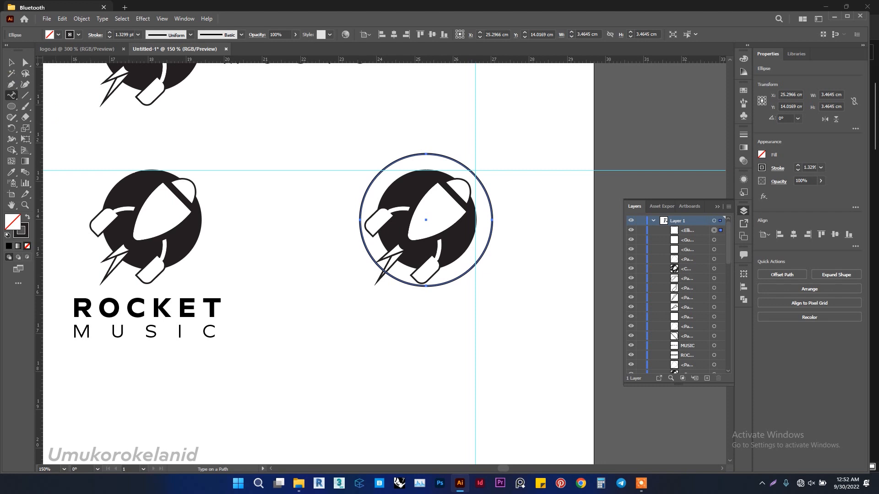
{"action": "left_click", "coordinate": [14, 95]}
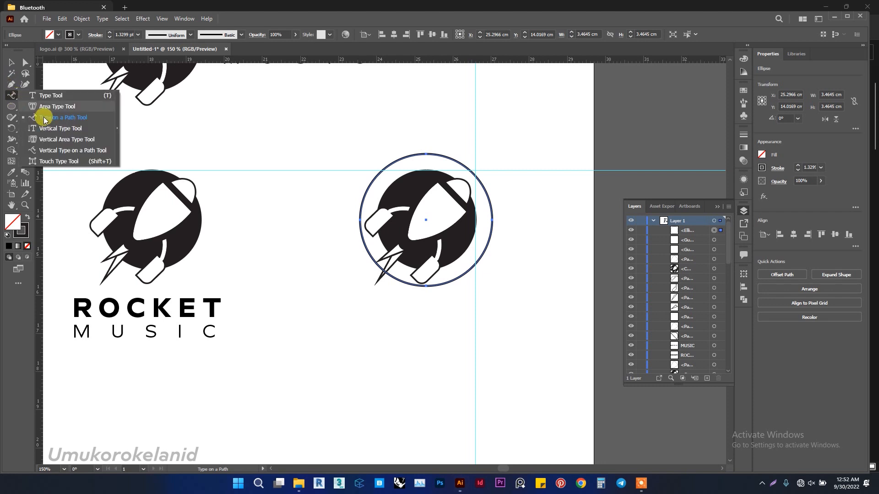
{"action": "left_click", "coordinate": [46, 120]}
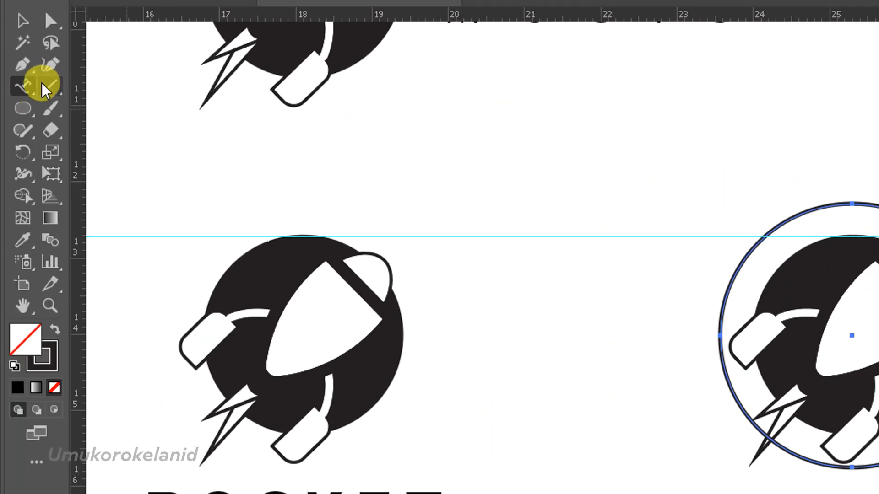
{"action": "left_click", "coordinate": [30, 81]}
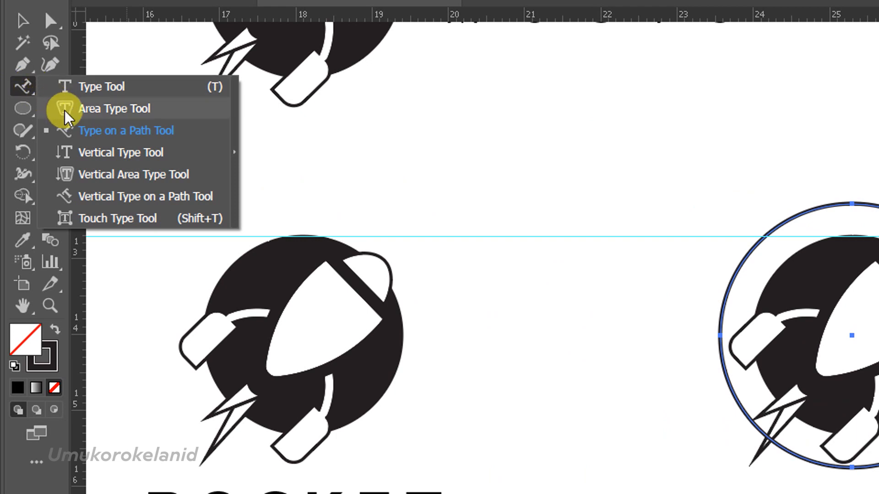
{"action": "left_click", "coordinate": [75, 88]}
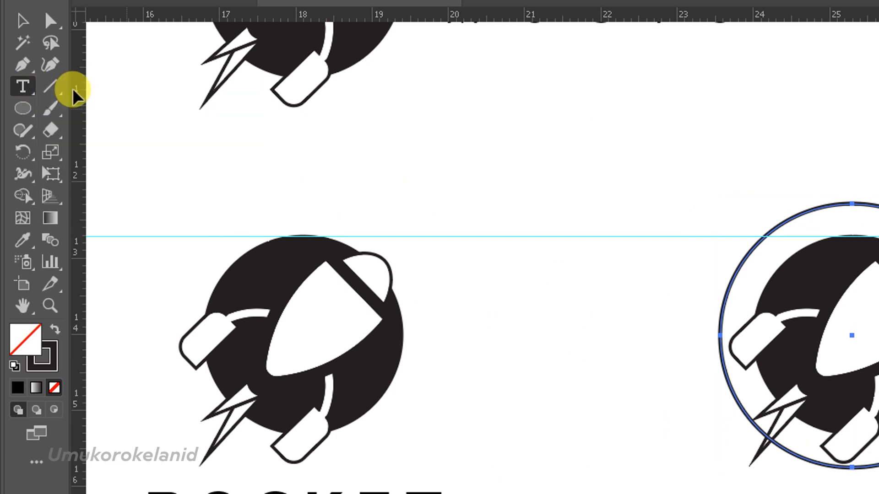
{"action": "left_click", "coordinate": [33, 87]}
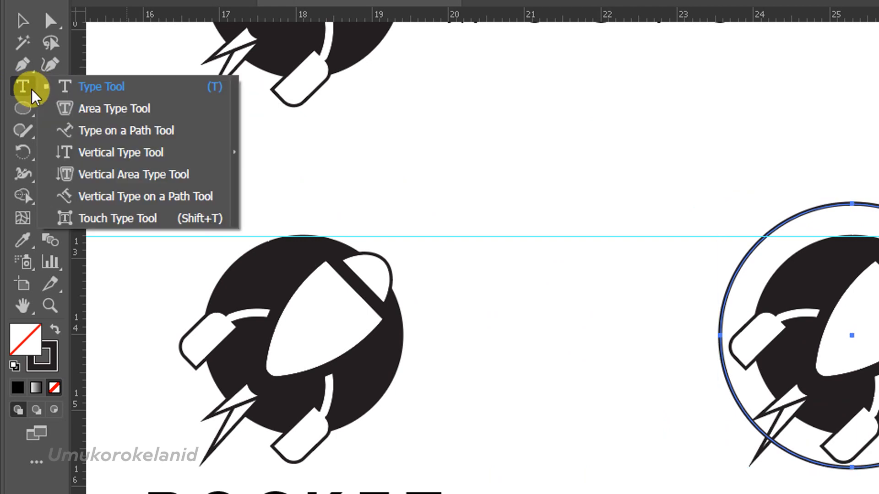
{"action": "left_click", "coordinate": [71, 131]}
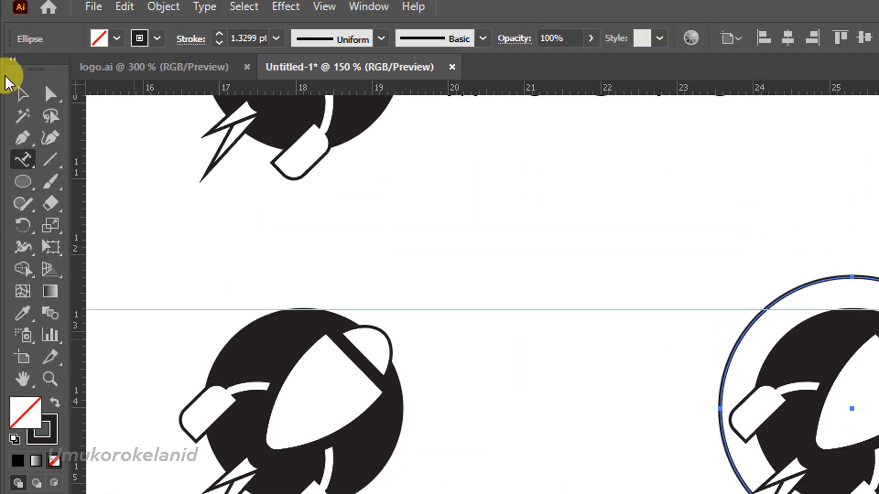
{"action": "left_click", "coordinate": [22, 97]}
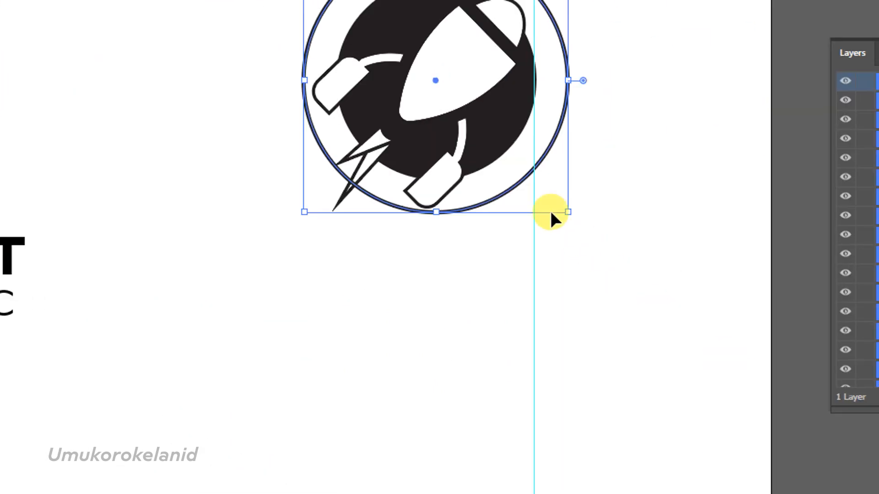
Select only the lowest anchor point of the outlined circle and delete it, leaving just the upper half arc.
{"action": "key", "text": "ctrl+F10"}
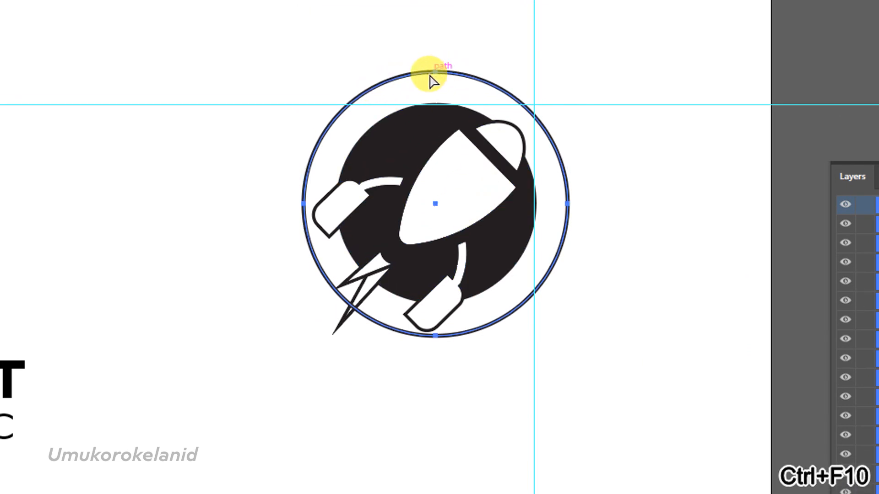
{"action": "left_click", "coordinate": [390, 318]}
{"action": "key", "text": "ctrl+F10"}
{"action": "left_click_drag", "start_coordinate": [372, 387], "coordinate": [474, 336]}
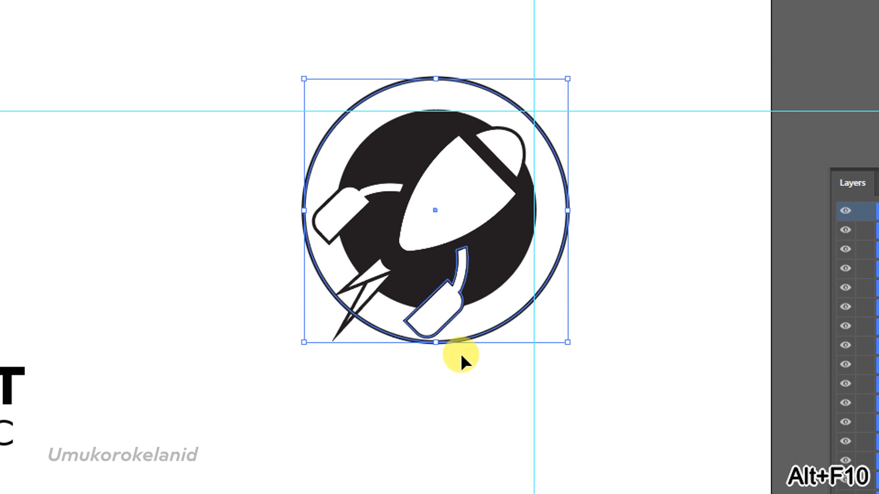
{"action": "scroll", "coordinate": [463, 353], "scroll_direction": "up", "scroll_amount": 2}
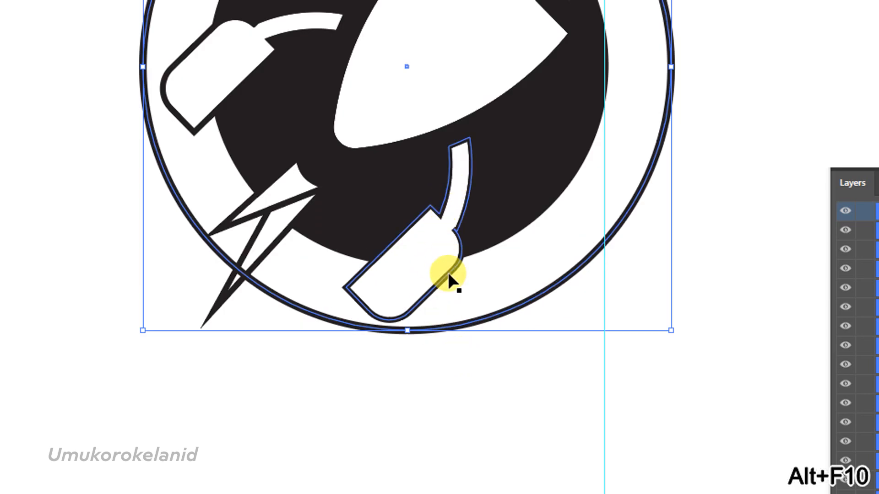
{"action": "left_click", "coordinate": [445, 405]}
{"action": "left_click", "coordinate": [410, 329]}
{"action": "key", "text": "ctrl+F10"}
{"action": "left_click_drag", "start_coordinate": [382, 371], "coordinate": [421, 332]}
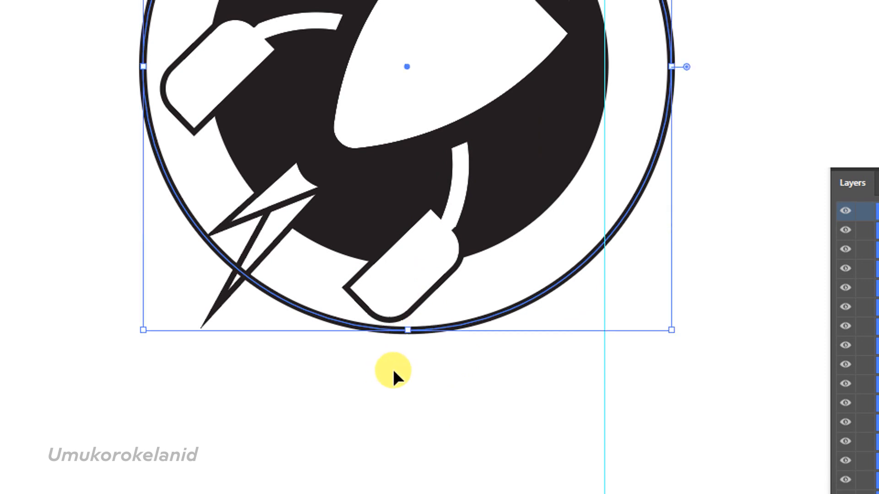
{"action": "key", "text": "Delete"}
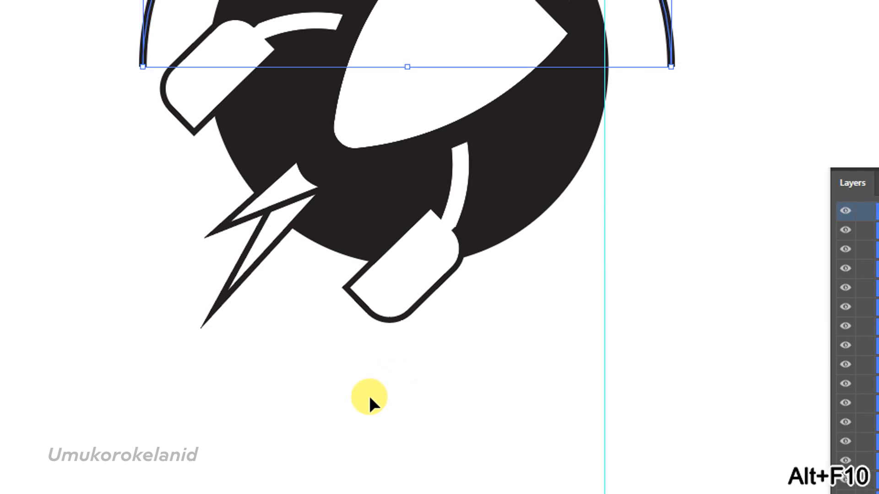
Duplicate the upper half arc in place within Layer 1.
{"action": "scroll", "coordinate": [369, 403], "scroll_direction": "down", "scroll_amount": 1}
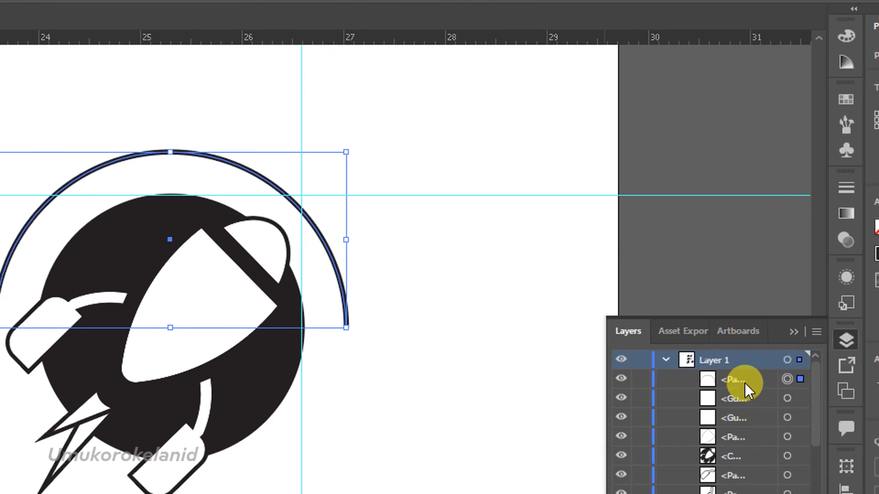
{"action": "left_click", "coordinate": [747, 384]}
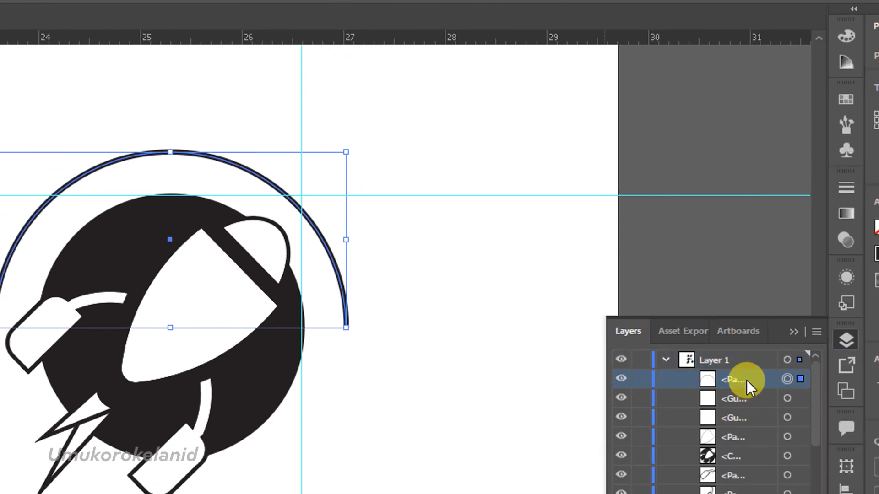
{"action": "left_click_drag", "start_coordinate": [748, 380], "coordinate": [747, 419]}
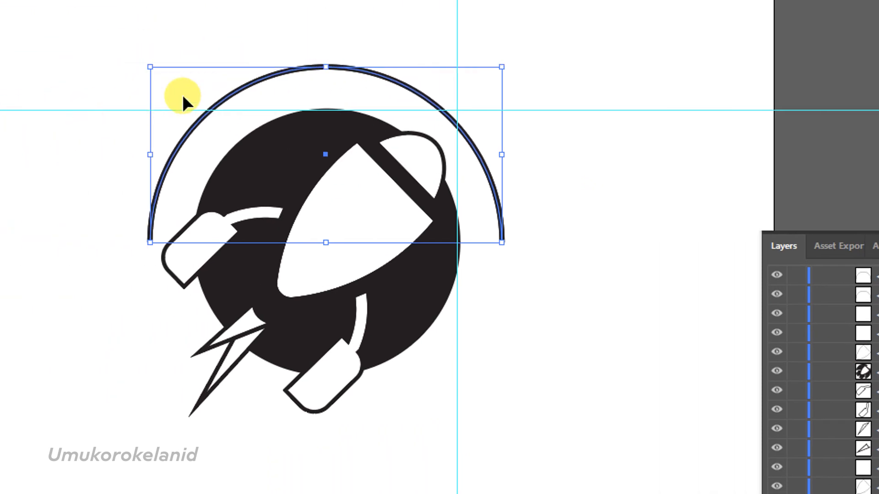
Reflect a copy of the upper half arc across the horizontal axis and move it below to complete the ring.
{"action": "right_click", "coordinate": [67, 98]}
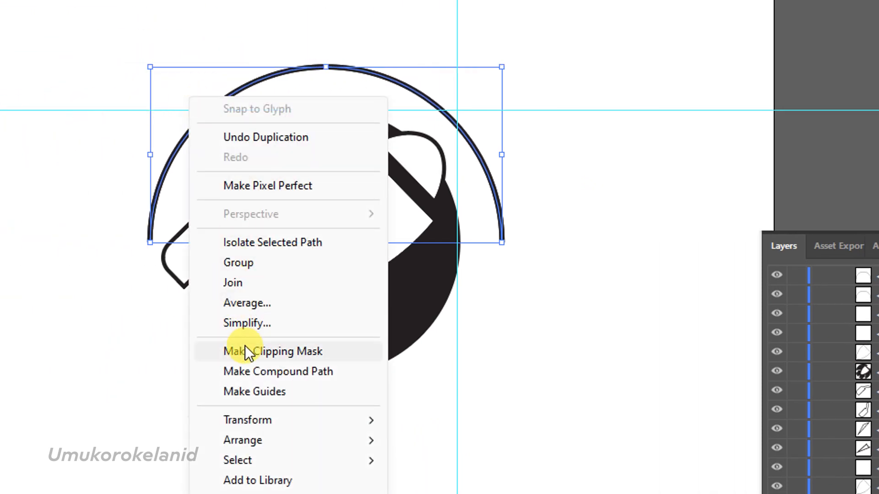
{"action": "mouse_move", "coordinate": [343, 369]}
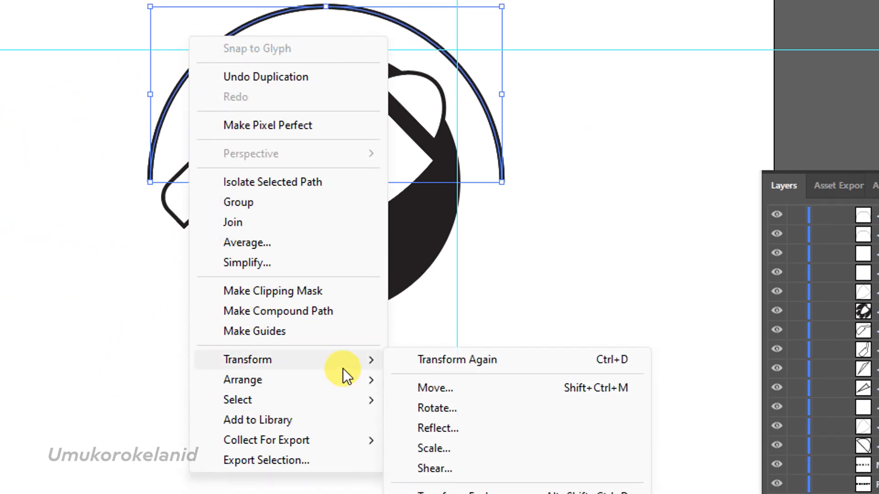
{"action": "left_click", "coordinate": [440, 428]}
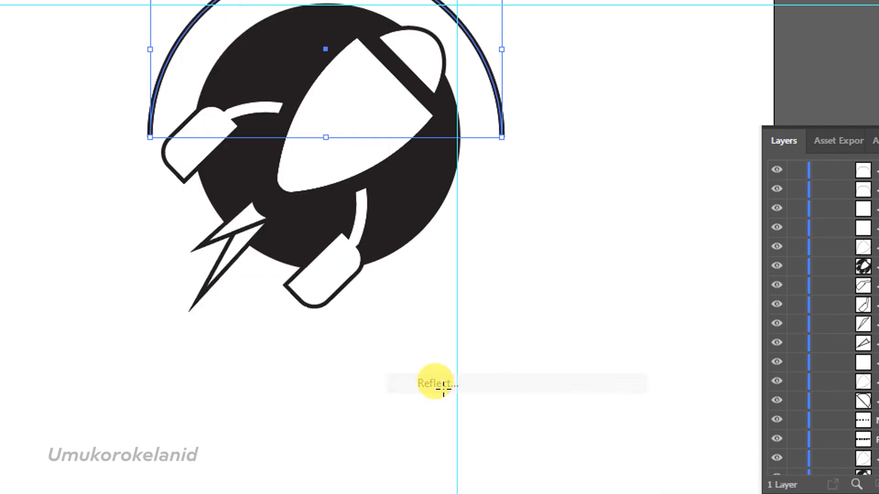
{"action": "left_click", "coordinate": [528, 130]}
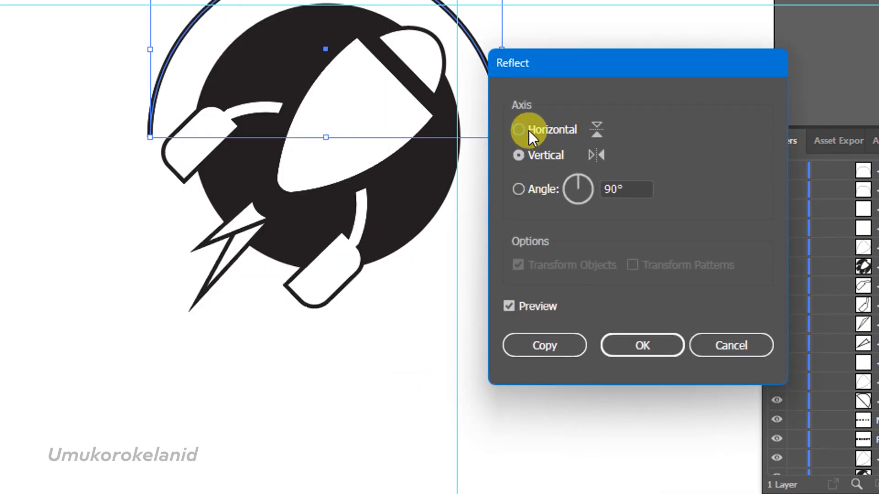
{"action": "left_click", "coordinate": [556, 353]}
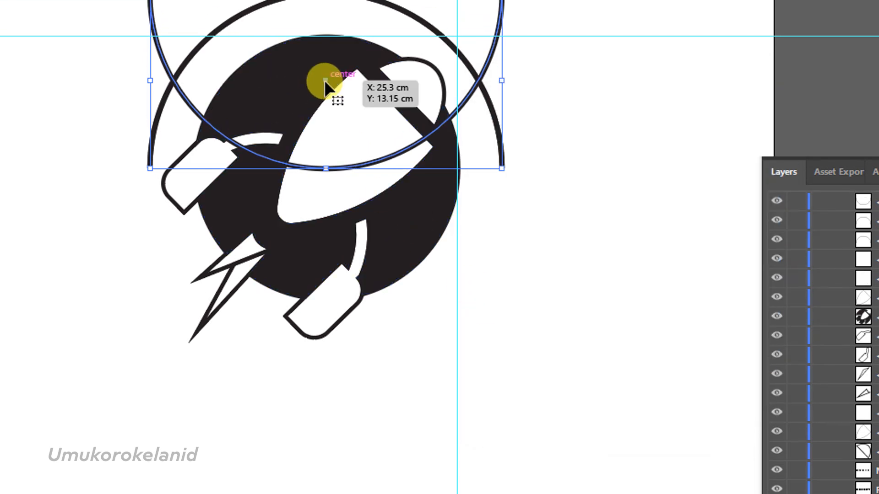
{"action": "left_click_drag", "start_coordinate": [325, 81], "coordinate": [339, 264]}
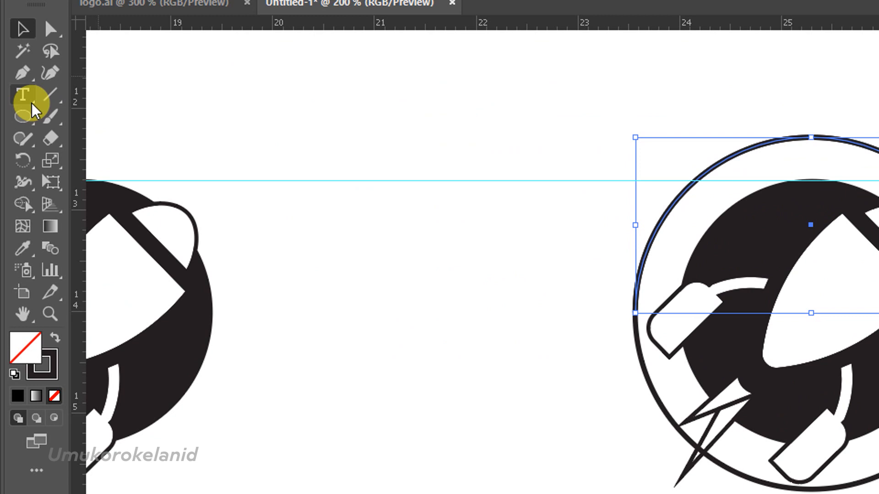
Place type on the ring's upper arc and enter ROCKET along it.
{"action": "left_click_drag", "start_coordinate": [33, 109], "coordinate": [68, 139]}
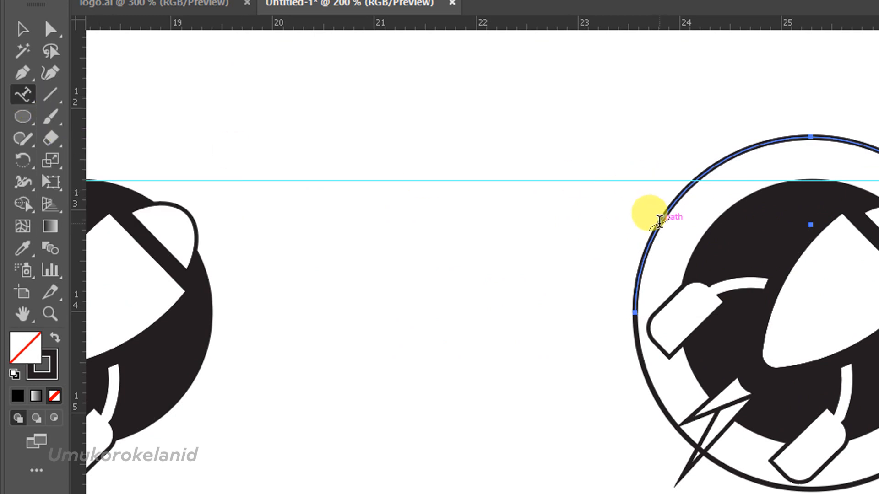
{"action": "left_click", "coordinate": [659, 222]}
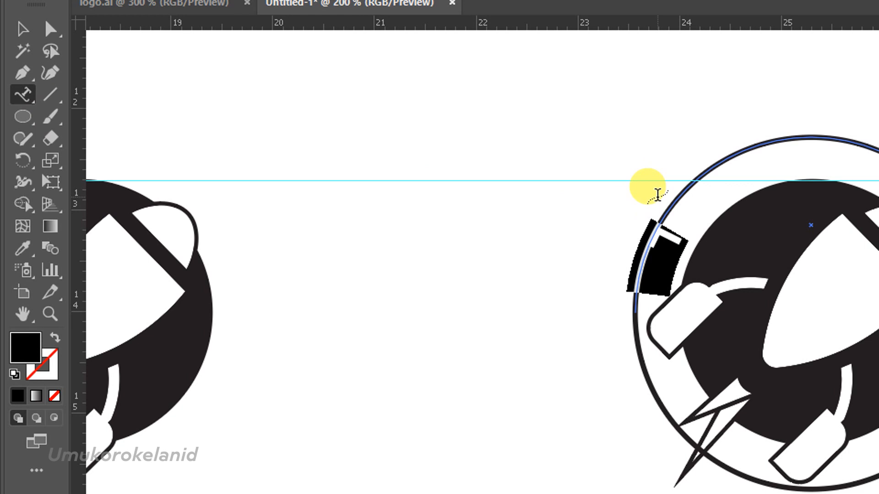
{"action": "type", "text": "W"}
{"action": "key", "text": "ctrl+a"}
{"action": "type", "text": "R"}
{"action": "key", "text": "ctrl+a"}
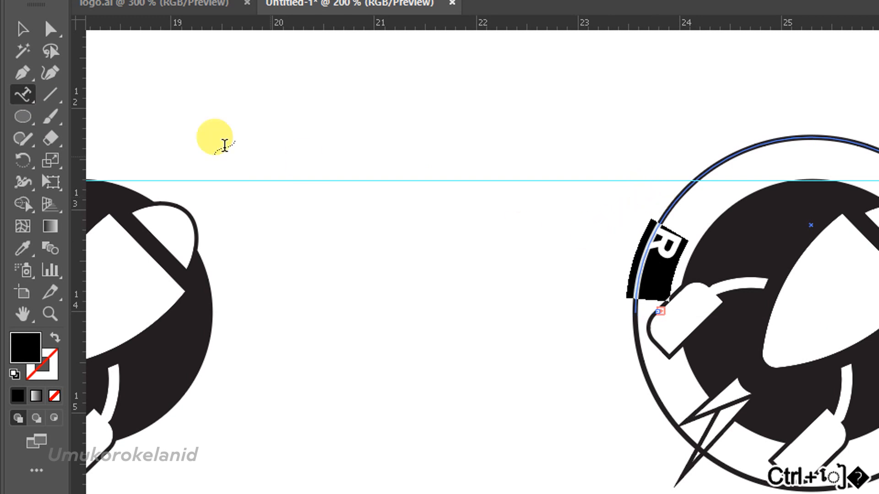
Move the ROCKET text's start and end brackets to opposite ends of the upper arc so it spans the whole path.
{"action": "left_click", "coordinate": [21, 31]}
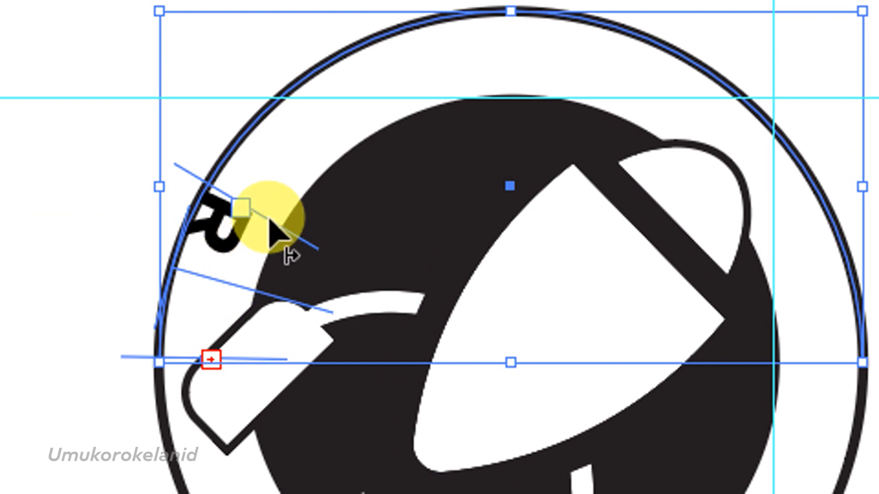
{"action": "left_click_drag", "start_coordinate": [264, 238], "coordinate": [751, 430]}
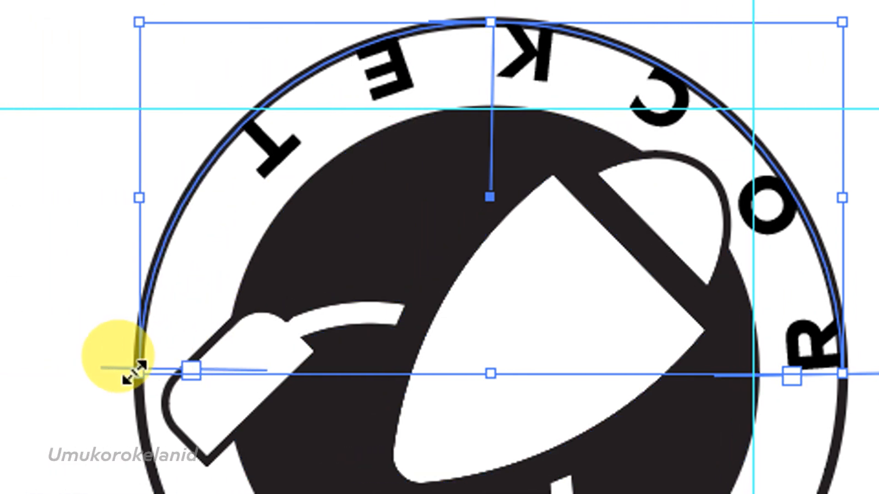
{"action": "key", "text": "alt+F10"}
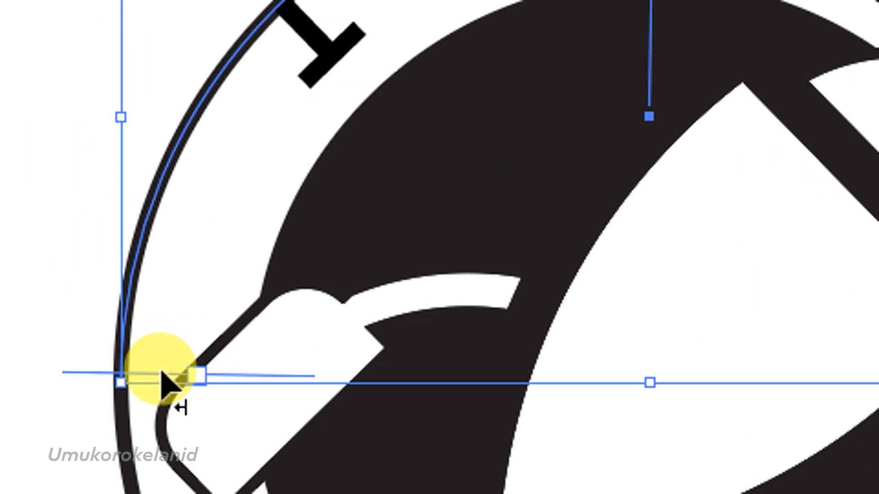
{"action": "left_click_drag", "start_coordinate": [139, 375], "coordinate": [131, 391]}
{"action": "scroll", "coordinate": [79, 390], "scroll_direction": "left", "scroll_amount": 1}
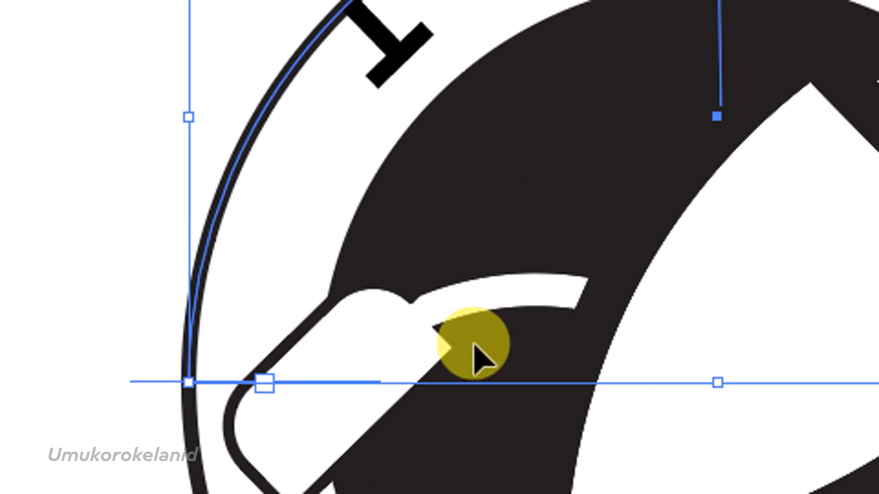
Flip the ROCKET text to the outside of the upper arc and centre-align it.
{"action": "scroll", "coordinate": [475, 348], "scroll_direction": "right", "scroll_amount": 5}
{"action": "scroll", "coordinate": [508, 270], "scroll_direction": "up", "scroll_amount": 2}
{"action": "scroll", "coordinate": [507, 273], "scroll_direction": "up", "scroll_amount": 3}
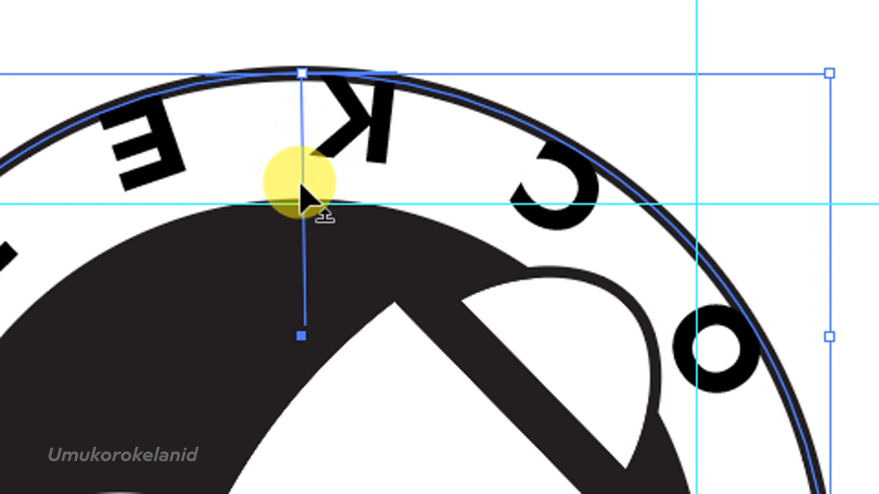
{"action": "left_click_drag", "start_coordinate": [302, 201], "coordinate": [386, 87]}
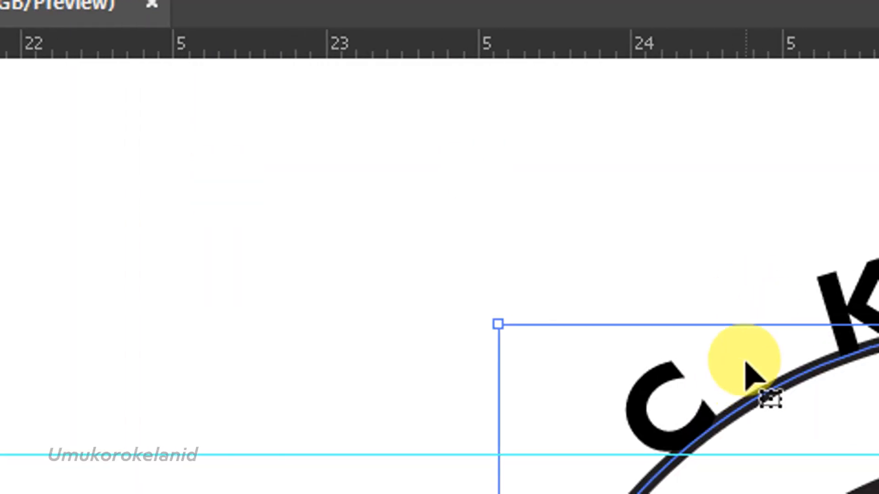
{"action": "left_click", "coordinate": [745, 361]}
{"action": "key", "text": "ctrl+a"}
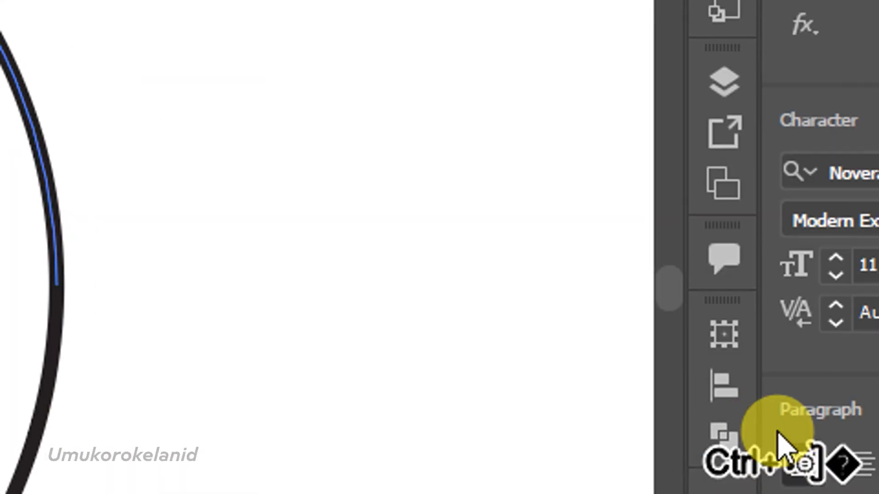
{"action": "left_click", "coordinate": [860, 463]}
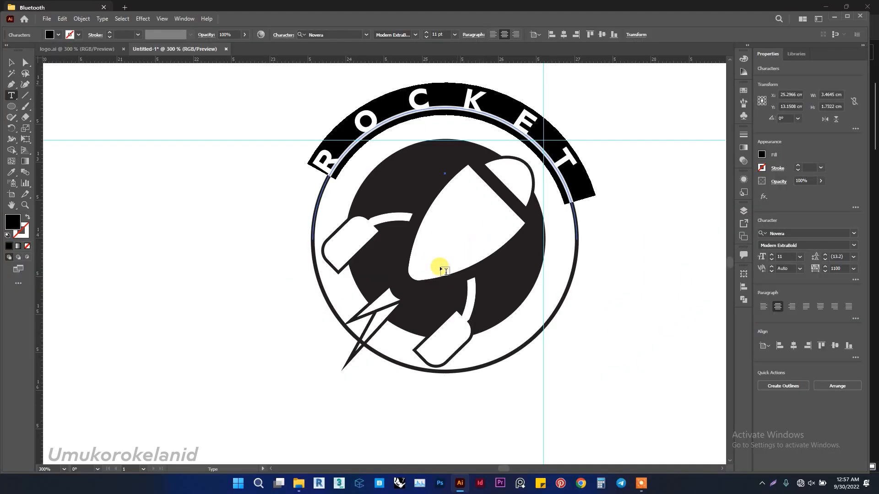
Check the font size and tracking of the ROCKET wordmark in the horizontal logo.
{"action": "scroll", "coordinate": [387, 302], "scroll_direction": "down", "scroll_amount": 1}
{"action": "scroll", "coordinate": [562, 240], "scroll_direction": "up", "scroll_amount": 1}
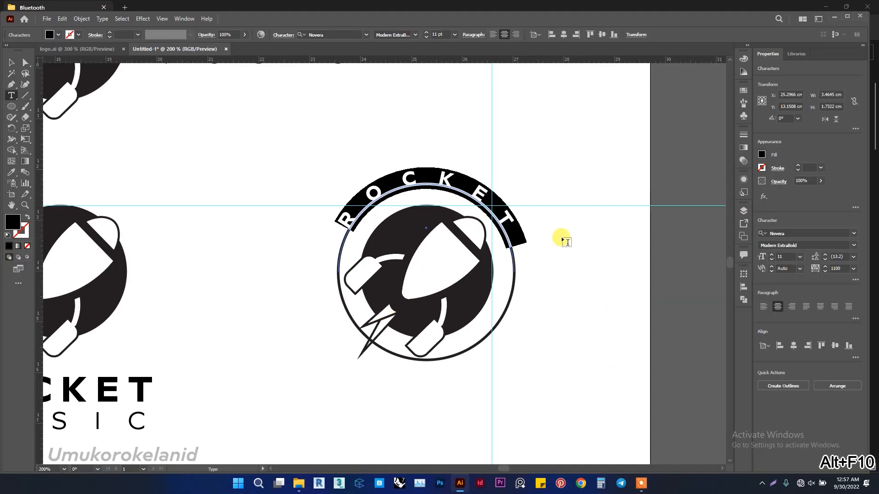
{"action": "scroll", "coordinate": [480, 276], "scroll_direction": "up", "scroll_amount": 2}
{"action": "key", "text": "super"}
{"action": "key", "text": "super"}
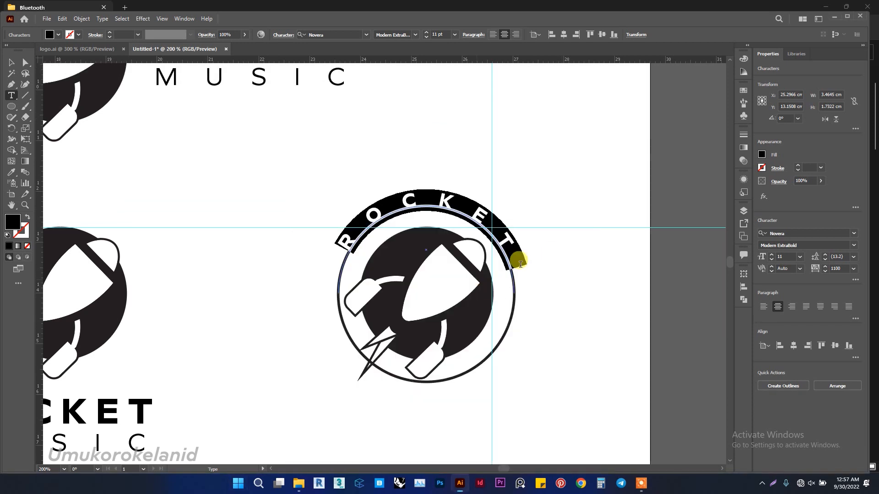
{"action": "scroll", "coordinate": [527, 281], "scroll_direction": "up", "scroll_amount": 1}
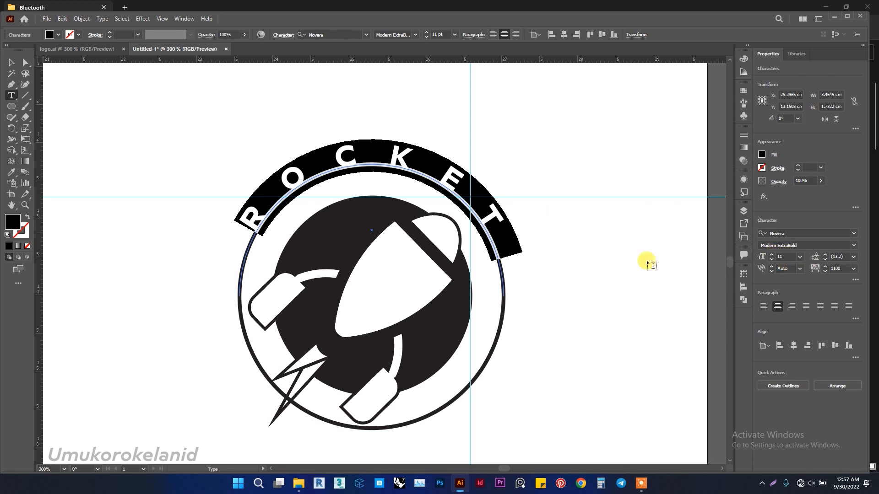
{"action": "scroll", "coordinate": [432, 231], "scroll_direction": "down", "scroll_amount": 2}
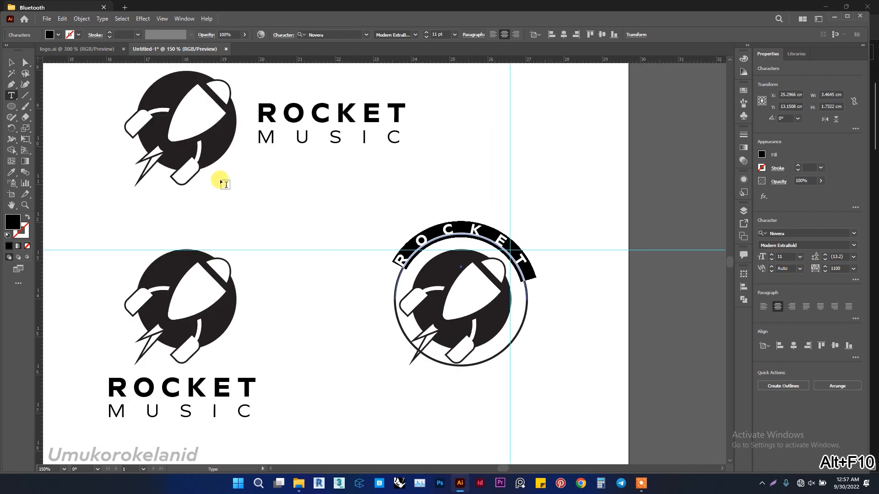
{"action": "left_click_drag", "start_coordinate": [363, 120], "coordinate": [293, 99]}
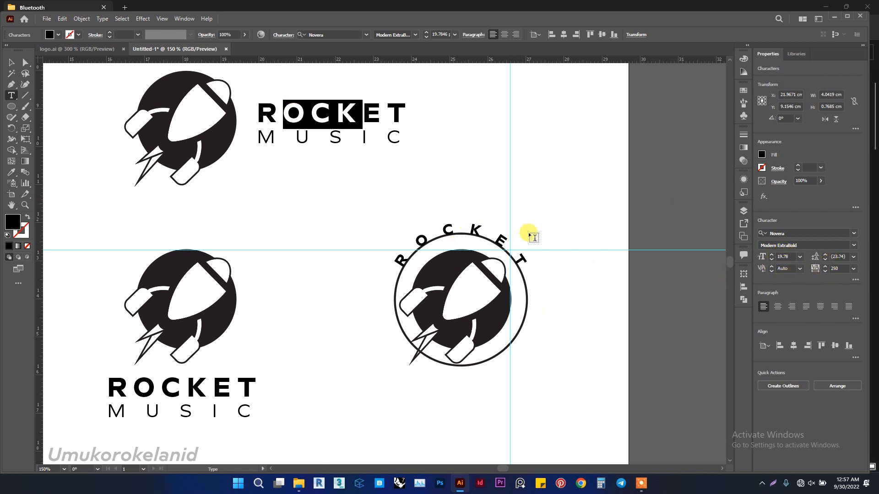
Set the curved ROCKET text's font size to 19.78 pt and its tracking to 250.
{"action": "key", "text": "alt+F10"}
{"action": "scroll", "coordinate": [493, 239], "scroll_direction": "up", "scroll_amount": 3}
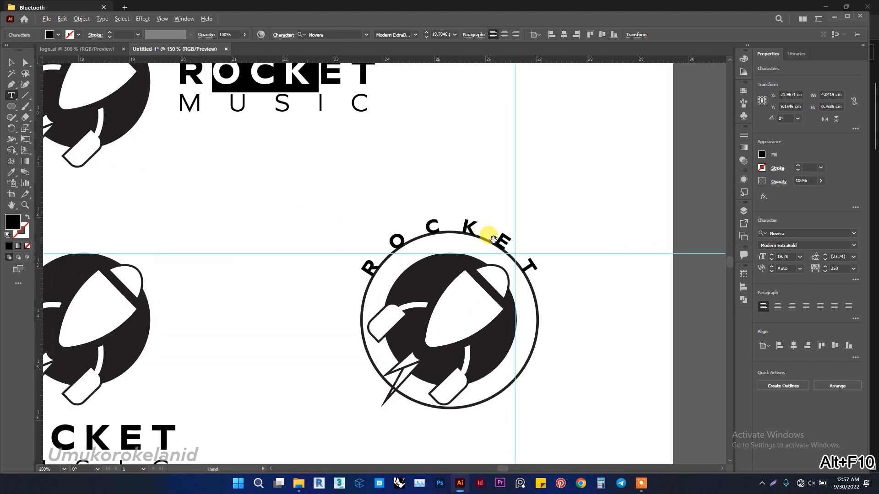
{"action": "double_click", "coordinate": [452, 217]}
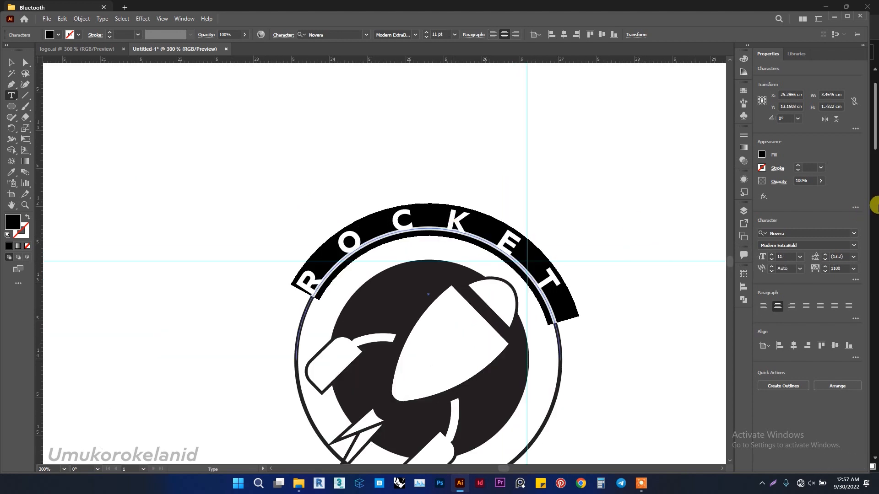
{"action": "left_click", "coordinate": [787, 256]}
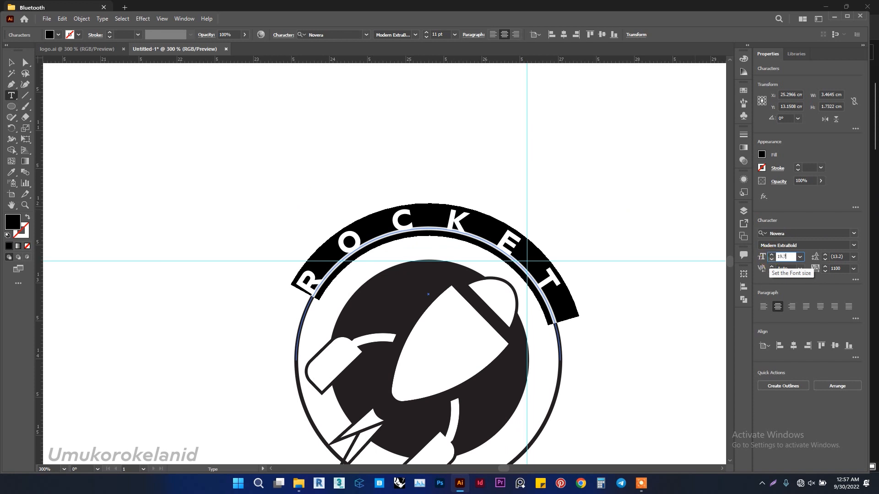
{"action": "left_click", "coordinate": [770, 261]}
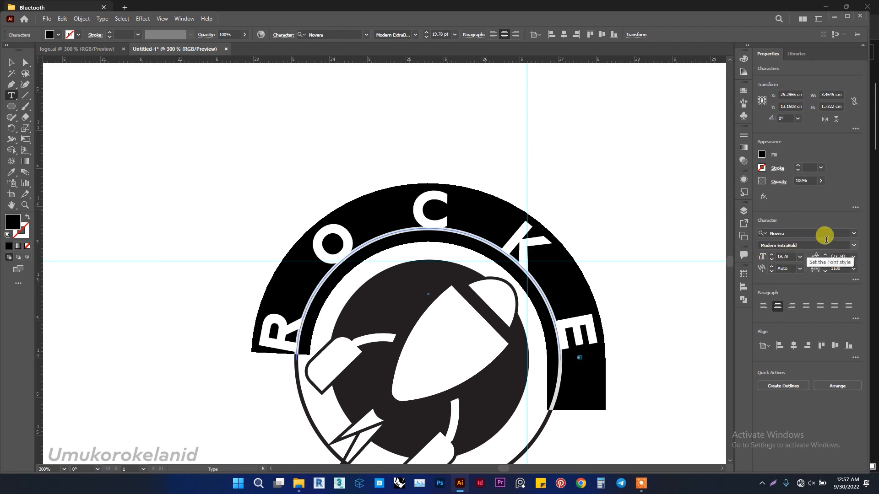
{"action": "left_click", "coordinate": [845, 268]}
{"action": "type", "text": "2"}
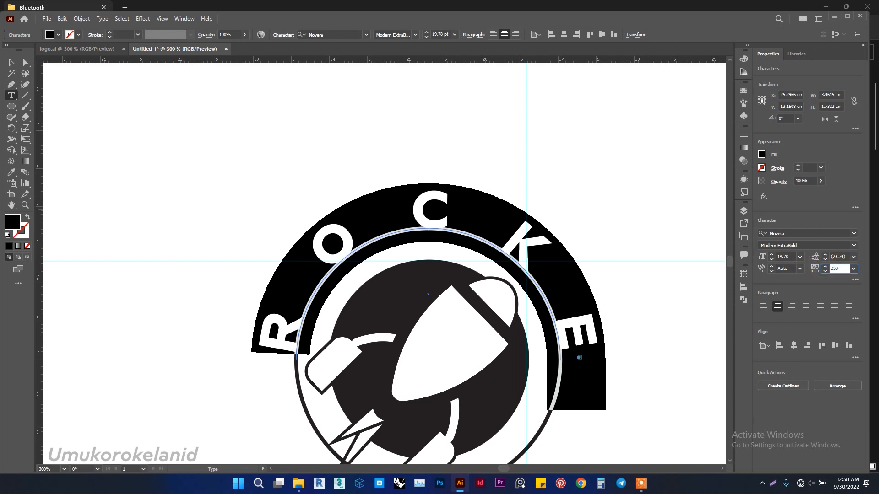
{"action": "type", "text": "50"}
{"action": "key", "text": "Return"}
Set the curved ROCKET text's font size to 19 pt.
{"action": "scroll", "coordinate": [396, 223], "scroll_direction": "down", "scroll_amount": 1}
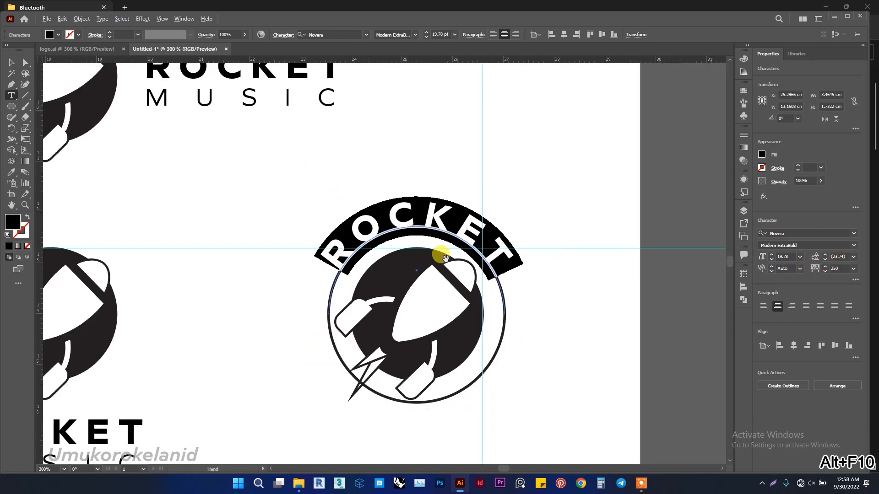
{"action": "scroll", "coordinate": [443, 258], "scroll_direction": "down", "scroll_amount": 2}
{"action": "scroll", "coordinate": [502, 295], "scroll_direction": "down", "scroll_amount": 1}
{"action": "scroll", "coordinate": [488, 305], "scroll_direction": "up", "scroll_amount": 1}
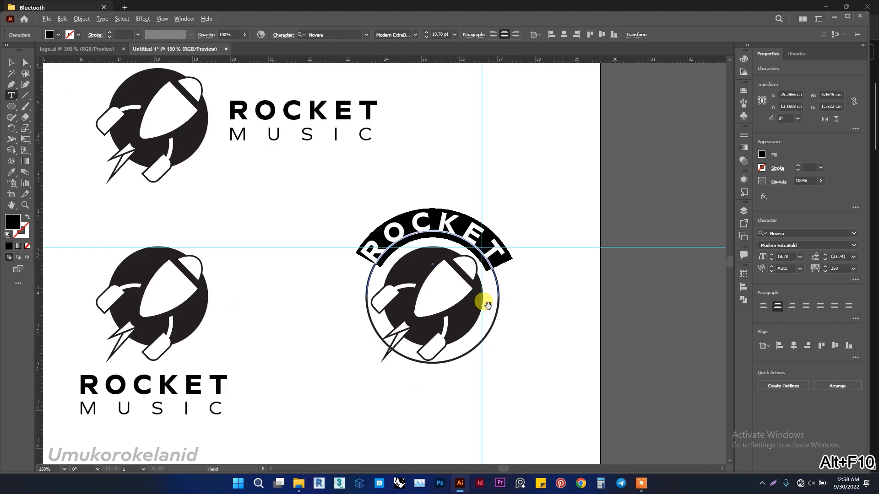
{"action": "double_click", "coordinate": [784, 257]}
{"action": "type", "text": "17"}
{"action": "key", "text": "Return"}
{"action": "key", "text": "Up"}
{"action": "key", "text": "Up"}
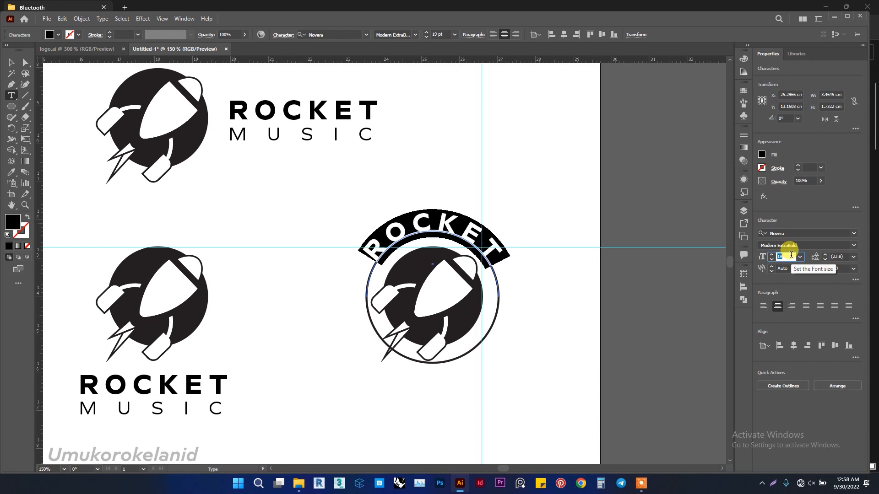
Place type on the ring's lower arc and start the word MUSIC along it.
{"action": "left_click", "coordinate": [10, 61]}
{"action": "left_click", "coordinate": [451, 273]}
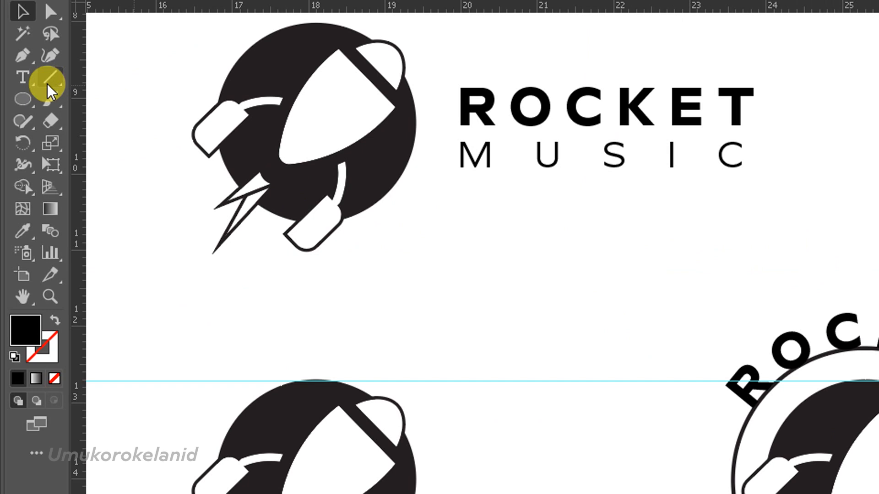
{"action": "left_click", "coordinate": [24, 78]}
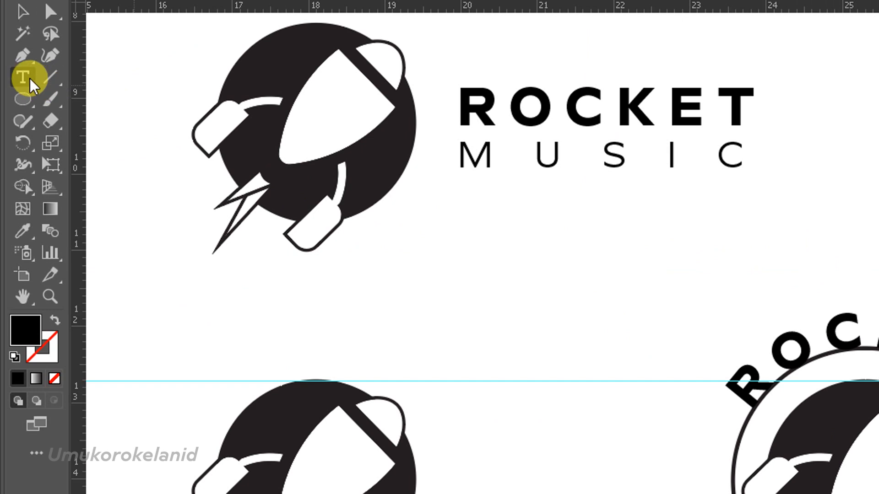
{"action": "left_click", "coordinate": [78, 121]}
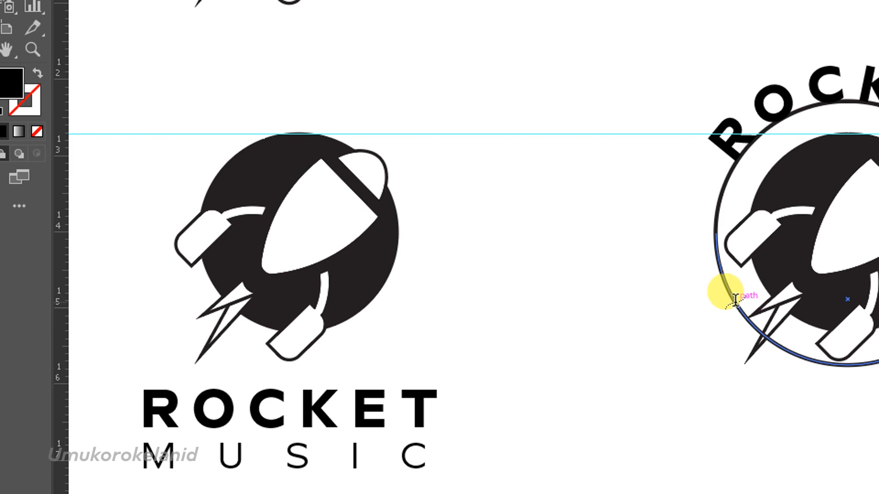
{"action": "left_click", "coordinate": [735, 300]}
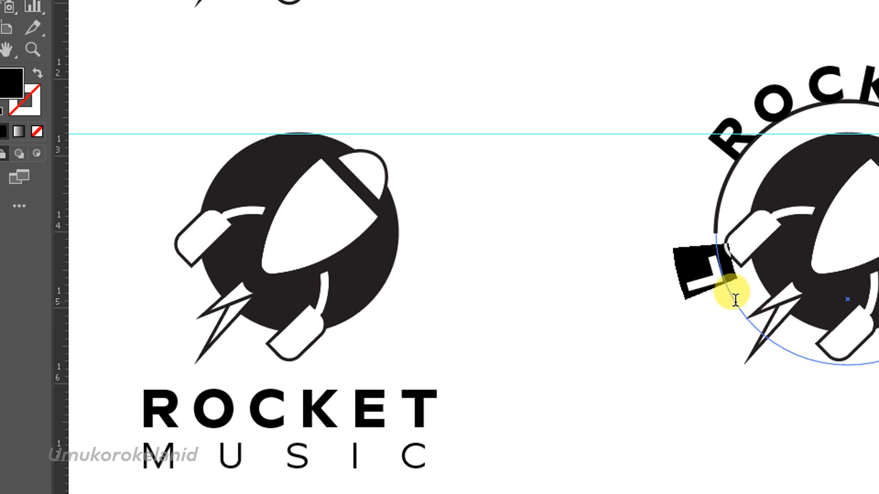
{"action": "type", "text": "M"}
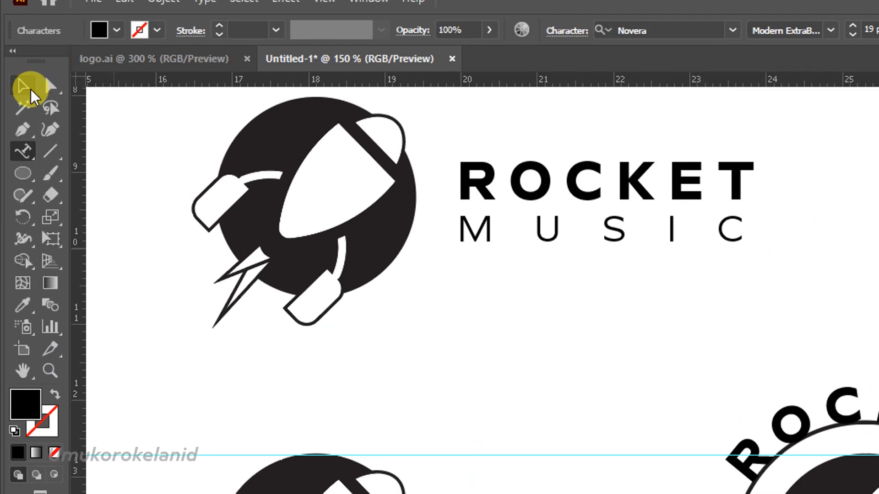
Extend the curved MUSIC text's start and end brackets to the lower arc's ends and flip the text to the arc's inner side.
{"action": "left_click", "coordinate": [26, 84]}
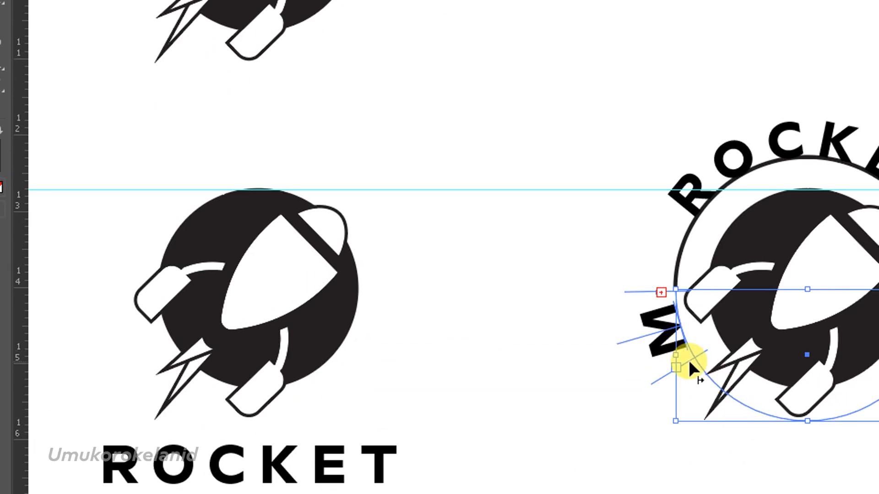
{"action": "left_click_drag", "start_coordinate": [688, 358], "coordinate": [878, 292]}
{"action": "left_click_drag", "start_coordinate": [745, 291], "coordinate": [743, 289]}
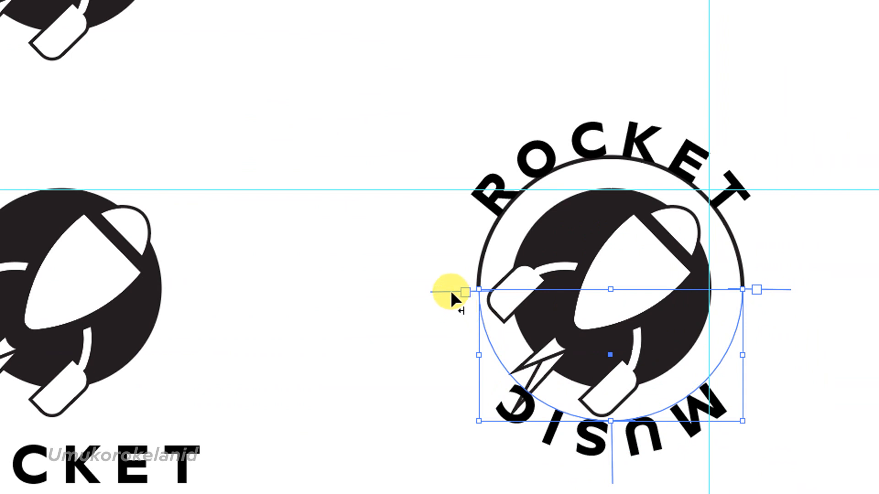
{"action": "left_click_drag", "start_coordinate": [450, 292], "coordinate": [448, 290]}
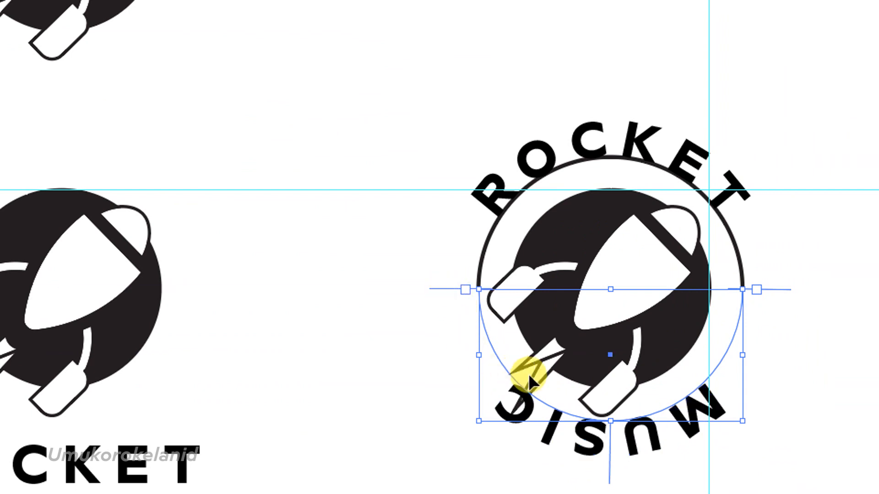
{"action": "scroll", "coordinate": [606, 416], "scroll_direction": "down", "scroll_amount": 3}
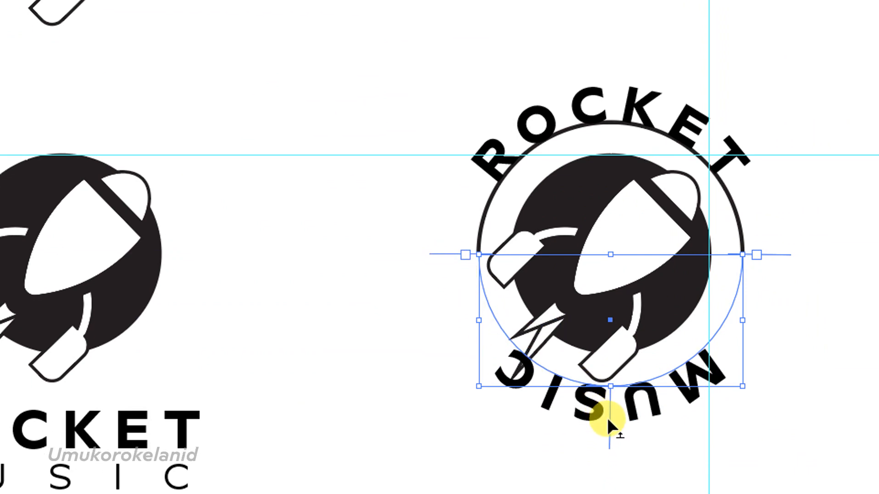
{"action": "left_click_drag", "start_coordinate": [607, 419], "coordinate": [613, 361]}
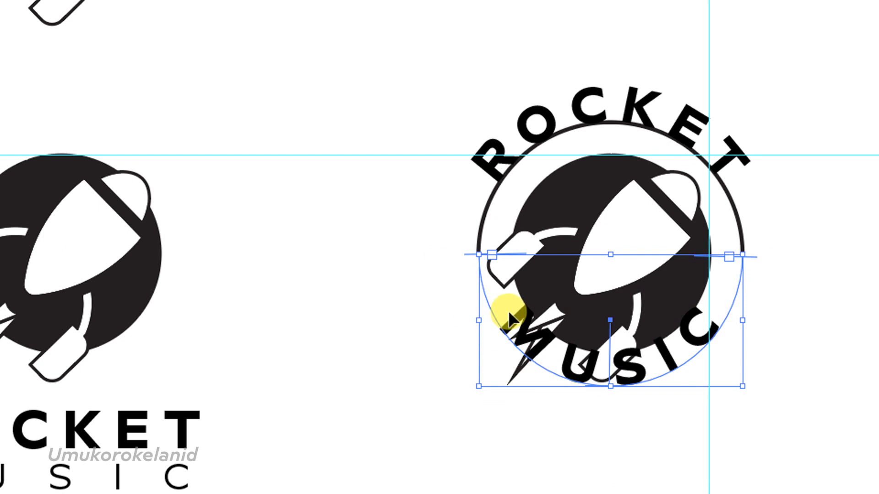
Select the entire curved MUSIC text and set its baseline shift to -15 pt.
{"action": "double_click", "coordinate": [654, 354]}
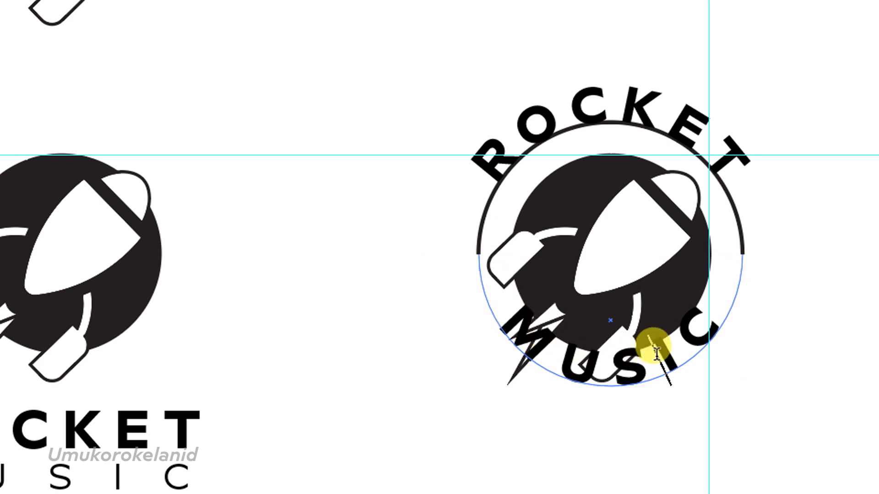
{"action": "key", "text": "ctrl+a"}
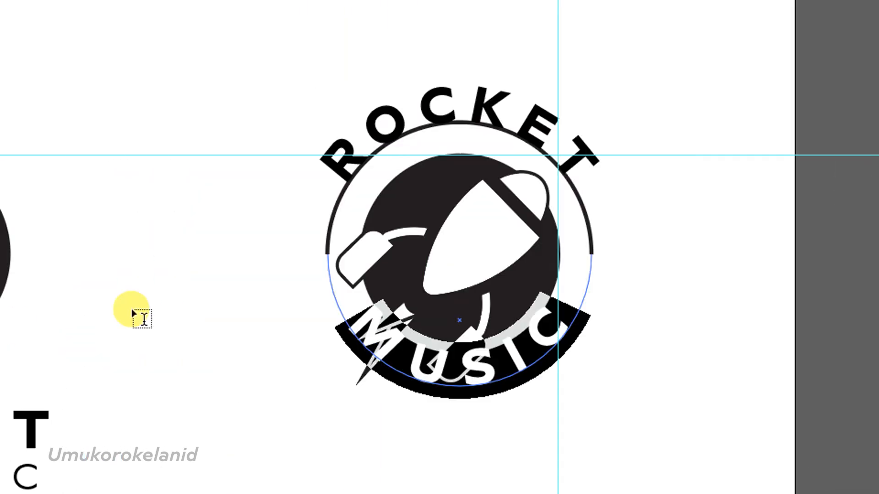
{"action": "key", "text": "ctrl+F10"}
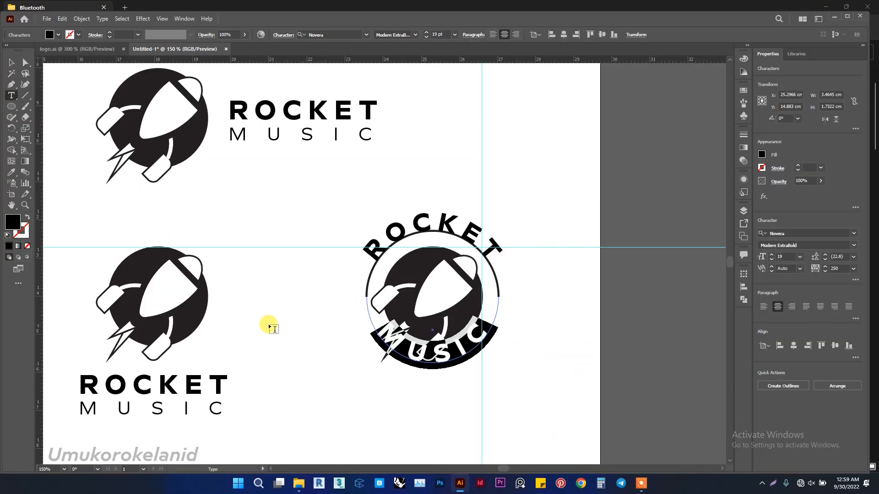
{"action": "left_click", "coordinate": [855, 279]}
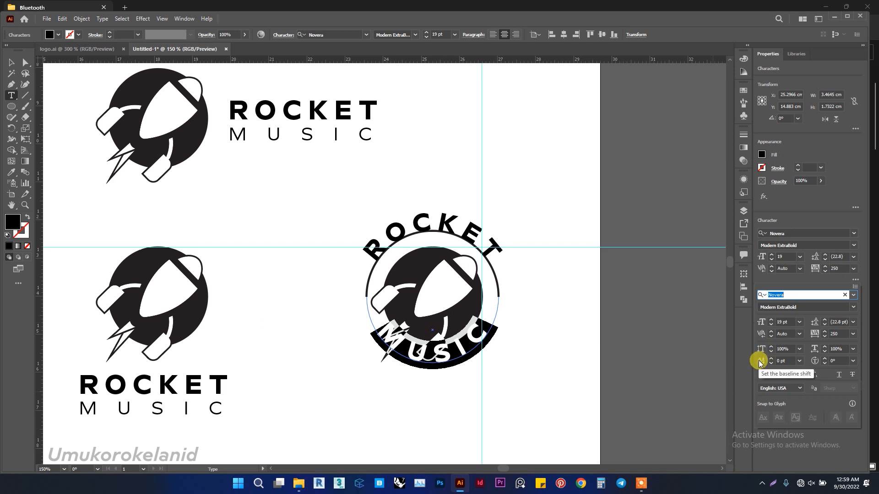
{"action": "left_click", "coordinate": [793, 360]}
{"action": "key", "text": "Up"}
{"action": "key", "text": "Up"}
{"action": "key", "text": "Up"}
{"action": "key", "text": "Up"}
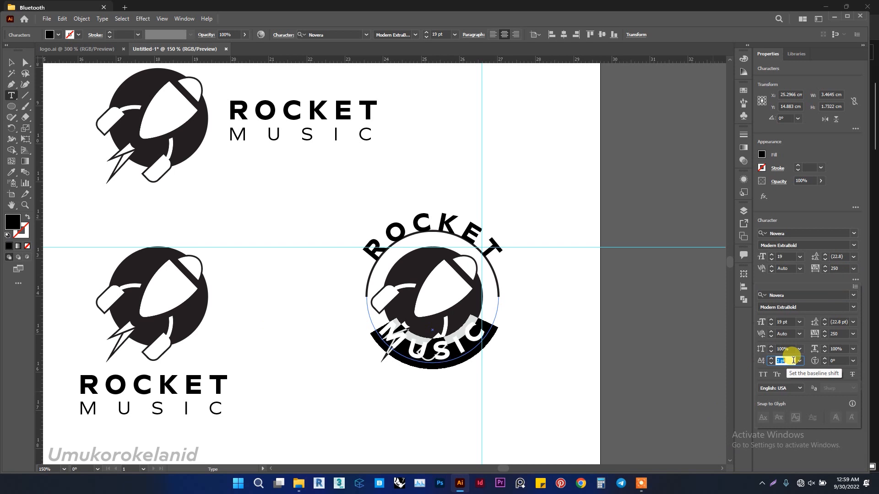
{"action": "key", "text": "Down"}
{"action": "key", "text": "Down"}
{"action": "key", "text": "Down"}
{"action": "key", "text": "Down"}
{"action": "key", "text": "Down"}
{"action": "key", "text": "Down"}
{"action": "key", "text": "Down"}
{"action": "key", "text": "Down"}
{"action": "key", "text": "Down"}
{"action": "key", "text": "Down"}
{"action": "key", "text": "Down"}
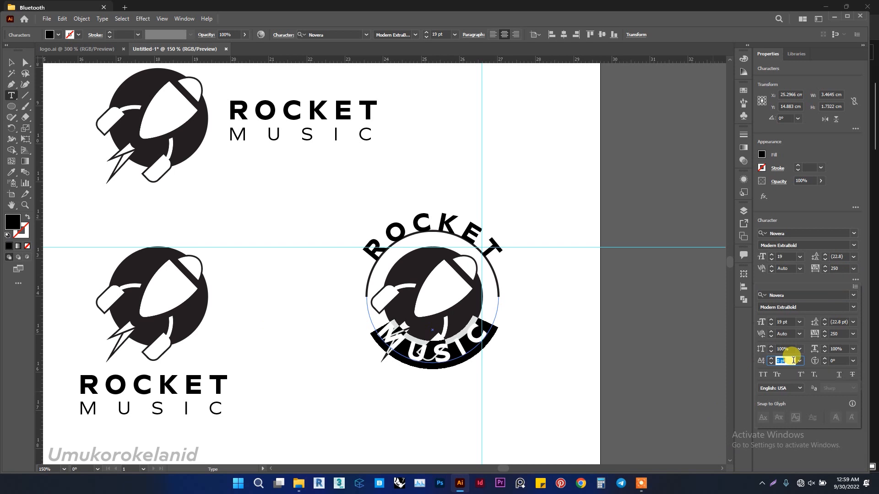
{"action": "key", "text": "Down"}
{"action": "key", "text": "Down"}
{"action": "key", "text": "Down"}
{"action": "key", "text": "Down"}
{"action": "key", "text": "Down"}
{"action": "key", "text": "Down"}
{"action": "key", "text": "Down"}
{"action": "key", "text": "Down"}
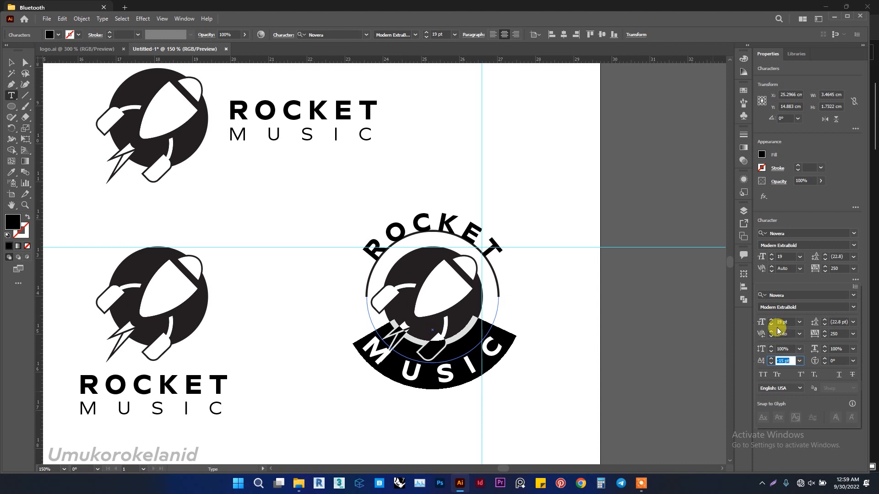
Change the curved MUSIC text's font style to Modern Regular.
{"action": "left_click", "coordinate": [853, 307]}
{"action": "scroll", "coordinate": [801, 32], "scroll_direction": "up", "scroll_amount": 4}
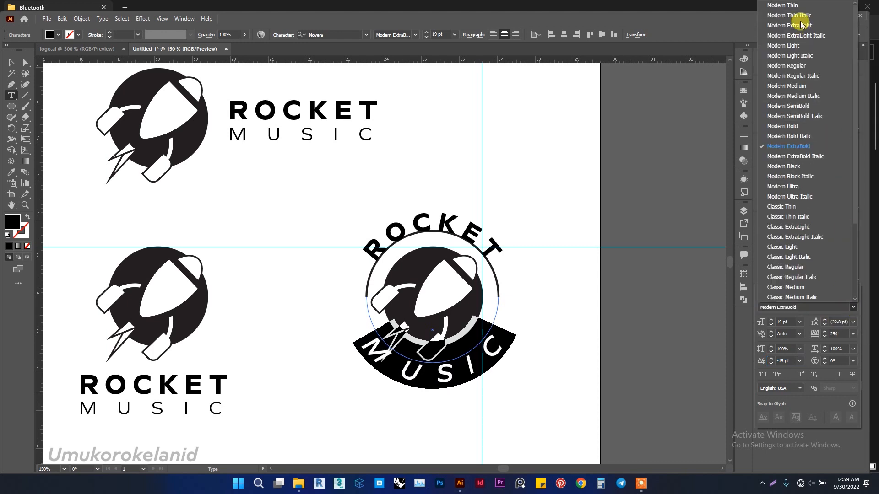
{"action": "left_click", "coordinate": [807, 68]}
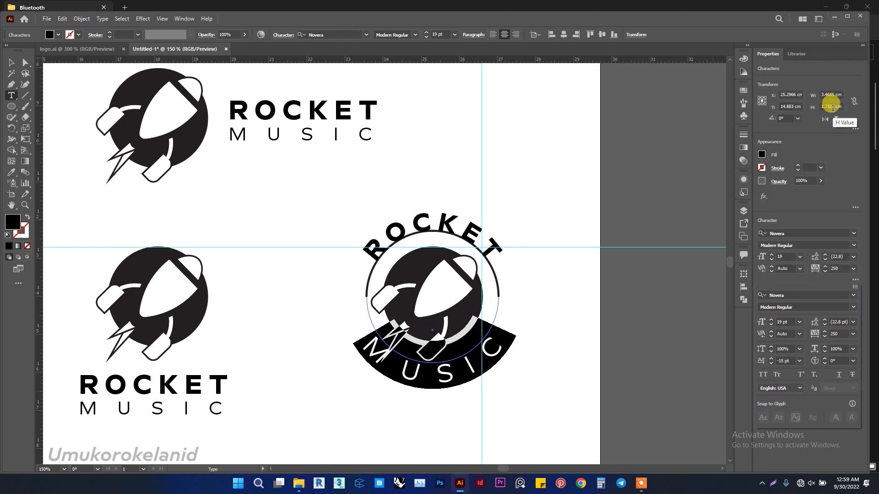
Set the curved MUSIC text's font size to 11 pt.
{"action": "left_click", "coordinate": [845, 335]}
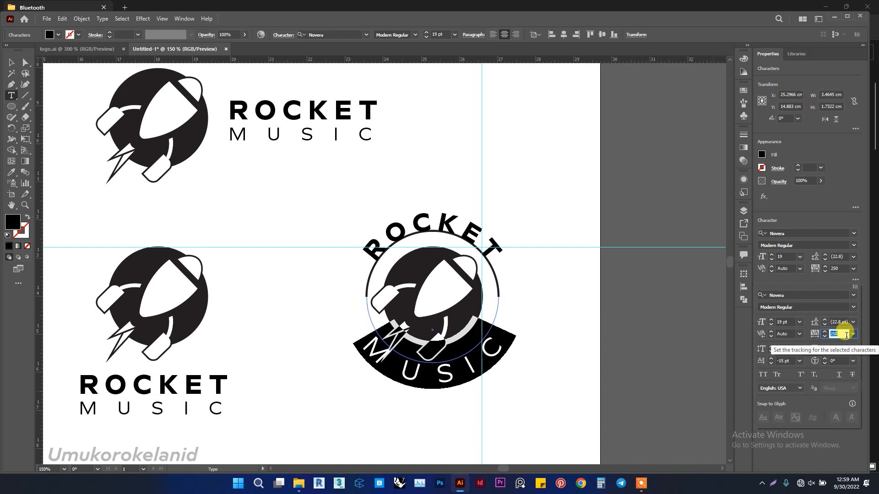
{"action": "double_click", "coordinate": [794, 320]}
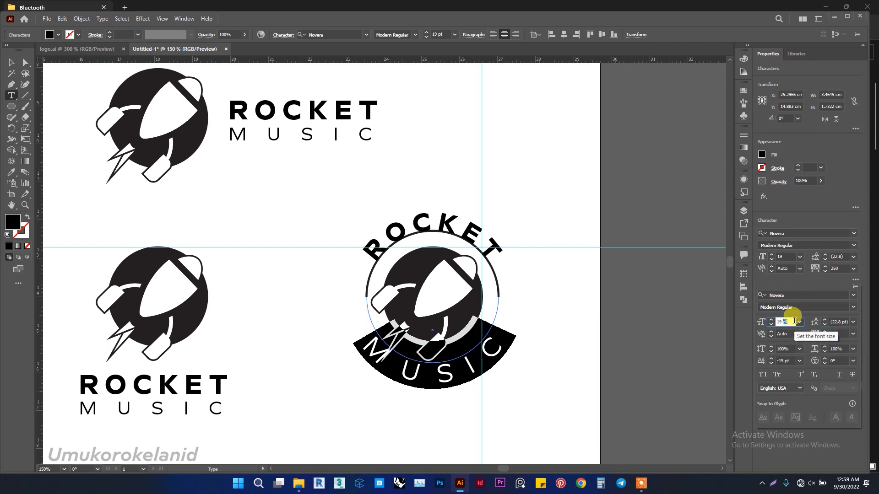
{"action": "left_click_drag", "start_coordinate": [795, 320], "coordinate": [774, 322]}
{"action": "type", "text": "1"}
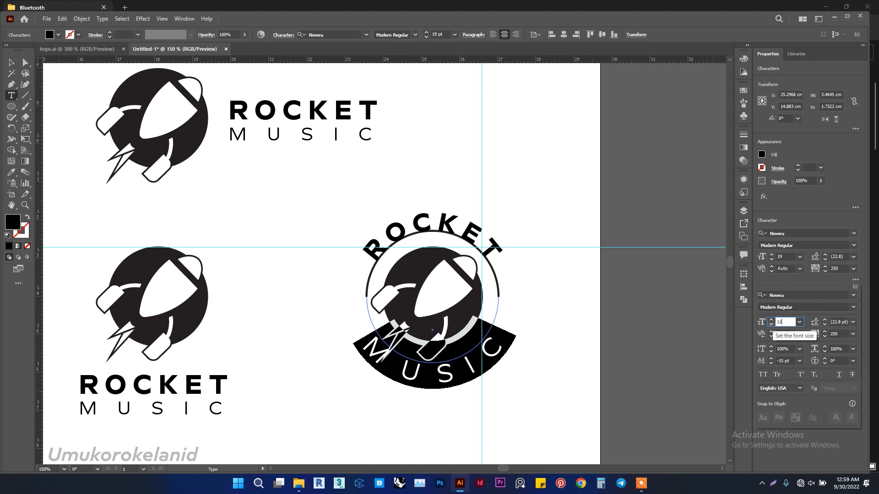
{"action": "type", "text": "1"}
{"action": "key", "text": "Return"}
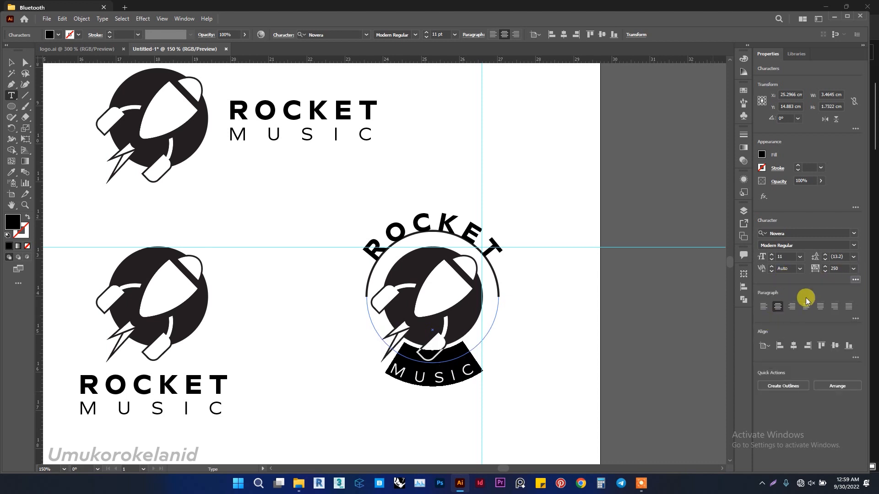
Set the curved MUSIC text's font size to 13 pt.
{"action": "left_click", "coordinate": [855, 279]}
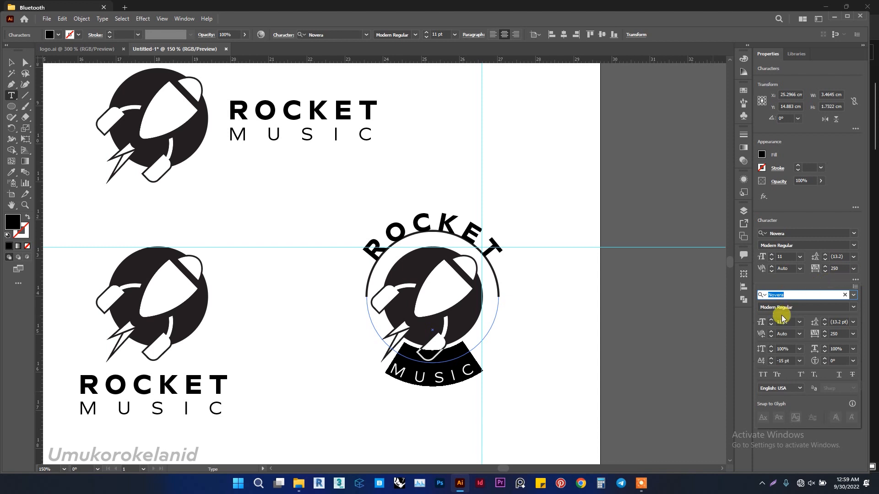
{"action": "left_click", "coordinate": [794, 322]}
{"action": "key", "text": "Up"}
{"action": "key", "text": "Up"}
{"action": "key", "text": "Up"}
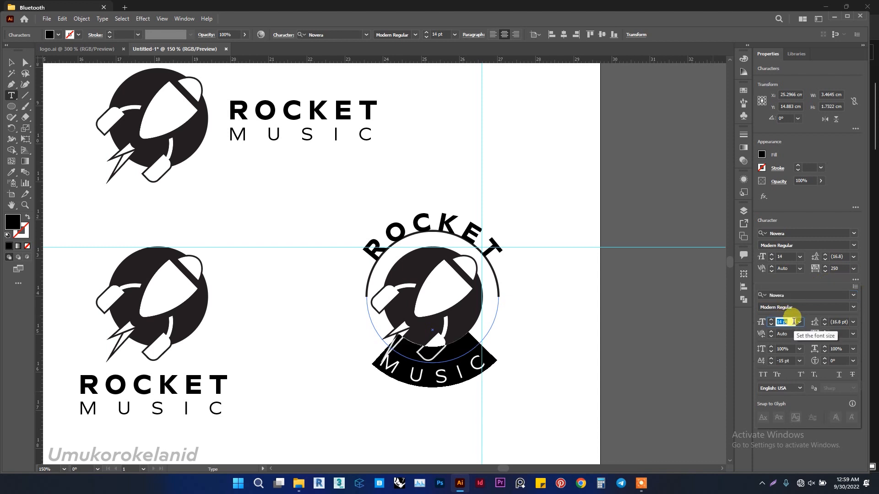
{"action": "key", "text": "Down"}
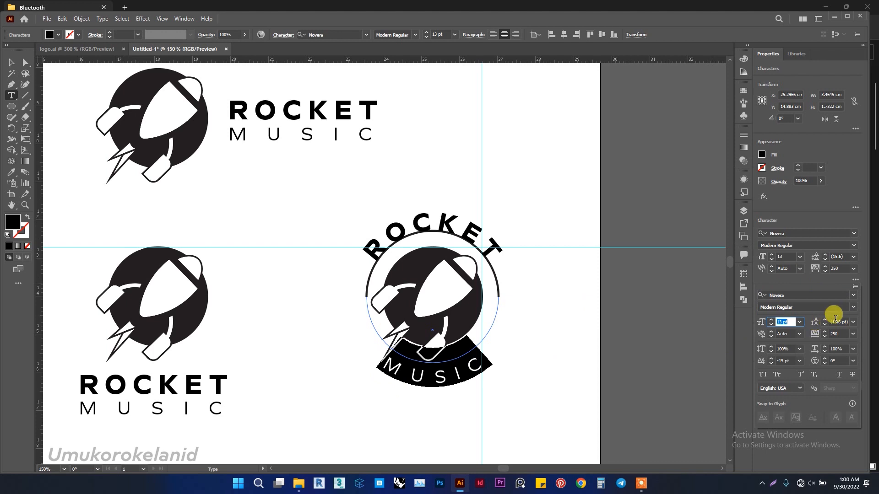
Set the curved MUSIC text's baseline shift to -22 pt and finish editing the text.
{"action": "left_click", "coordinate": [794, 360]}
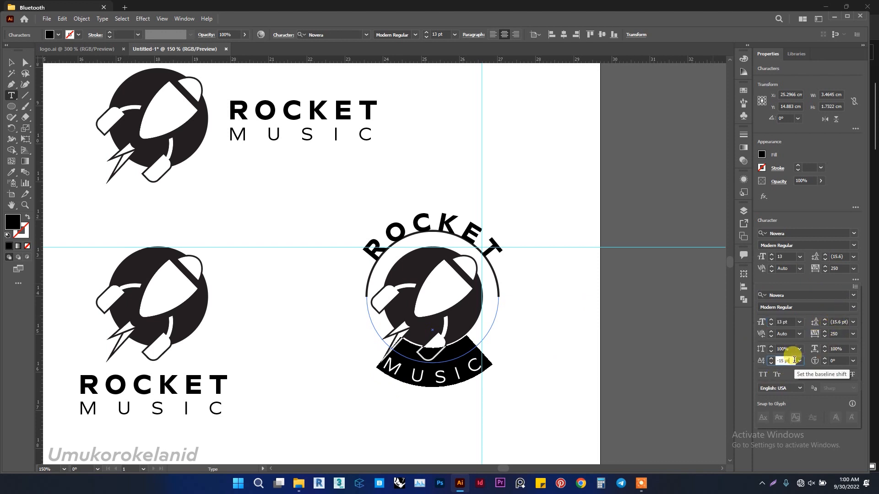
{"action": "key", "text": "Up"}
{"action": "key", "text": "Down"}
{"action": "key", "text": "Down"}
{"action": "key", "text": "Down"}
{"action": "key", "text": "Down"}
{"action": "key", "text": "Down"}
{"action": "key", "text": "Down"}
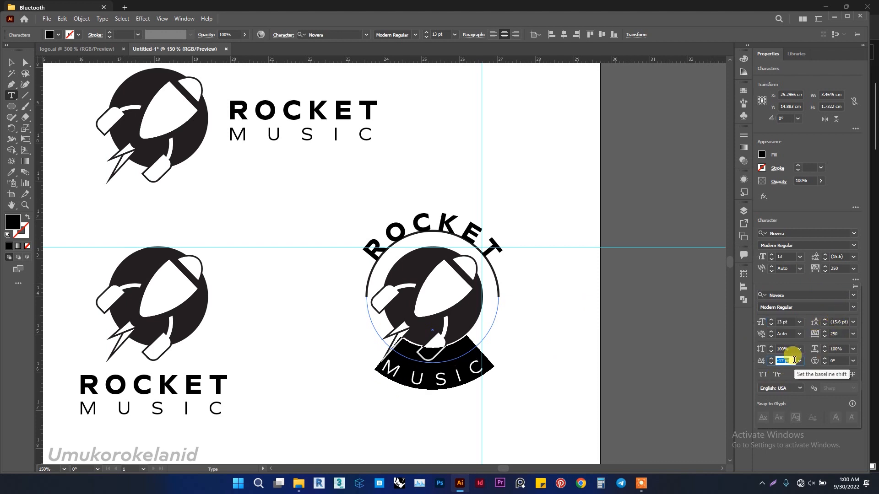
{"action": "key", "text": "Down"}
{"action": "key", "text": "Down"}
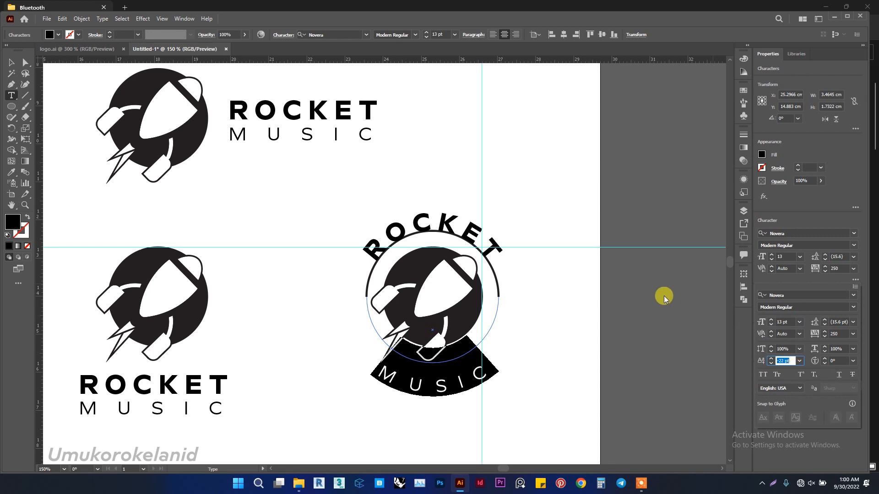
{"action": "key", "text": "Escape"}
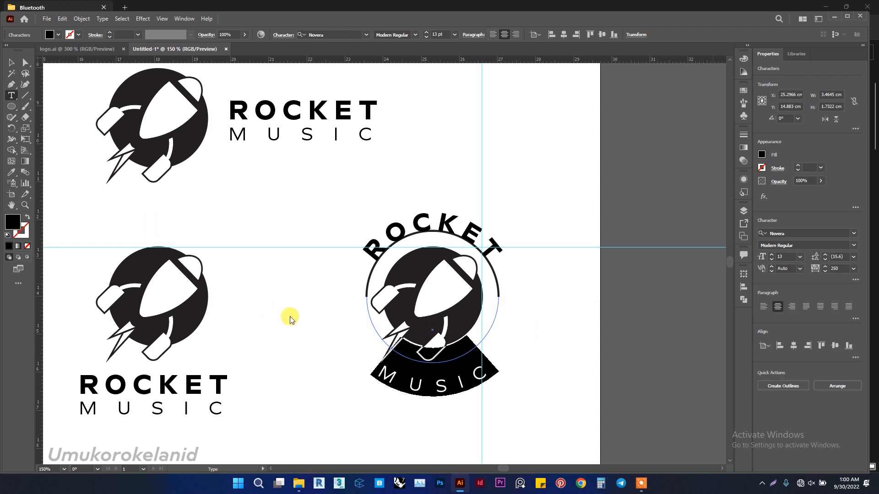
{"action": "left_click", "coordinate": [13, 64]}
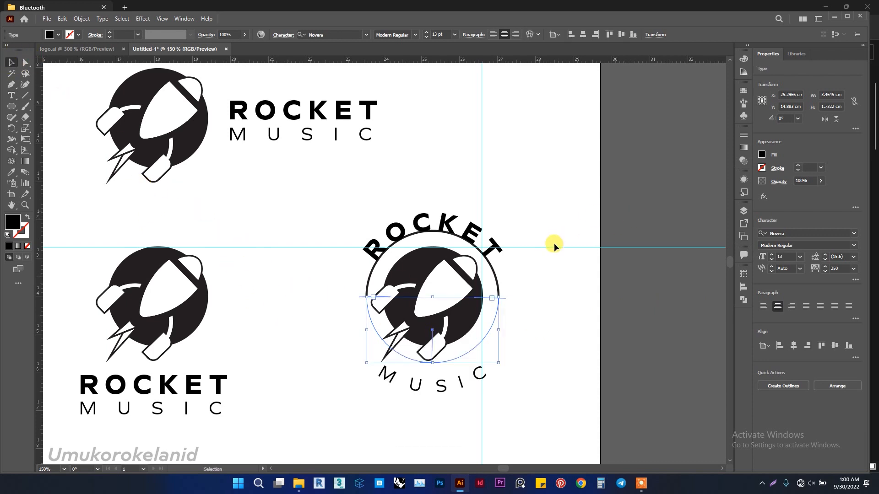
Target the stroked half-circle path beneath the curved ROCKET text among the items of Layer 1.
{"action": "left_click", "coordinate": [512, 328]}
{"action": "left_click", "coordinate": [494, 279]}
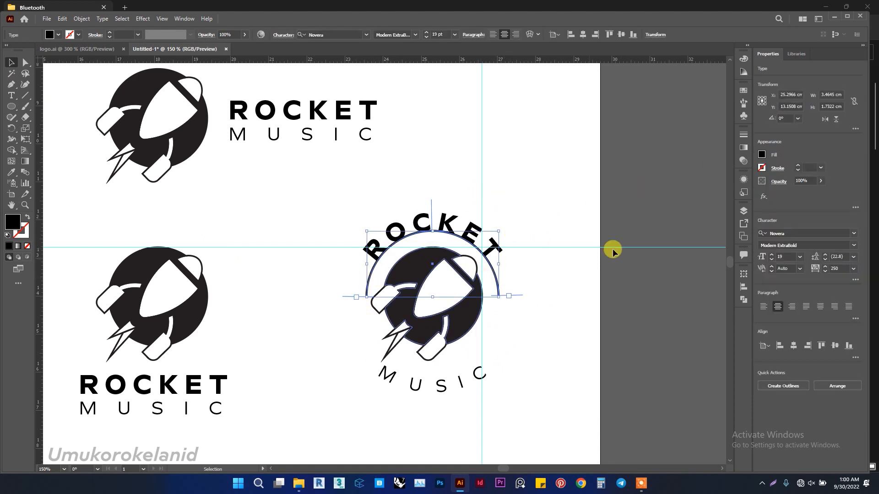
{"action": "left_click", "coordinate": [744, 210]}
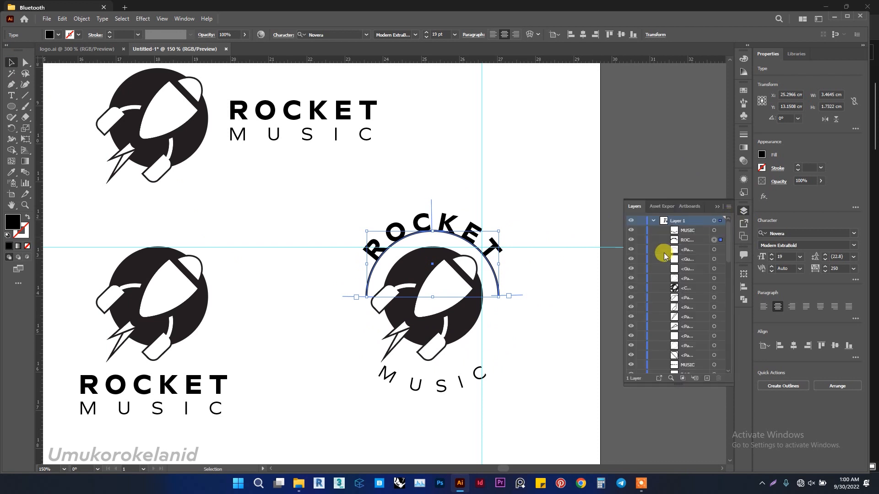
{"action": "left_click", "coordinate": [713, 251]}
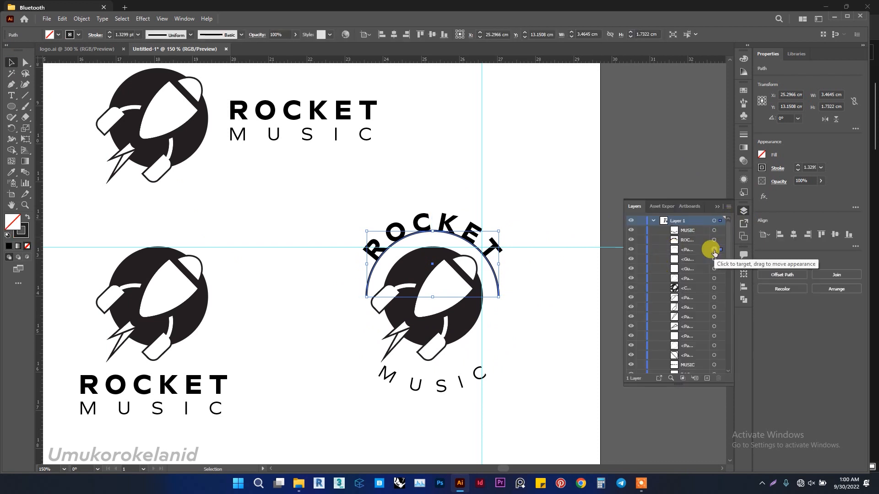
{"action": "left_click", "coordinate": [631, 260]}
{"action": "left_click", "coordinate": [631, 259]}
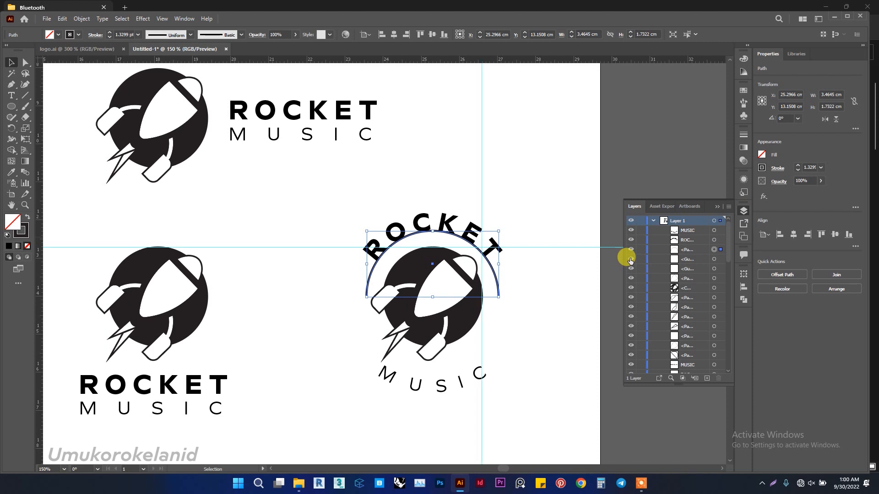
Hide the vertical guide and delete the leftover arc path above the rocket in the circular badge logo.
{"action": "left_click", "coordinate": [631, 259]}
{"action": "left_click", "coordinate": [630, 270]}
{"action": "left_click", "coordinate": [630, 270]}
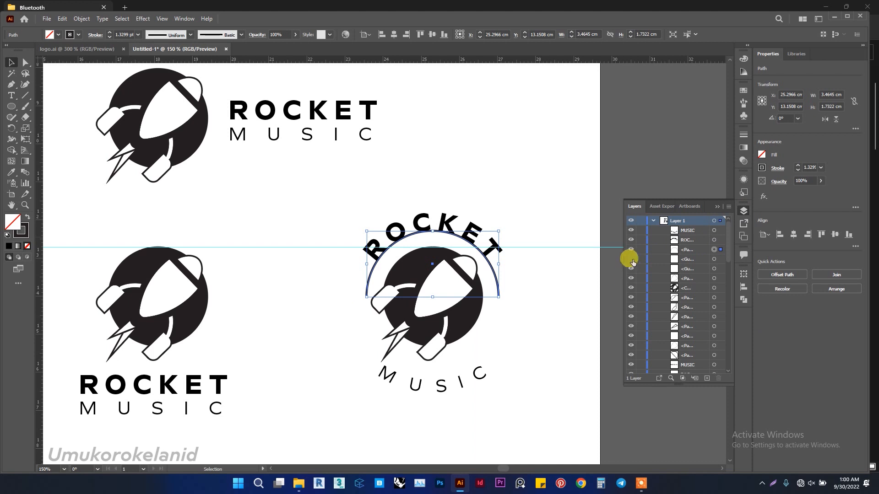
{"action": "left_click", "coordinate": [631, 250]}
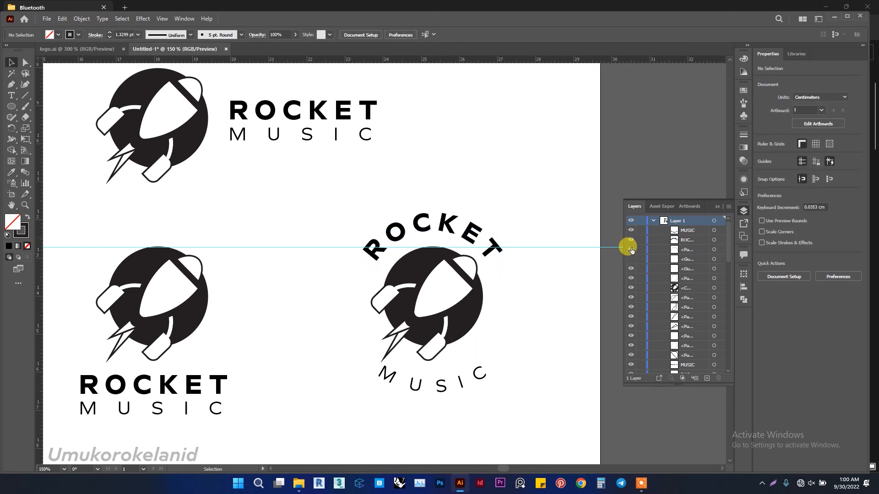
{"action": "left_click", "coordinate": [631, 249]}
{"action": "left_click", "coordinate": [694, 252]}
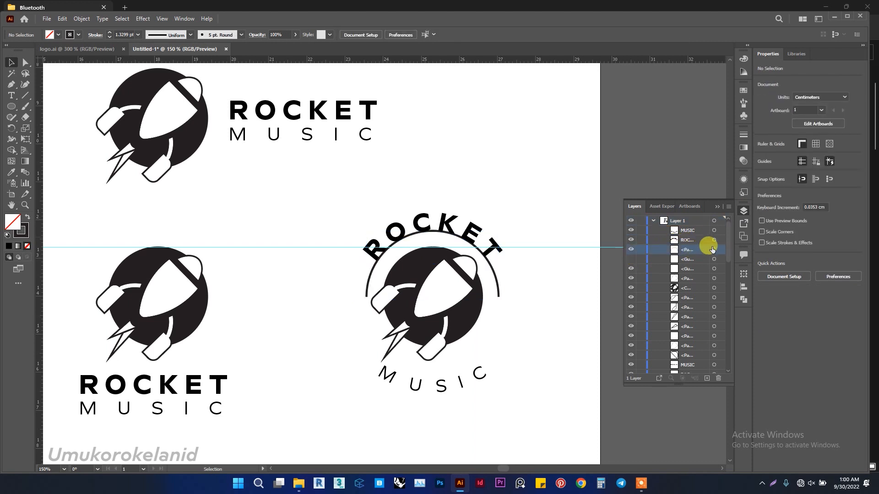
{"action": "left_click", "coordinate": [714, 250]}
{"action": "key", "text": "Delete"}
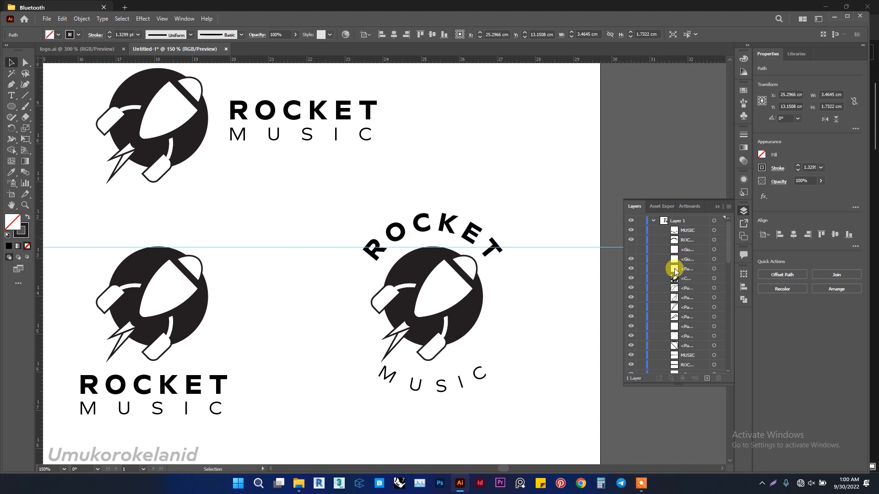
Delete the horizontal guide crossing the logo variations.
{"action": "scroll", "coordinate": [403, 249], "scroll_direction": "down", "scroll_amount": 3}
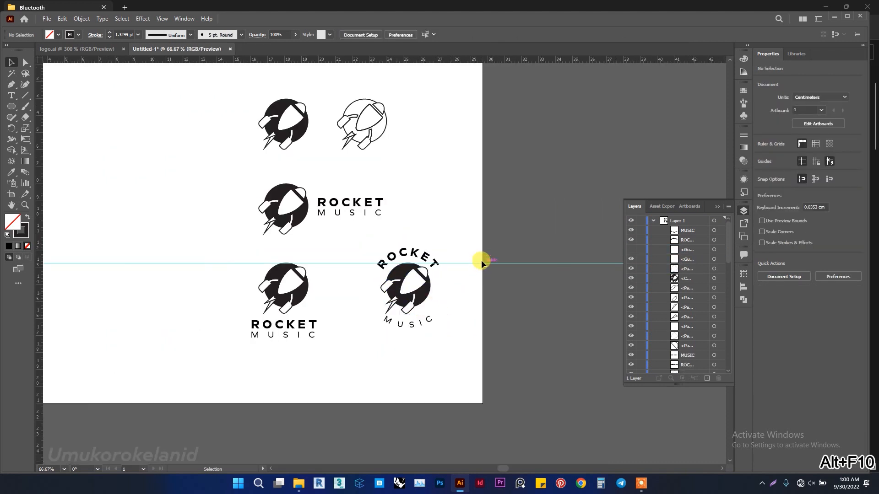
{"action": "left_click_drag", "start_coordinate": [480, 264], "coordinate": [441, 130]}
{"action": "key", "text": "Delete"}
{"action": "key", "text": "alt+F10"}
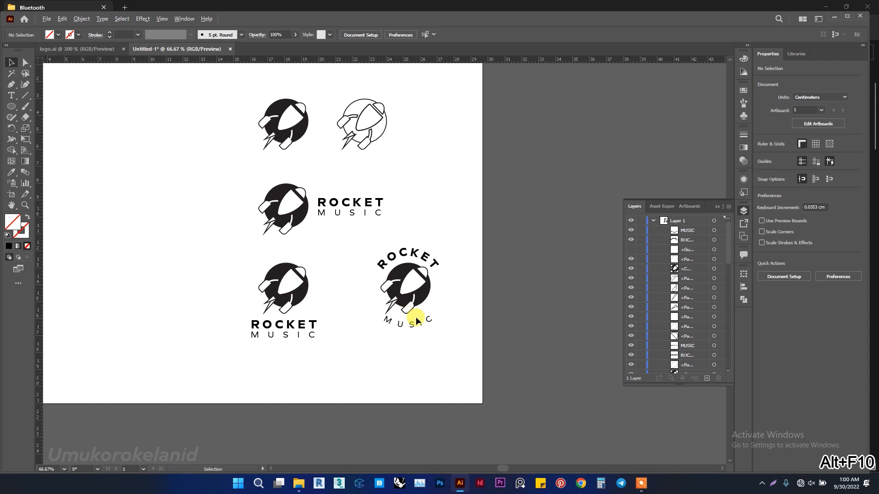
Duplicate the stacked ROCKET MUSIC logo into the empty upper-left area of the artboard.
{"action": "scroll", "coordinate": [340, 299], "scroll_direction": "up", "scroll_amount": 1}
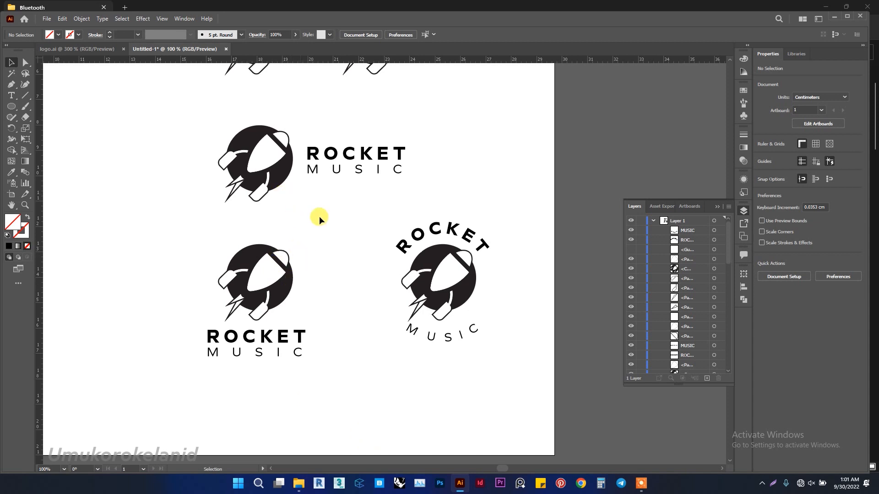
{"action": "scroll", "coordinate": [549, 315], "scroll_direction": "down", "scroll_amount": 2, "text": "alt"}
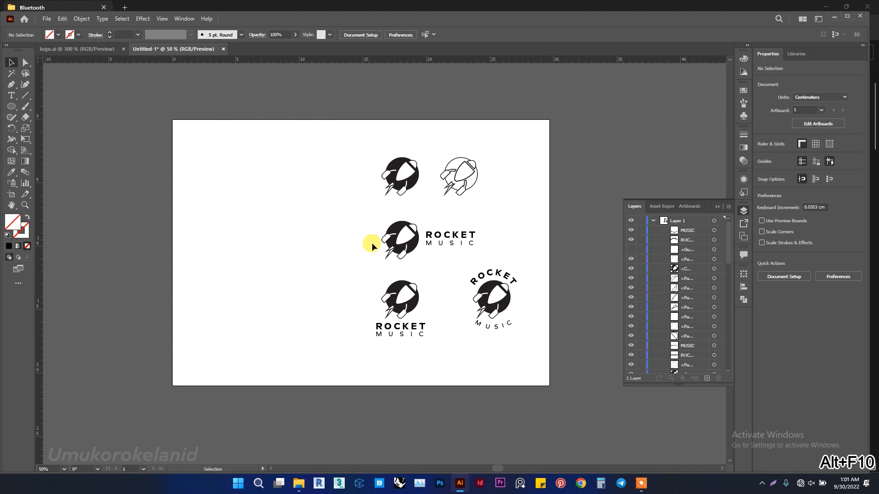
{"action": "scroll", "coordinate": [371, 243], "scroll_direction": "up", "scroll_amount": 1, "text": "alt"}
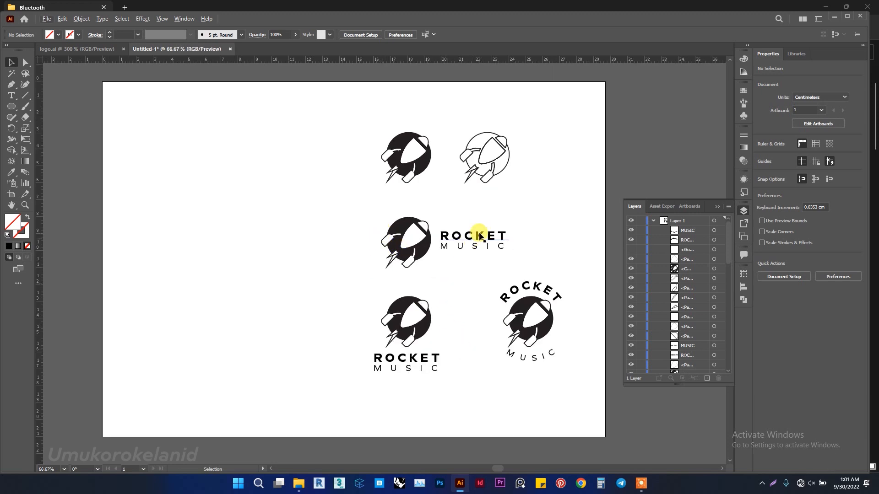
{"action": "left_click_drag", "start_coordinate": [534, 262], "coordinate": [366, 213]}
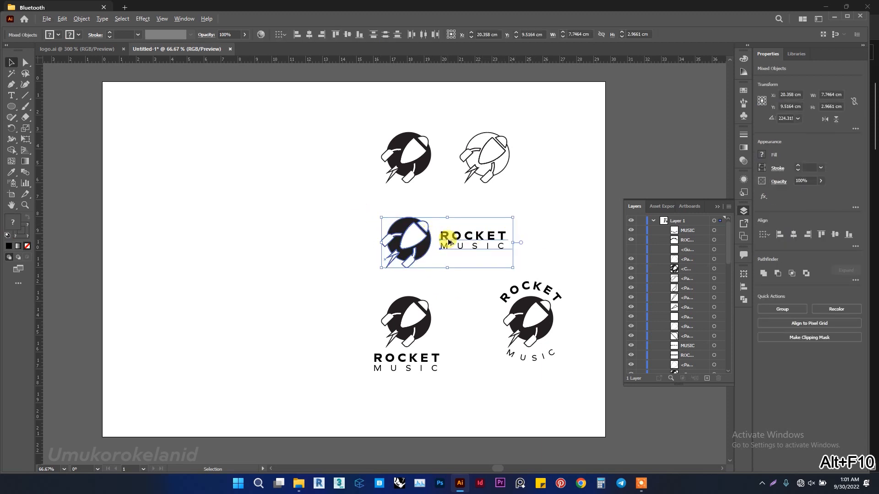
{"action": "left_click_drag", "start_coordinate": [441, 388], "coordinate": [320, 286]}
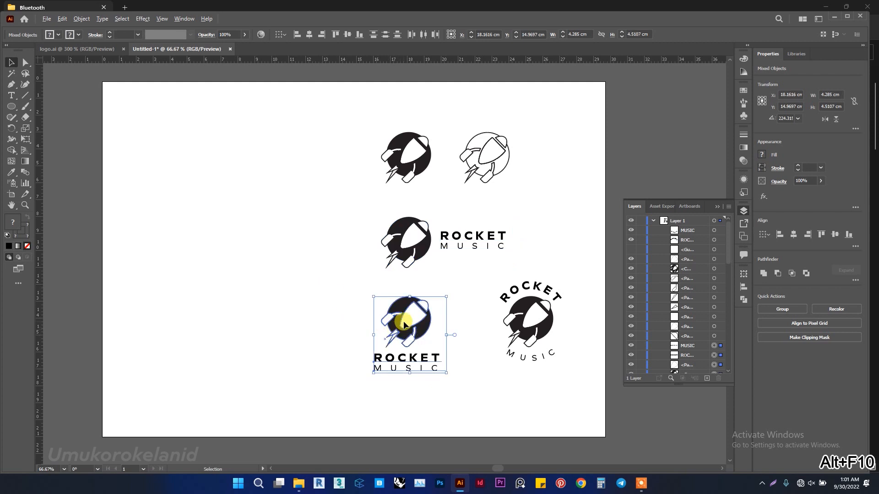
{"action": "left_click_drag", "start_coordinate": [404, 322], "coordinate": [345, 398]}
{"action": "left_click_drag", "start_coordinate": [418, 334], "coordinate": [246, 237]}
{"action": "key", "text": "ctrl+z"}
{"action": "left_click_drag", "start_coordinate": [352, 284], "coordinate": [463, 388]}
{"action": "left_click_drag", "start_coordinate": [415, 313], "coordinate": [236, 139]}
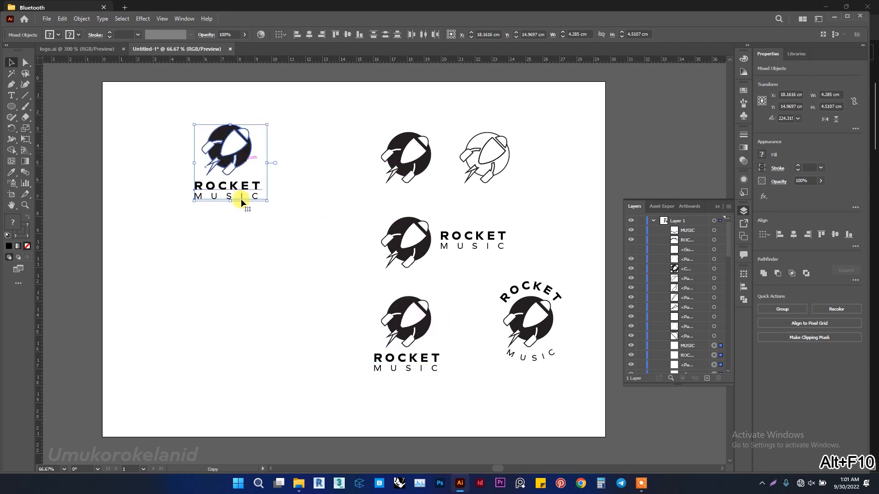
Duplicate the upper-left stacked logo directly below itself.
{"action": "left_click", "coordinate": [248, 271]}
{"action": "left_click_drag", "start_coordinate": [300, 245], "coordinate": [204, 120]}
{"action": "key", "text": "alt+F10"}
{"action": "left_click_drag", "start_coordinate": [246, 182], "coordinate": [248, 287]}
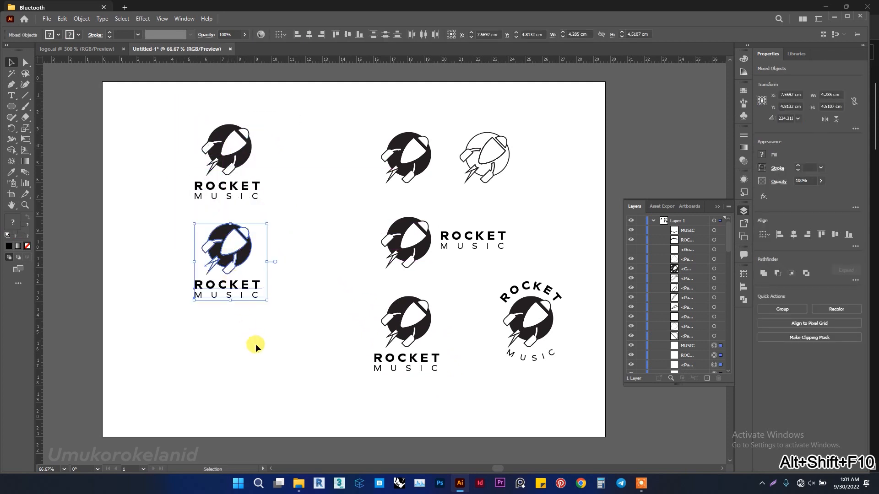
Set the word ROCKET in the lower duplicated logo to Bell MT Bold.
{"action": "left_click", "coordinate": [248, 284]}
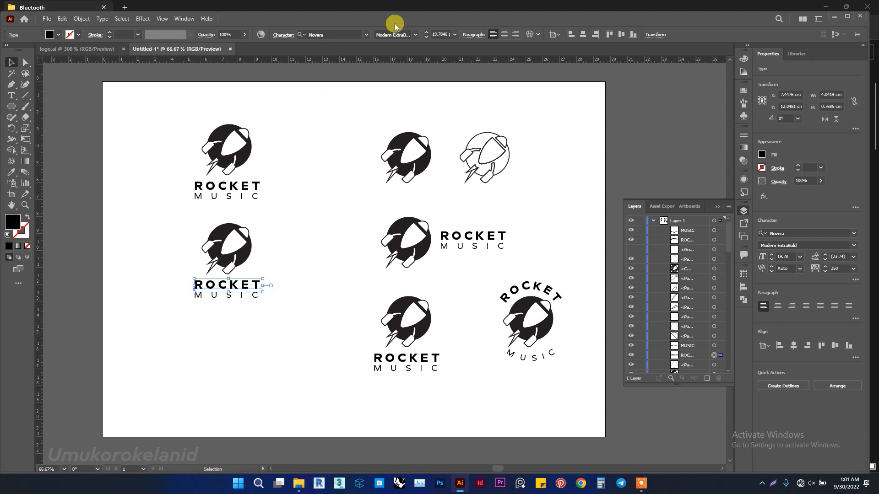
{"action": "left_click", "coordinate": [367, 35]}
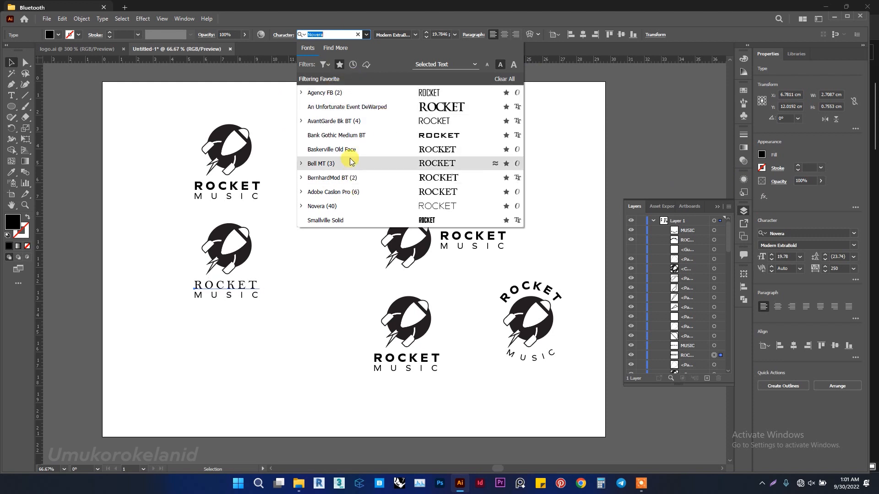
{"action": "left_click", "coordinate": [301, 164]}
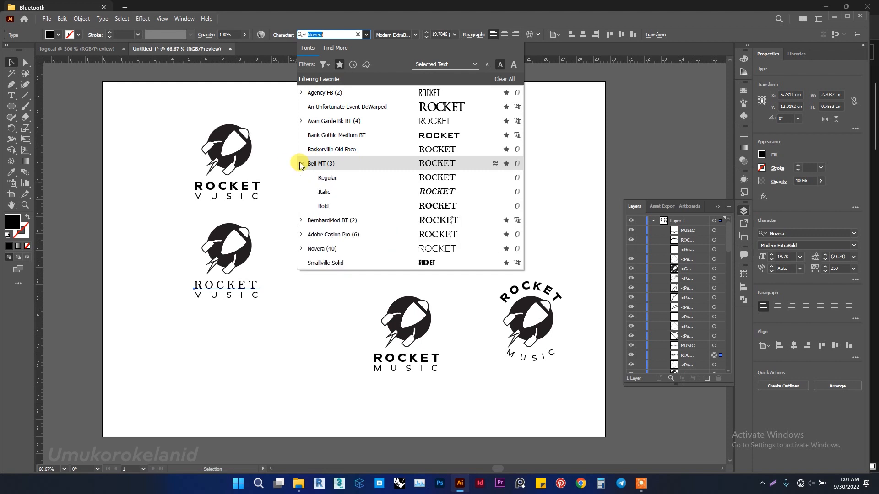
{"action": "left_click", "coordinate": [325, 206]}
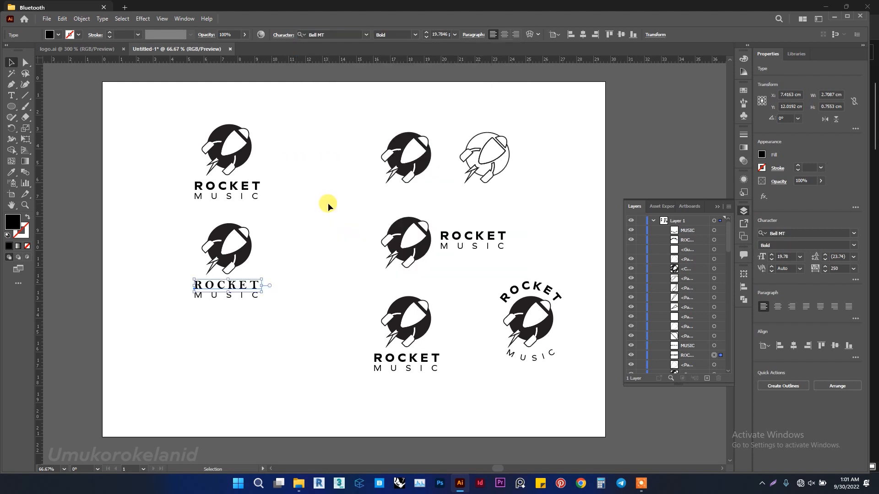
Set the word MUSIC in the lower duplicated logo to Bell MT Regular.
{"action": "left_click", "coordinate": [249, 296]}
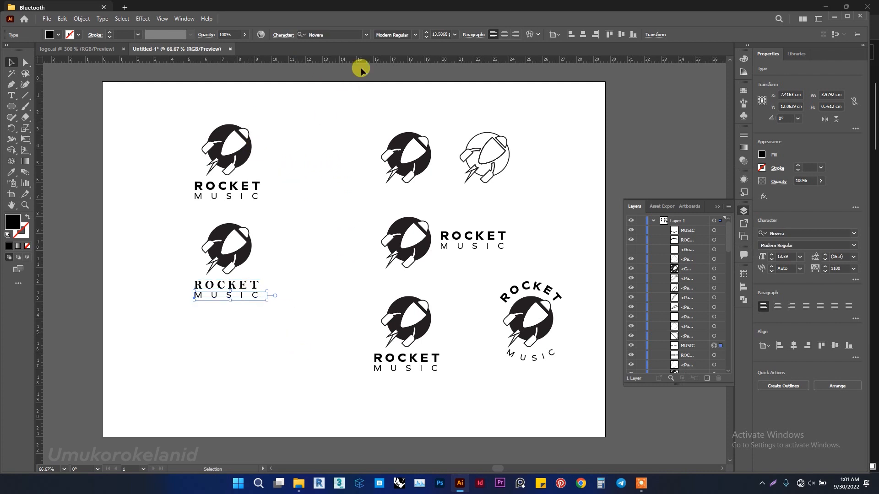
{"action": "left_click", "coordinate": [366, 35]}
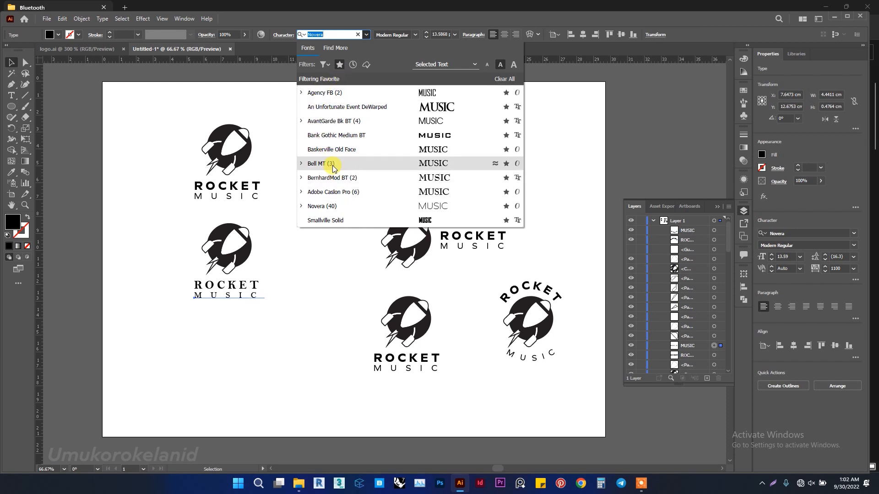
{"action": "left_click", "coordinate": [301, 164]}
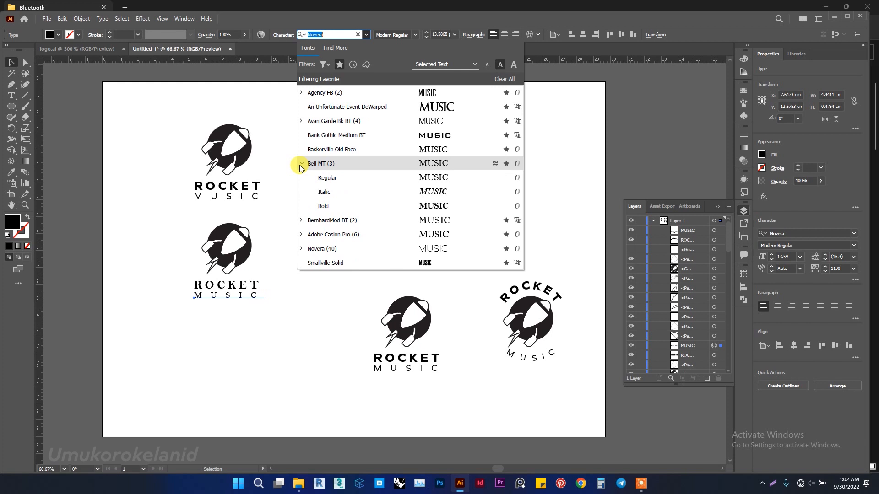
{"action": "left_click", "coordinate": [347, 178]}
{"action": "left_click", "coordinate": [332, 293]}
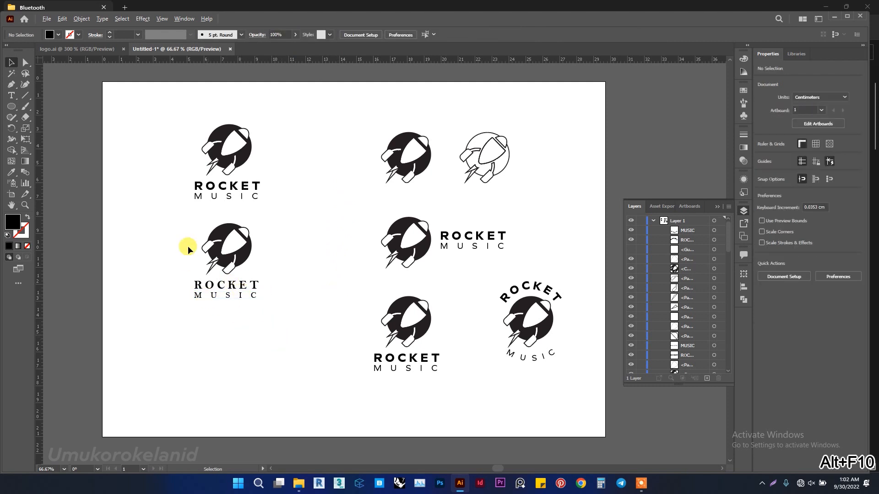
Move both duplicated stacked logos together closer to the original logo variations.
{"action": "scroll", "coordinate": [185, 243], "scroll_direction": "up", "scroll_amount": 1}
{"action": "scroll", "coordinate": [192, 232], "scroll_direction": "up", "scroll_amount": 2}
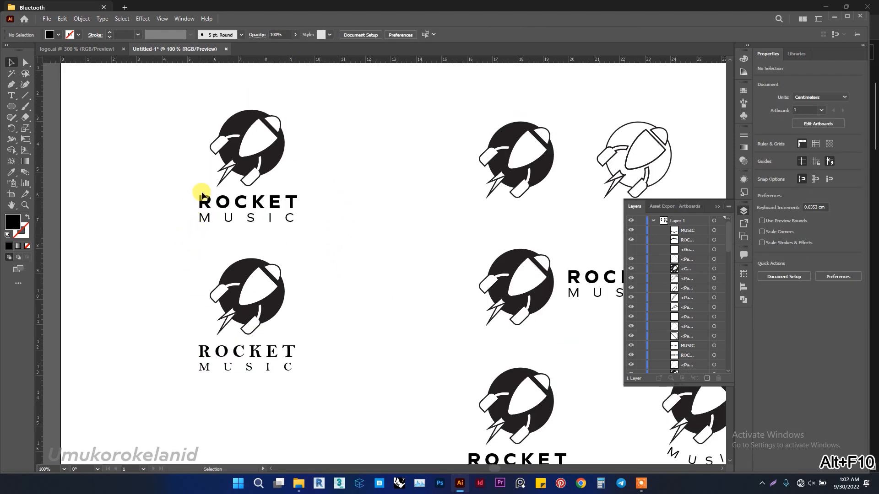
{"action": "scroll", "coordinate": [244, 180], "scroll_direction": "down", "scroll_amount": 1}
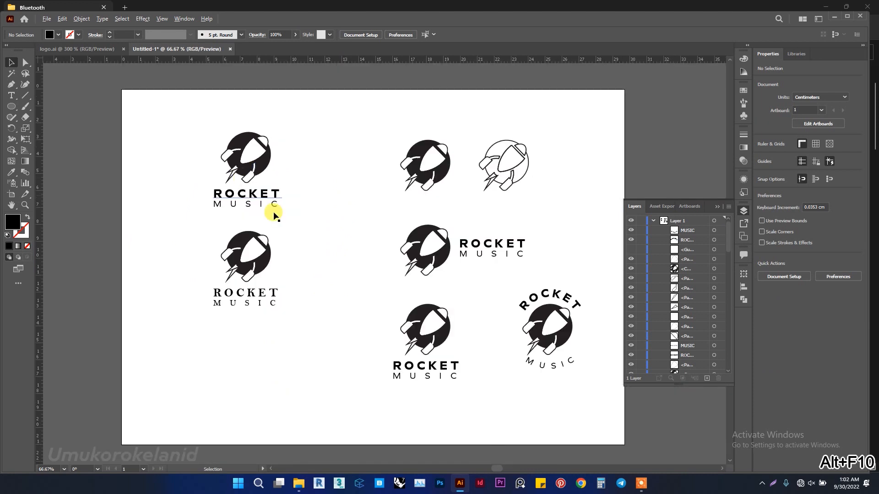
{"action": "scroll", "coordinate": [300, 347], "scroll_direction": "up", "scroll_amount": 1}
{"action": "left_click_drag", "start_coordinate": [44, 30], "coordinate": [182, 177]}
{"action": "left_click_drag", "start_coordinate": [235, 193], "coordinate": [329, 197]}
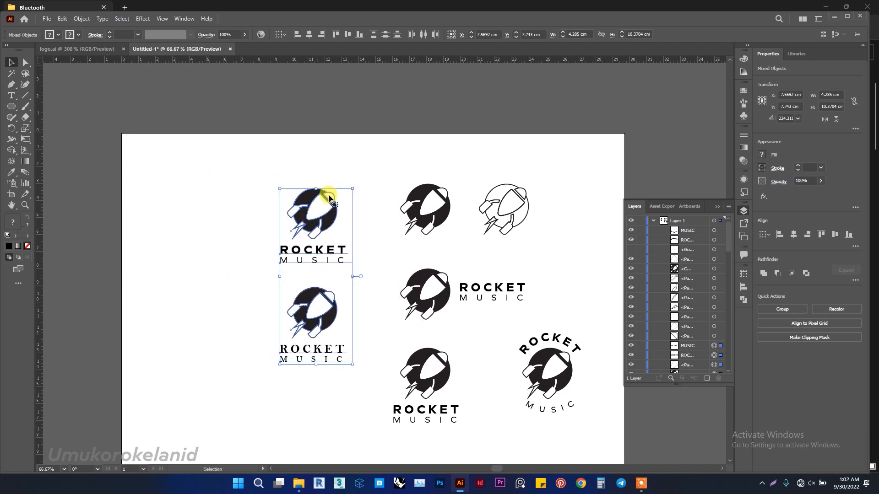
{"action": "left_click", "coordinate": [374, 144]}
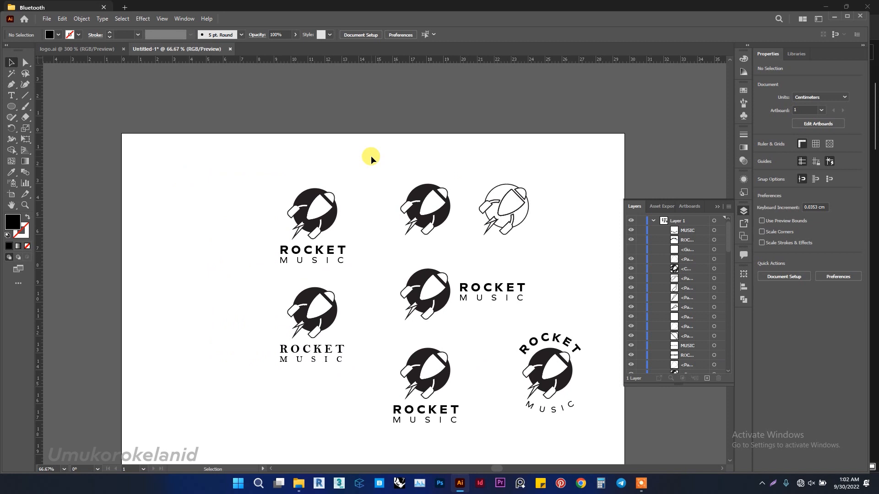
Duplicate the upper sans-serif stacked logo into the empty space beside it at the artboard's left.
{"action": "left_click_drag", "start_coordinate": [265, 157], "coordinate": [361, 270]}
{"action": "key", "text": "alt+F10"}
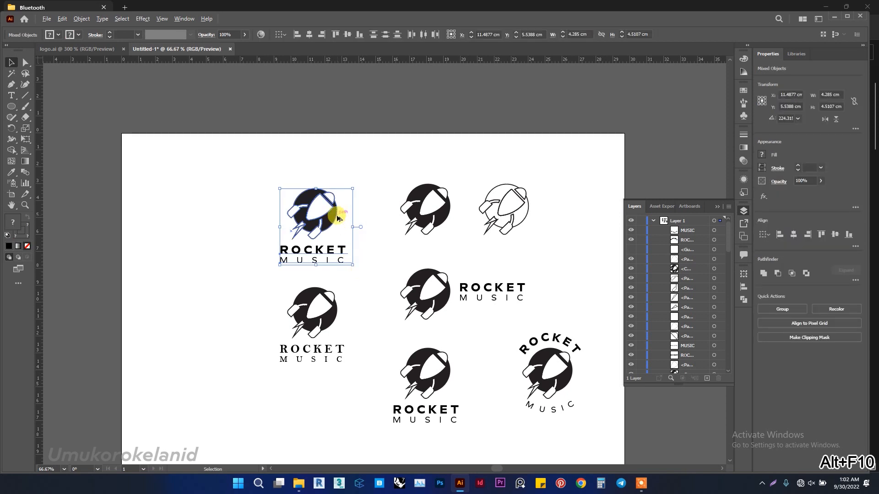
{"action": "left_click_drag", "start_coordinate": [333, 204], "coordinate": [217, 216]}
{"action": "left_click", "coordinate": [255, 187]}
{"action": "scroll", "coordinate": [196, 171], "scroll_direction": "up", "scroll_amount": 1}
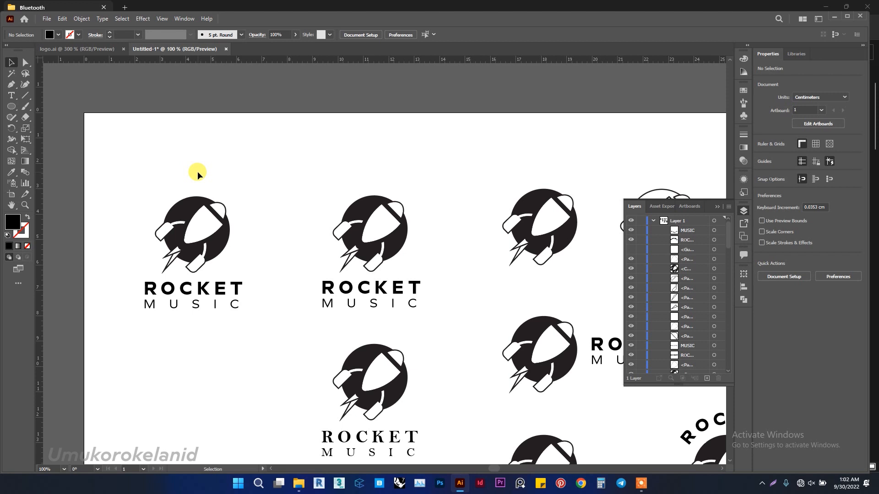
{"action": "left_click", "coordinate": [640, 483]}
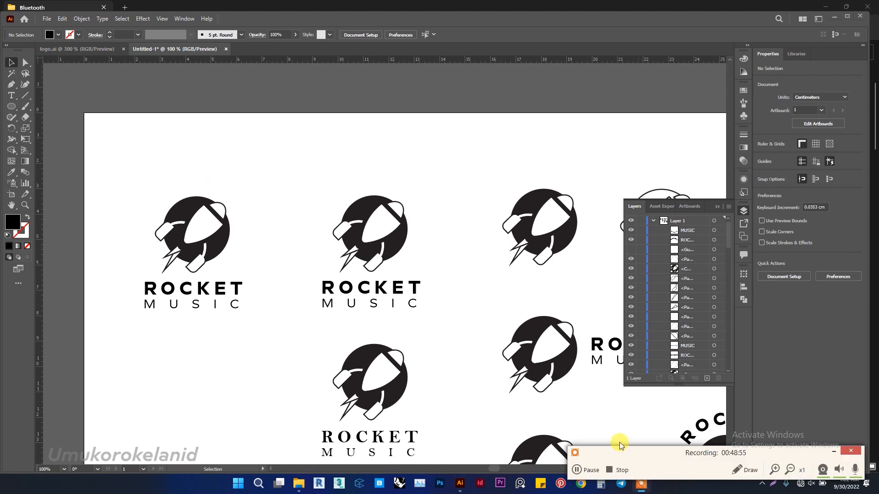
{"action": "left_click", "coordinate": [583, 473]}
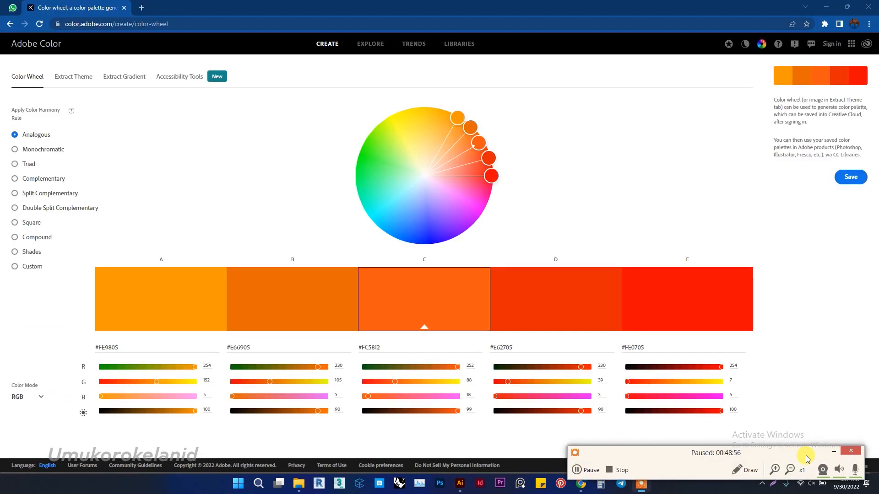
{"action": "left_click", "coordinate": [834, 452]}
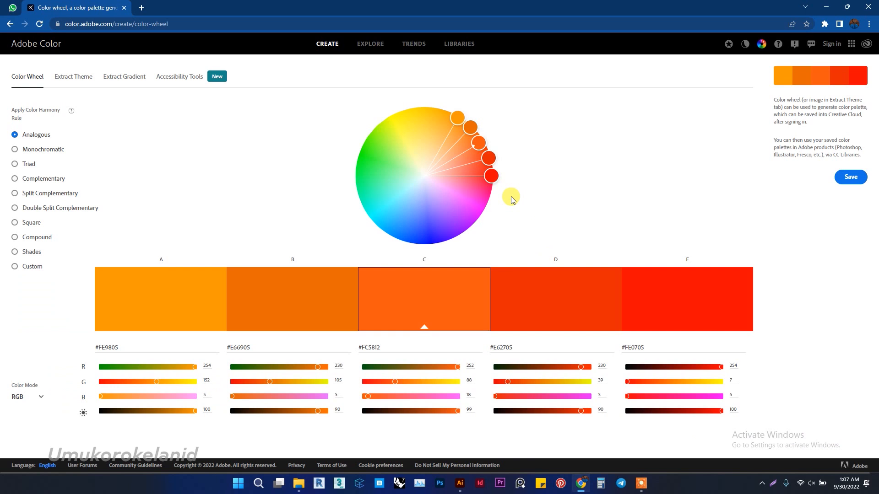
Explore the published color themes and search them for "music".
{"action": "left_click", "coordinate": [370, 44]}
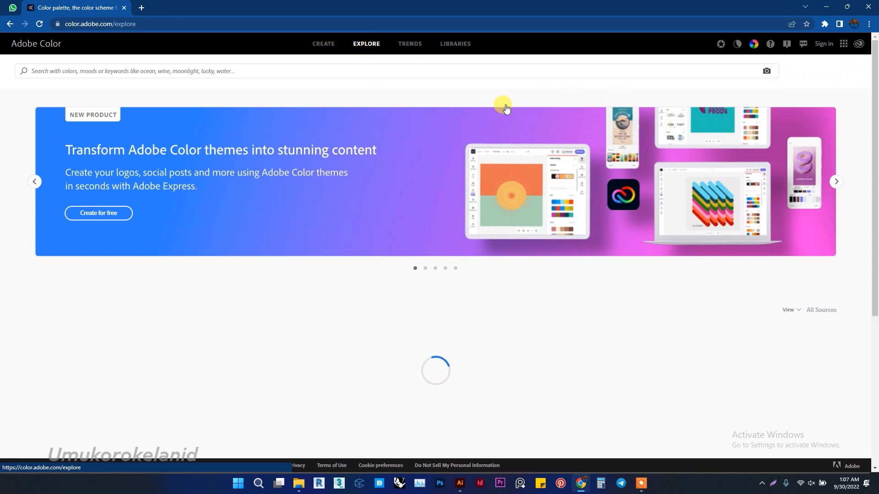
{"action": "scroll", "coordinate": [516, 314], "scroll_direction": "down", "scroll_amount": 5}
{"action": "scroll", "coordinate": [516, 314], "scroll_direction": "down", "scroll_amount": 5}
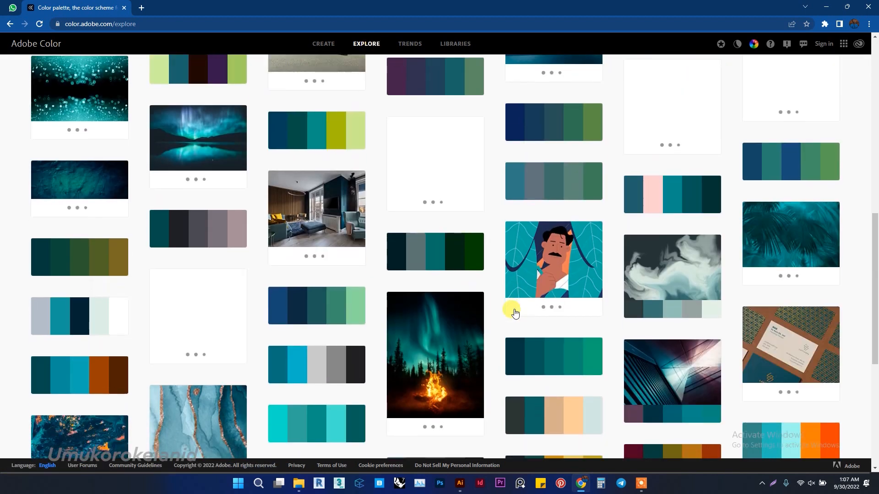
{"action": "scroll", "coordinate": [512, 308], "scroll_direction": "up", "scroll_amount": 15}
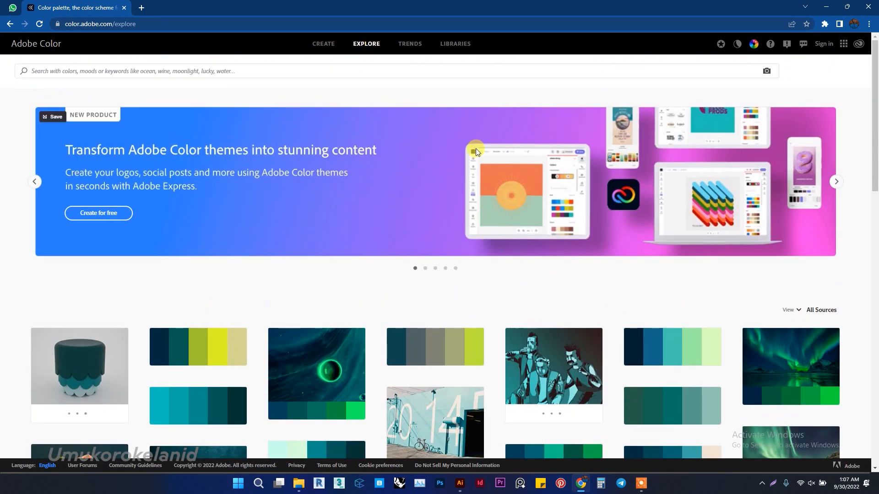
{"action": "left_click", "coordinate": [523, 66]}
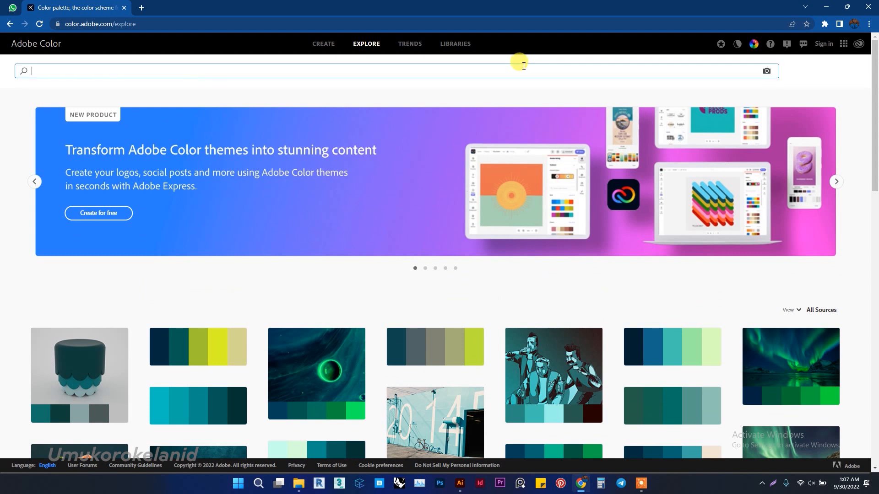
{"action": "type", "text": "music"}
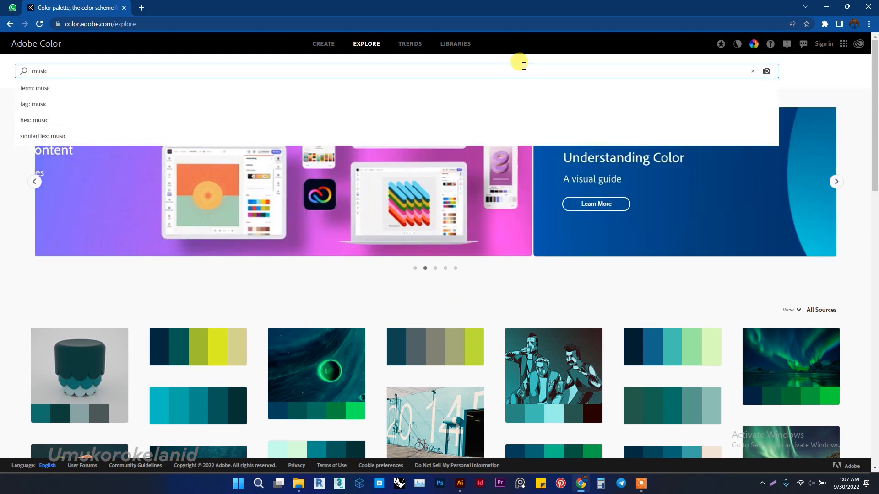
{"action": "key", "text": "Return"}
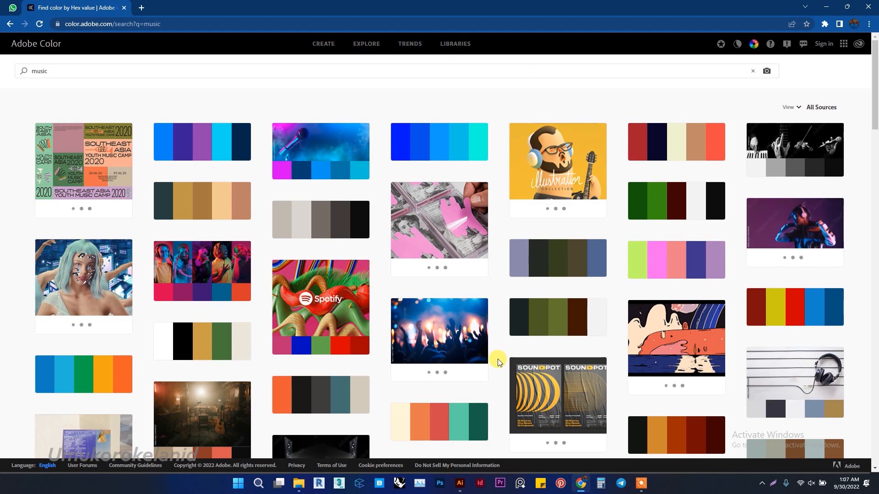
Search the color themes for "rocket".
{"action": "left_click", "coordinate": [192, 68]}
{"action": "type", "text": "rocket"}
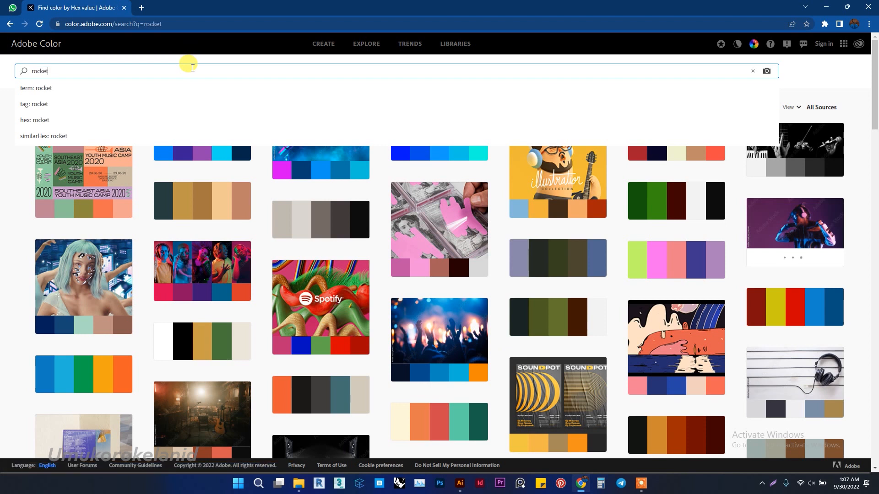
{"action": "key", "text": "Return"}
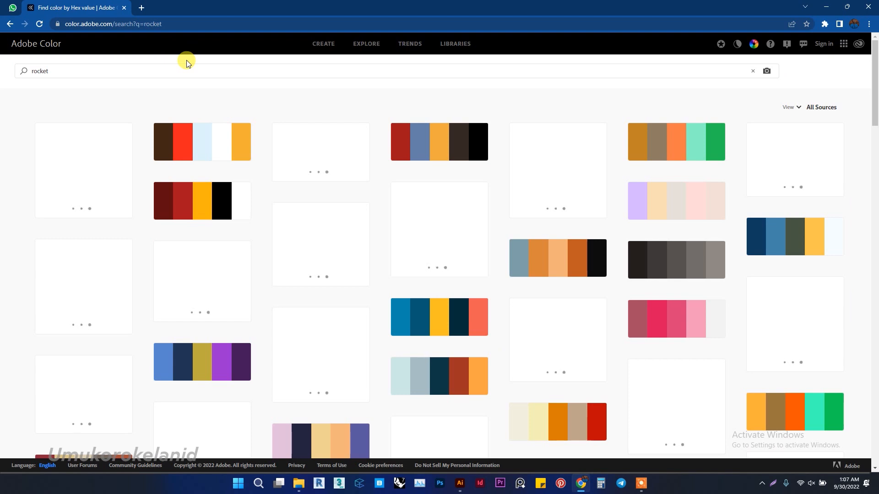
{"action": "mouse_move", "coordinate": [183, 187]}
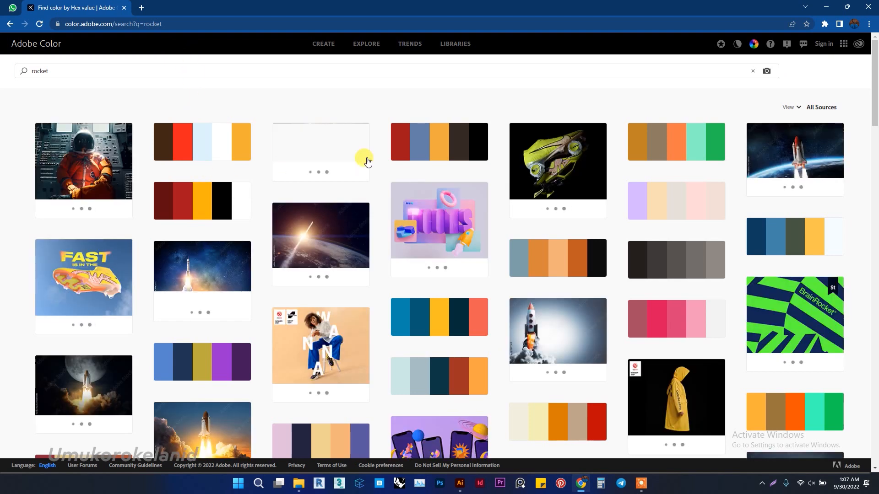
Examine the rocket-themed images and palettes to find a suitable color combination for the logo.
{"action": "scroll", "coordinate": [367, 162], "scroll_direction": "down", "scroll_amount": 1}
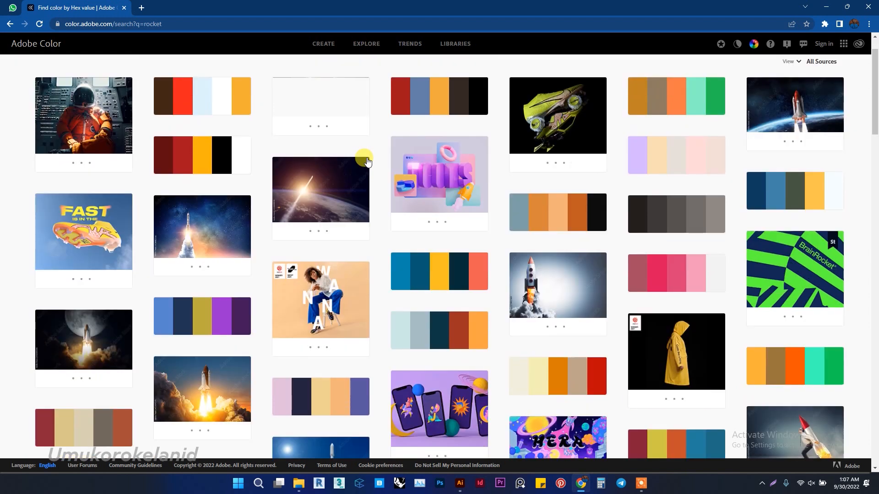
{"action": "scroll", "coordinate": [366, 162], "scroll_direction": "up", "scroll_amount": 1}
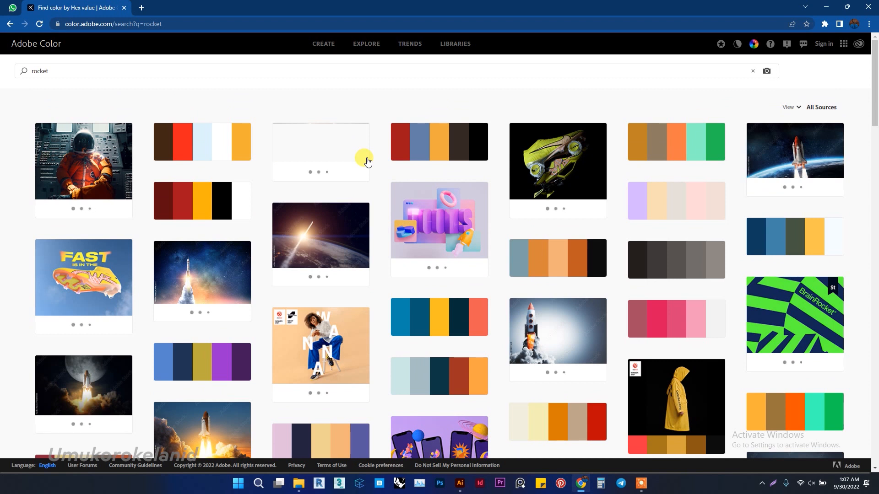
{"action": "scroll", "coordinate": [367, 162], "scroll_direction": "down", "scroll_amount": 1}
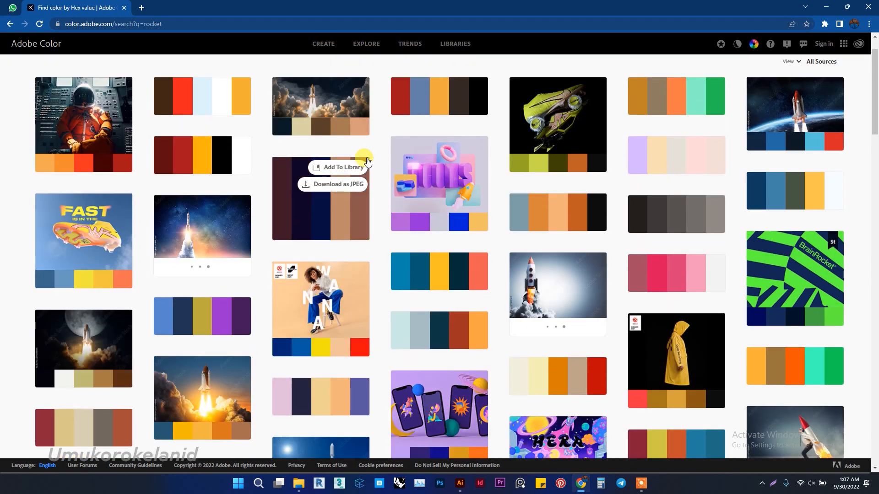
{"action": "scroll", "coordinate": [366, 162], "scroll_direction": "down", "scroll_amount": 1}
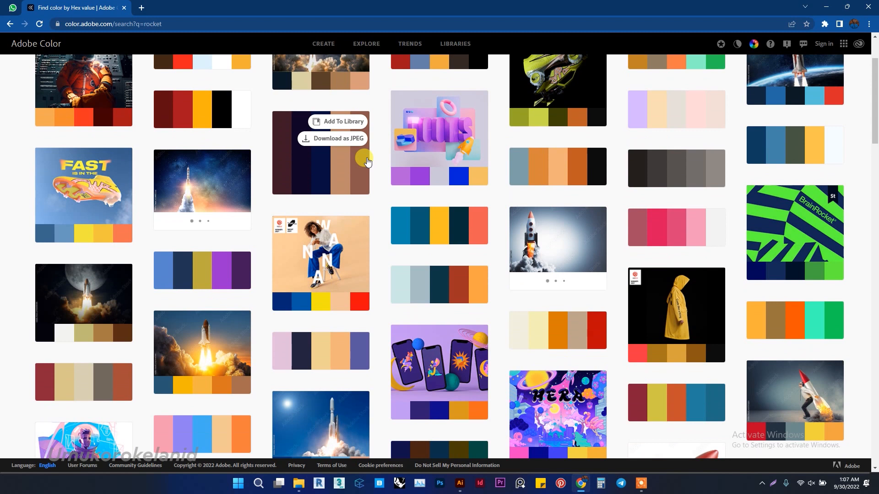
{"action": "scroll", "coordinate": [367, 160], "scroll_direction": "down", "scroll_amount": 2}
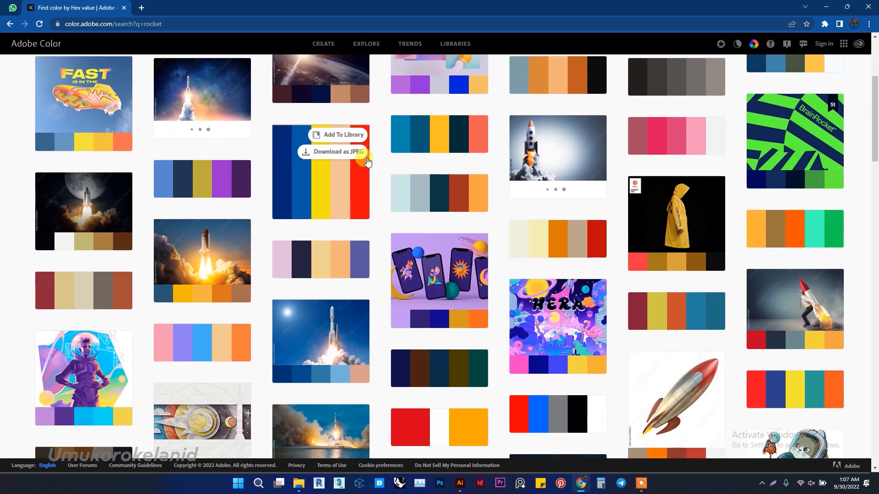
{"action": "scroll", "coordinate": [366, 161], "scroll_direction": "down", "scroll_amount": 1}
{"action": "scroll", "coordinate": [366, 162], "scroll_direction": "down", "scroll_amount": 1}
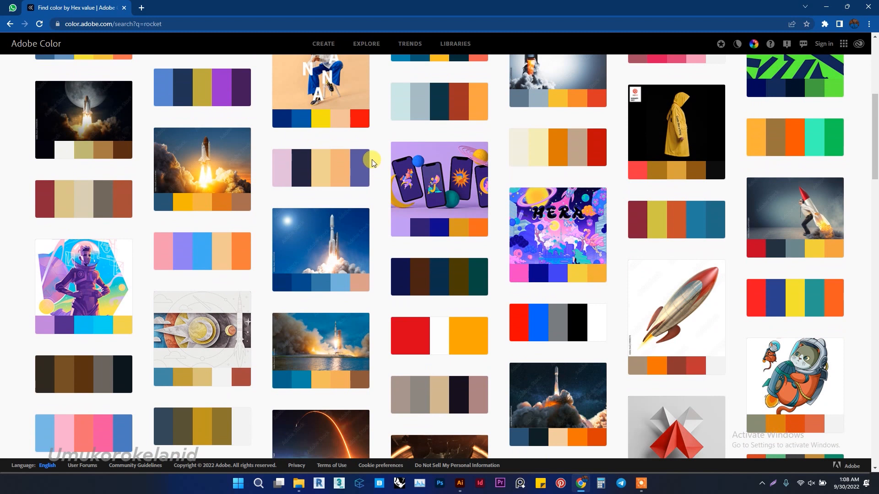
{"action": "scroll", "coordinate": [371, 161], "scroll_direction": "down", "scroll_amount": 1}
{"action": "scroll", "coordinate": [372, 161], "scroll_direction": "down", "scroll_amount": 1}
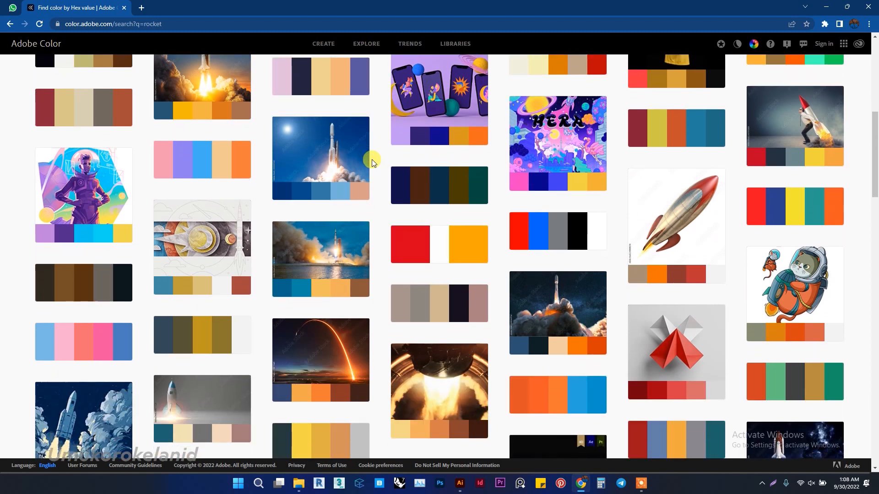
{"action": "scroll", "coordinate": [372, 160], "scroll_direction": "down", "scroll_amount": 1}
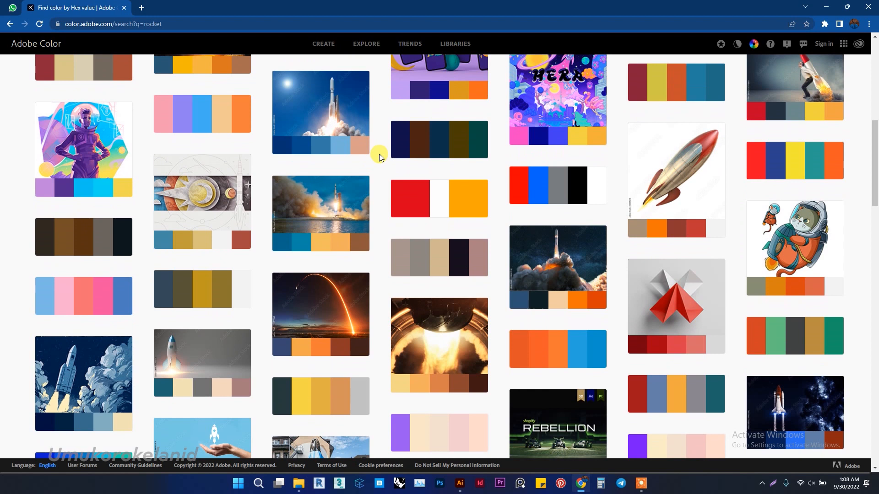
{"action": "scroll", "coordinate": [379, 156], "scroll_direction": "down", "scroll_amount": 1}
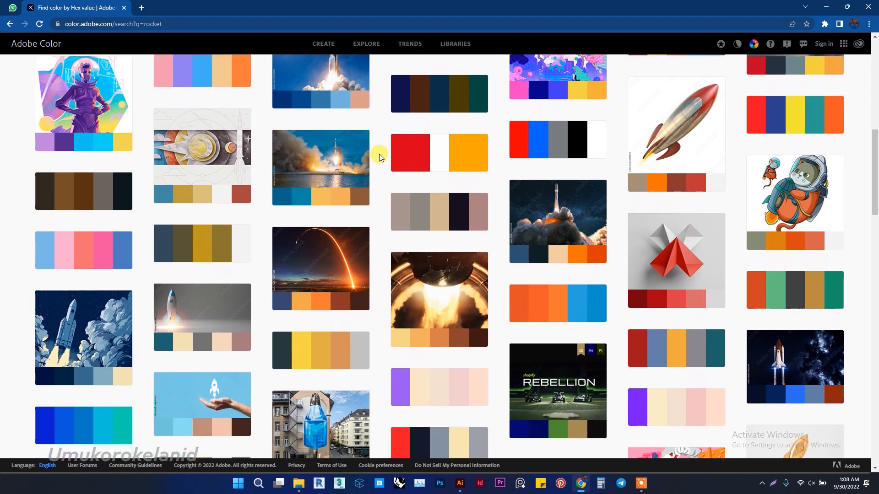
{"action": "scroll", "coordinate": [379, 154], "scroll_direction": "down", "scroll_amount": 1}
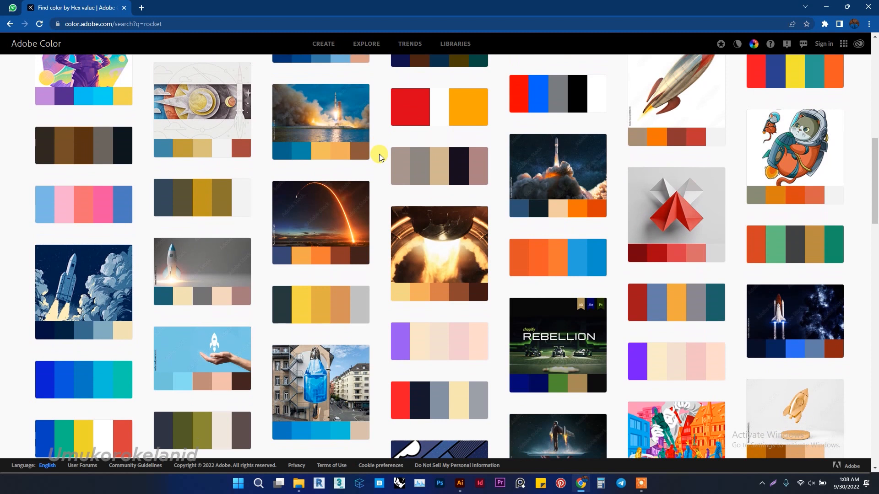
{"action": "scroll", "coordinate": [379, 156], "scroll_direction": "down", "scroll_amount": 1}
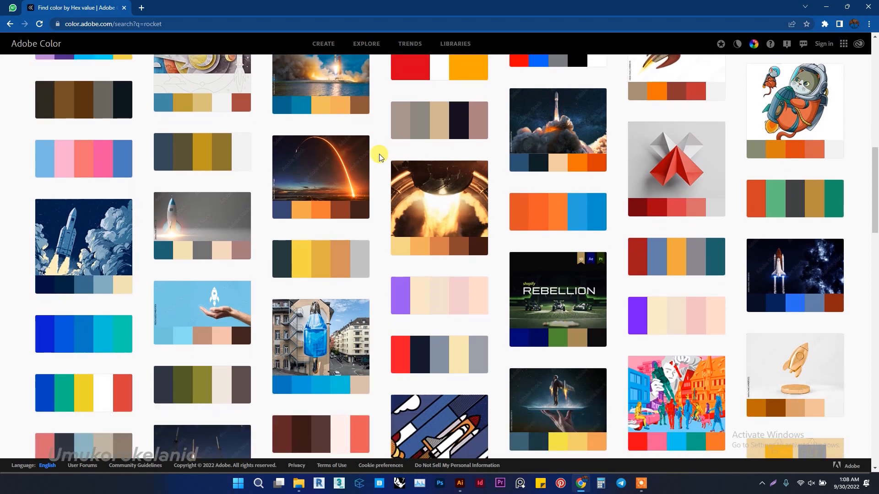
{"action": "scroll", "coordinate": [379, 156], "scroll_direction": "down", "scroll_amount": 2}
{"action": "scroll", "coordinate": [379, 156], "scroll_direction": "down", "scroll_amount": 6}
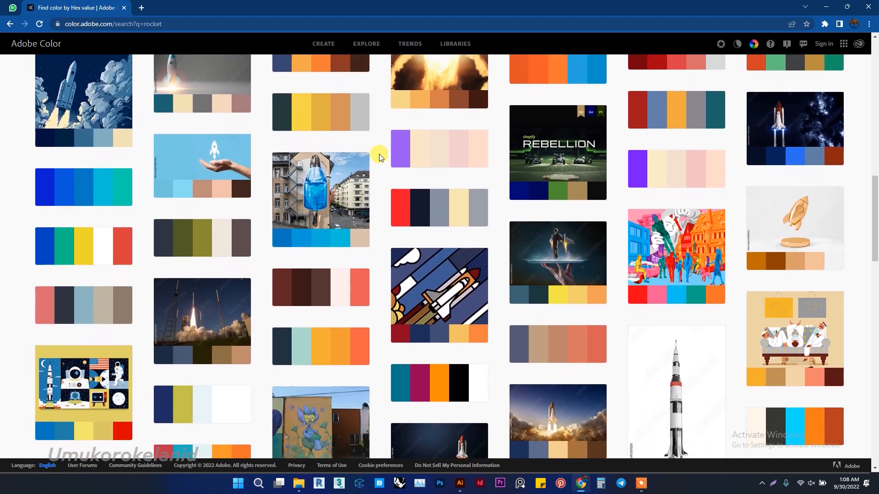
{"action": "scroll", "coordinate": [379, 156], "scroll_direction": "down", "scroll_amount": 1}
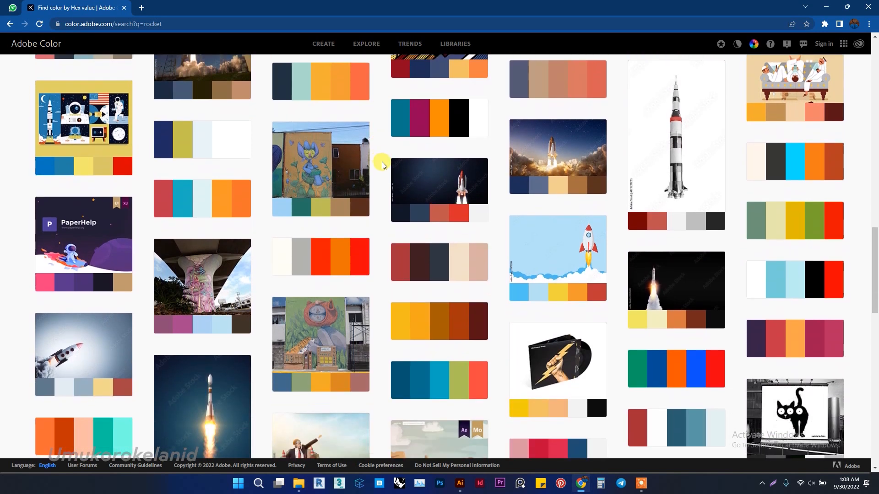
{"action": "scroll", "coordinate": [379, 156], "scroll_direction": "down", "scroll_amount": 1}
Open the yellow-to-maroon theme "ride the rocket - subway at night" and copy its rust-orange color #A6360D.
{"action": "mouse_move", "coordinate": [449, 291]}
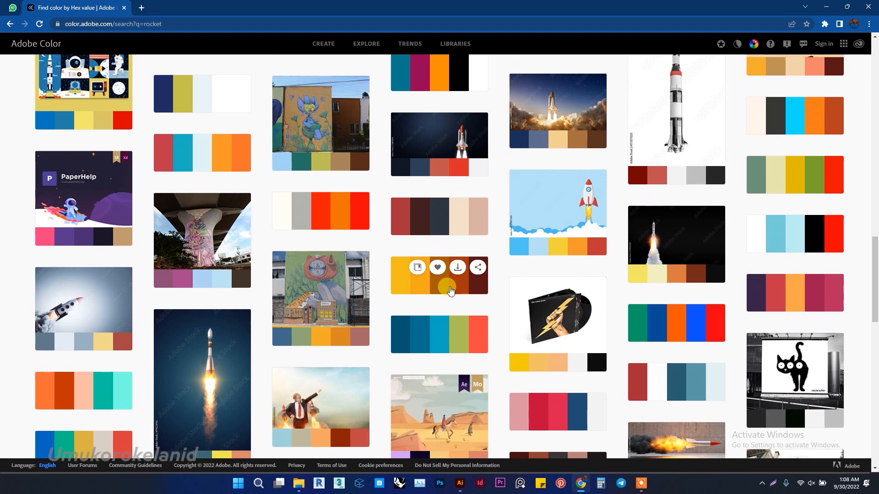
{"action": "left_click", "coordinate": [449, 290]}
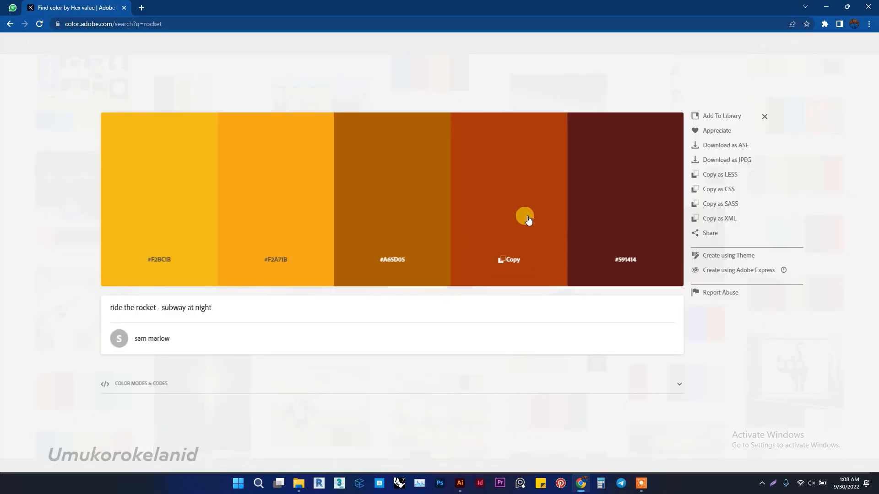
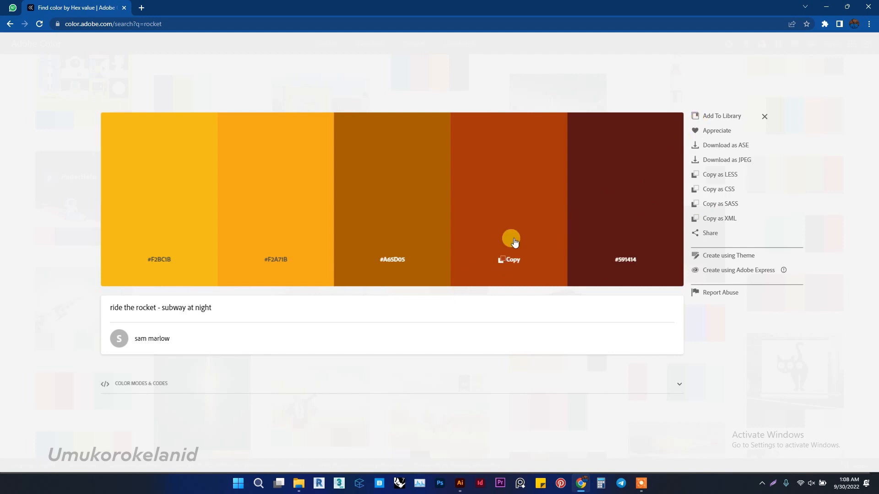
{"action": "left_click", "coordinate": [531, 202]}
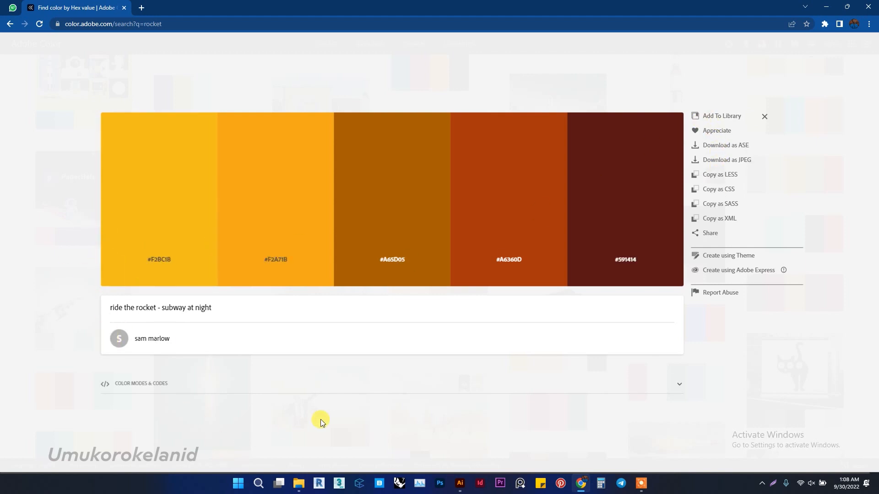
Switch to Illustrator and draw a black square about 0.97 cm wide above the first stacked logo.
{"action": "left_click", "coordinate": [460, 483]}
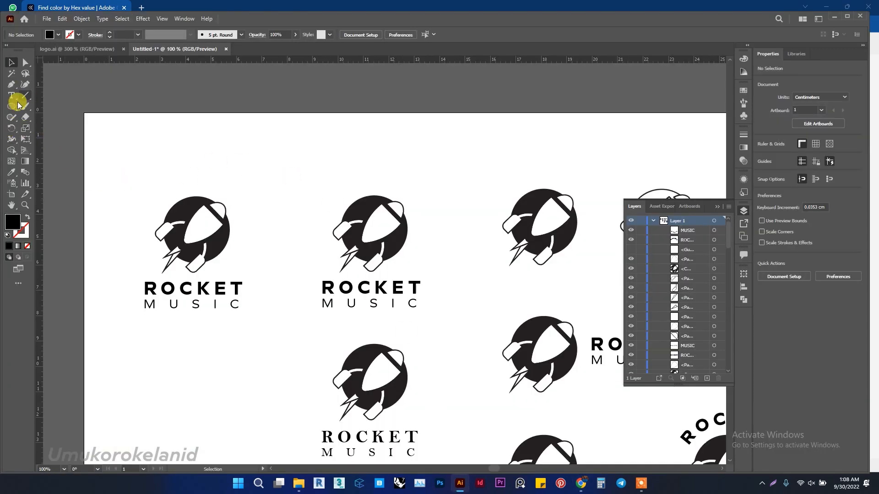
{"action": "left_click_drag", "start_coordinate": [12, 106], "coordinate": [32, 106]}
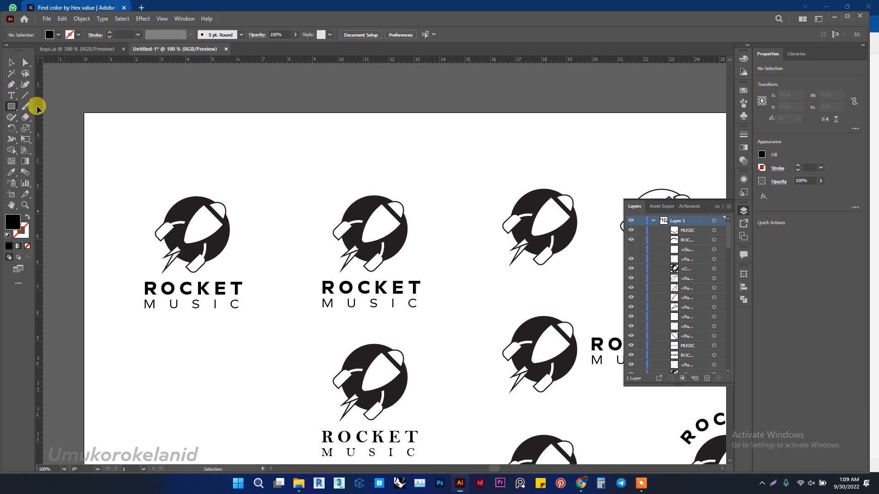
{"action": "left_click_drag", "start_coordinate": [122, 138], "coordinate": [147, 163]}
{"action": "left_click", "coordinate": [19, 62]}
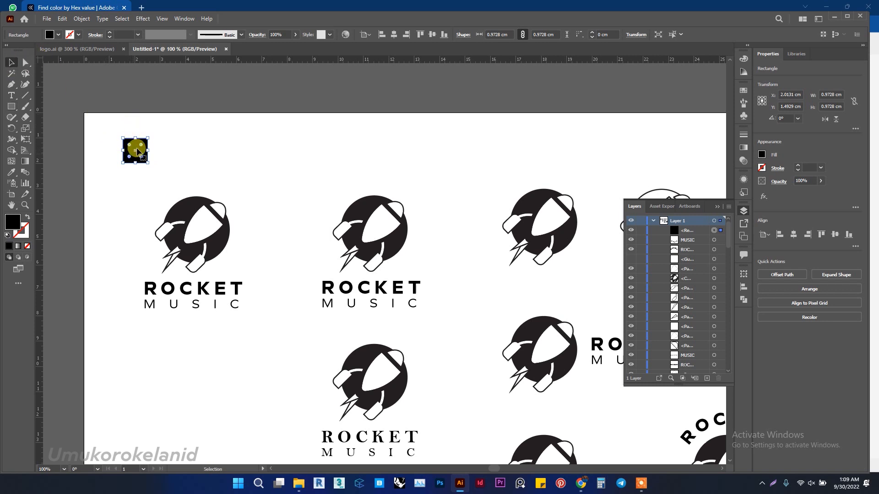
{"action": "left_click_drag", "start_coordinate": [138, 151], "coordinate": [161, 149]}
{"action": "key", "text": "super"}
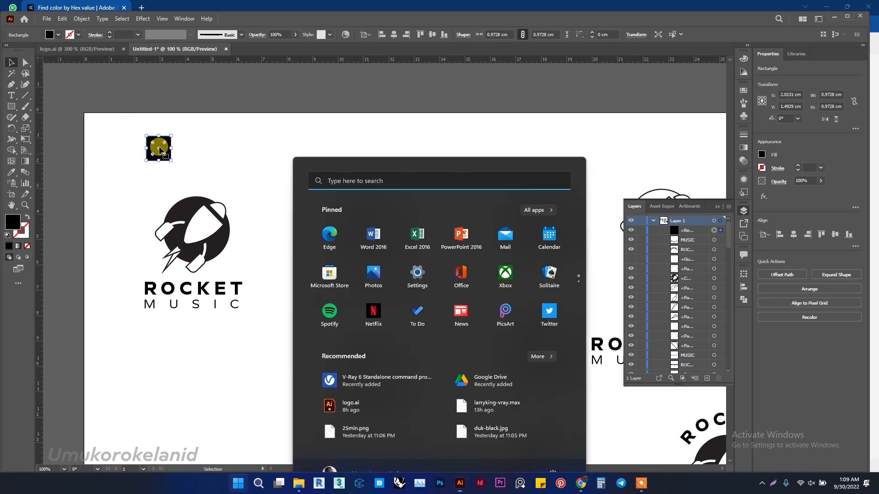
{"action": "key", "text": "ctrl+F10"}
{"action": "key", "text": "super"}
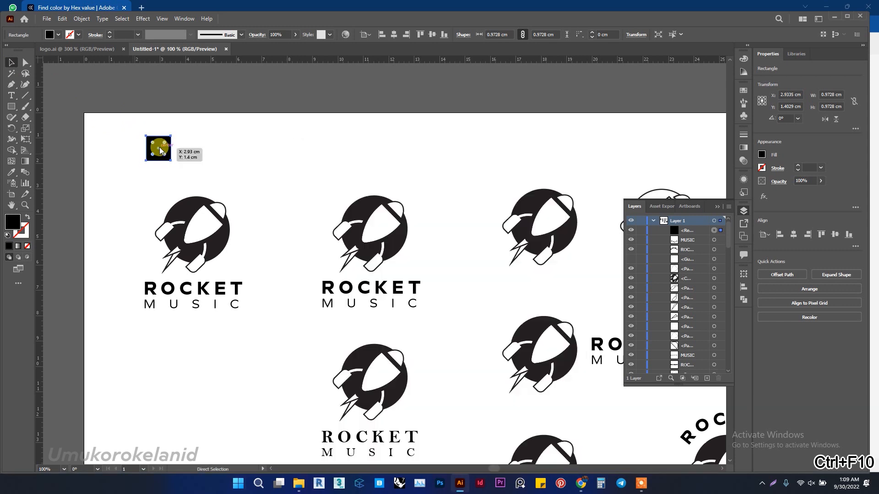
Duplicate the black square three times to its right to form a row of four swatches.
{"action": "left_click_drag", "start_coordinate": [159, 147], "coordinate": [234, 154]}
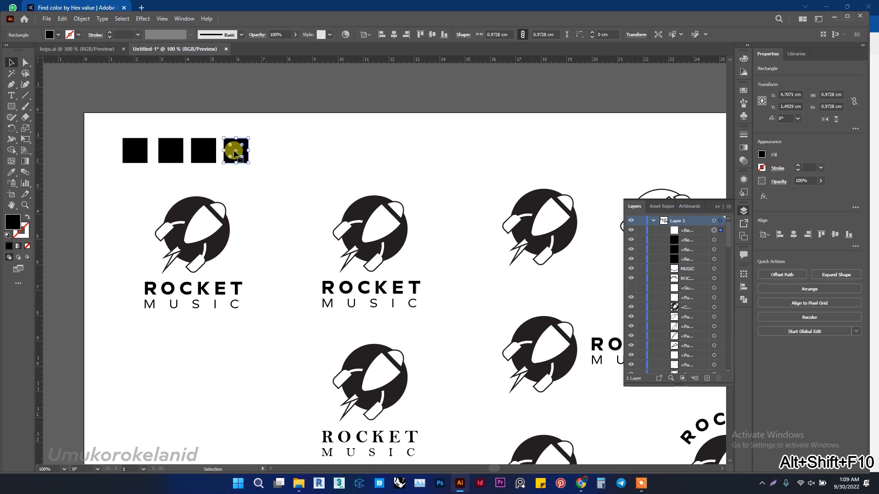
Fill the first square of the row with the maroon #591414 copied from the Adobe Color theme in the browser.
{"action": "left_click", "coordinate": [128, 143]}
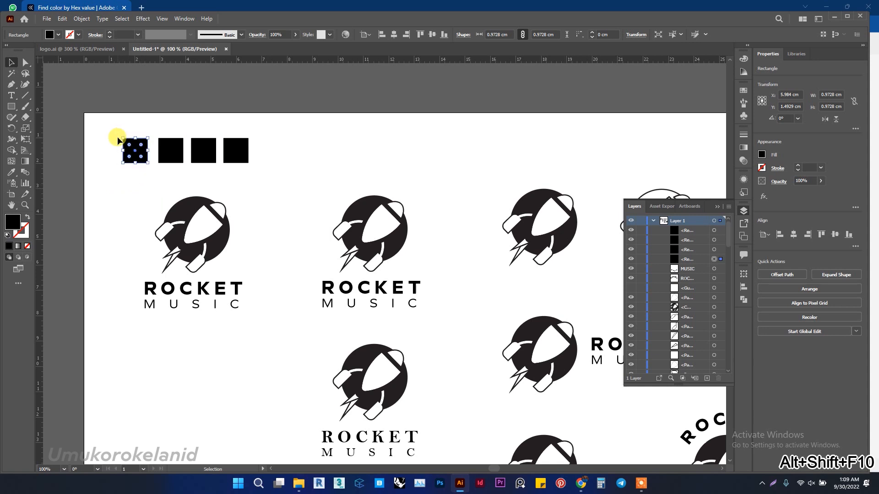
{"action": "double_click", "coordinate": [14, 223]}
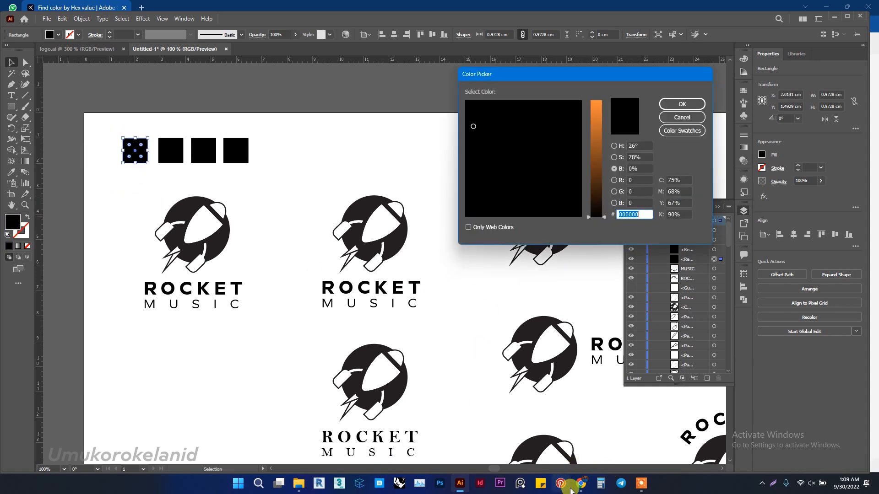
{"action": "left_click", "coordinate": [580, 483]}
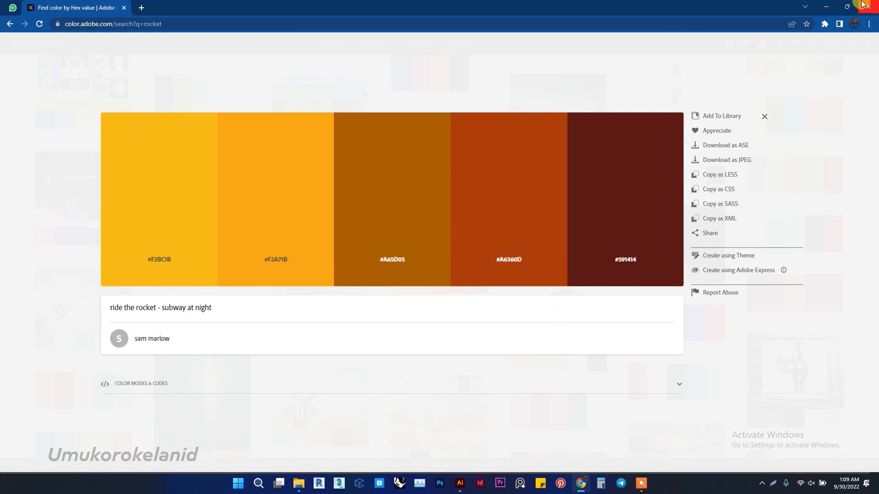
{"action": "left_click", "coordinate": [826, 7]}
{"action": "double_click", "coordinate": [619, 218]}
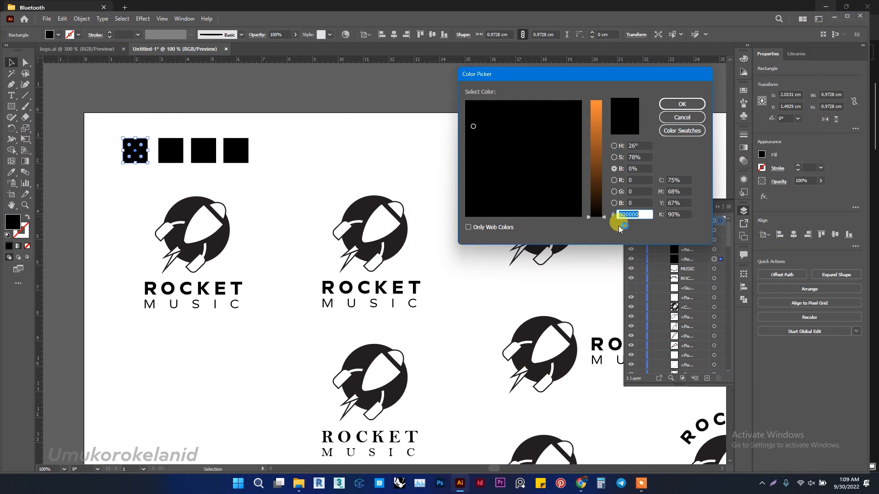
{"action": "type", "text": "#591414"}
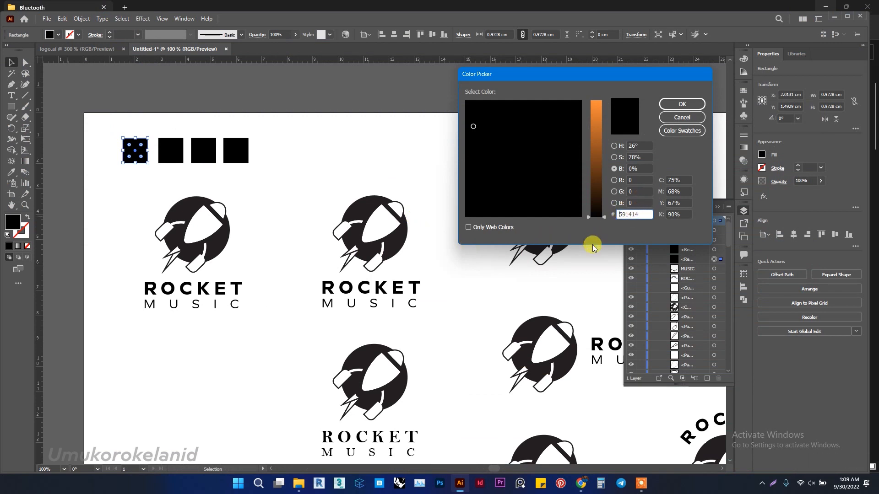
{"action": "left_click", "coordinate": [683, 105]}
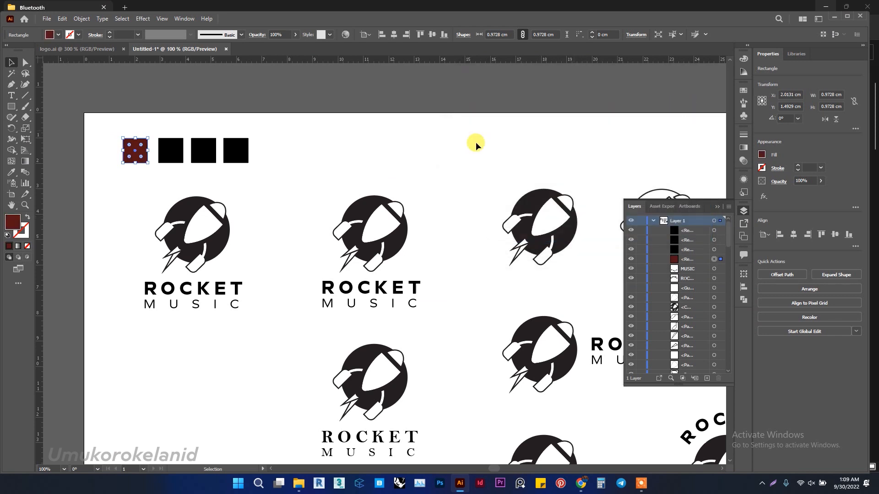
Fill the second square with the theme's rust-orange #A6360D, copied from the Adobe Color page.
{"action": "left_click", "coordinate": [173, 148]}
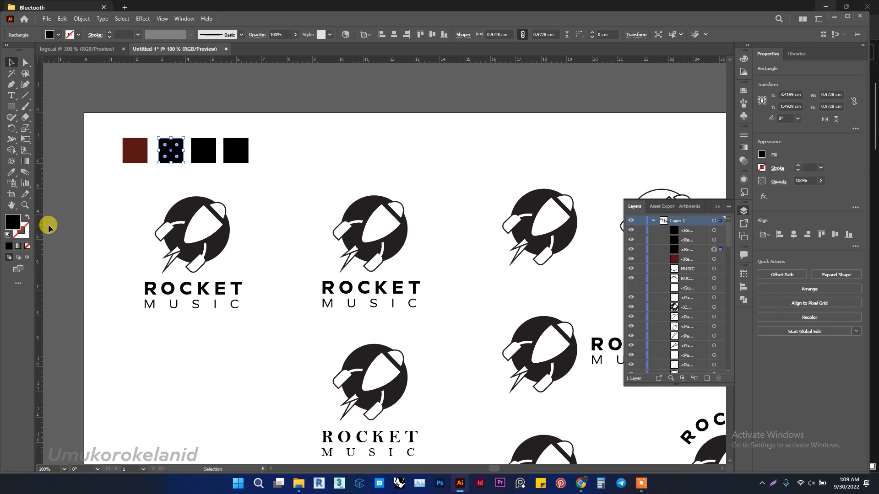
{"action": "double_click", "coordinate": [11, 224]}
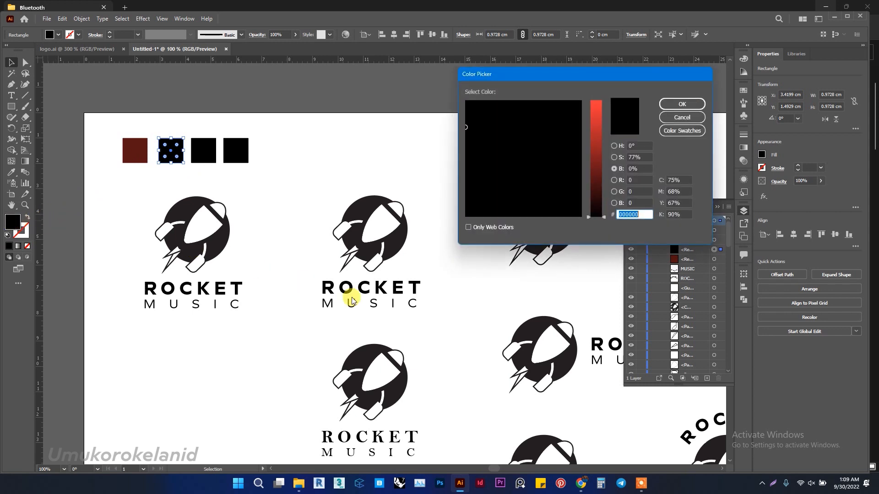
{"action": "left_click", "coordinate": [582, 485]}
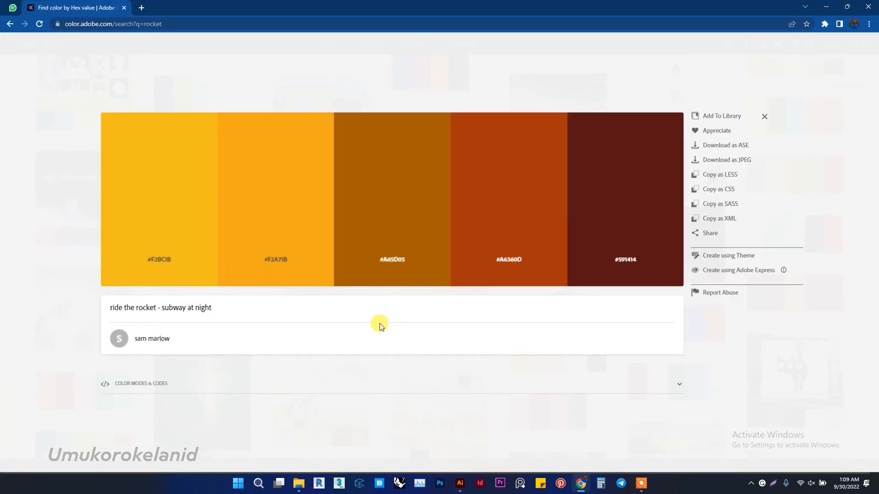
{"action": "mouse_move", "coordinate": [513, 260]}
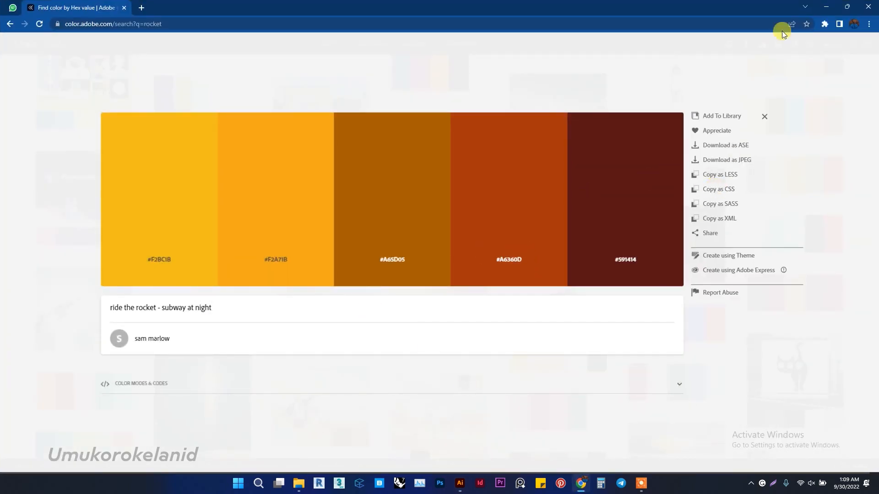
{"action": "left_click", "coordinate": [831, 9]}
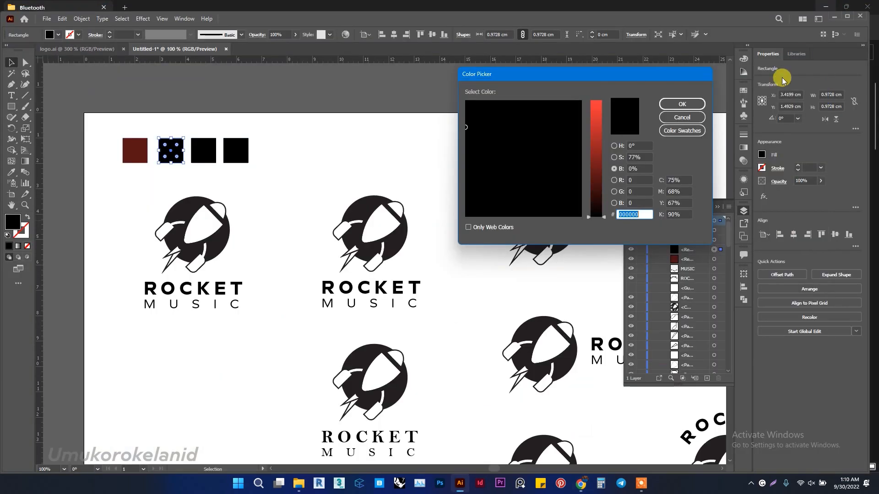
{"action": "key", "text": "ctrl+F10"}
{"action": "key", "text": "ctrl+v"}
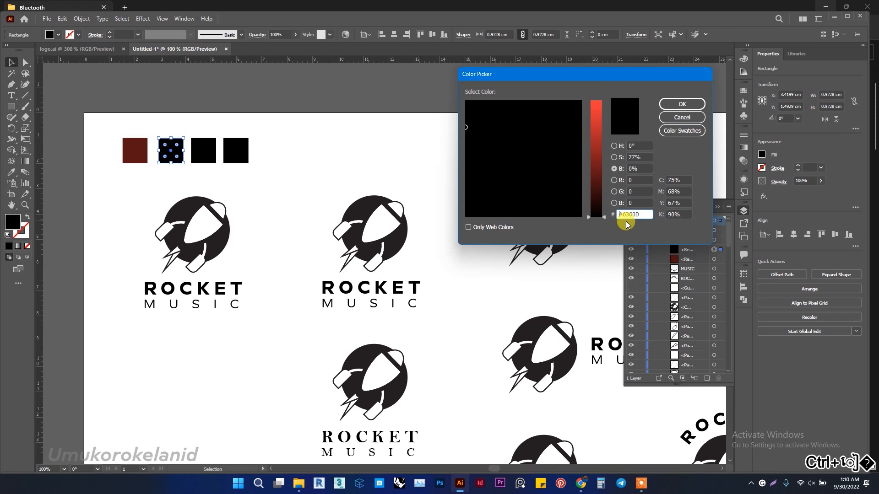
{"action": "left_click", "coordinate": [672, 105]}
Fill the third square with the theme's orange #F2A71B, copied from the Adobe Color page.
{"action": "left_click", "coordinate": [210, 160]}
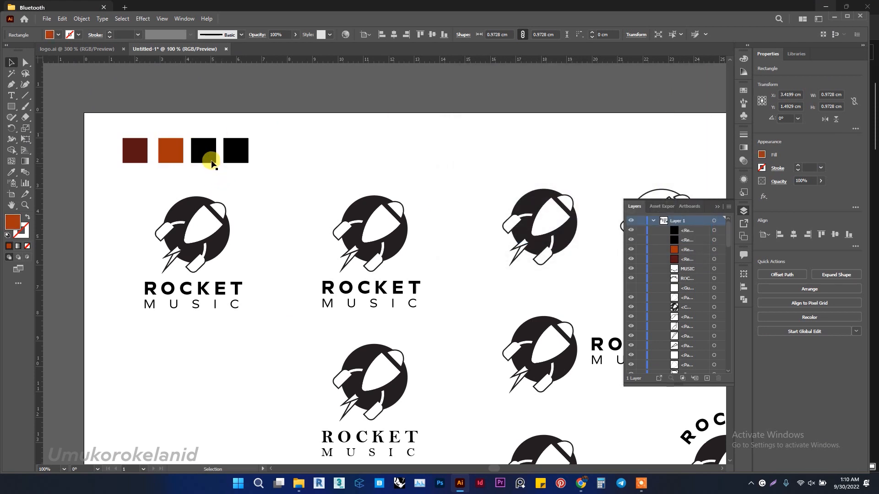
{"action": "double_click", "coordinate": [10, 224]}
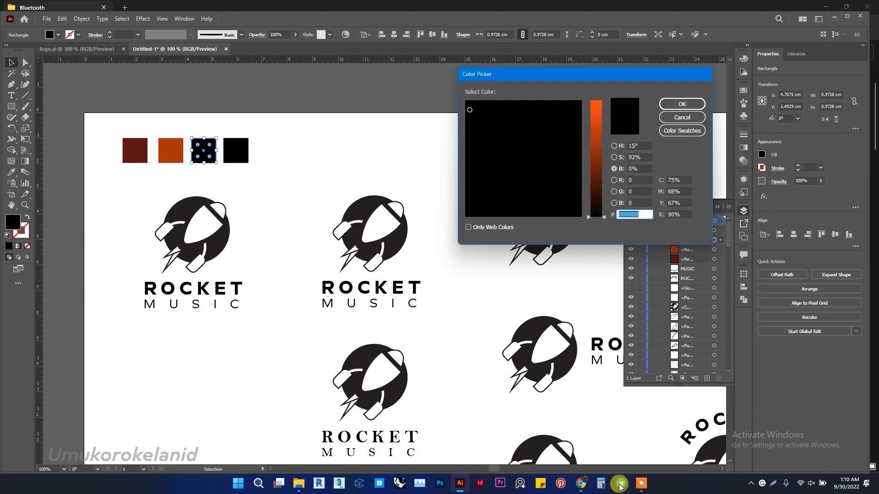
{"action": "left_click", "coordinate": [641, 484]}
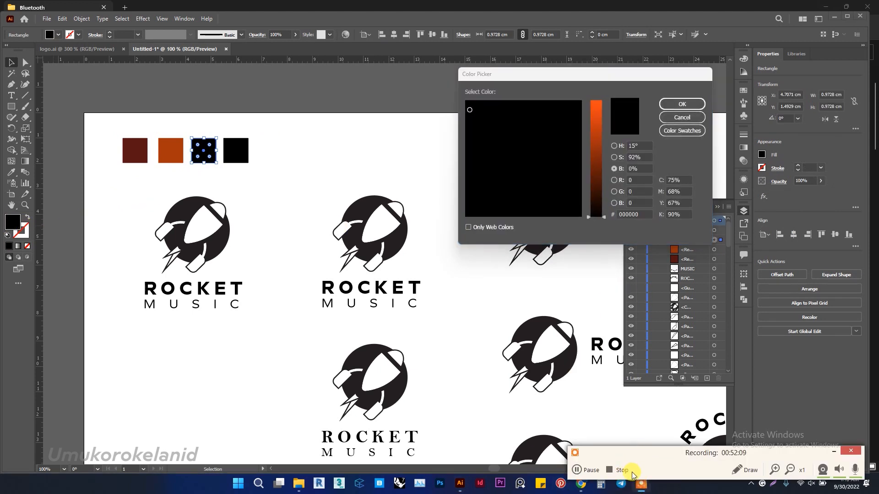
{"action": "left_click", "coordinate": [841, 456]}
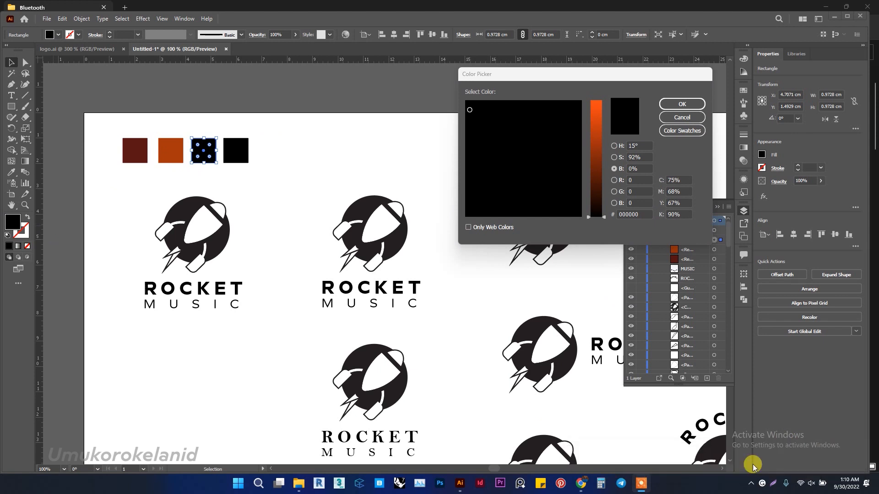
{"action": "left_click", "coordinate": [580, 483]}
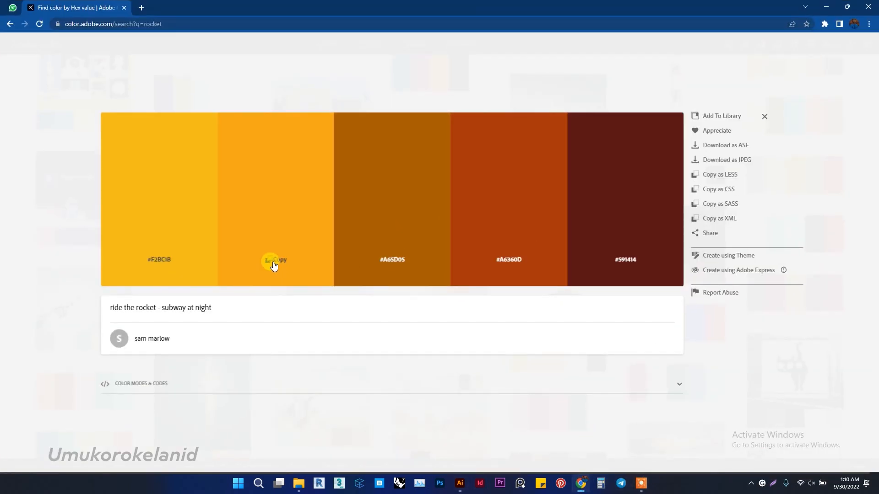
{"action": "left_click", "coordinate": [826, 6]}
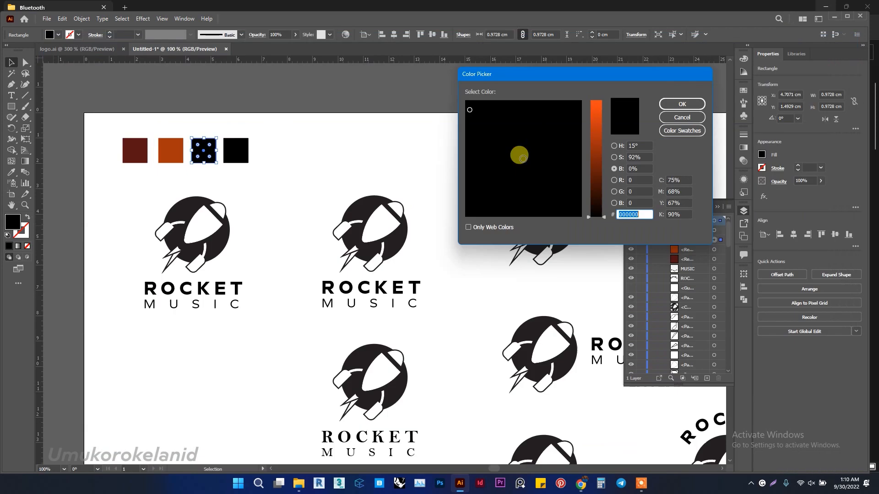
{"action": "type", "text": "#F2A71B"}
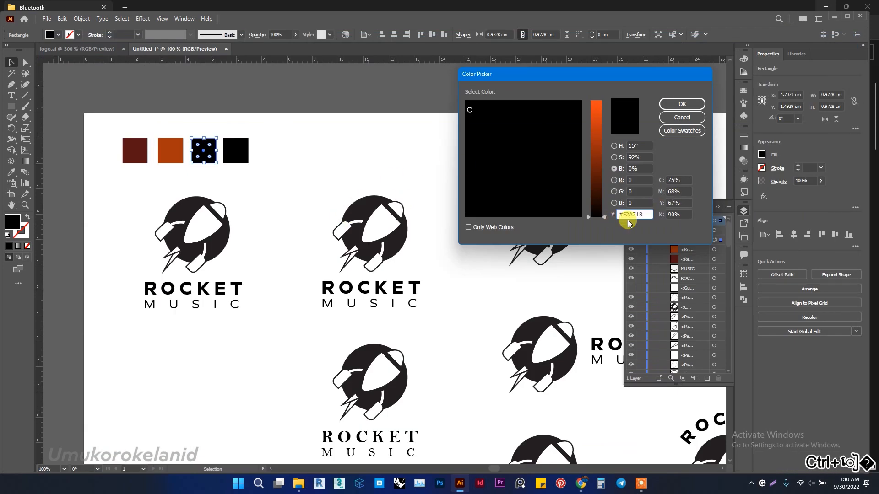
{"action": "key", "text": "Return"}
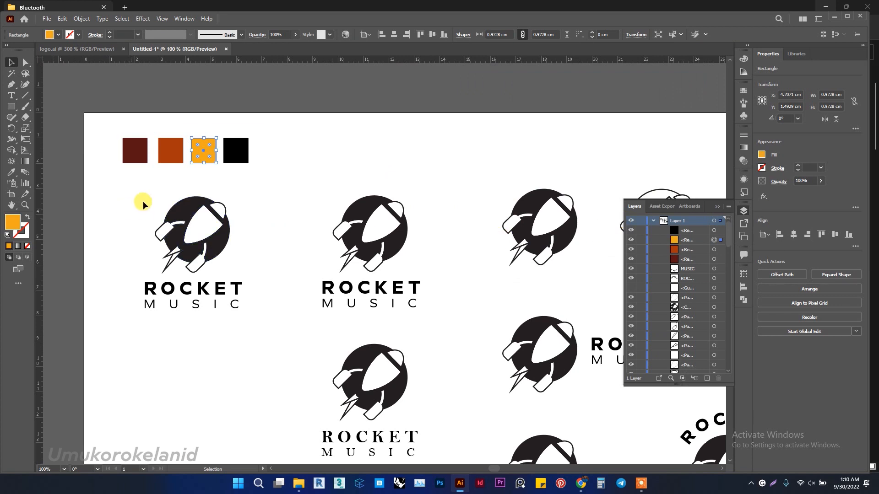
Fill the fourth square with the theme's yellow #F2BC1B from the Adobe Color page and deselect it.
{"action": "left_click", "coordinate": [238, 161]}
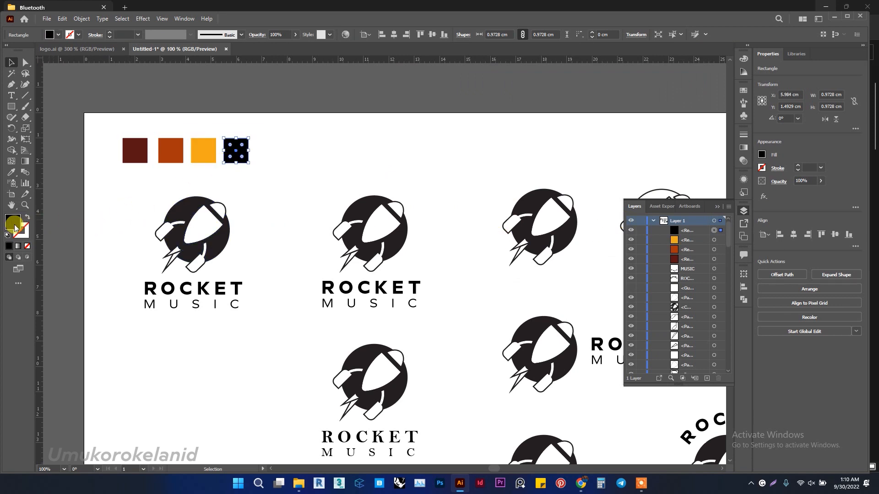
{"action": "double_click", "coordinate": [14, 226]}
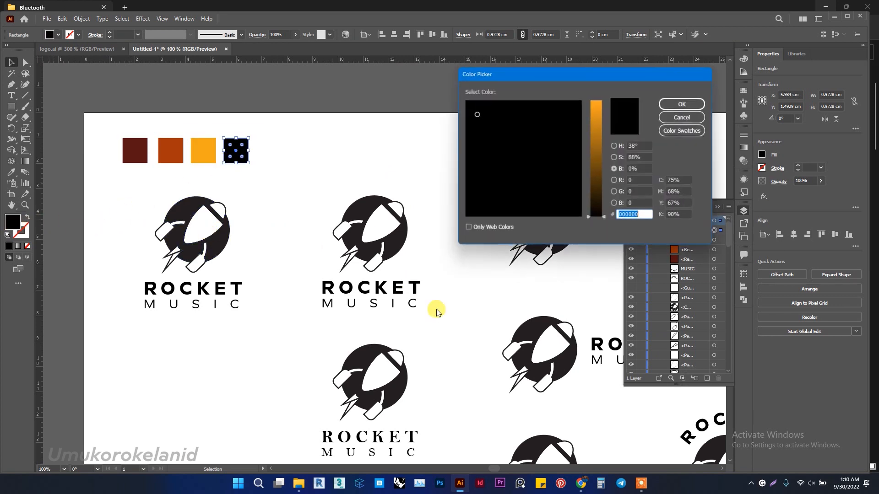
{"action": "left_click", "coordinate": [580, 484]}
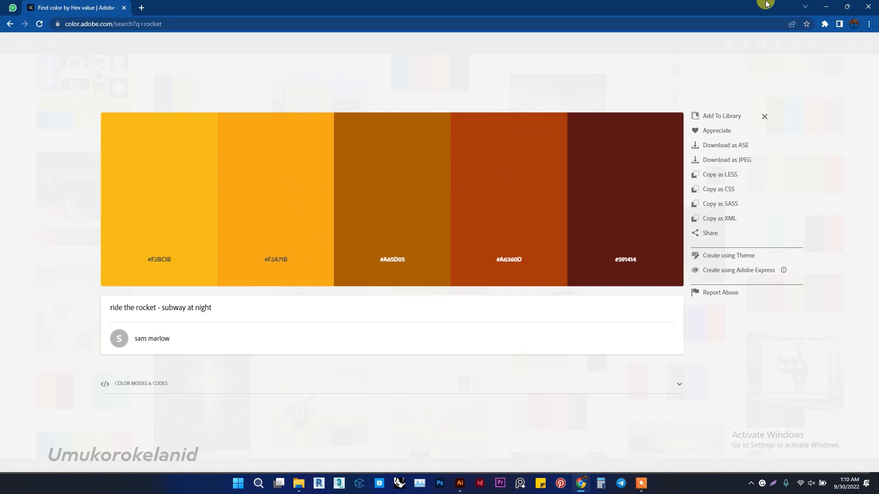
{"action": "left_click", "coordinate": [826, 6]}
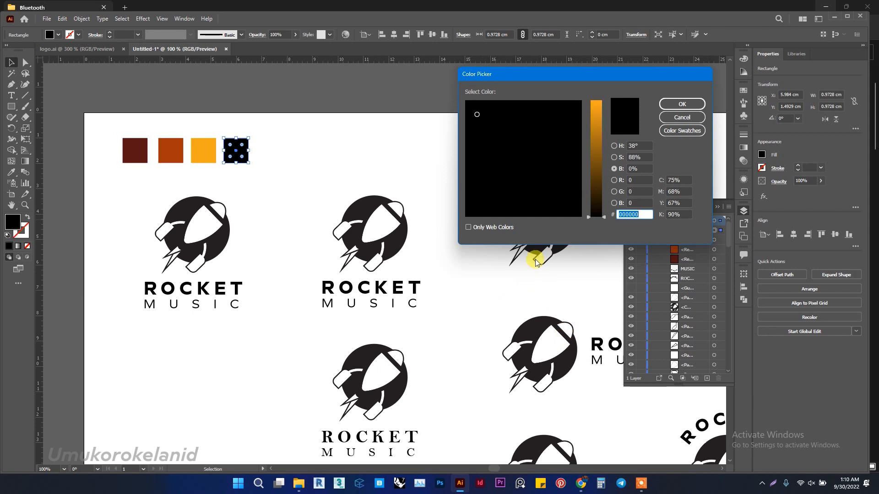
{"action": "type", "text": "F2BC1B"}
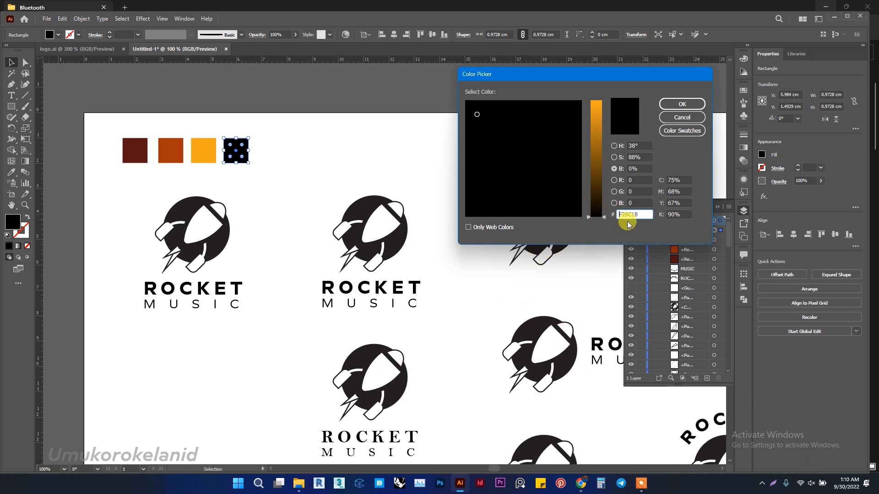
{"action": "left_click", "coordinate": [682, 104]}
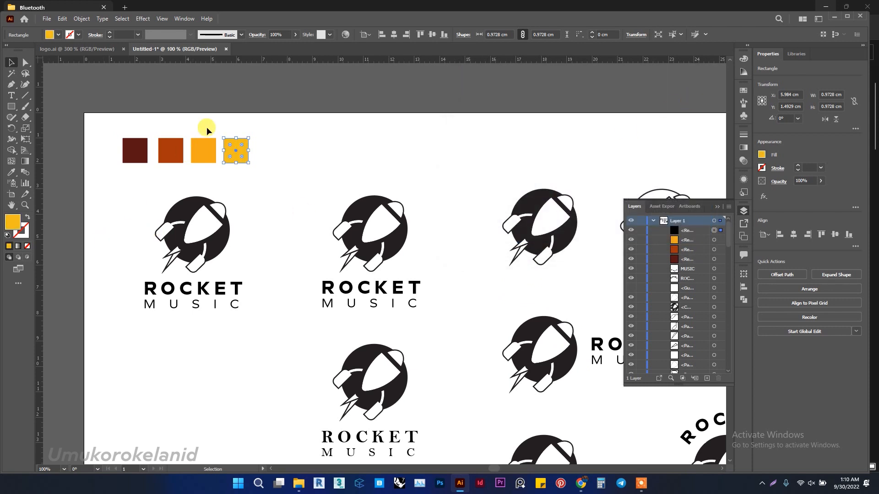
{"action": "left_click", "coordinate": [300, 139]}
Recolor the black circle of the first stacked logo by sampling the maroon swatch with the Eyedropper.
{"action": "scroll", "coordinate": [297, 165], "scroll_direction": "down", "scroll_amount": 3}
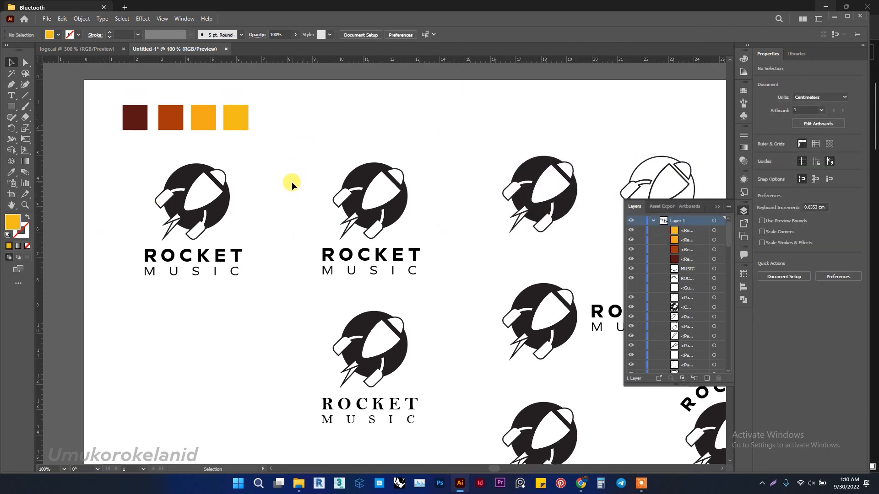
{"action": "scroll", "coordinate": [291, 183], "scroll_direction": "up", "scroll_amount": 2}
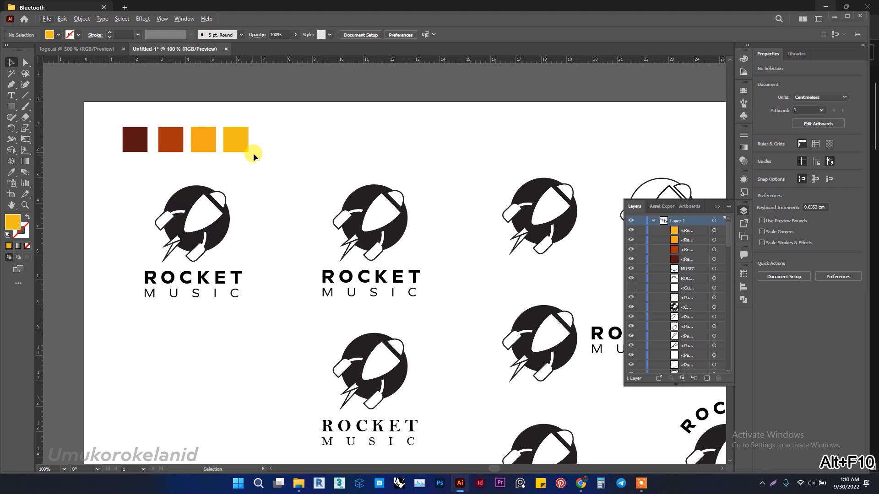
{"action": "scroll", "coordinate": [254, 153], "scroll_direction": "down", "scroll_amount": 1}
{"action": "scroll", "coordinate": [202, 196], "scroll_direction": "up", "scroll_amount": 1}
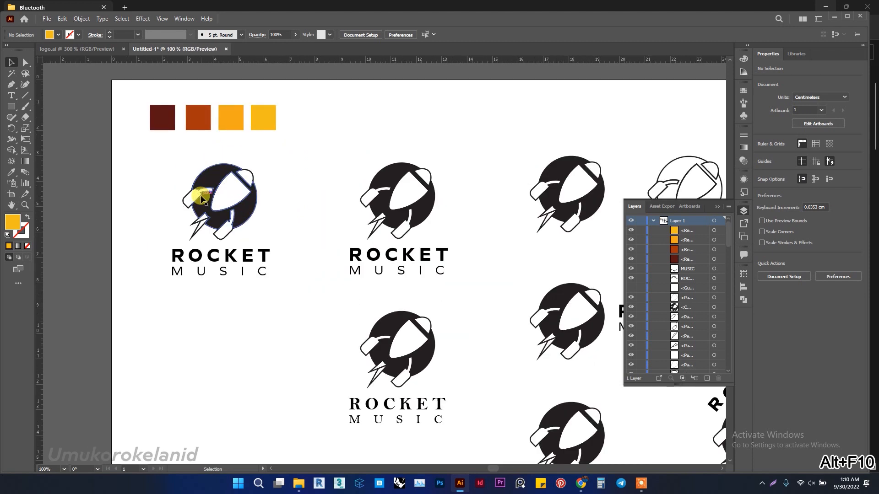
{"action": "scroll", "coordinate": [229, 183], "scroll_direction": "down", "scroll_amount": 1}
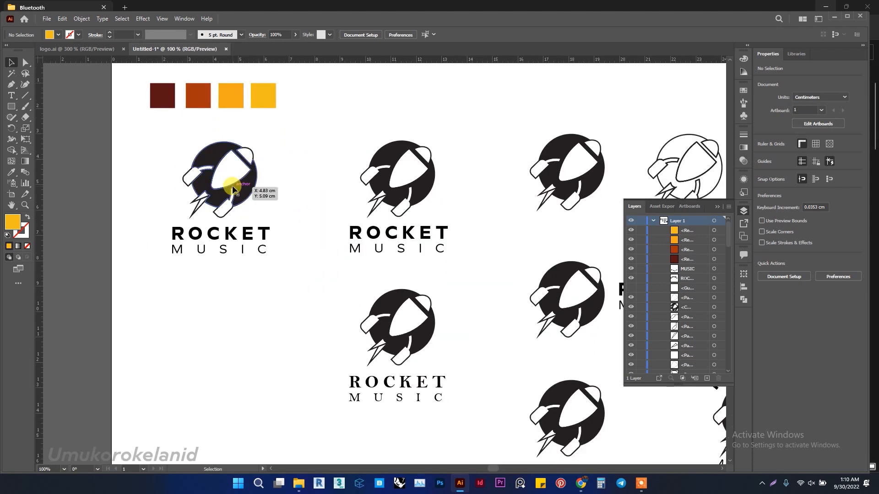
{"action": "scroll", "coordinate": [185, 150], "scroll_direction": "up", "scroll_amount": 1}
{"action": "scroll", "coordinate": [160, 177], "scroll_direction": "up", "scroll_amount": 1}
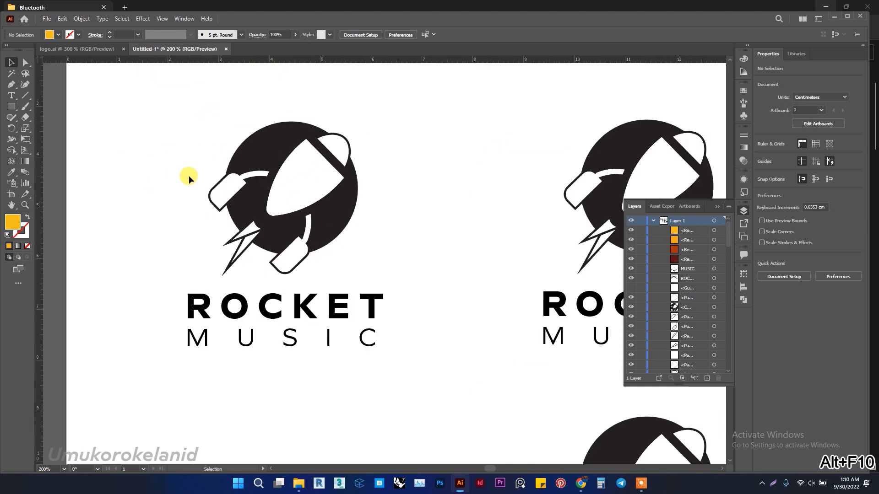
{"action": "scroll", "coordinate": [217, 210], "scroll_direction": "down", "scroll_amount": 1}
{"action": "scroll", "coordinate": [247, 179], "scroll_direction": "up", "scroll_amount": 1}
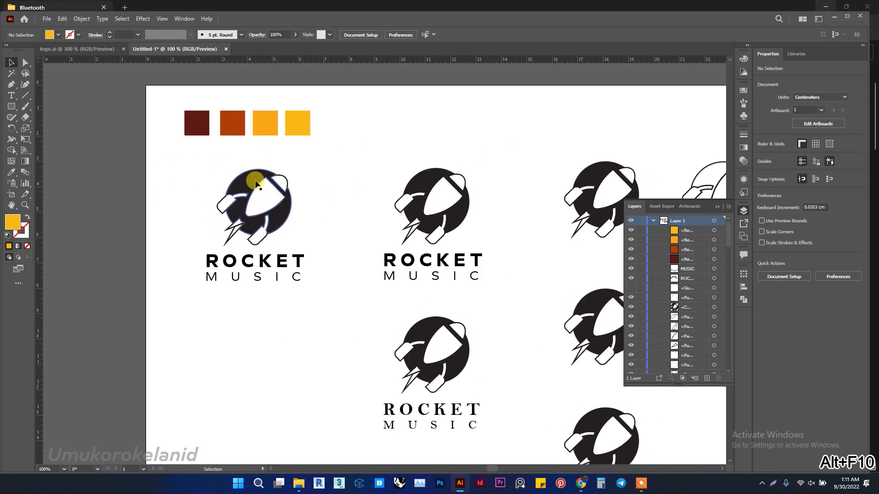
{"action": "left_click", "coordinate": [251, 175]}
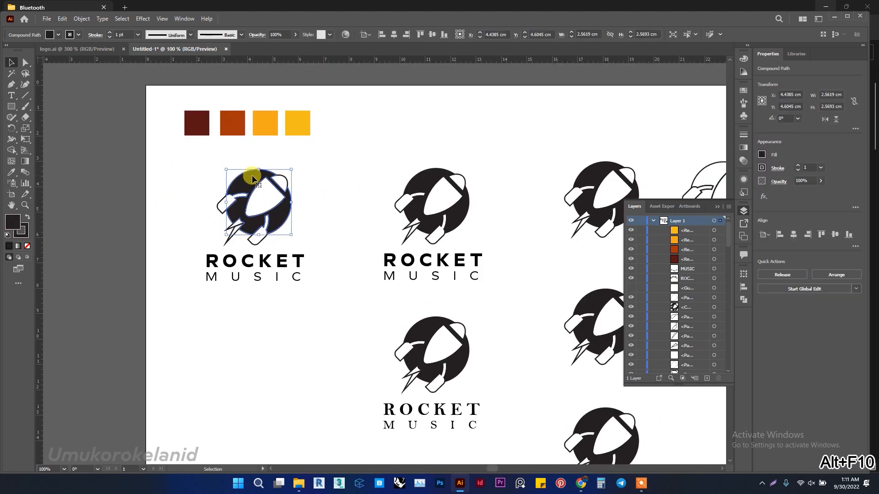
{"action": "left_click", "coordinate": [12, 173]}
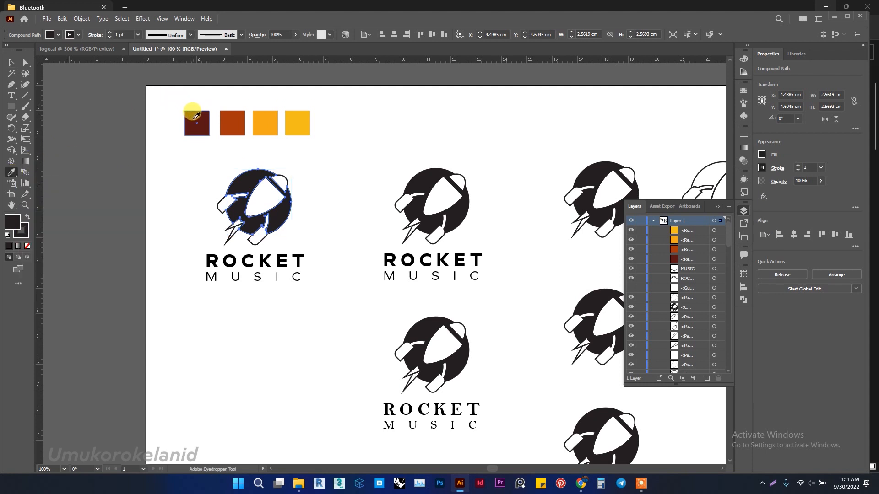
{"action": "left_click", "coordinate": [194, 117]}
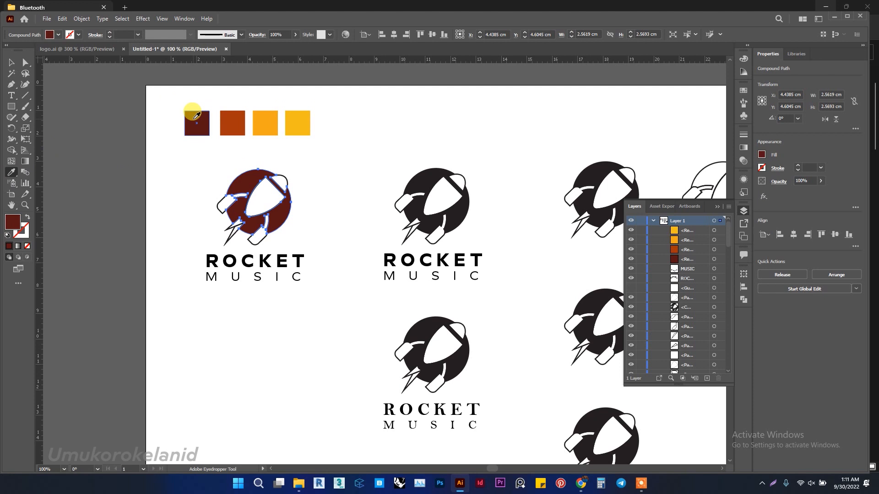
Recolor all the rocket shapes in the first stacked logo, leaving out the maroon circle, by trying the rust-orange and orange swatches and settling on yellow.
{"action": "scroll", "coordinate": [252, 158], "scroll_direction": "up", "scroll_amount": 1}
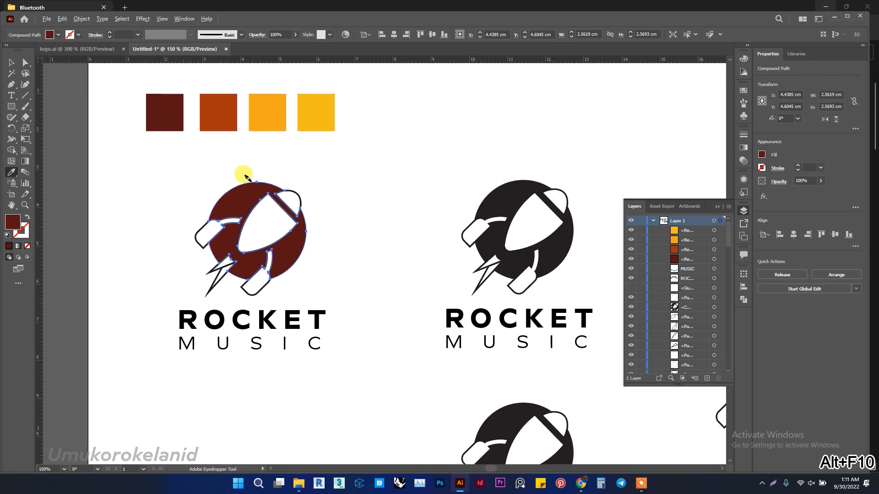
{"action": "scroll", "coordinate": [250, 167], "scroll_direction": "up", "scroll_amount": 1}
{"action": "scroll", "coordinate": [252, 166], "scroll_direction": "up", "scroll_amount": 1}
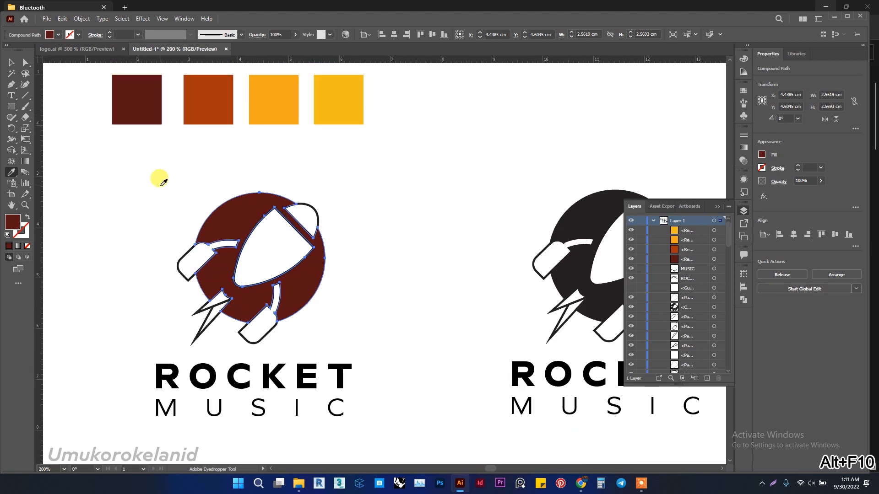
{"action": "left_click", "coordinate": [10, 62]}
{"action": "left_click", "coordinate": [262, 236]}
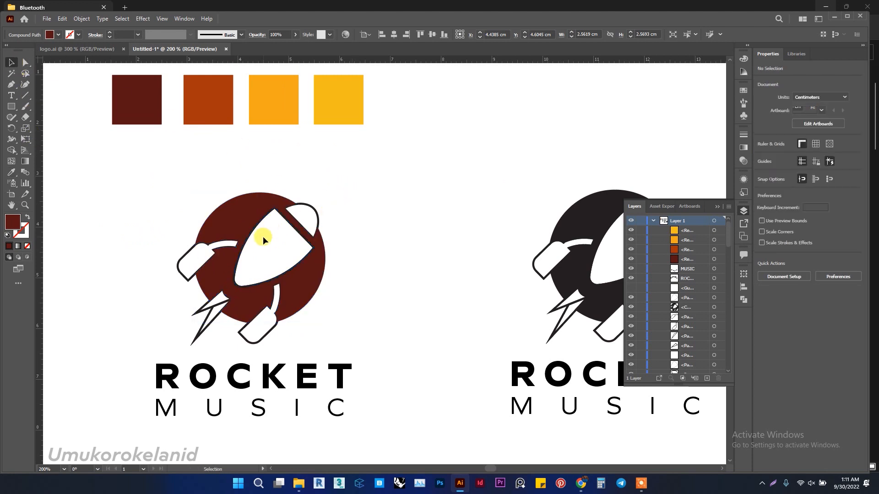
{"action": "left_click", "coordinate": [248, 204]}
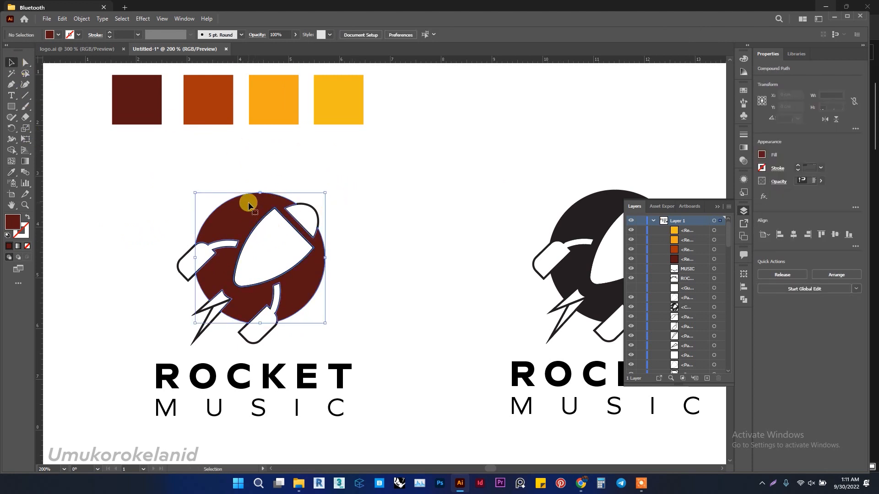
{"action": "left_click", "coordinate": [303, 199]}
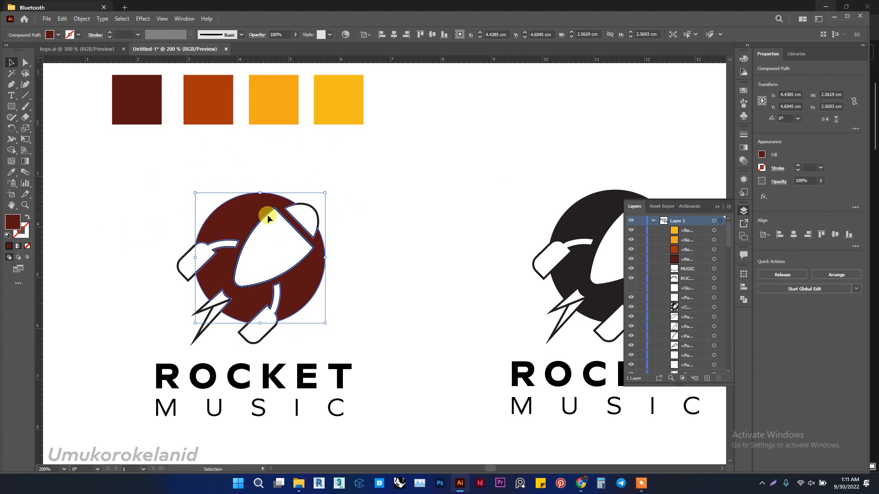
{"action": "left_click_drag", "start_coordinate": [142, 156], "coordinate": [360, 347]}
{"action": "left_click", "coordinate": [11, 173]}
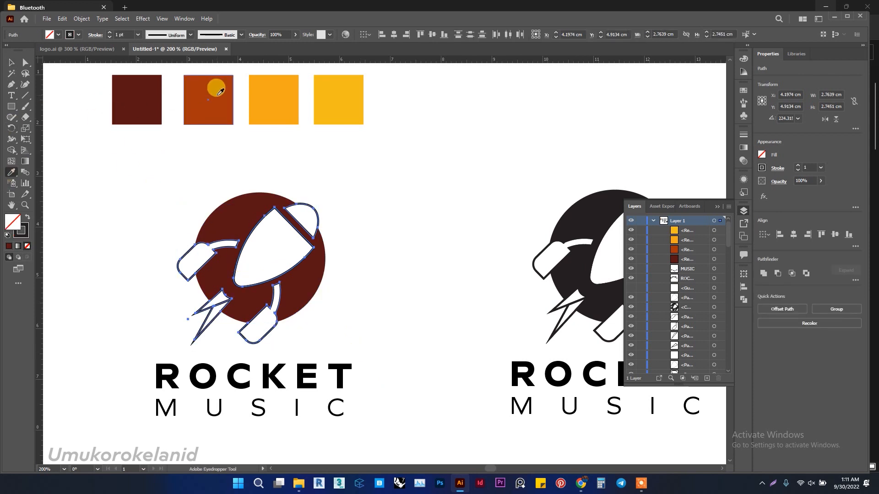
{"action": "left_click", "coordinate": [219, 93]}
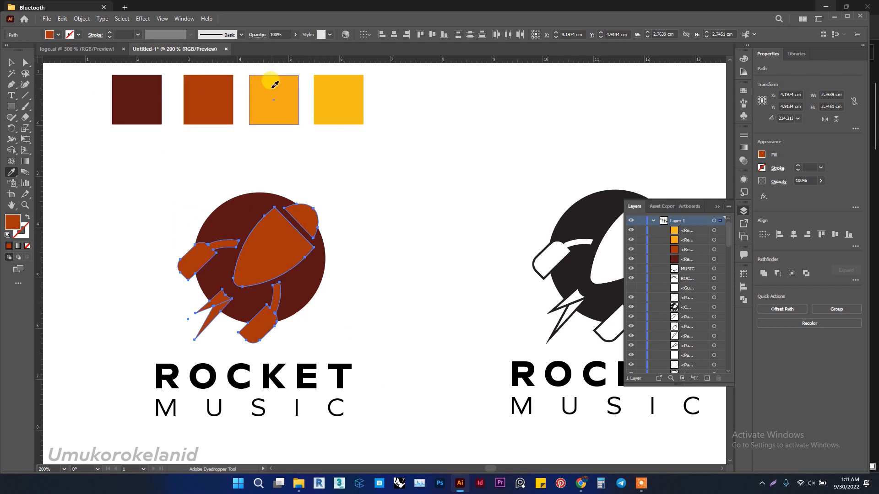
{"action": "left_click", "coordinate": [274, 85]}
{"action": "left_click", "coordinate": [341, 87]}
{"action": "left_click", "coordinate": [11, 62]}
{"action": "left_click", "coordinate": [128, 166]}
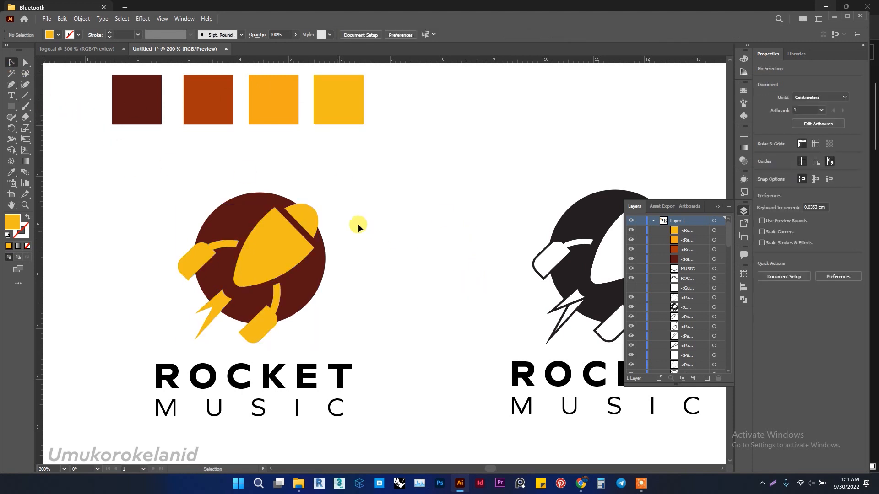
Recolor the ROCKET text of the first stacked logo by sampling the maroon swatch with the Eyedropper.
{"action": "scroll", "coordinate": [382, 234], "scroll_direction": "down", "scroll_amount": 2}
{"action": "left_click", "coordinate": [339, 344]}
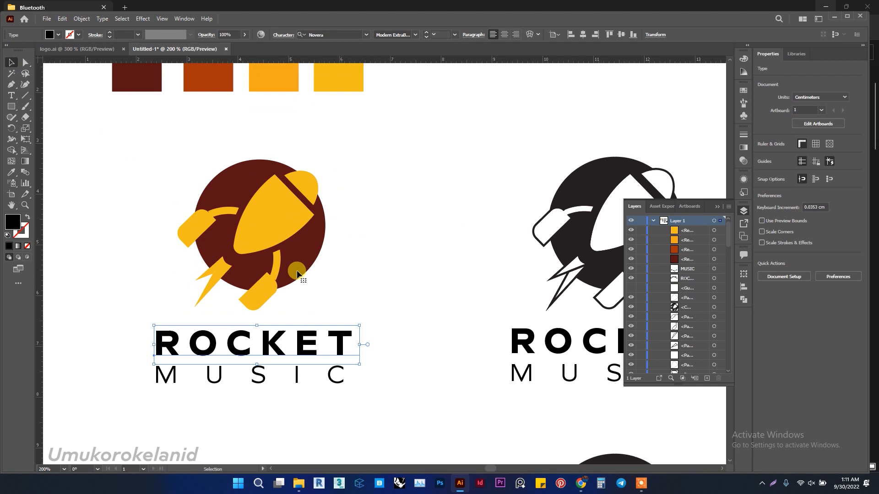
{"action": "scroll", "coordinate": [293, 237], "scroll_direction": "up", "scroll_amount": 3}
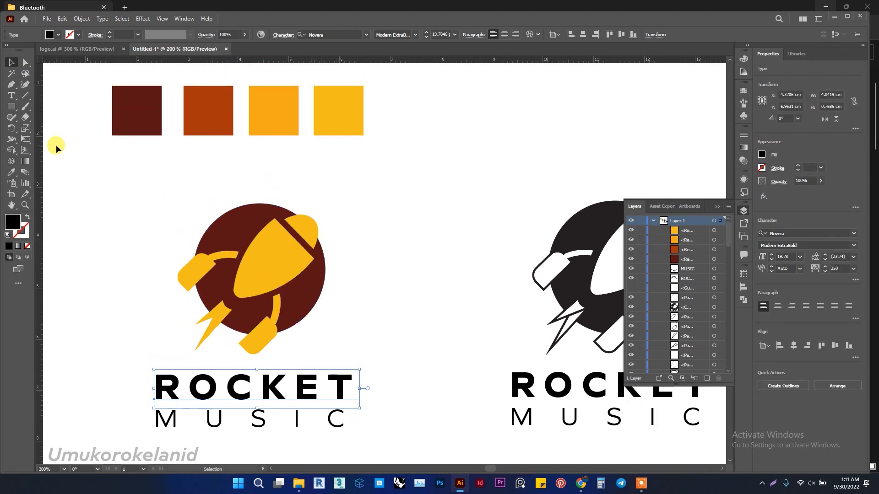
{"action": "scroll", "coordinate": [236, 274], "scroll_direction": "down", "scroll_amount": 1}
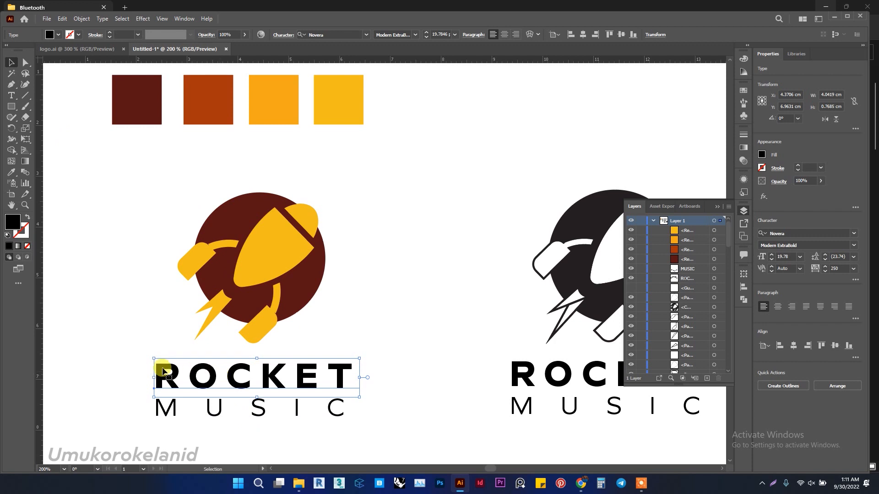
{"action": "left_click", "coordinate": [11, 172]}
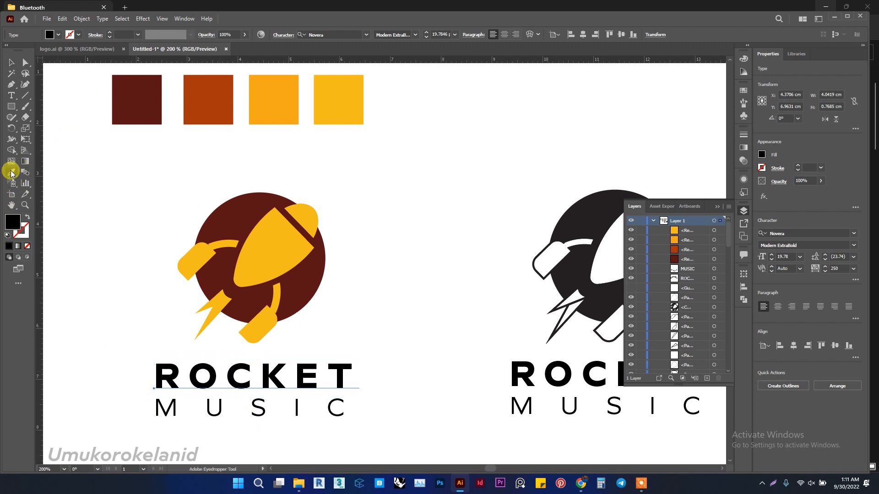
{"action": "left_click", "coordinate": [154, 94]}
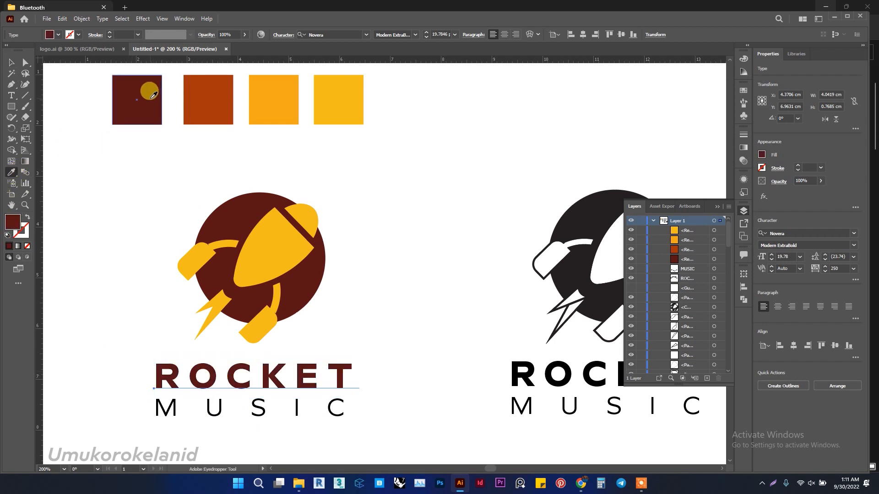
{"action": "left_click", "coordinate": [11, 63]}
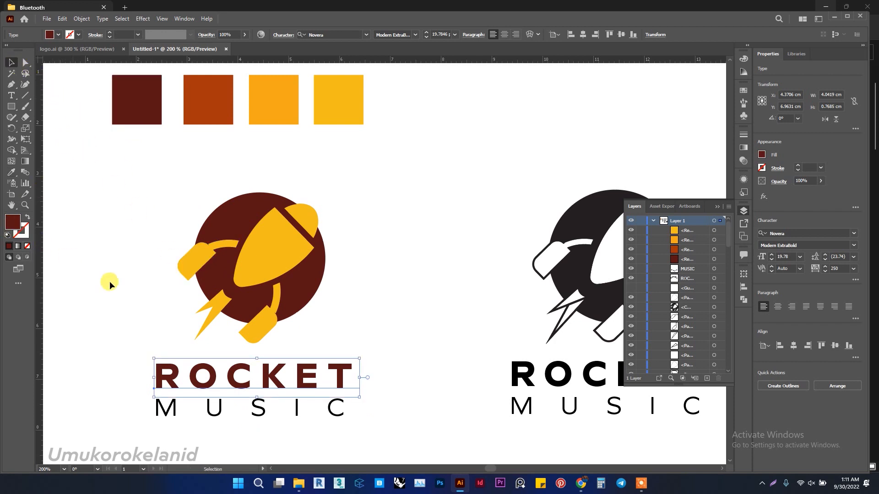
Recolor the MUSIC text of the first stacked logo with the orange third swatch after trying yellow, and deselect it.
{"action": "left_click", "coordinate": [314, 406]}
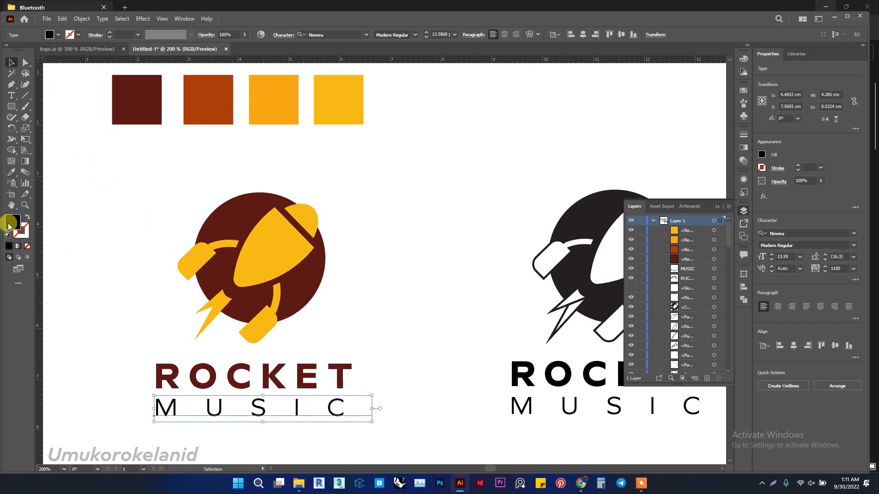
{"action": "left_click", "coordinate": [11, 172]}
{"action": "left_click", "coordinate": [329, 96]}
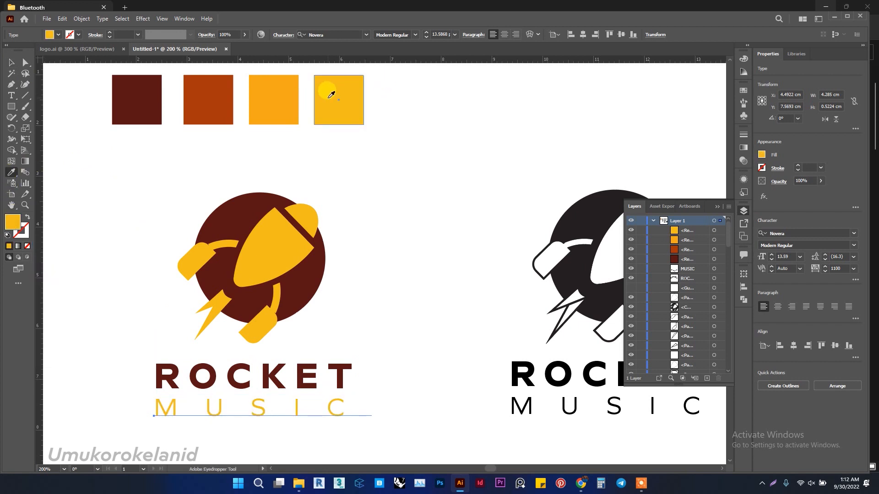
{"action": "left_click", "coordinate": [292, 108]}
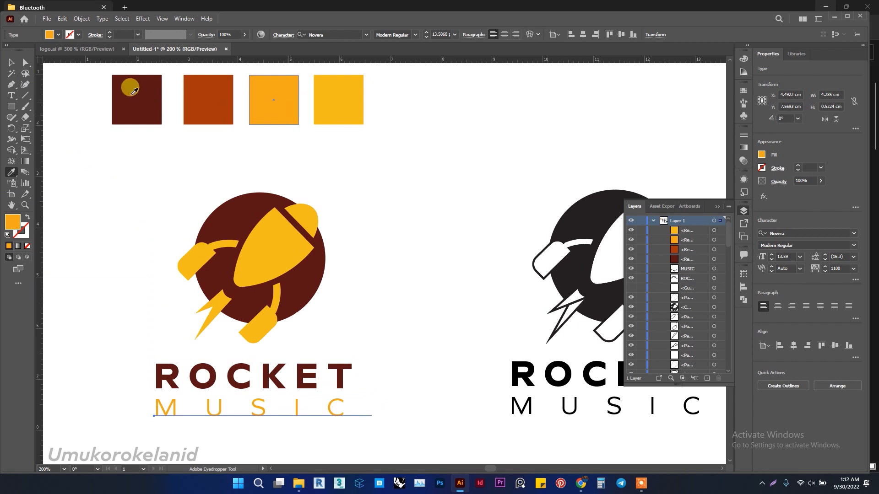
{"action": "left_click", "coordinate": [12, 62]}
{"action": "left_click", "coordinate": [159, 182]}
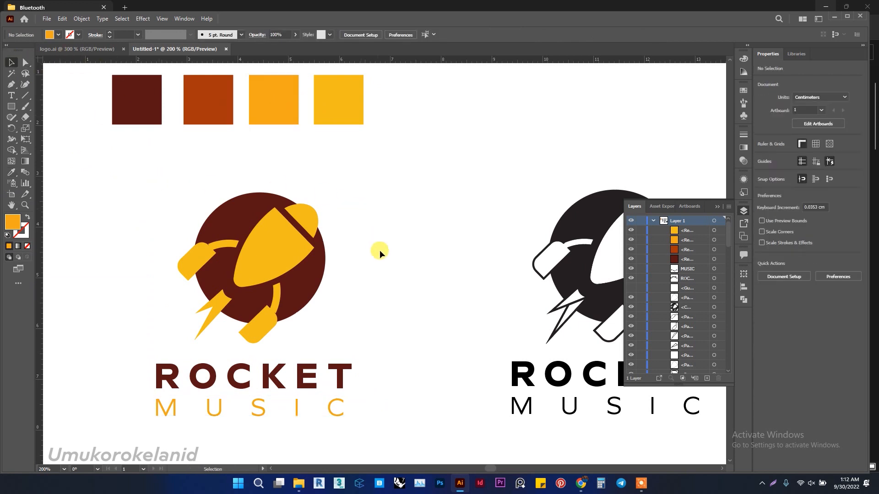
Duplicate the whole colored logo straight down beside the serif version and deselect the copy.
{"action": "scroll", "coordinate": [320, 306], "scroll_direction": "down", "scroll_amount": 2}
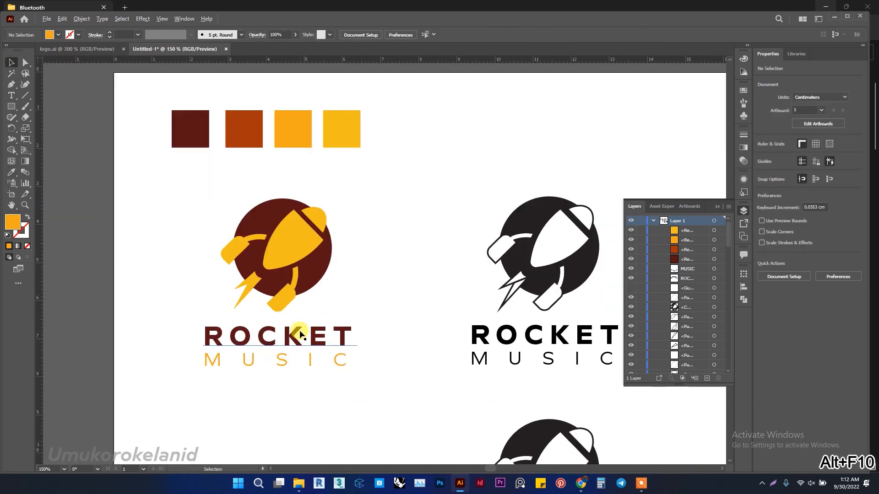
{"action": "scroll", "coordinate": [300, 332], "scroll_direction": "up", "scroll_amount": 1}
{"action": "scroll", "coordinate": [298, 325], "scroll_direction": "down", "scroll_amount": 2}
{"action": "scroll", "coordinate": [279, 214], "scroll_direction": "down", "scroll_amount": 3}
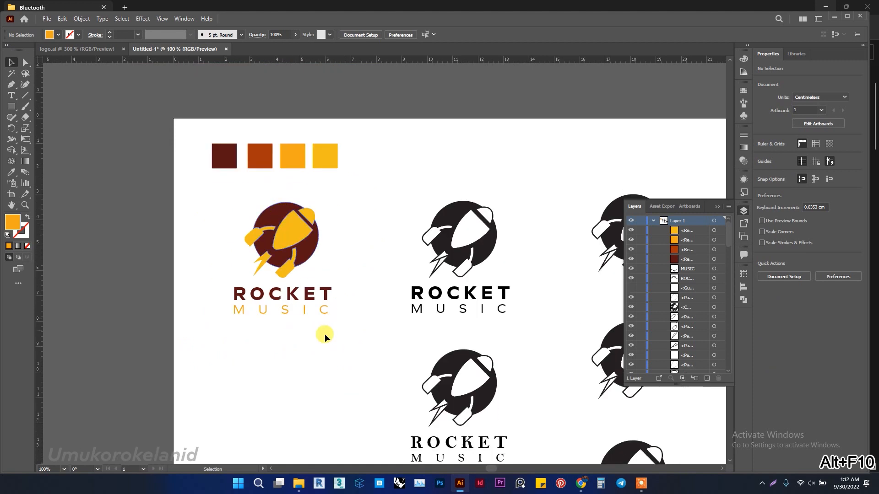
{"action": "left_click_drag", "start_coordinate": [210, 197], "coordinate": [210, 198]}
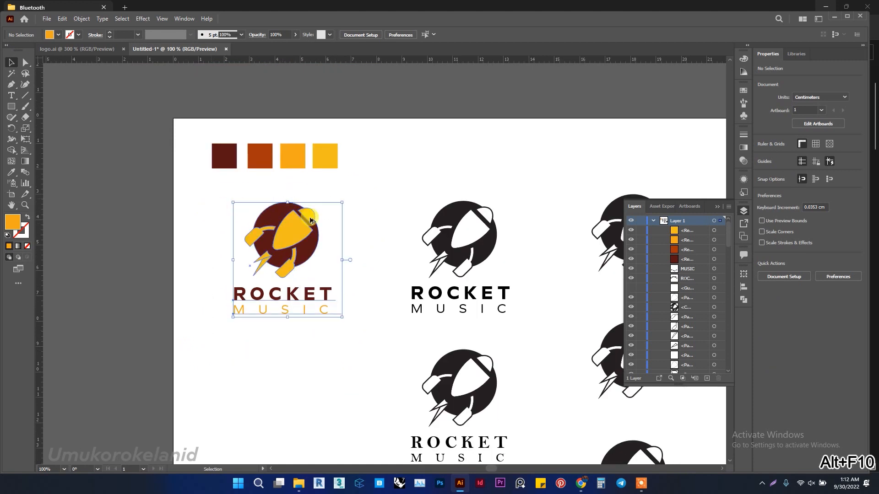
{"action": "left_click_drag", "start_coordinate": [306, 219], "coordinate": [306, 365]}
{"action": "scroll", "coordinate": [275, 242], "scroll_direction": "down", "scroll_amount": 2}
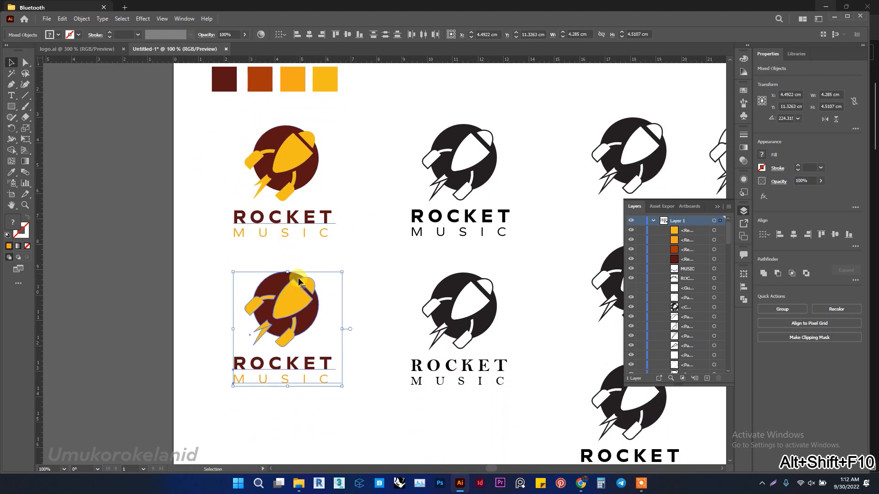
{"action": "scroll", "coordinate": [312, 329], "scroll_direction": "up", "scroll_amount": 1}
{"action": "scroll", "coordinate": [309, 298], "scroll_direction": "down", "scroll_amount": 3}
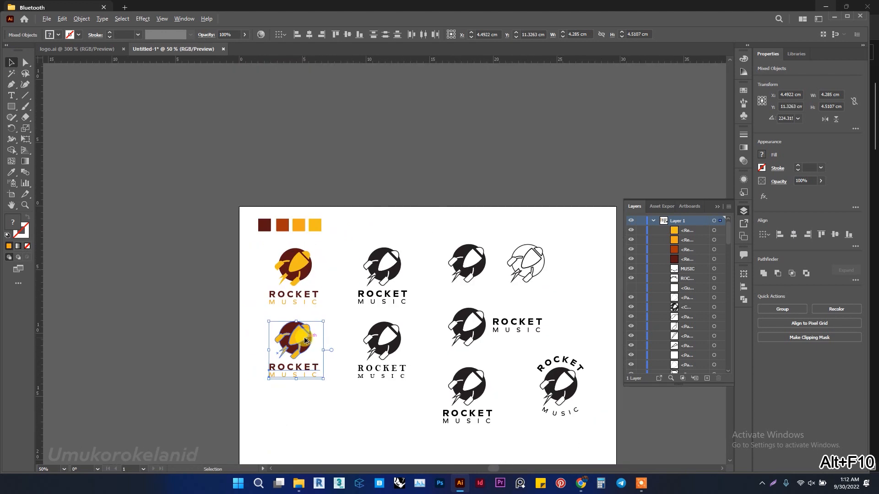
{"action": "scroll", "coordinate": [320, 243], "scroll_direction": "up", "scroll_amount": 1}
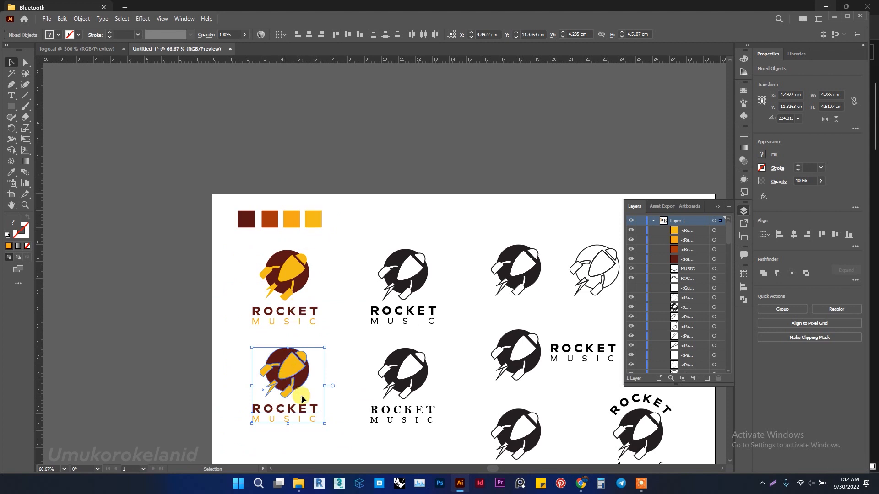
{"action": "scroll", "coordinate": [345, 431], "scroll_direction": "up", "scroll_amount": 2}
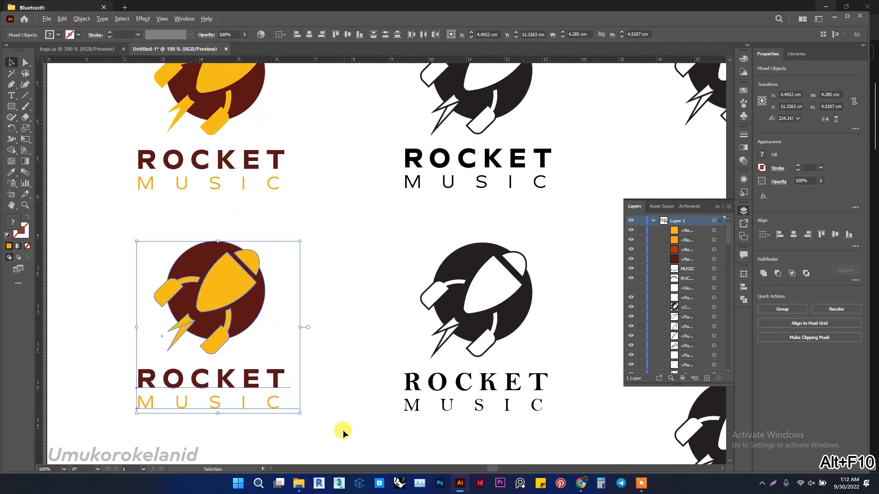
{"action": "left_click", "coordinate": [174, 423]}
Examine the duplicated logo's rocket body, fins and flame up close and compare it with the other logos.
{"action": "scroll", "coordinate": [197, 297], "scroll_direction": "up", "scroll_amount": 2}
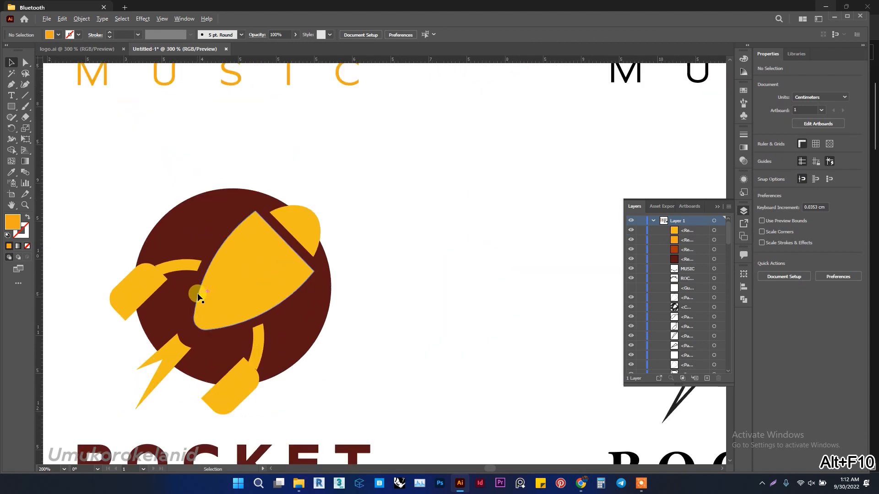
{"action": "scroll", "coordinate": [263, 385], "scroll_direction": "down", "scroll_amount": 3}
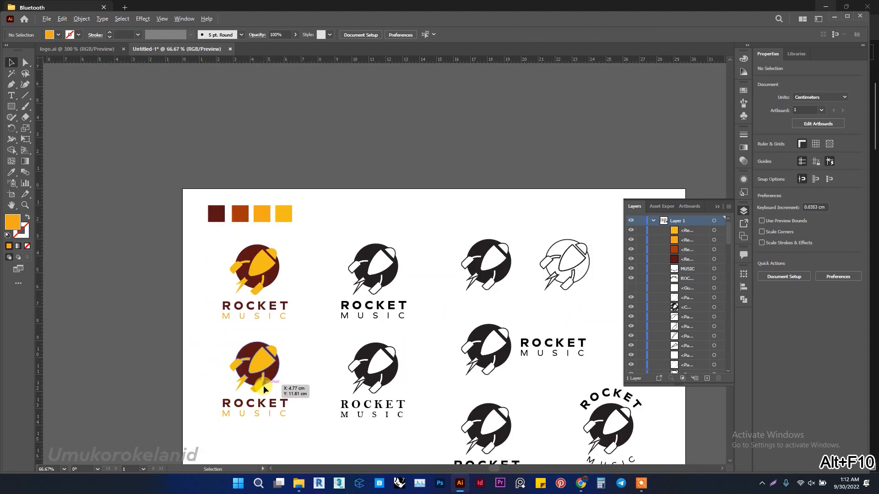
{"action": "scroll", "coordinate": [263, 385], "scroll_direction": "up", "scroll_amount": 2}
{"action": "scroll", "coordinate": [221, 387], "scroll_direction": "up", "scroll_amount": 1}
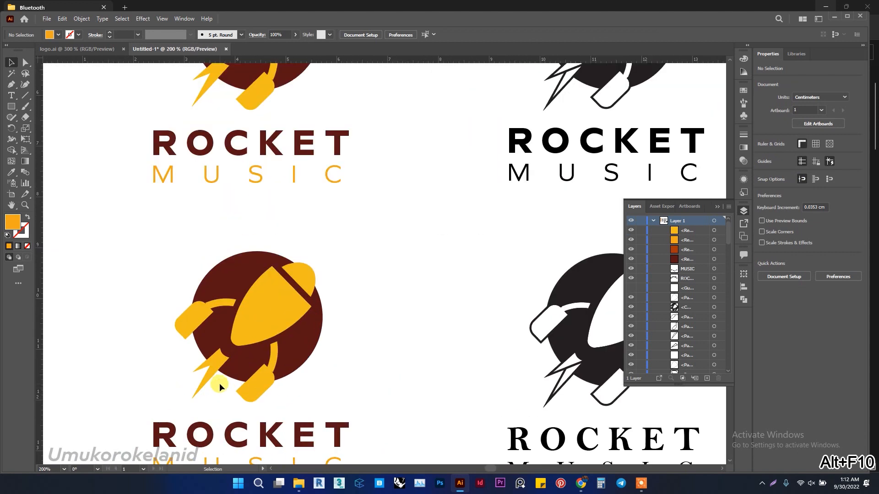
{"action": "scroll", "coordinate": [217, 382], "scroll_direction": "up", "scroll_amount": 3}
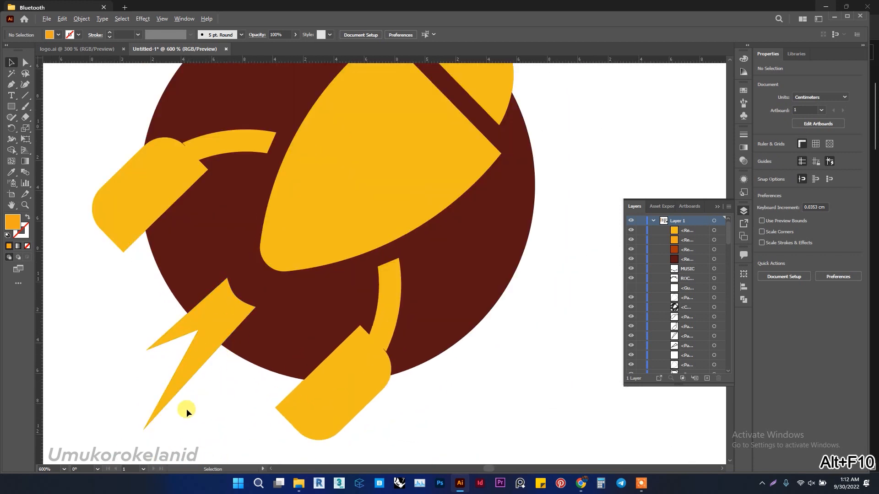
{"action": "scroll", "coordinate": [256, 350], "scroll_direction": "down", "scroll_amount": 3}
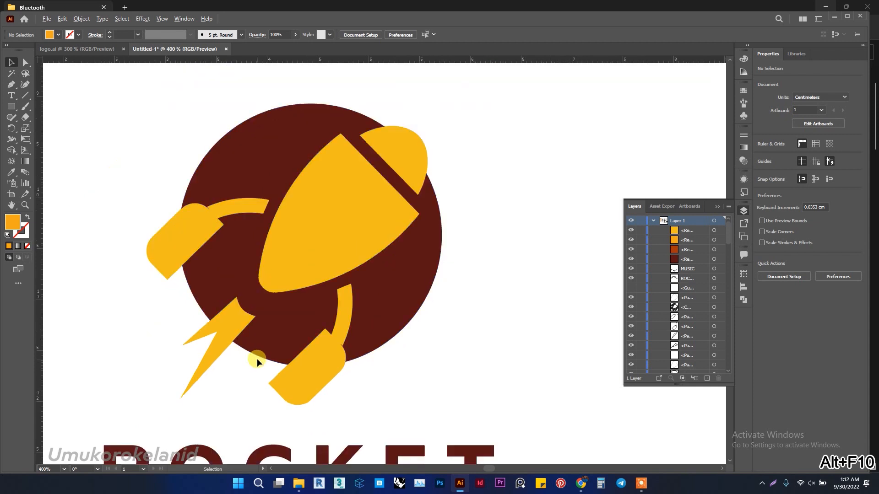
{"action": "scroll", "coordinate": [242, 315], "scroll_direction": "down", "scroll_amount": 1}
{"action": "scroll", "coordinate": [237, 334], "scroll_direction": "up", "scroll_amount": 1}
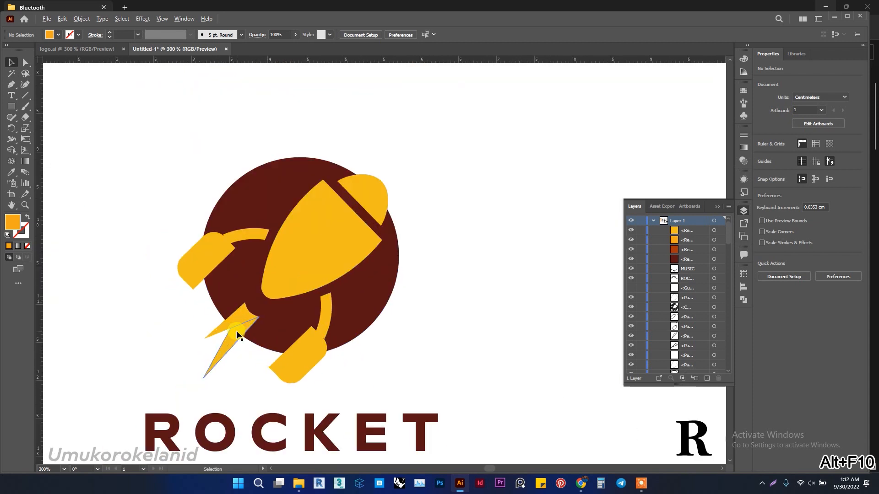
{"action": "scroll", "coordinate": [236, 334], "scroll_direction": "up", "scroll_amount": 1}
{"action": "scroll", "coordinate": [243, 357], "scroll_direction": "down", "scroll_amount": 3}
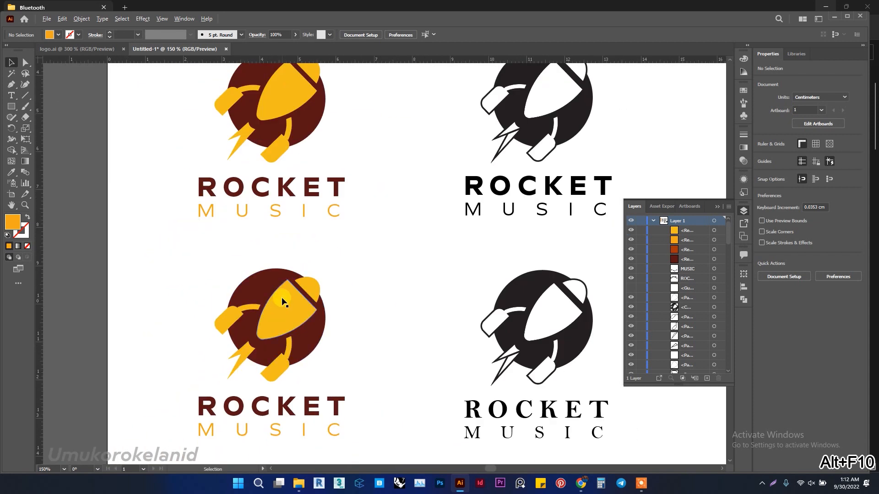
{"action": "scroll", "coordinate": [284, 302], "scroll_direction": "down", "scroll_amount": 2}
Extend the swatch row with two more copies of the yellow square, evenly spaced, and select the first copy.
{"action": "scroll", "coordinate": [314, 232], "scroll_direction": "up", "scroll_amount": 5}
{"action": "scroll", "coordinate": [315, 227], "scroll_direction": "down", "scroll_amount": 1}
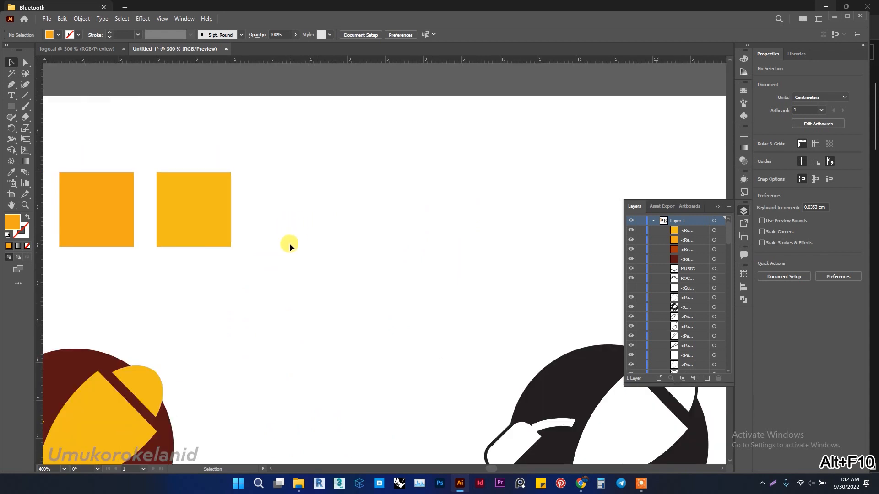
{"action": "left_click", "coordinate": [222, 213]}
{"action": "left_click_drag", "start_coordinate": [222, 217], "coordinate": [403, 199]}
{"action": "scroll", "coordinate": [377, 260], "scroll_direction": "down", "scroll_amount": 2}
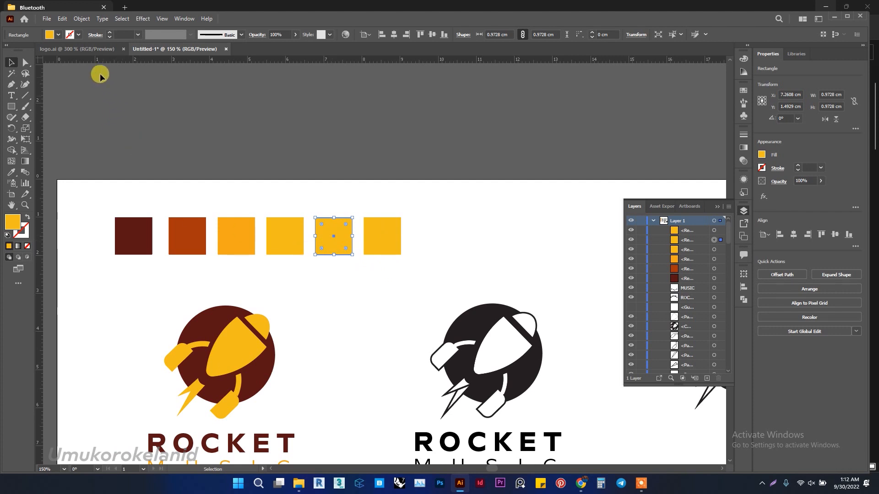
{"action": "scroll", "coordinate": [276, 235], "scroll_direction": "up", "scroll_amount": 1}
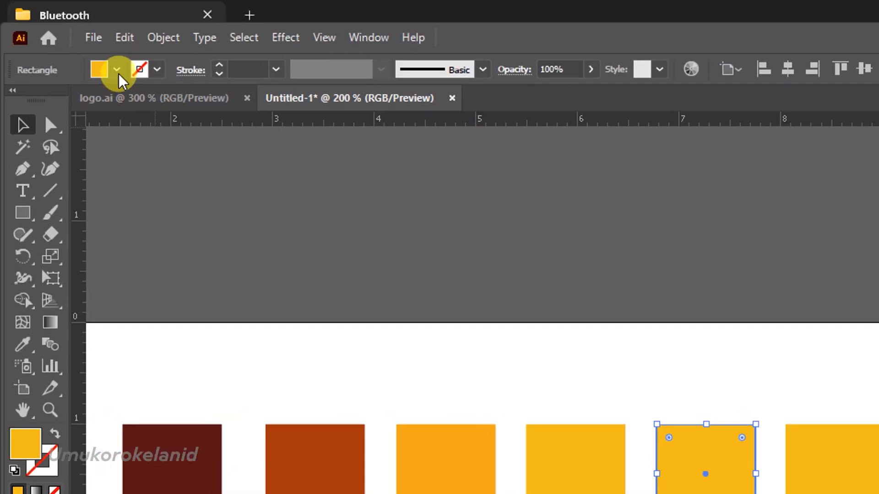
Fill the selected fifth square with the white-to-black linear gradient from the gradient swatches.
{"action": "left_click", "coordinate": [77, 10]}
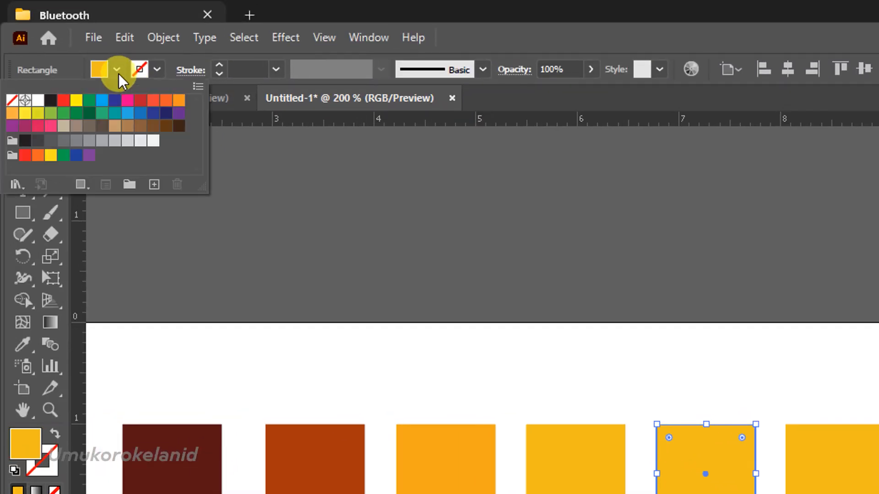
{"action": "left_click", "coordinate": [81, 184]}
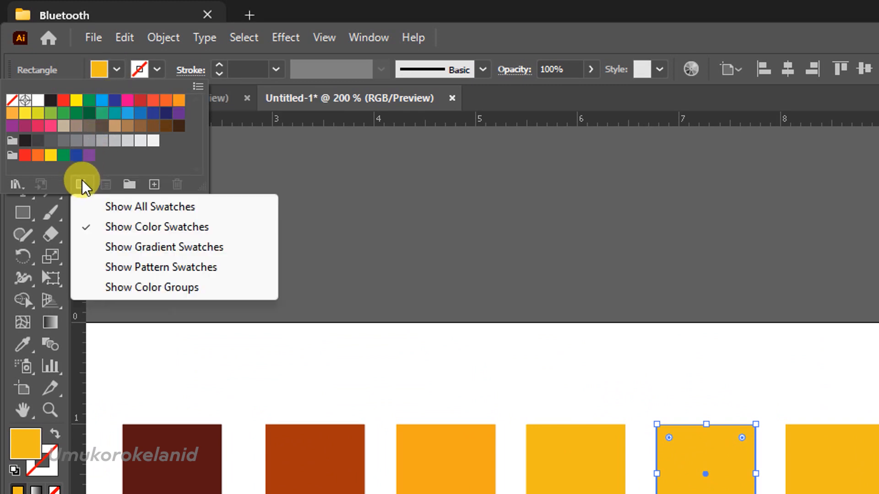
{"action": "left_click", "coordinate": [116, 248]}
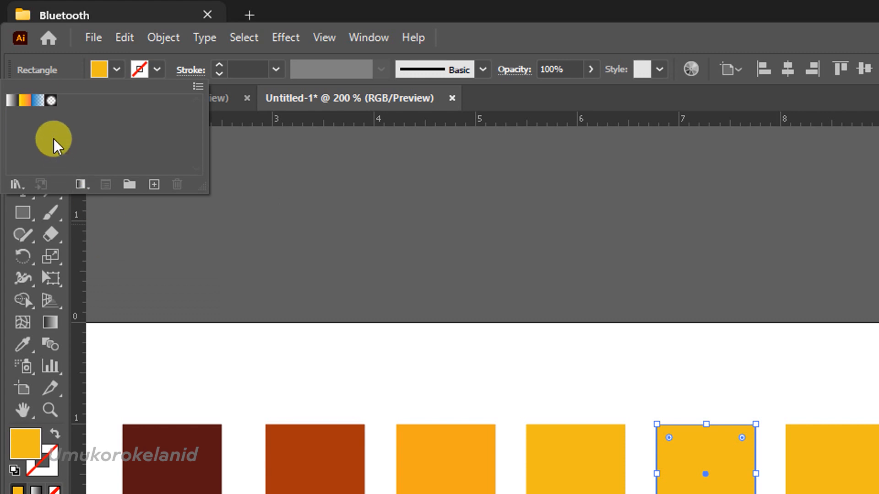
{"action": "left_click", "coordinate": [12, 101]}
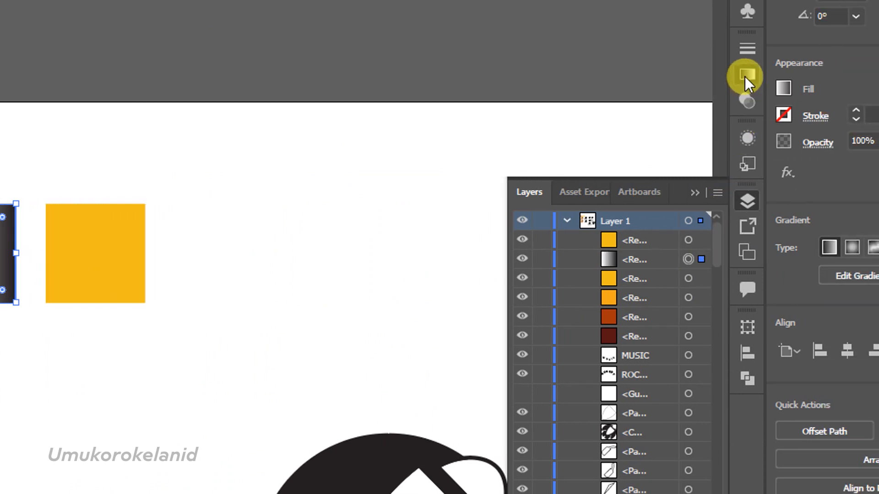
Display the gradient settings for the fifth square.
{"action": "left_click", "coordinate": [746, 75]}
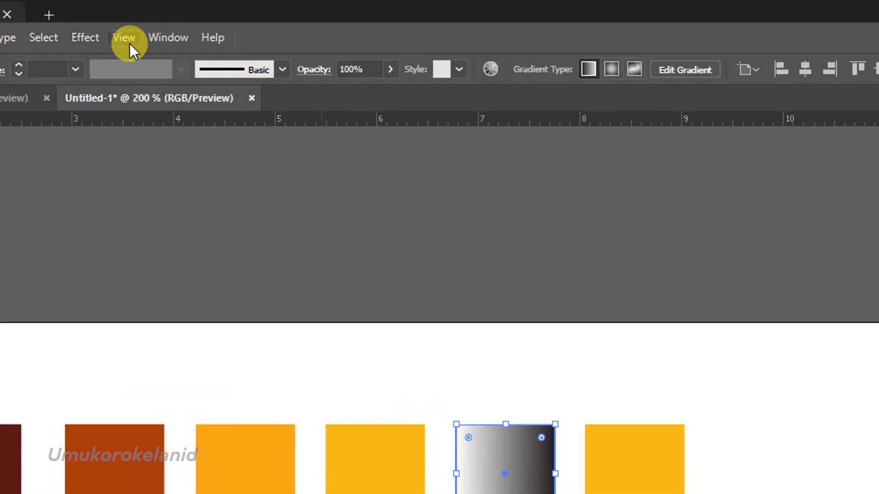
{"action": "left_click", "coordinate": [155, 39]}
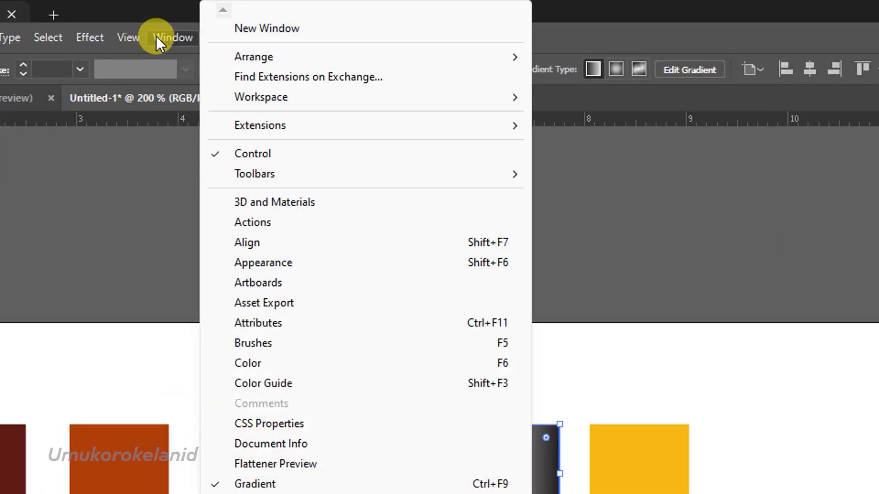
{"action": "left_click", "coordinate": [270, 483]}
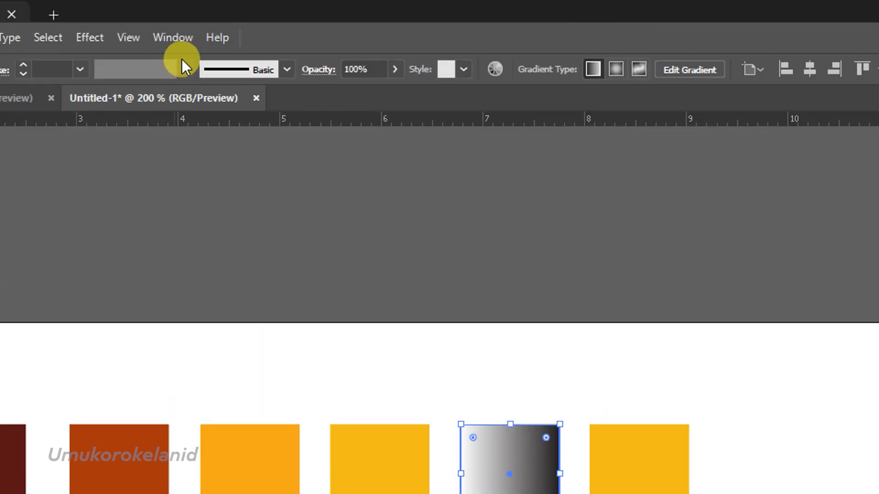
{"action": "left_click", "coordinate": [176, 38]}
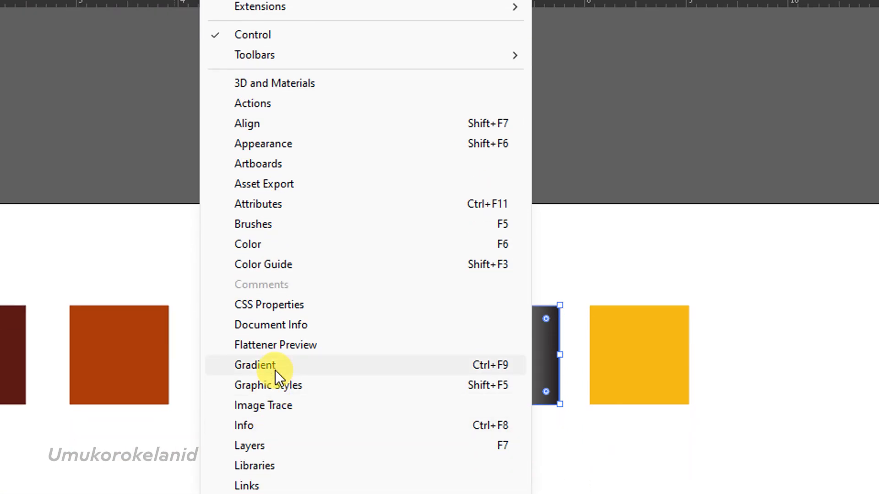
{"action": "left_click", "coordinate": [275, 369]}
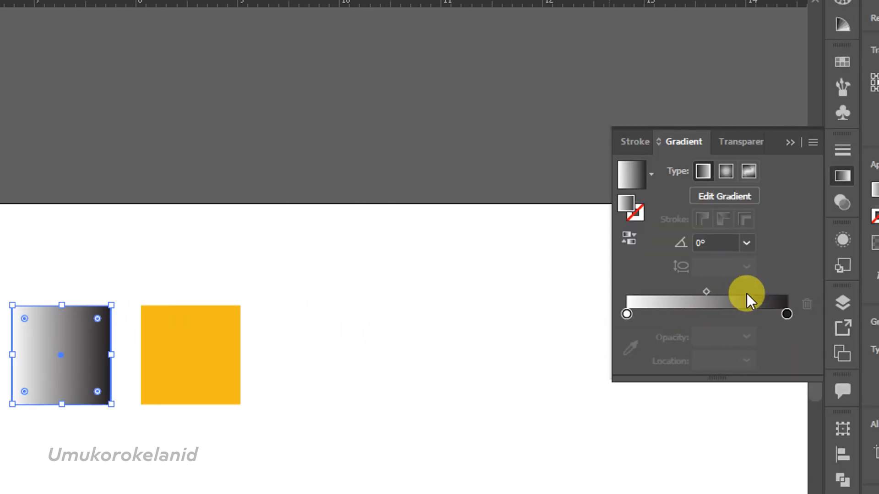
Sample the rust second swatch for the fifth square's starting gradient stop and the dark maroon first swatch for its ending stop.
{"action": "left_click", "coordinate": [623, 314]}
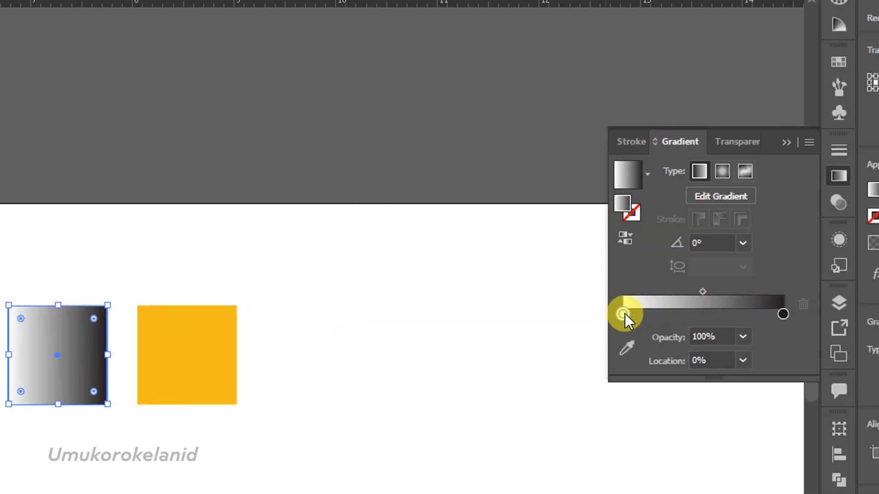
{"action": "left_click", "coordinate": [632, 351]}
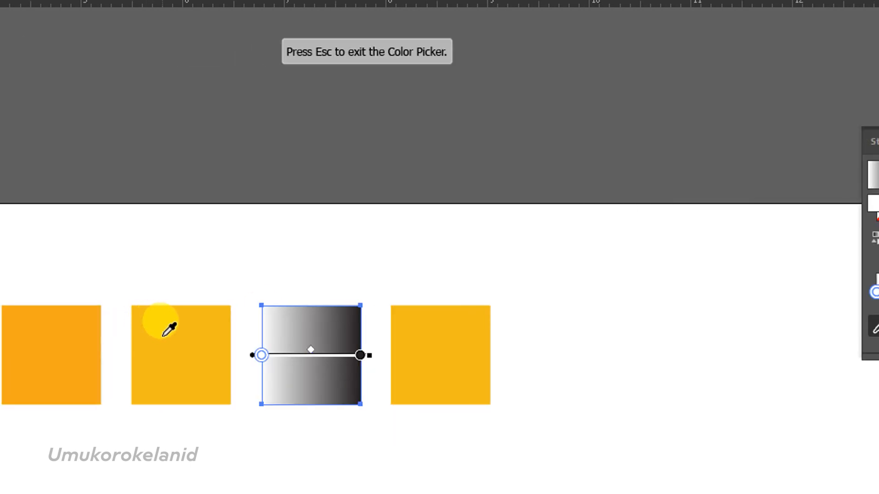
{"action": "left_click", "coordinate": [170, 330]}
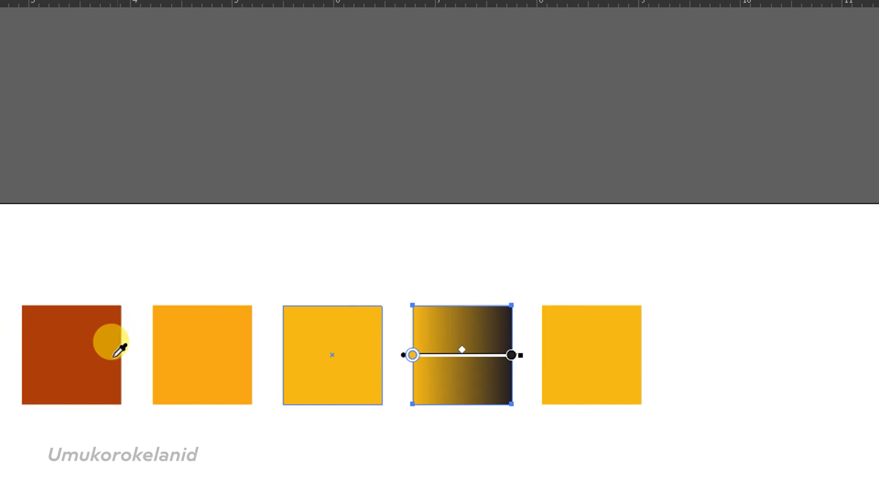
{"action": "left_click", "coordinate": [138, 355]}
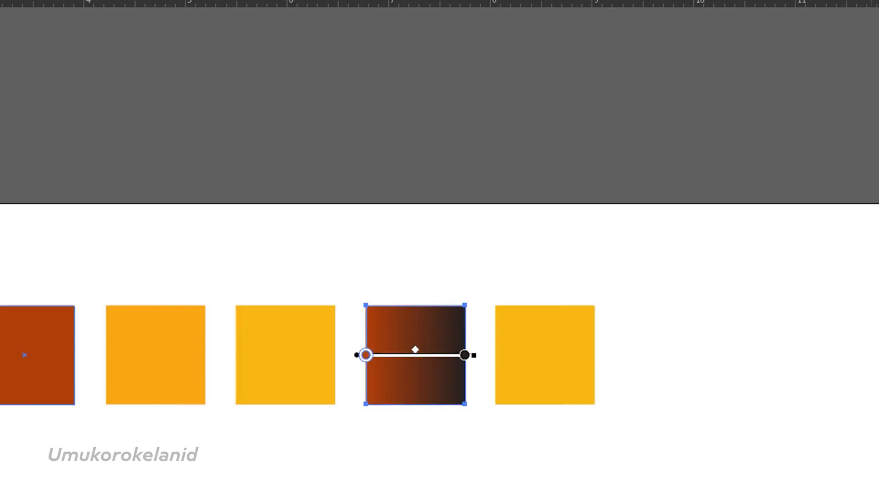
{"action": "left_click", "coordinate": [747, 295]}
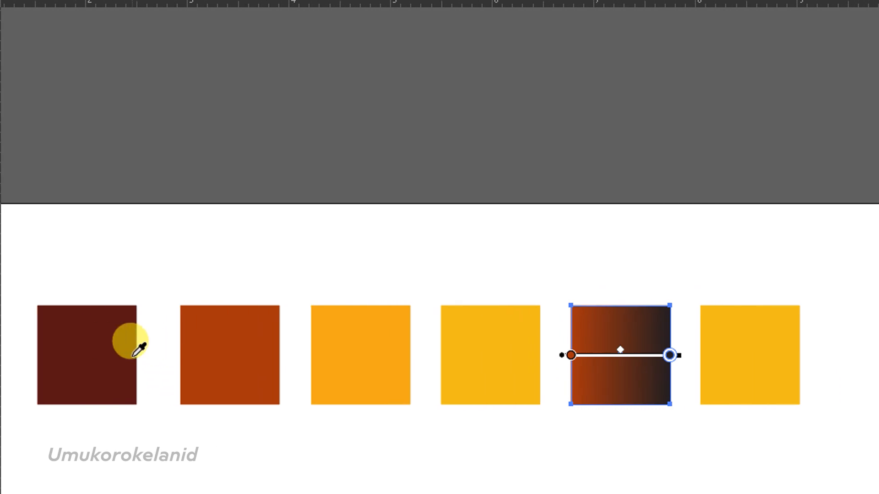
{"action": "left_click", "coordinate": [134, 355]}
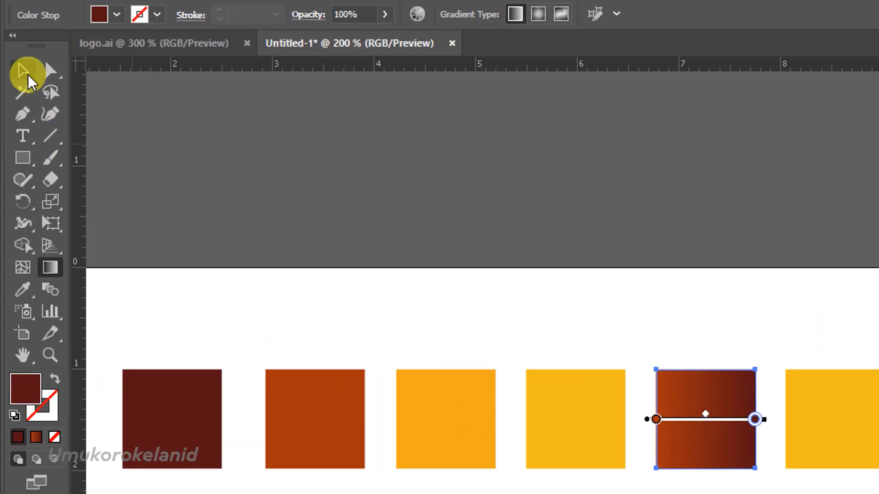
{"action": "left_click", "coordinate": [25, 73]}
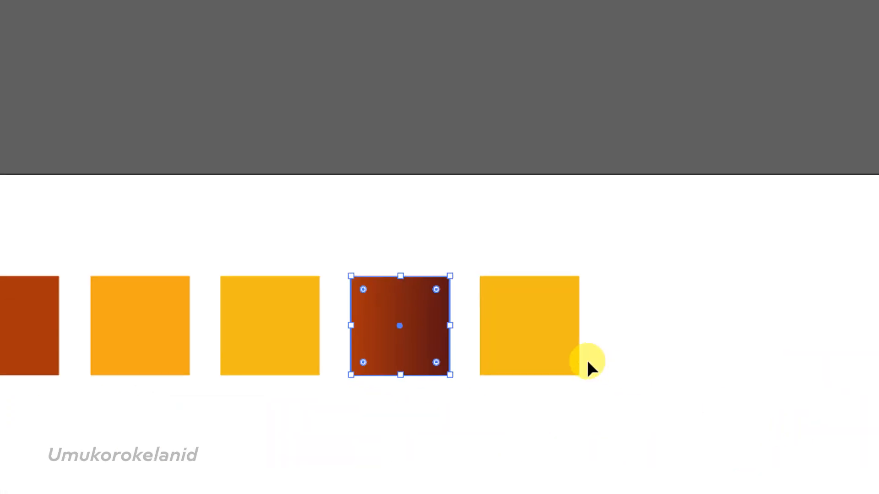
Select the sixth square and fill it with the white-to-black linear gradient.
{"action": "left_click", "coordinate": [866, 436]}
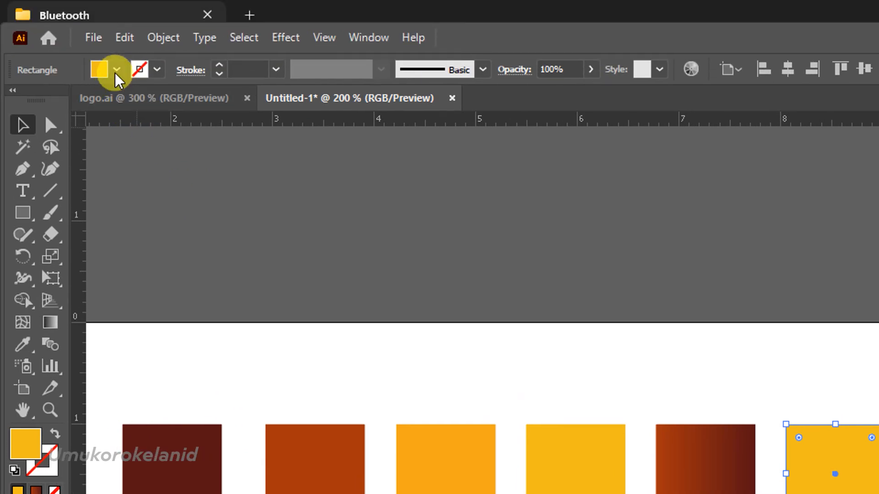
{"action": "left_click", "coordinate": [112, 50]}
{"action": "left_click", "coordinate": [8, 101]}
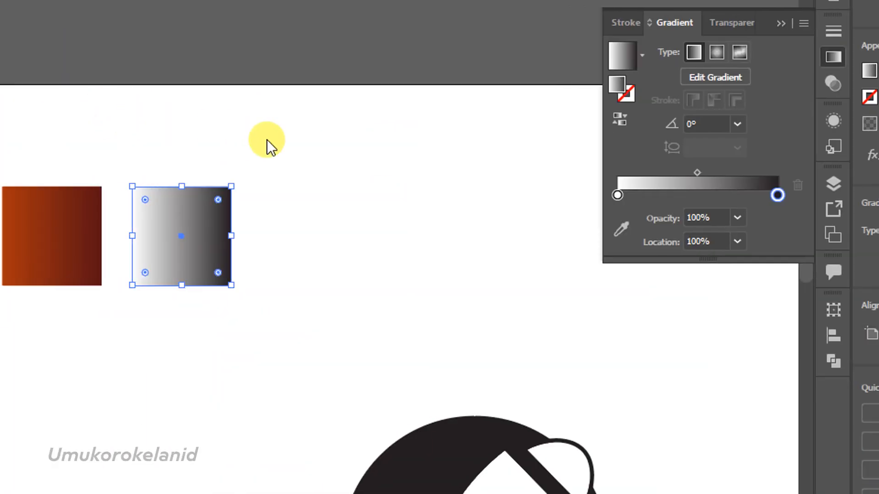
Sample the yellow fourth swatch for the sixth square's starting gradient stop and the orange third swatch for its ending stop.
{"action": "left_click", "coordinate": [618, 196]}
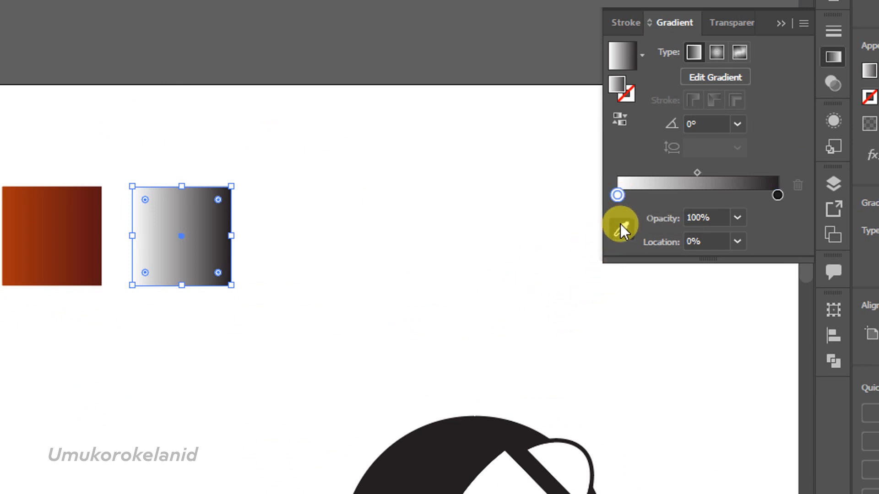
{"action": "left_click", "coordinate": [621, 230]}
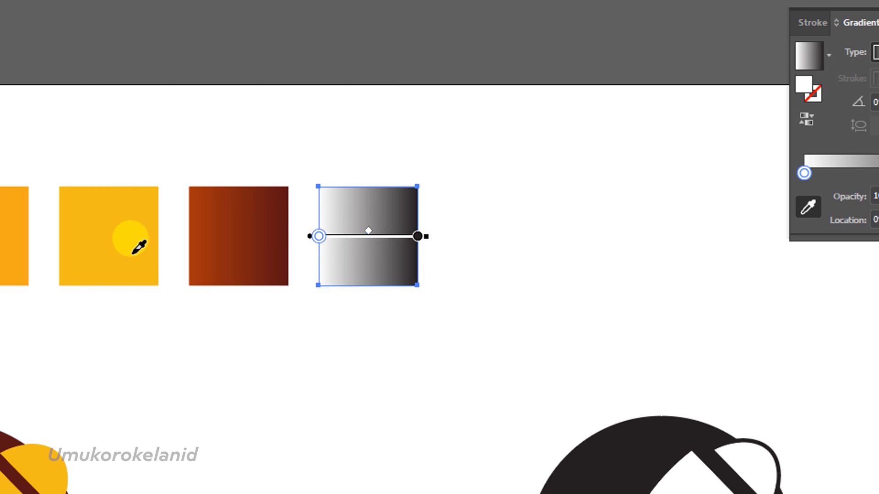
{"action": "left_click", "coordinate": [134, 252]}
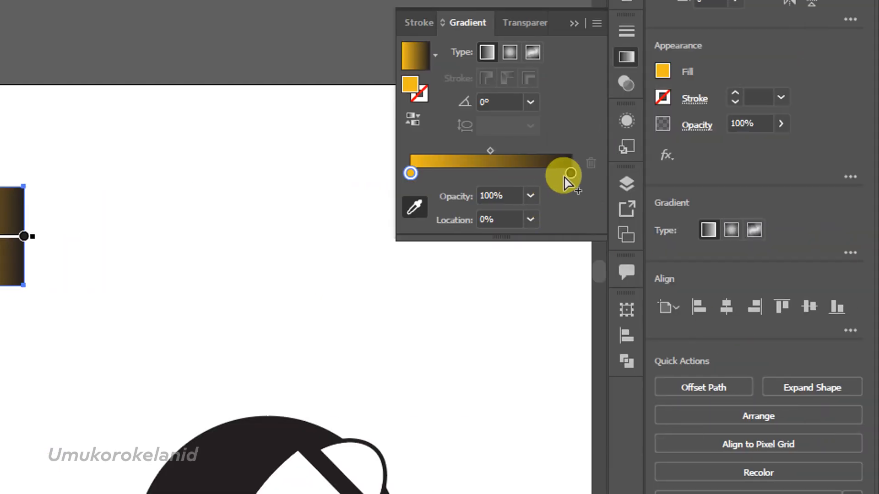
{"action": "left_click", "coordinate": [568, 175]}
{"action": "left_click", "coordinate": [416, 210]}
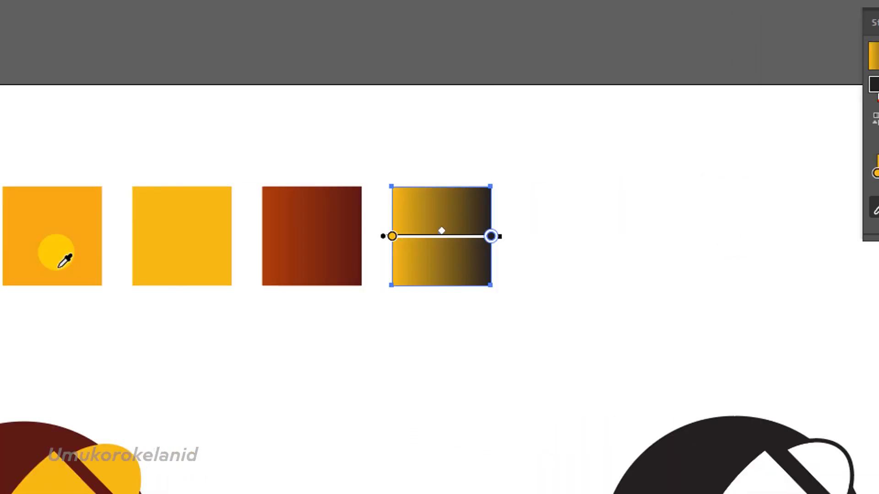
{"action": "left_click", "coordinate": [167, 238]}
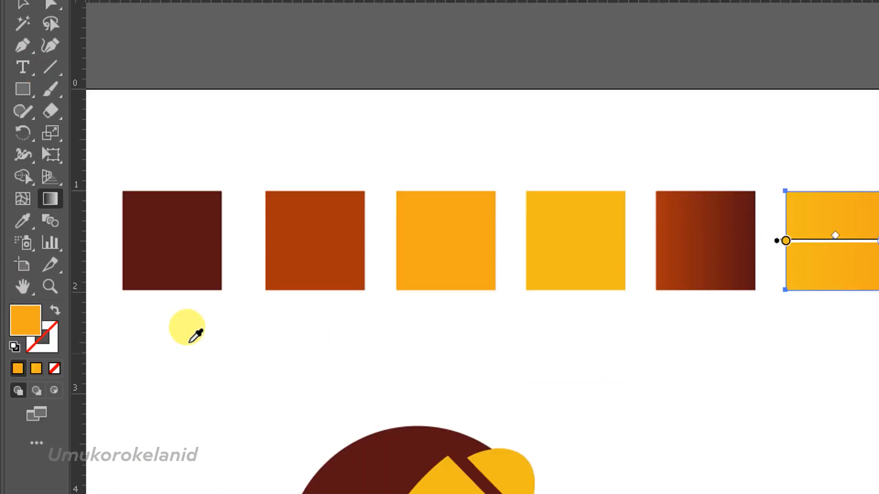
{"action": "left_click", "coordinate": [21, 75]}
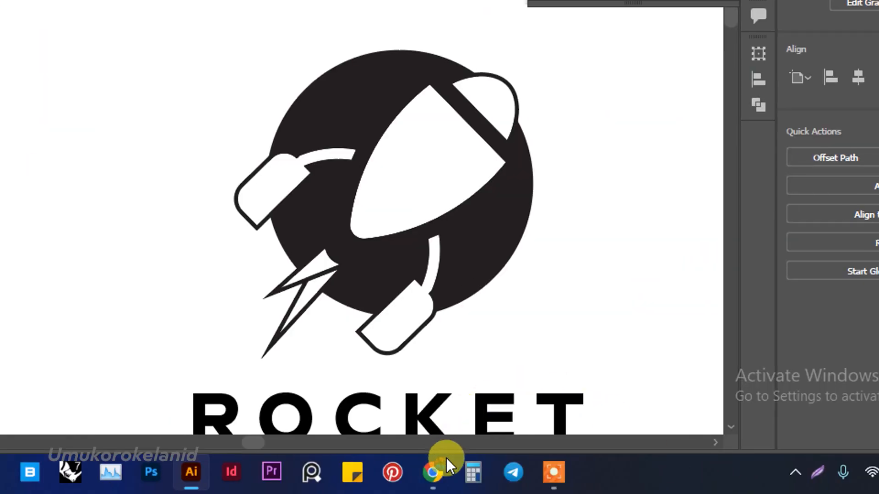
Consult the rocket palette in Chrome, return to Illustrator and shift the last four swatches away from the rust one to open a gap.
{"action": "left_click", "coordinate": [435, 468]}
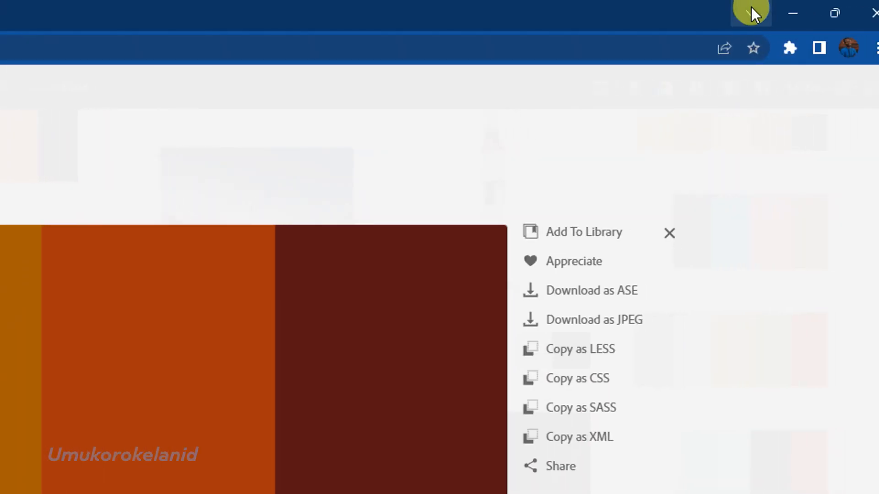
{"action": "left_click", "coordinate": [763, 11]}
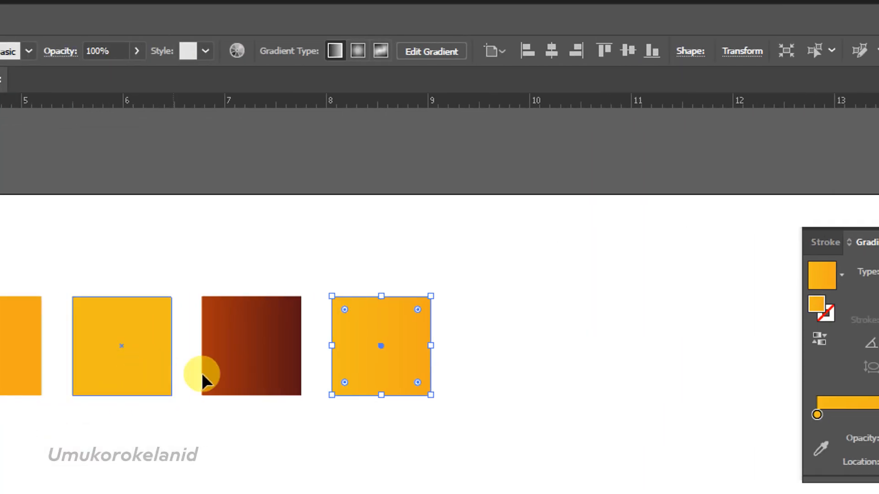
{"action": "left_click_drag", "start_coordinate": [493, 438], "coordinate": [54, 264]}
{"action": "left_click_drag", "start_coordinate": [117, 252], "coordinate": [59, 252]}
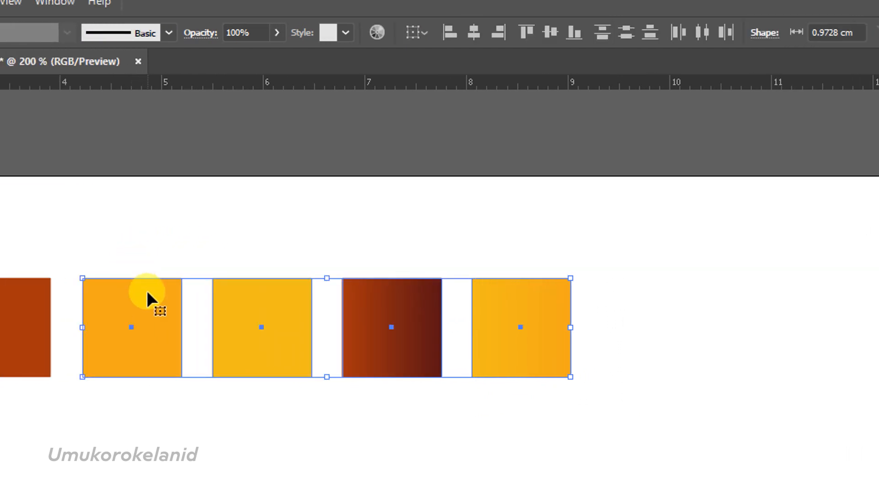
{"action": "left_click_drag", "start_coordinate": [74, 297], "coordinate": [99, 296]}
{"action": "left_click_drag", "start_coordinate": [177, 291], "coordinate": [235, 315]}
Duplicate the orange swatch into the gap beside the rust swatch and deselect the copy.
{"action": "left_click", "coordinate": [191, 351]}
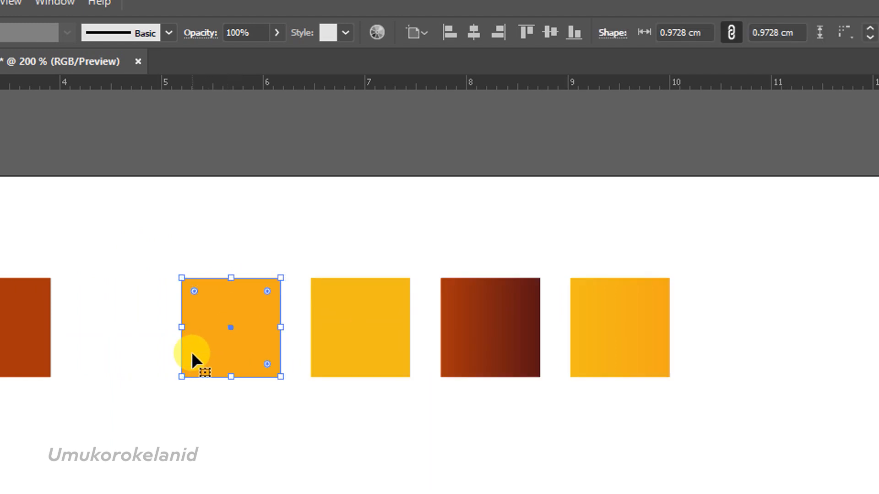
{"action": "left_click_drag", "start_coordinate": [201, 343], "coordinate": [114, 339]}
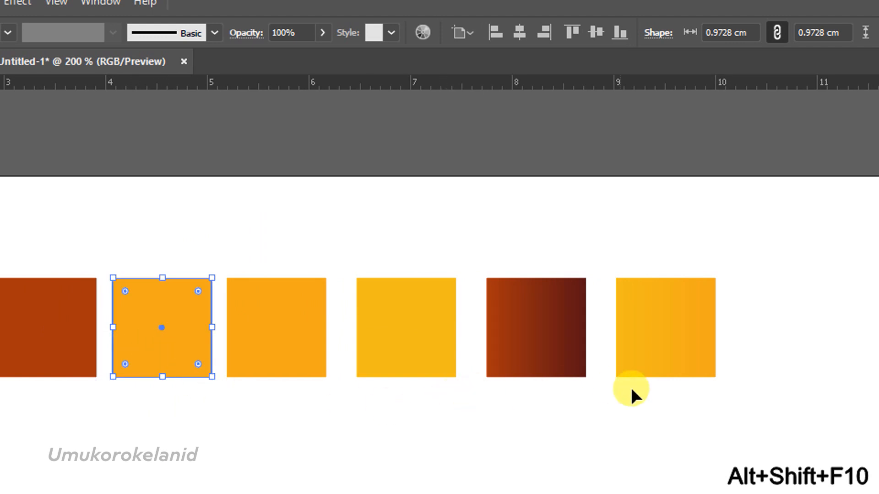
{"action": "left_click", "coordinate": [347, 412]}
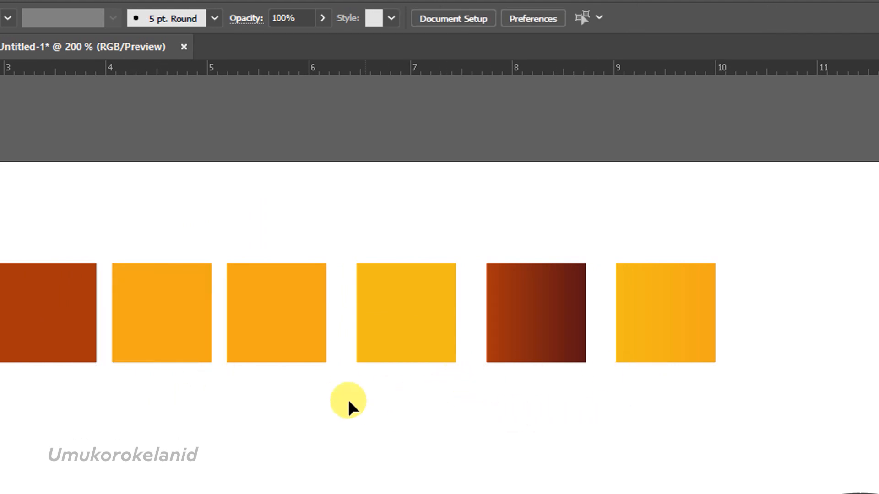
Set the fill of the new orange copy to the palette's brown, A65D05.
{"action": "left_click", "coordinate": [168, 334]}
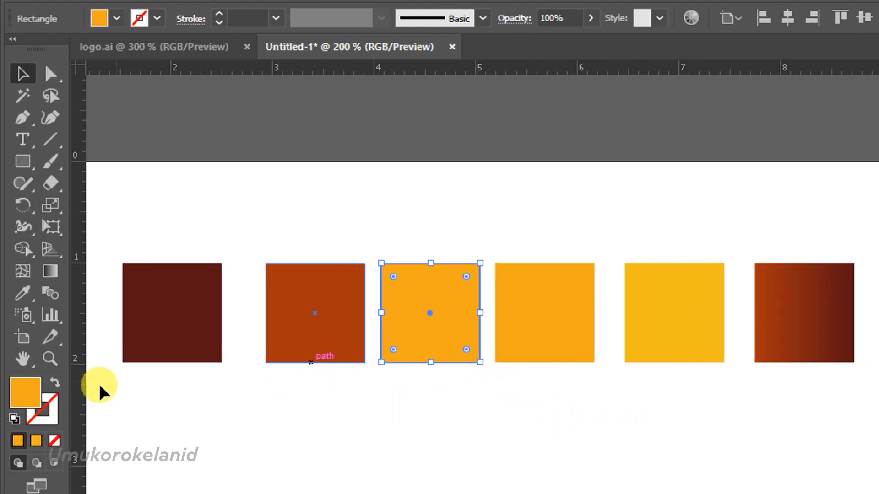
{"action": "double_click", "coordinate": [28, 401]}
{"action": "key", "text": "ctrl+F10"}
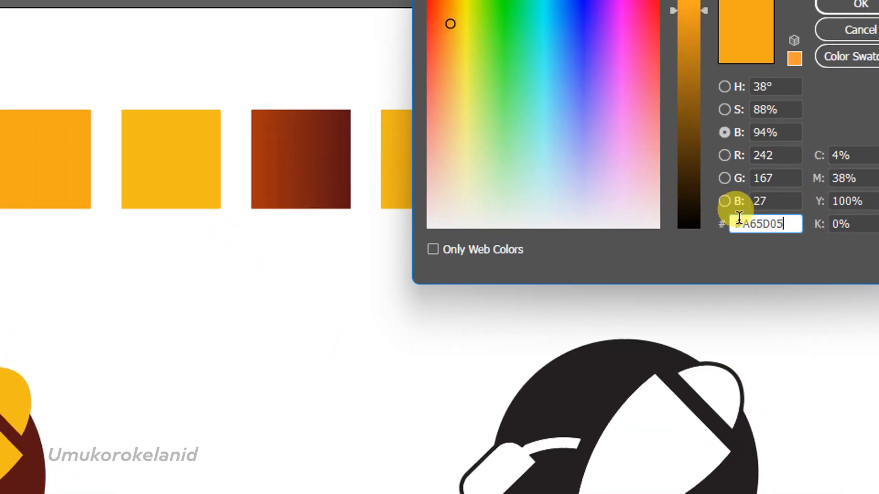
{"action": "left_click_drag", "start_coordinate": [741, 218], "coordinate": [720, 221]}
{"action": "key", "text": "BackSpace"}
{"action": "key", "text": "Return"}
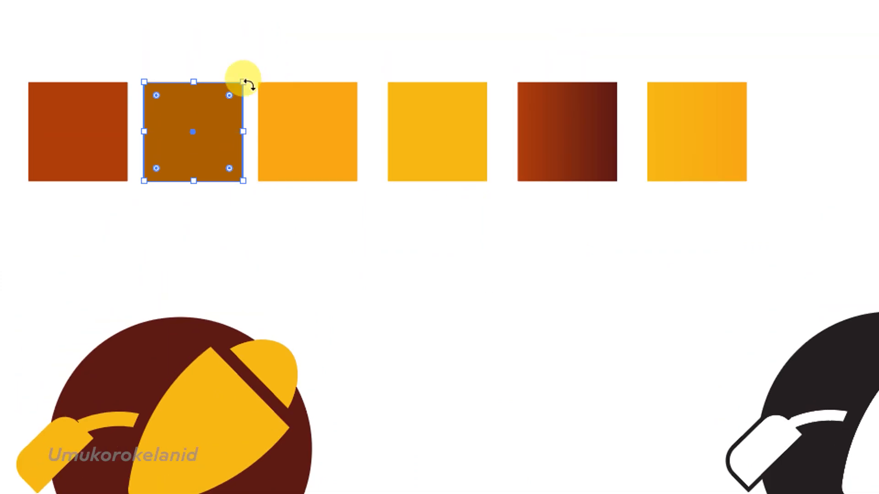
Move the brown swatch and the four after it away from the rust one, widen the gap after brown, and deselect.
{"action": "left_click_drag", "start_coordinate": [782, 268], "coordinate": [200, 104]}
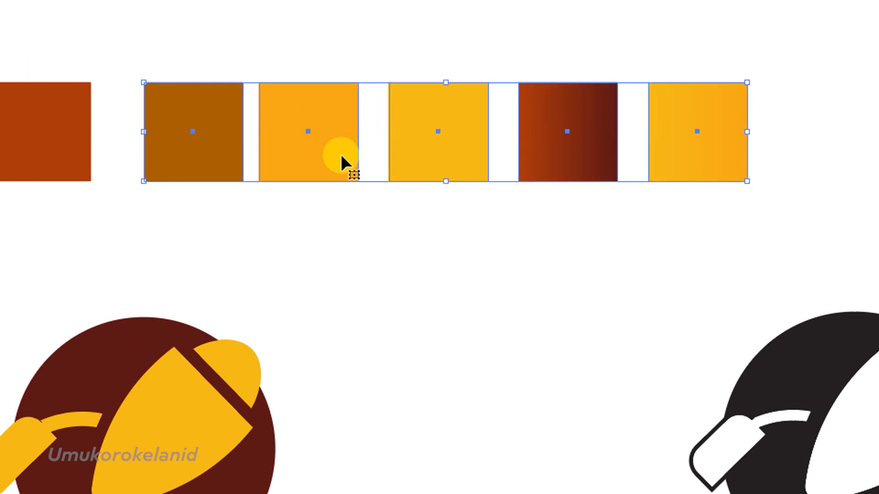
{"action": "left_click_drag", "start_coordinate": [749, 229], "coordinate": [393, 129]}
{"action": "left_click_drag", "start_coordinate": [335, 124], "coordinate": [335, 124]}
{"action": "left_click_drag", "start_coordinate": [349, 120], "coordinate": [362, 121]}
{"action": "left_click", "coordinate": [371, 215]}
{"action": "scroll", "coordinate": [297, 192], "scroll_direction": "down", "scroll_amount": 2}
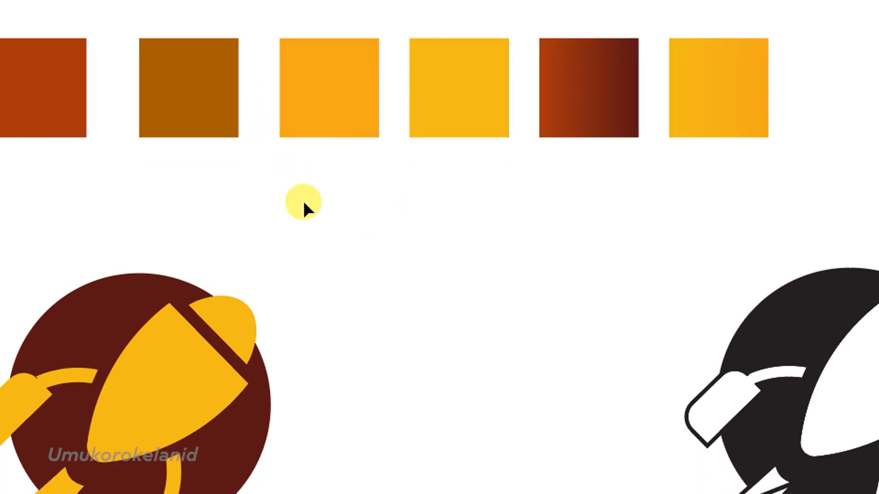
Recolor the end stop of the yellow-orange gradient swatch with the brown sampled from the solid brown swatch.
{"action": "left_click", "coordinate": [544, 82]}
{"action": "scroll", "coordinate": [640, 78], "scroll_direction": "up", "scroll_amount": 1}
{"action": "left_click", "coordinate": [736, 100]}
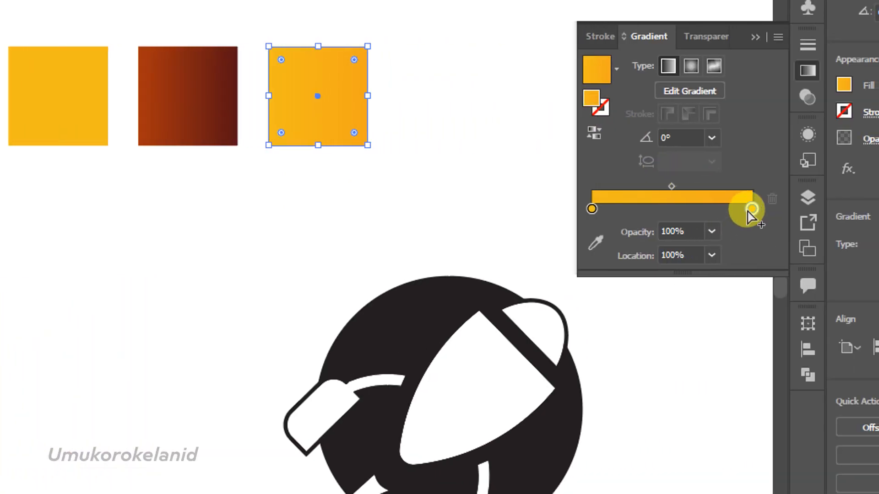
{"action": "left_click", "coordinate": [596, 251]}
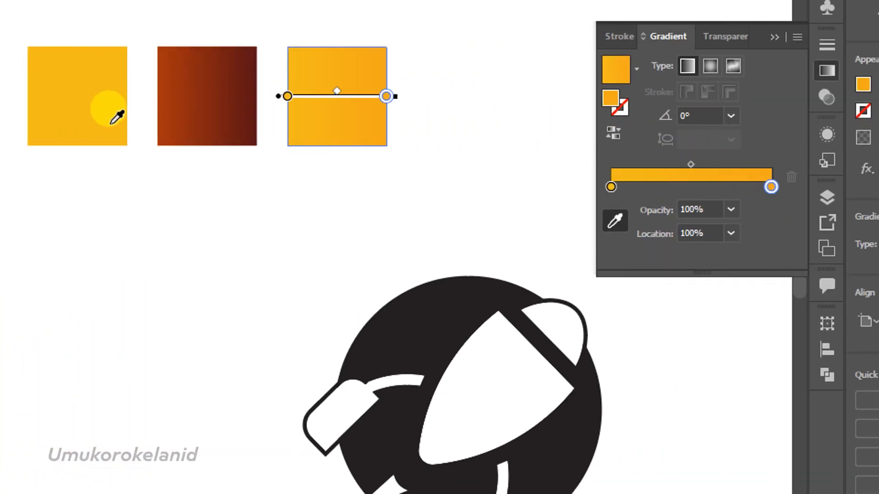
{"action": "left_click", "coordinate": [134, 89]}
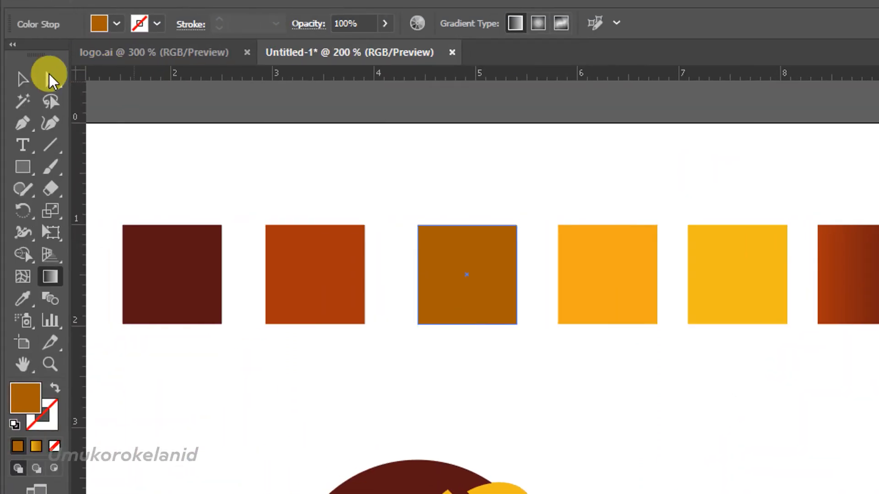
{"action": "left_click", "coordinate": [23, 79]}
Fill the longer, lower flame piece of the top colored rocket logo with the yellow-to-brown gradient swatch.
{"action": "scroll", "coordinate": [709, 385], "scroll_direction": "down", "scroll_amount": 5}
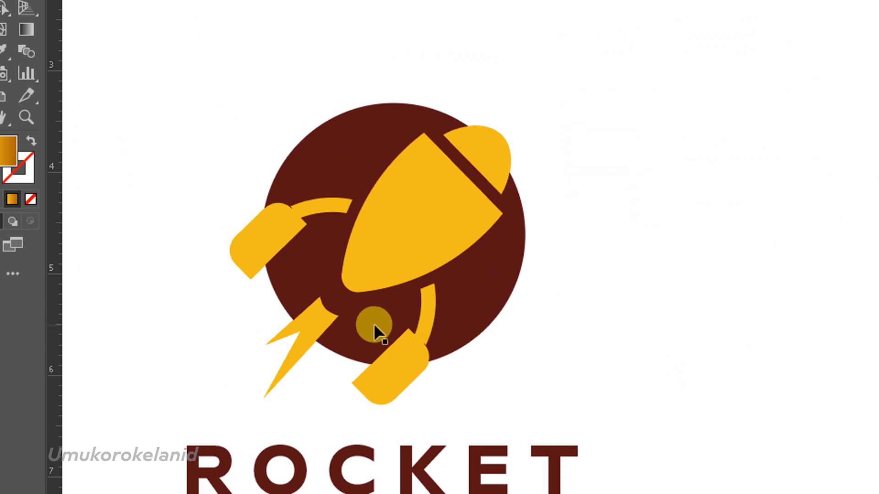
{"action": "left_click", "coordinate": [308, 343]}
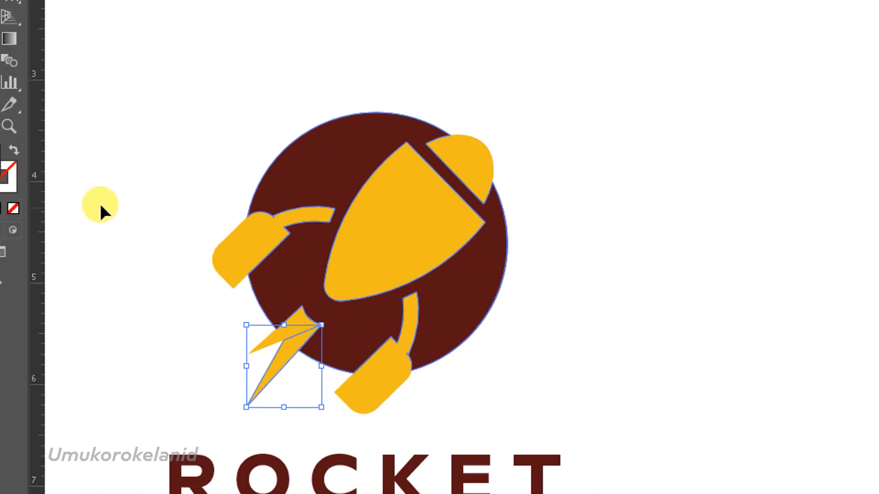
{"action": "left_click", "coordinate": [25, 75]}
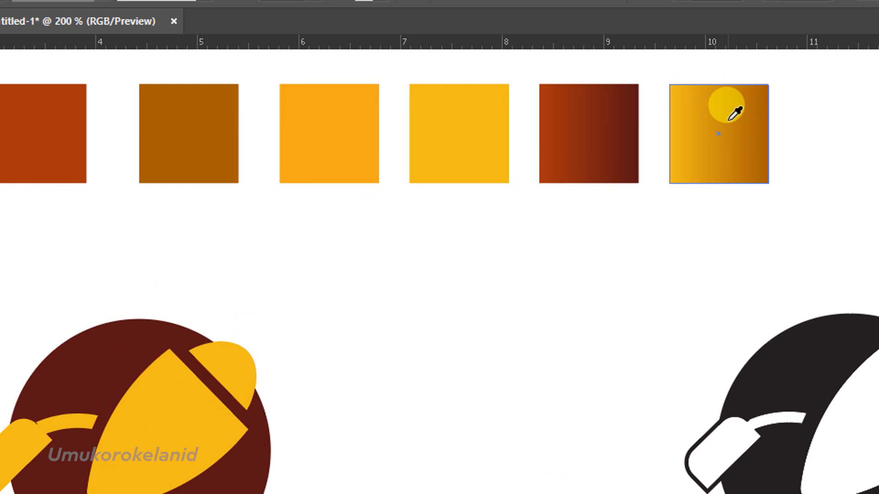
{"action": "left_click", "coordinate": [728, 119]}
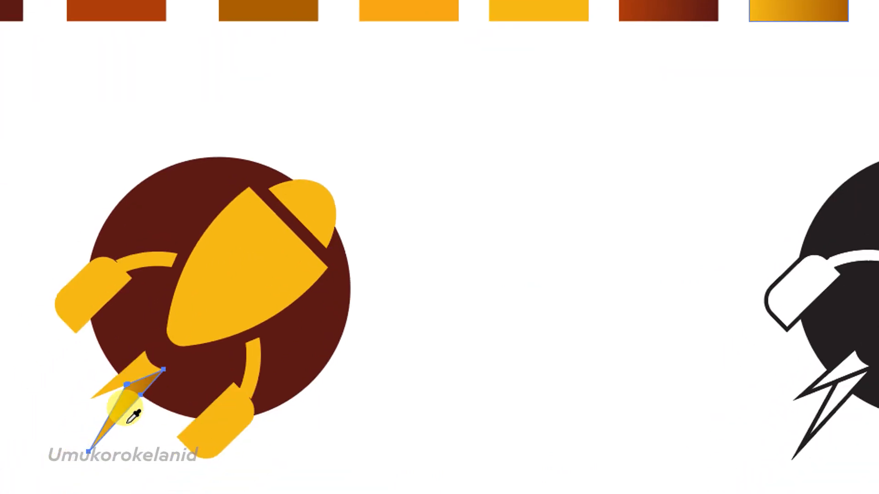
Angle the lower flame's gradient diagonally along its length, with brown near the rocket and yellow towards the tip, and adjust its spread.
{"action": "key", "text": "alt+F10"}
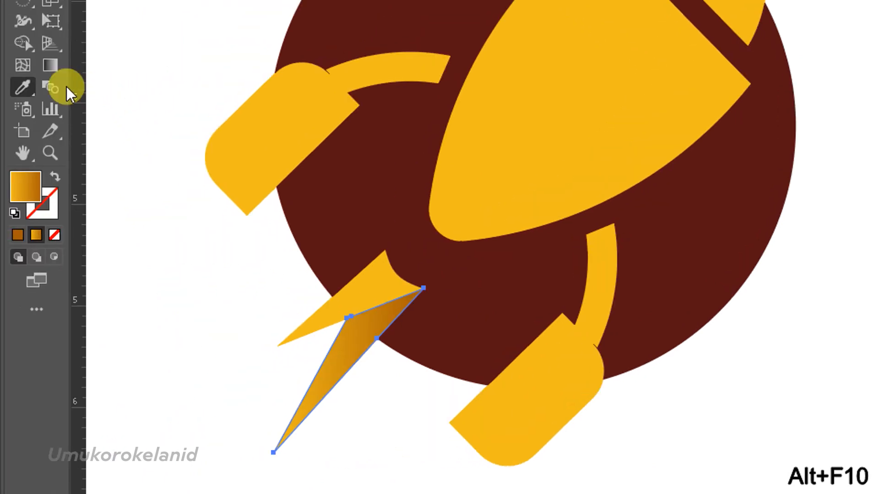
{"action": "left_click", "coordinate": [49, 94]}
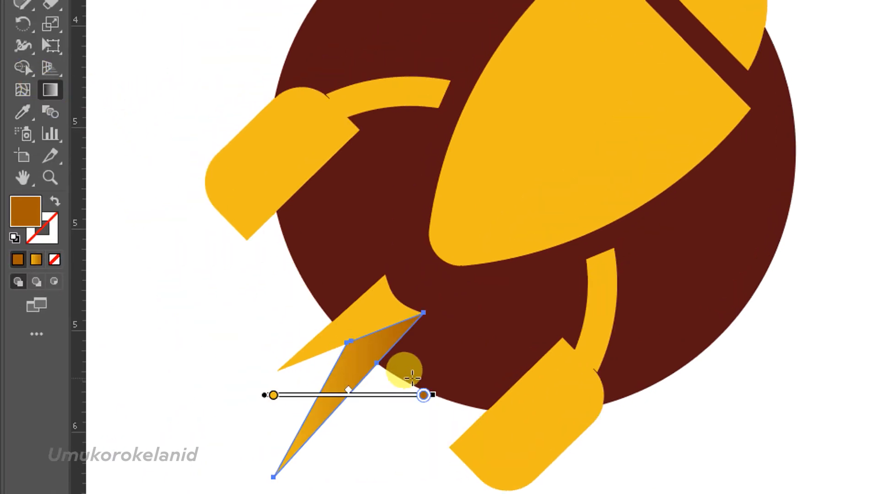
{"action": "scroll", "coordinate": [343, 417], "scroll_direction": "up", "scroll_amount": 2}
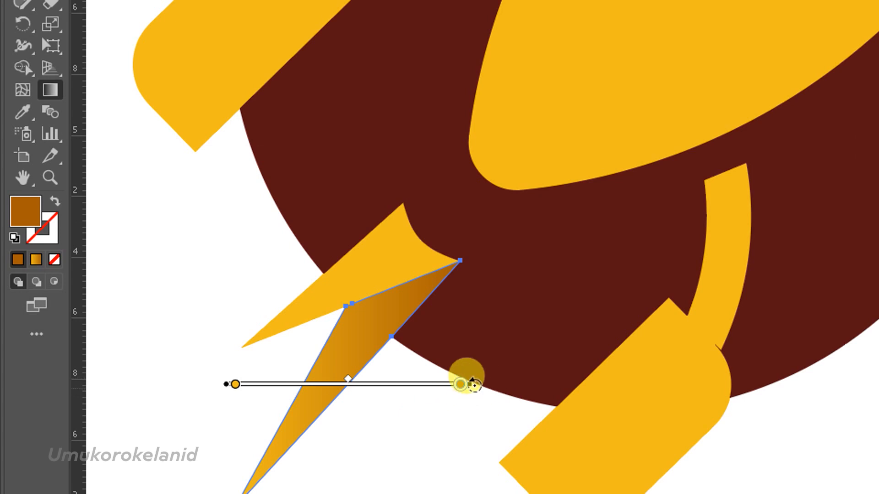
{"action": "mouse_move", "coordinate": [473, 384]}
{"action": "left_mouse_down"}
{"action": "mouse_move", "coordinate": [476, 368]}
{"action": "mouse_move", "coordinate": [433, 251]}
{"action": "mouse_move", "coordinate": [366, 208]}
{"action": "left_mouse_up"}
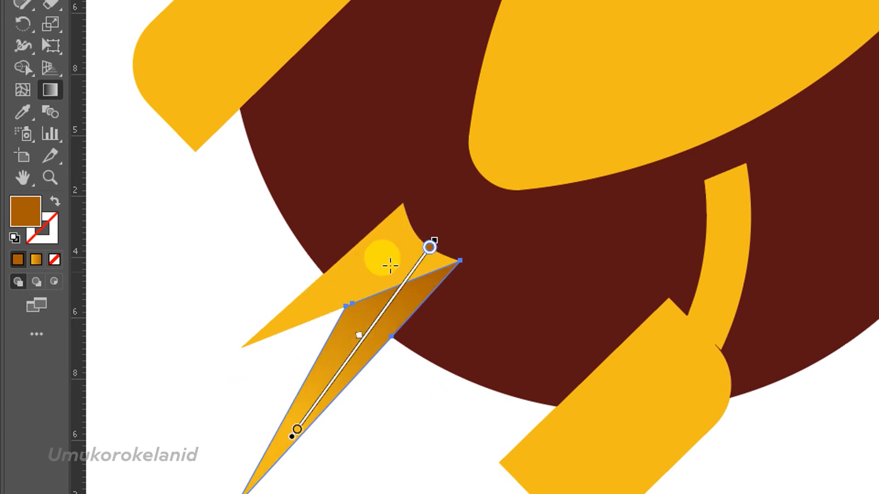
{"action": "left_click_drag", "start_coordinate": [437, 231], "coordinate": [403, 202]}
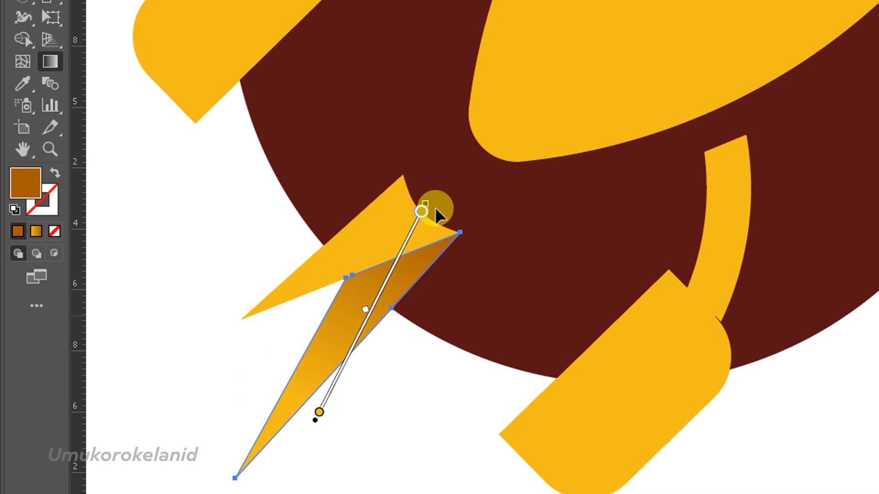
{"action": "mouse_move", "coordinate": [405, 248]}
{"action": "left_mouse_down"}
{"action": "mouse_move", "coordinate": [419, 204]}
{"action": "mouse_move", "coordinate": [389, 271]}
{"action": "mouse_move", "coordinate": [405, 243]}
{"action": "left_mouse_up"}
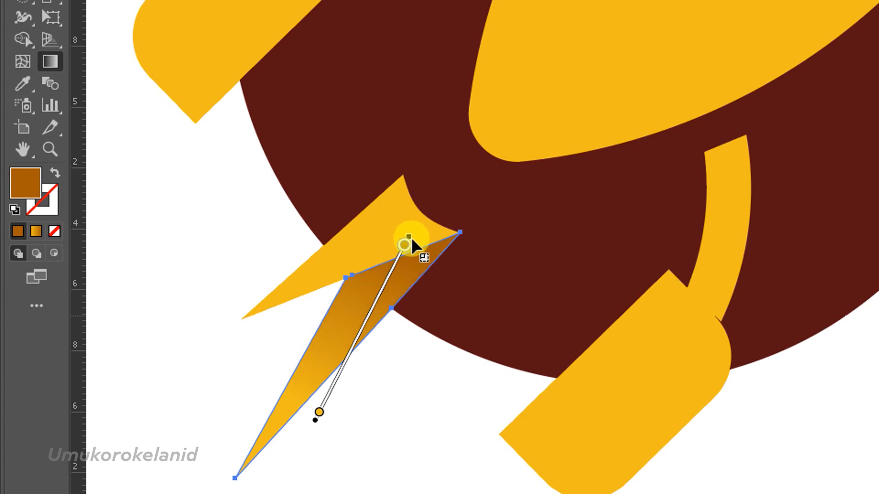
{"action": "mouse_move", "coordinate": [359, 330]}
{"action": "left_mouse_down"}
{"action": "mouse_move", "coordinate": [345, 367]}
{"action": "mouse_move", "coordinate": [364, 341]}
{"action": "left_mouse_up"}
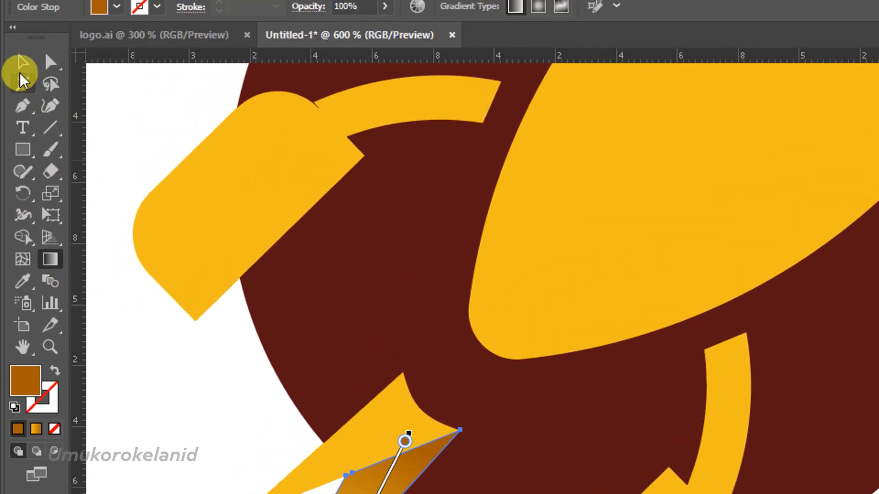
Apply the lower flame's yellow-to-brown gradient to the shorter, upper flame piece.
{"action": "left_click", "coordinate": [20, 72]}
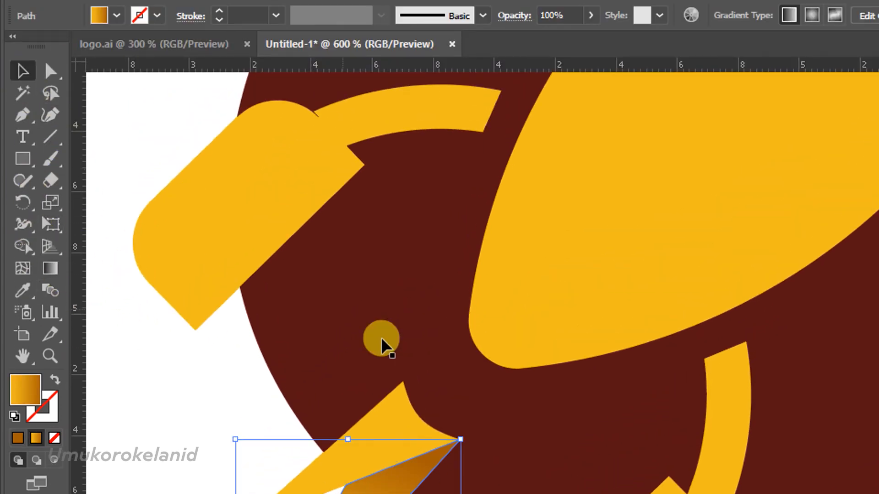
{"action": "left_click", "coordinate": [379, 398]}
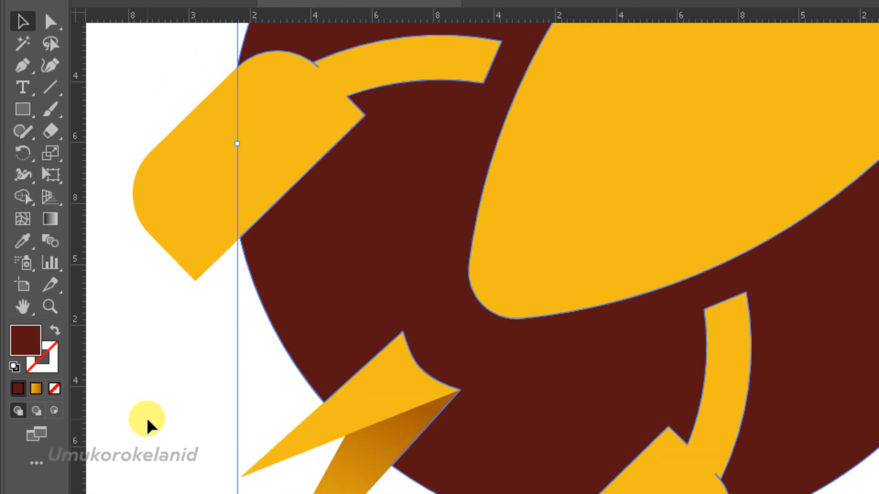
{"action": "left_click", "coordinate": [294, 440]}
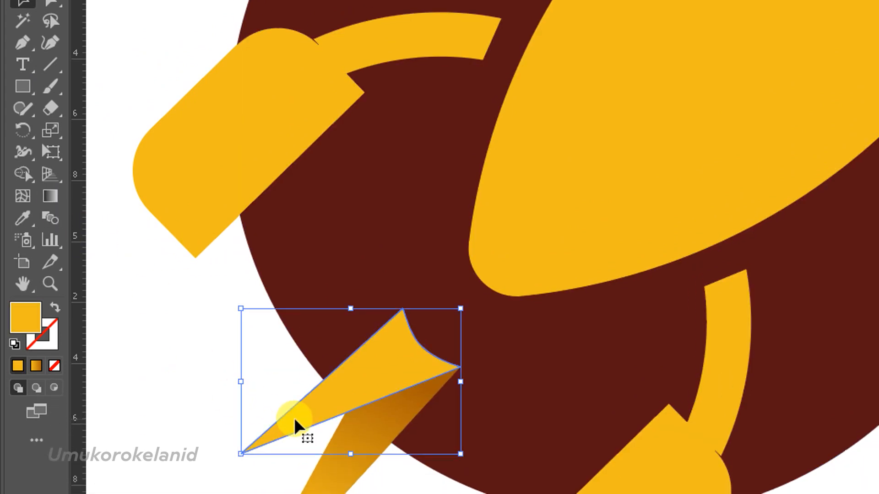
{"action": "left_click", "coordinate": [23, 216]}
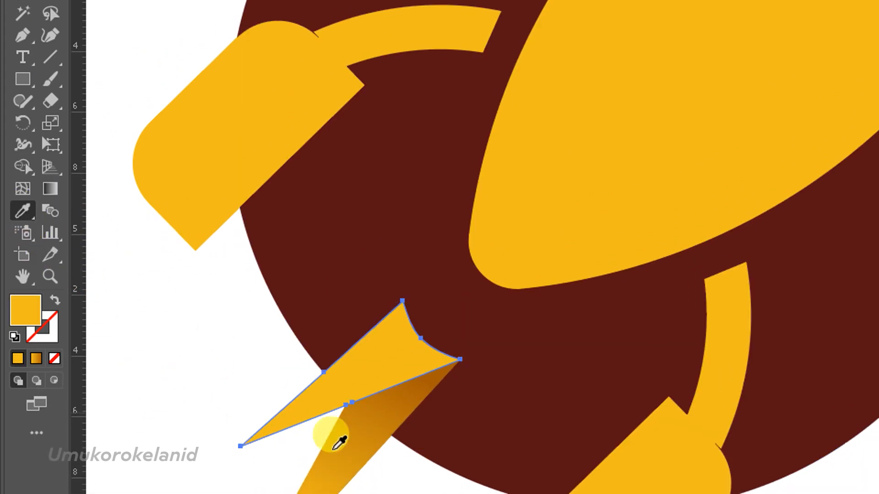
{"action": "left_click", "coordinate": [346, 389]}
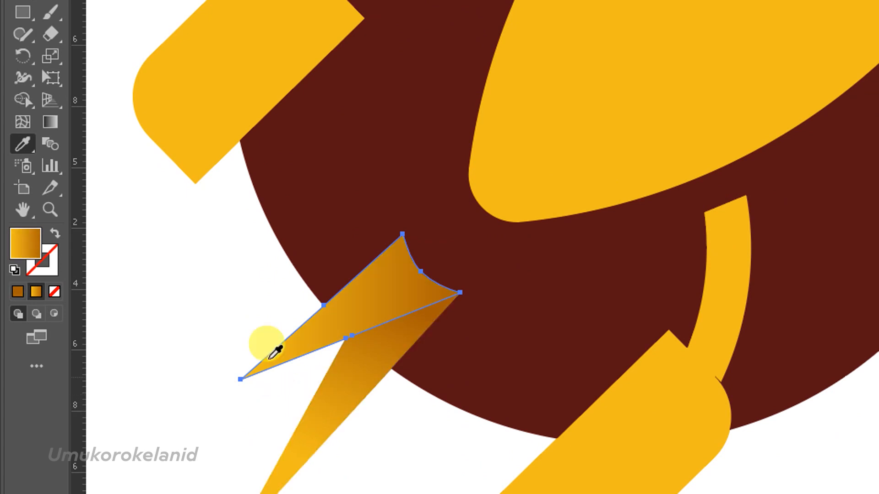
Rotate the upper flame's gradient to run nearly vertically with brown at the upper end, adjust its spread, and deselect the flame.
{"action": "left_click", "coordinate": [51, 122]}
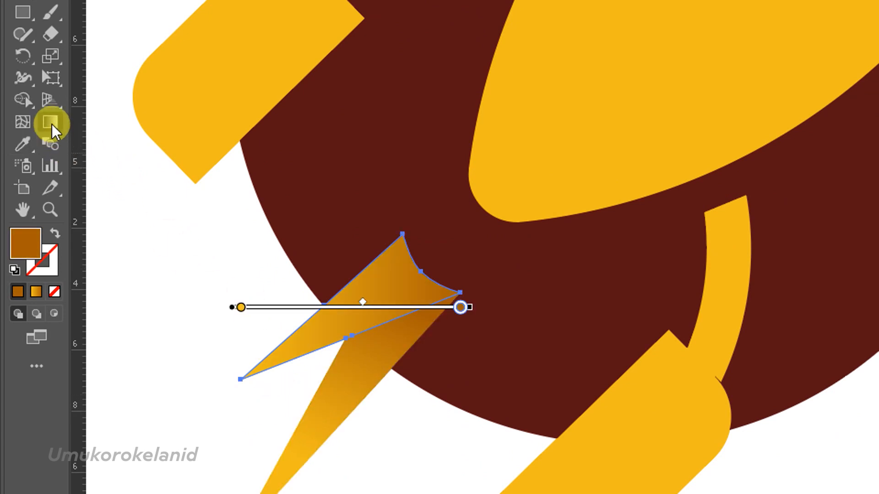
{"action": "mouse_move", "coordinate": [475, 305]}
{"action": "left_mouse_down"}
{"action": "mouse_move", "coordinate": [463, 243]}
{"action": "mouse_move", "coordinate": [379, 165]}
{"action": "left_mouse_up"}
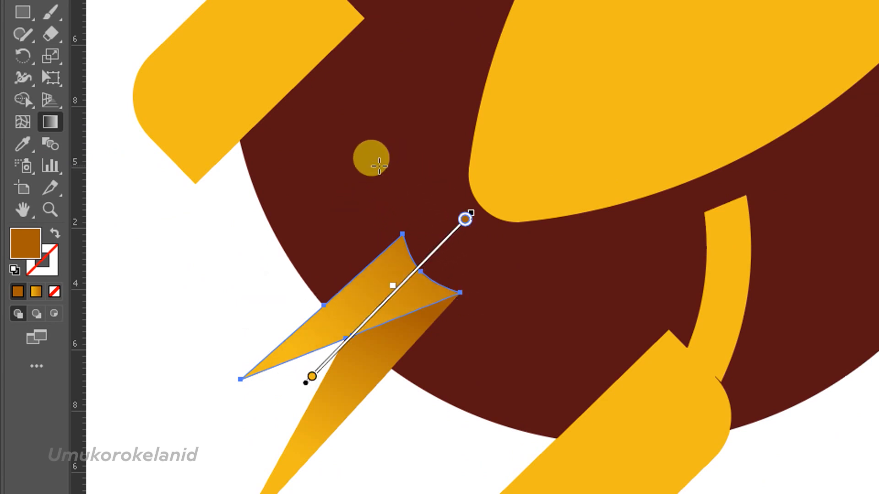
{"action": "mouse_move", "coordinate": [480, 206]}
{"action": "left_mouse_down"}
{"action": "mouse_move", "coordinate": [360, 155]}
{"action": "mouse_move", "coordinate": [369, 162]}
{"action": "left_mouse_up"}
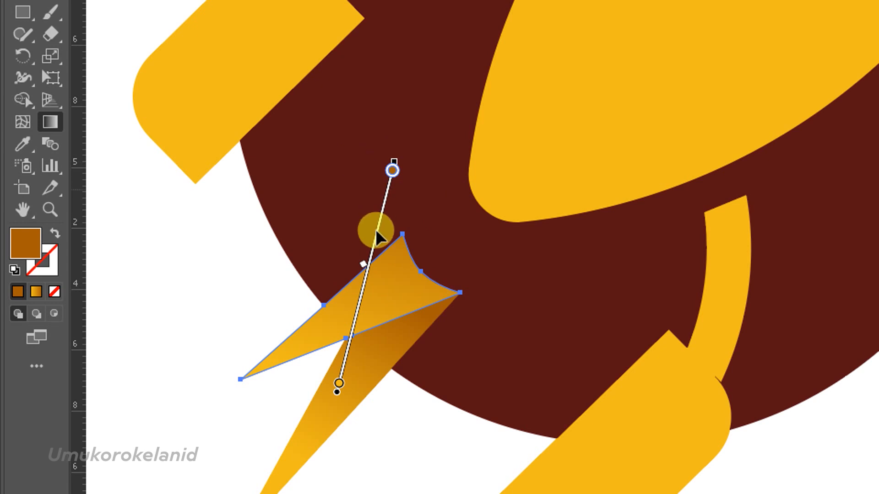
{"action": "left_click_drag", "start_coordinate": [386, 207], "coordinate": [401, 219]}
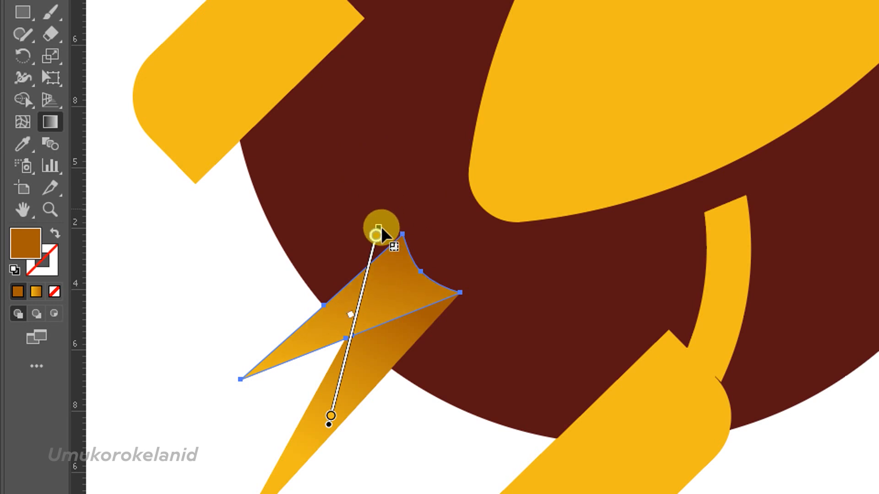
{"action": "left_click_drag", "start_coordinate": [342, 340], "coordinate": [358, 293]}
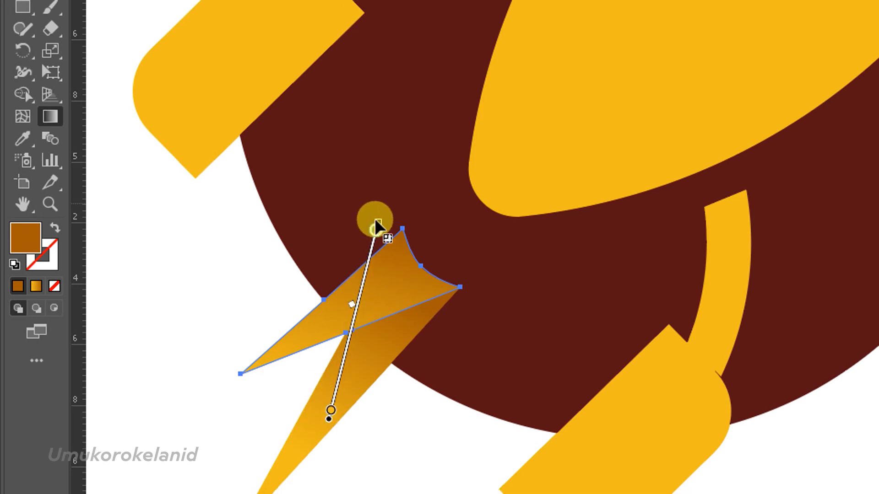
{"action": "left_click_drag", "start_coordinate": [375, 205], "coordinate": [334, 177]}
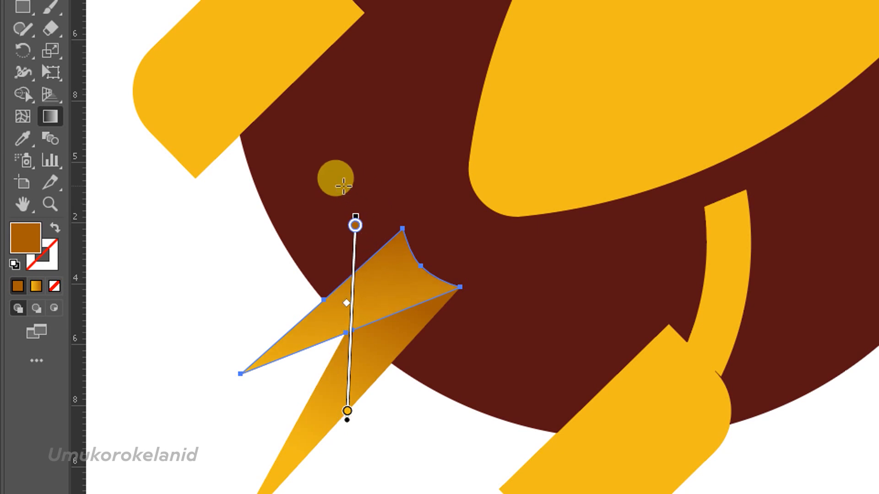
{"action": "key", "text": "alt+F10"}
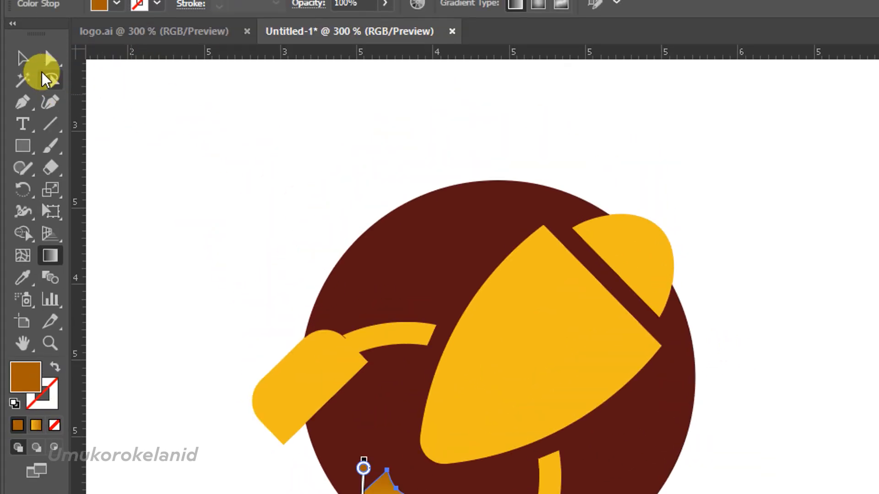
{"action": "left_click", "coordinate": [29, 76]}
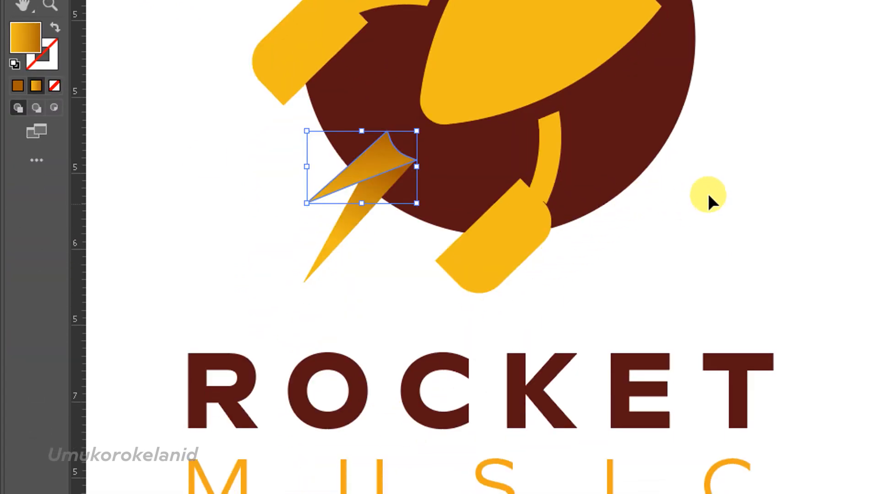
{"action": "left_click", "coordinate": [709, 203]}
{"action": "key", "text": "alt+F10"}
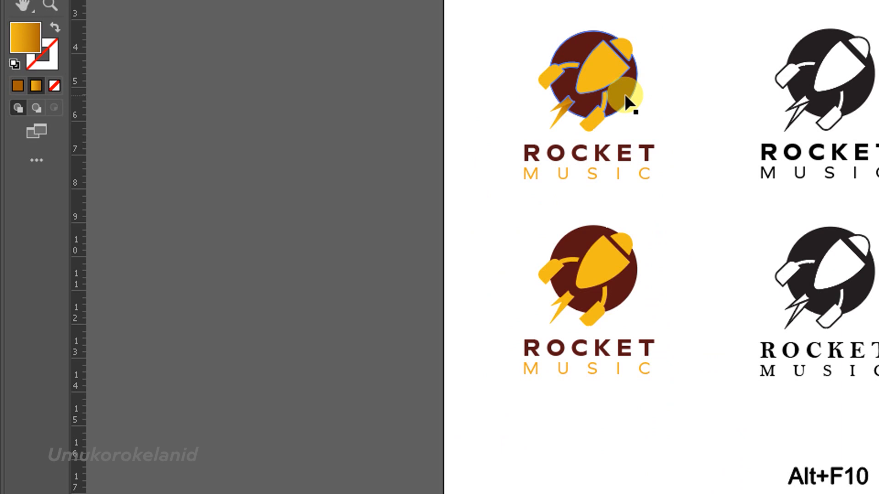
Fill the large rocket body of the top colored logo with the yellow-to-brown gradient swatch.
{"action": "scroll", "coordinate": [631, 103], "scroll_direction": "up", "scroll_amount": 2}
{"action": "scroll", "coordinate": [631, 103], "scroll_direction": "up", "scroll_amount": 3}
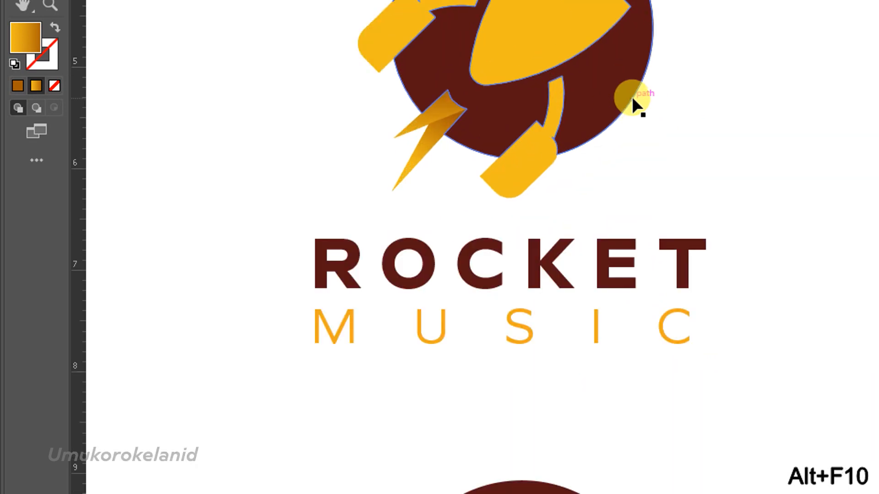
{"action": "scroll", "coordinate": [602, 76], "scroll_direction": "up", "scroll_amount": 2}
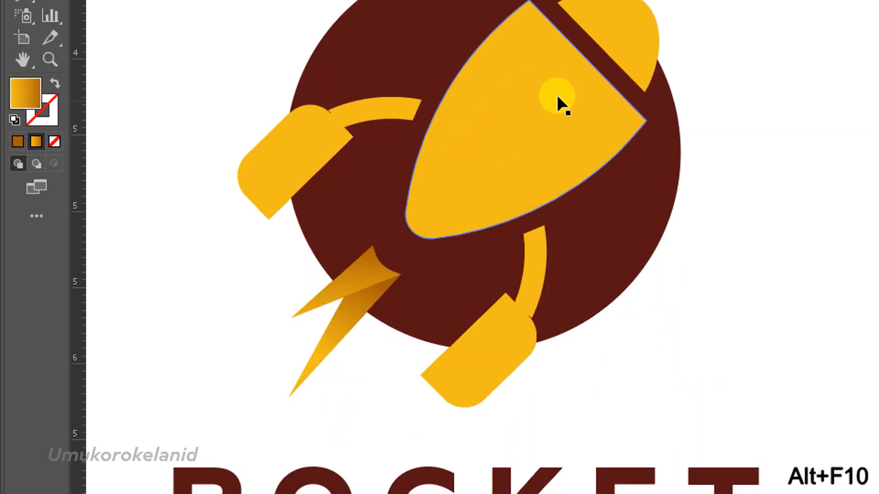
{"action": "left_click", "coordinate": [516, 110]}
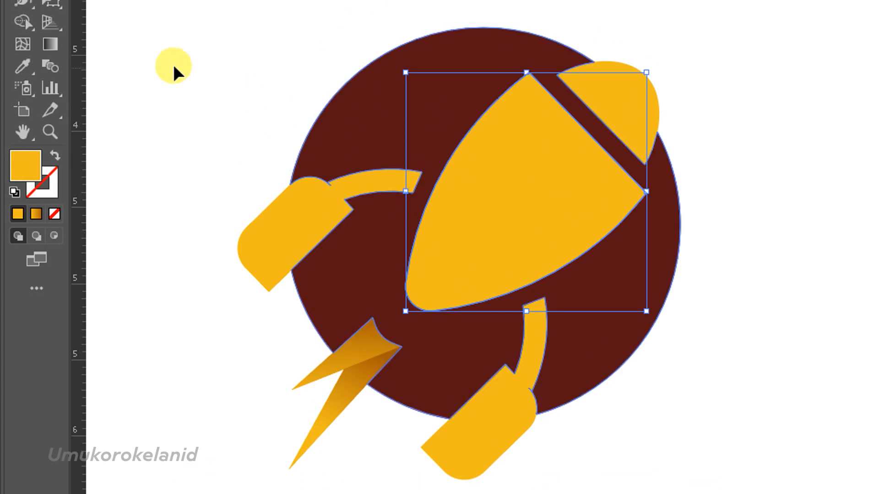
{"action": "left_click", "coordinate": [23, 98]}
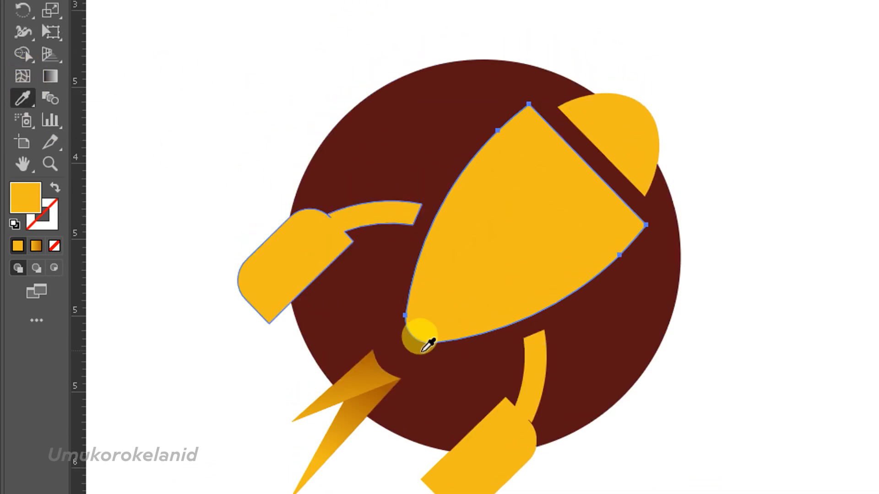
{"action": "scroll", "coordinate": [418, 368], "scroll_direction": "down", "scroll_amount": 2}
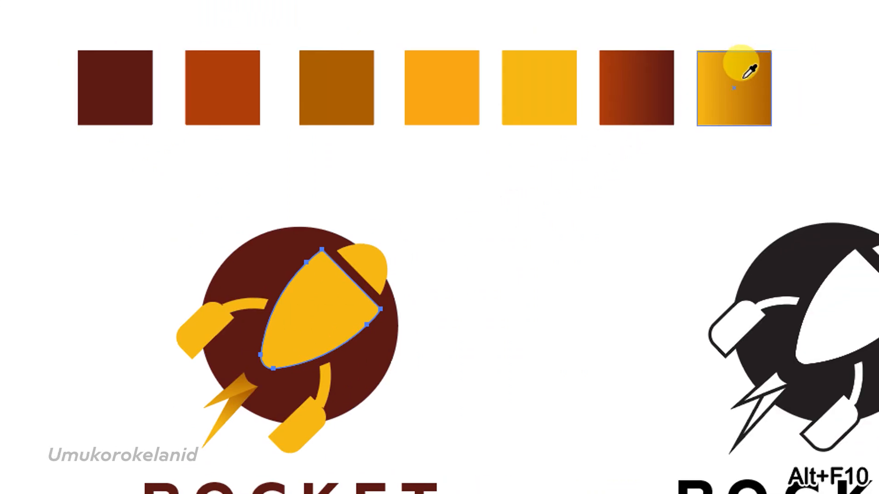
{"action": "left_click", "coordinate": [876, 71]}
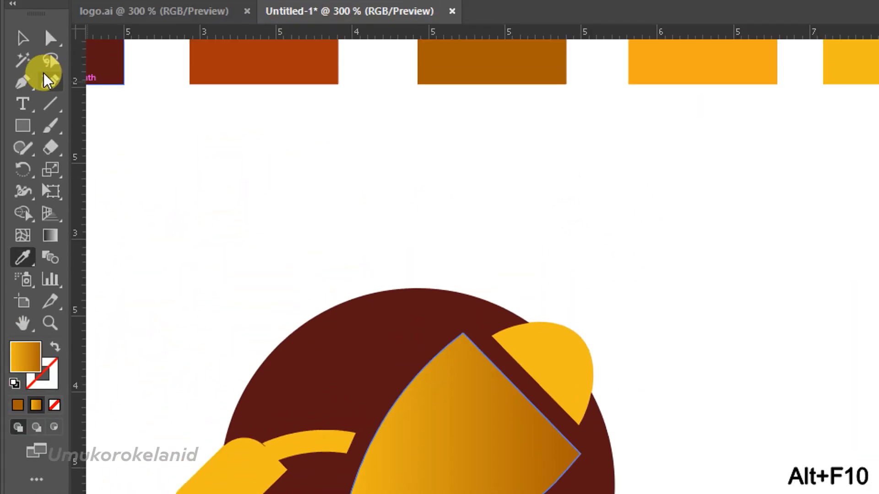
{"action": "left_click", "coordinate": [27, 76]}
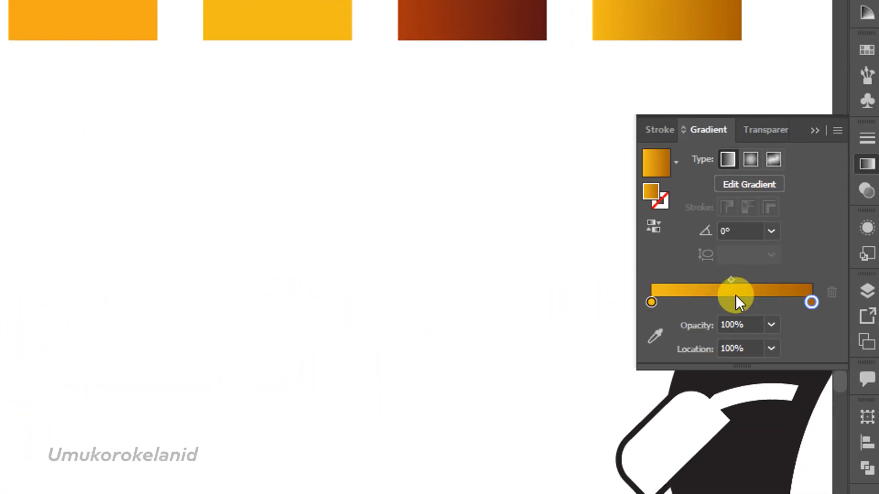
Add a middle color stop to the rocket body's gradient and color it with the flat brown palette swatch.
{"action": "left_click", "coordinate": [729, 303]}
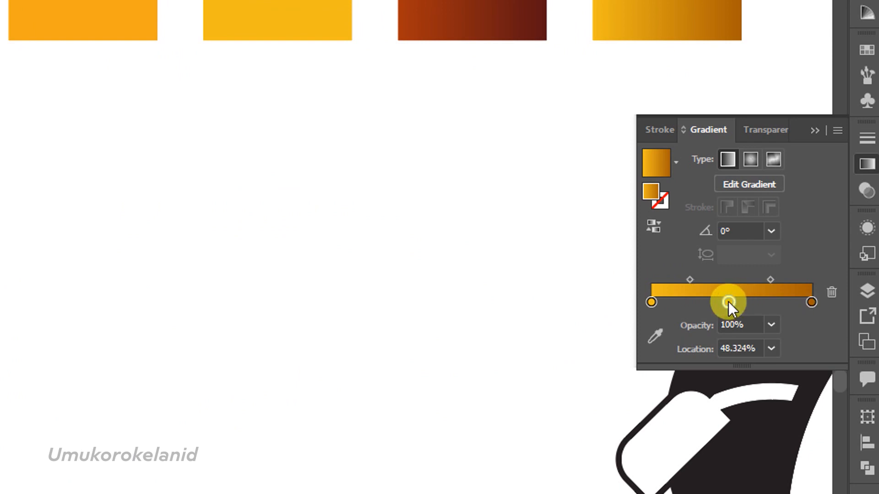
{"action": "left_click", "coordinate": [654, 344]}
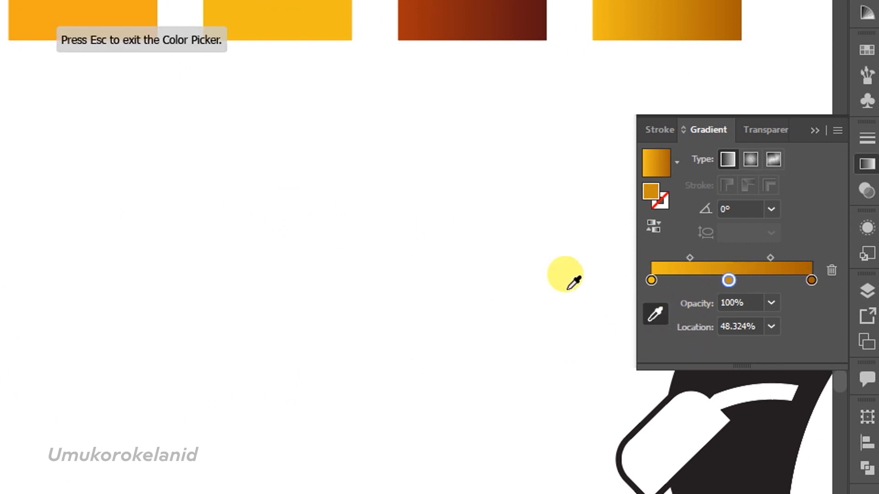
{"action": "scroll", "coordinate": [183, 110], "scroll_direction": "up", "scroll_amount": 4}
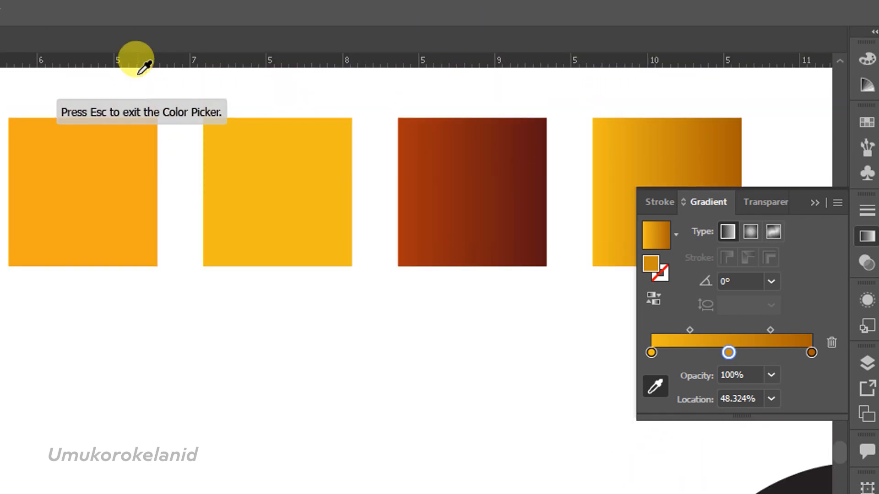
{"action": "scroll", "coordinate": [138, 66], "scroll_direction": "up", "scroll_amount": 1}
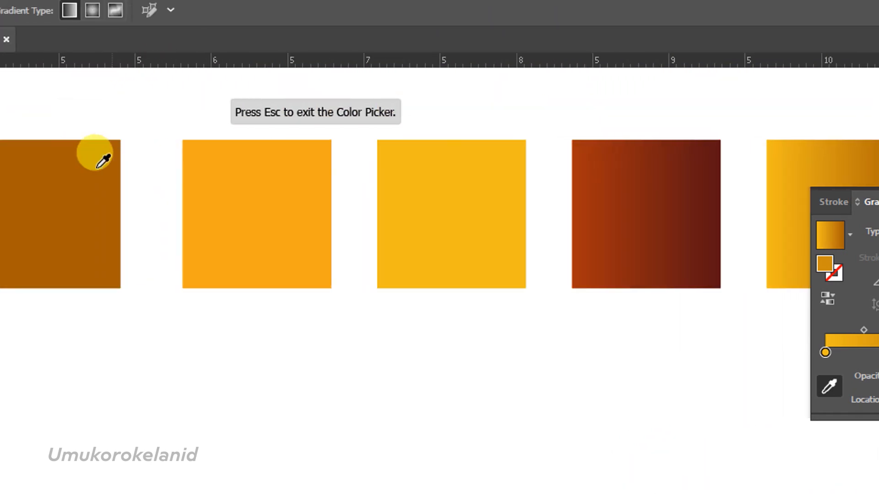
{"action": "left_click", "coordinate": [131, 157]}
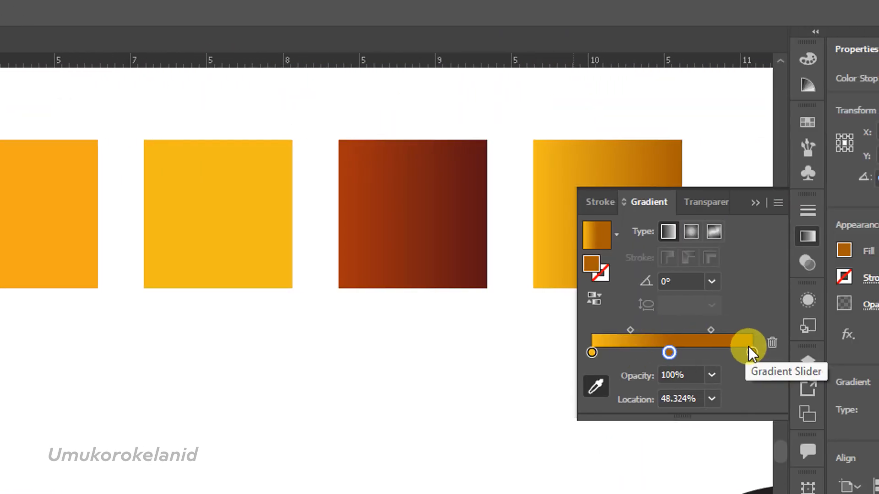
Recolor the end stop of the rocket body's gradient with the flat yellow palette swatch, undoing any extra stop.
{"action": "left_click", "coordinate": [789, 353]}
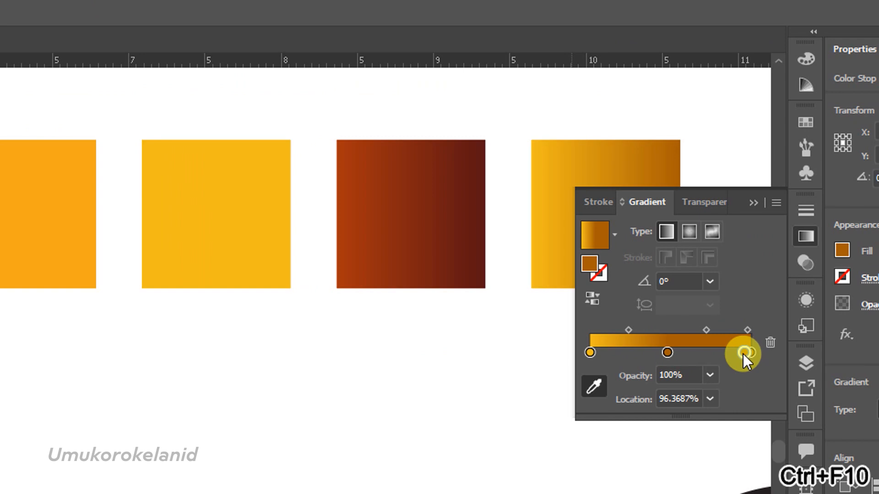
{"action": "key", "text": "ctrl+z"}
{"action": "left_click", "coordinate": [751, 353]}
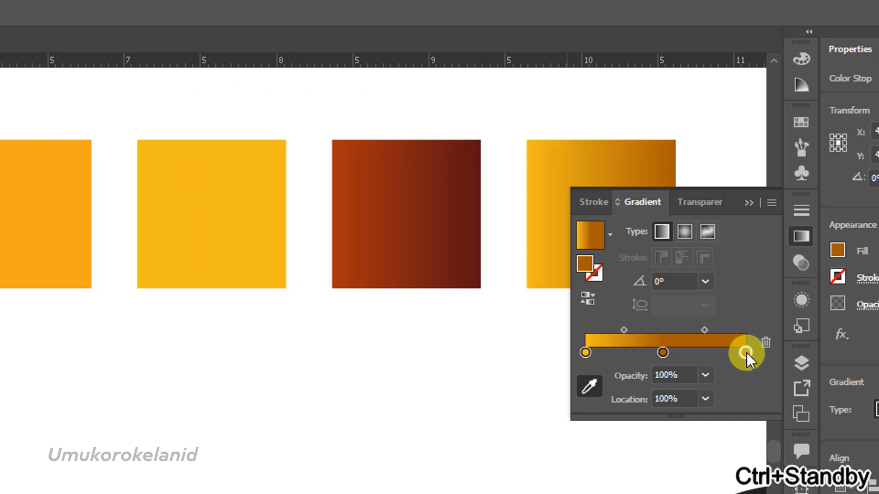
{"action": "left_click", "coordinate": [592, 385]}
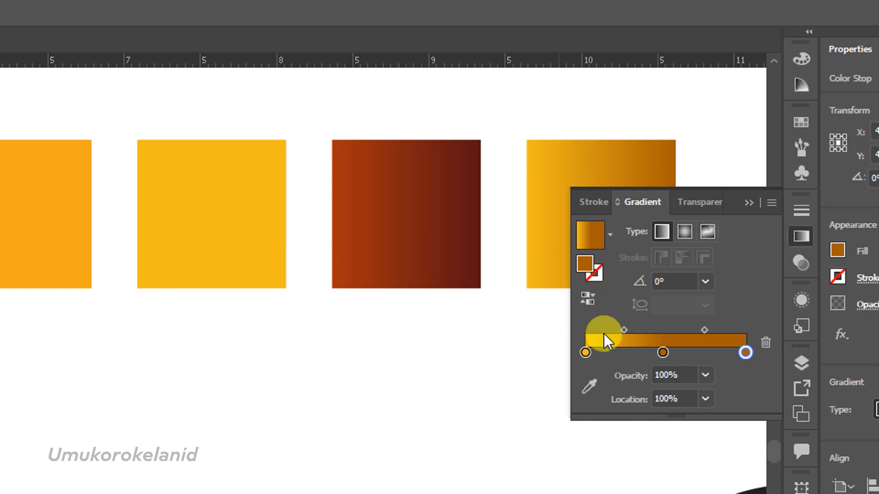
{"action": "left_click", "coordinate": [591, 388]}
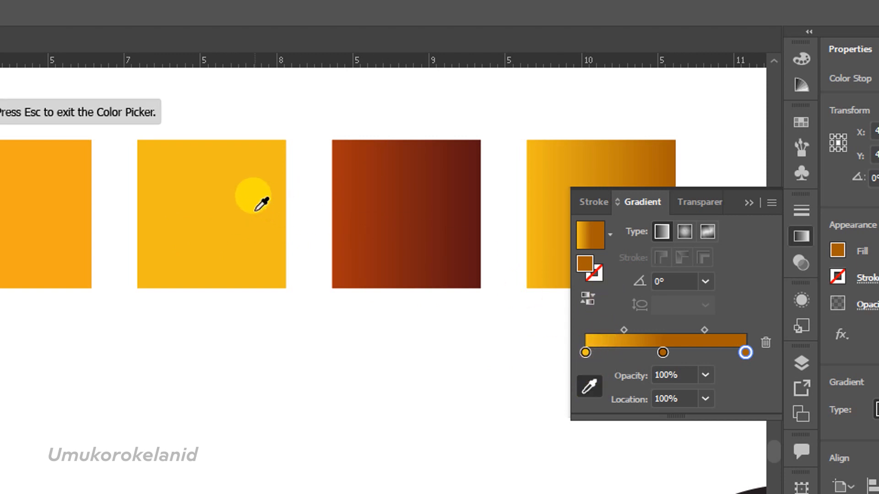
{"action": "left_click", "coordinate": [264, 215]}
Angle the rocket body's gradient diagonally across its width and center the brown band along the body's long axis.
{"action": "scroll", "coordinate": [222, 390], "scroll_direction": "down", "scroll_amount": 2}
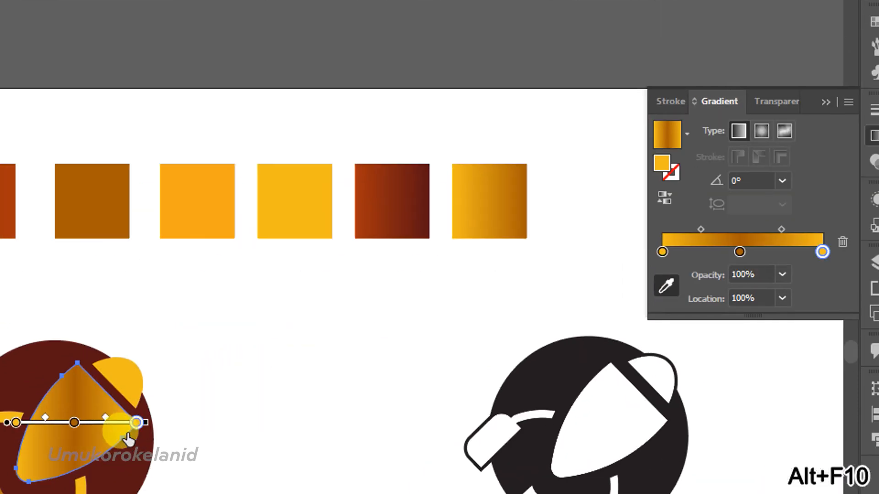
{"action": "scroll", "coordinate": [174, 393], "scroll_direction": "up", "scroll_amount": 1}
{"action": "scroll", "coordinate": [175, 392], "scroll_direction": "up", "scroll_amount": 1}
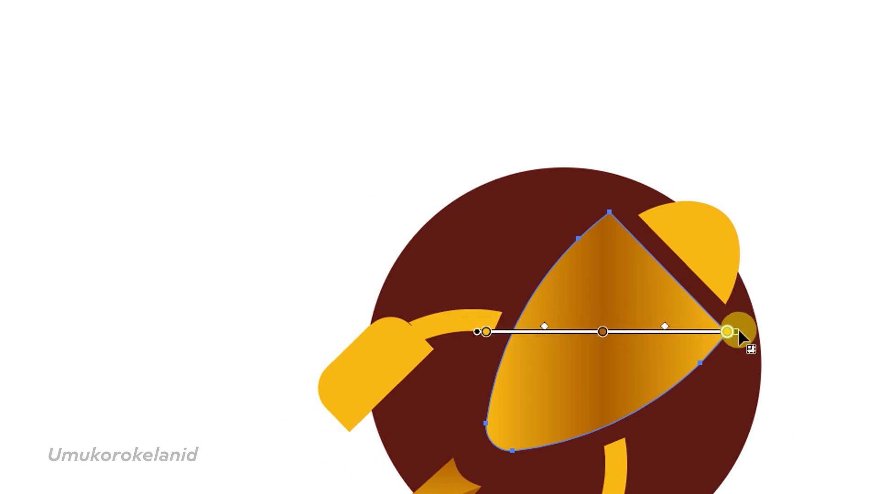
{"action": "mouse_move", "coordinate": [741, 329]}
{"action": "left_mouse_down"}
{"action": "mouse_move", "coordinate": [732, 375]}
{"action": "mouse_move", "coordinate": [627, 419]}
{"action": "mouse_move", "coordinate": [567, 418]}
{"action": "mouse_move", "coordinate": [591, 398]}
{"action": "left_mouse_up"}
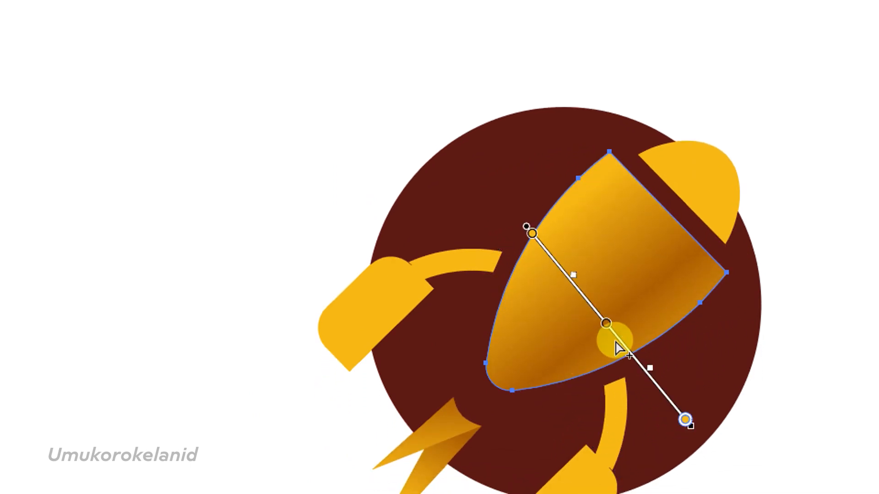
{"action": "mouse_move", "coordinate": [616, 337]}
{"action": "left_mouse_down"}
{"action": "mouse_move", "coordinate": [604, 299]}
{"action": "mouse_move", "coordinate": [613, 303]}
{"action": "left_mouse_up"}
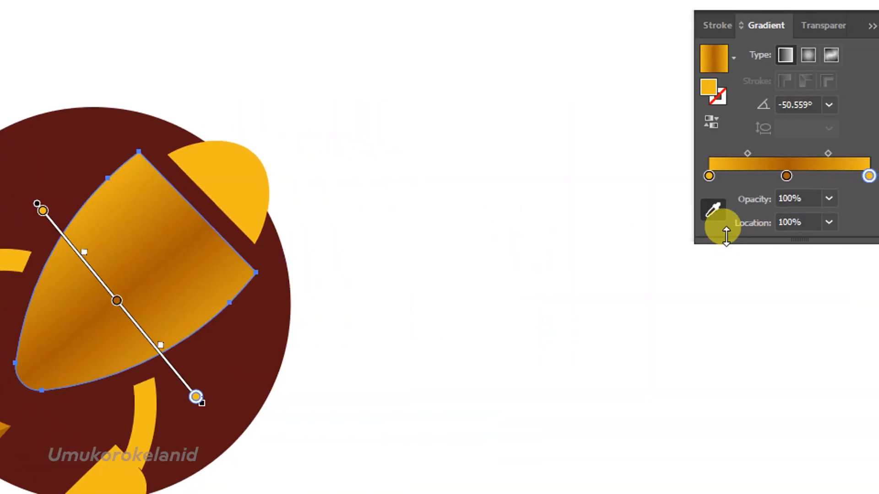
Widen the brown band of the rocket body's gradient by spreading its midpoints, then lengthen the gradient and fine-tune its position.
{"action": "left_click", "coordinate": [848, 104]}
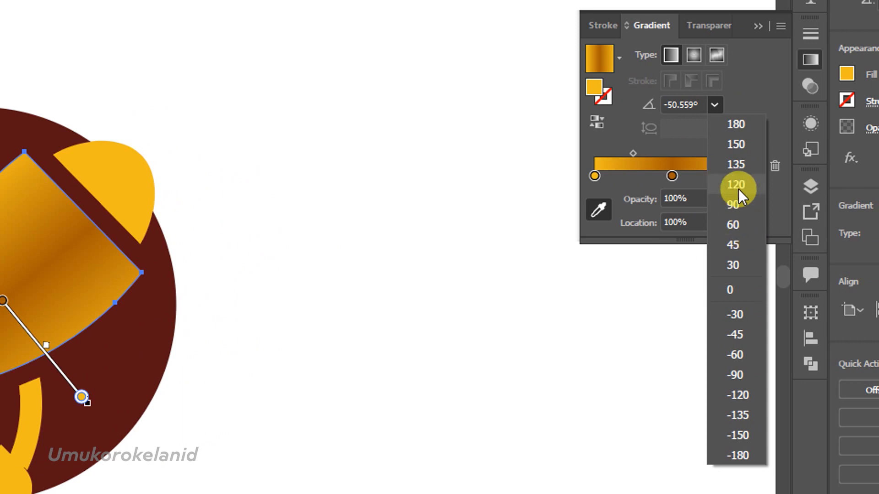
{"action": "left_click", "coordinate": [720, 109]}
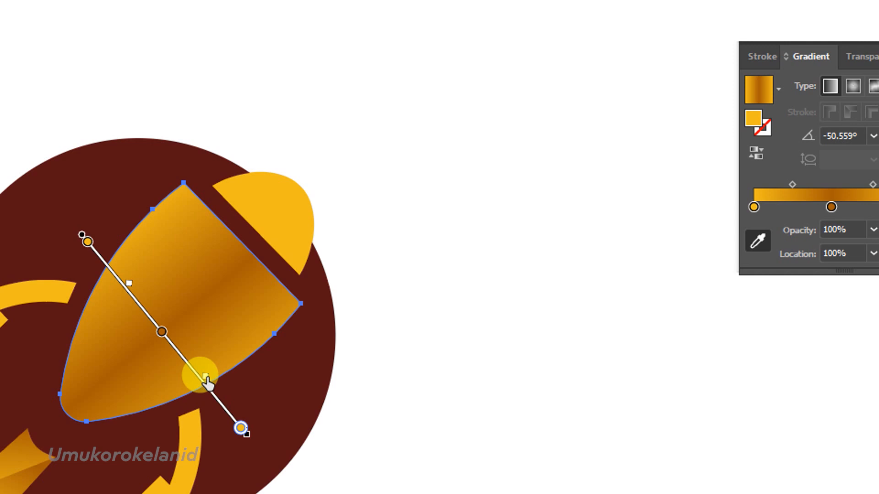
{"action": "mouse_move", "coordinate": [204, 378]}
{"action": "left_mouse_down"}
{"action": "mouse_move", "coordinate": [186, 355]}
{"action": "mouse_move", "coordinate": [219, 391]}
{"action": "left_mouse_up"}
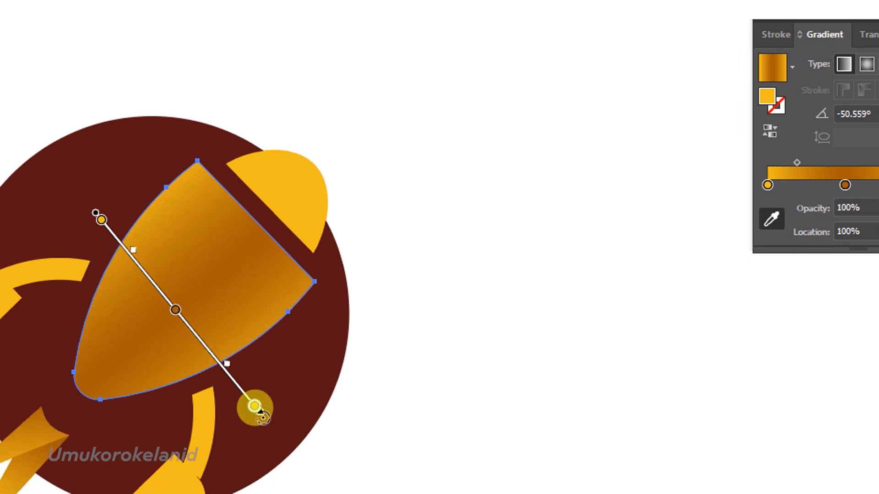
{"action": "mouse_move", "coordinate": [261, 416]}
{"action": "left_mouse_down"}
{"action": "mouse_move", "coordinate": [271, 430]}
{"action": "mouse_move", "coordinate": [270, 411]}
{"action": "left_mouse_up"}
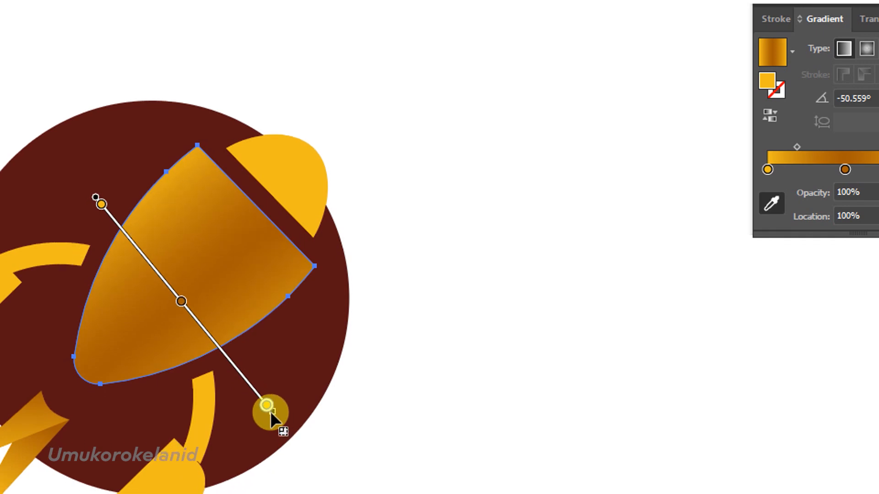
{"action": "mouse_move", "coordinate": [199, 311]}
{"action": "left_mouse_down"}
{"action": "mouse_move", "coordinate": [191, 299]}
{"action": "mouse_move", "coordinate": [195, 305]}
{"action": "left_mouse_up"}
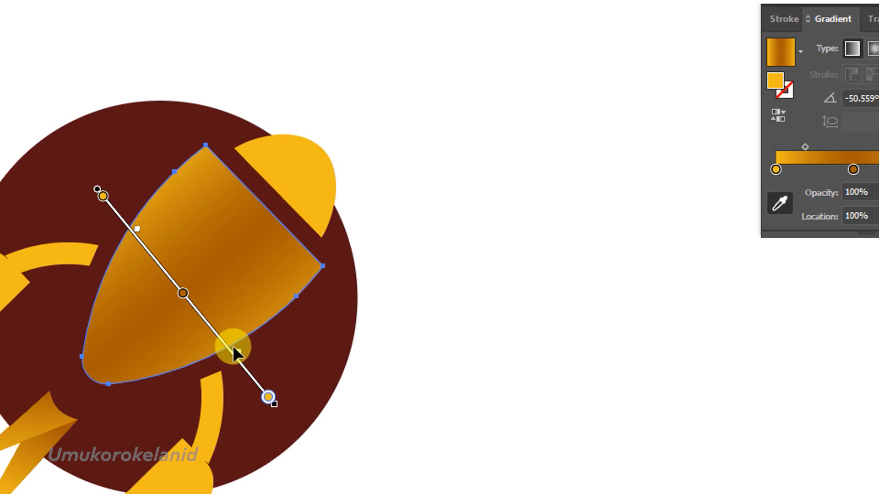
{"action": "left_click_drag", "start_coordinate": [237, 352], "coordinate": [227, 343]}
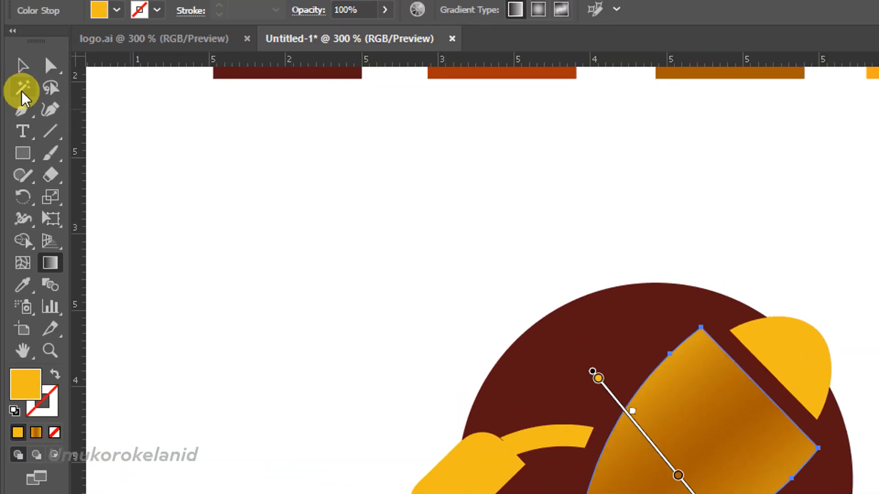
Apply the rocket body's yellow-brown-yellow gradient to the nose cone.
{"action": "left_click", "coordinate": [28, 75]}
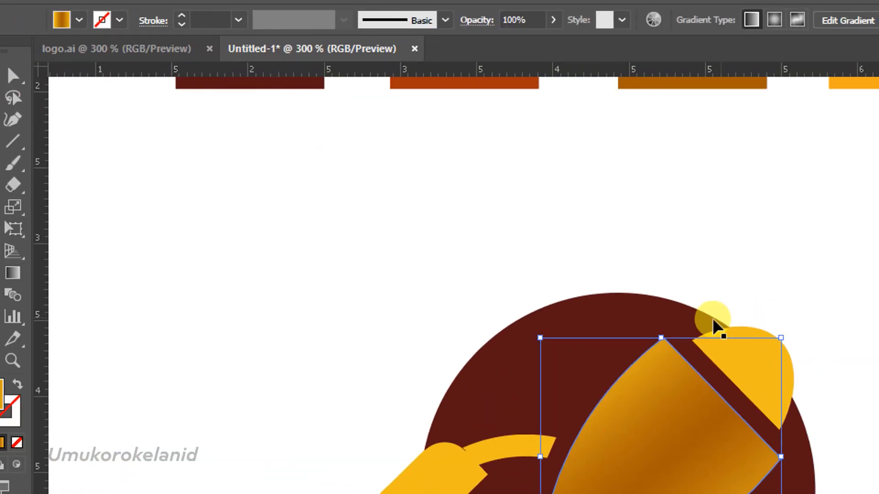
{"action": "left_click", "coordinate": [801, 337]}
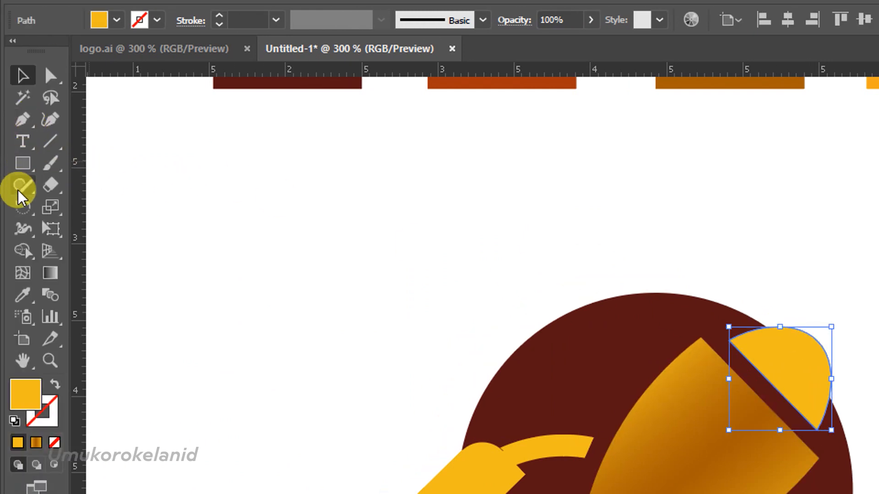
{"action": "left_click", "coordinate": [25, 298]}
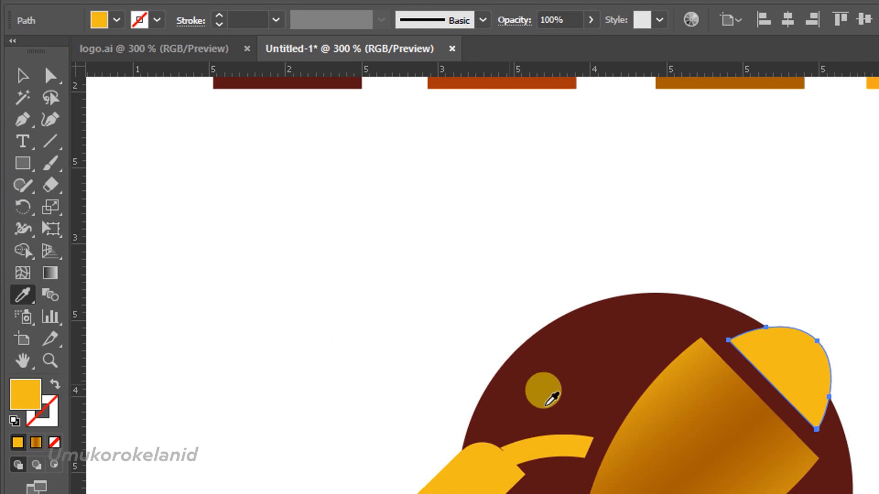
{"action": "left_click", "coordinate": [685, 436]}
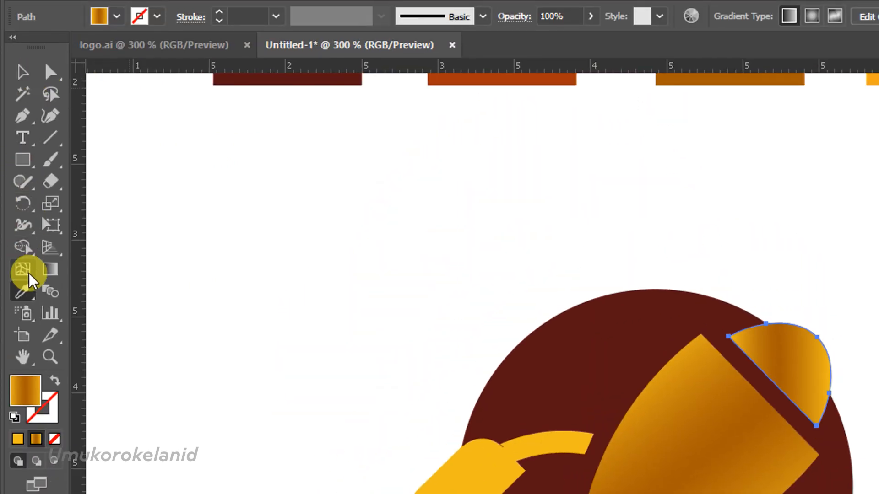
Angle the nose cone's gradient diagonally across its width to match the body, center it on the cone, and deselect it.
{"action": "left_click", "coordinate": [49, 270]}
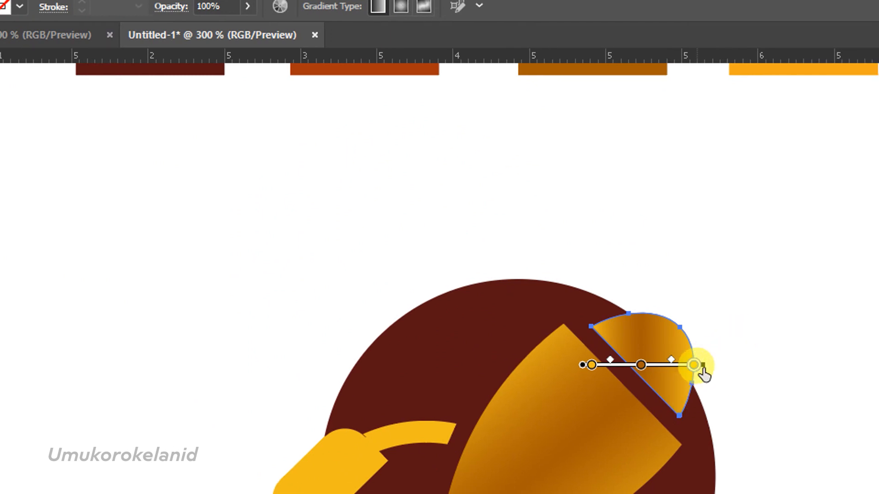
{"action": "mouse_move", "coordinate": [707, 366]}
{"action": "left_mouse_down"}
{"action": "mouse_move", "coordinate": [720, 328]}
{"action": "mouse_move", "coordinate": [696, 437]}
{"action": "mouse_move", "coordinate": [669, 493]}
{"action": "left_mouse_up"}
{"action": "mouse_move", "coordinate": [668, 419]}
{"action": "left_mouse_down"}
{"action": "mouse_move", "coordinate": [685, 382]}
{"action": "mouse_move", "coordinate": [696, 389]}
{"action": "left_mouse_up"}
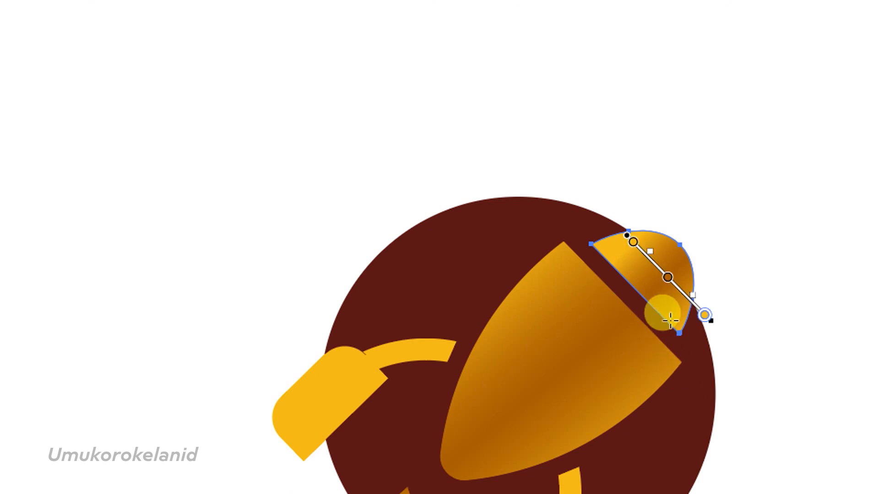
{"action": "left_click_drag", "start_coordinate": [685, 293], "coordinate": [674, 283]}
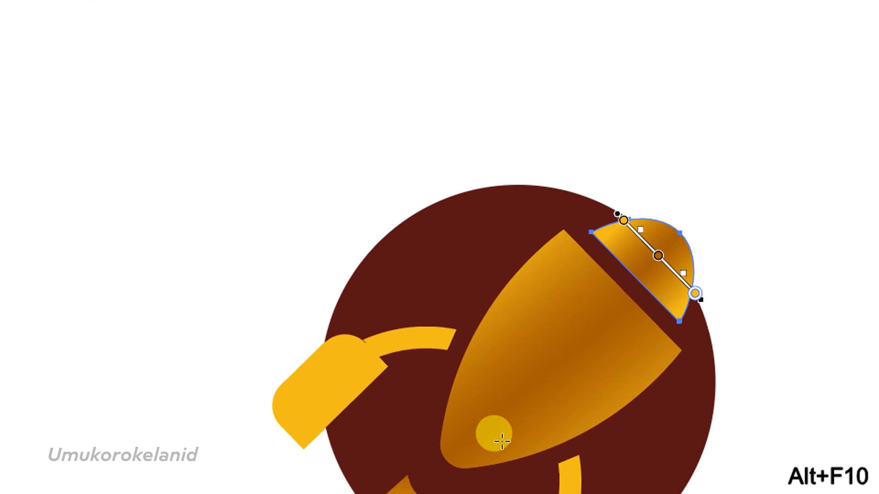
{"action": "scroll", "coordinate": [508, 419], "scroll_direction": "down", "scroll_amount": 3}
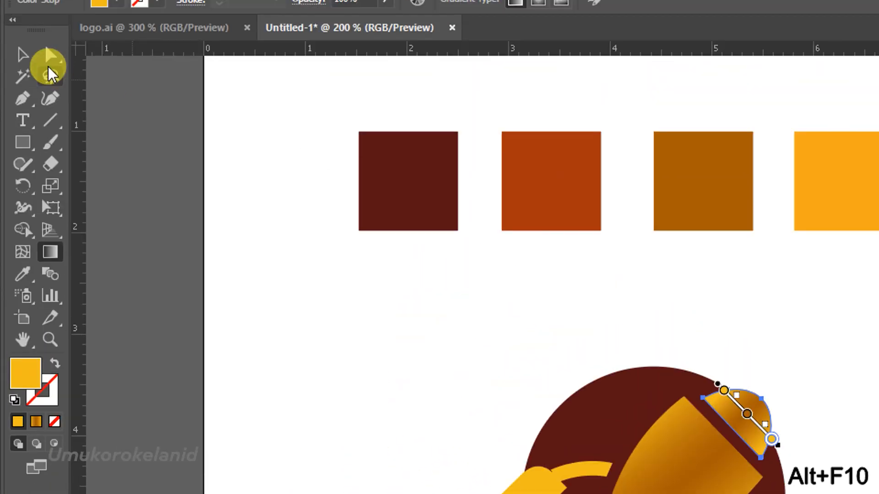
{"action": "left_click", "coordinate": [24, 74]}
{"action": "left_click", "coordinate": [418, 448]}
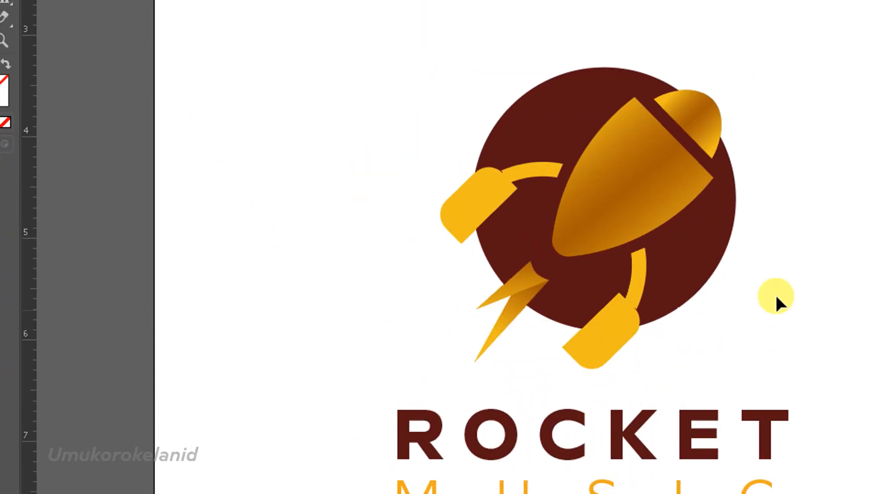
Fill the dark circle behind the rocket with the red-to-maroon gradient swatch.
{"action": "scroll", "coordinate": [786, 298], "scroll_direction": "up", "scroll_amount": 1}
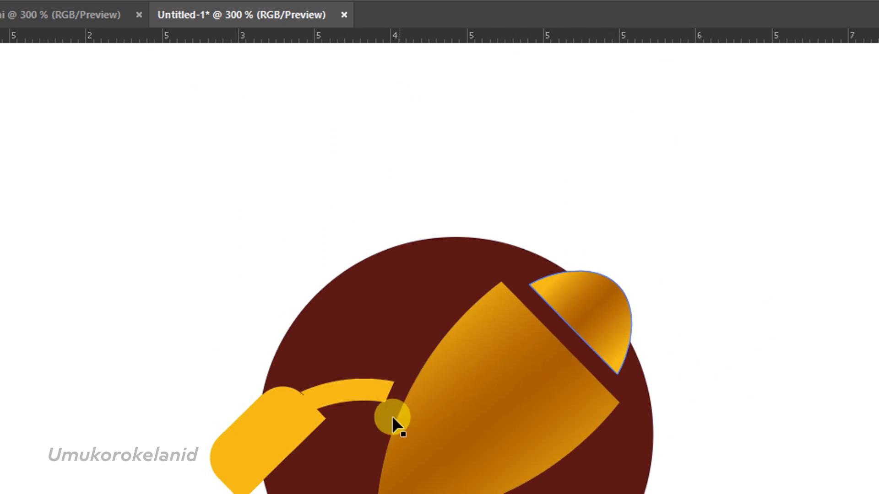
{"action": "key", "text": "alt+F10"}
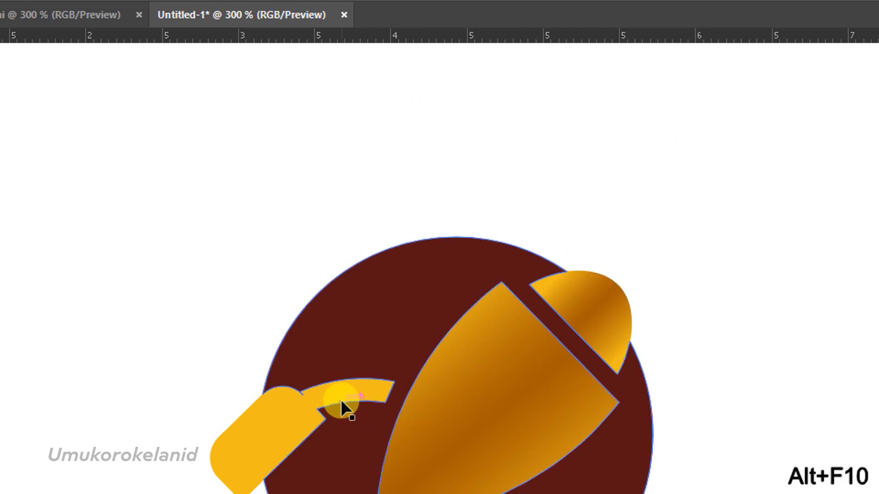
{"action": "left_click", "coordinate": [393, 288]}
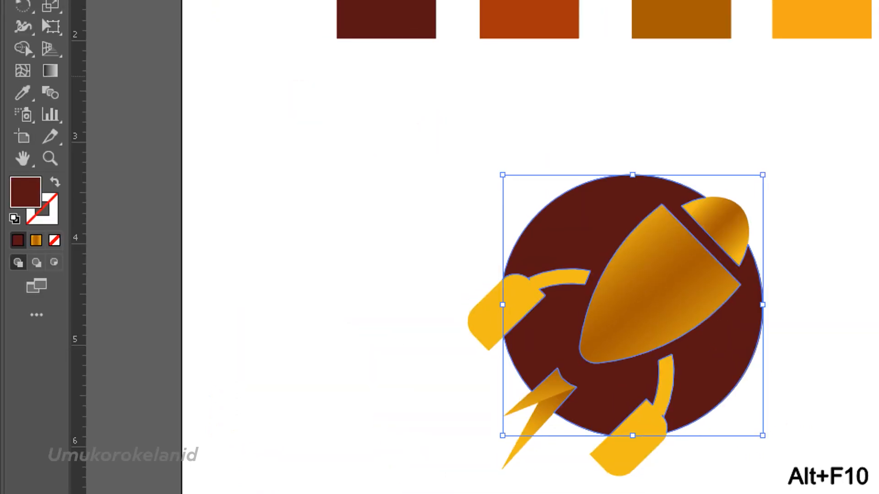
{"action": "left_click", "coordinate": [23, 92]}
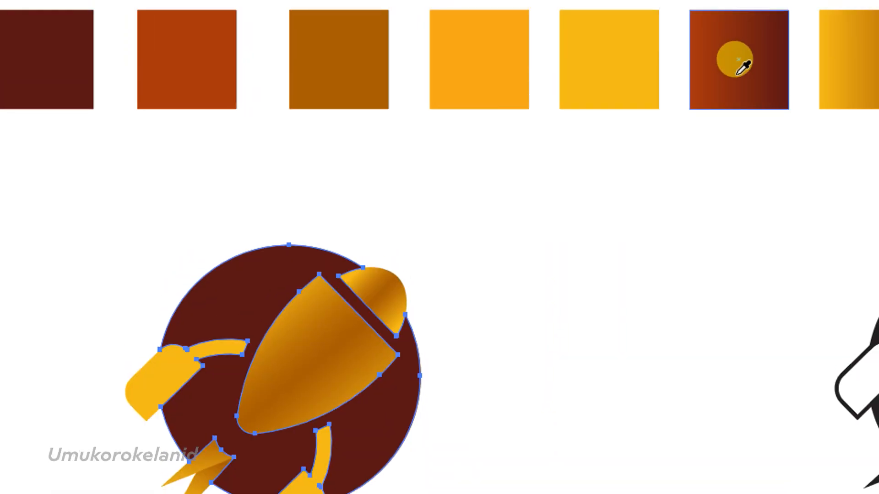
{"action": "left_click", "coordinate": [738, 72]}
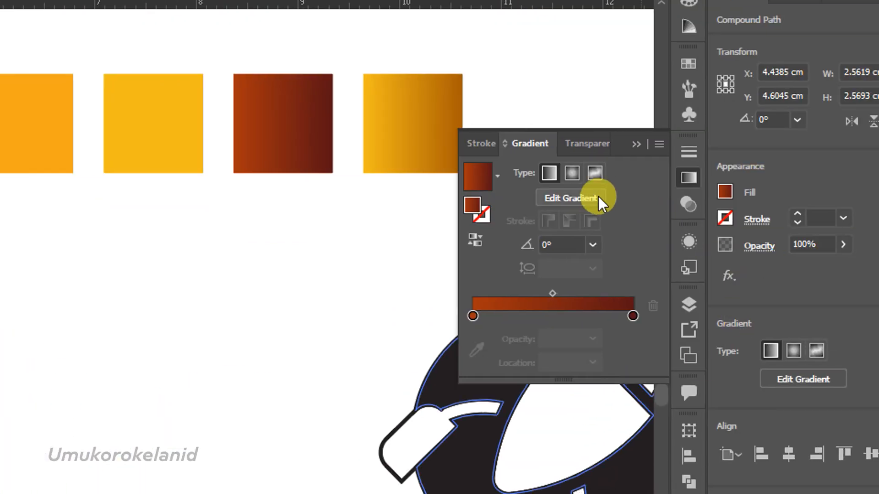
Change the background circle's red-to-maroon gradient to radial.
{"action": "left_click", "coordinate": [573, 175]}
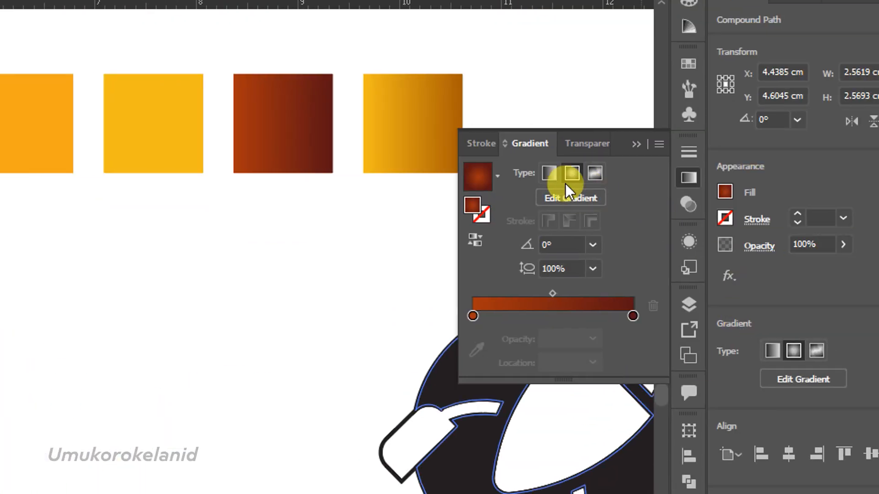
{"action": "left_click", "coordinate": [593, 269]}
{"action": "left_click", "coordinate": [611, 444]}
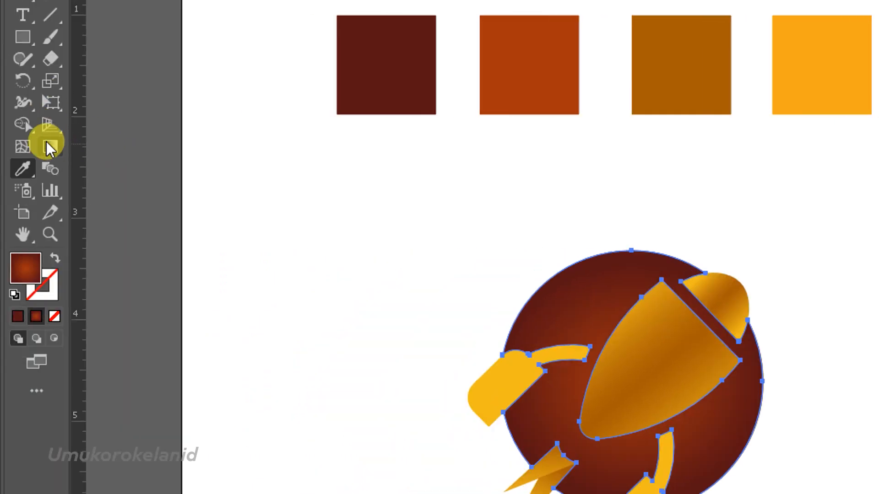
Match the radial gradient's height to the background circle, shift its center up and right behind the rocket body, and deselect the circle.
{"action": "left_click", "coordinate": [49, 147]}
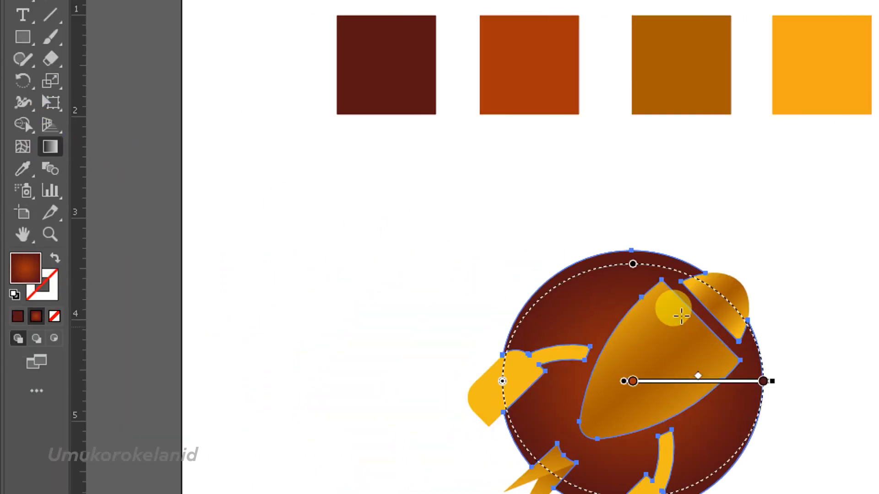
{"action": "left_click_drag", "start_coordinate": [633, 264], "coordinate": [633, 251]}
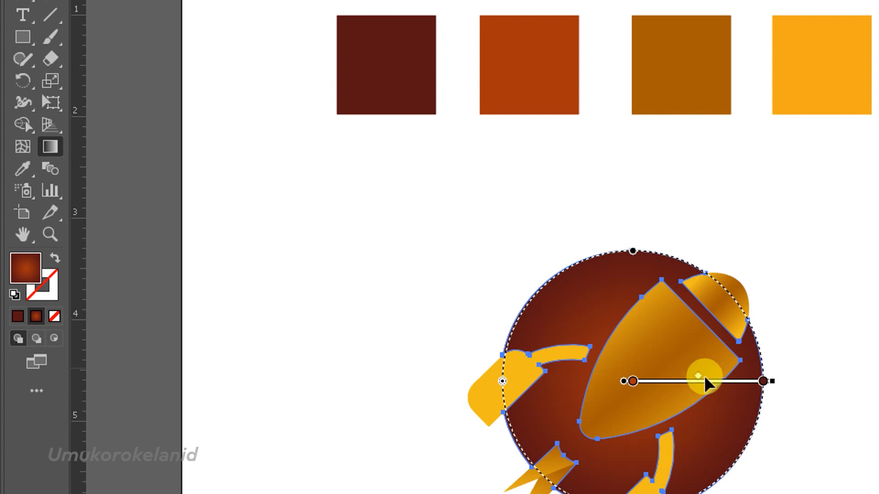
{"action": "left_click_drag", "start_coordinate": [709, 381], "coordinate": [729, 339]}
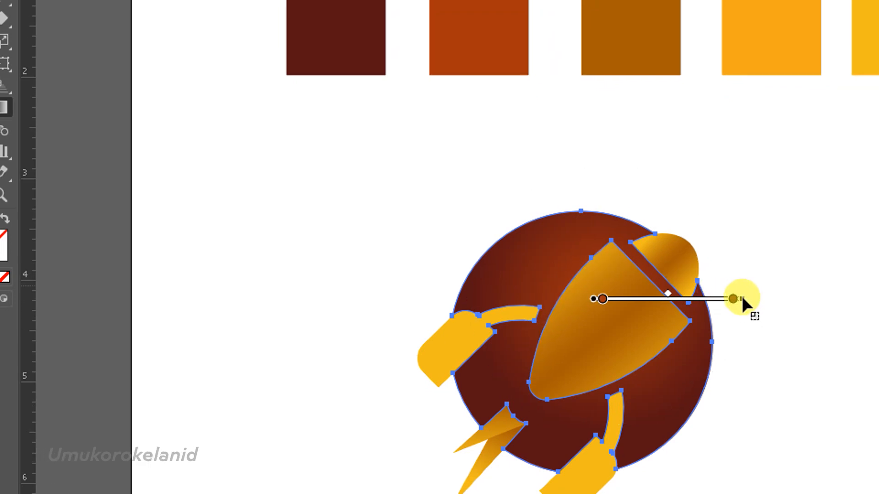
{"action": "left_click_drag", "start_coordinate": [741, 294], "coordinate": [740, 294]}
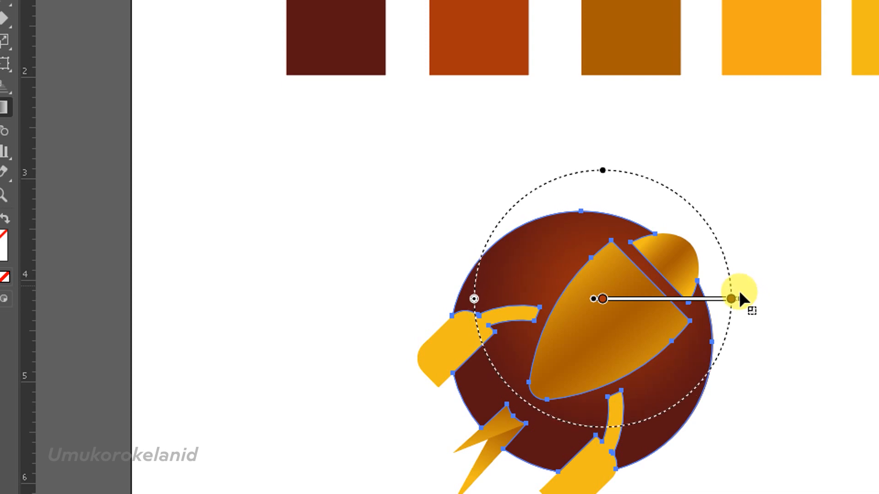
{"action": "left_click_drag", "start_coordinate": [647, 298], "coordinate": [656, 304]}
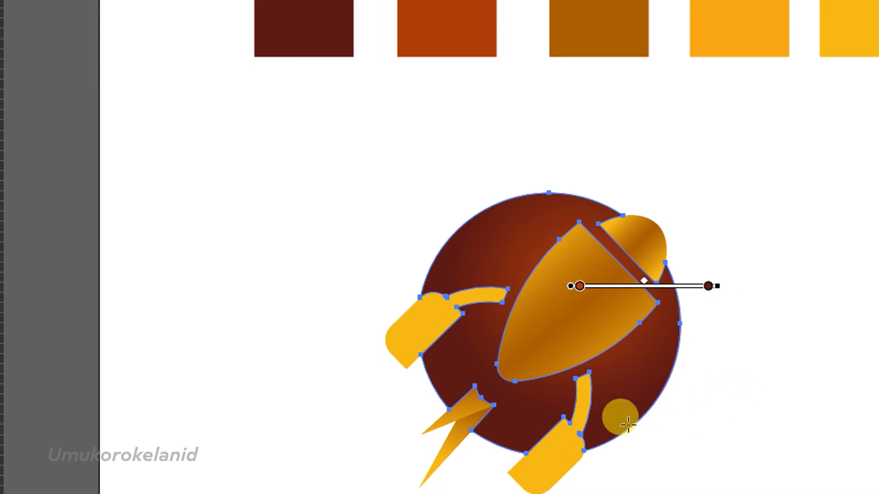
{"action": "left_click", "coordinate": [579, 475]}
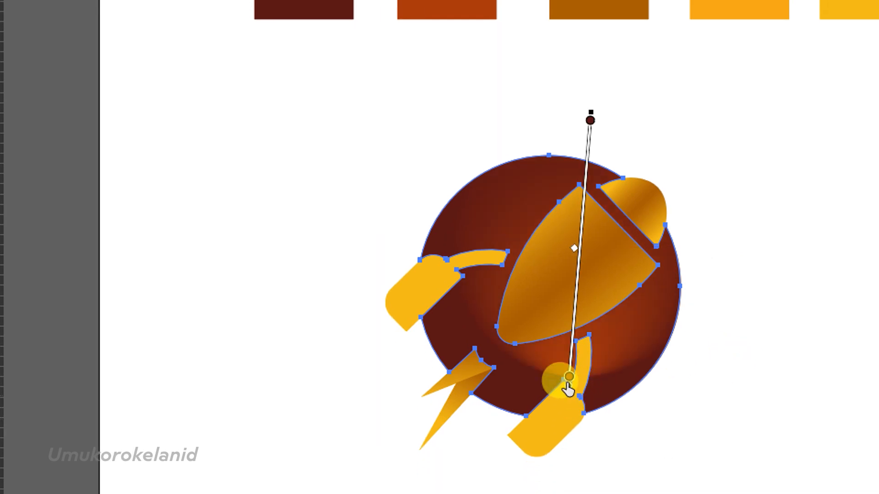
{"action": "key", "text": "ctrl+z"}
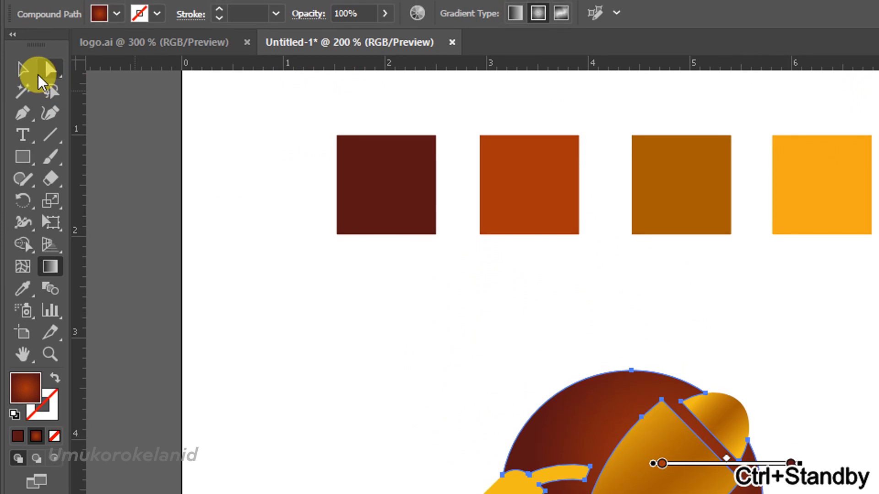
{"action": "left_click", "coordinate": [22, 70]}
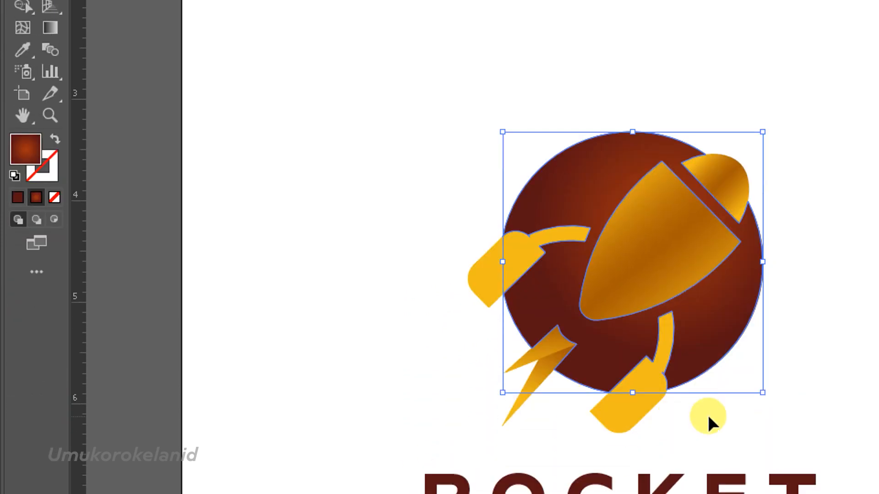
{"action": "left_click", "coordinate": [692, 420]}
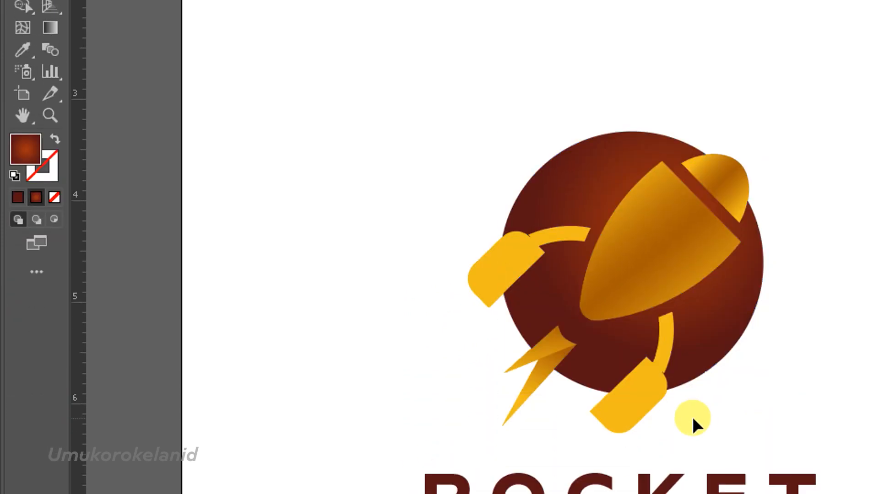
Fill both side fins of the rocket with the yellow-to-brown gradient swatch and deselect them.
{"action": "left_click", "coordinate": [648, 399]}
{"action": "left_click", "coordinate": [500, 285], "text": "shift"}
{"action": "left_click", "coordinate": [22, 73]}
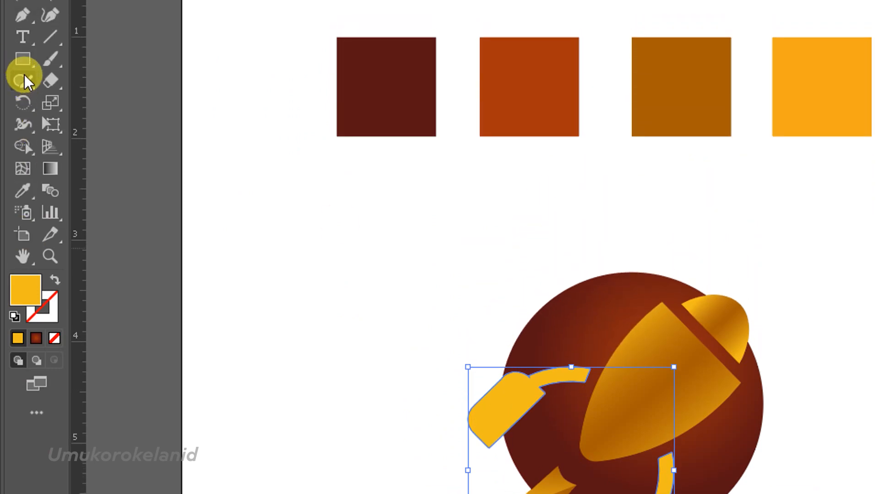
{"action": "left_click", "coordinate": [19, 176]}
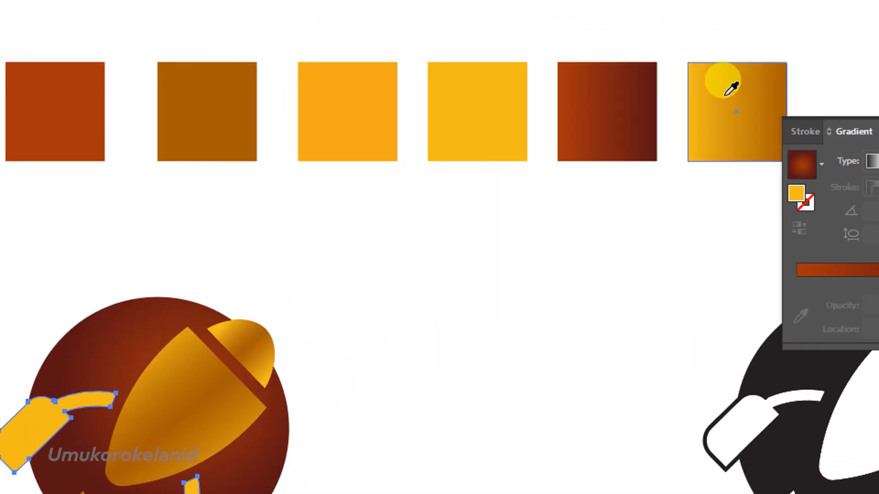
{"action": "left_click", "coordinate": [726, 95]}
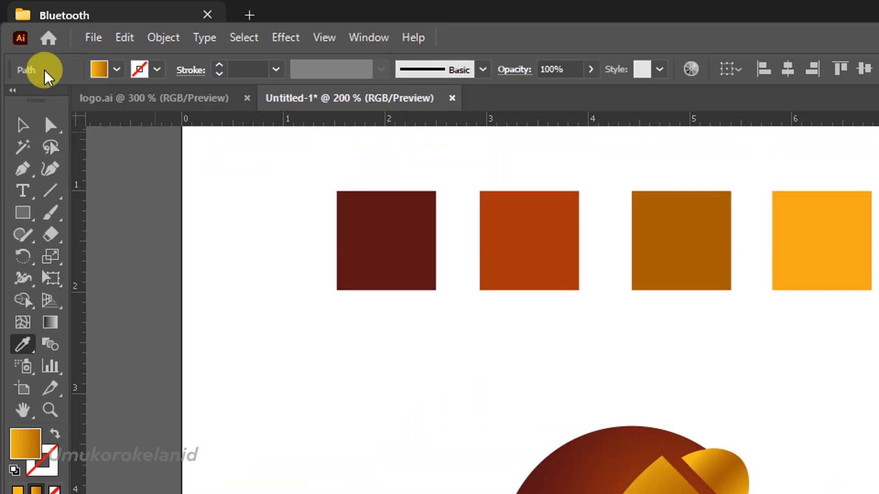
{"action": "left_click", "coordinate": [24, 124]}
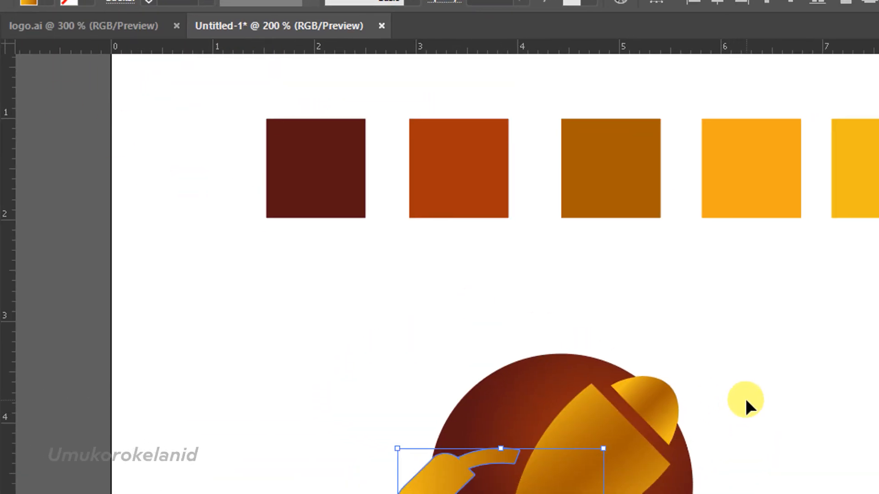
{"action": "left_click", "coordinate": [745, 400]}
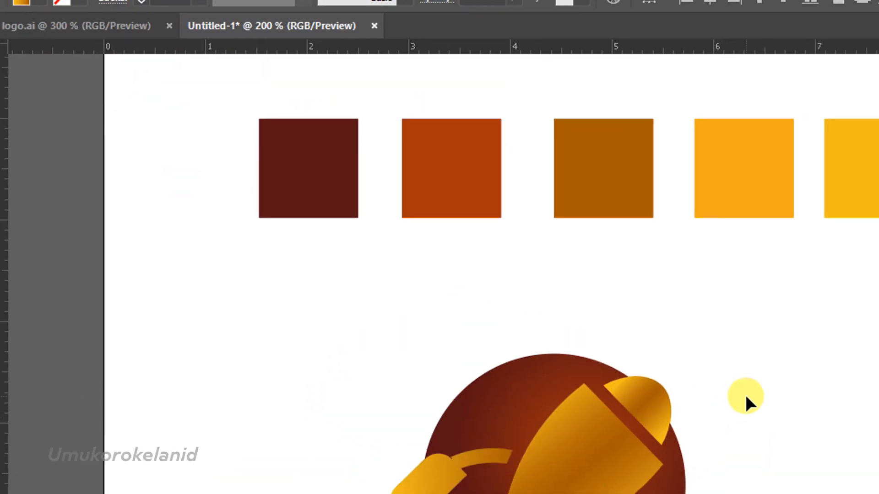
Angle the lower-right fin's gradient diagonally along the fin, with yellow at its outer end and brown toward the rocket body.
{"action": "left_click", "coordinate": [575, 426]}
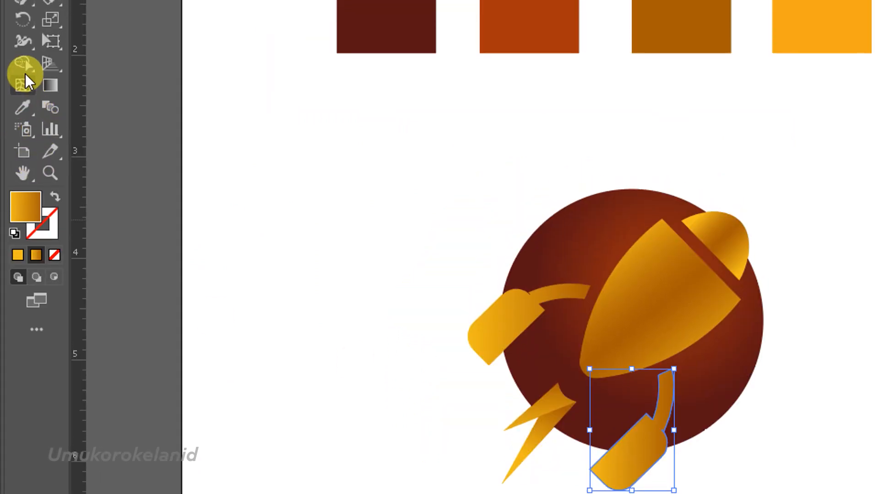
{"action": "left_click", "coordinate": [50, 84]}
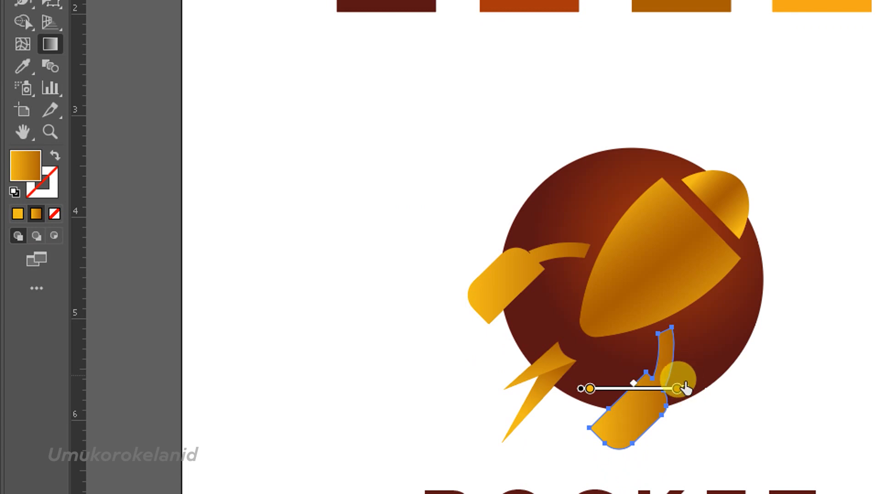
{"action": "key", "text": "ctrl"}
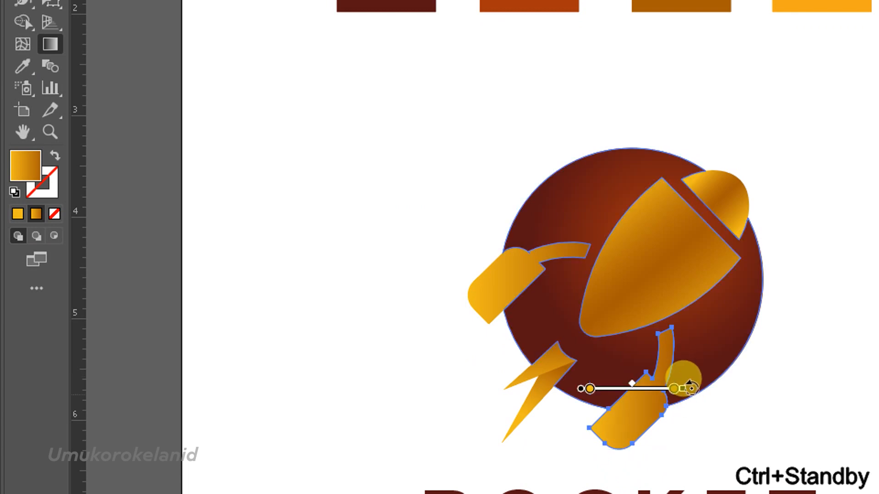
{"action": "mouse_move", "coordinate": [691, 388]}
{"action": "left_mouse_down"}
{"action": "mouse_move", "coordinate": [703, 336]}
{"action": "mouse_move", "coordinate": [678, 272]}
{"action": "left_mouse_up"}
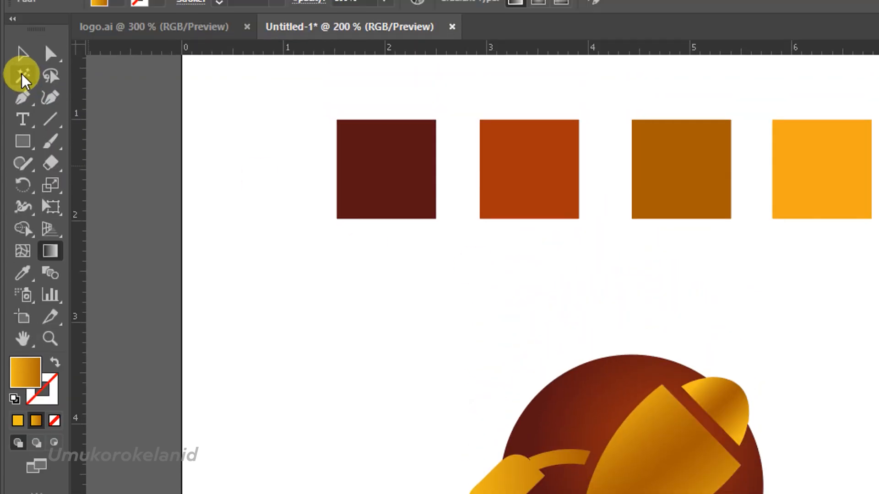
Angle the left fin's gradient diagonally from yellow at its outer end to brown near the body, and deselect it.
{"action": "left_click", "coordinate": [22, 54]}
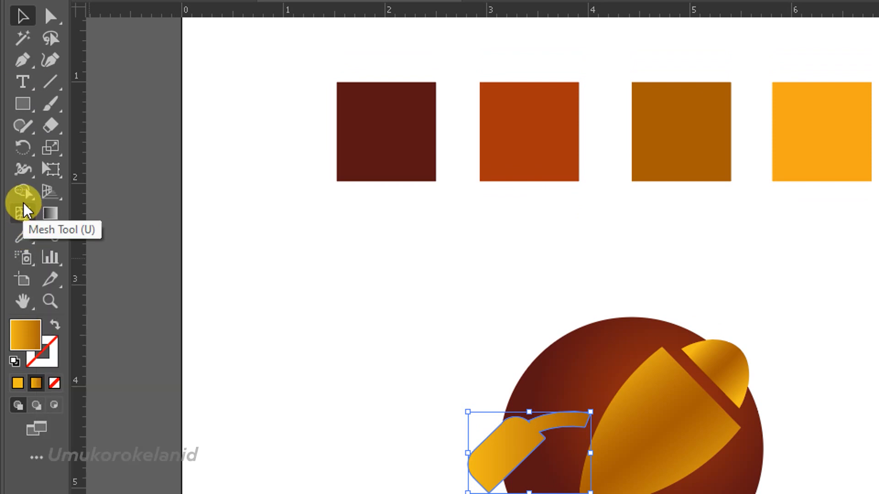
{"action": "left_click", "coordinate": [49, 213]}
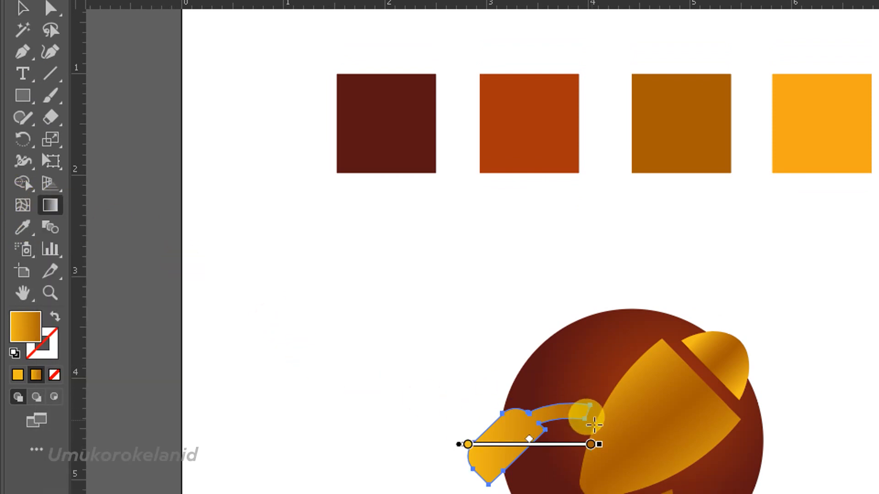
{"action": "mouse_move", "coordinate": [609, 416]}
{"action": "left_mouse_down"}
{"action": "mouse_move", "coordinate": [597, 321]}
{"action": "mouse_move", "coordinate": [581, 297]}
{"action": "mouse_move", "coordinate": [589, 301]}
{"action": "left_mouse_up"}
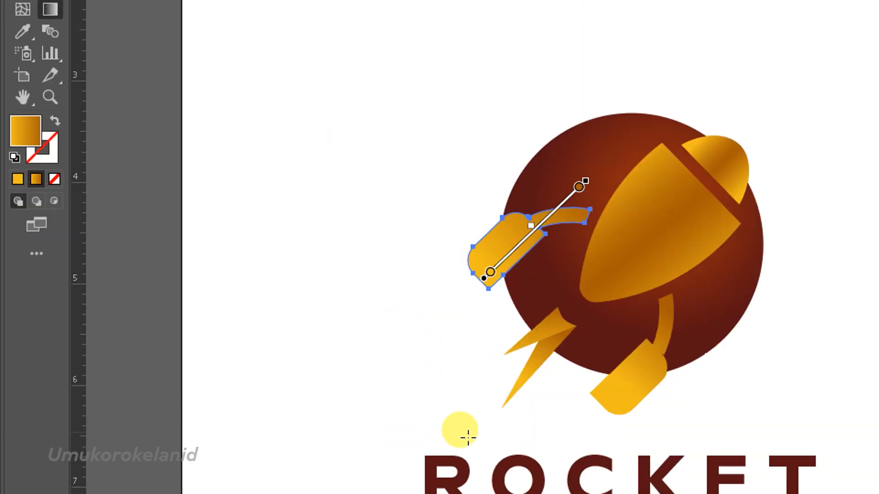
{"action": "scroll", "coordinate": [496, 391], "scroll_direction": "down", "scroll_amount": 1}
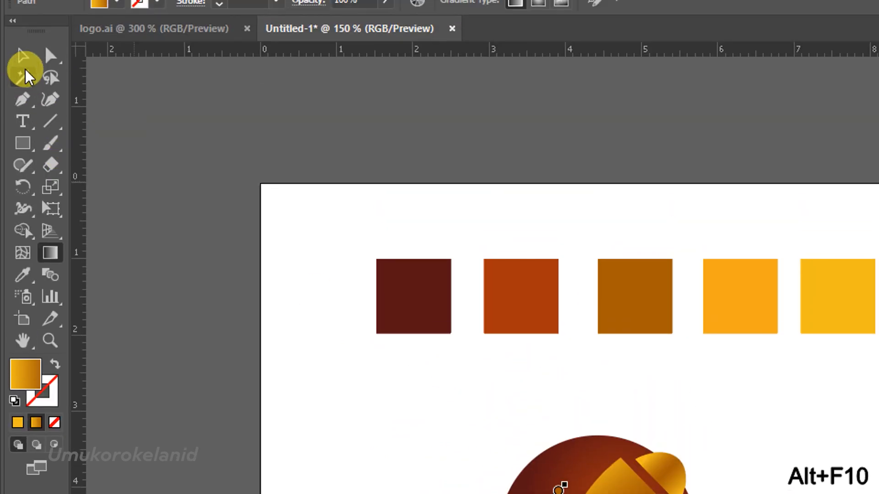
{"action": "left_click", "coordinate": [29, 75]}
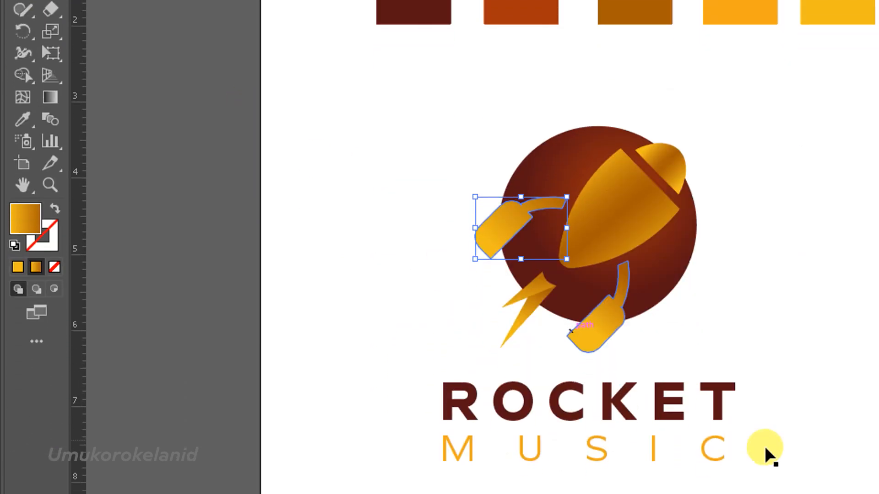
{"action": "left_click", "coordinate": [741, 391]}
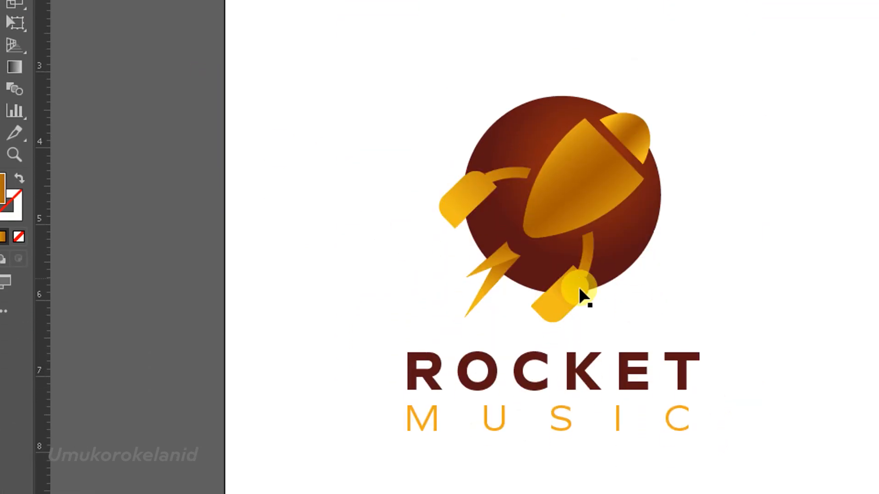
{"action": "left_click", "coordinate": [640, 416]}
{"action": "scroll", "coordinate": [545, 239], "scroll_direction": "down", "scroll_amount": 6}
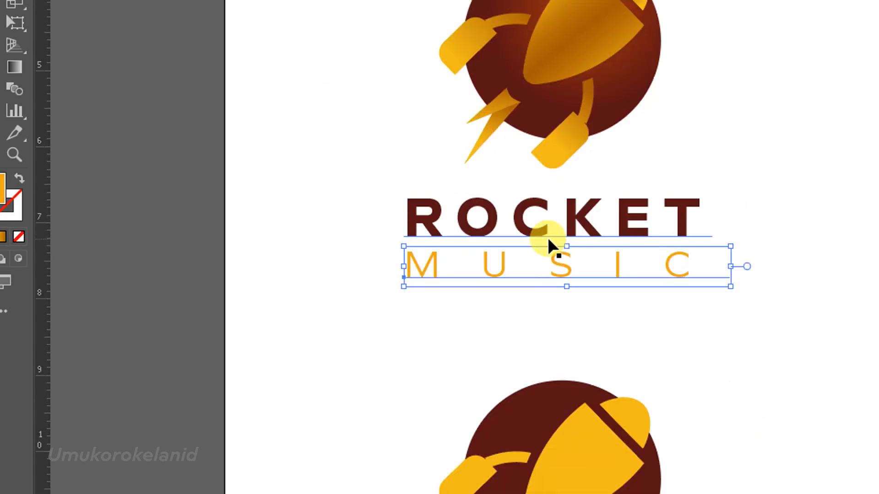
{"action": "scroll", "coordinate": [531, 192], "scroll_direction": "up", "scroll_amount": 4}
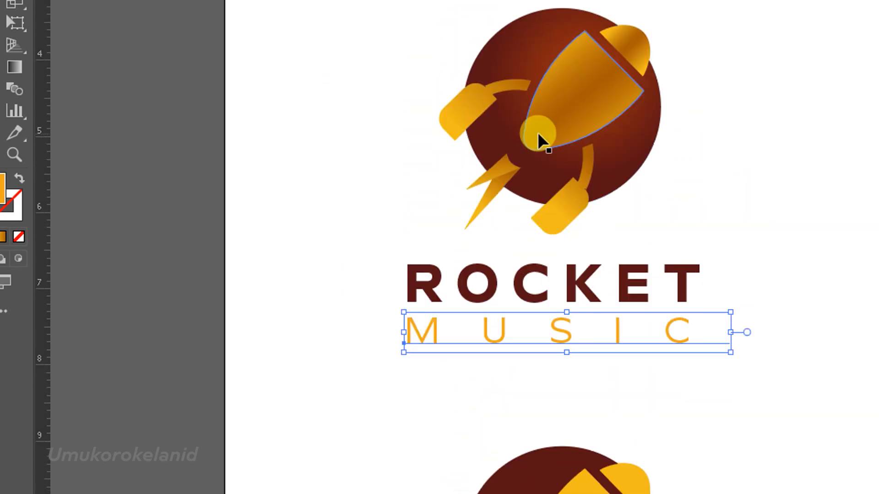
Move both gradient midpoints on the nose cone outward toward the yellow end stops to widen the brown center.
{"action": "scroll", "coordinate": [618, 39], "scroll_direction": "up", "scroll_amount": 3}
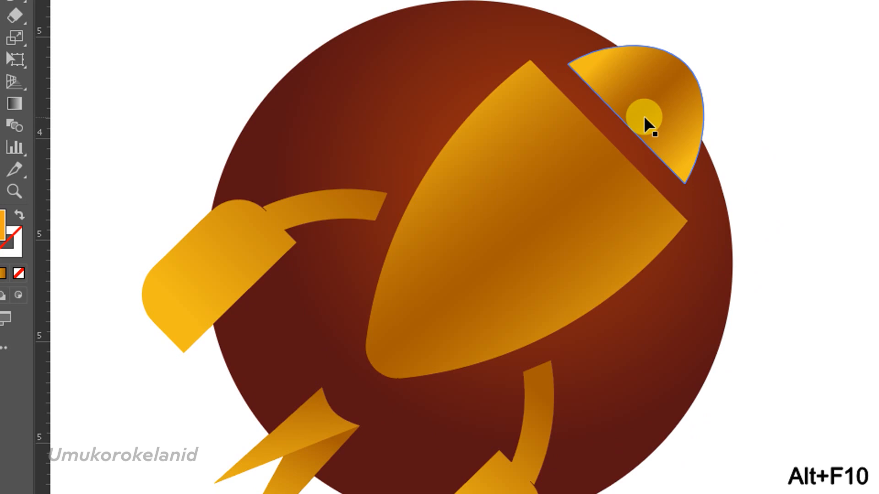
{"action": "left_click", "coordinate": [645, 122]}
{"action": "left_click", "coordinate": [50, 113]}
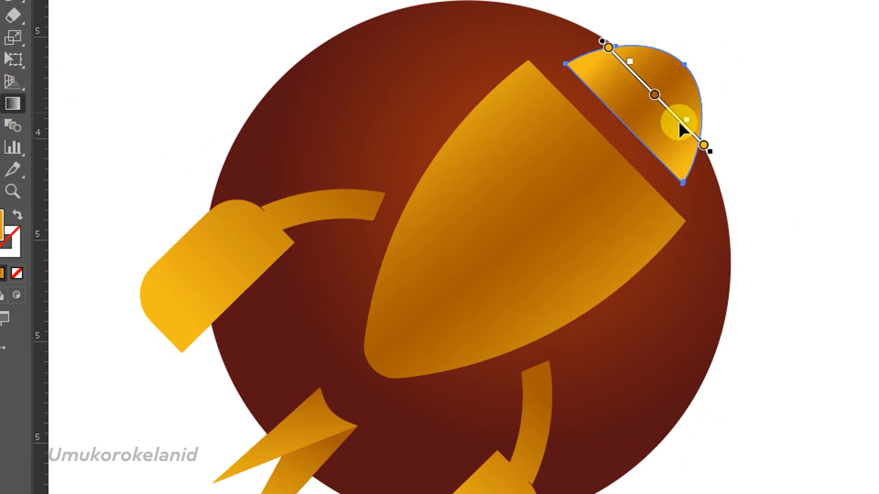
{"action": "left_click_drag", "start_coordinate": [688, 125], "coordinate": [694, 132]}
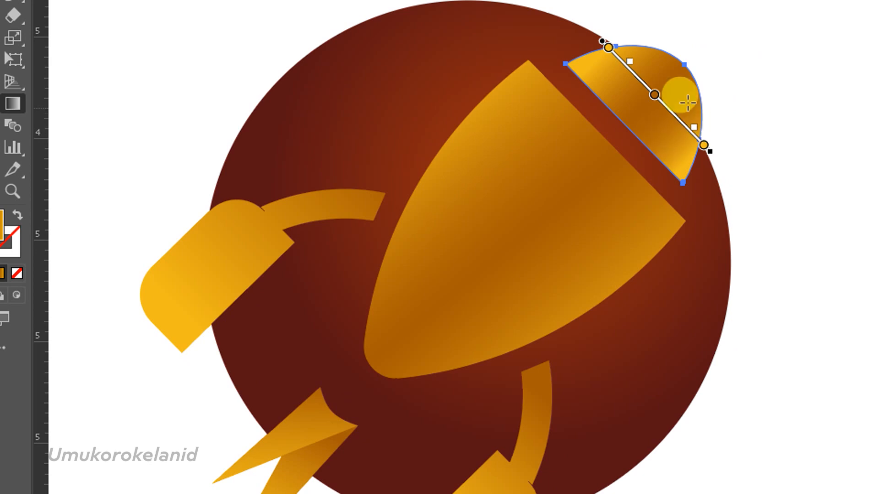
{"action": "left_click_drag", "start_coordinate": [629, 62], "coordinate": [624, 57]}
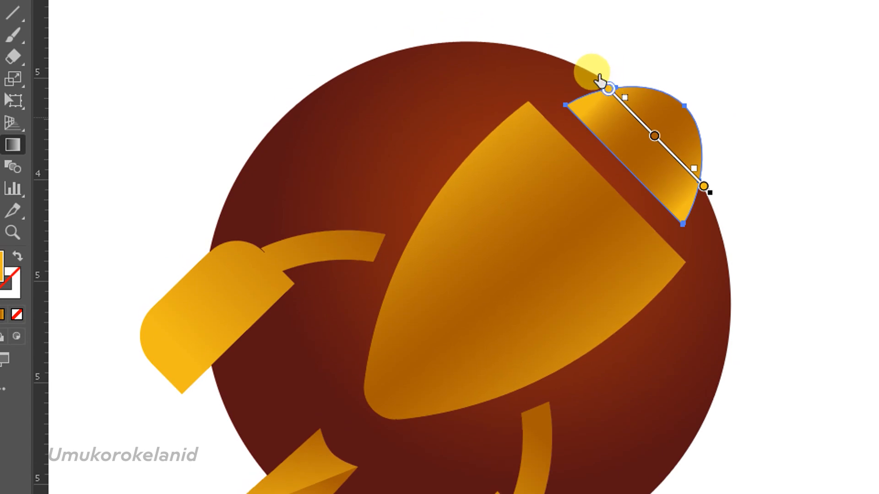
Lengthen the nose cone's gradient beyond its edges and recenter it so the brown band sits in the middle of the cone.
{"action": "left_click", "coordinate": [705, 188]}
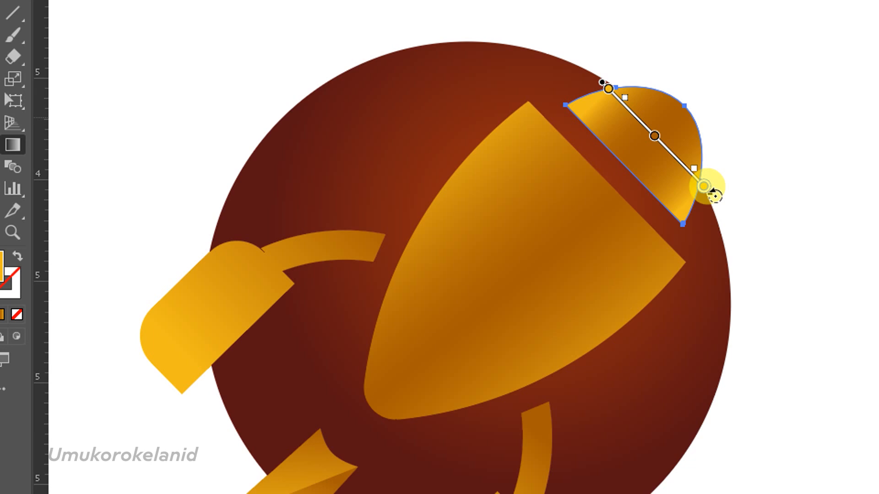
{"action": "left_click_drag", "start_coordinate": [713, 195], "coordinate": [727, 215]}
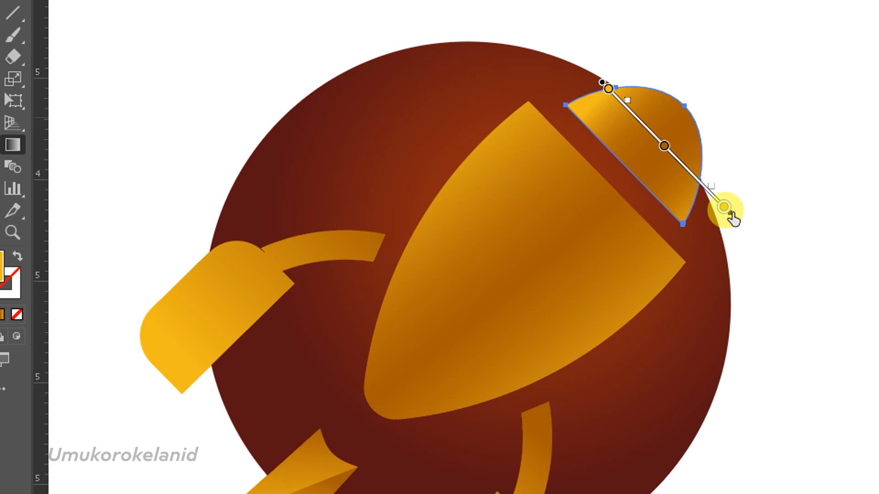
{"action": "left_click_drag", "start_coordinate": [732, 218], "coordinate": [738, 226]}
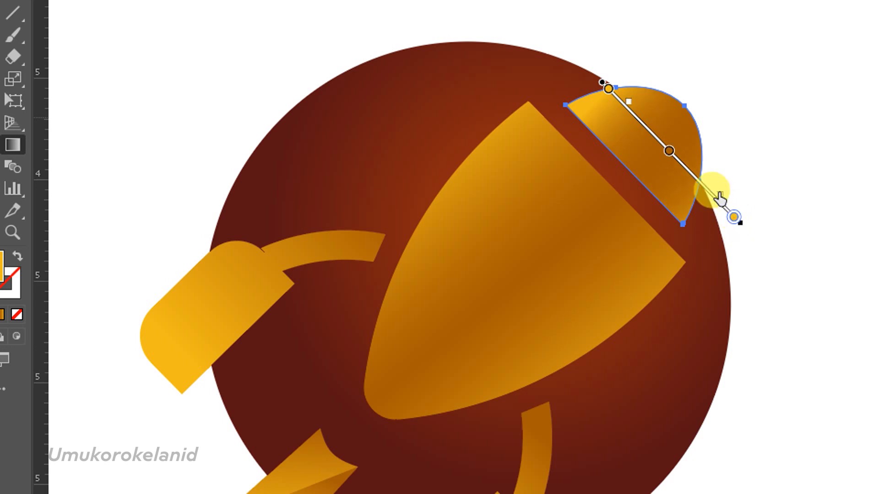
{"action": "left_click_drag", "start_coordinate": [686, 169], "coordinate": [669, 155]}
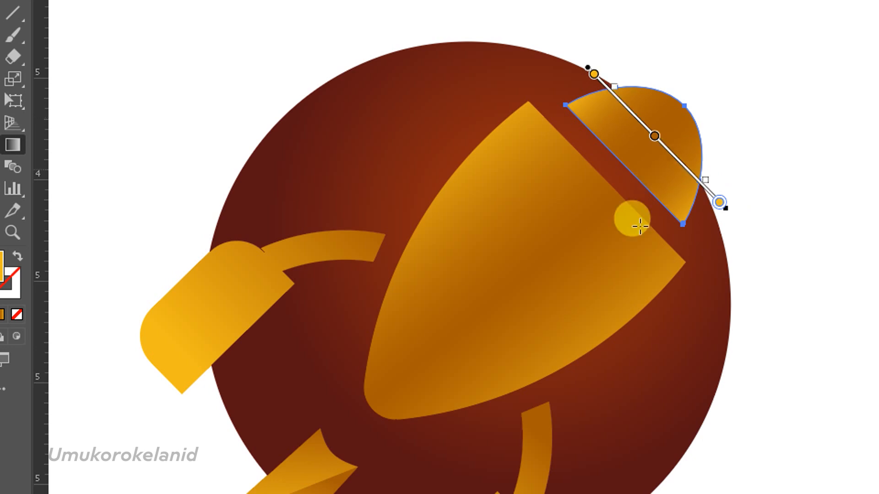
{"action": "scroll", "coordinate": [616, 348], "scroll_direction": "down", "scroll_amount": 2}
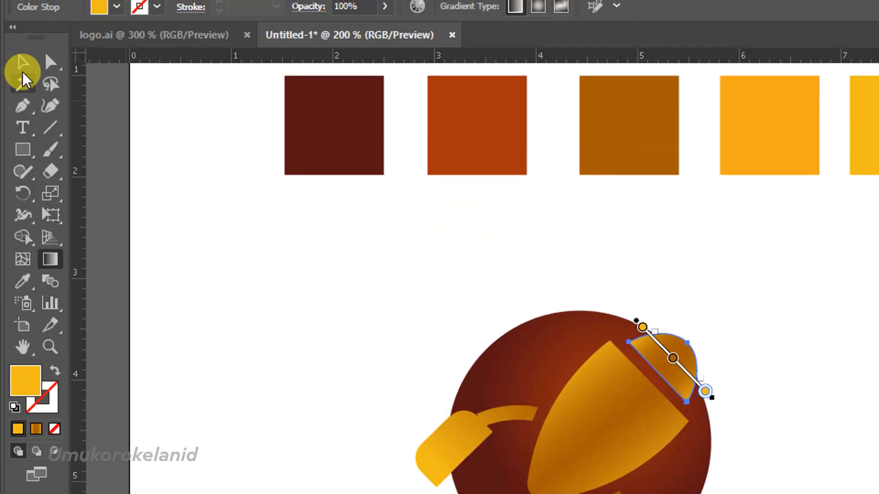
{"action": "left_click", "coordinate": [17, 81]}
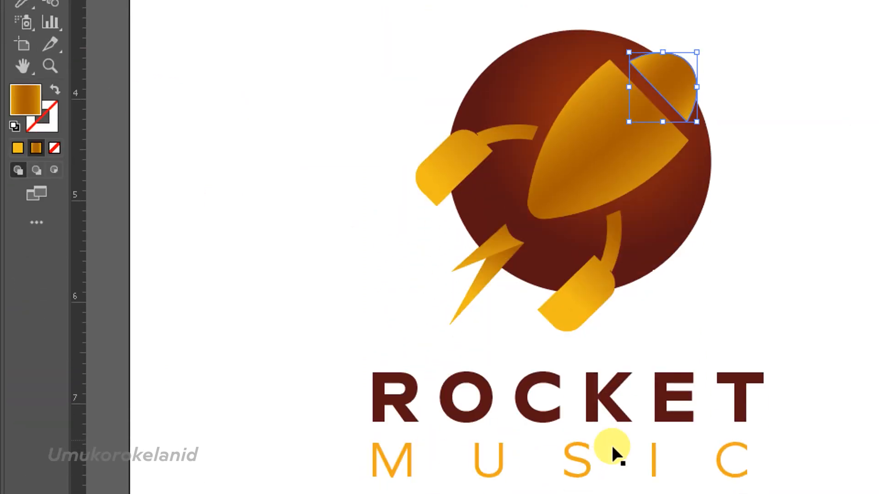